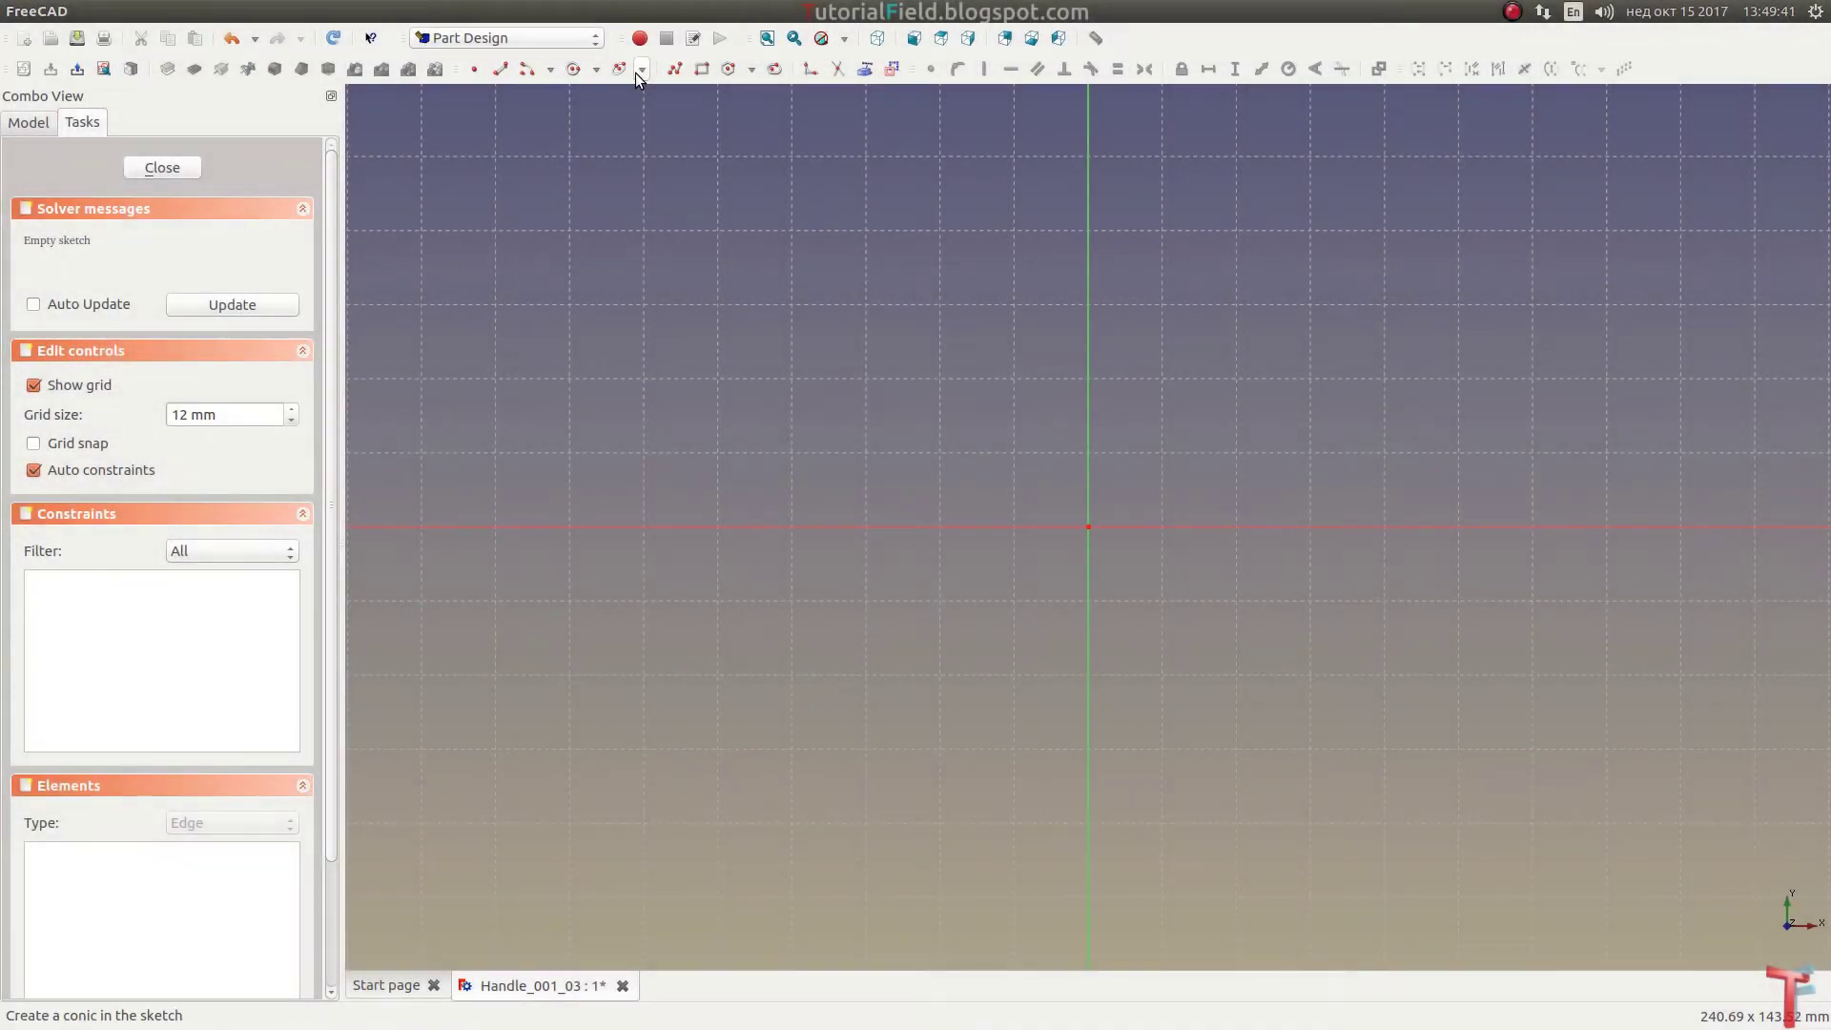
Step: Draw an ellipse and make its centre coincident with the sketch origin
click(622, 73)
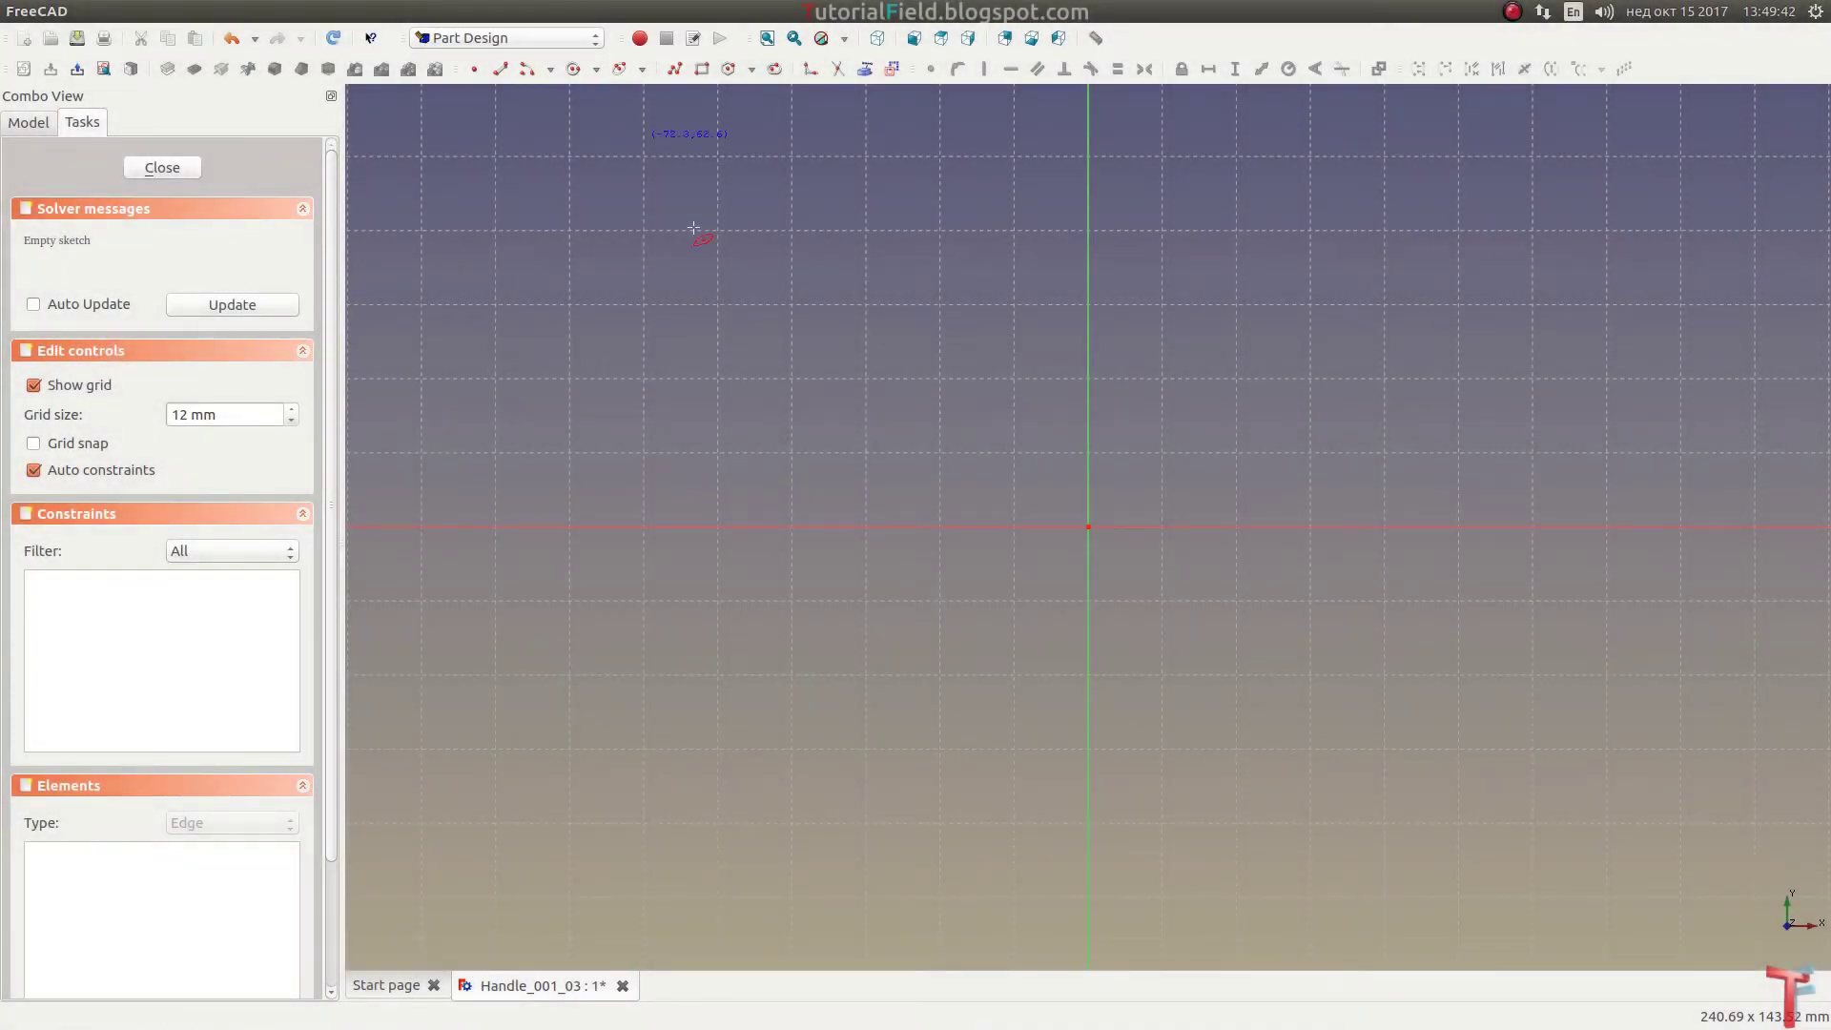
click(905, 372)
click(1102, 370)
click(902, 247)
click(1185, 361)
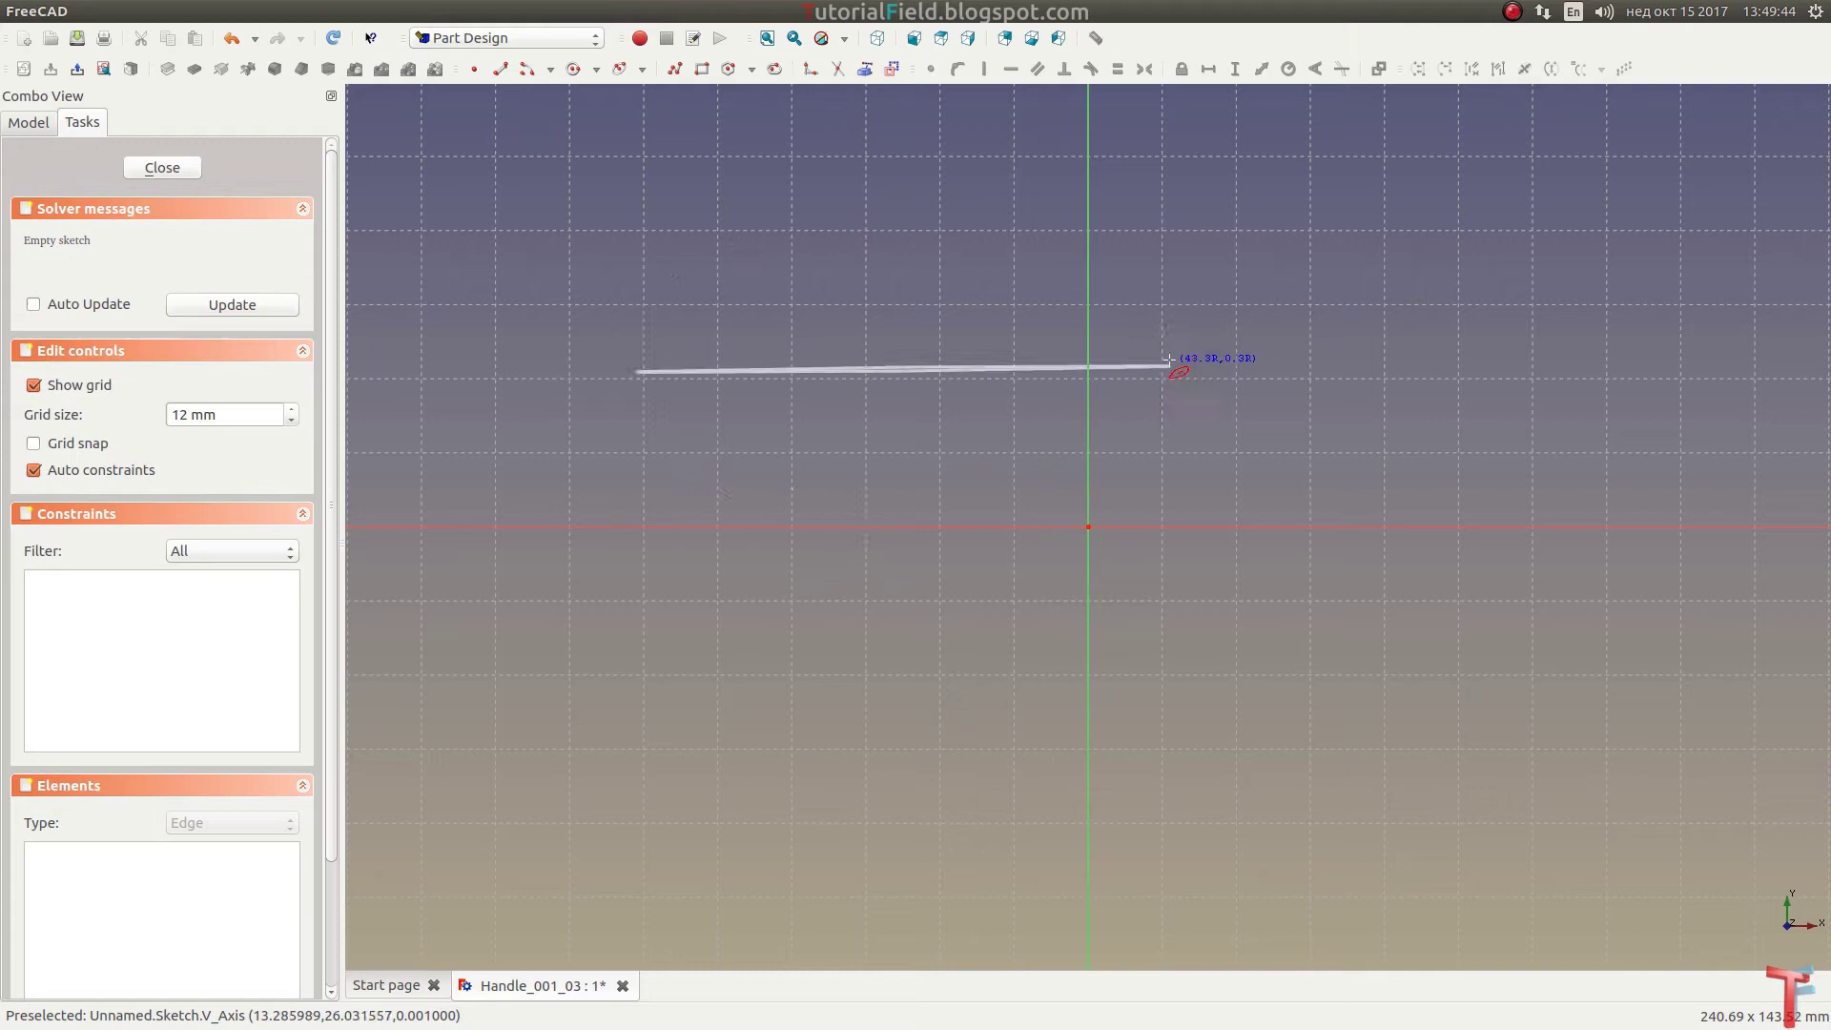
click(1173, 231)
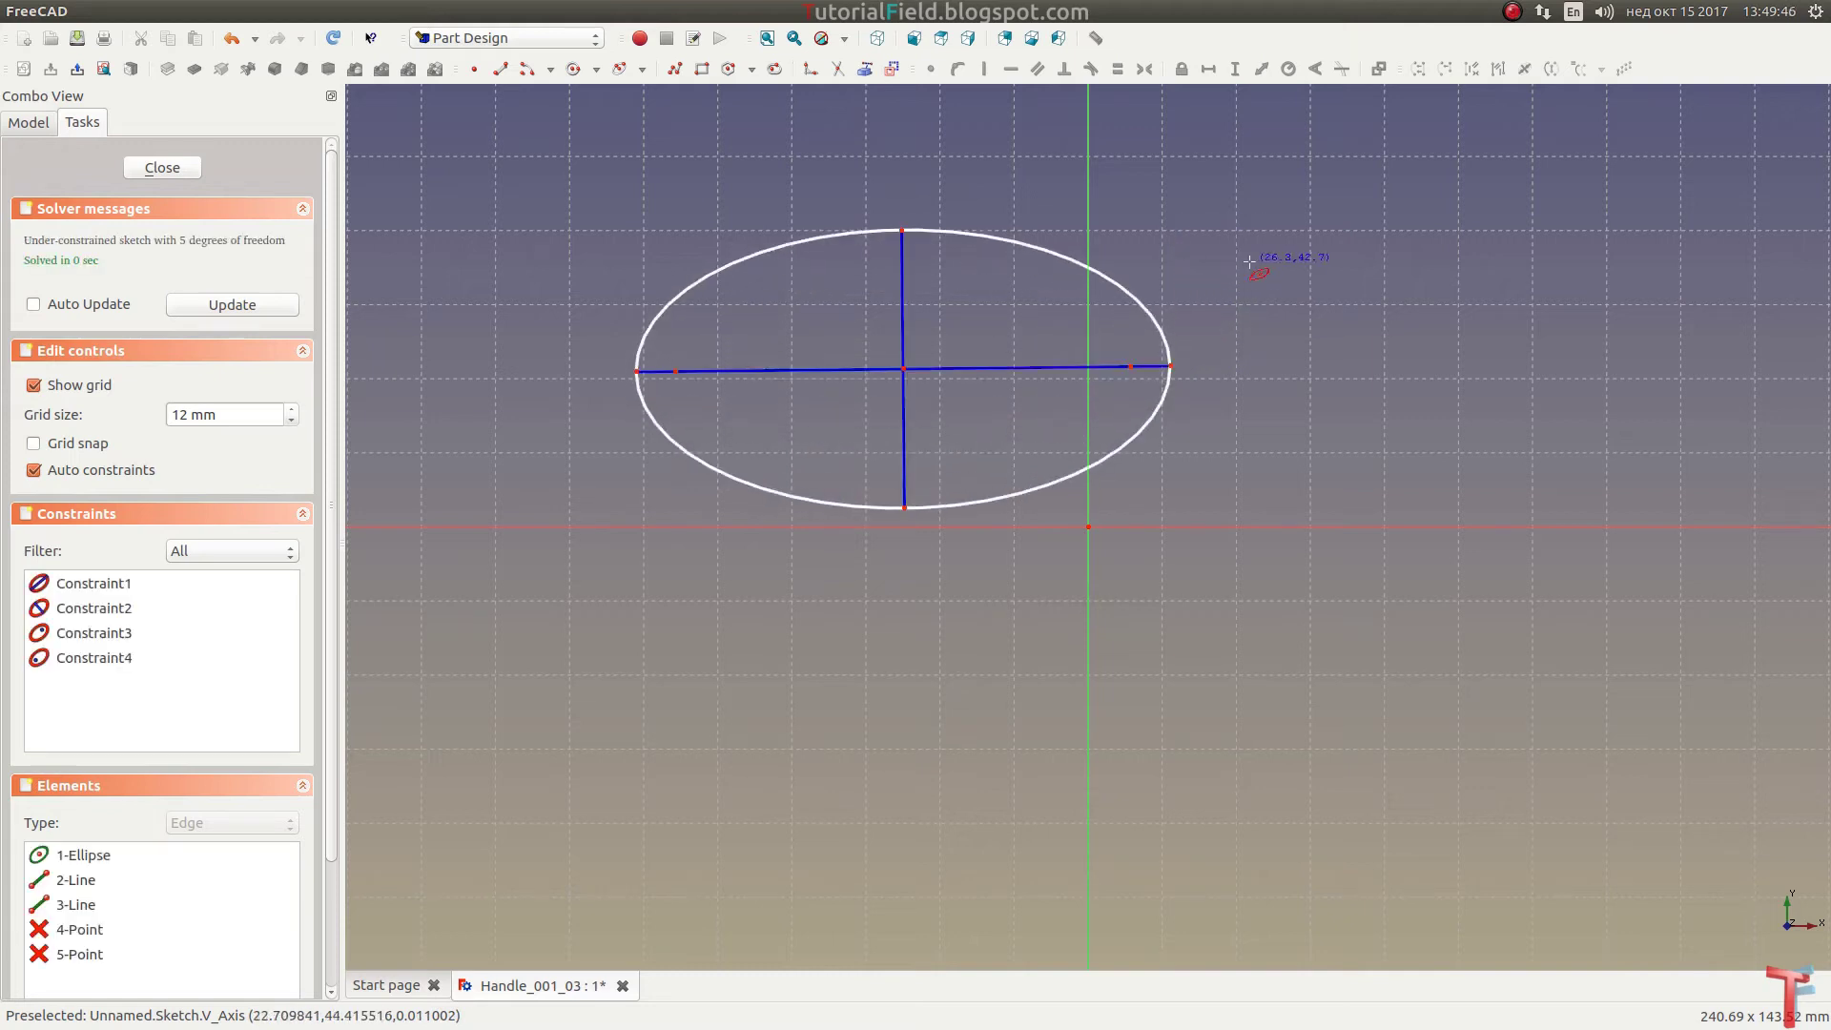
click(904, 369)
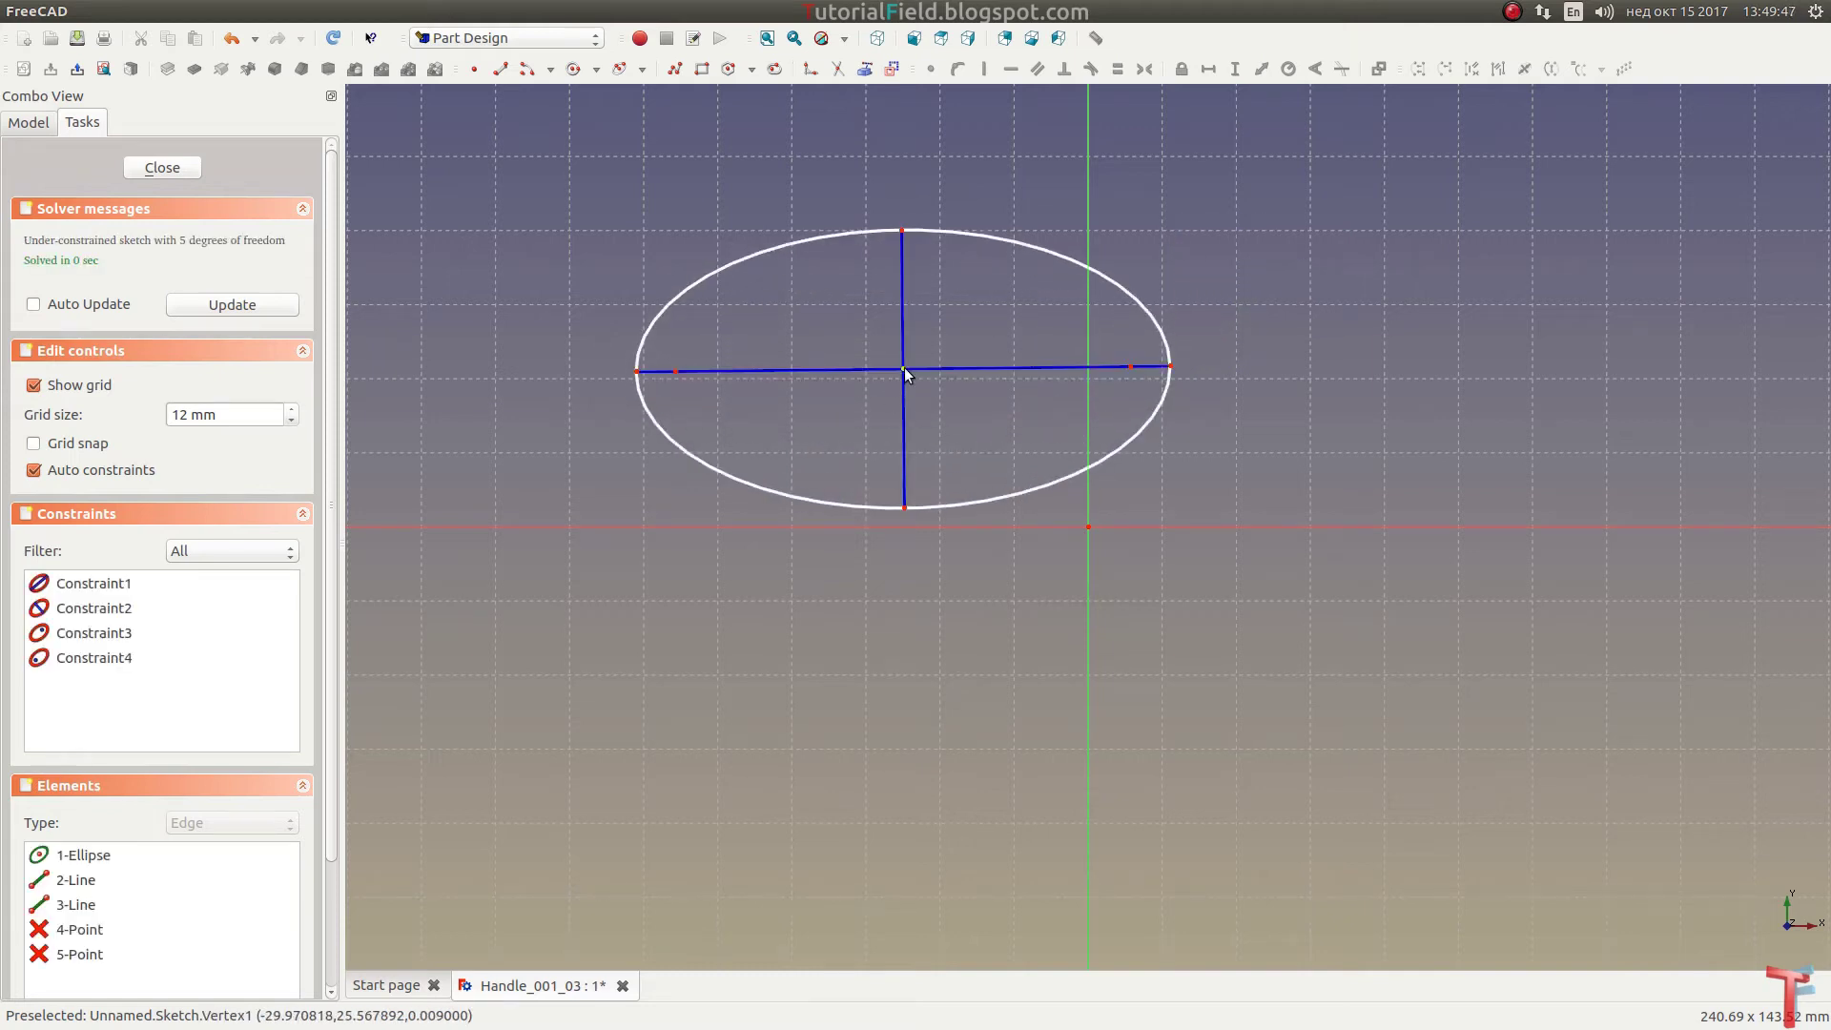
click(1088, 526)
click(930, 70)
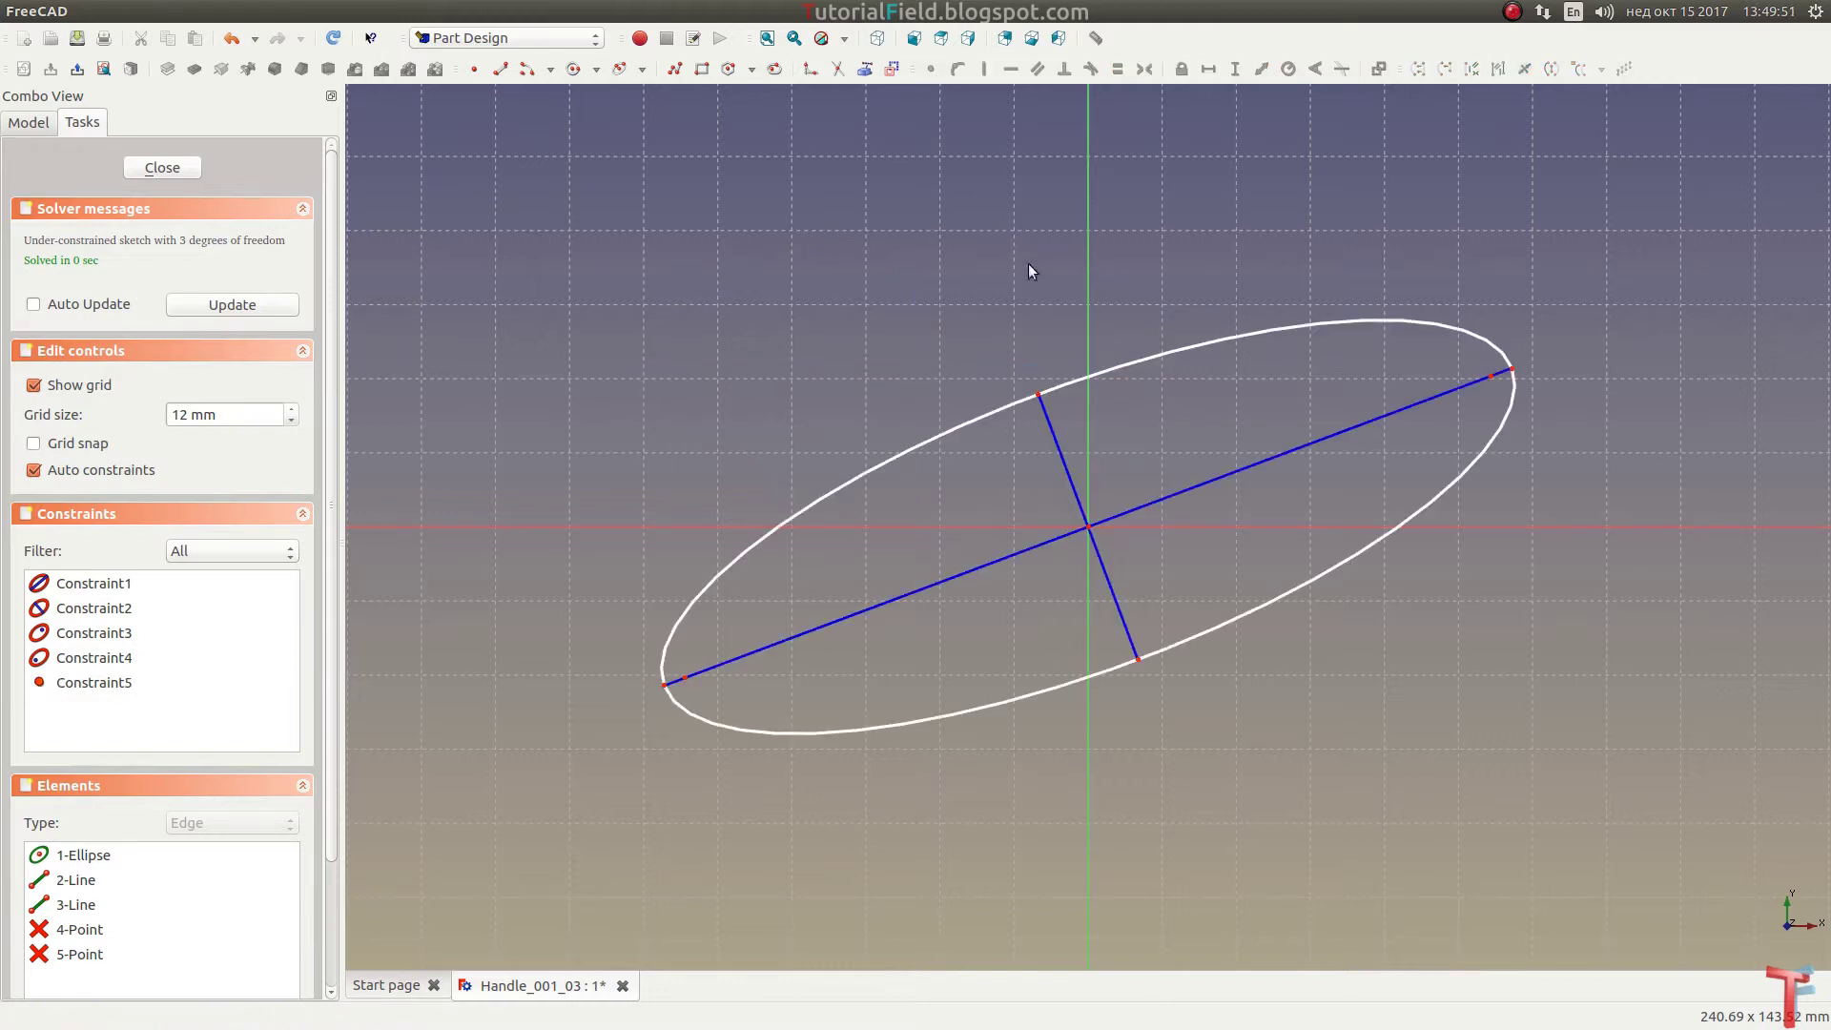
Step: Put the minor-axis end on the vertical axis and constrain the ellipse height to 30 mm
drag(1041, 394, 1041, 311)
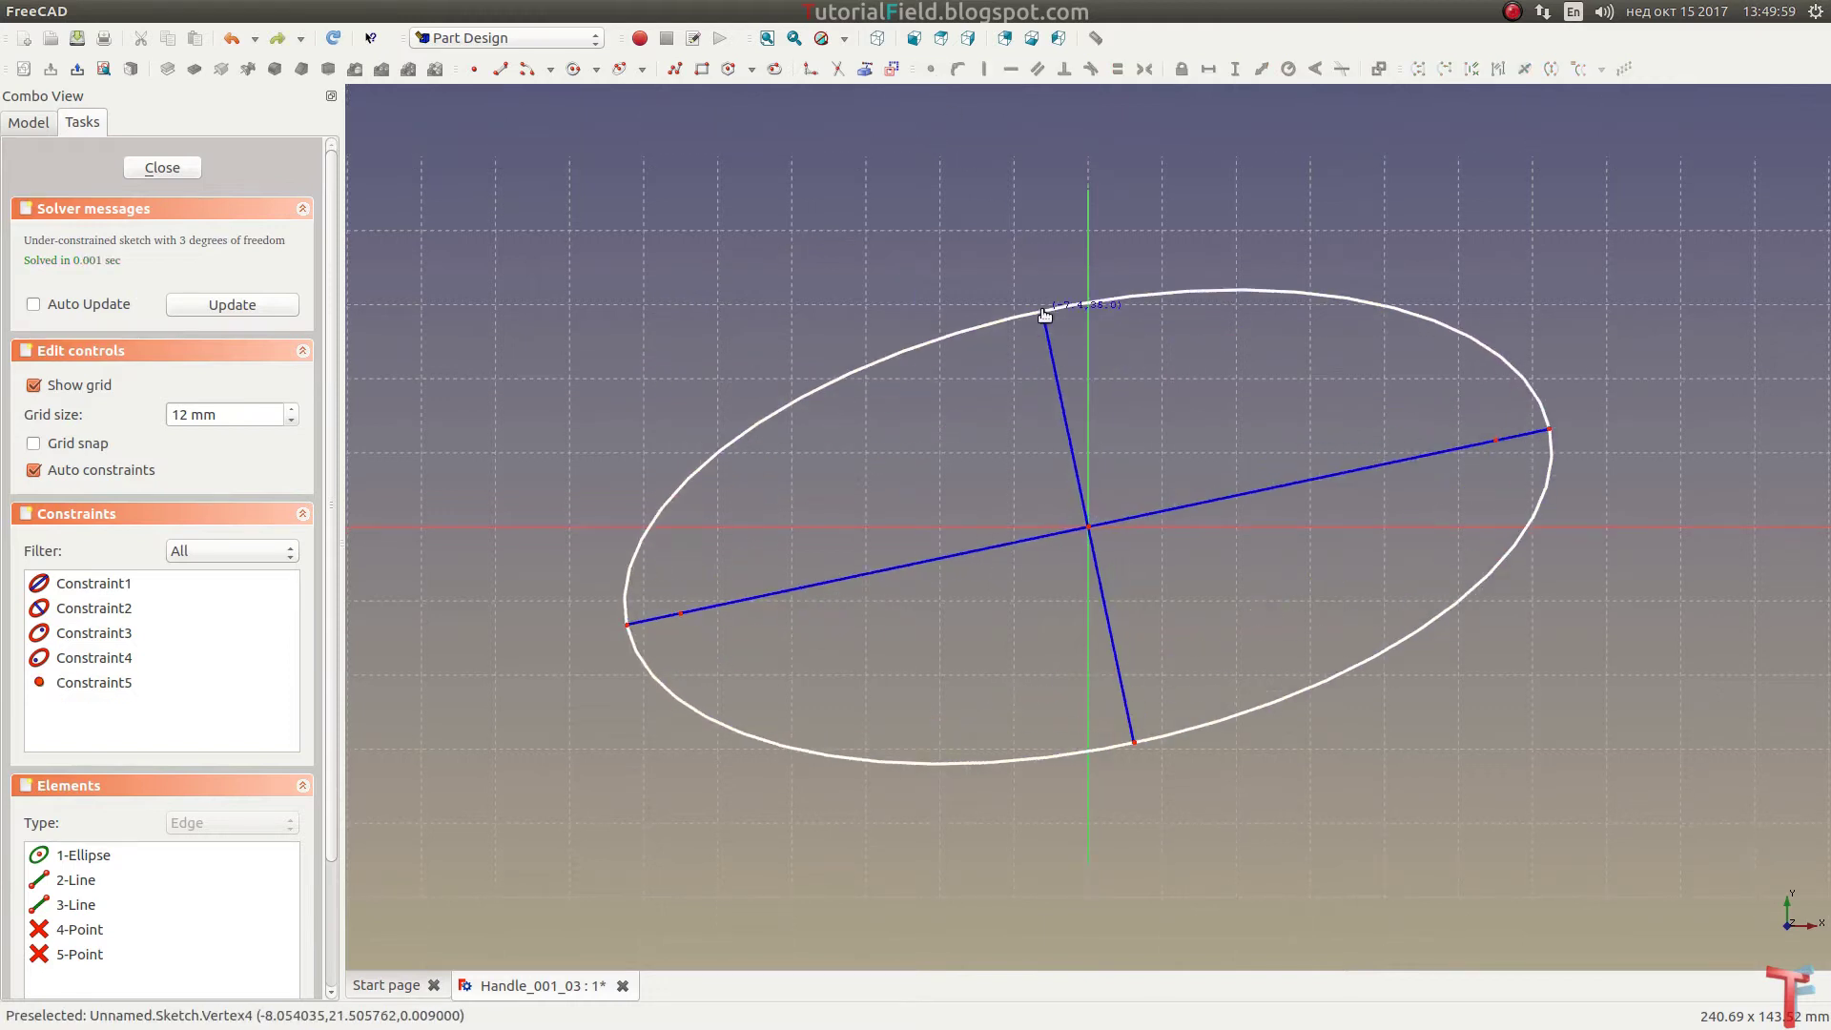
click(1087, 338)
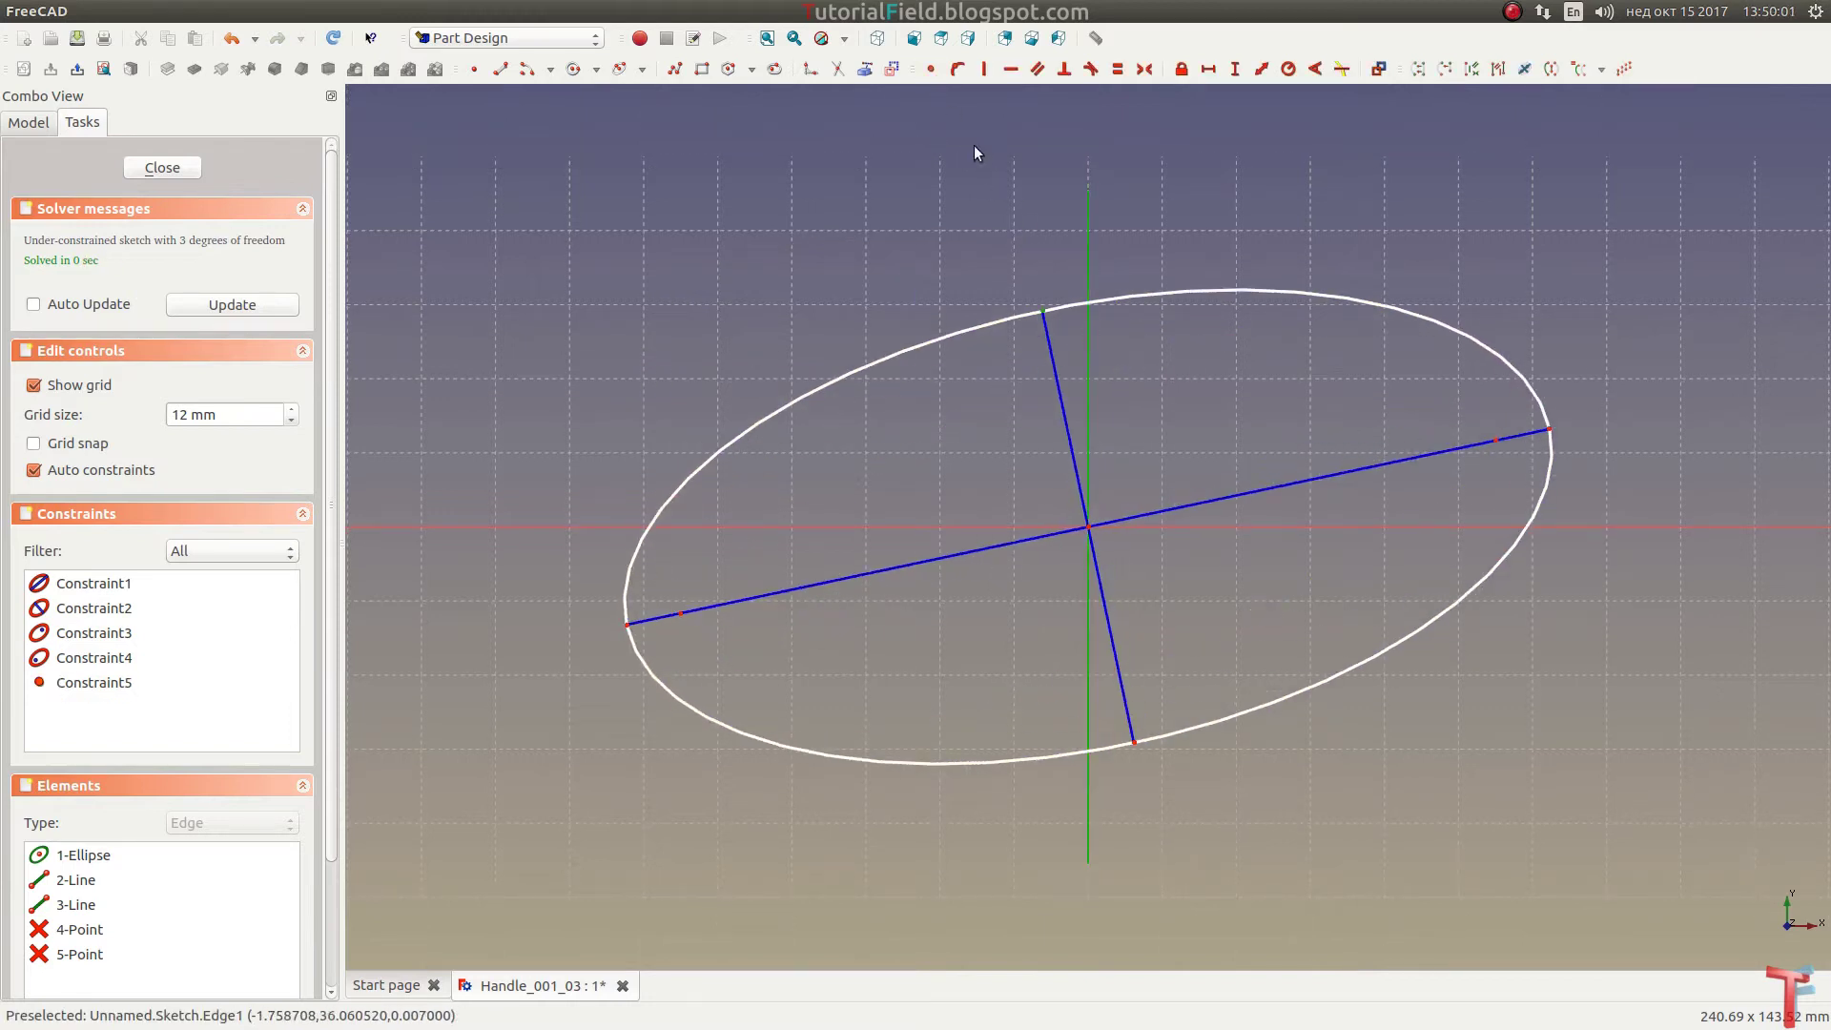
click(957, 68)
click(1090, 354)
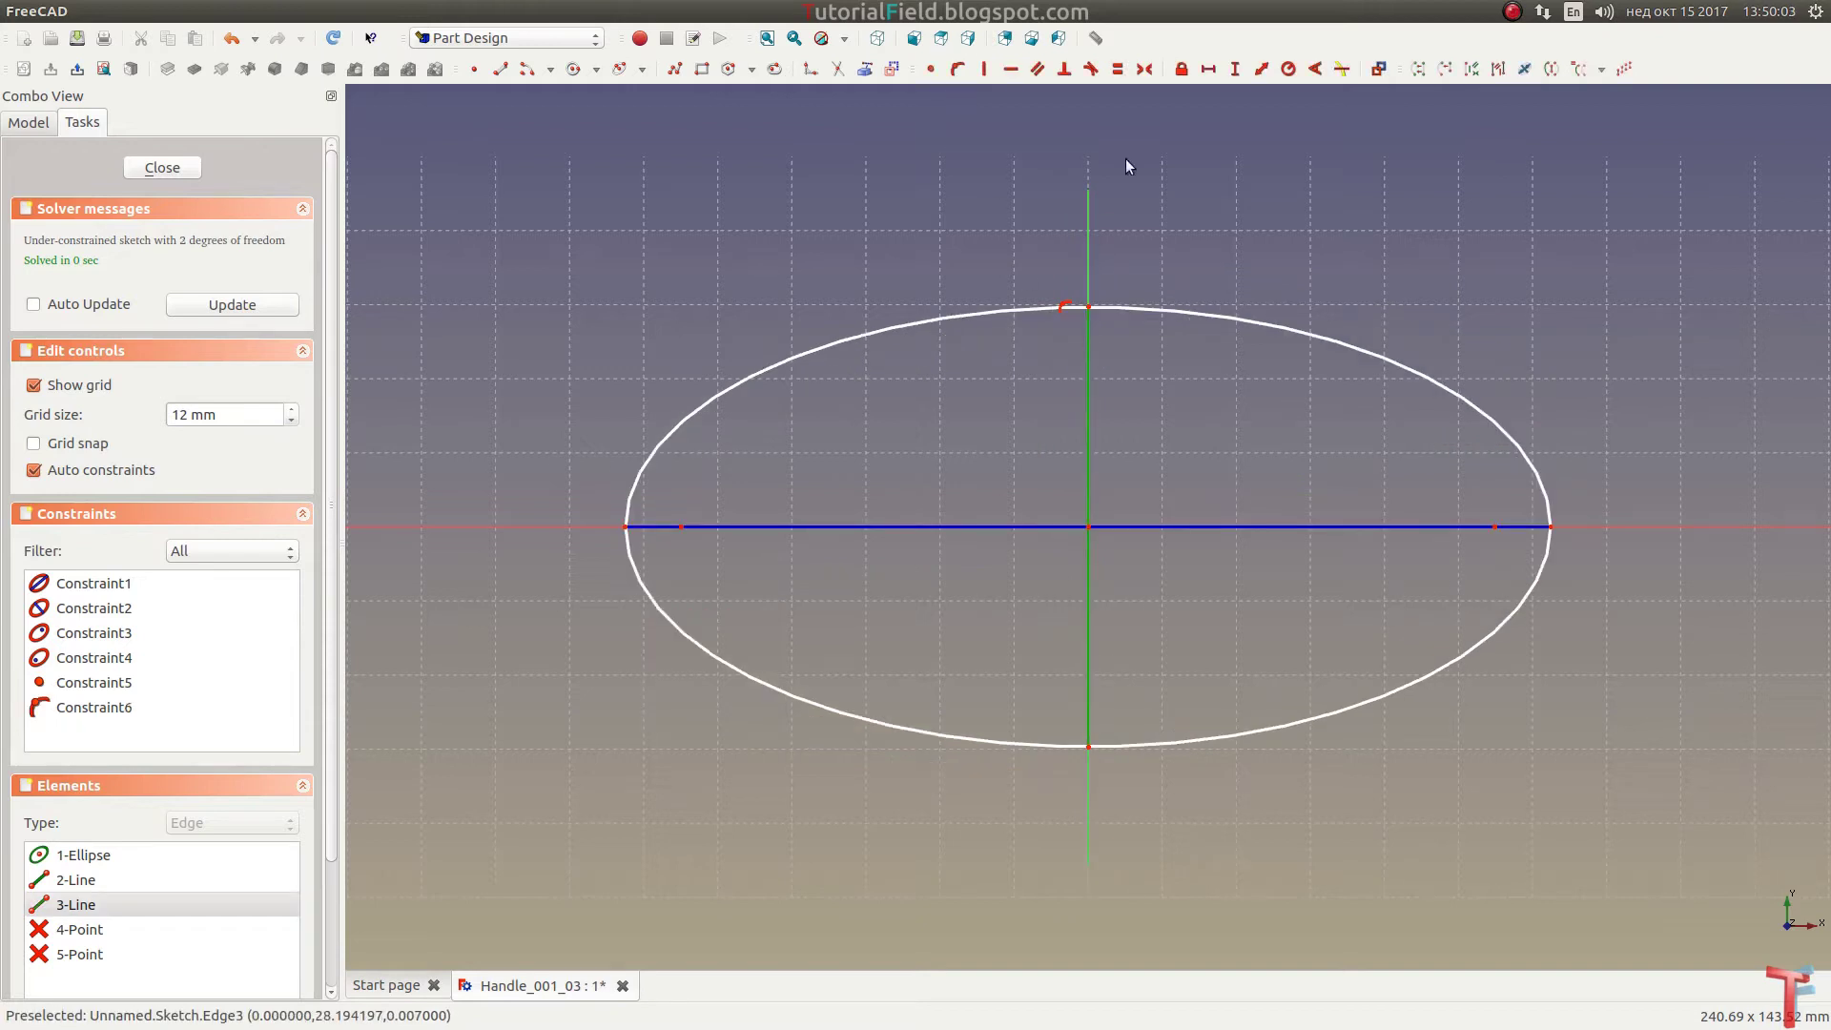
click(1234, 70)
text(30)
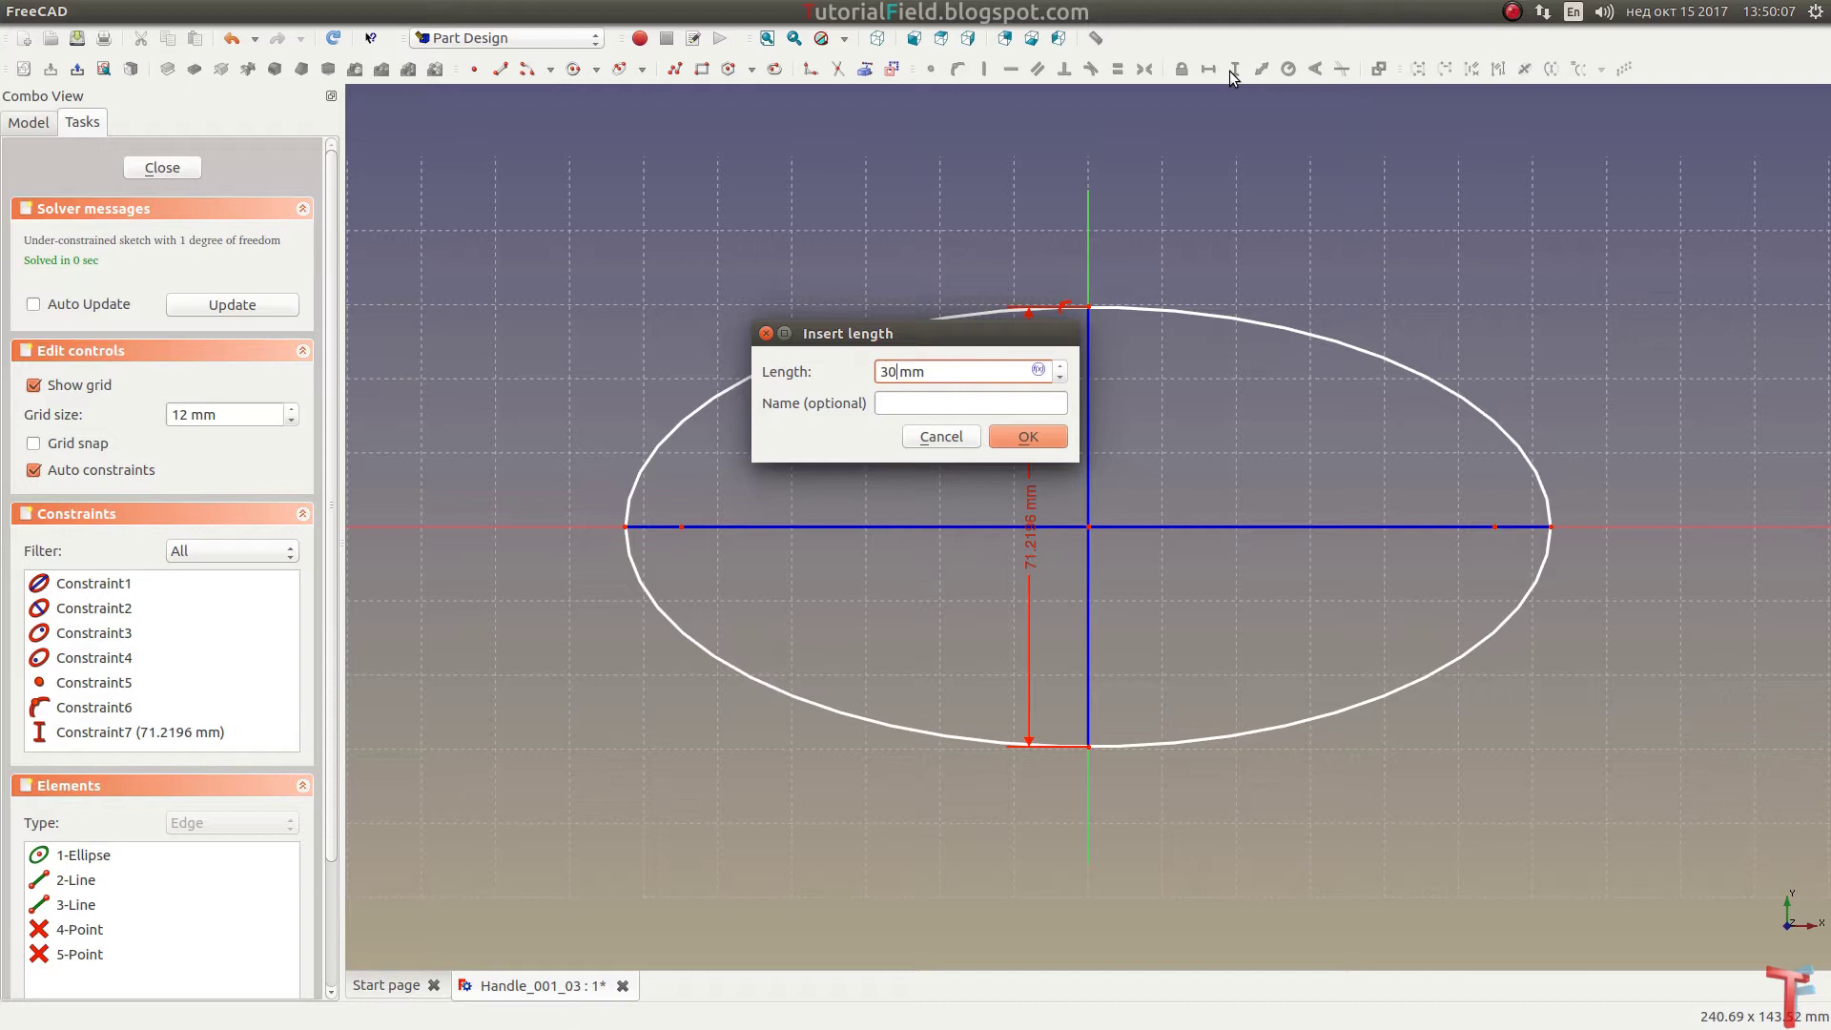
key(Return)
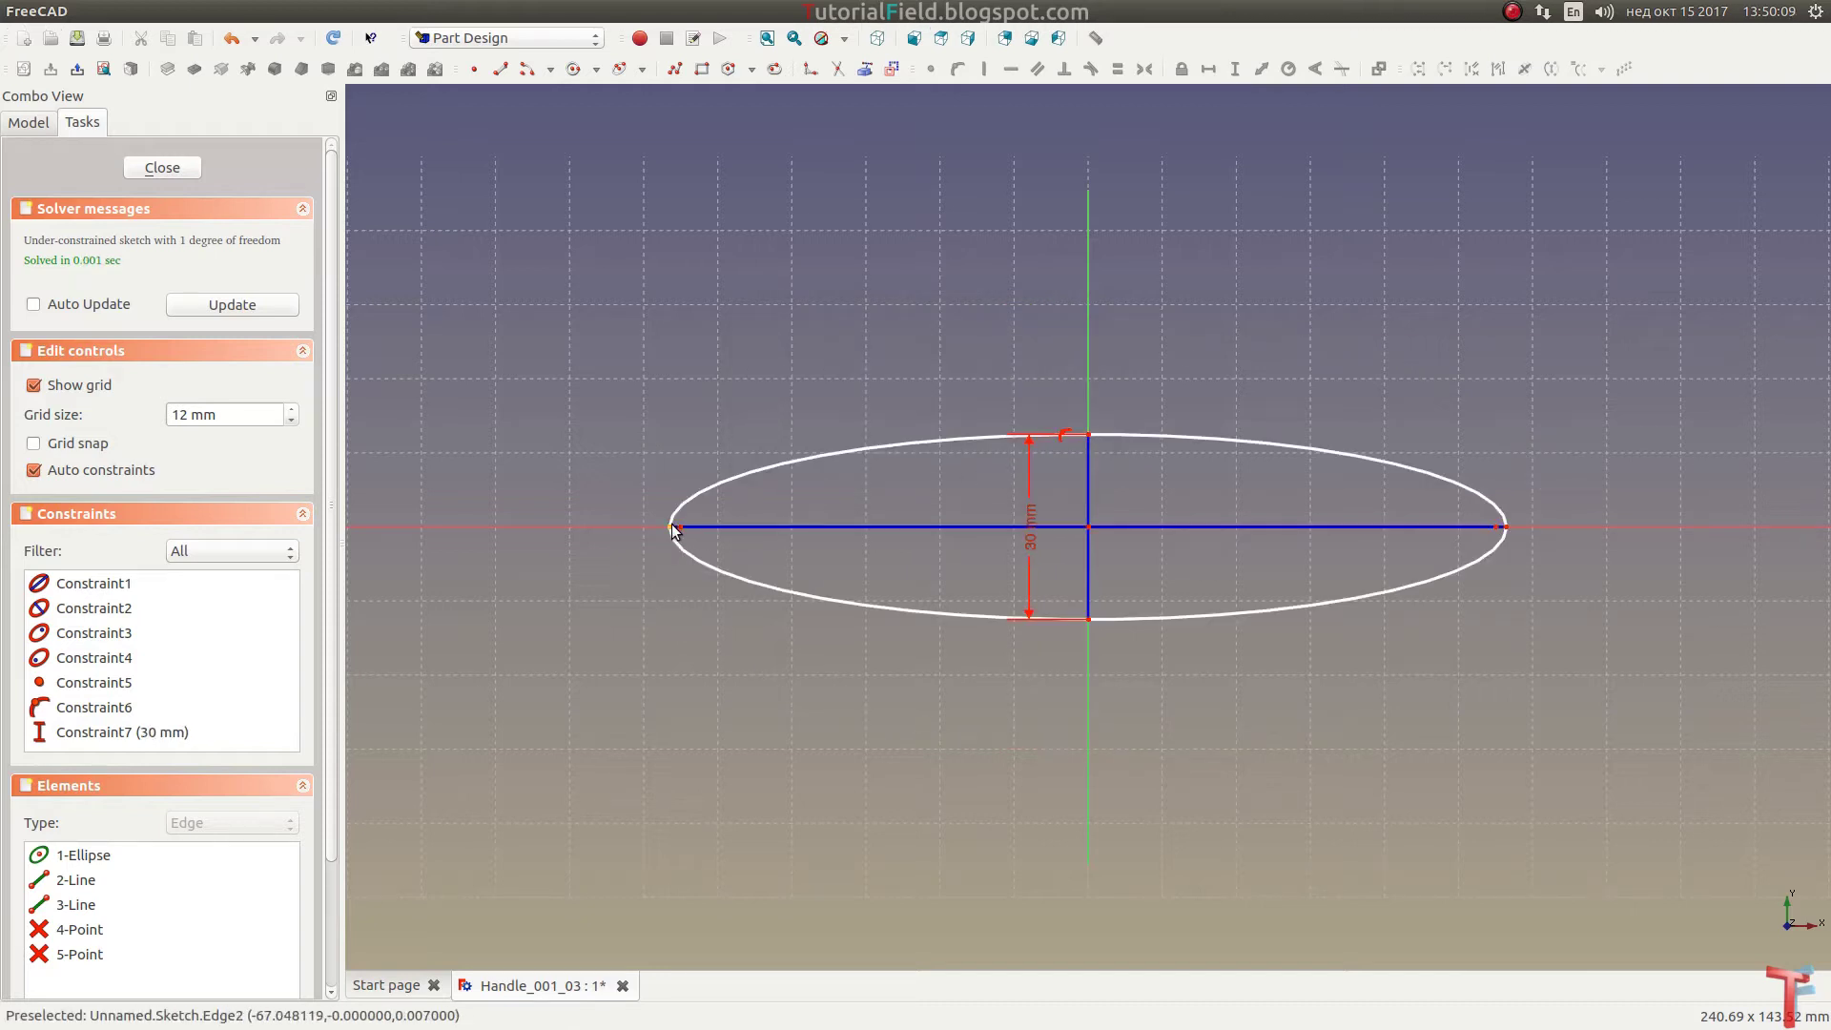
Step: Constrain the ellipse's horizontal width to 40 mm
drag(672, 527, 930, 530)
scroll(1011, 564, up, 3)
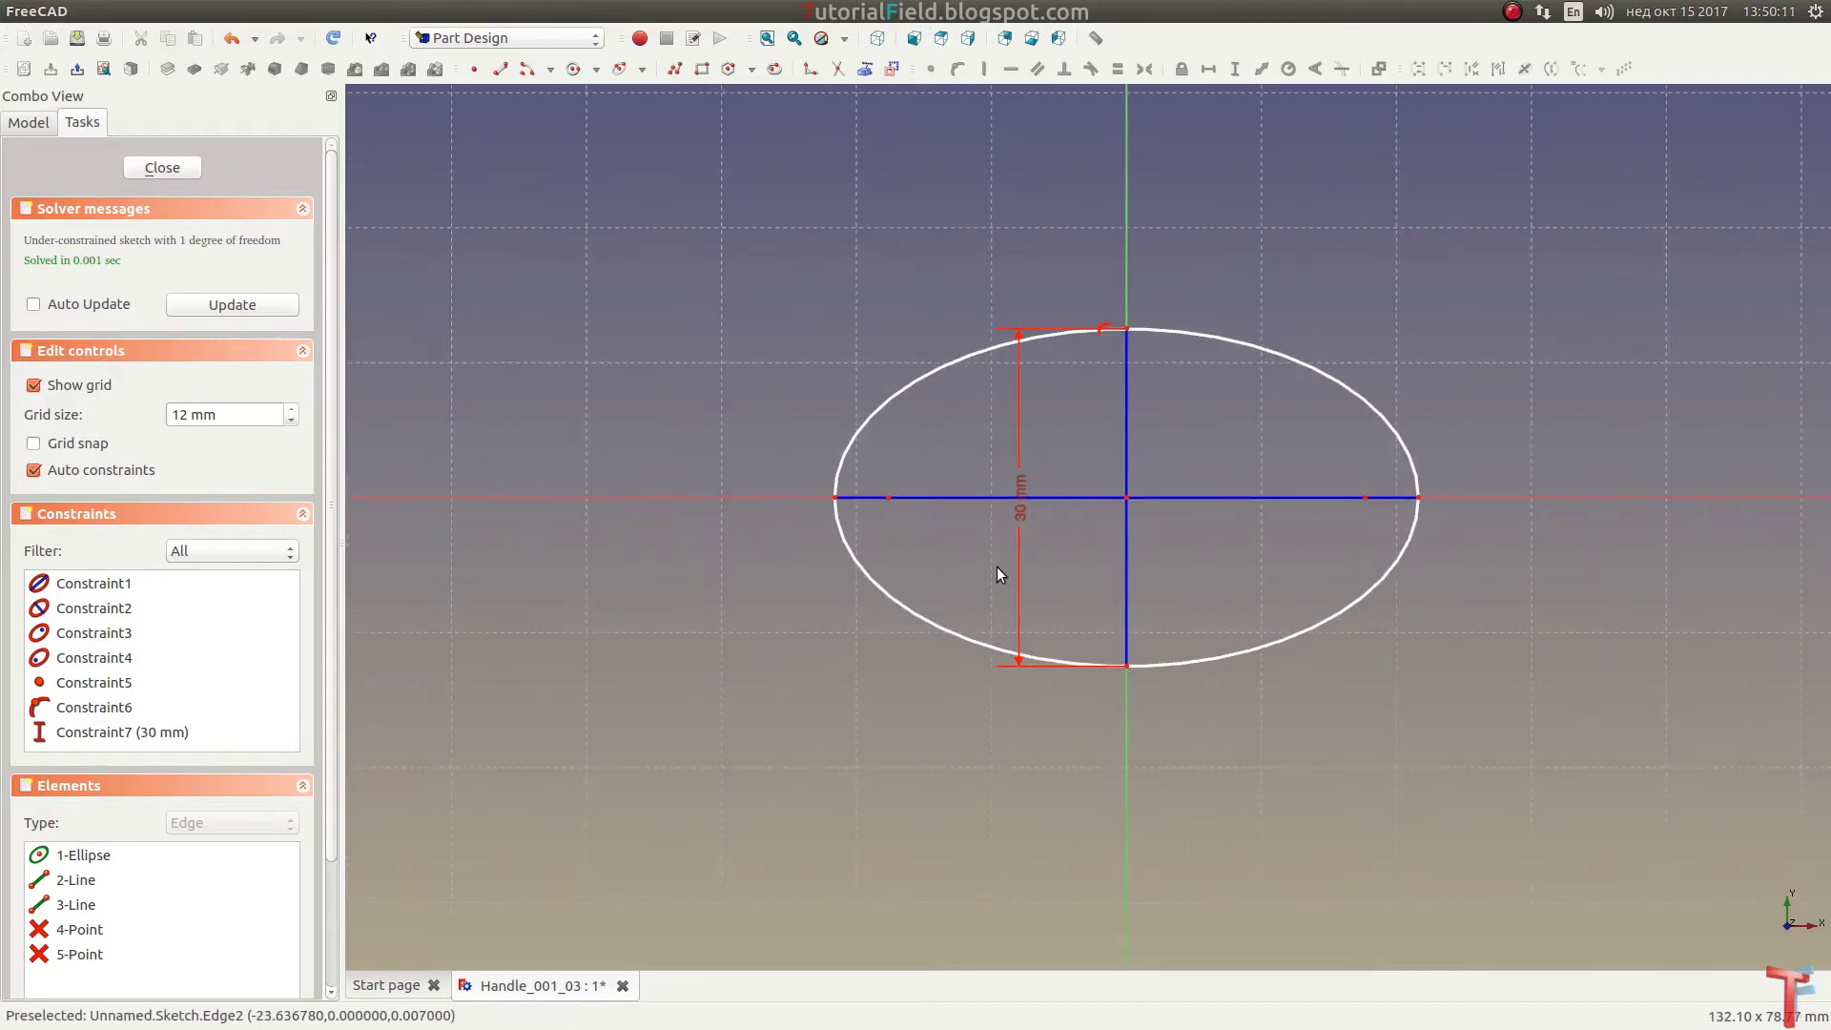
click(1419, 496)
click(1210, 69)
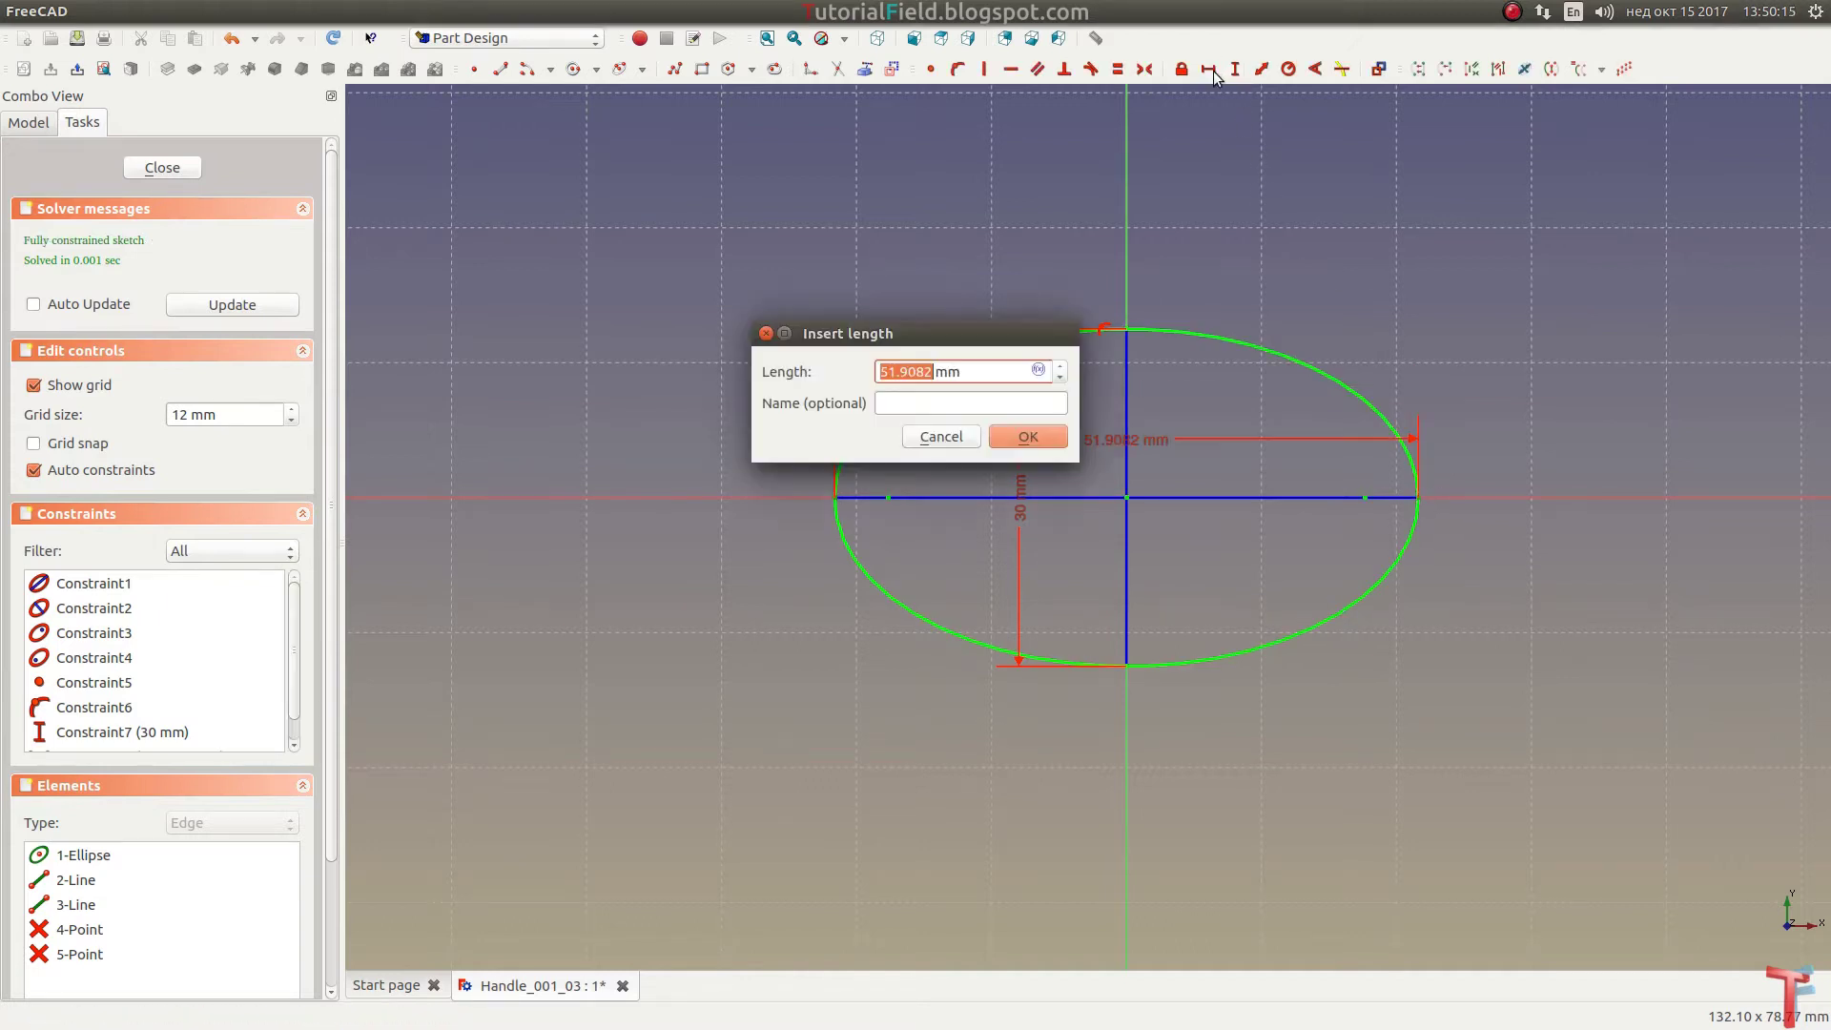
text(40)
key(Return)
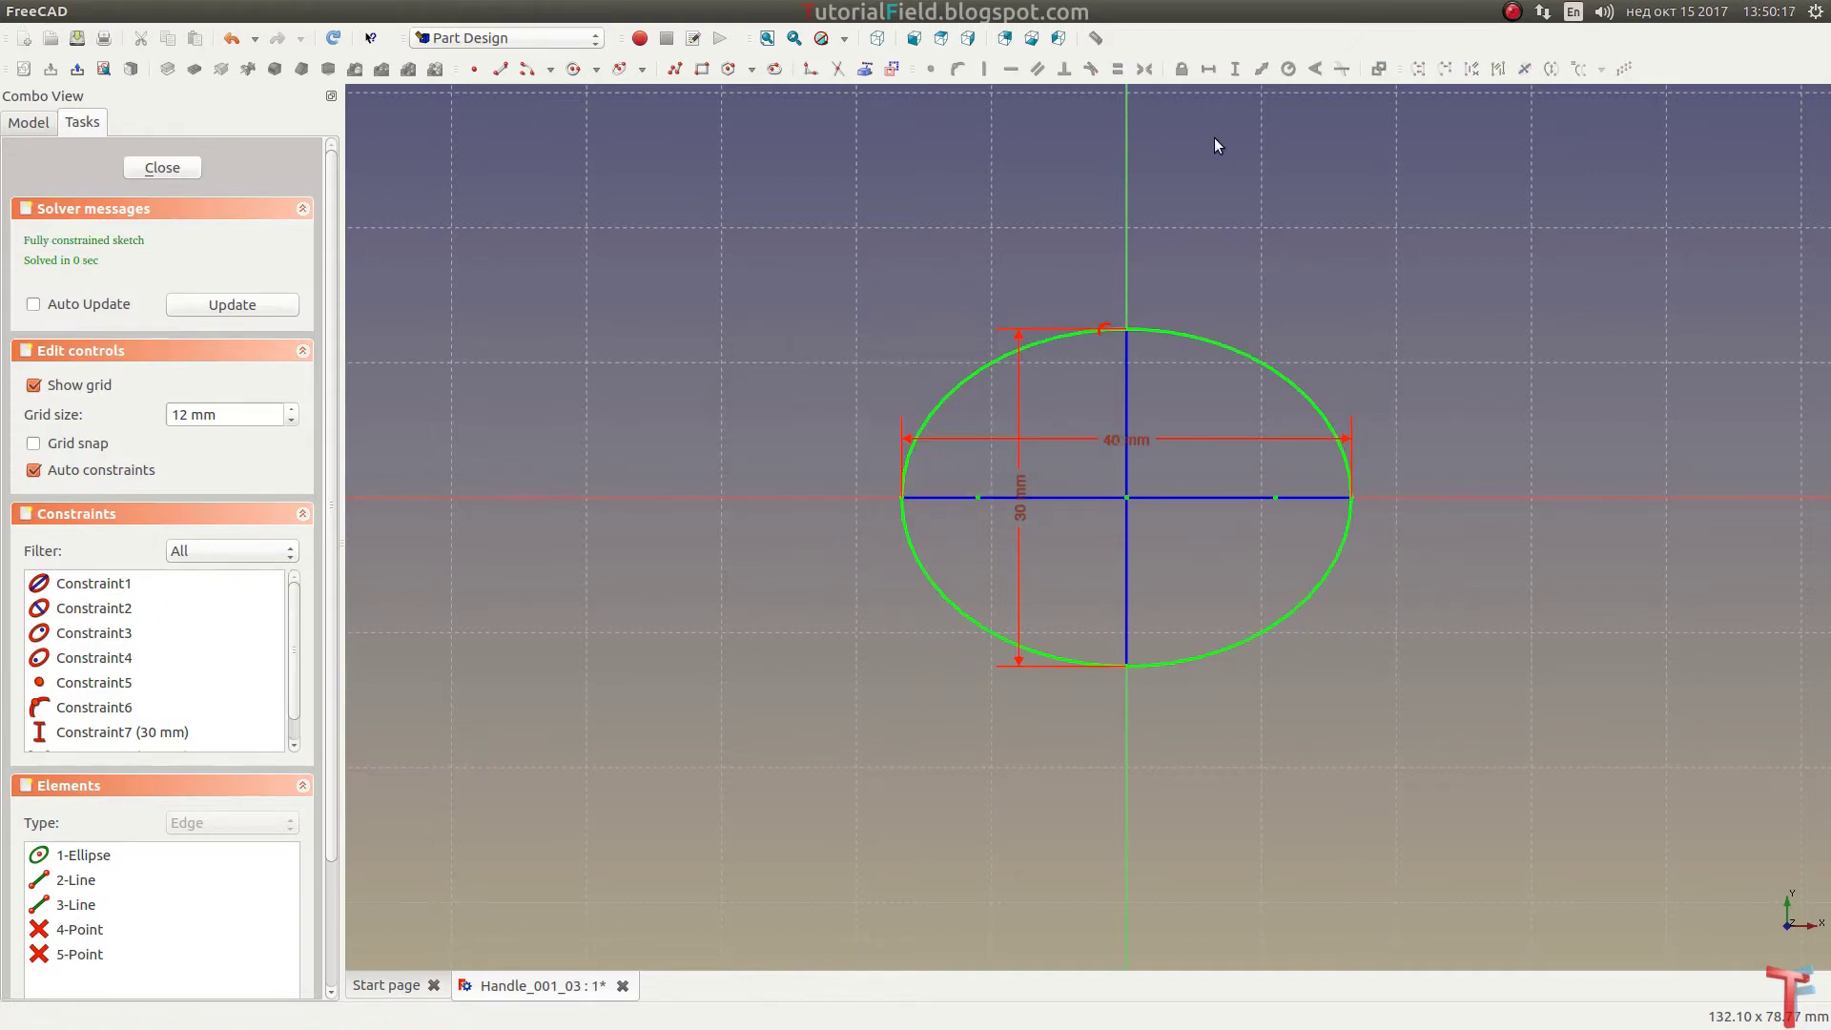
Step: Pad the ellipse sketch into a 5 mm thick elliptical disc, viewed isometrically
click(181, 168)
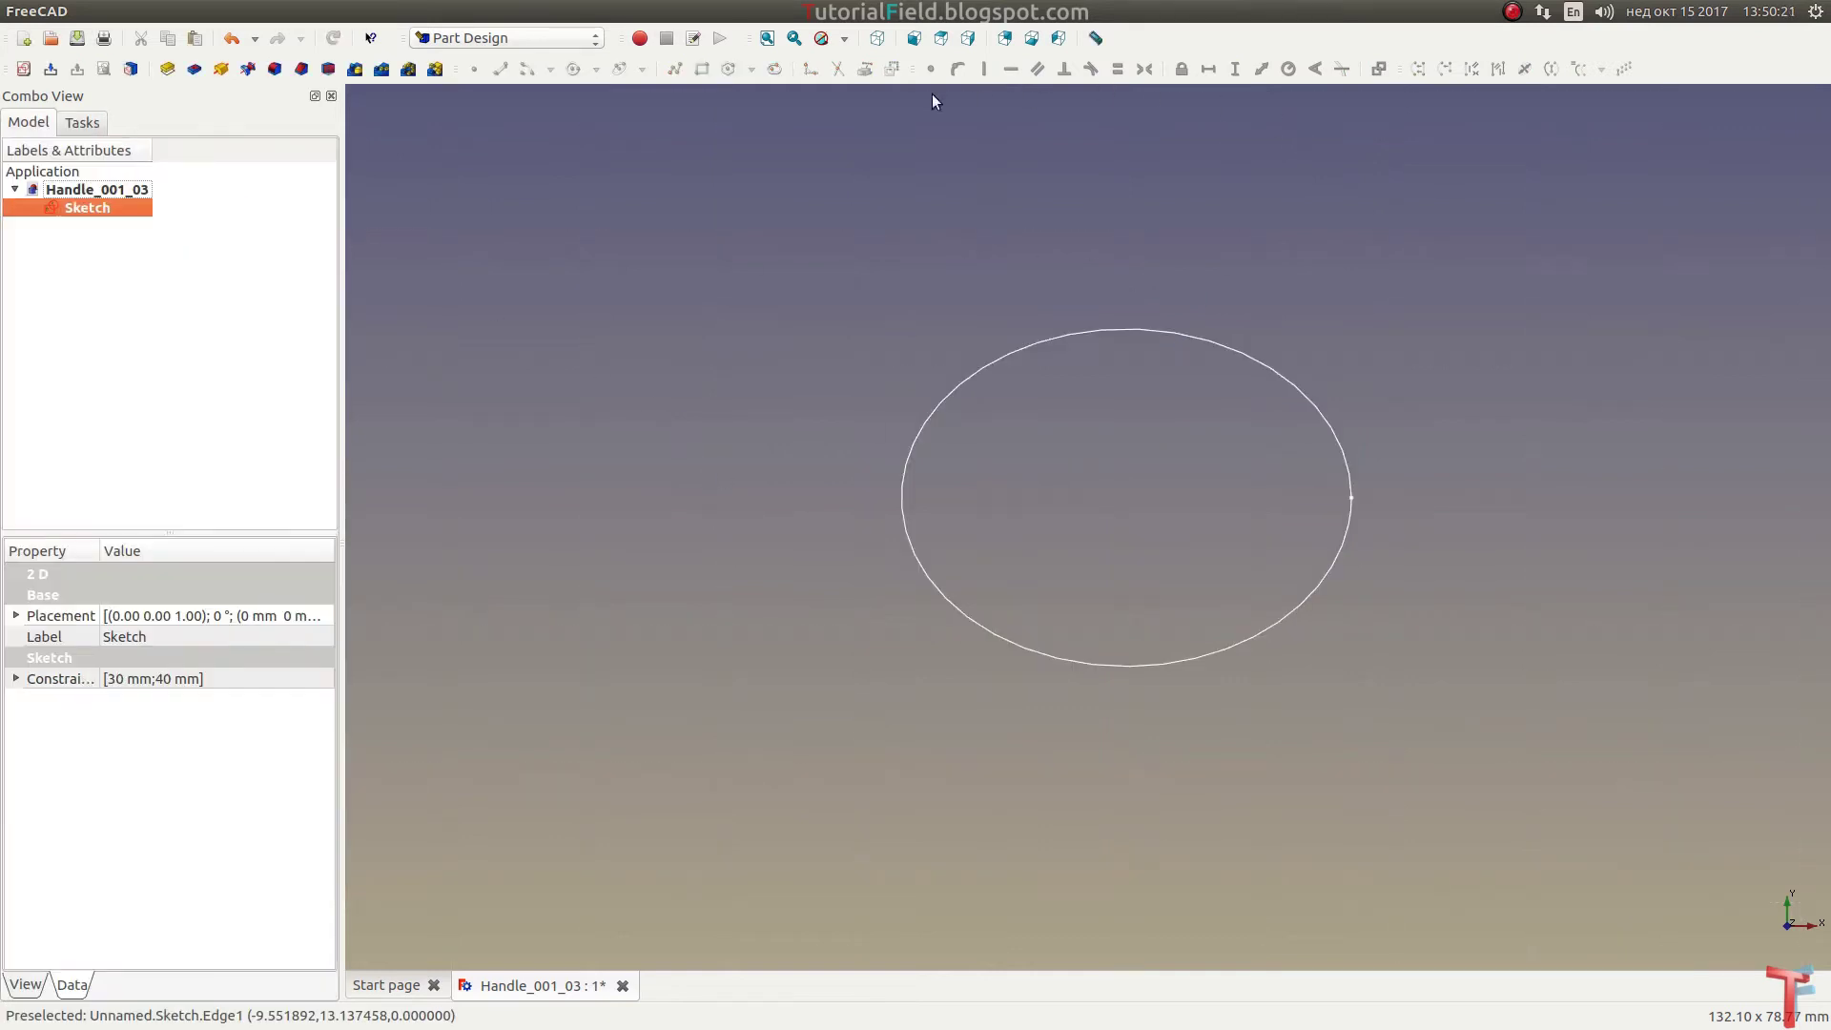
click(877, 38)
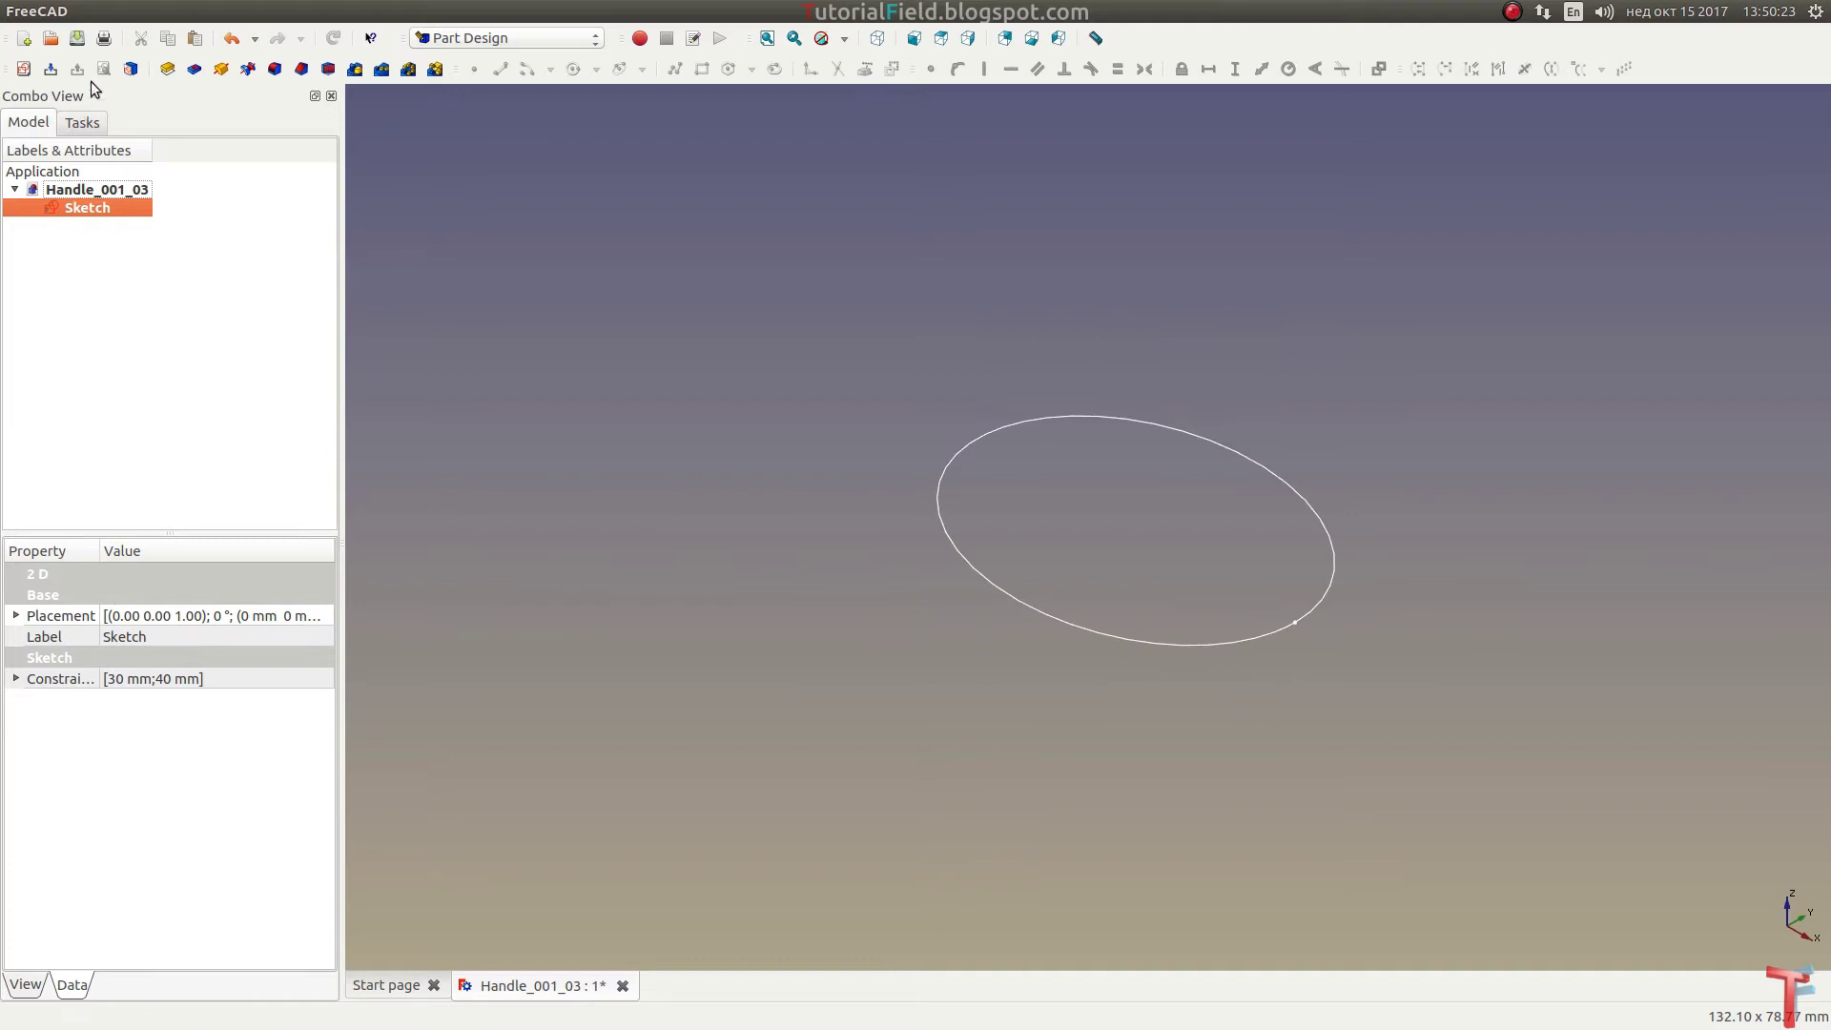
click(167, 70)
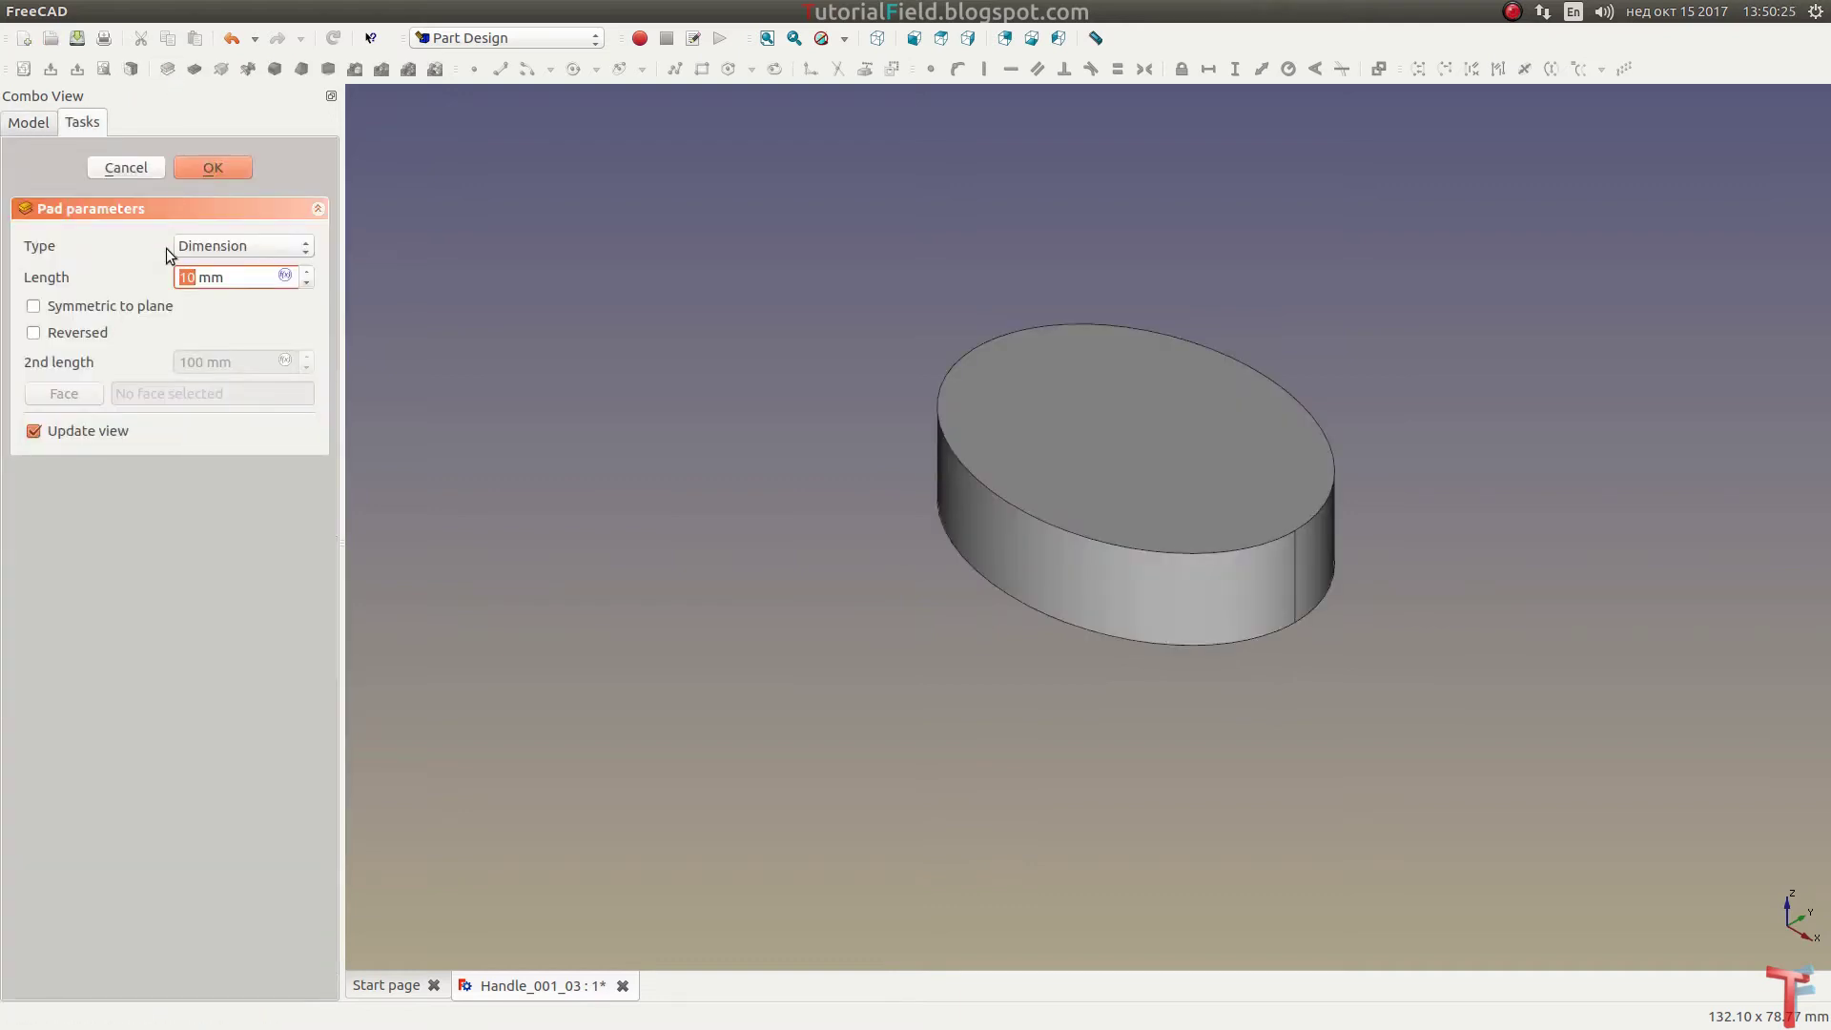
text(5)
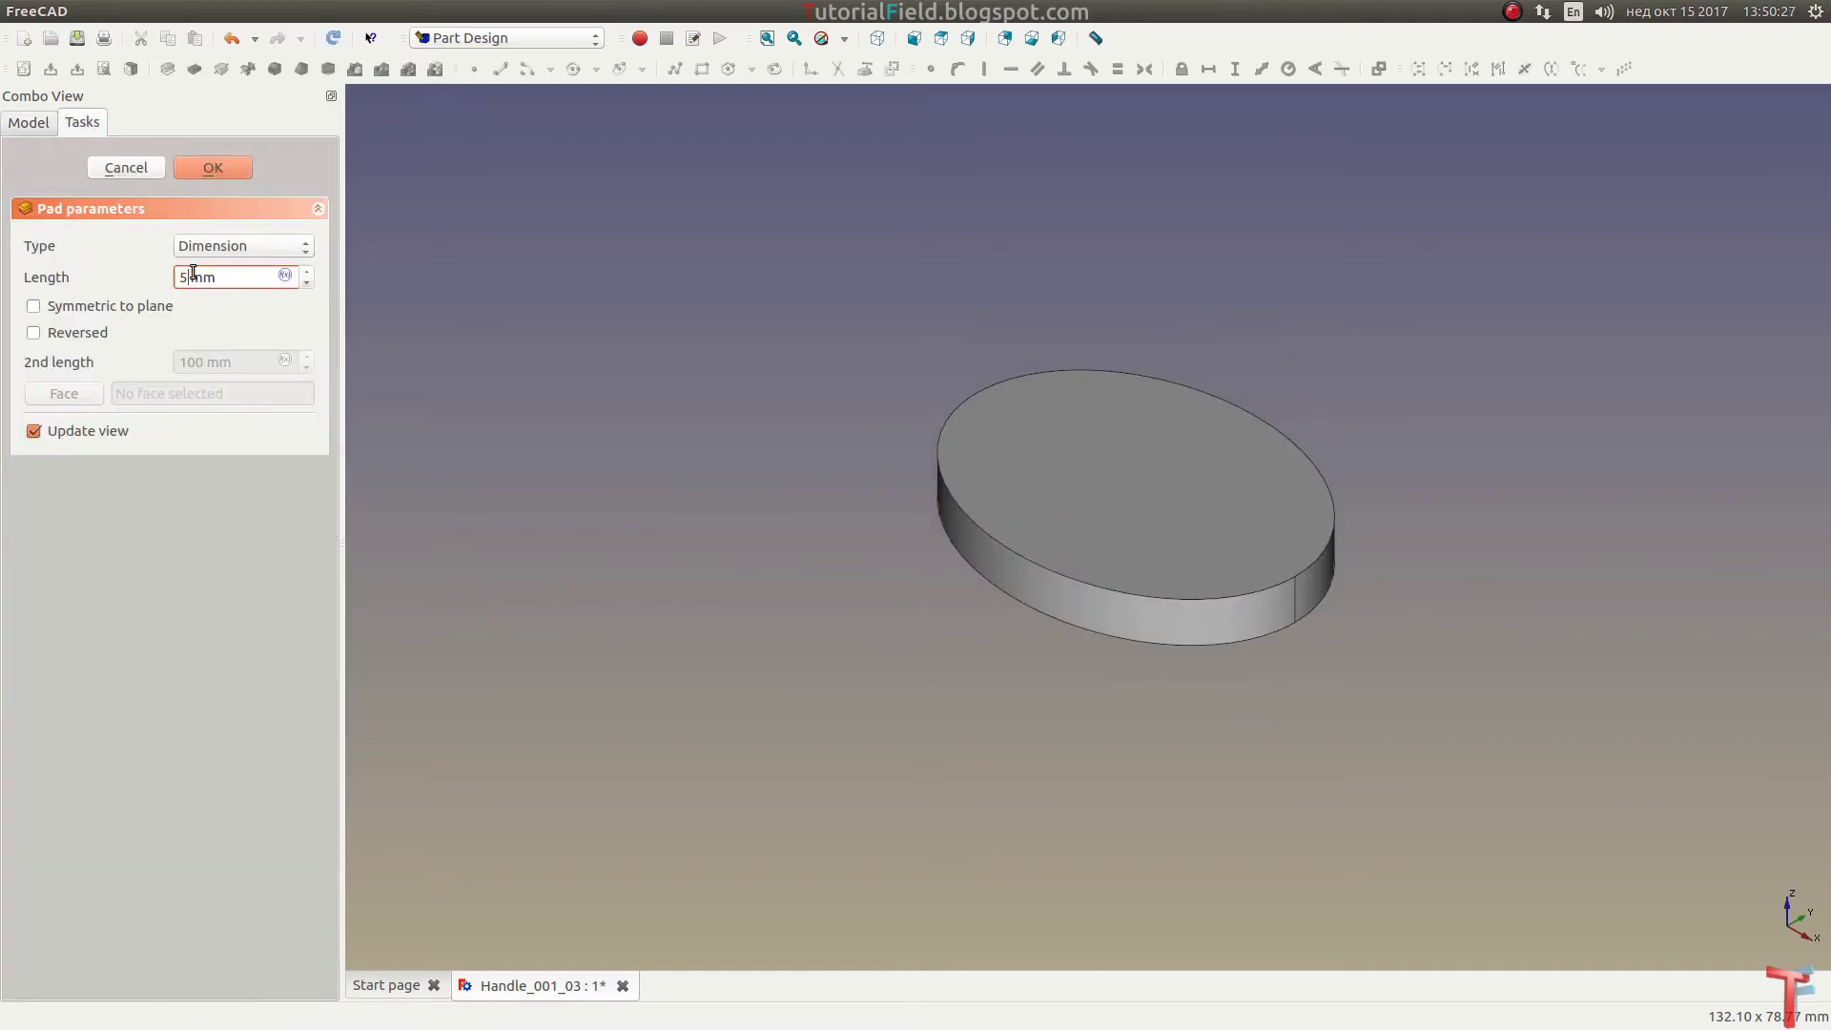
click(212, 168)
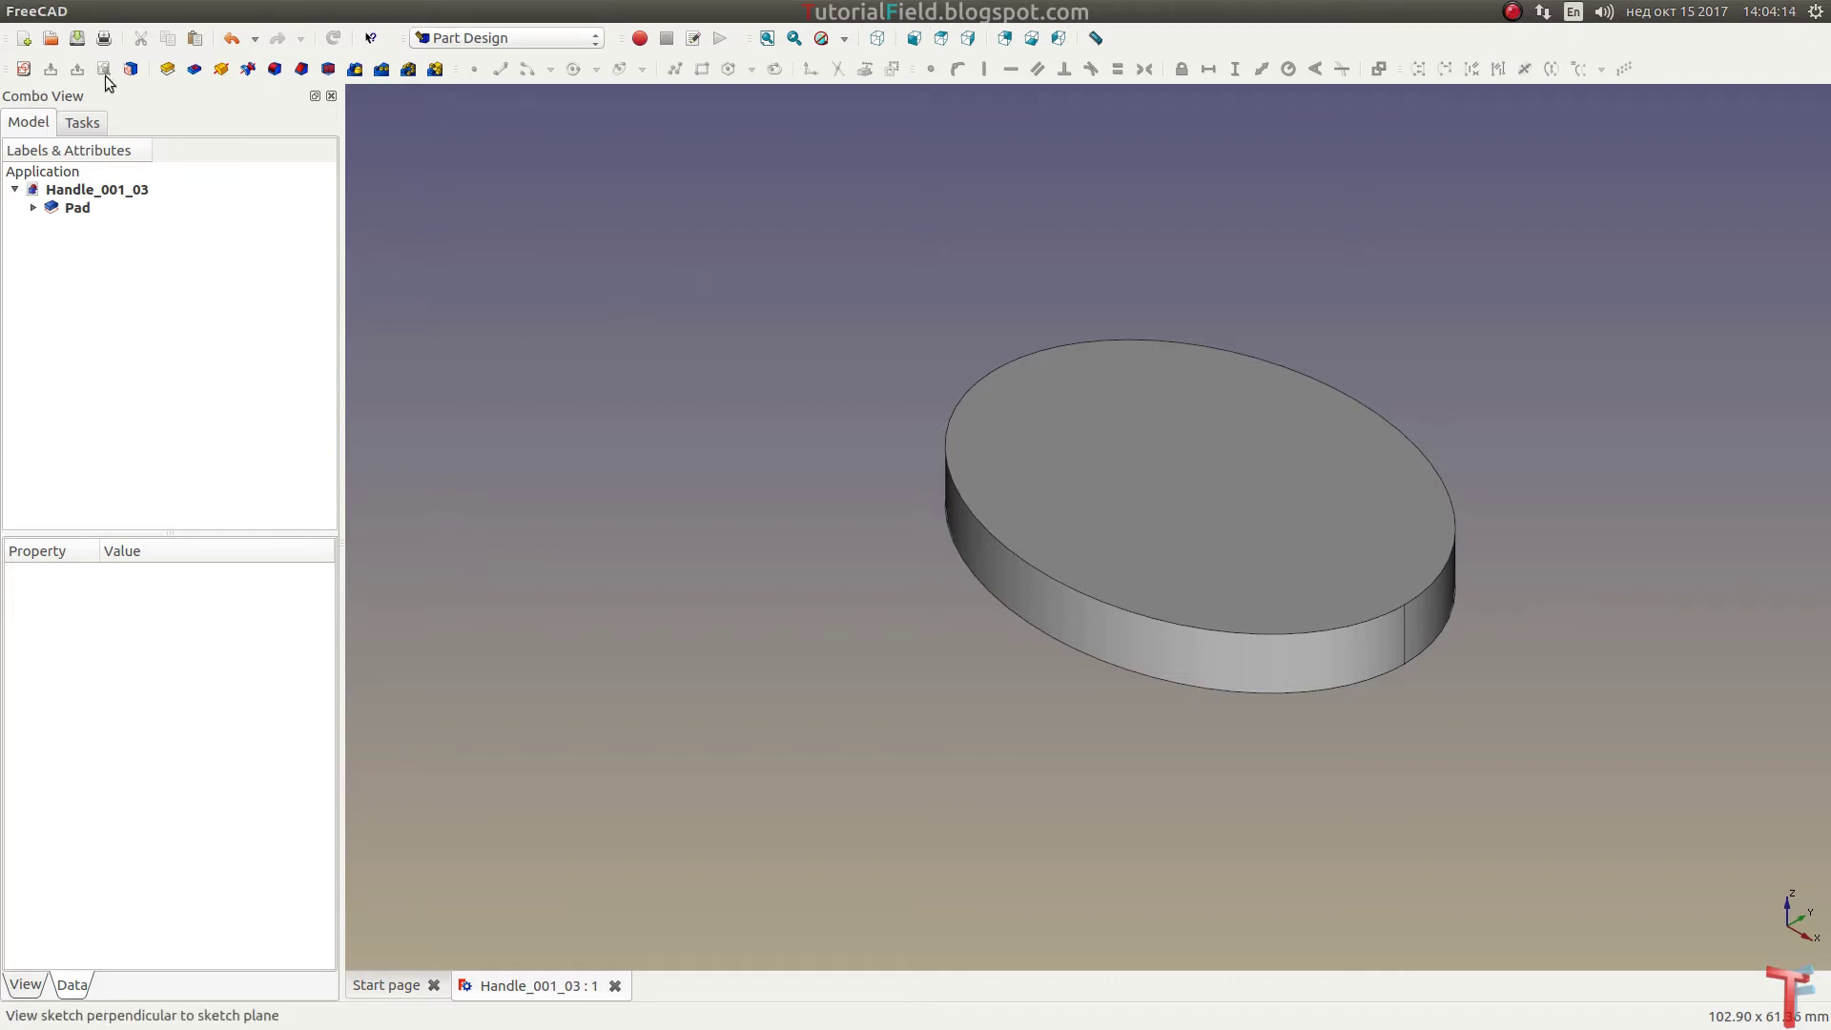
Step: Create Sketch001 on the XY plane with an origin-centred circle larger than the disc
click(23, 68)
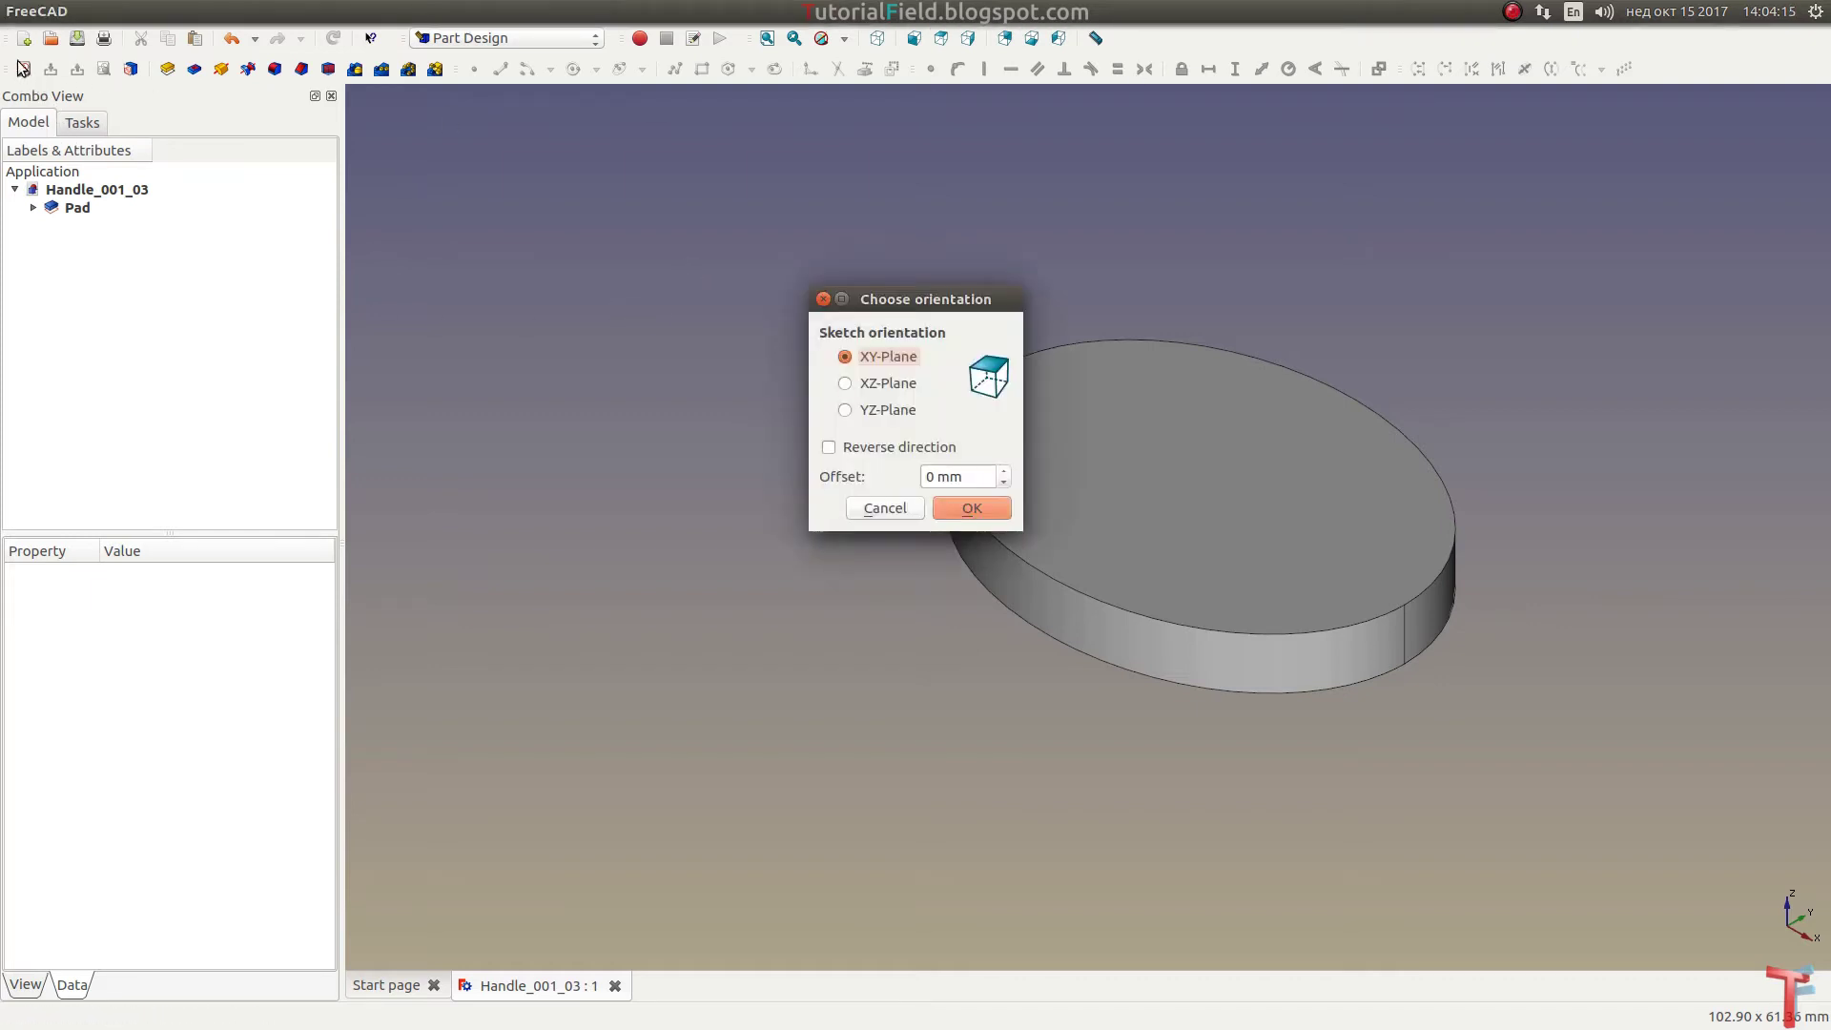
click(976, 505)
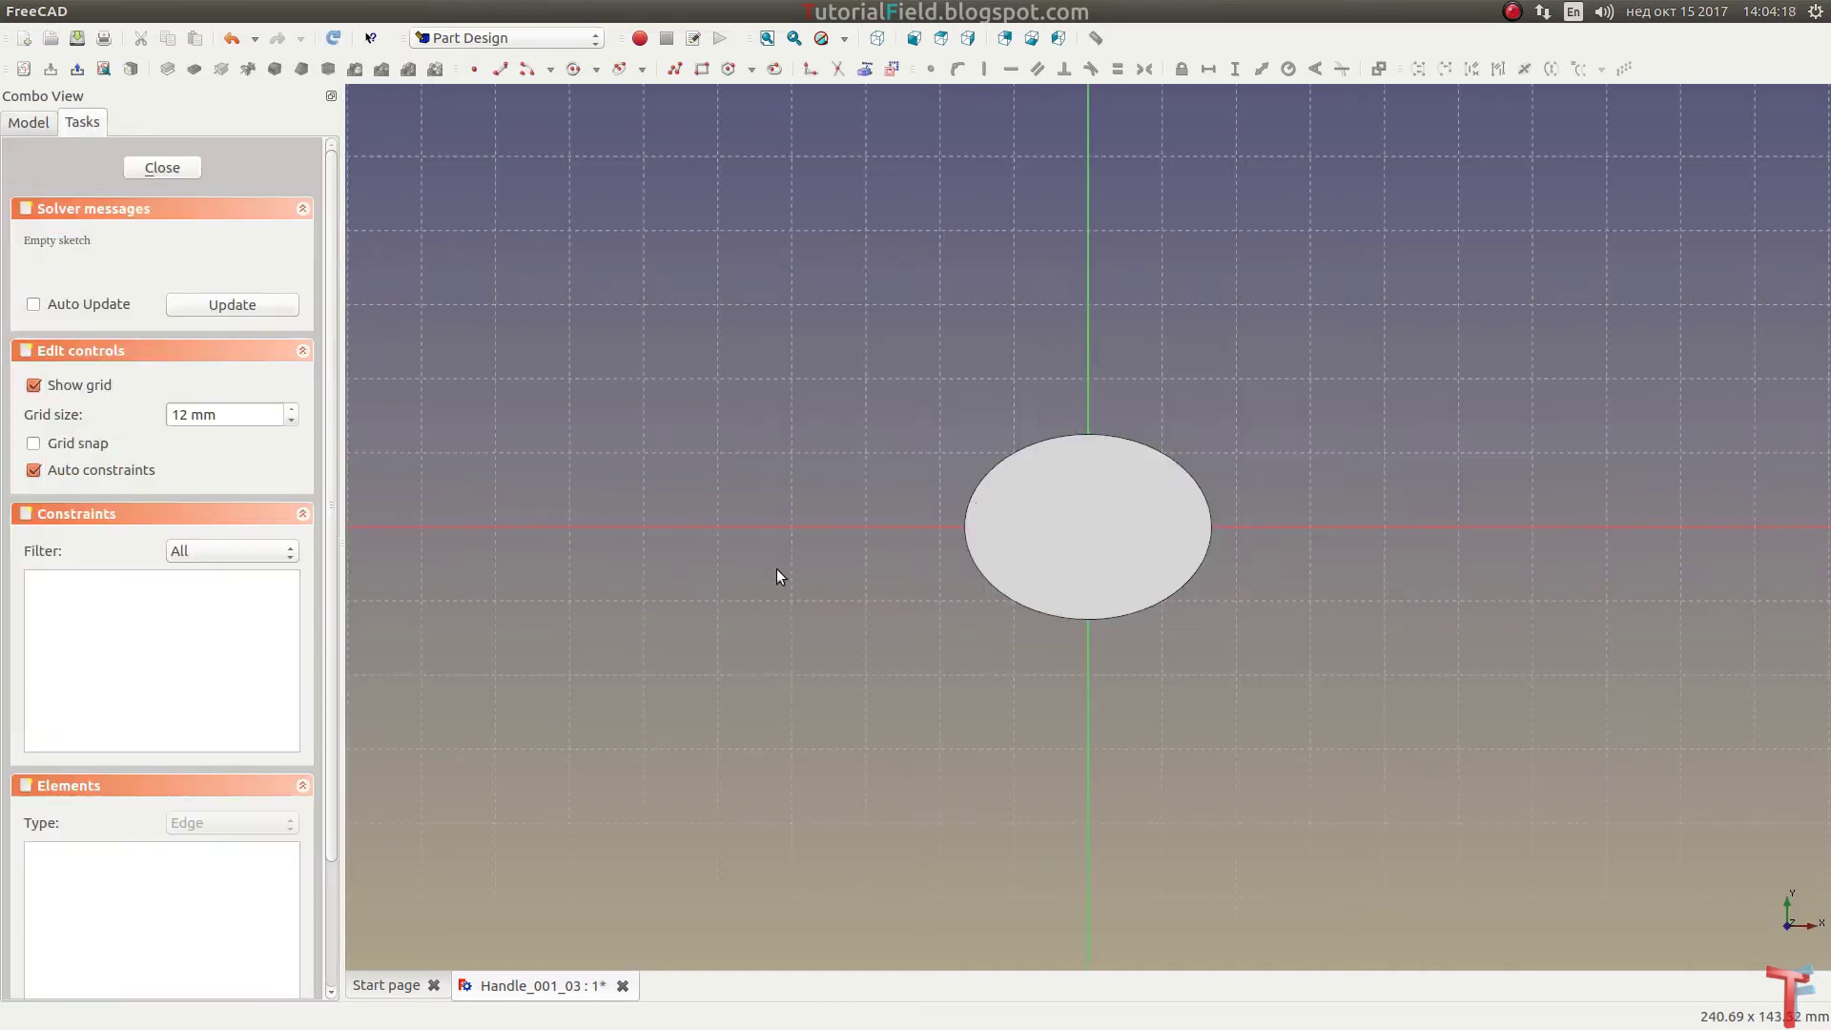
click(573, 69)
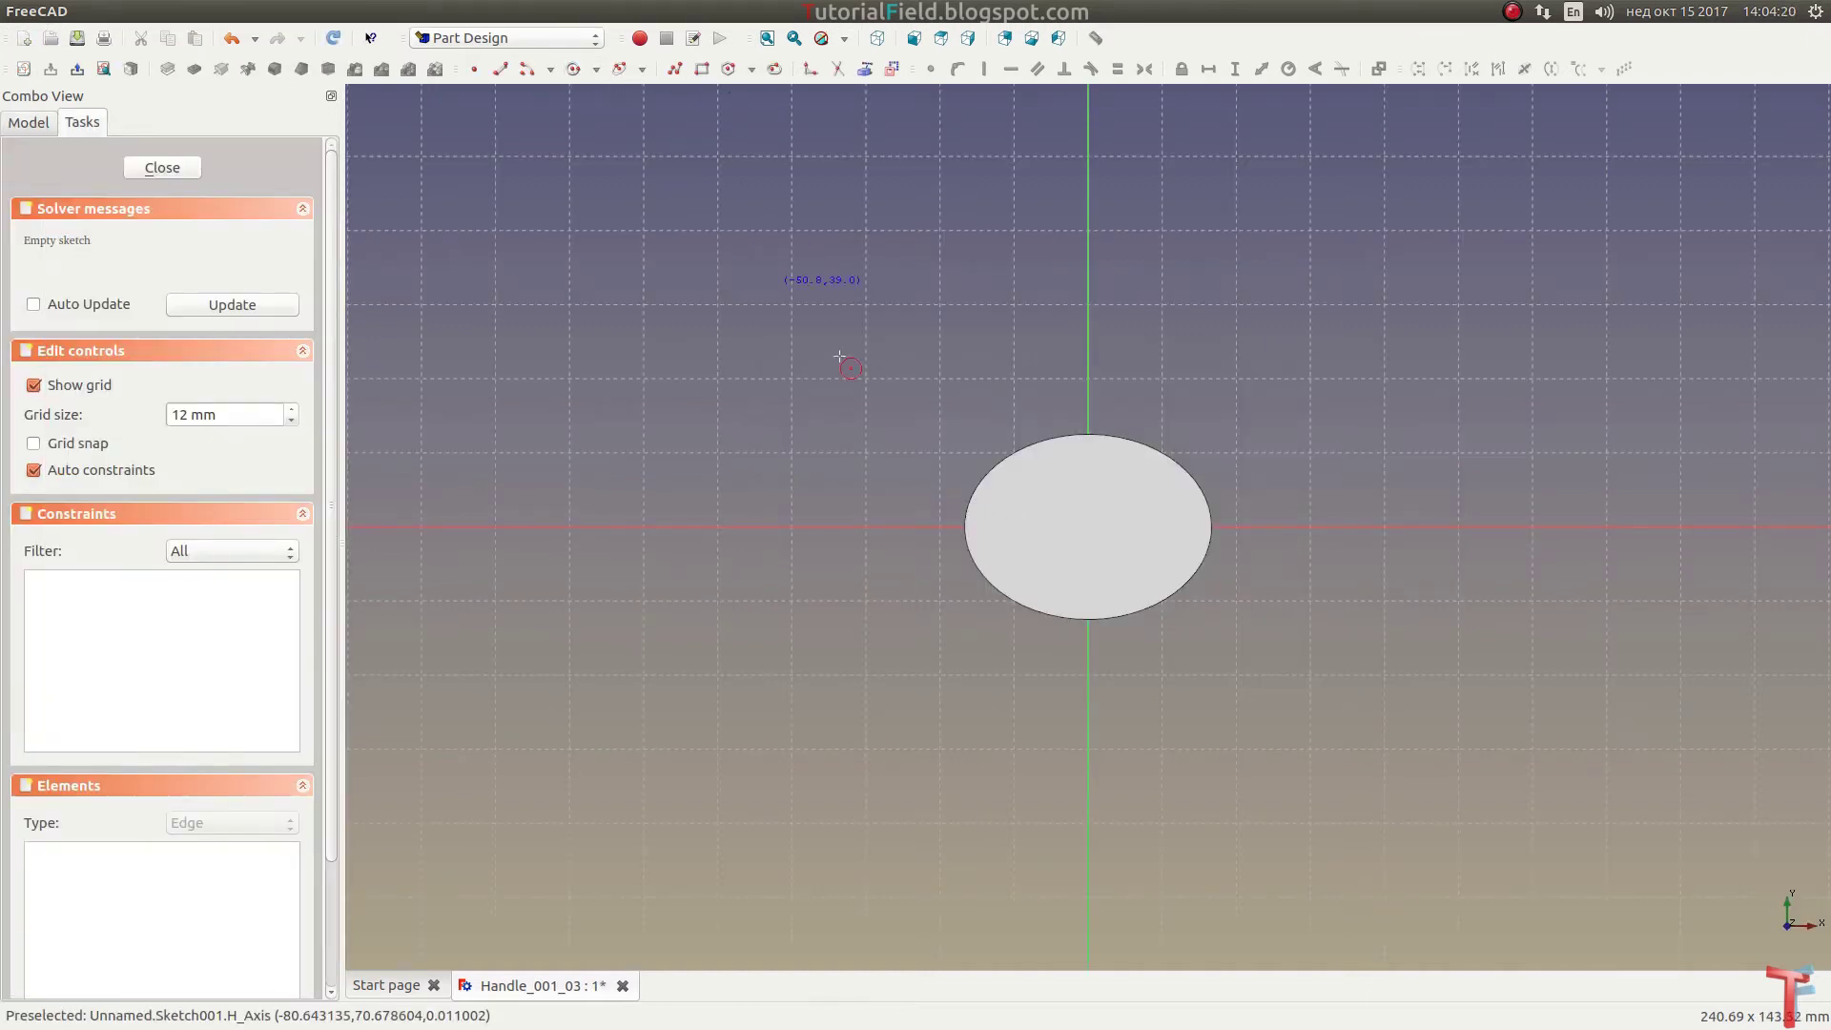
click(1089, 525)
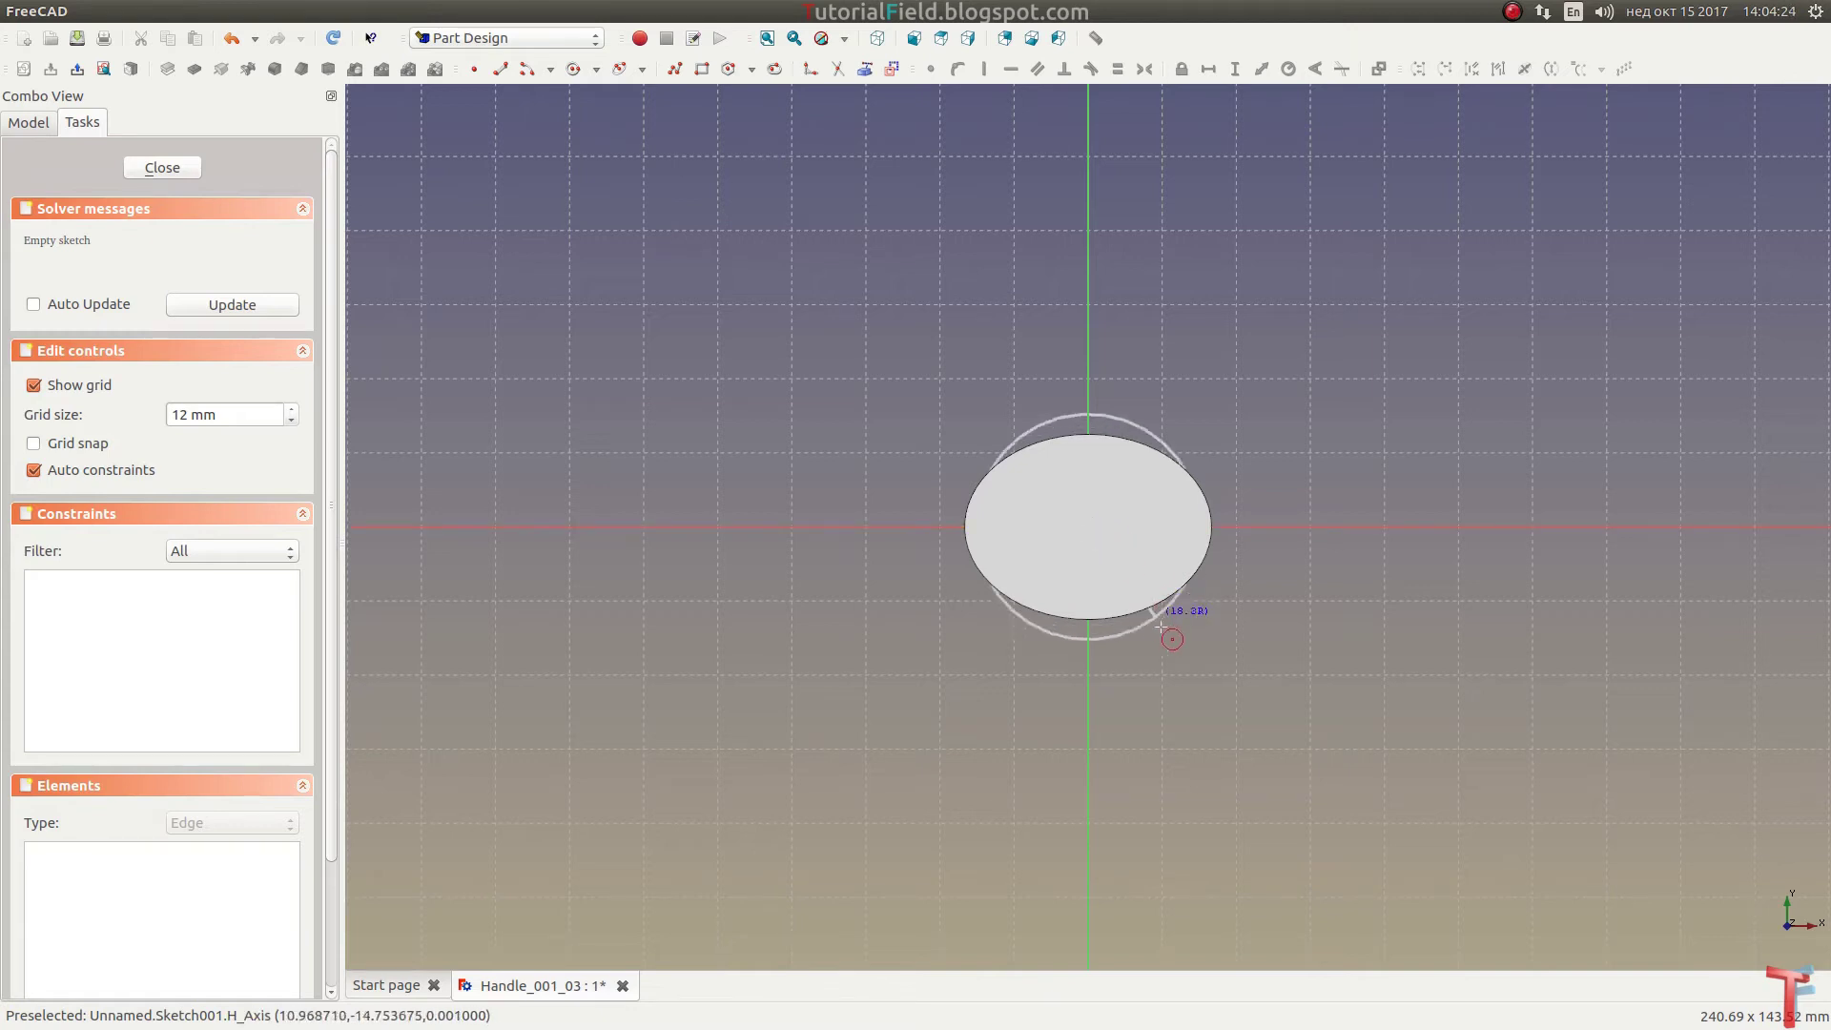
click(1191, 629)
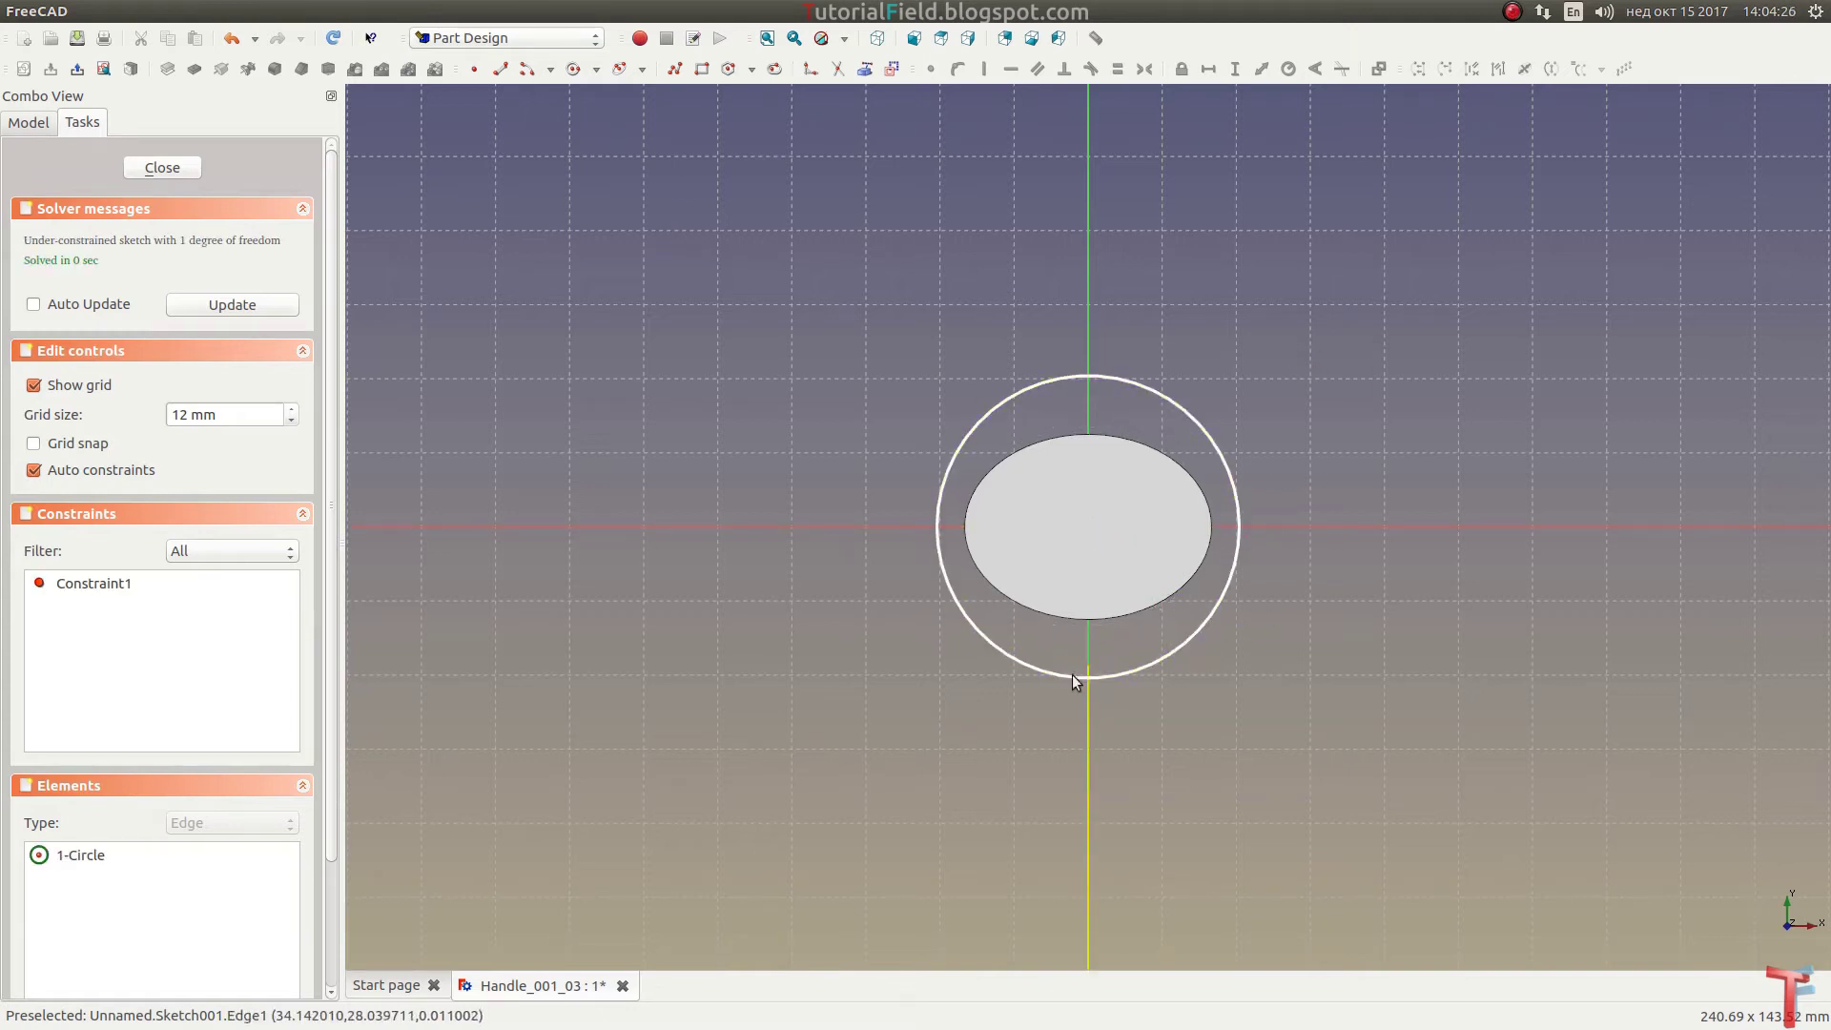
click(877, 38)
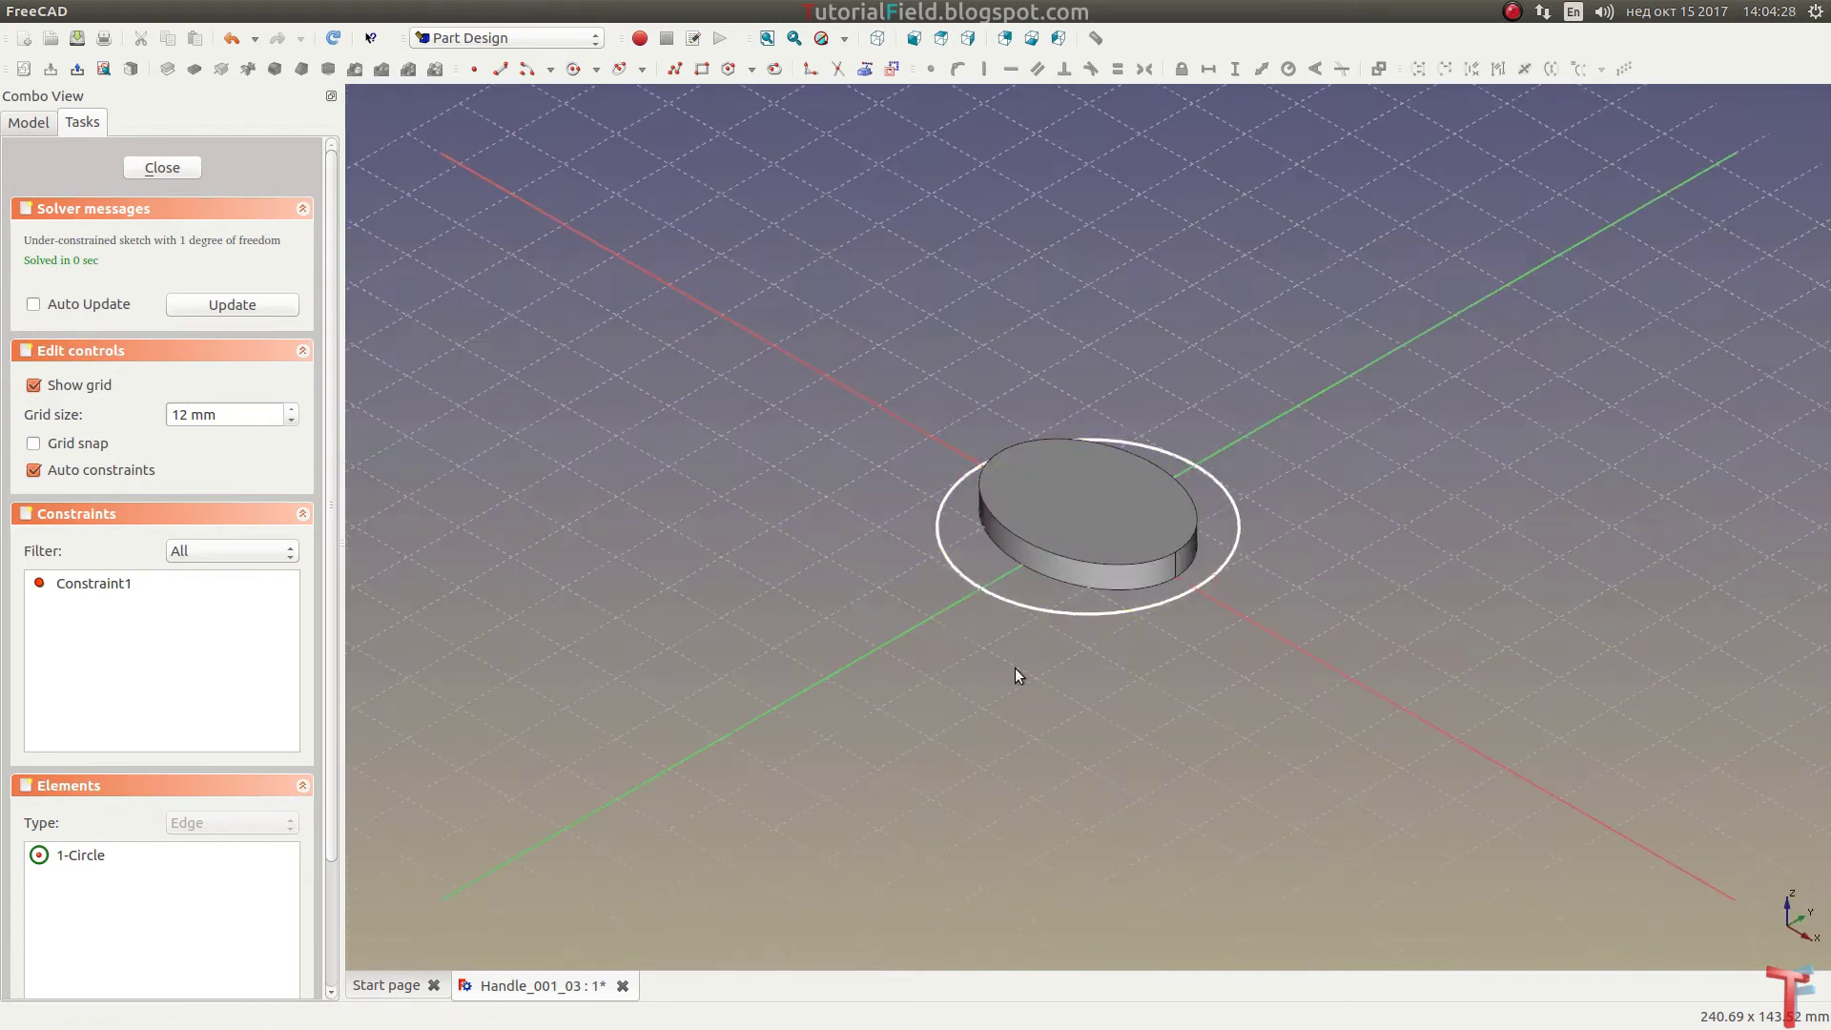
middle_drag(891, 447, 860, 459)
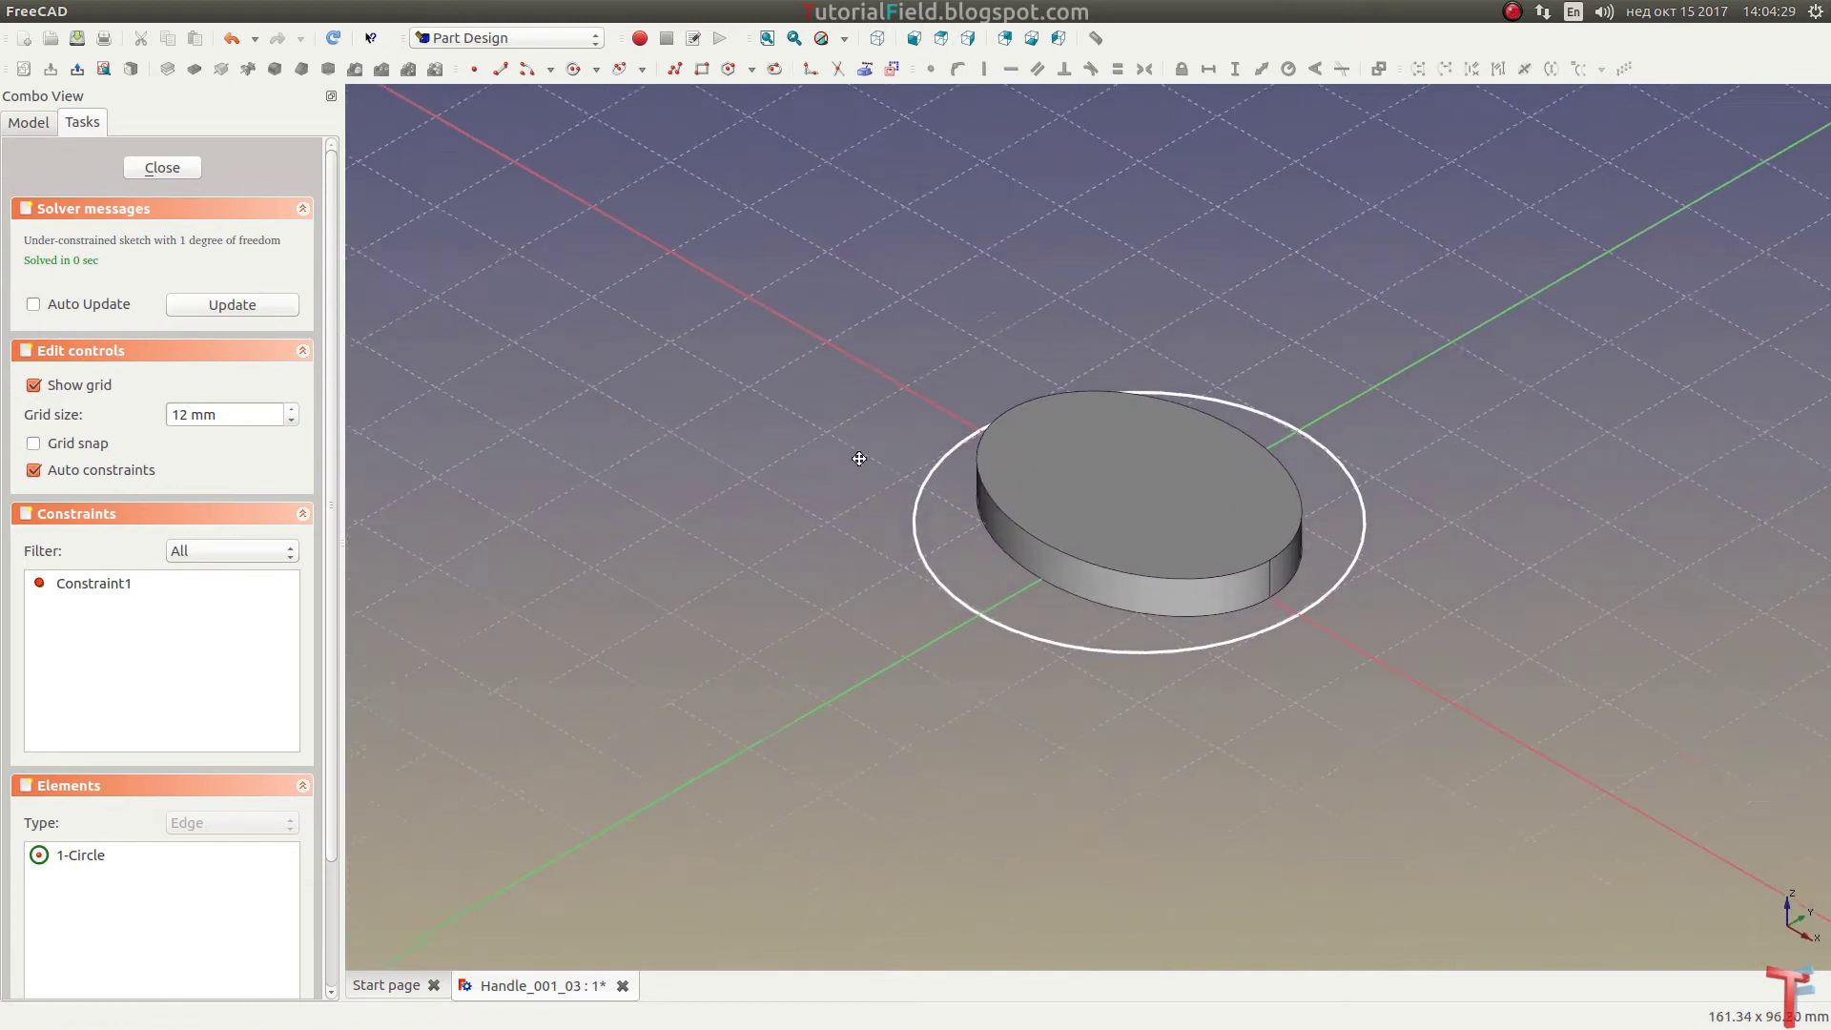
click(157, 162)
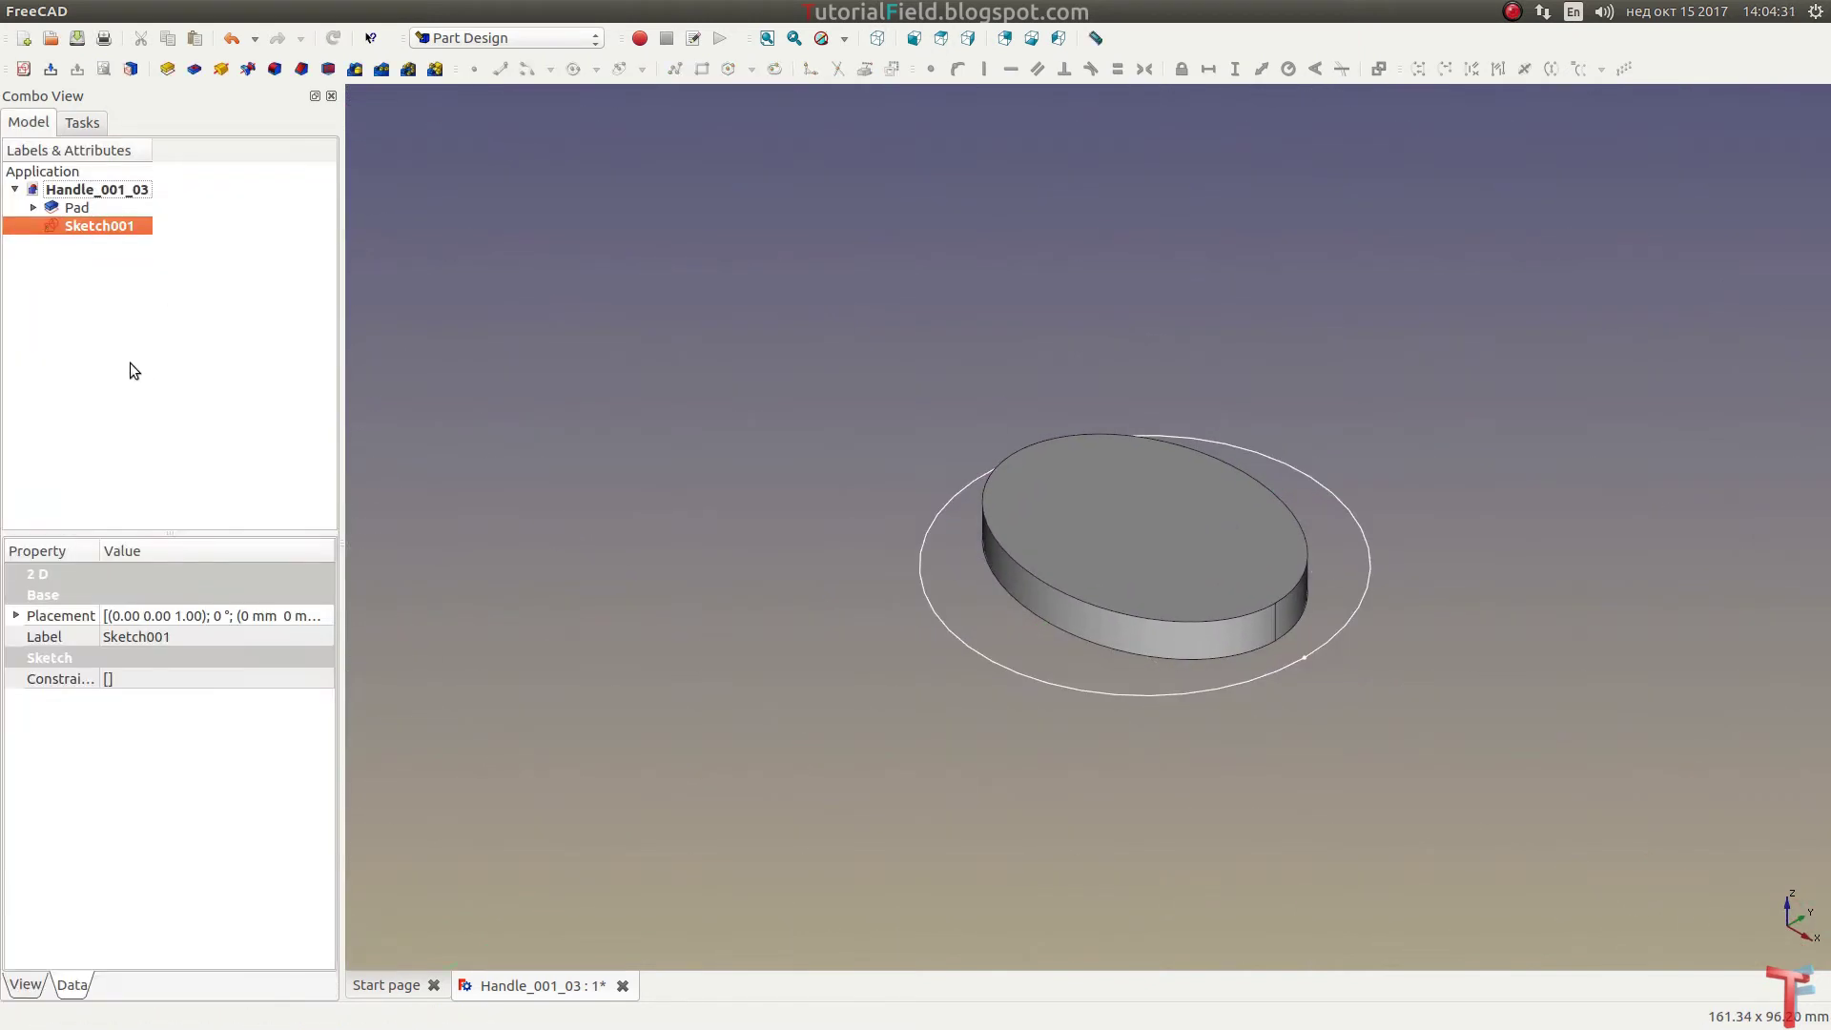
Step: Set Sketch001's placement to x 10, z 10 and a 25° rotation about the Y axis
click(15, 617)
click(35, 657)
click(36, 742)
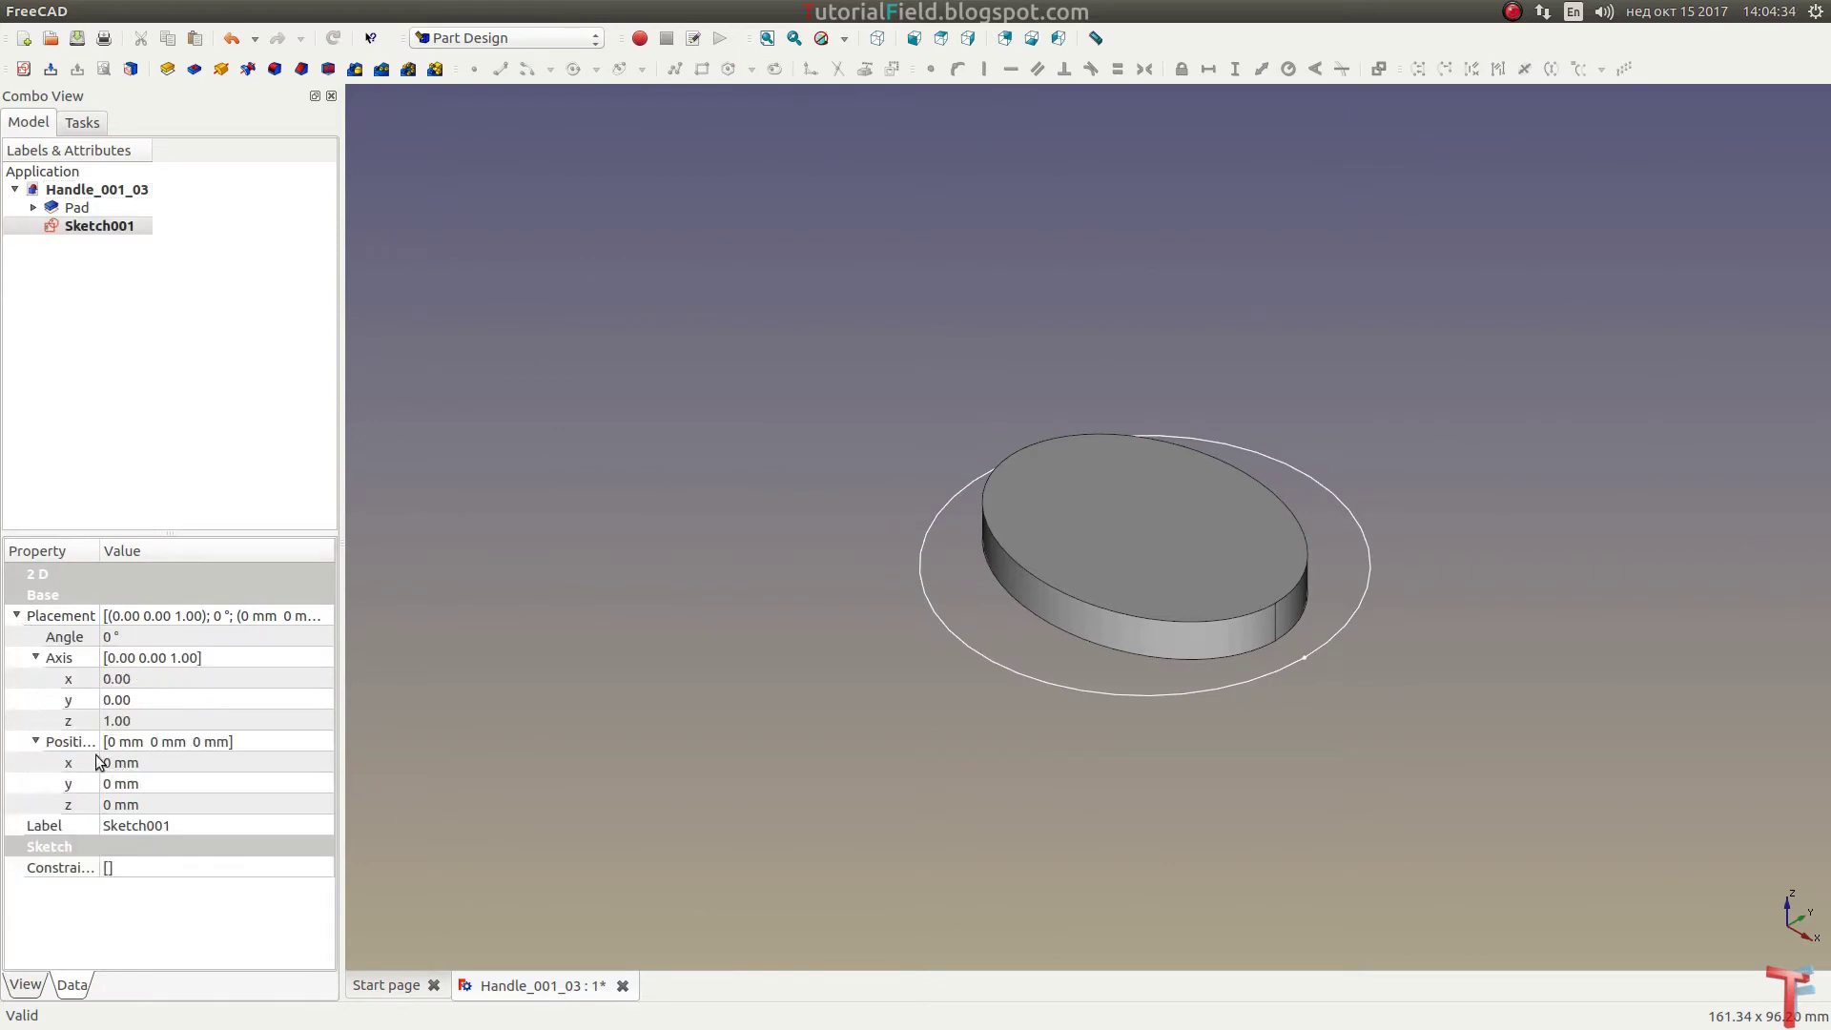
click(108, 761)
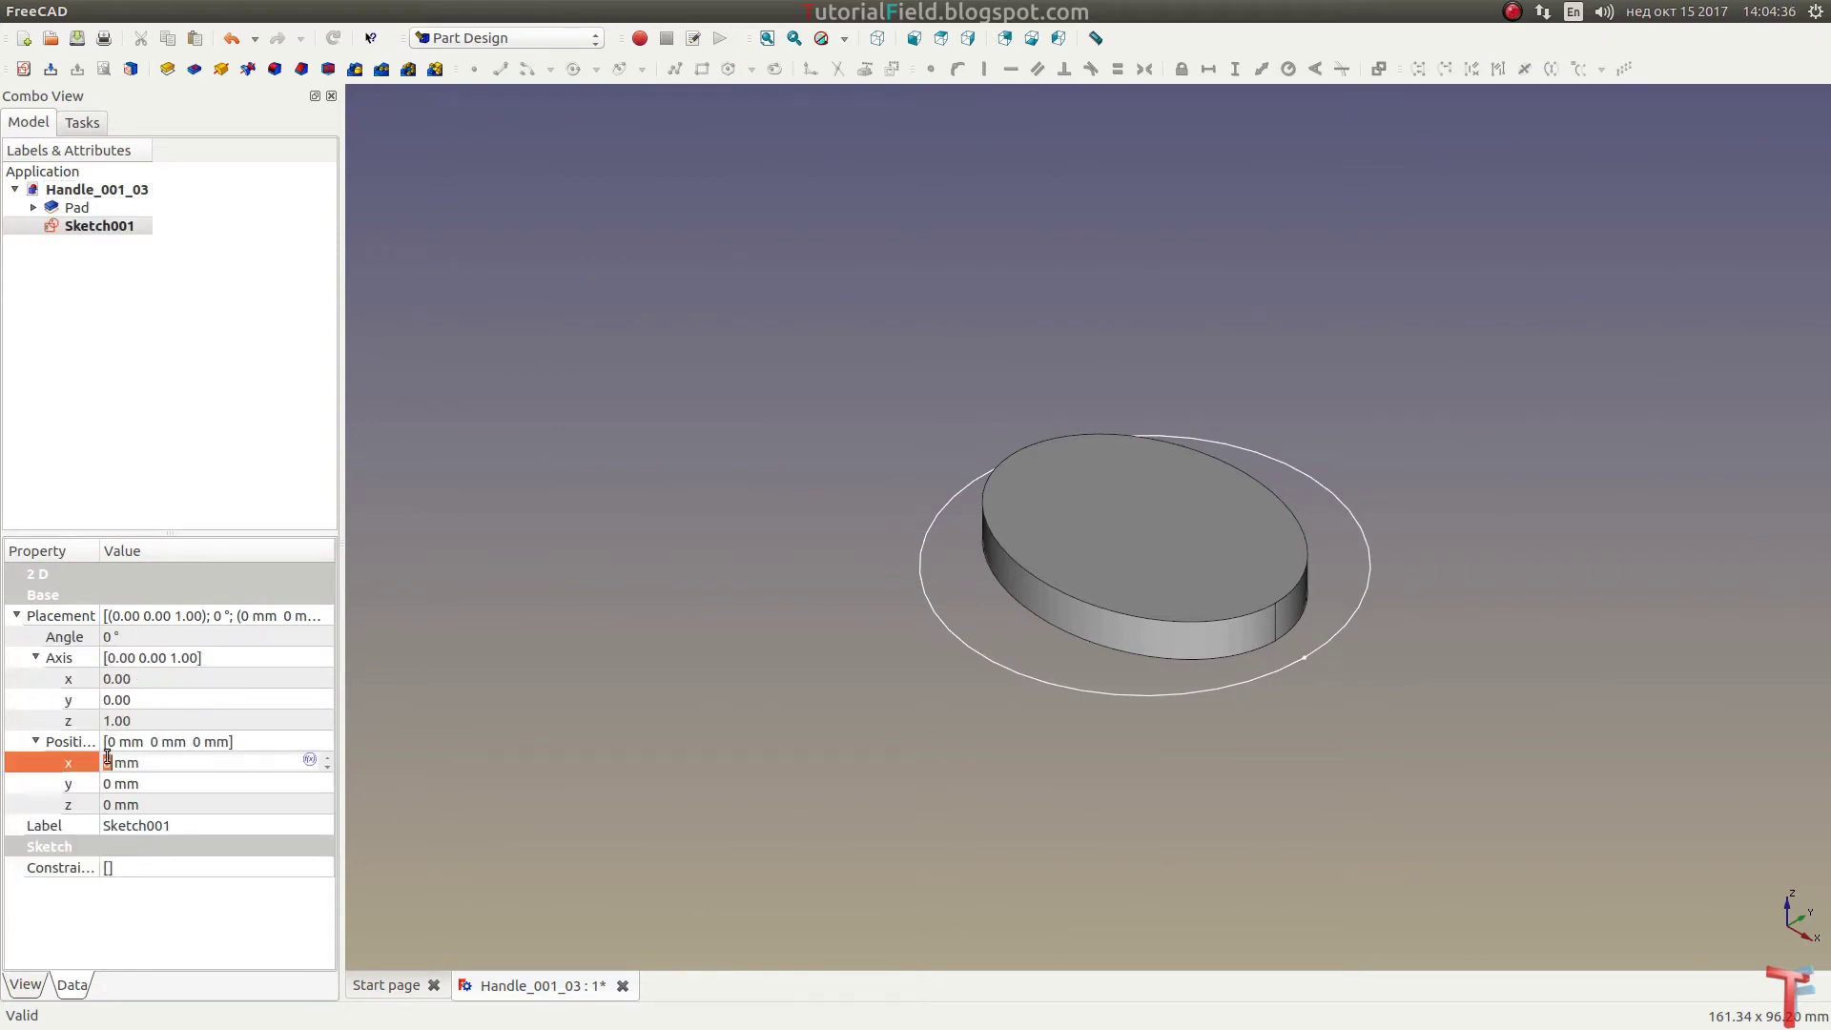
text(10)
key(Tab)
key(Tab)
text(1)
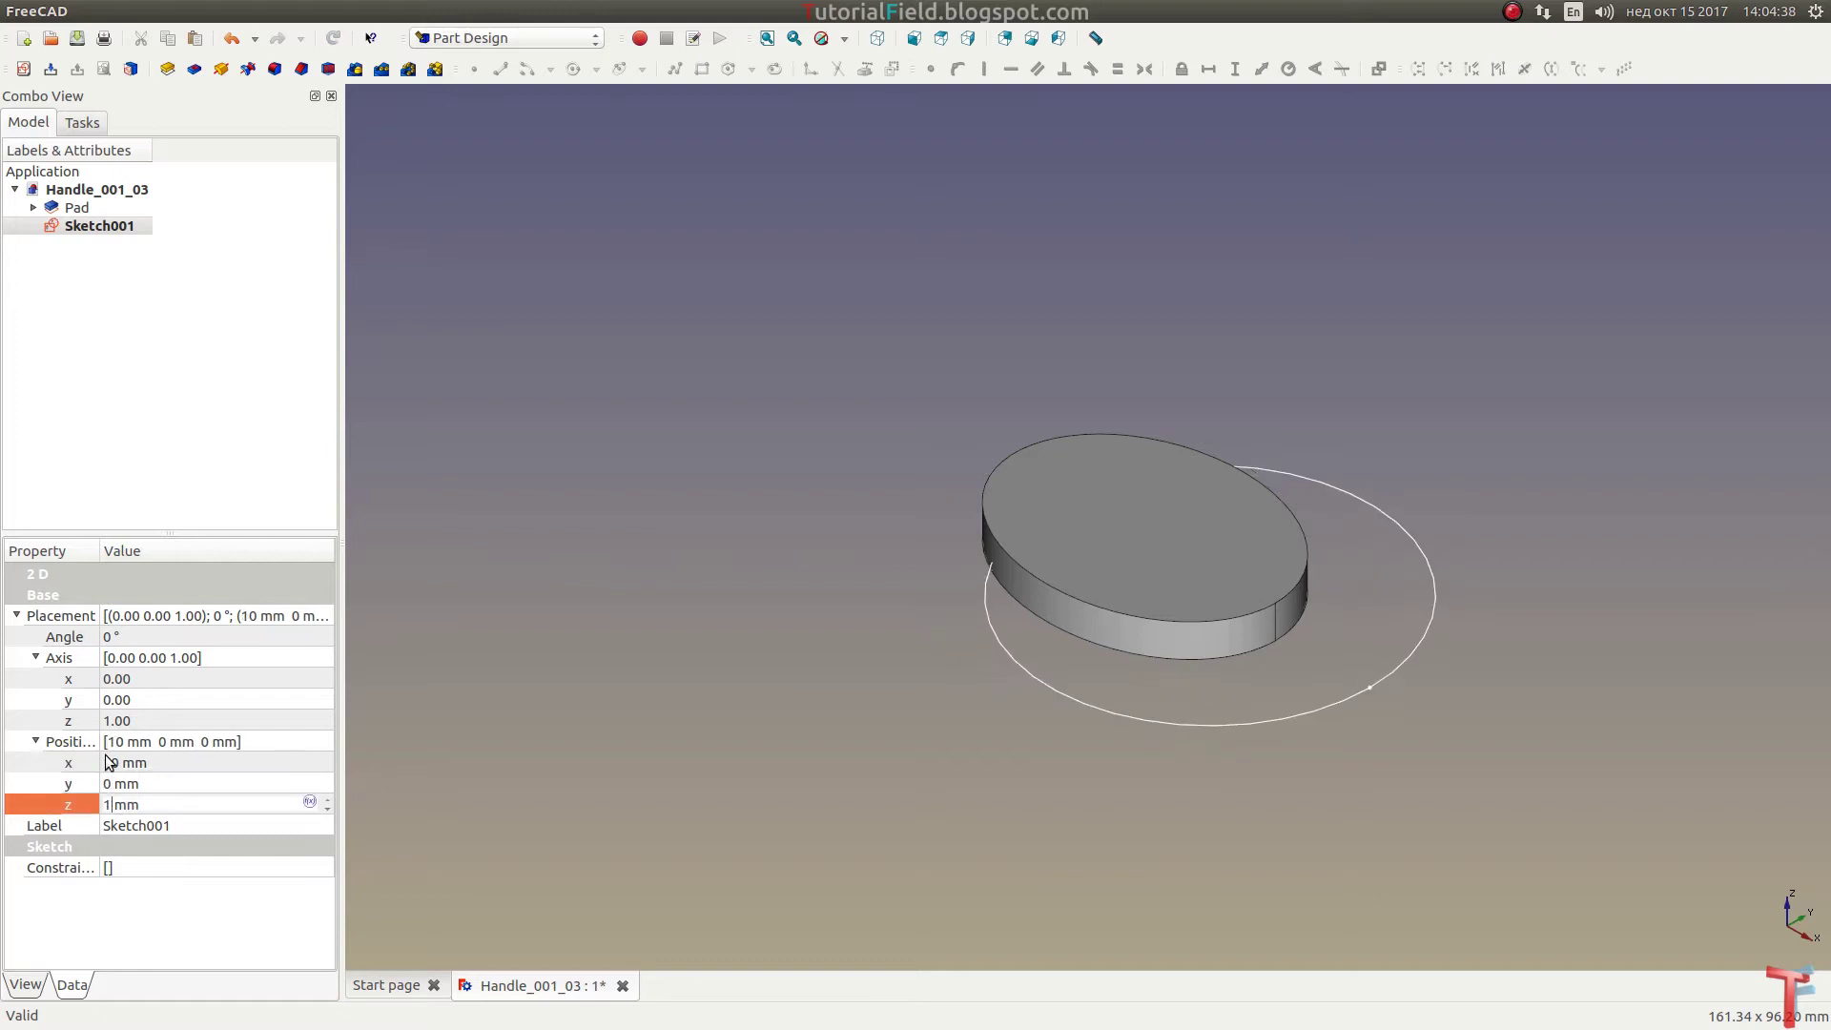
text(0)
click(147, 714)
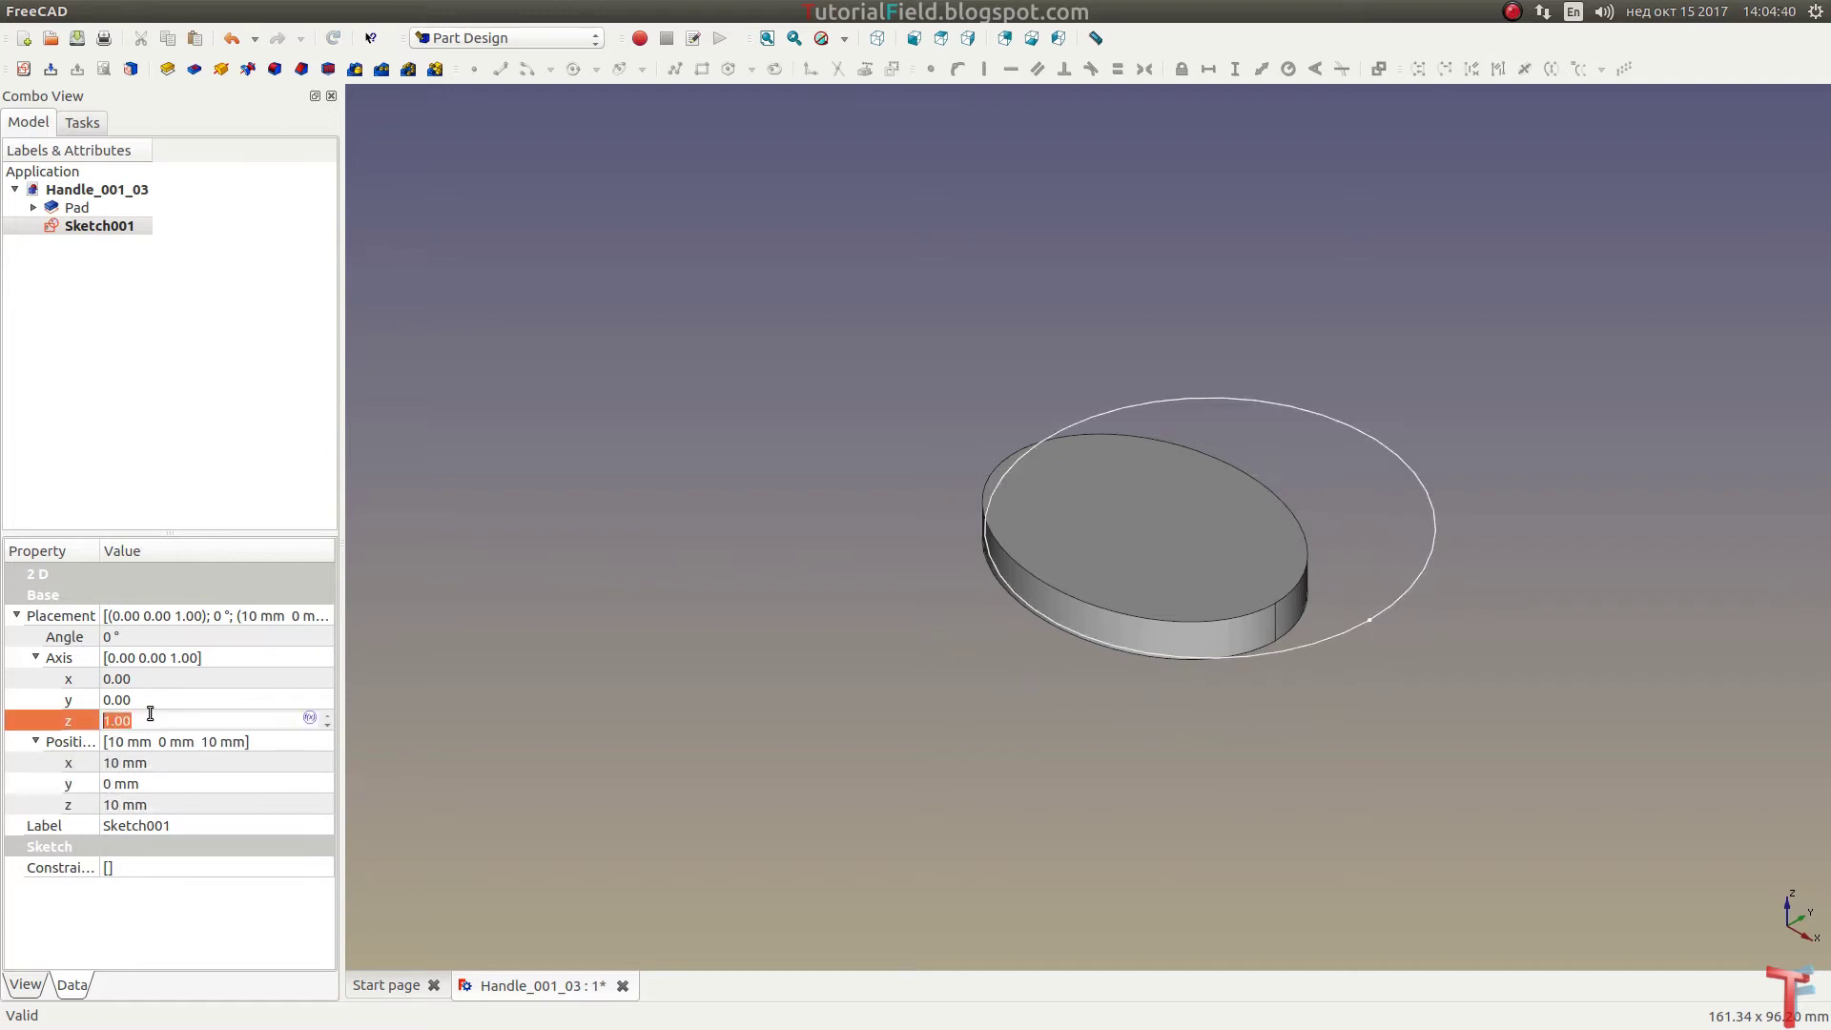
click(146, 699)
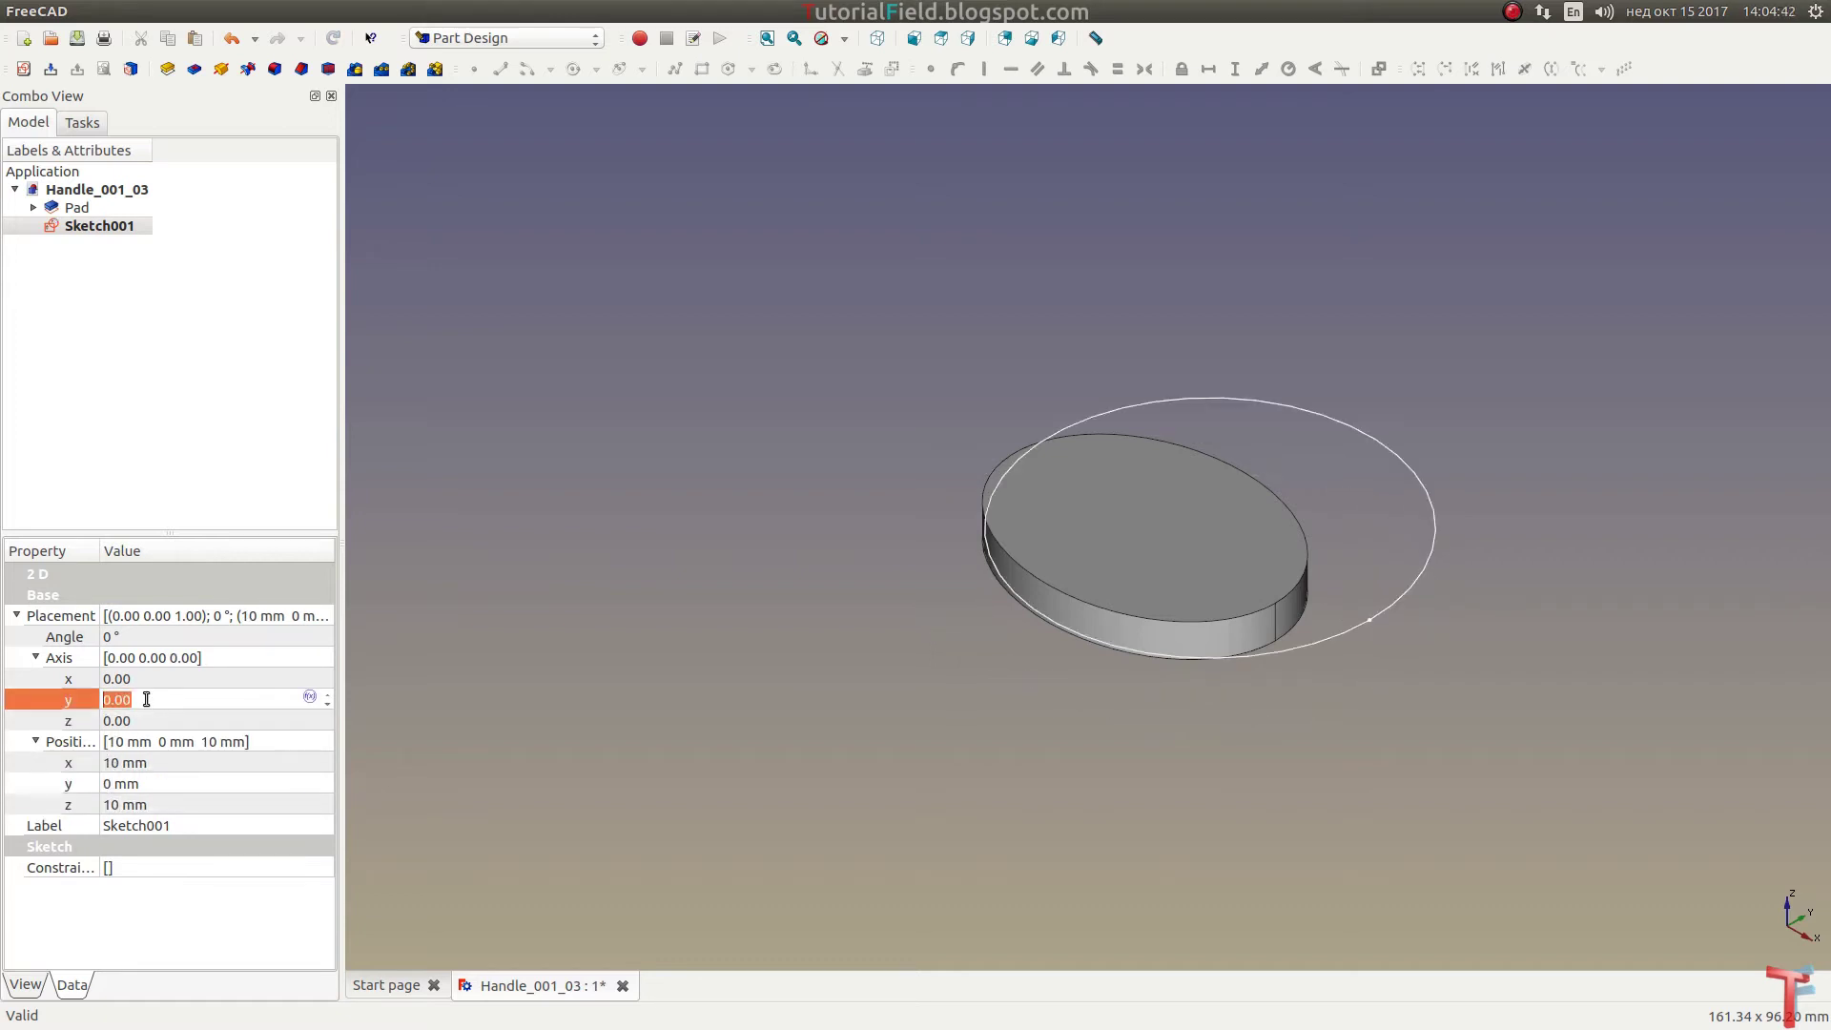
text(1)
click(139, 635)
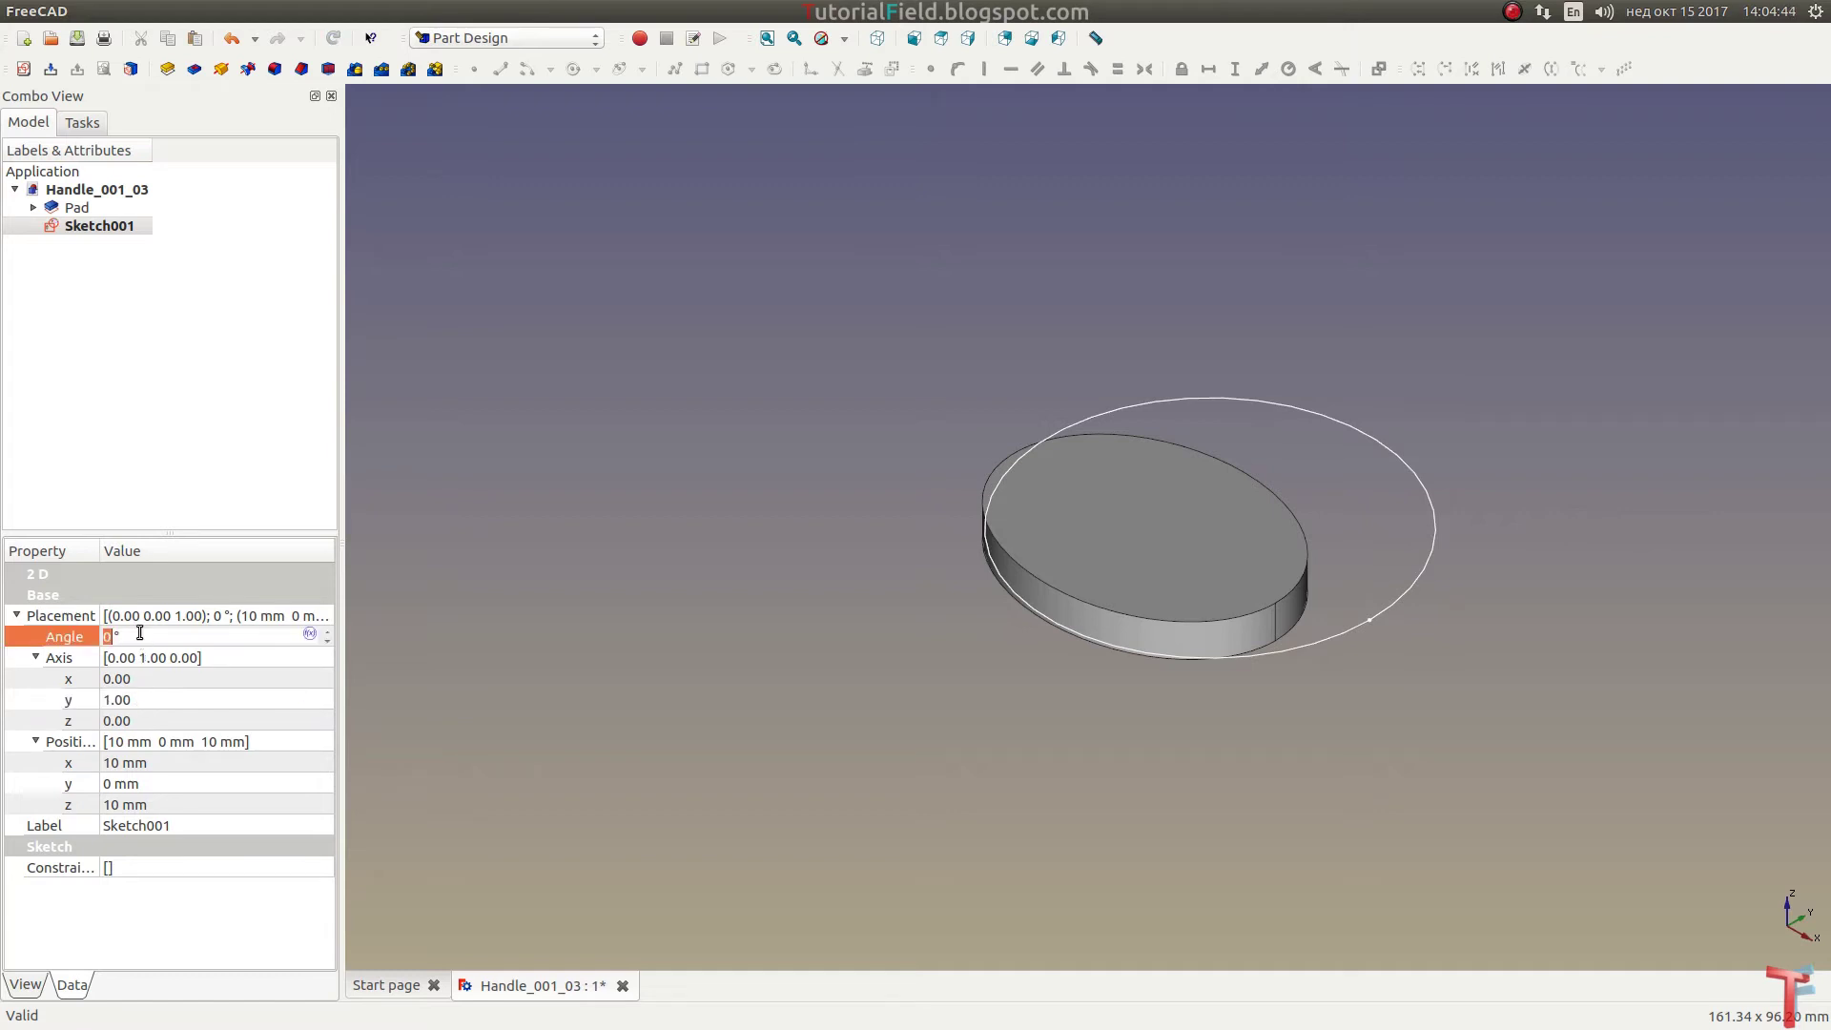
text(25)
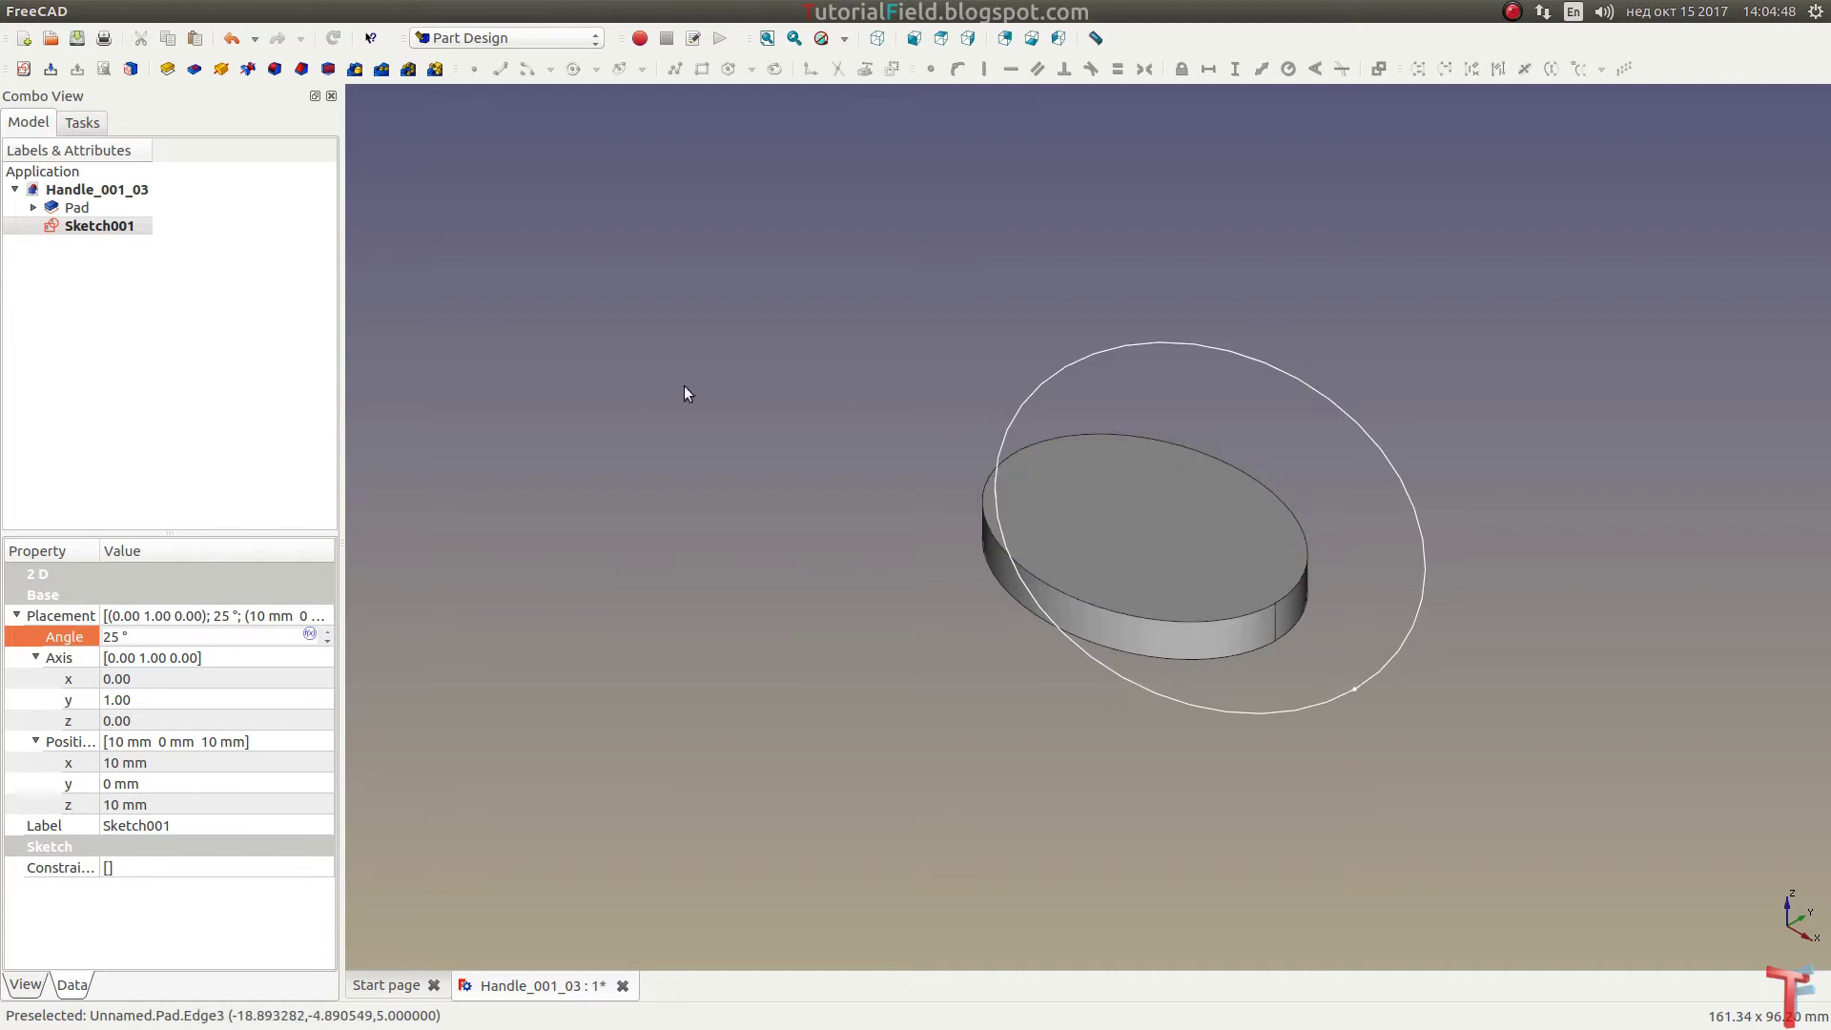
Step: Reopen Sketch001, draw an ellipse and drag it over the disc
right_click(91, 227)
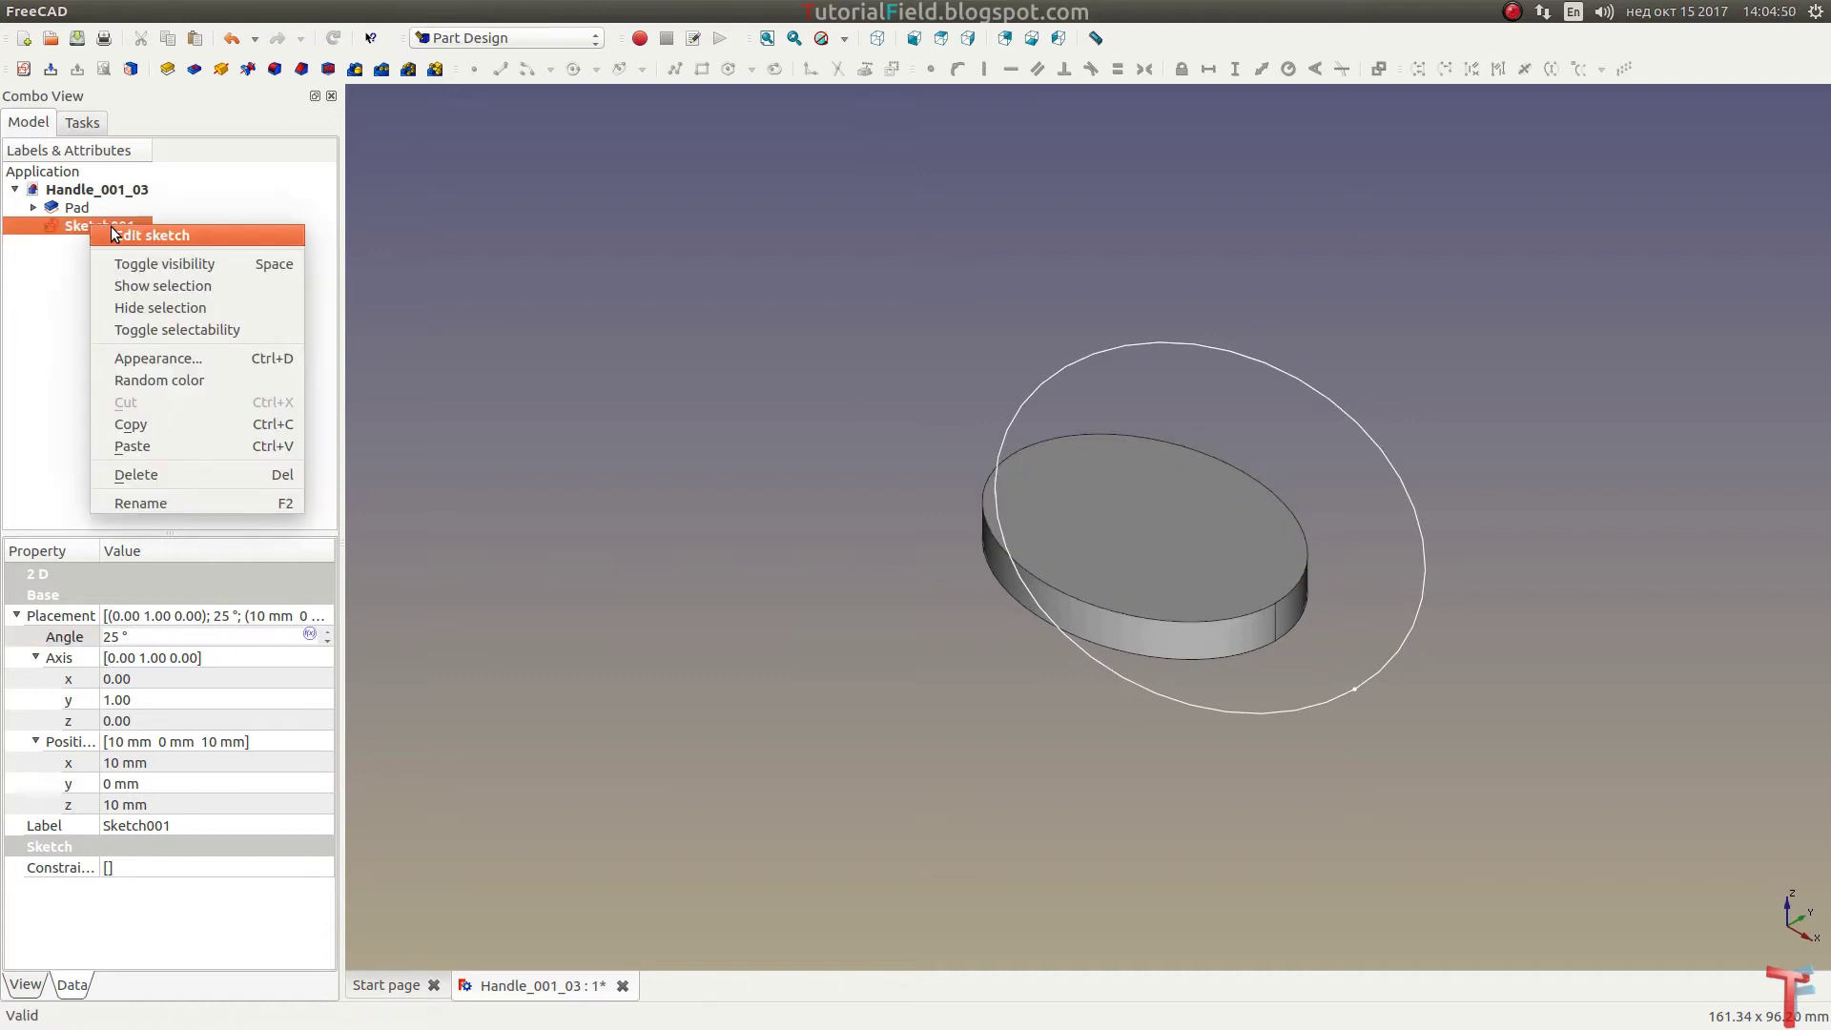
click(113, 235)
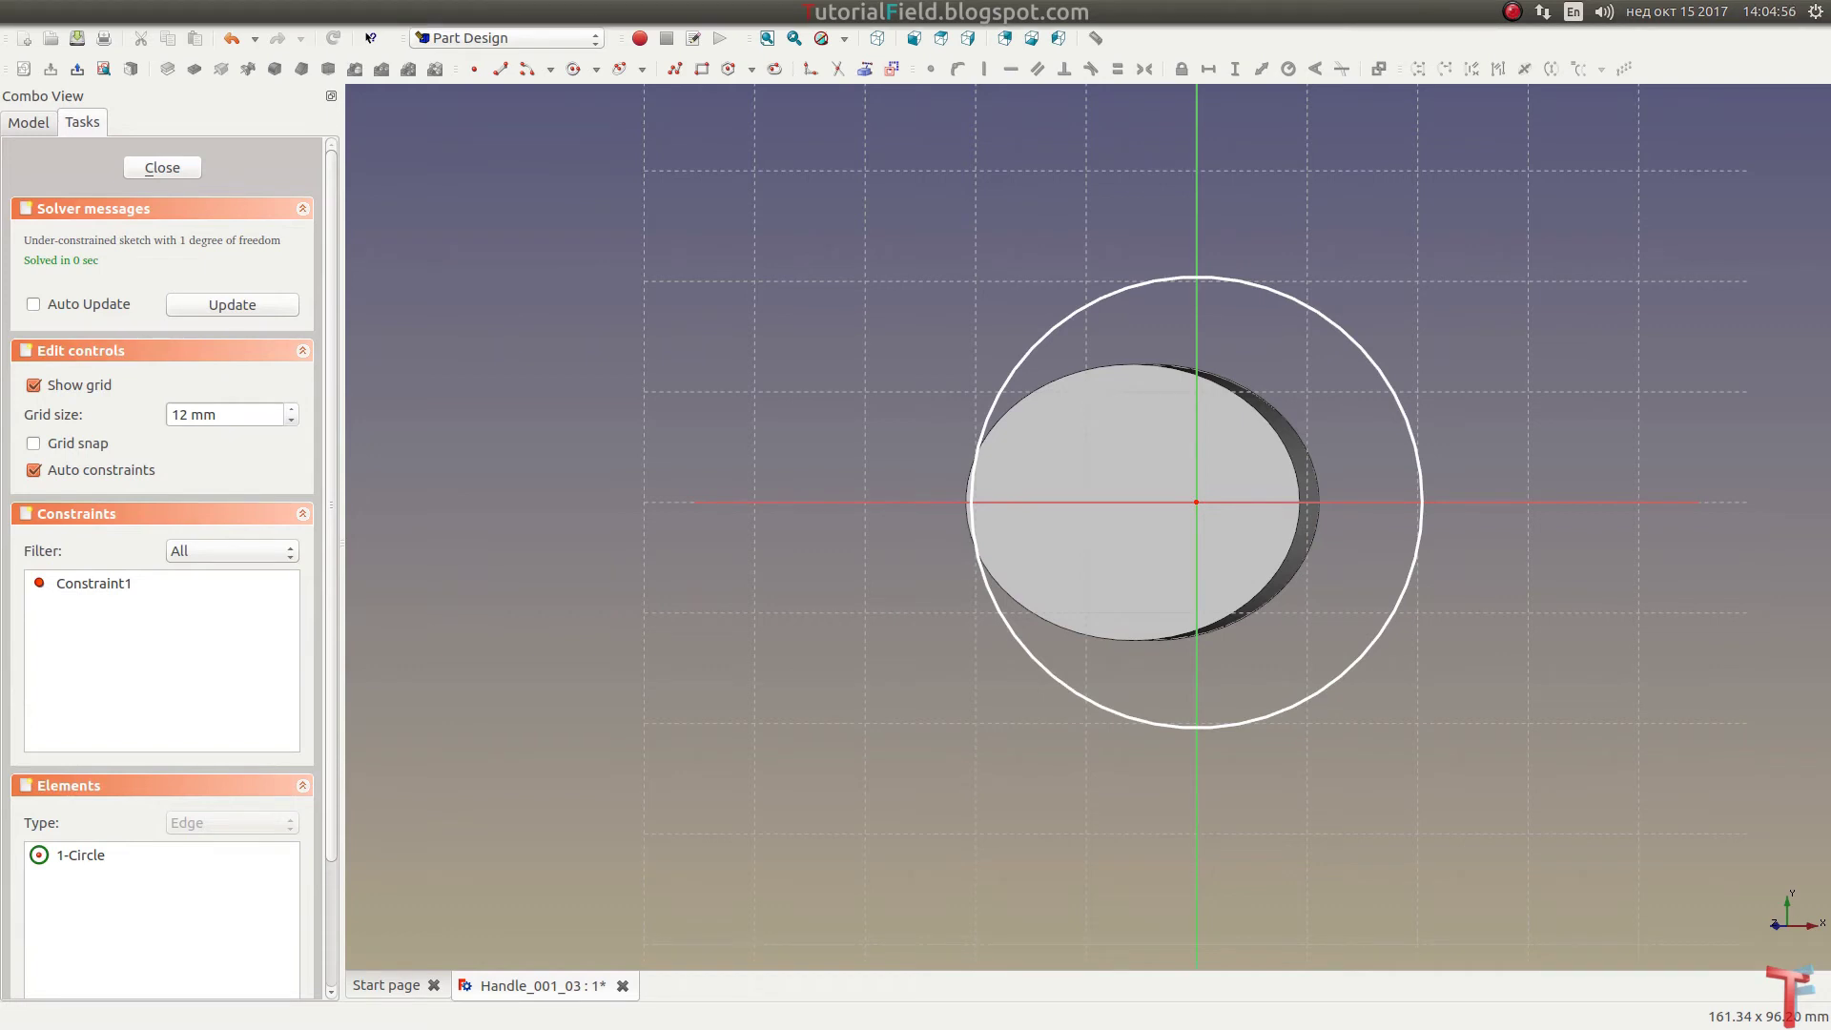
scroll(1249, 467, up, 2)
scroll(1231, 472, up, 2)
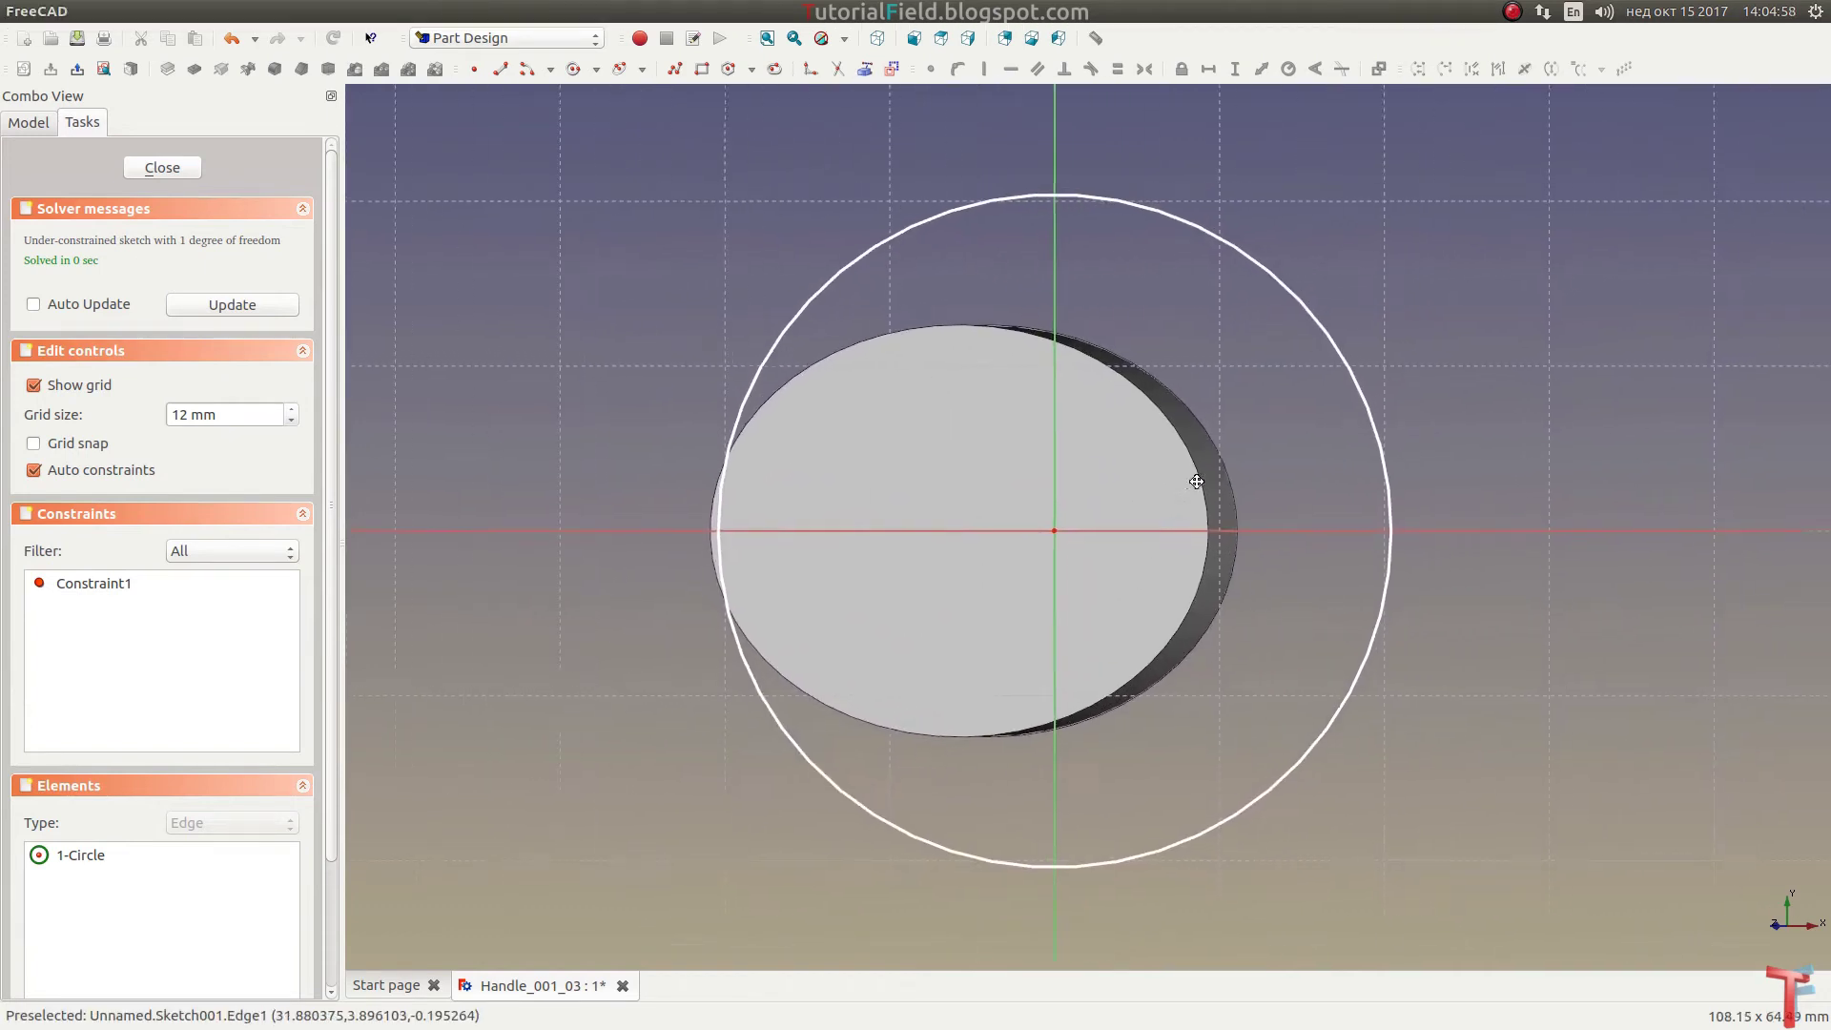
scroll(1196, 482, up, 2)
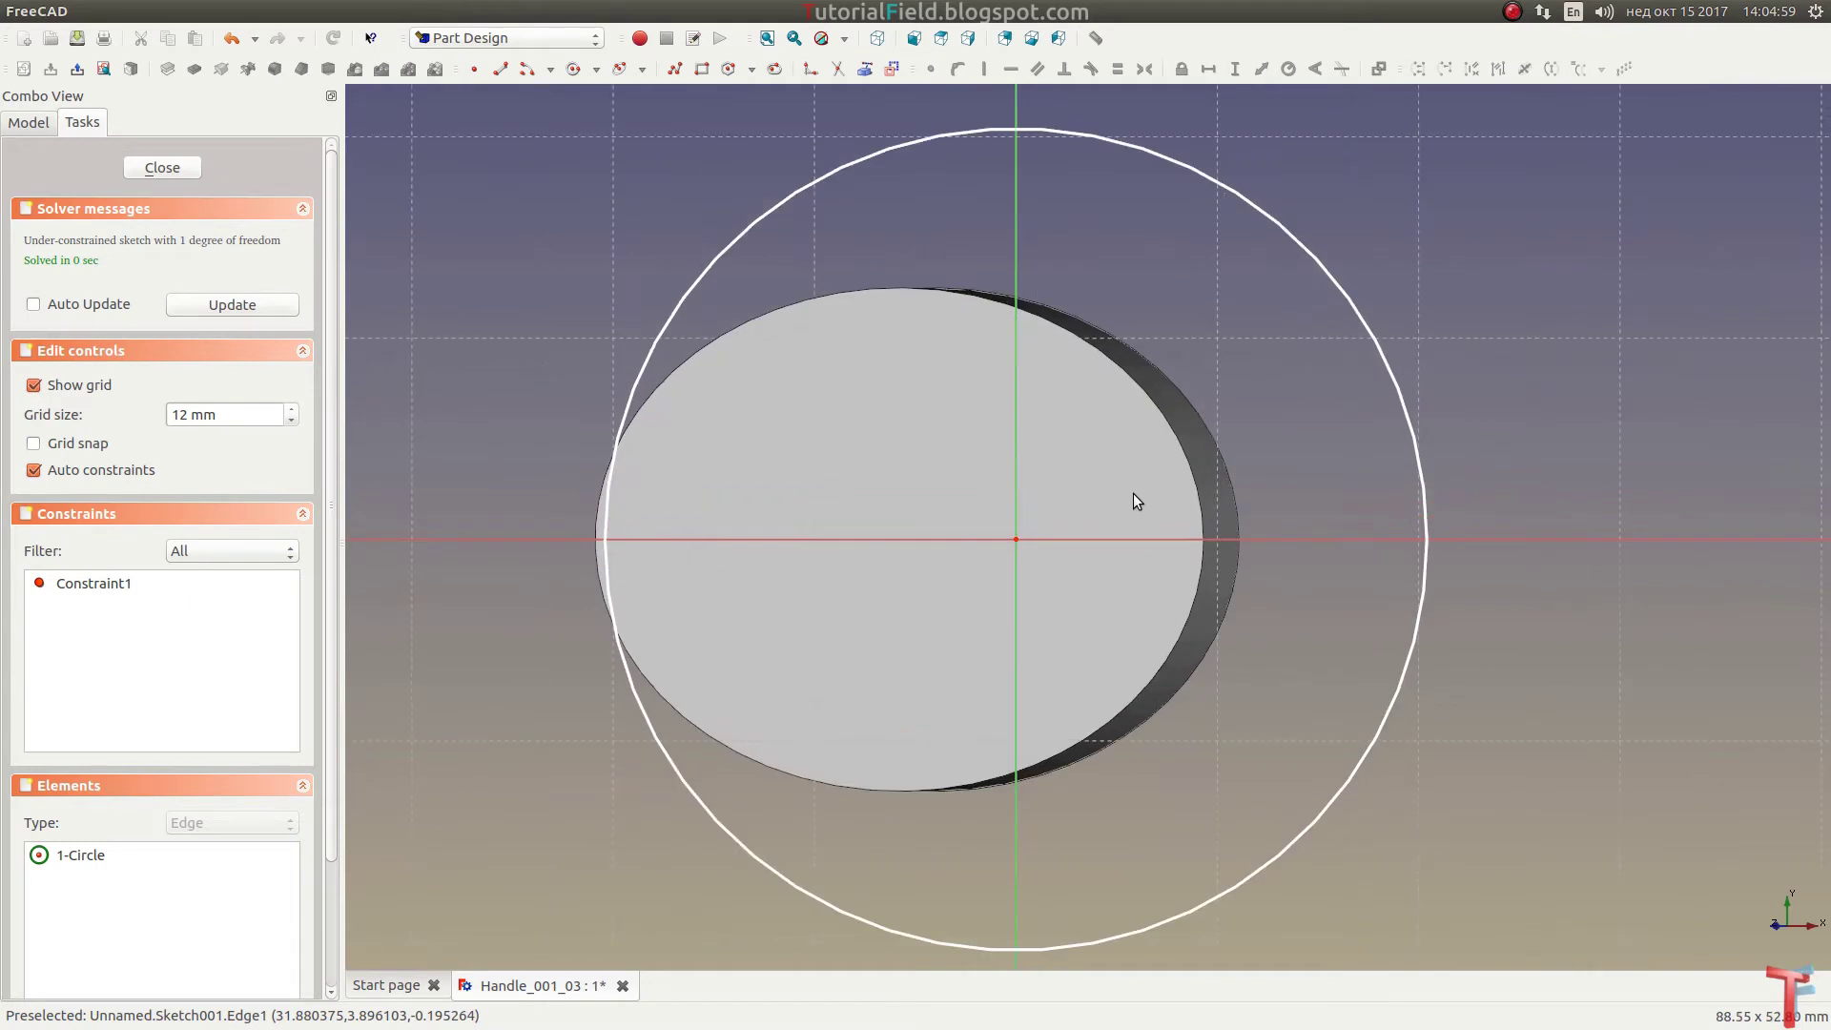
click(620, 70)
click(558, 311)
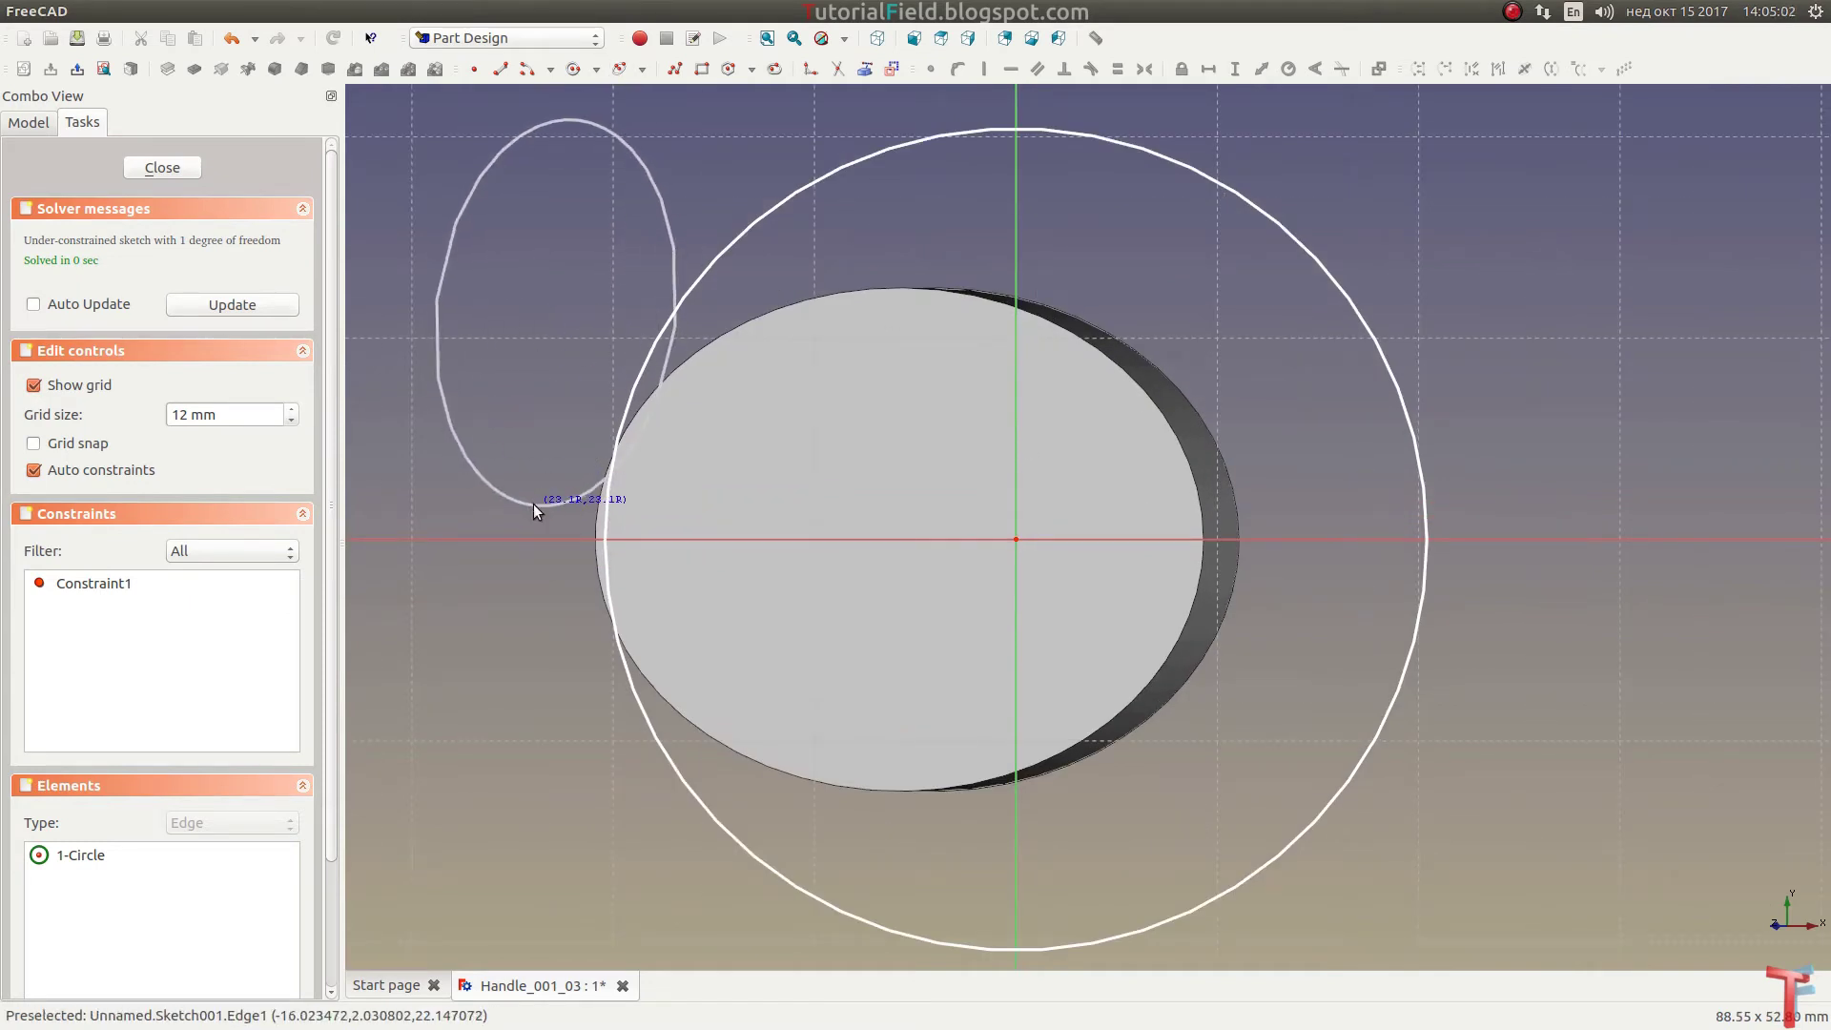
click(534, 511)
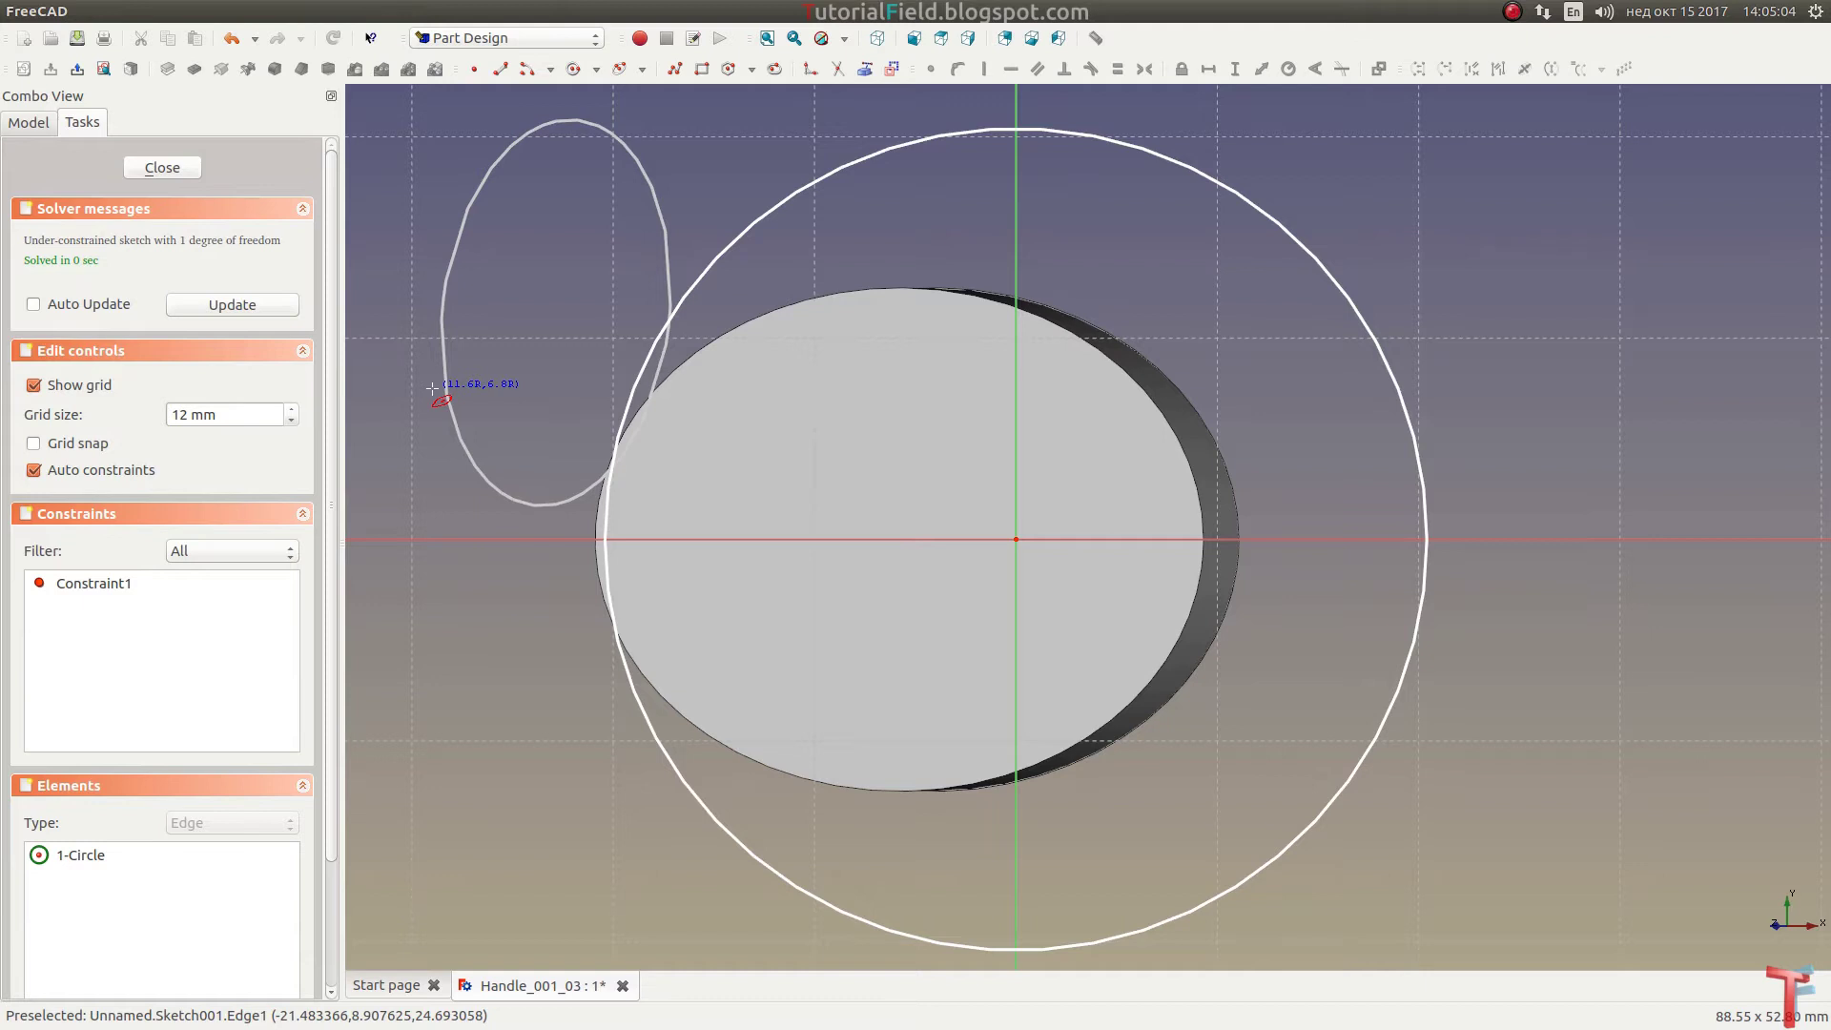
click(432, 389)
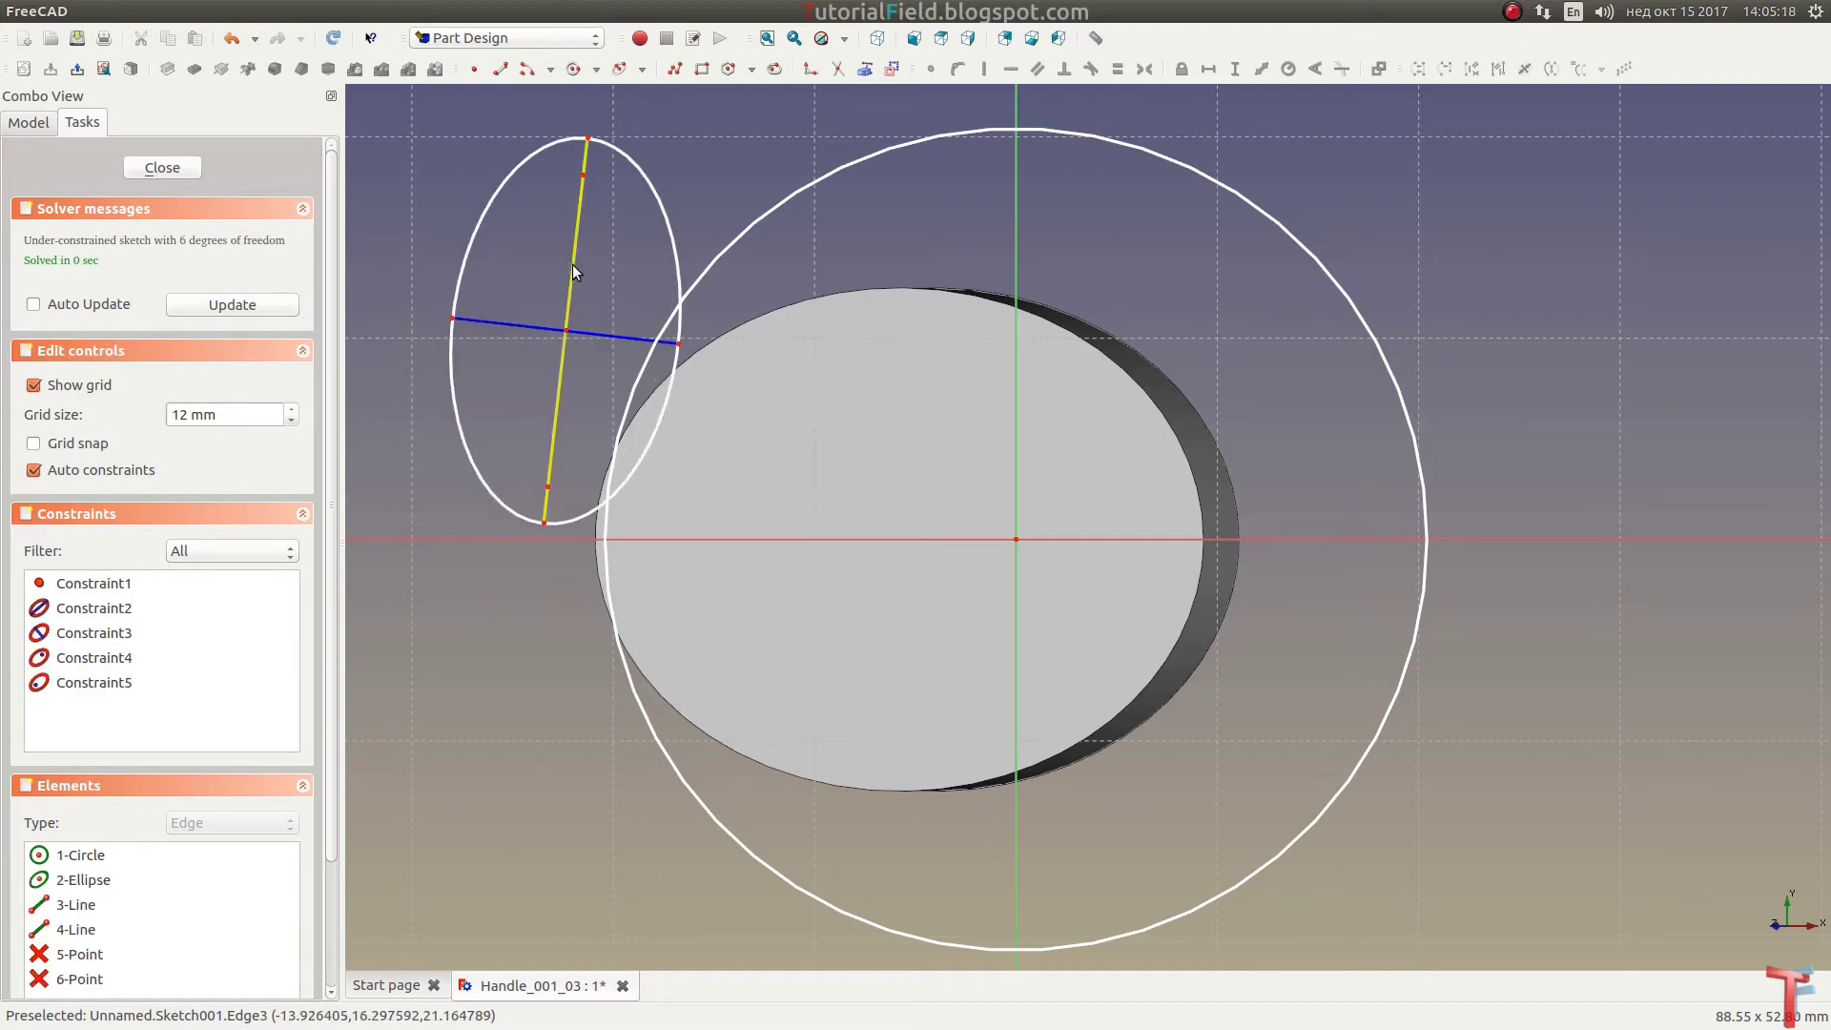
mouse_move(575, 271)
mouse_down()
mouse_move(702, 415)
mouse_move(927, 534)
mouse_up()
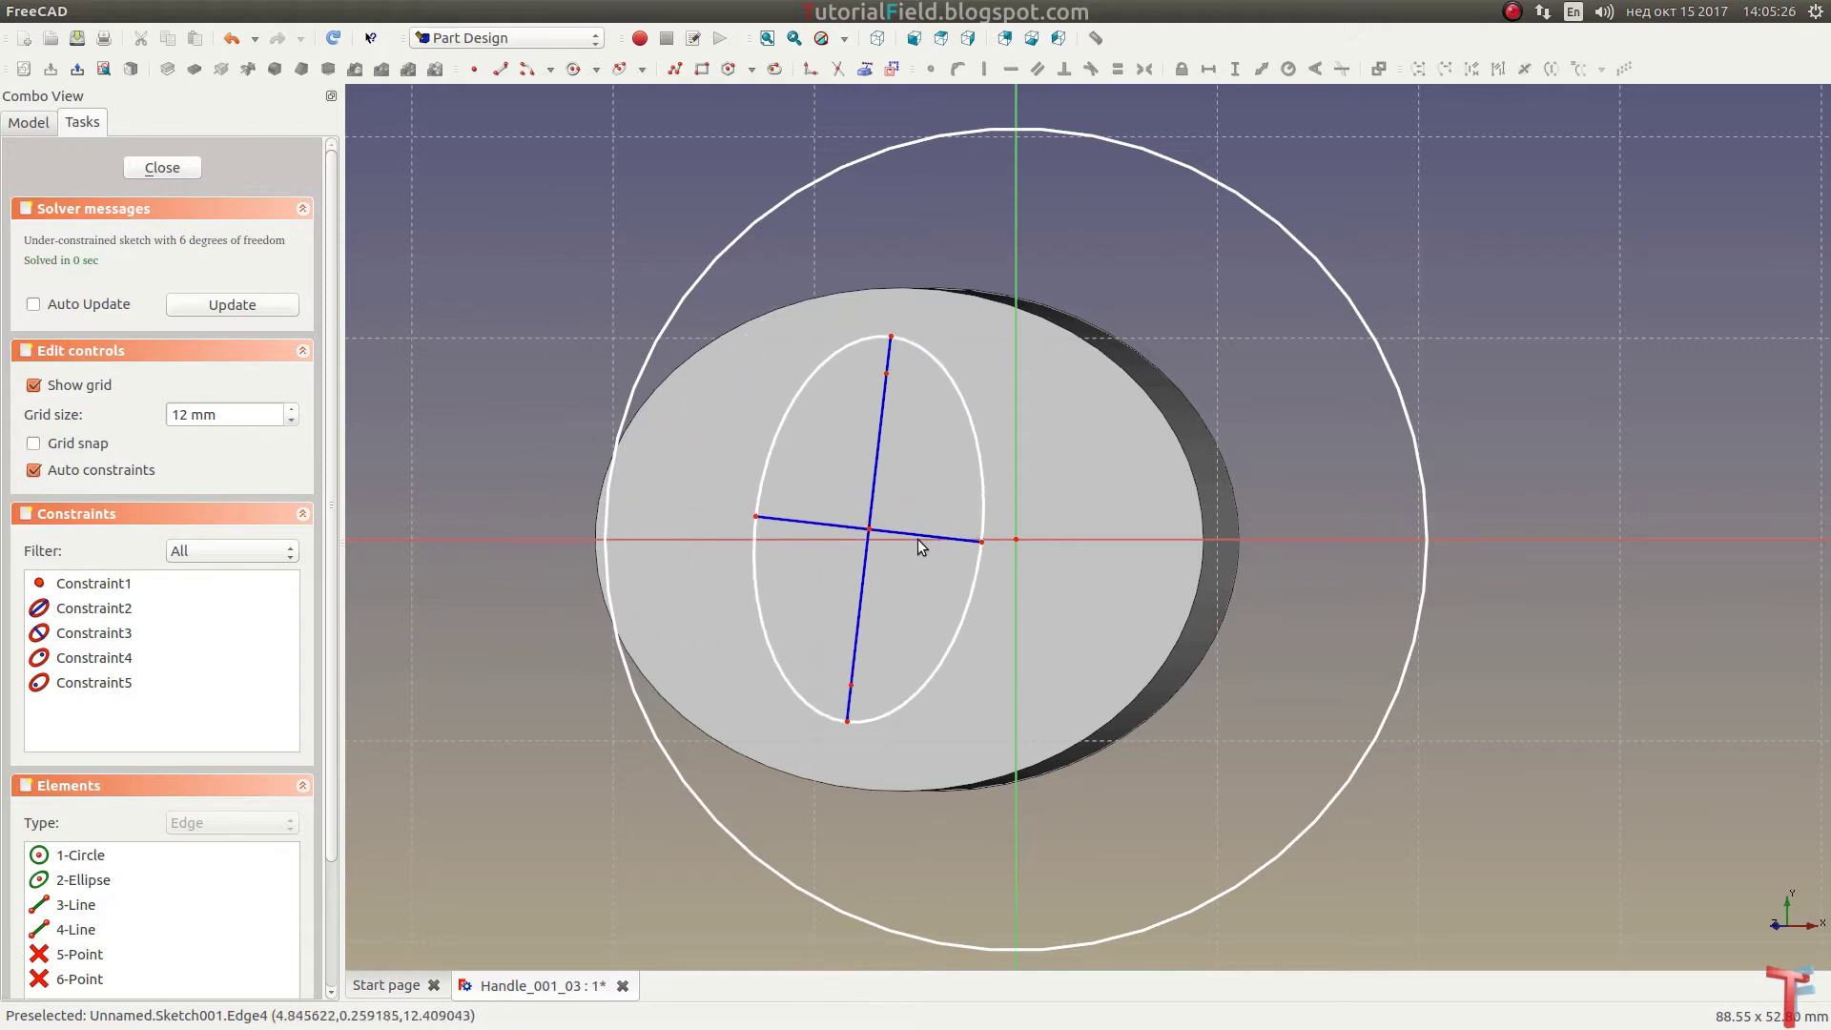
Step: Place the ellipse centre 5 mm horizontally from the origin
scroll(936, 523, up, 2)
scroll(951, 542, down, 1)
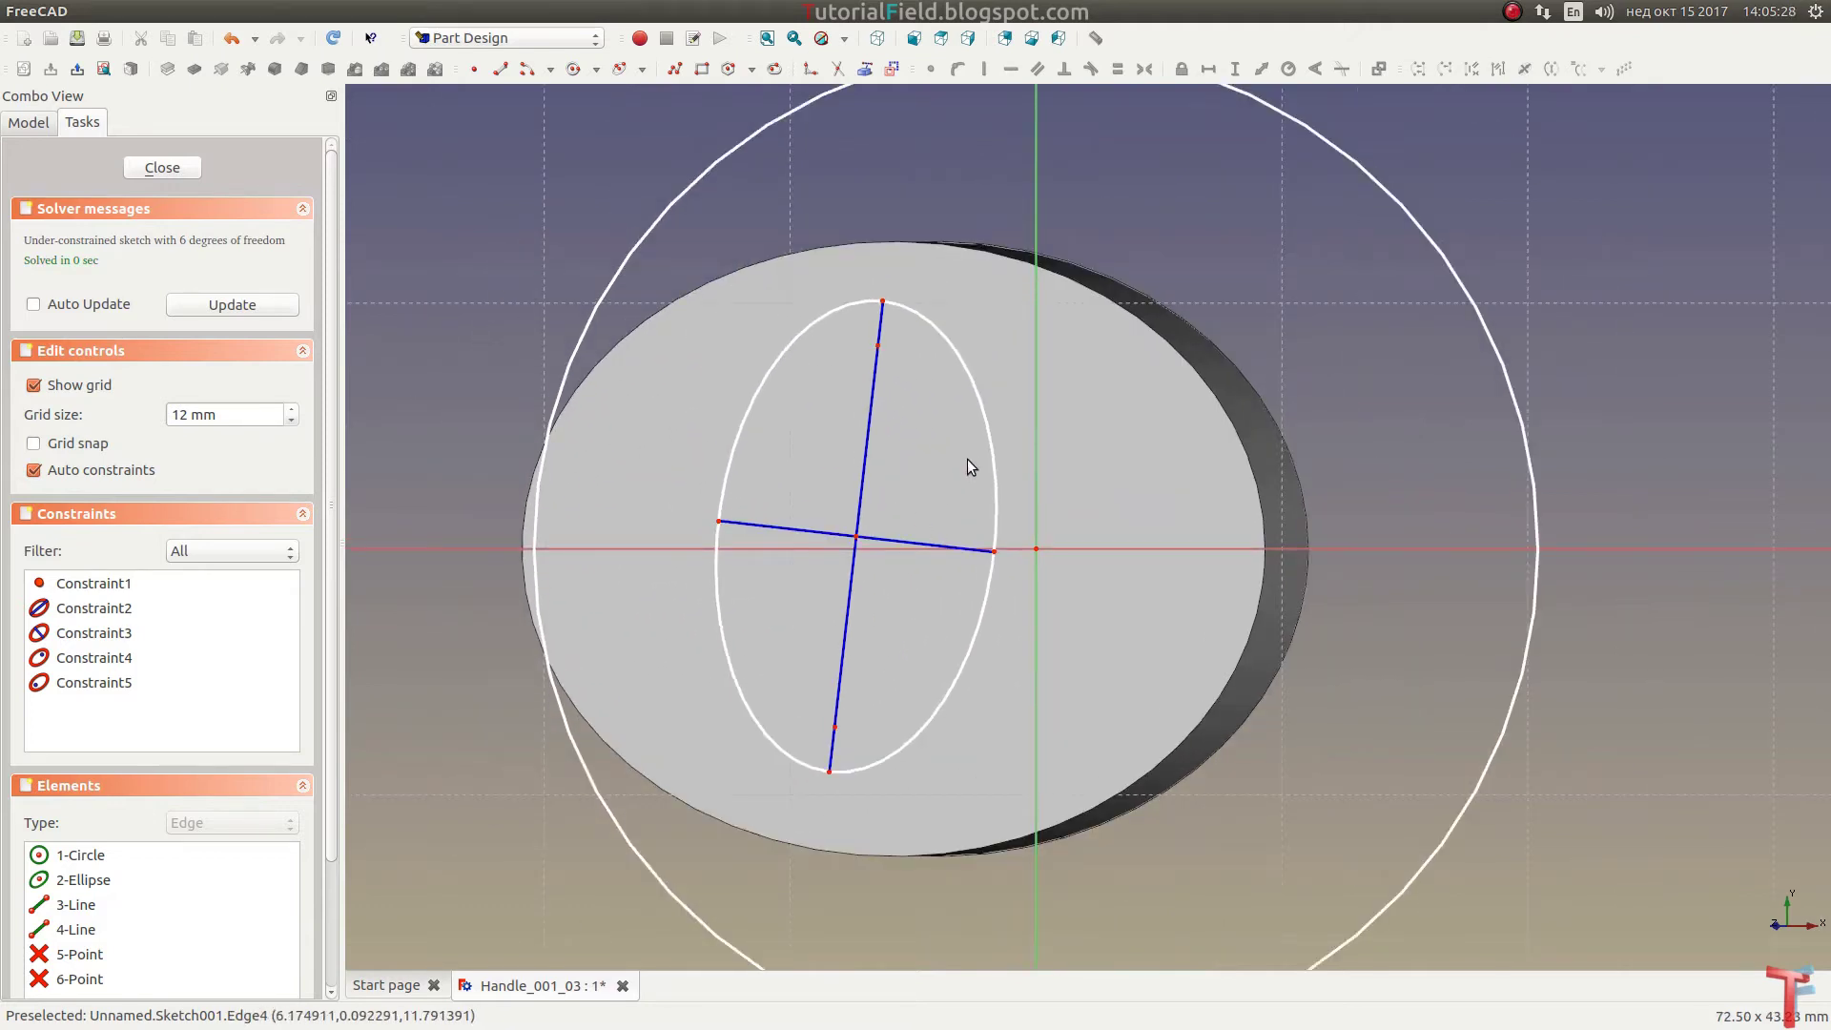
click(856, 539)
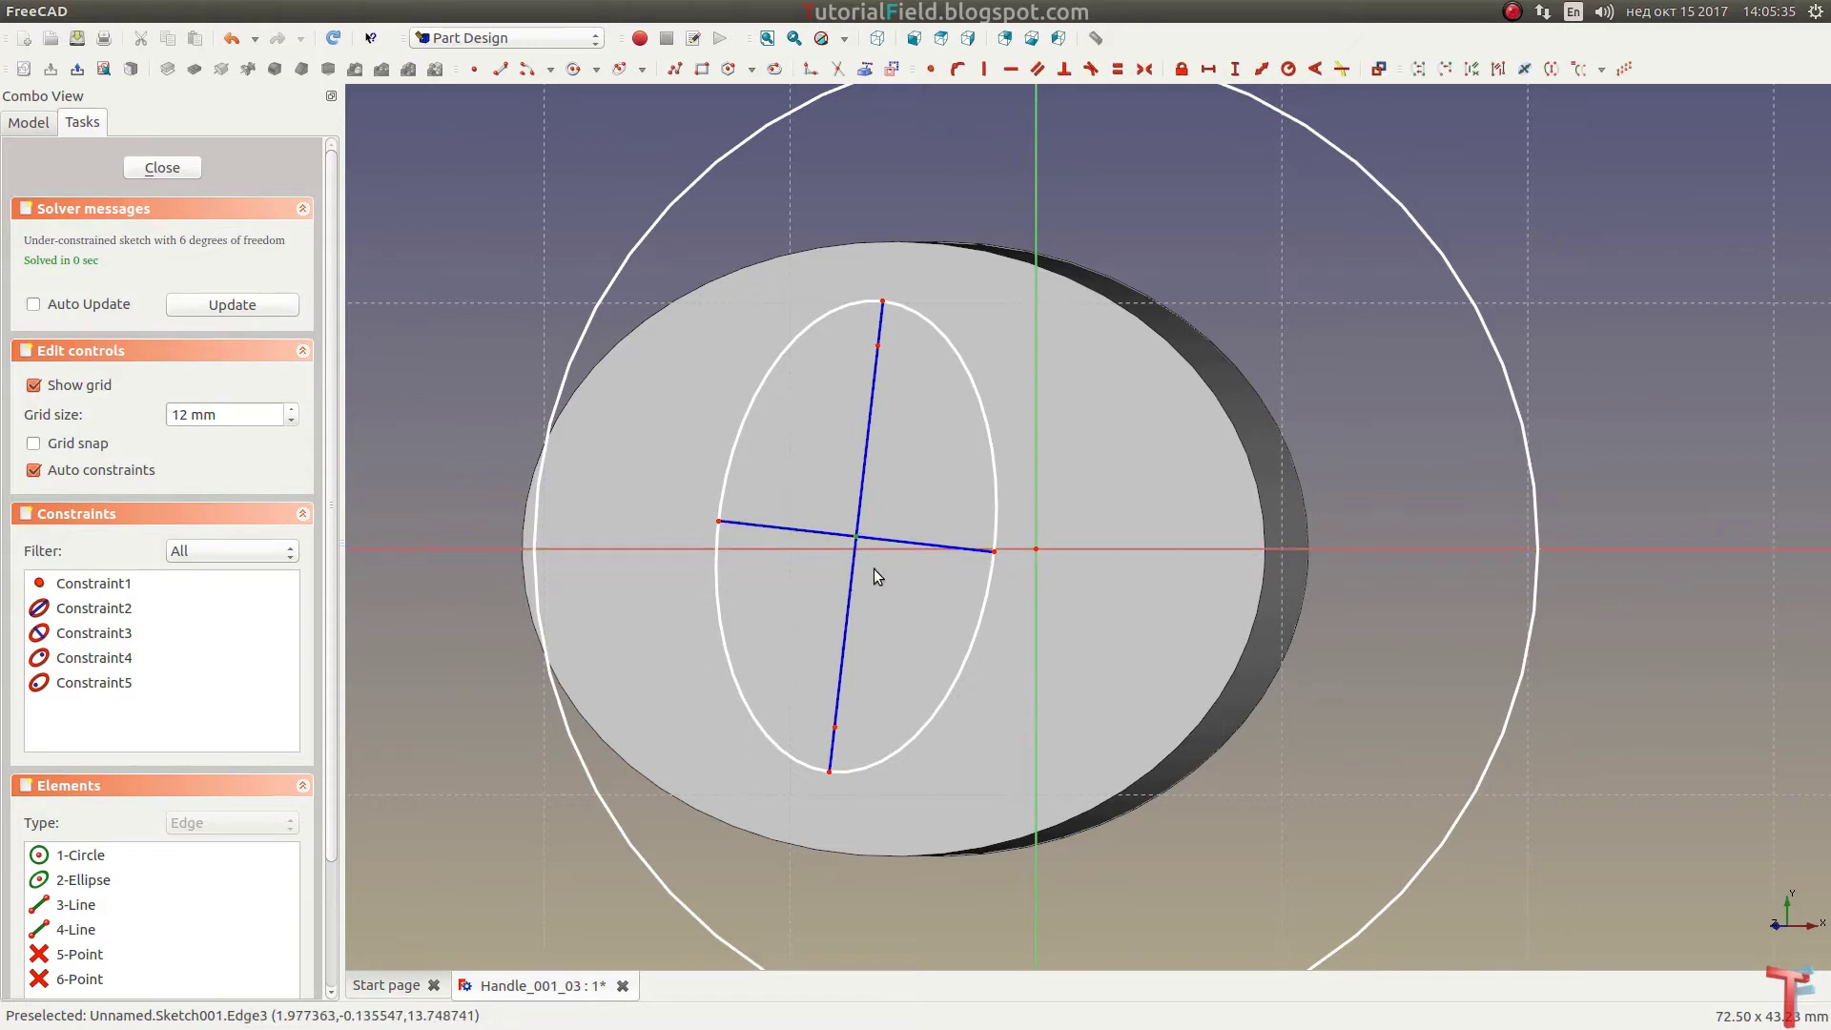
click(1035, 547)
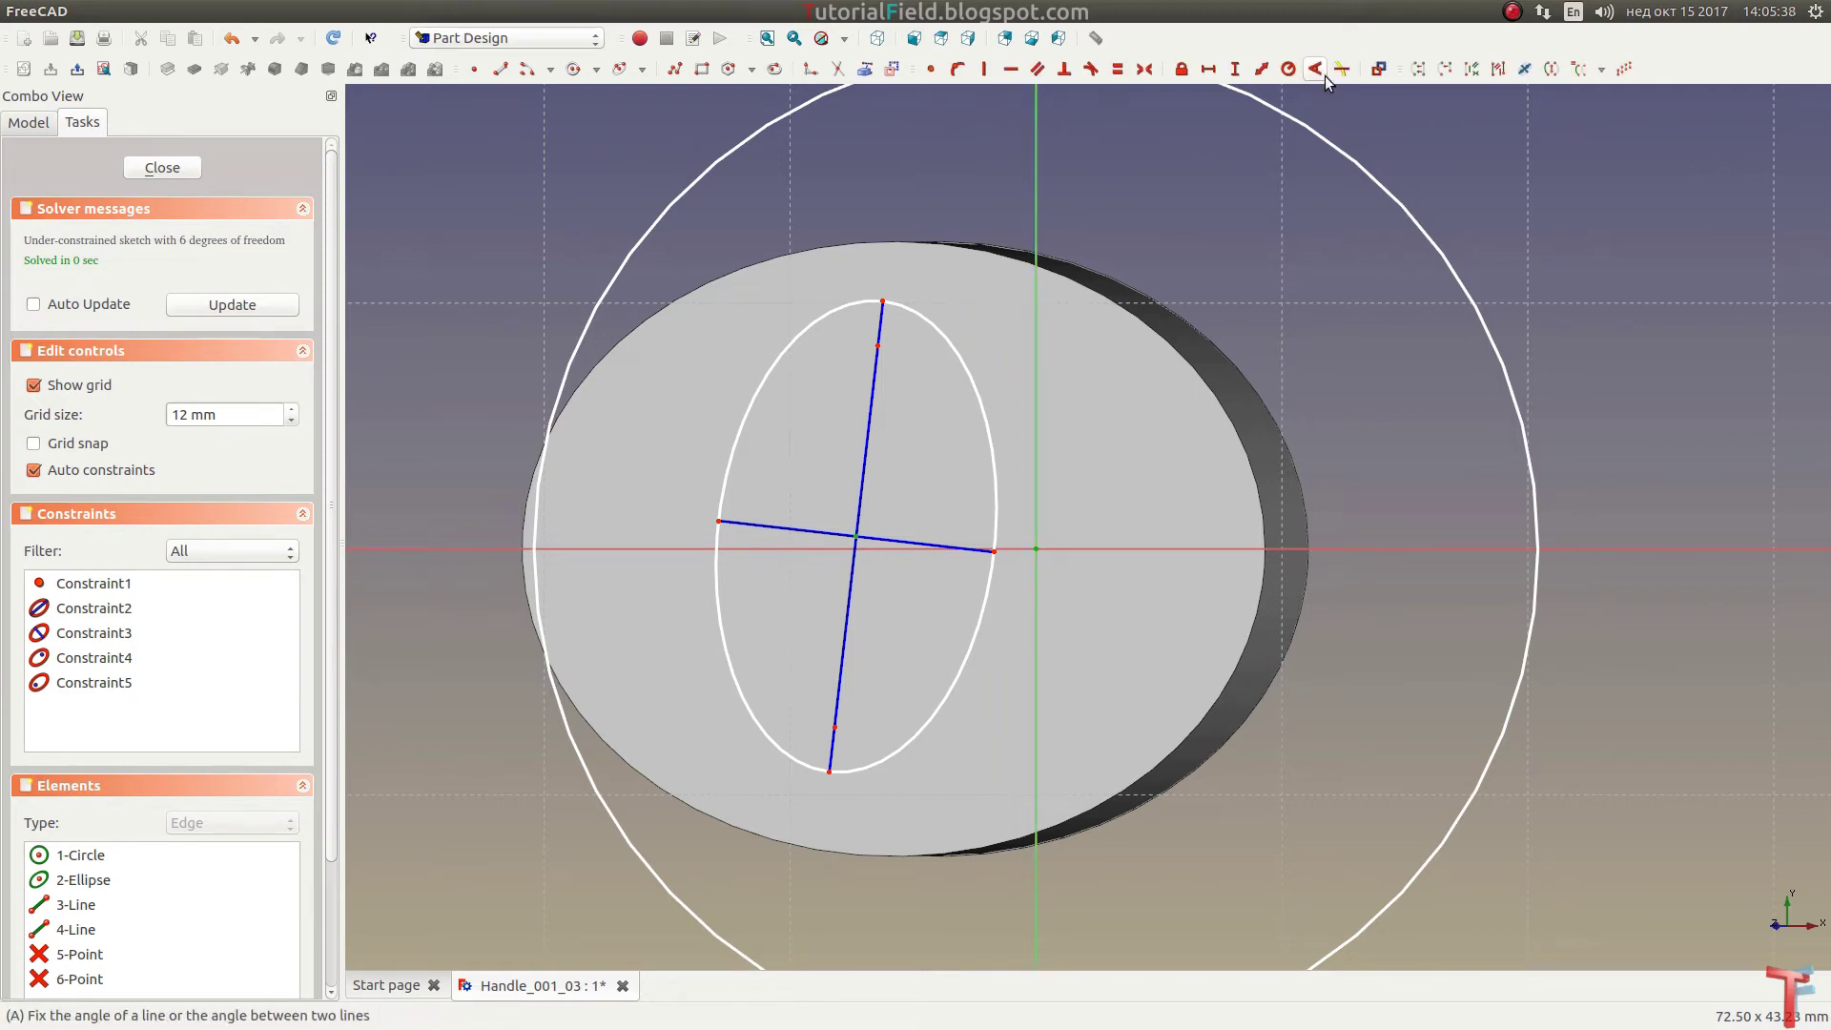
click(1215, 73)
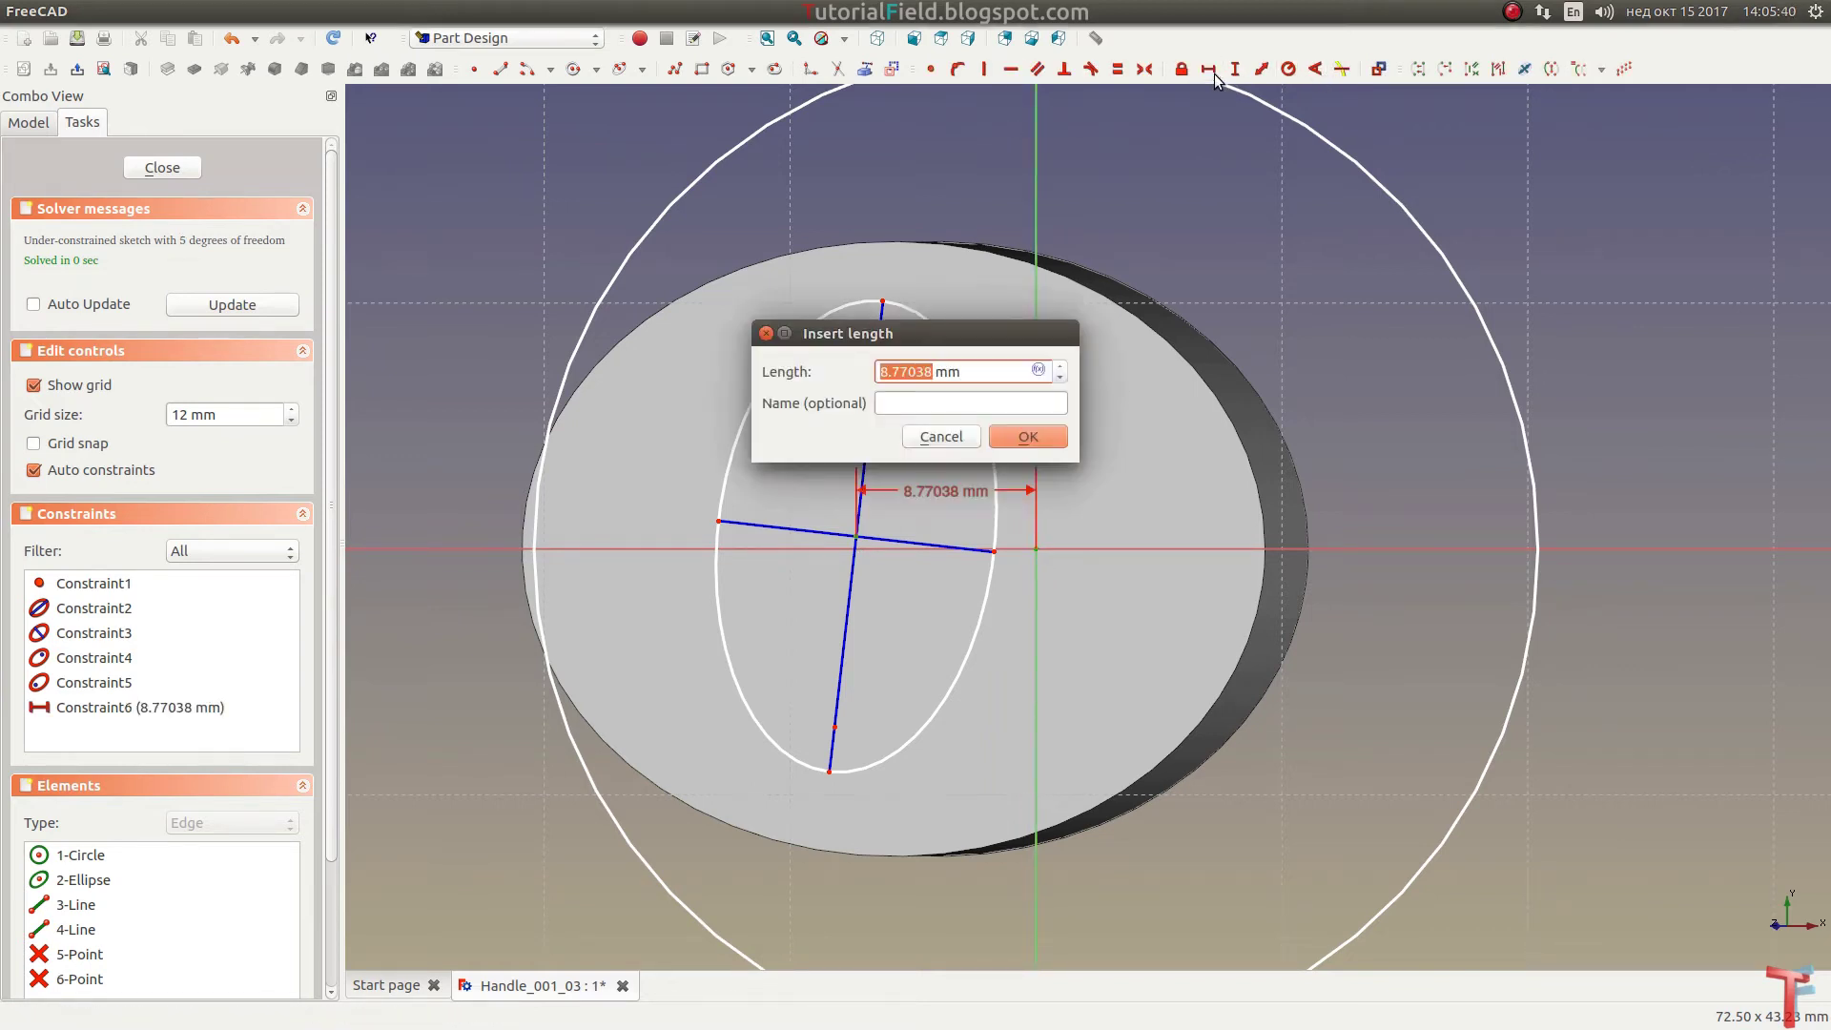
text(5)
key(Return)
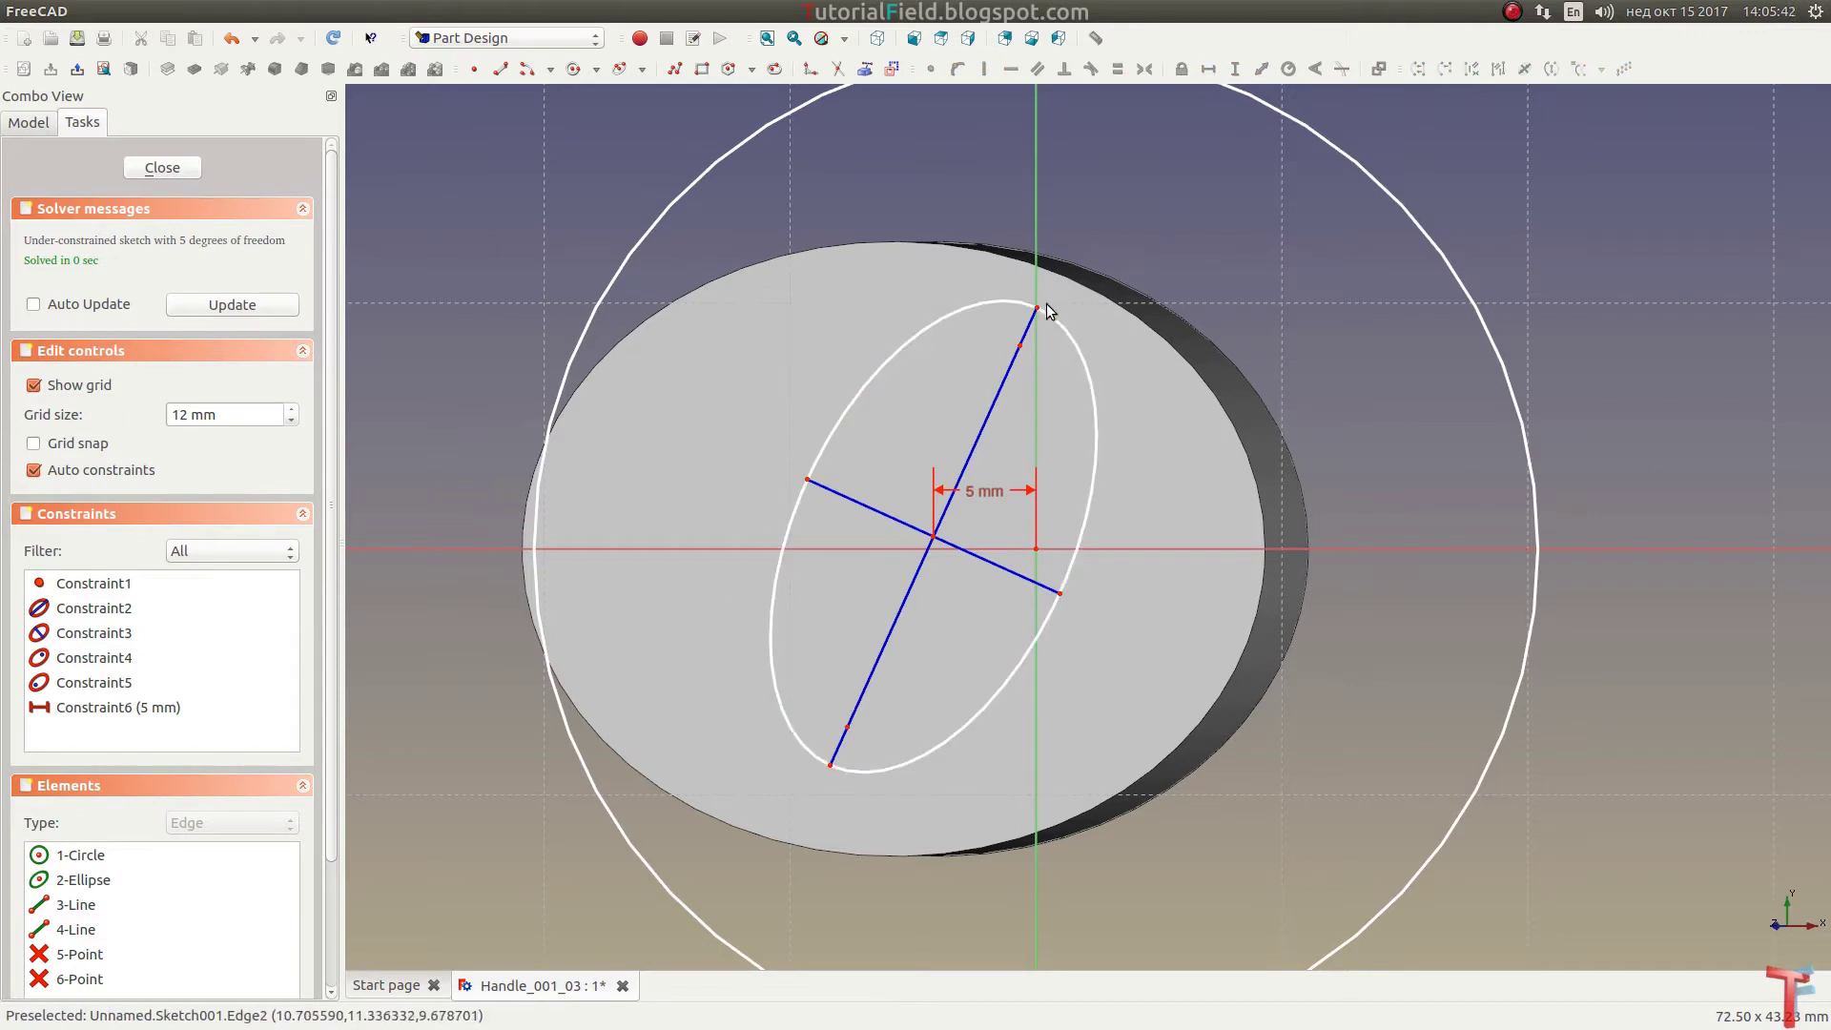
Step: Make the ellipse's major axis vertical and 27 mm long
click(1003, 380)
click(983, 69)
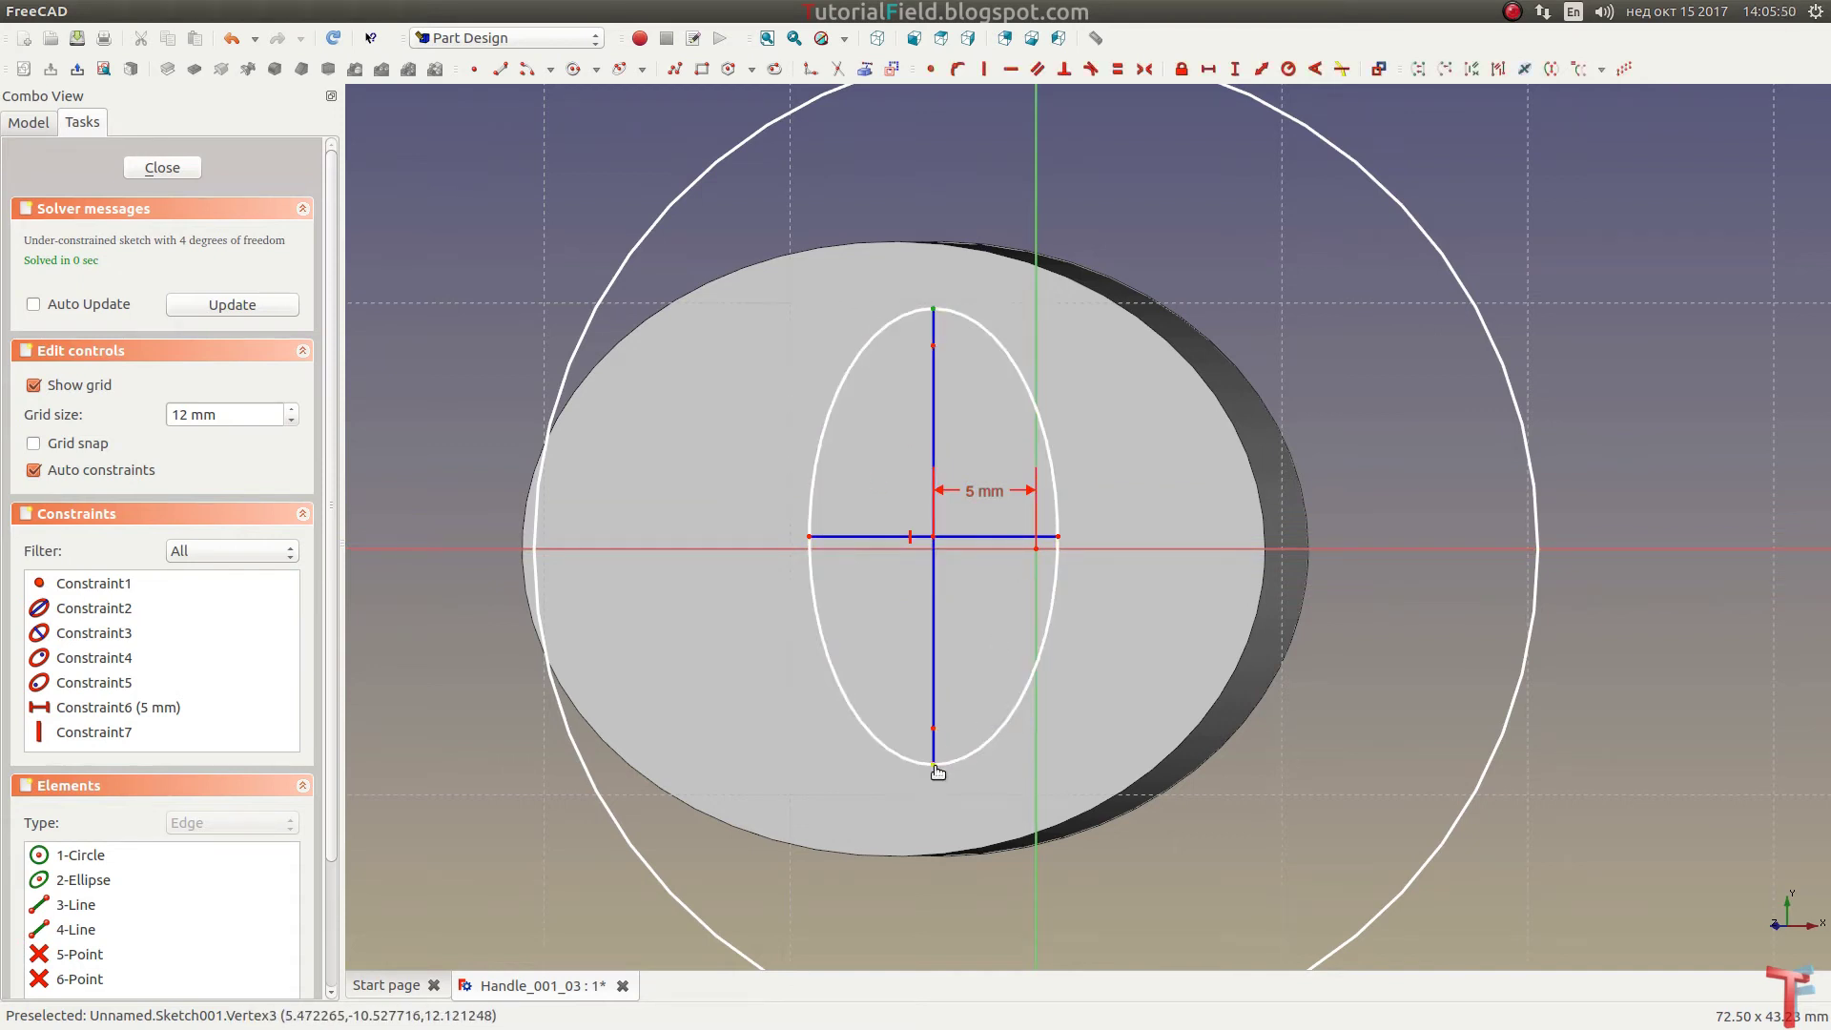
click(1235, 68)
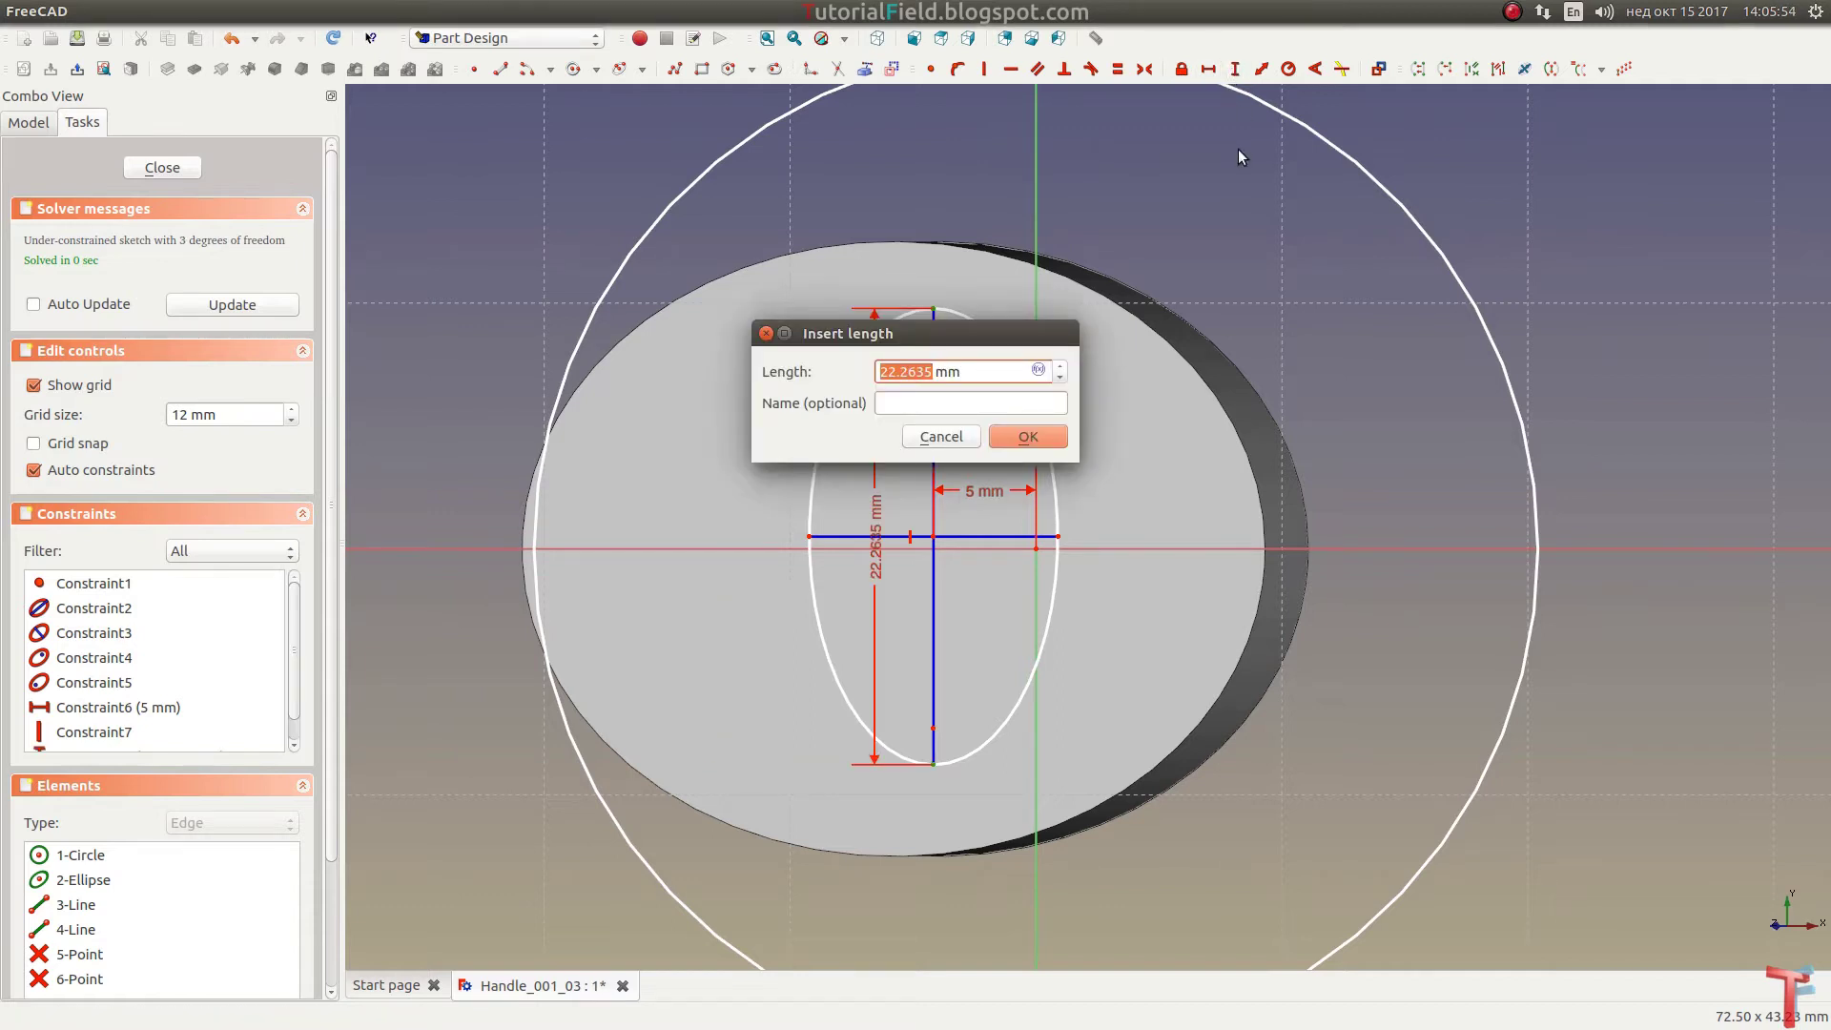
text(27)
key(Return)
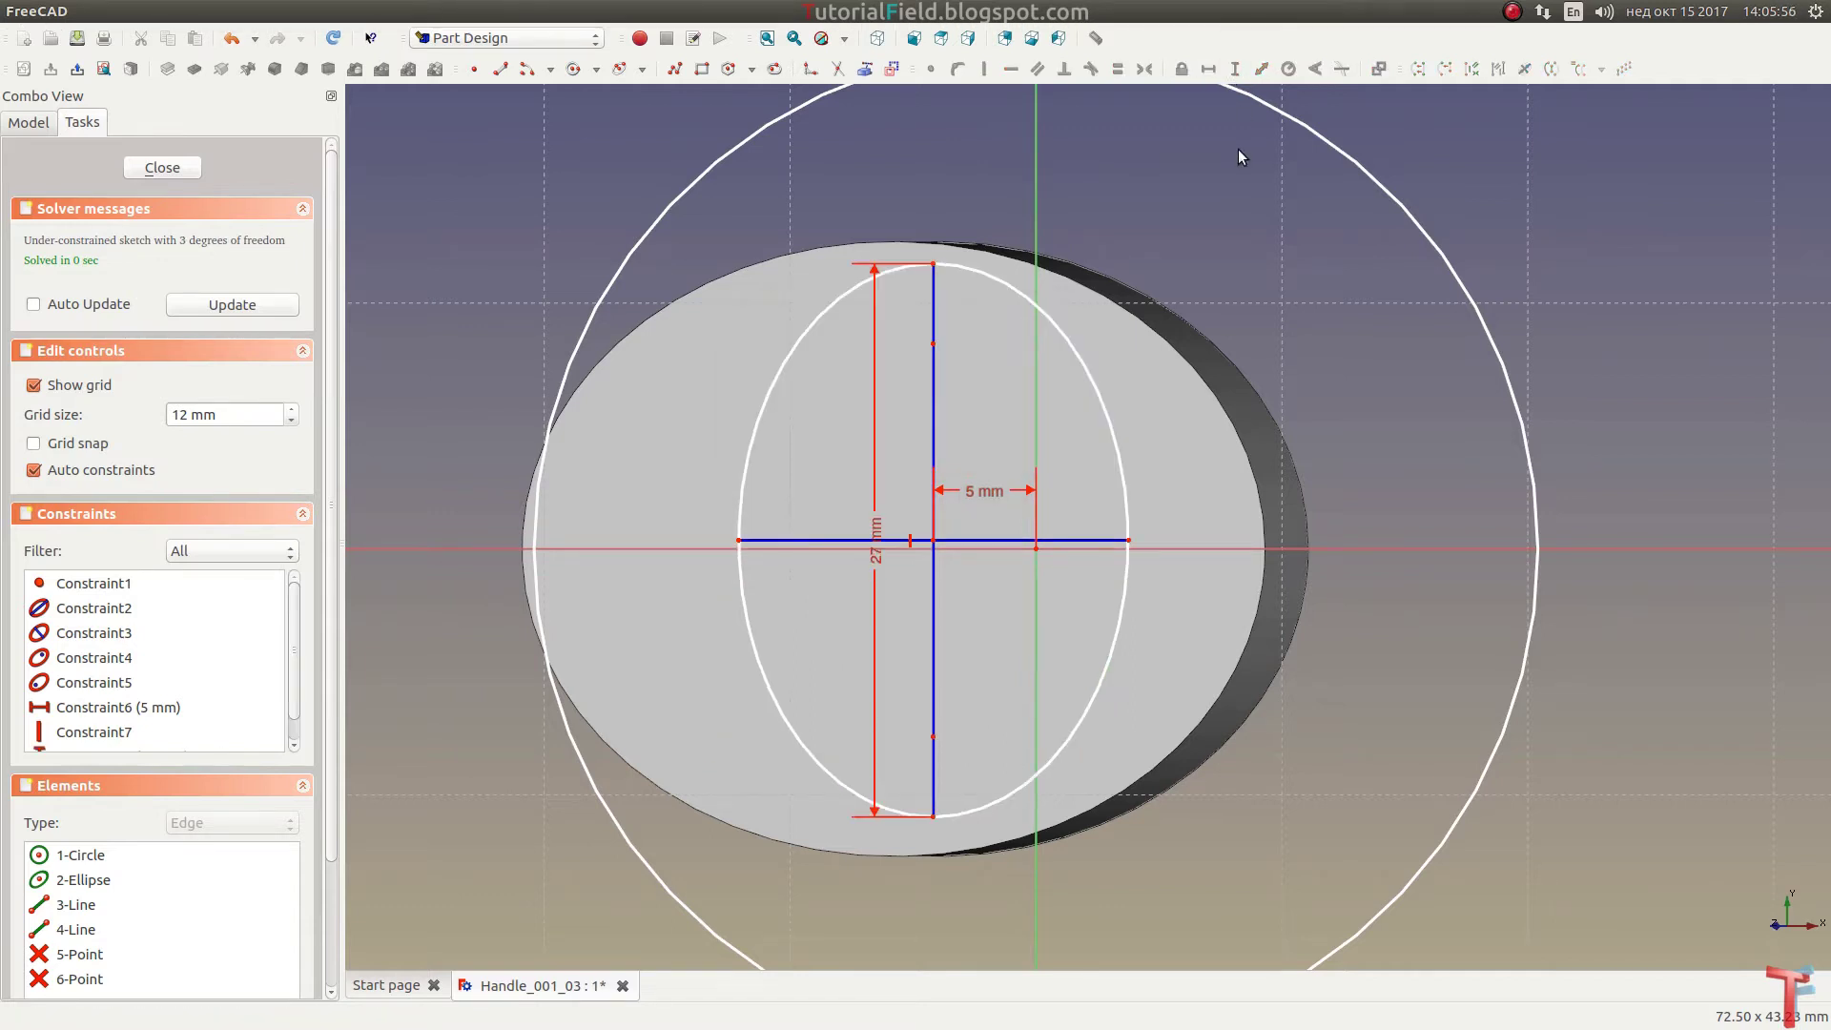
Step: Set the ellipse's minor axis width to 25 mm
click(796, 540)
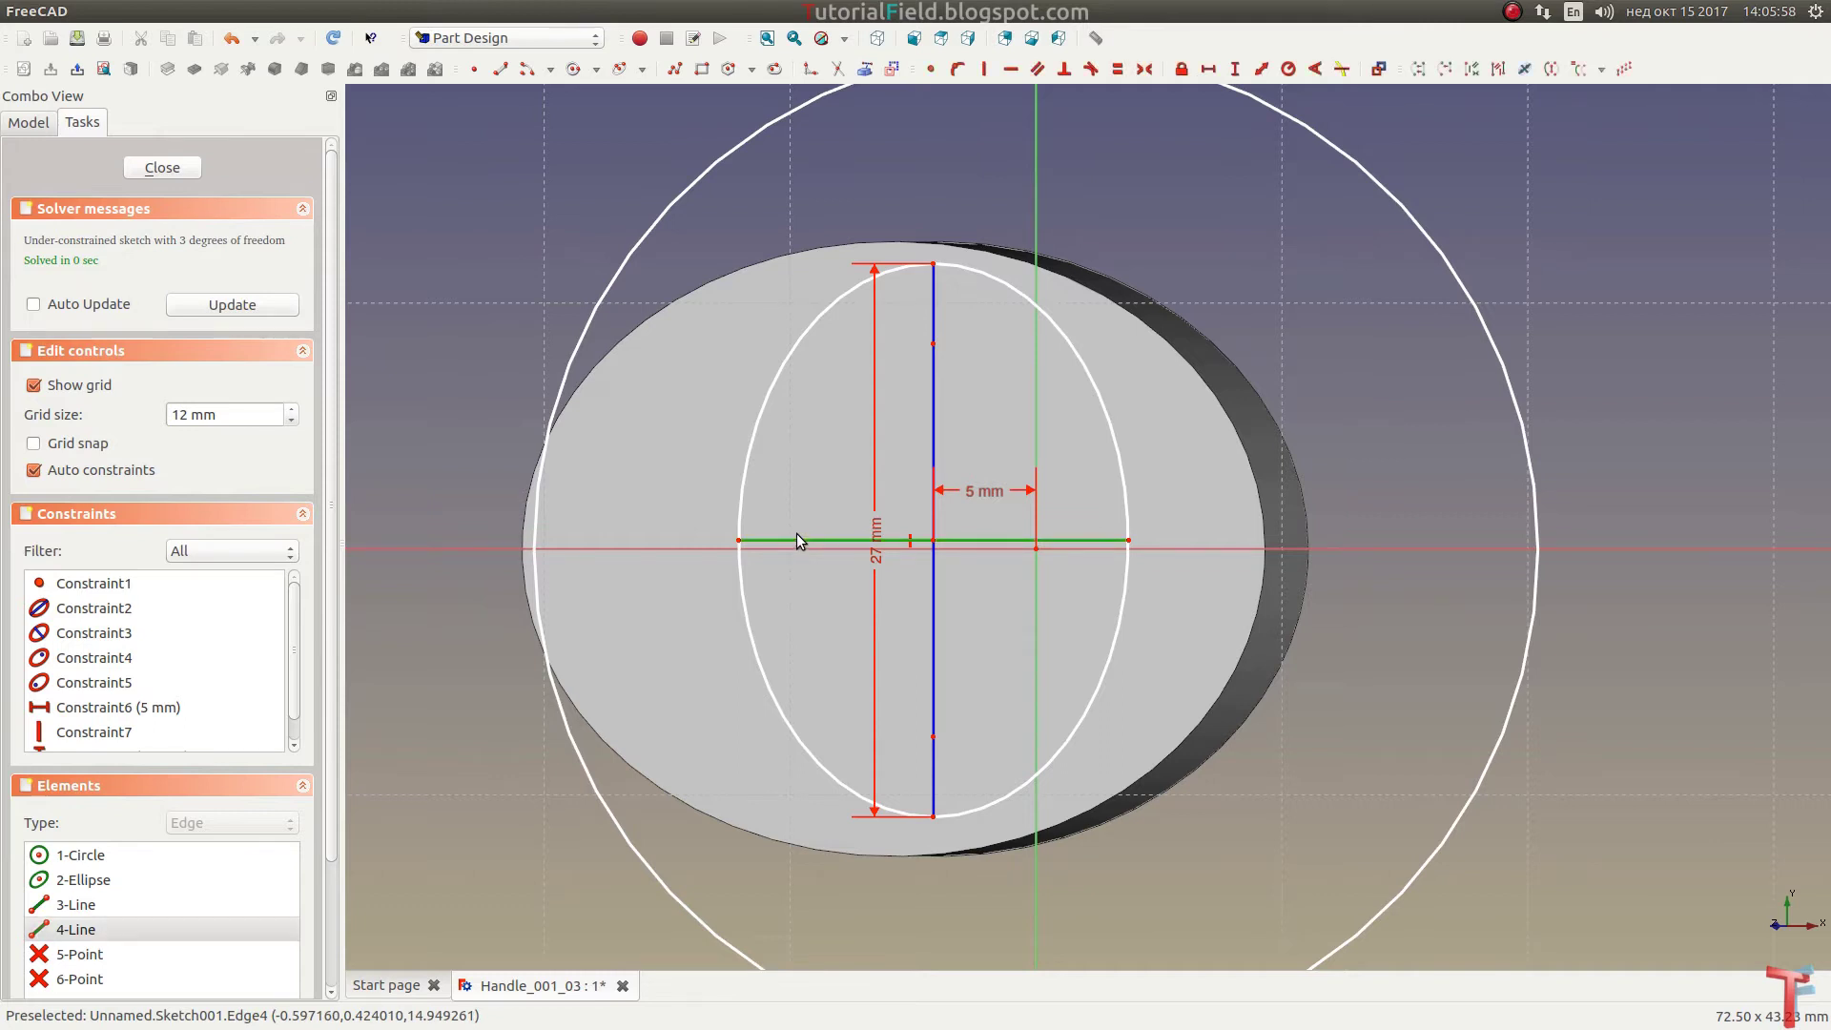
click(1206, 69)
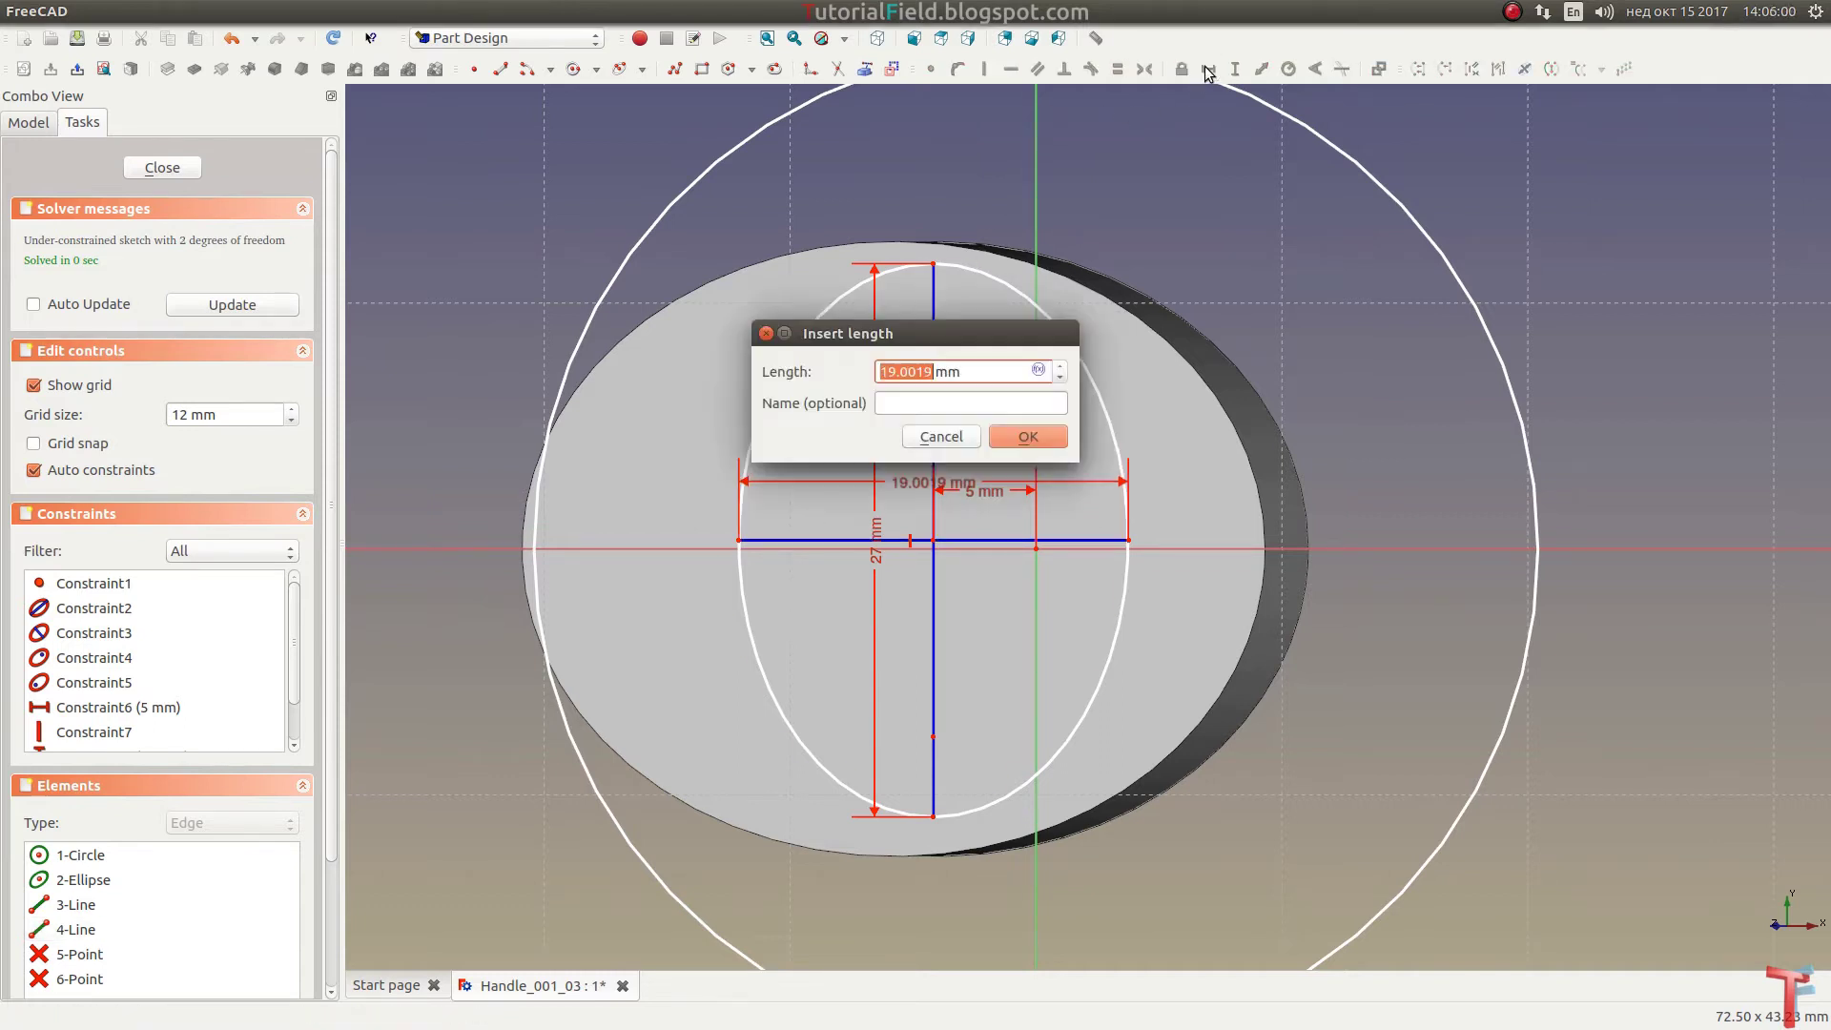
text(25)
key(Return)
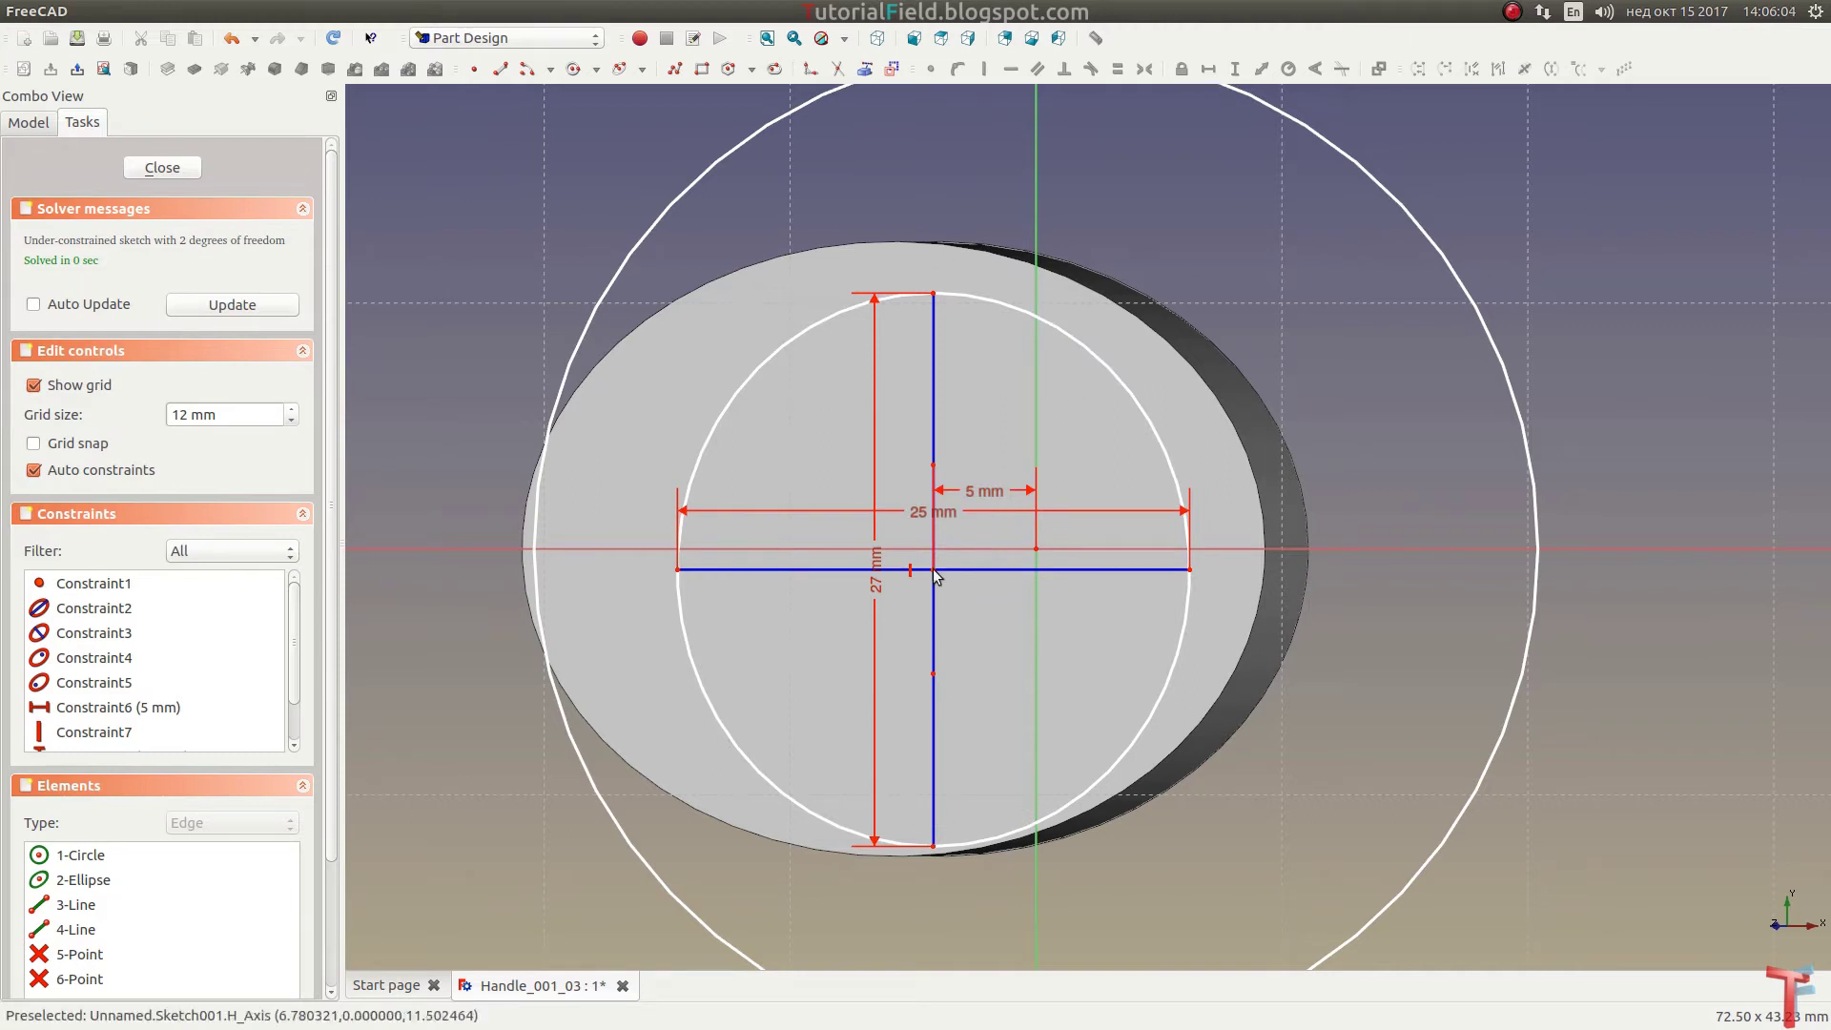
Step: Put the minor axis on the X axis and delete the leftover circle
click(950, 548)
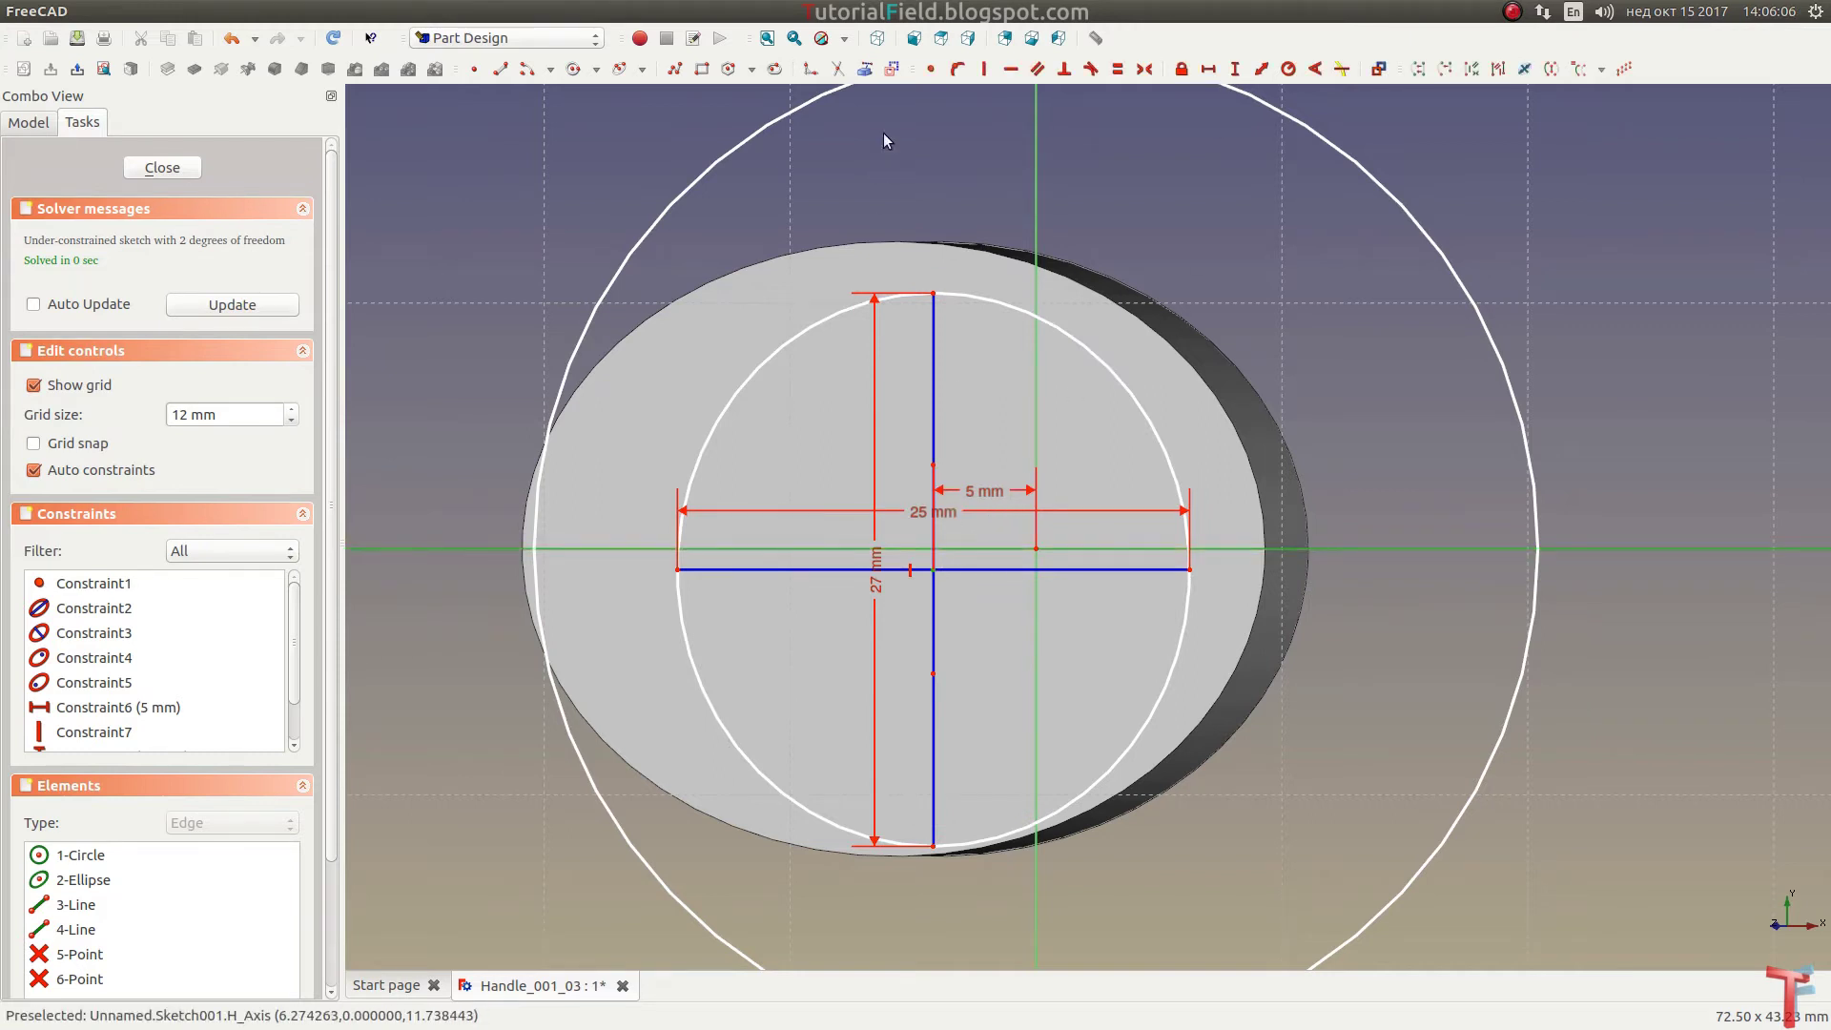
click(958, 70)
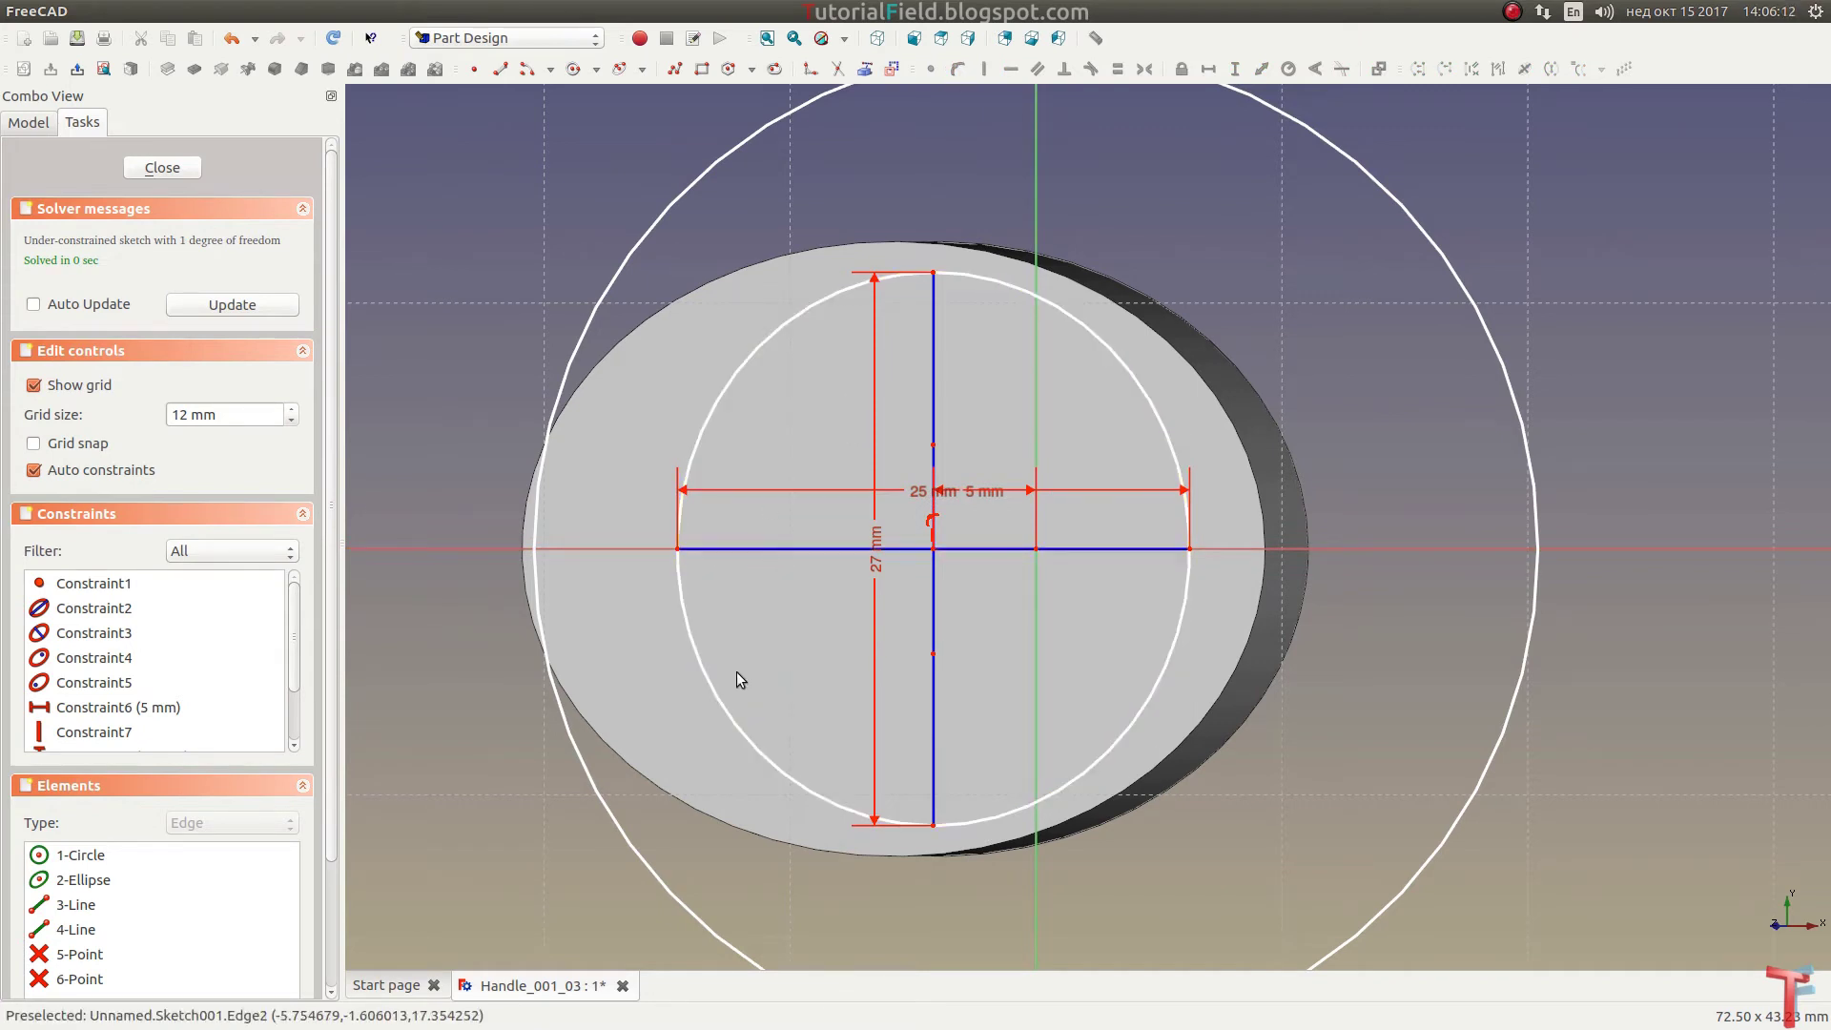
scroll(803, 688, down, 1)
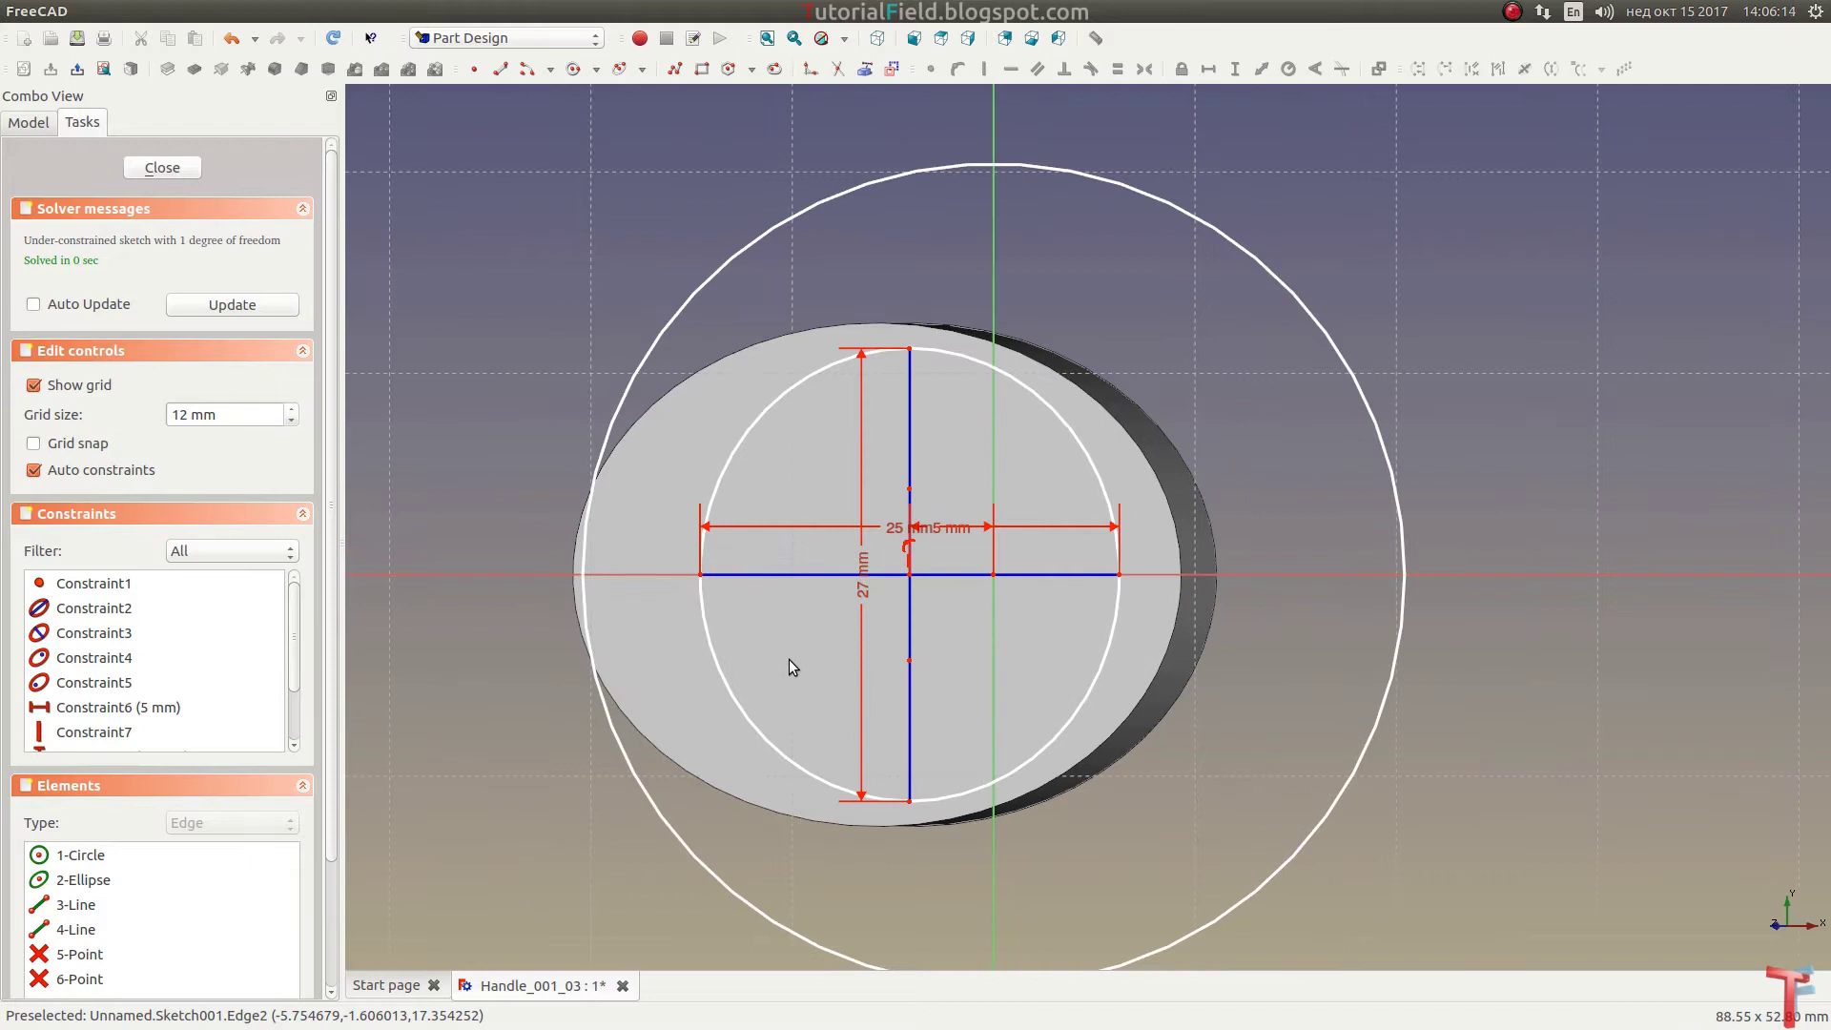
click(906, 176)
key(Delete)
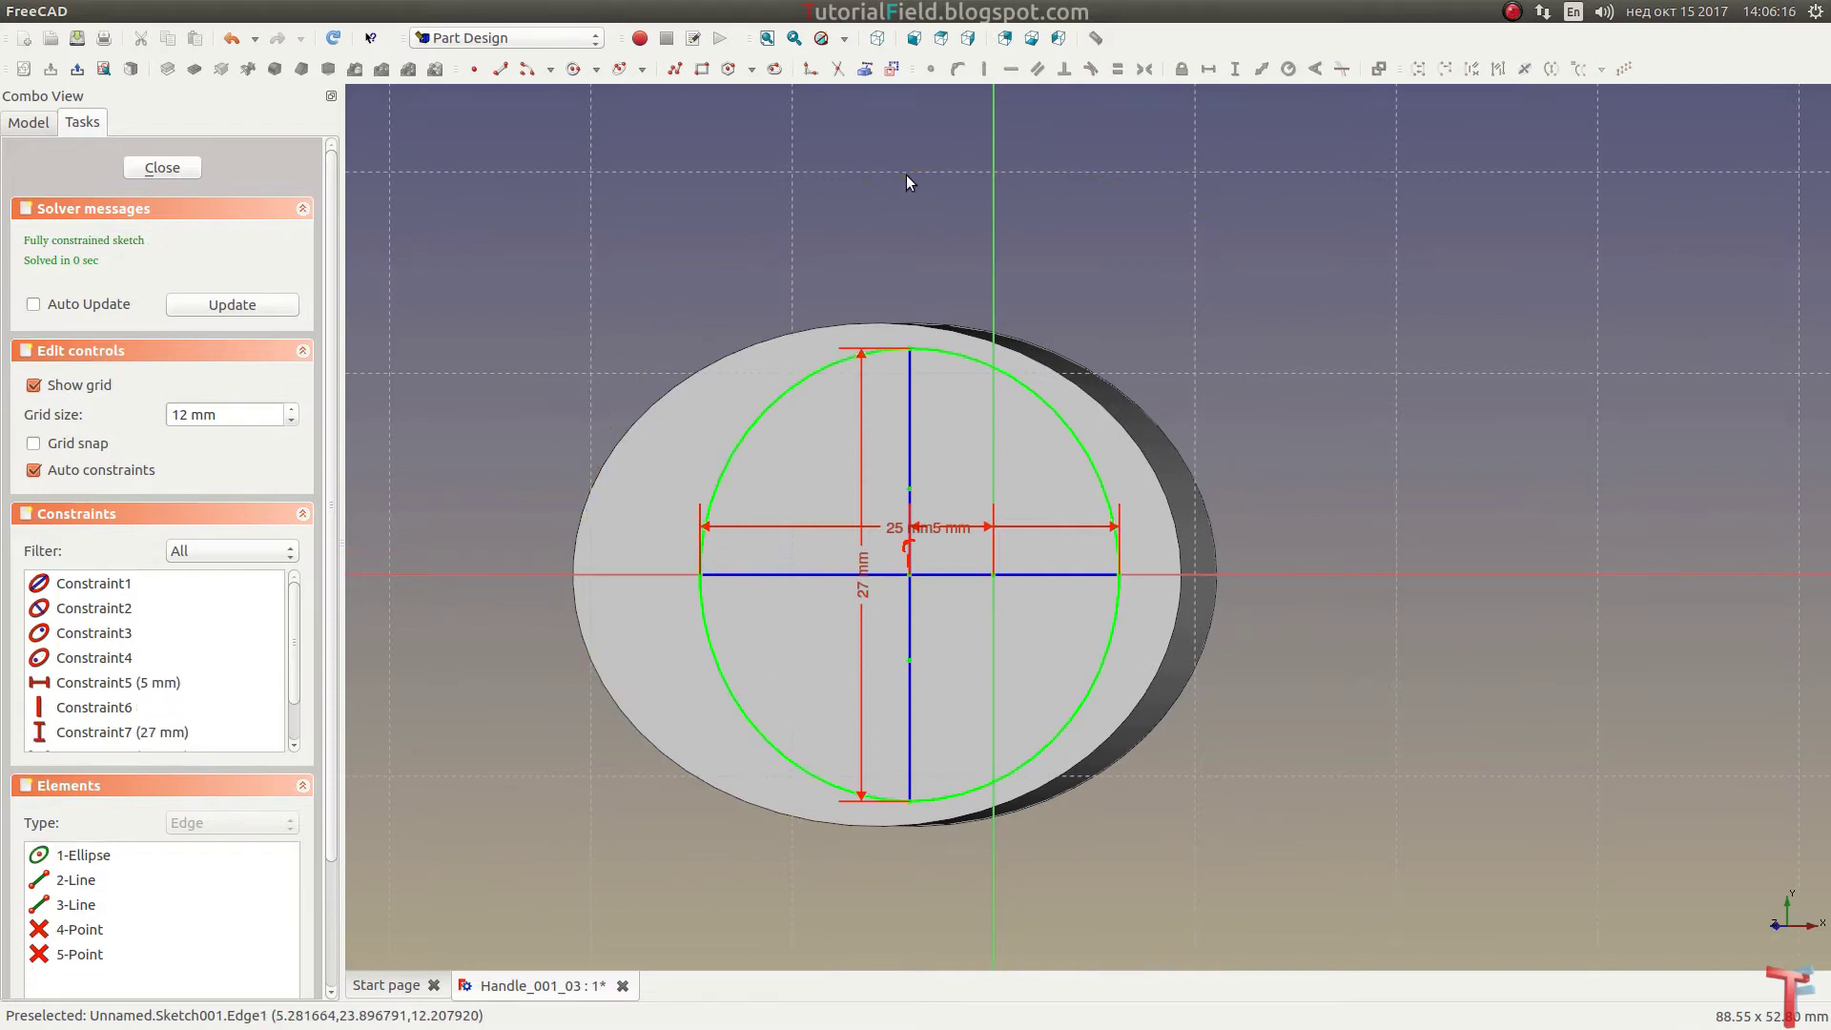
Step: Pad the tilted ellipse 20 mm reversed, down through the disc, as Pad001
click(164, 168)
click(885, 25)
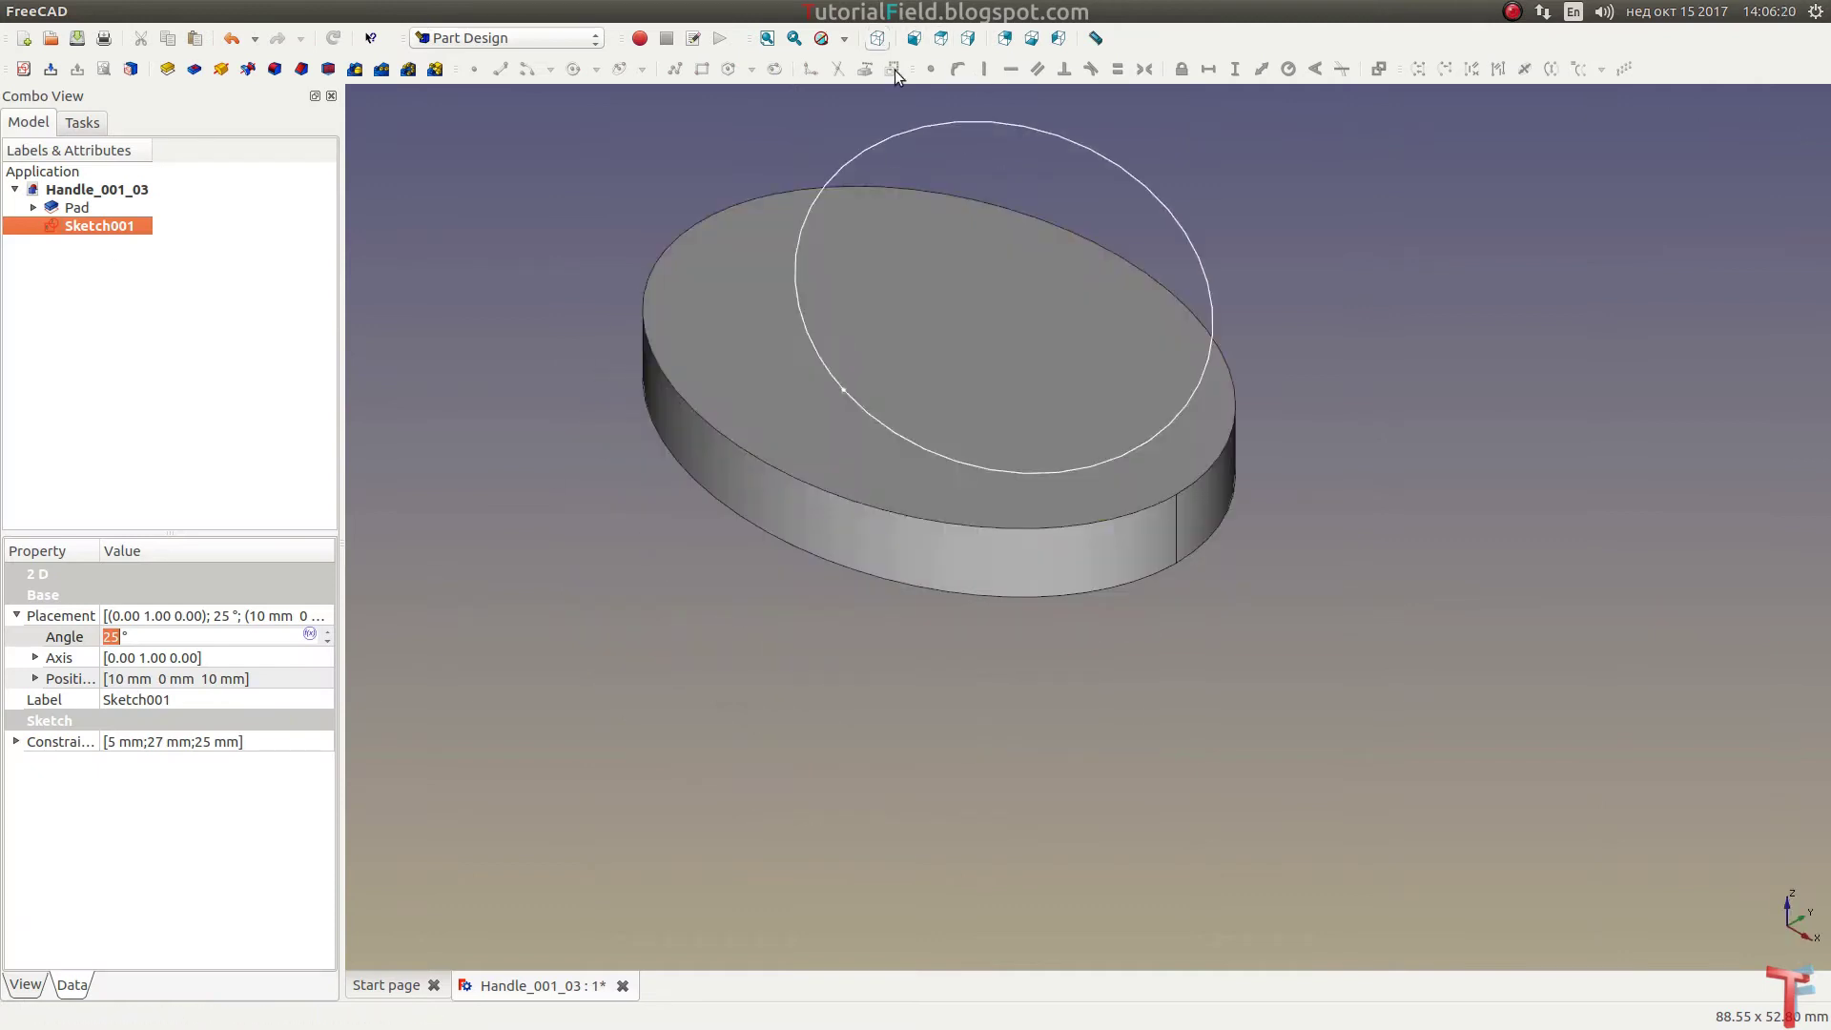
right_click(93, 227)
click(56, 260)
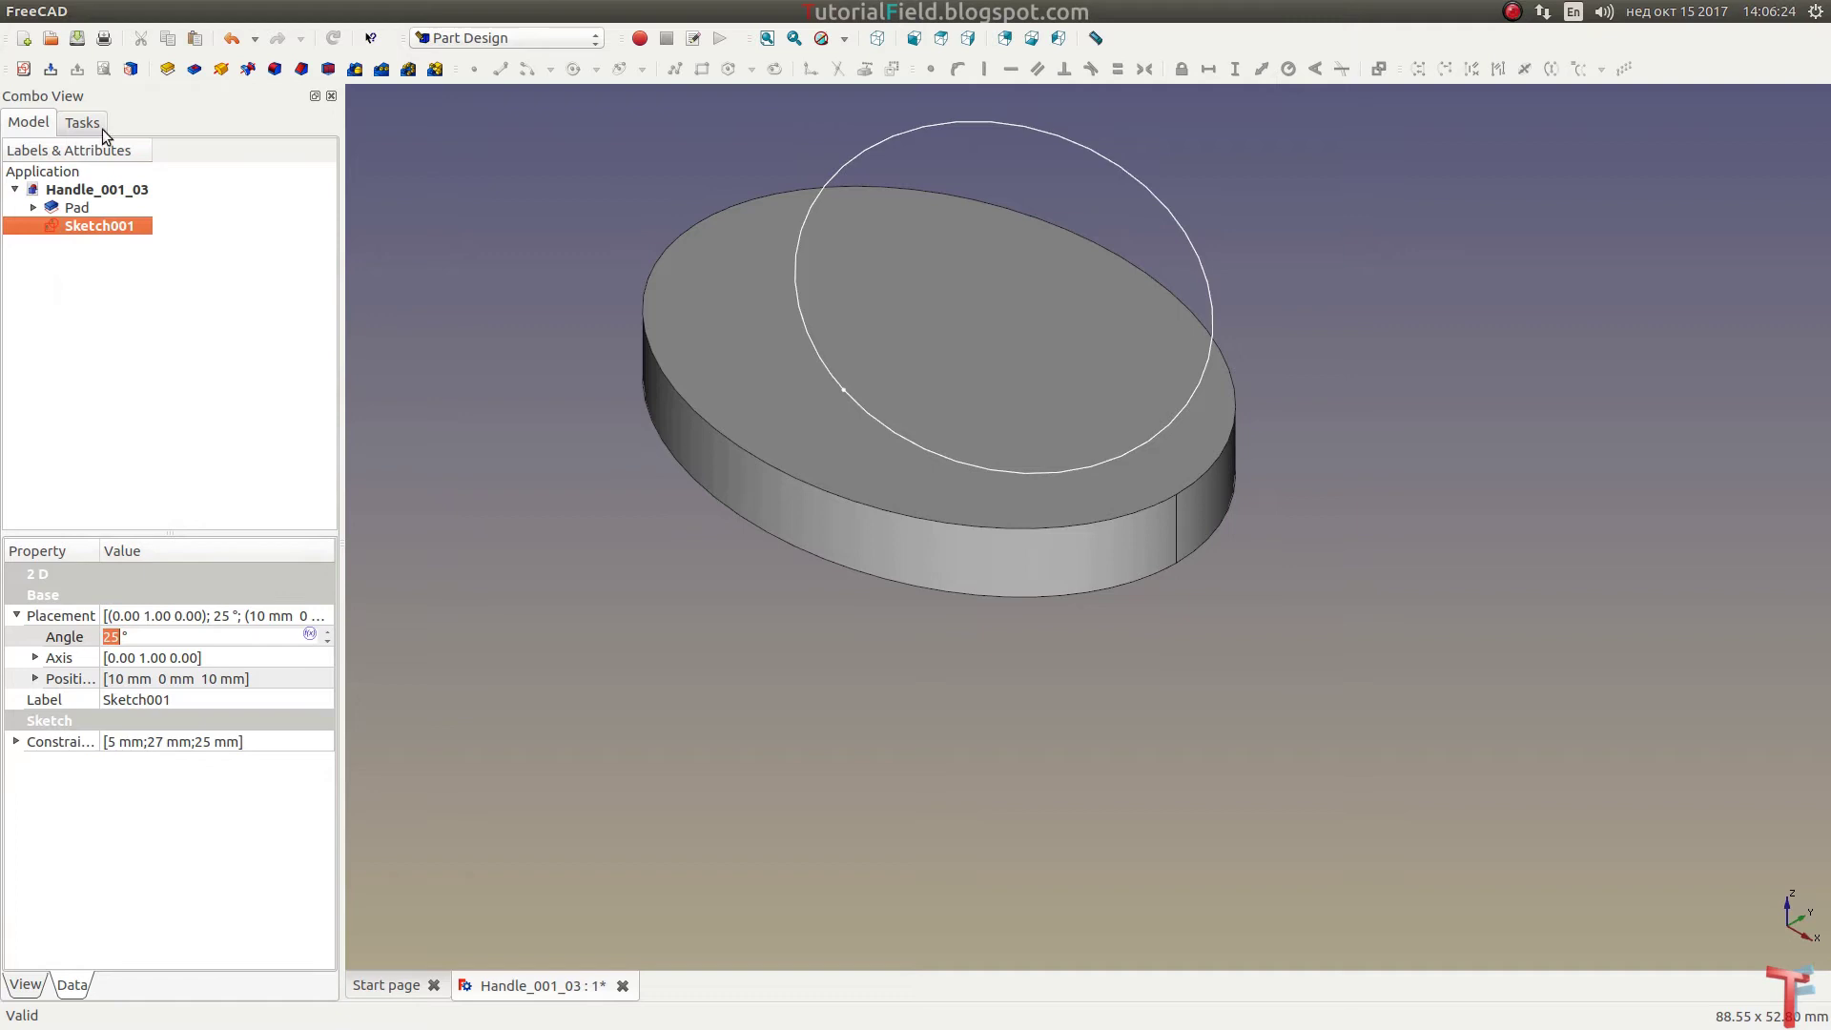
click(166, 69)
click(61, 330)
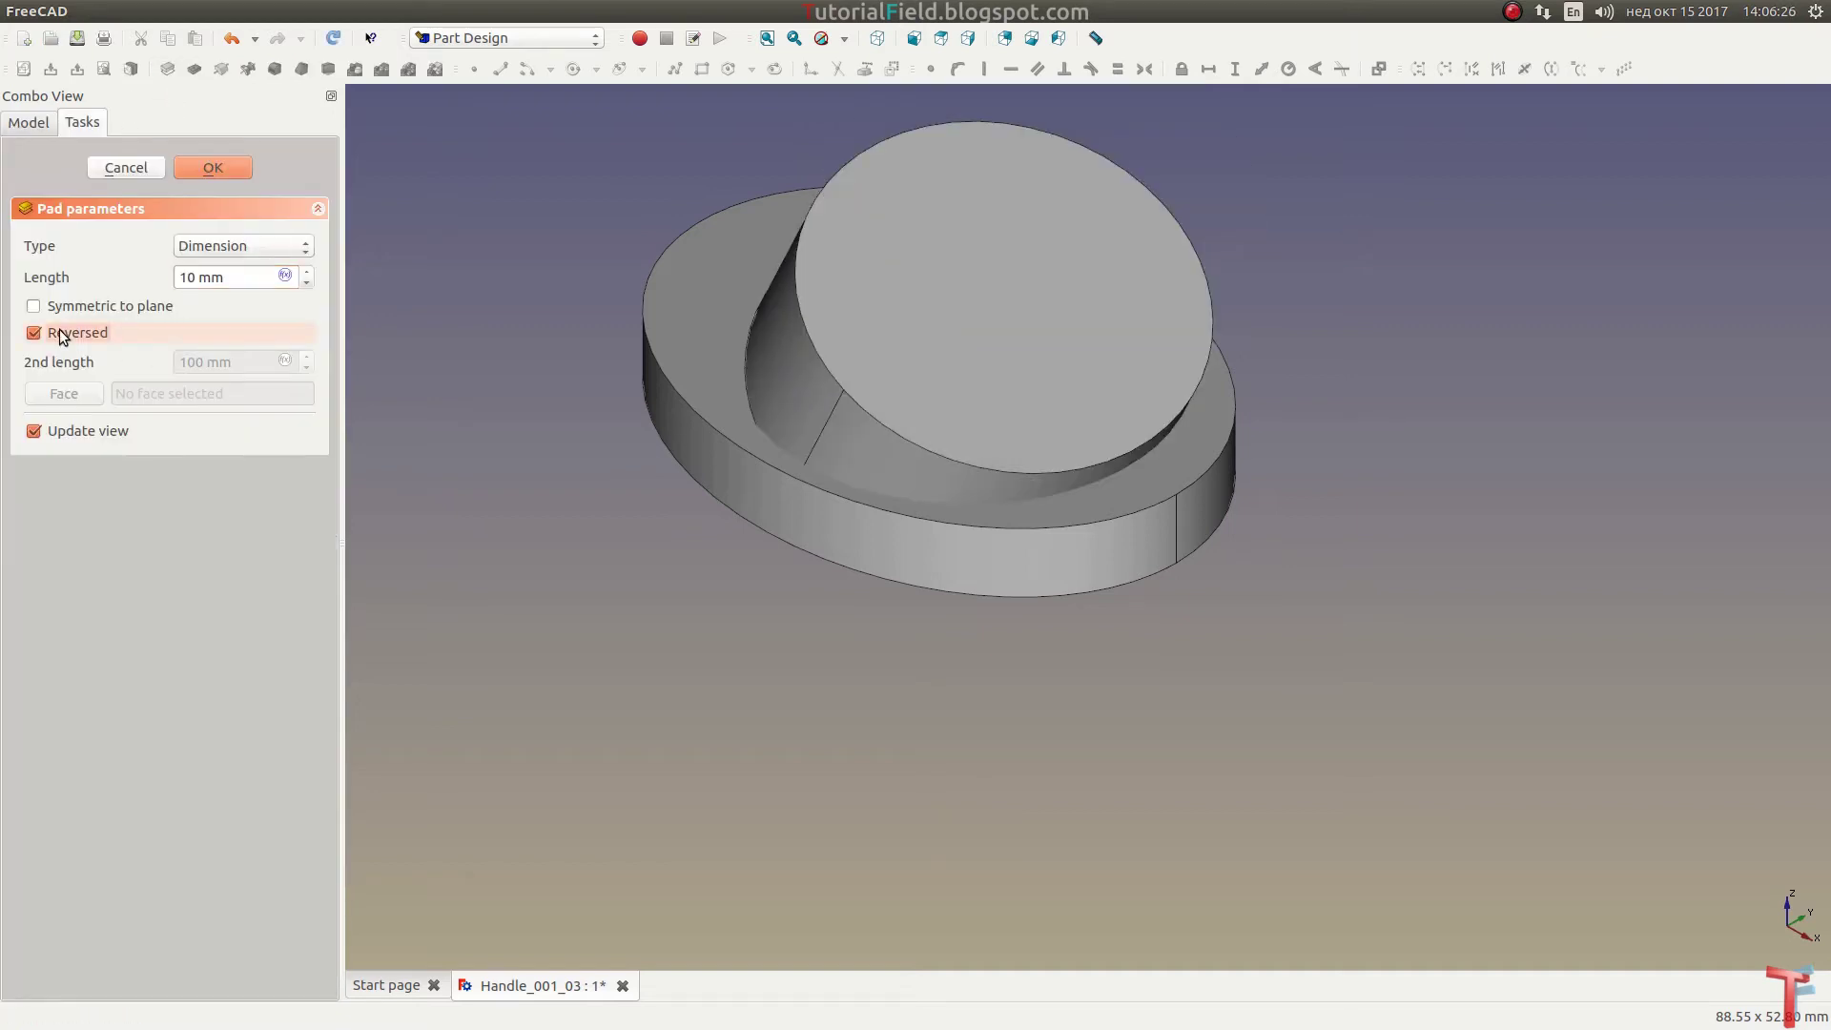
mouse_move(784, 438)
middle_down()
mouse_move(838, 344)
mouse_move(928, 491)
middle_up()
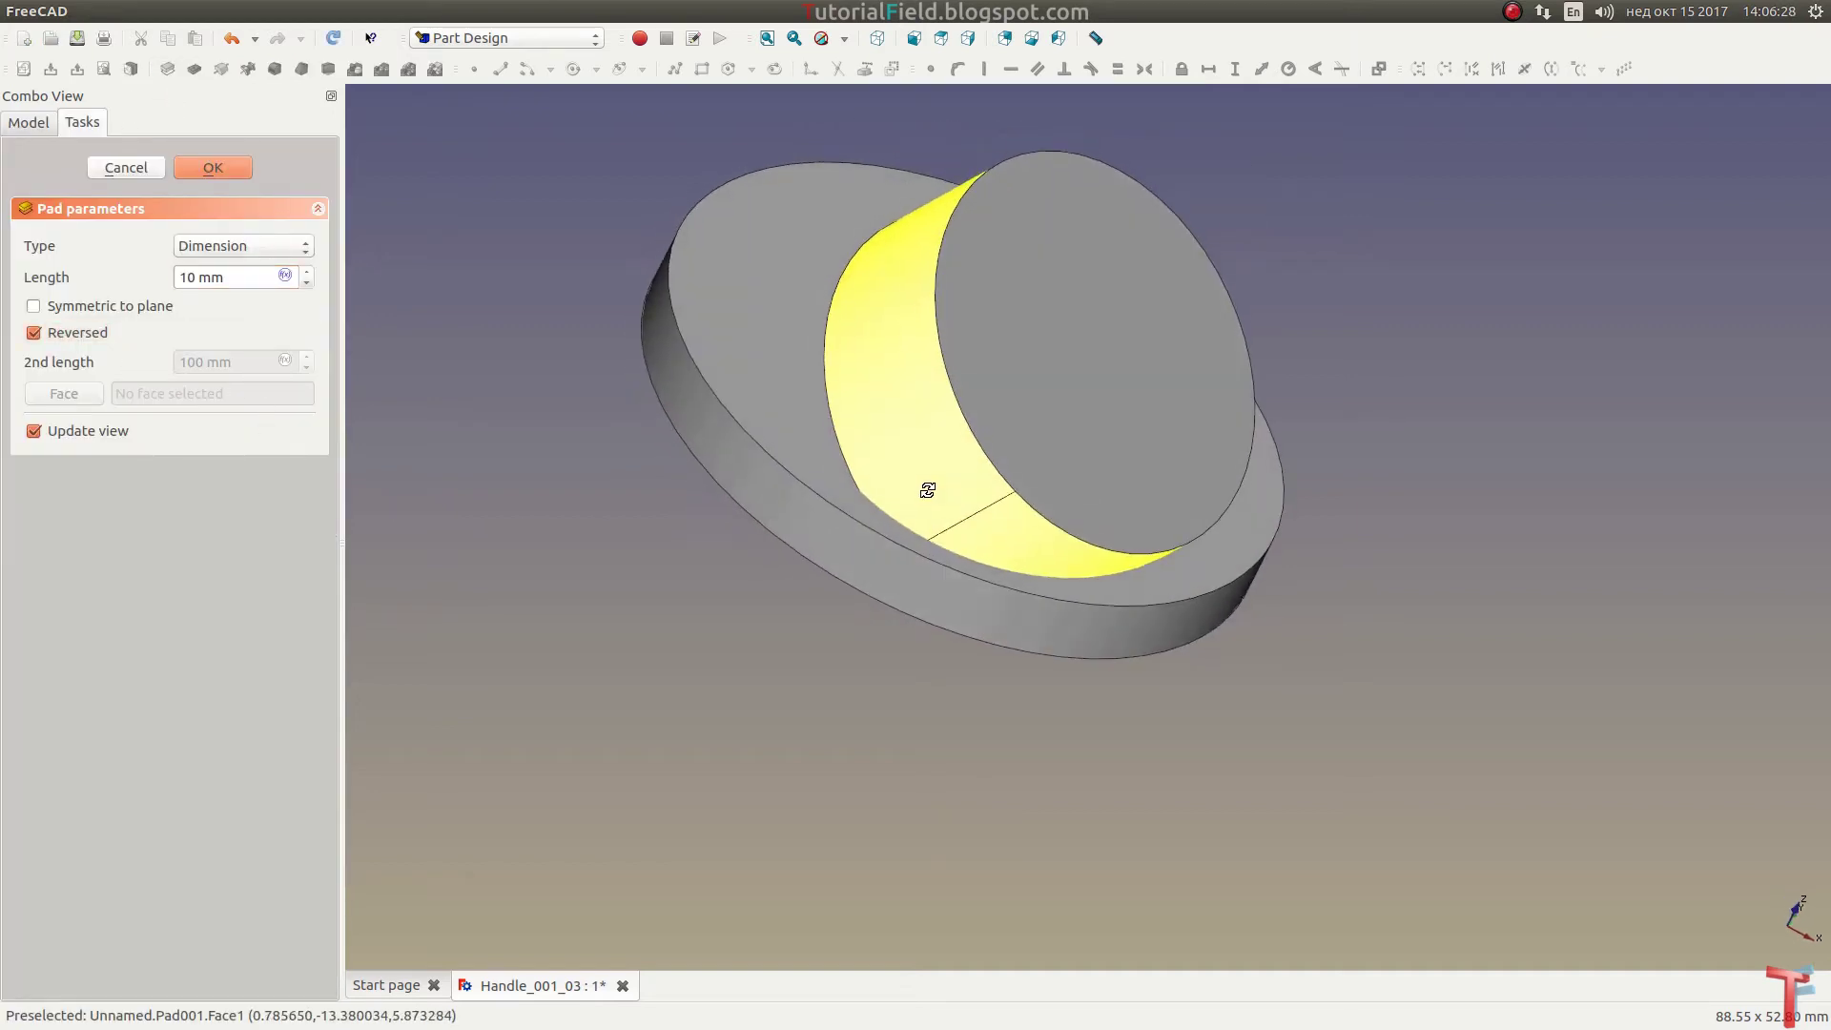
scroll(826, 295, up, 5)
scroll(868, 337, up, 2)
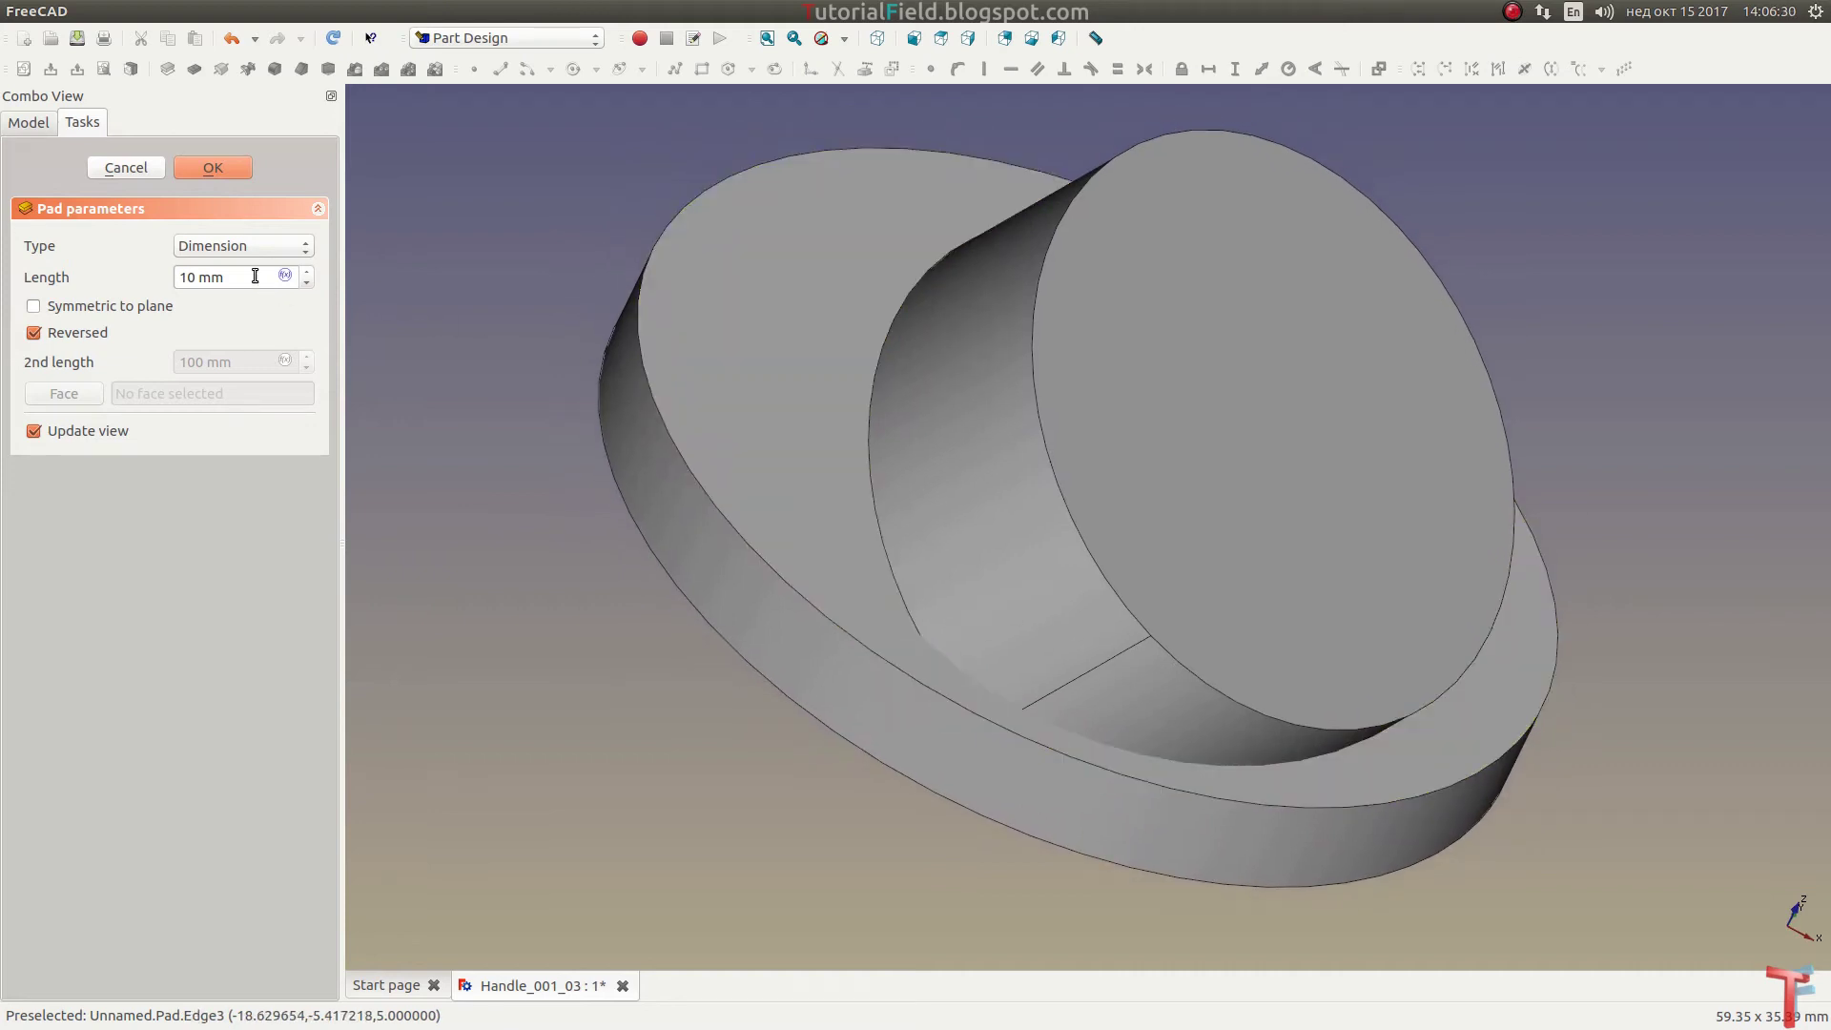
scroll(254, 276, up, 5)
scroll(254, 276, up, 5)
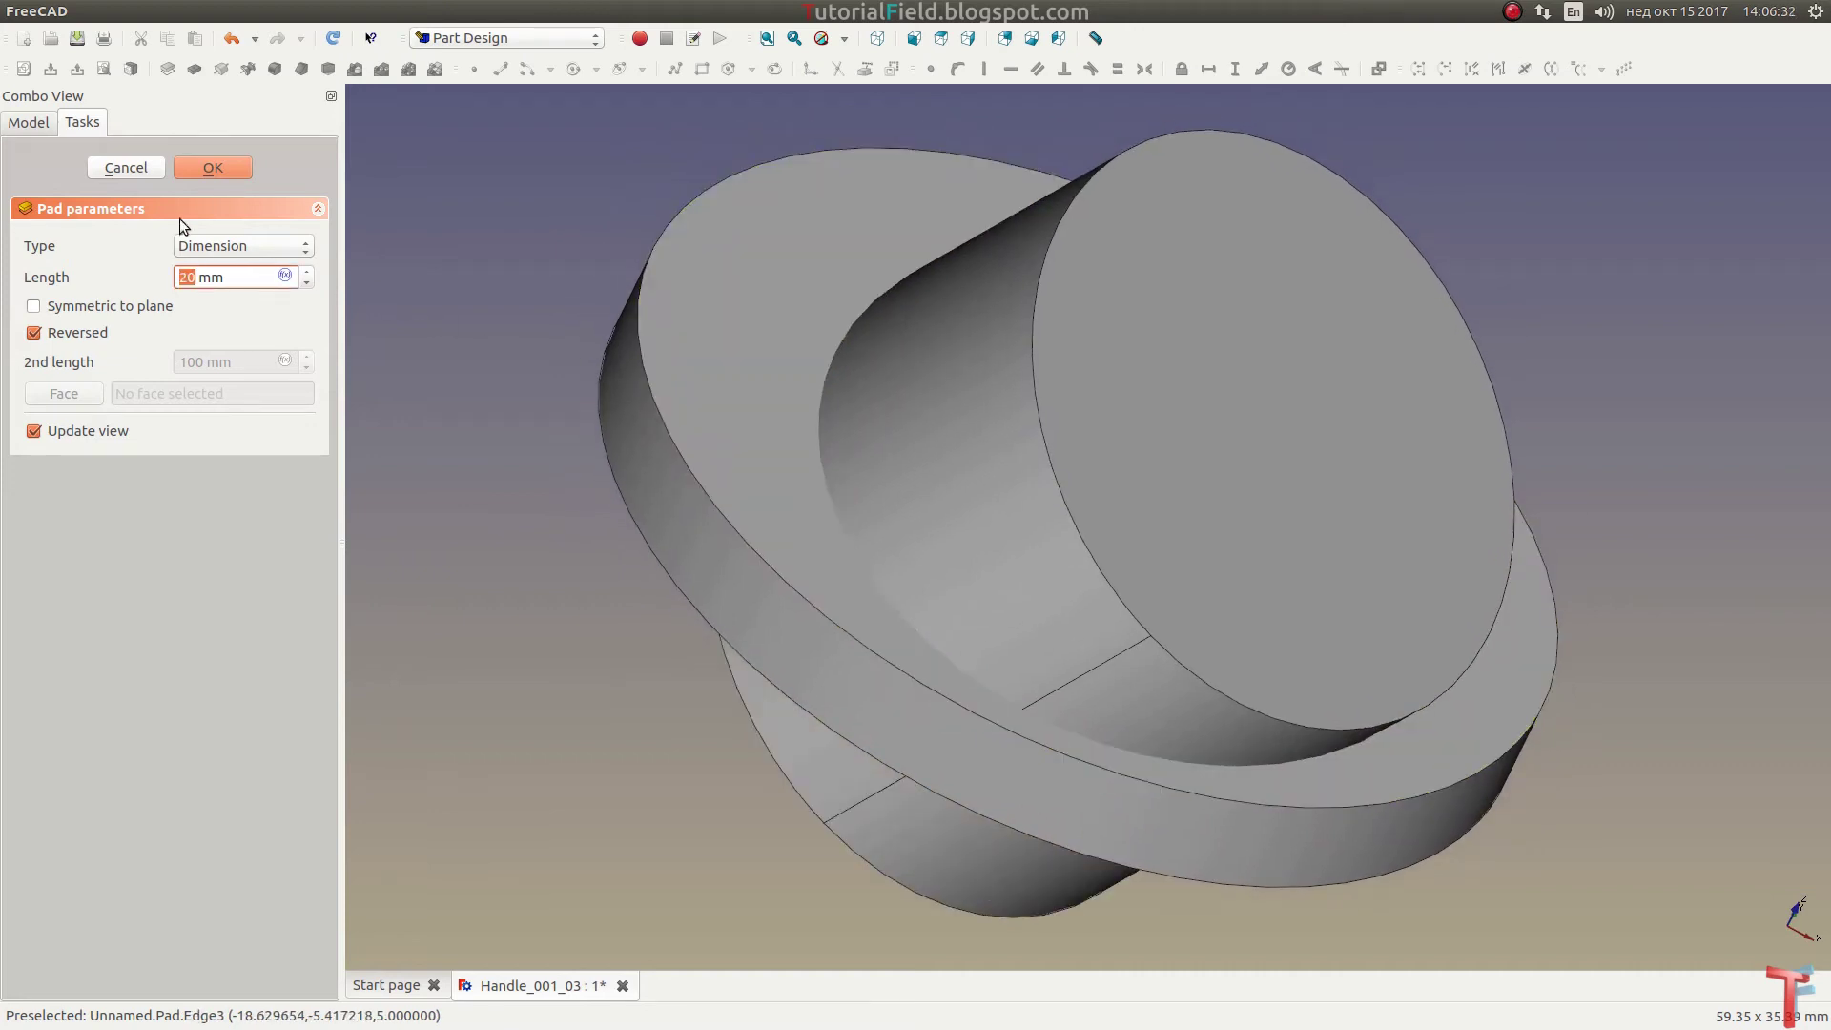
click(210, 168)
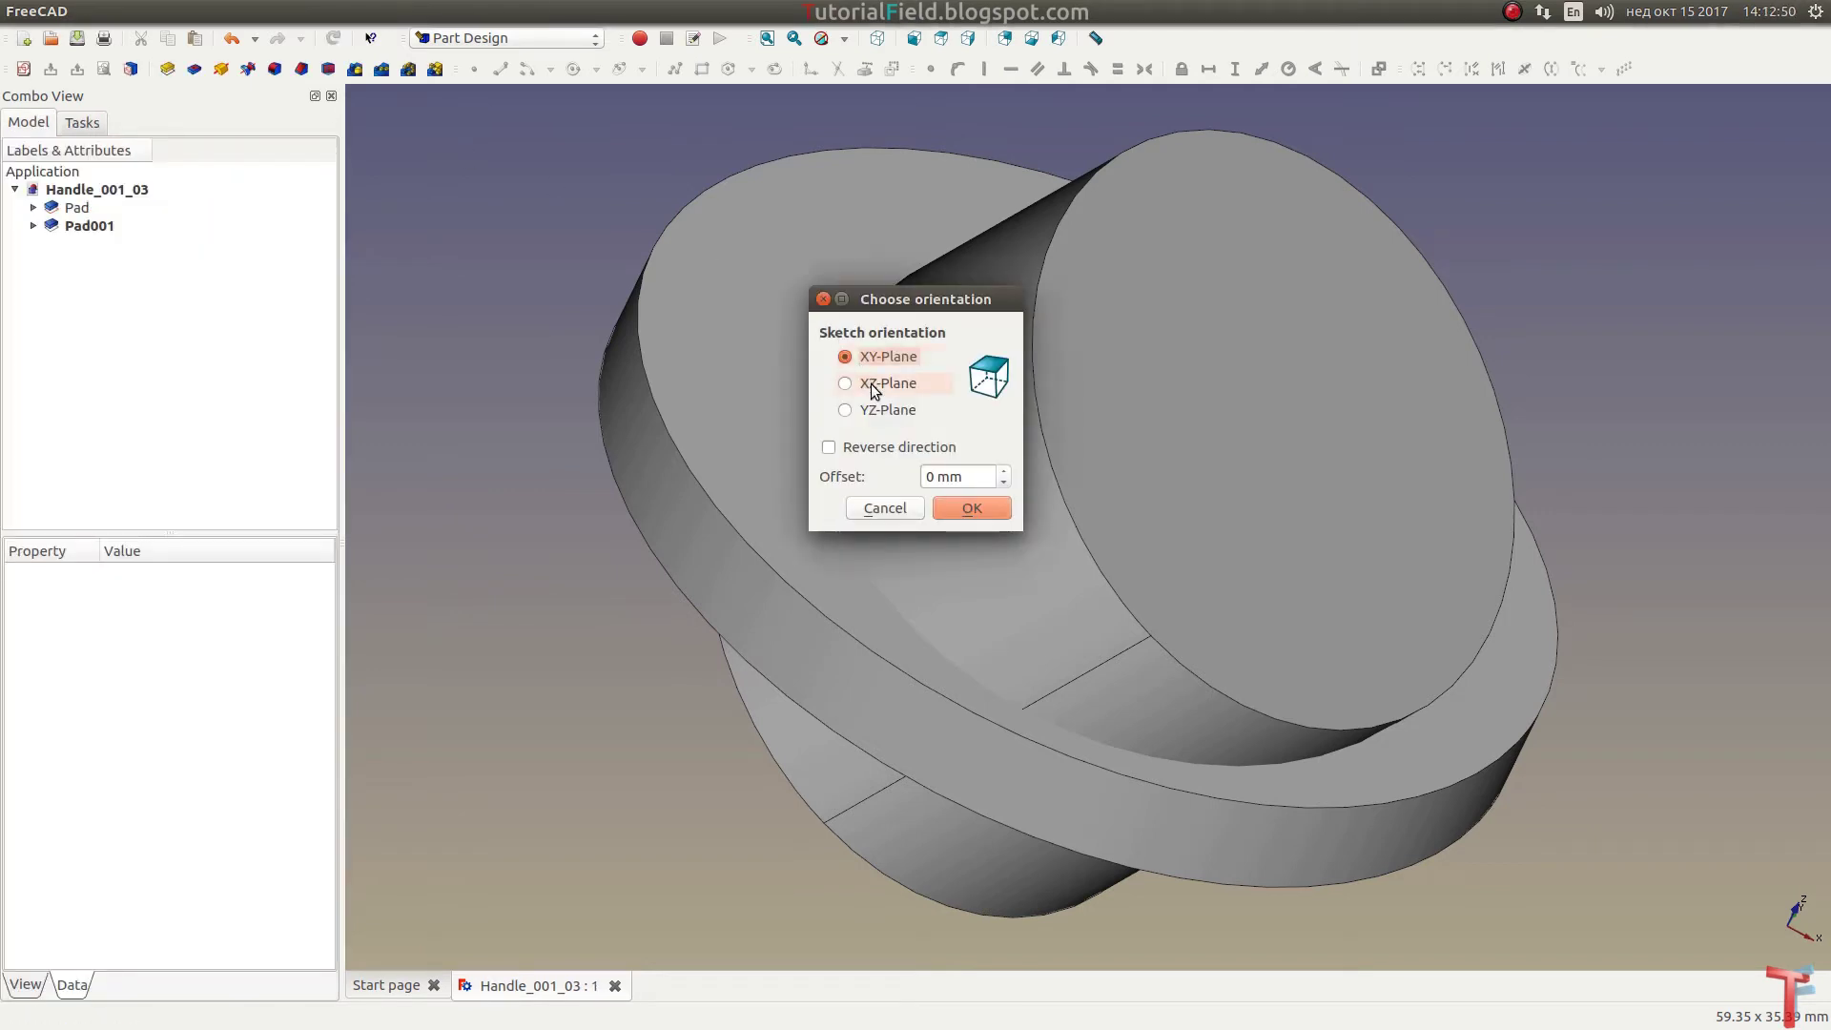
Step: Start a sketch on the XZ plane and draw a rectangle
click(871, 385)
click(959, 507)
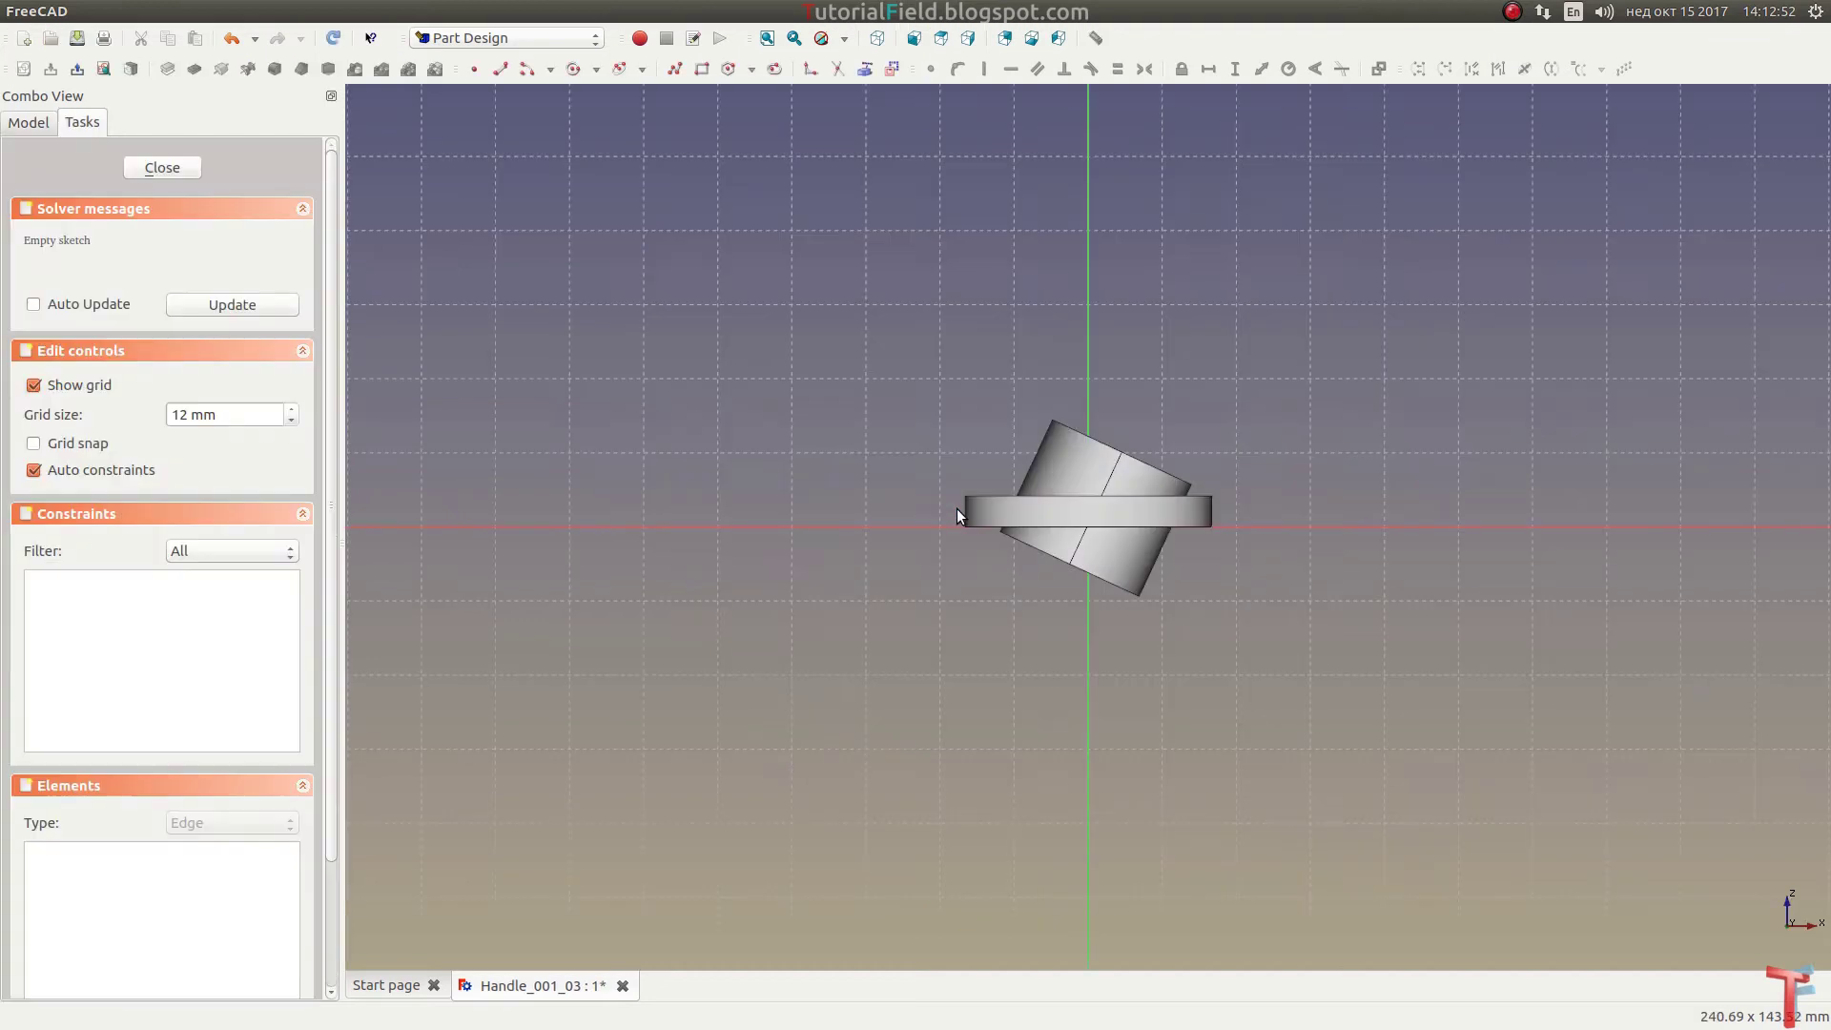
scroll(1227, 624, up, 3)
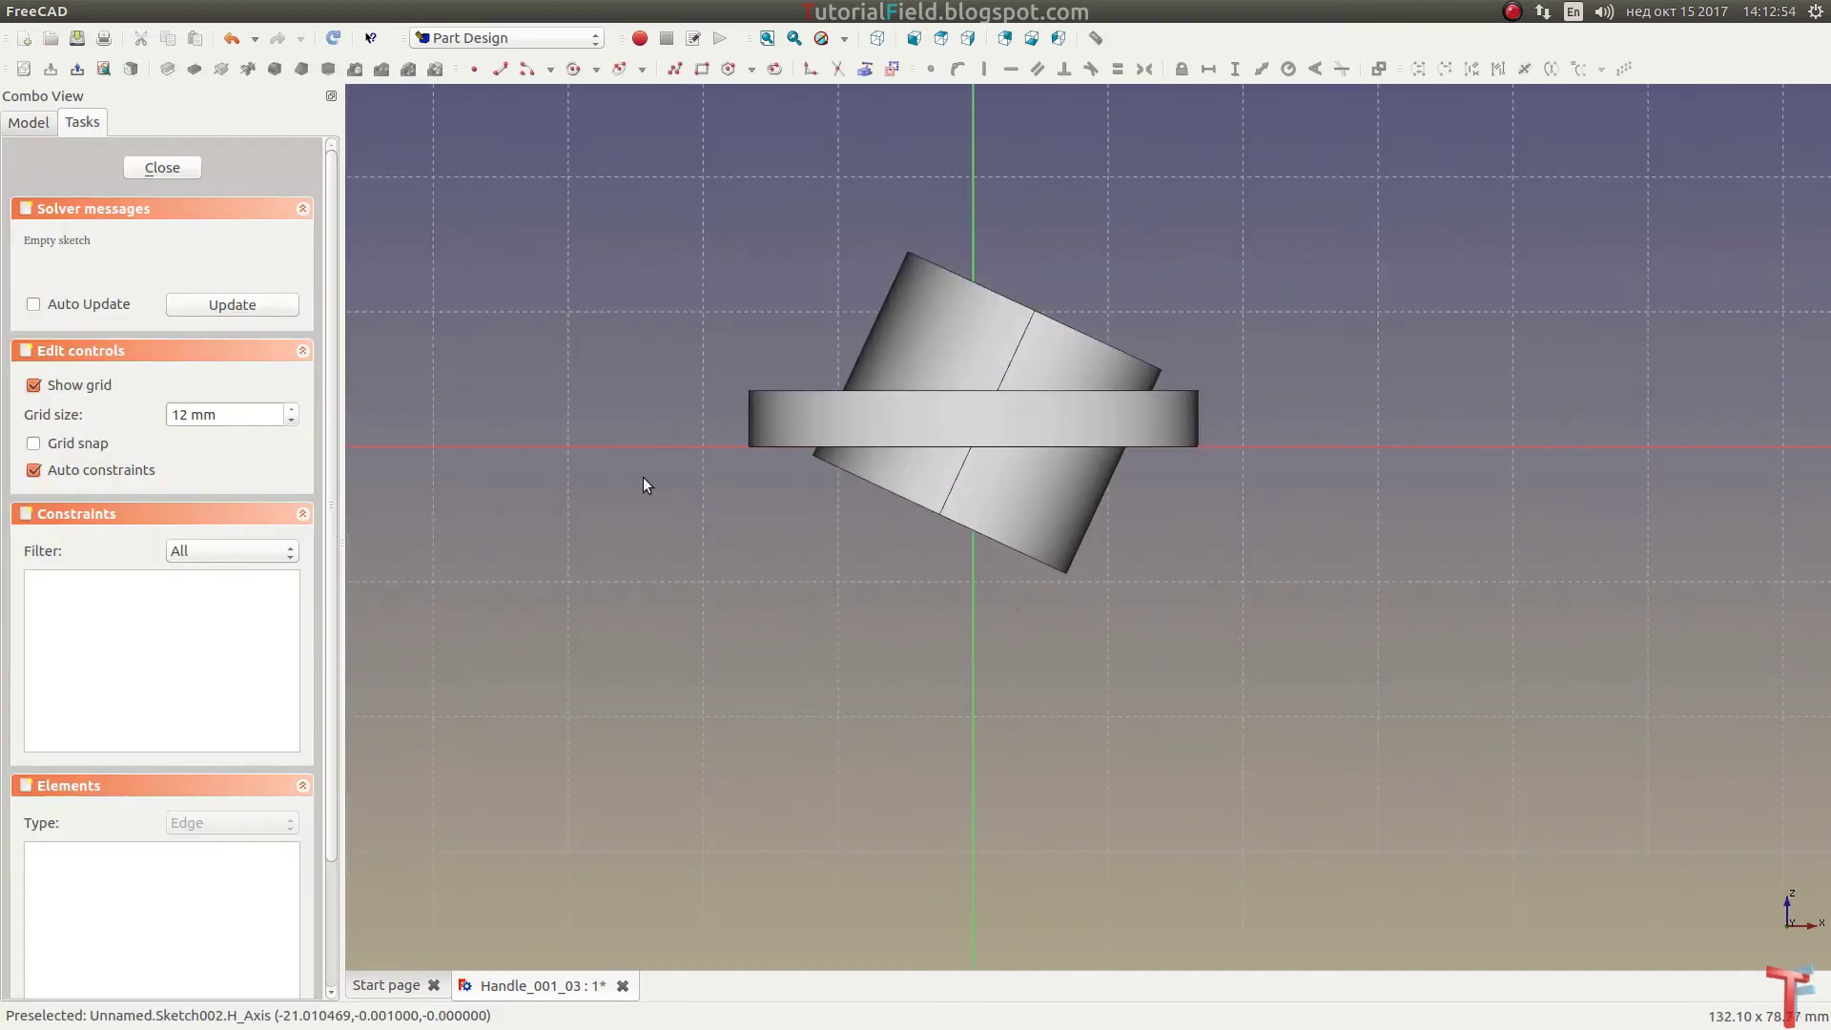
click(701, 69)
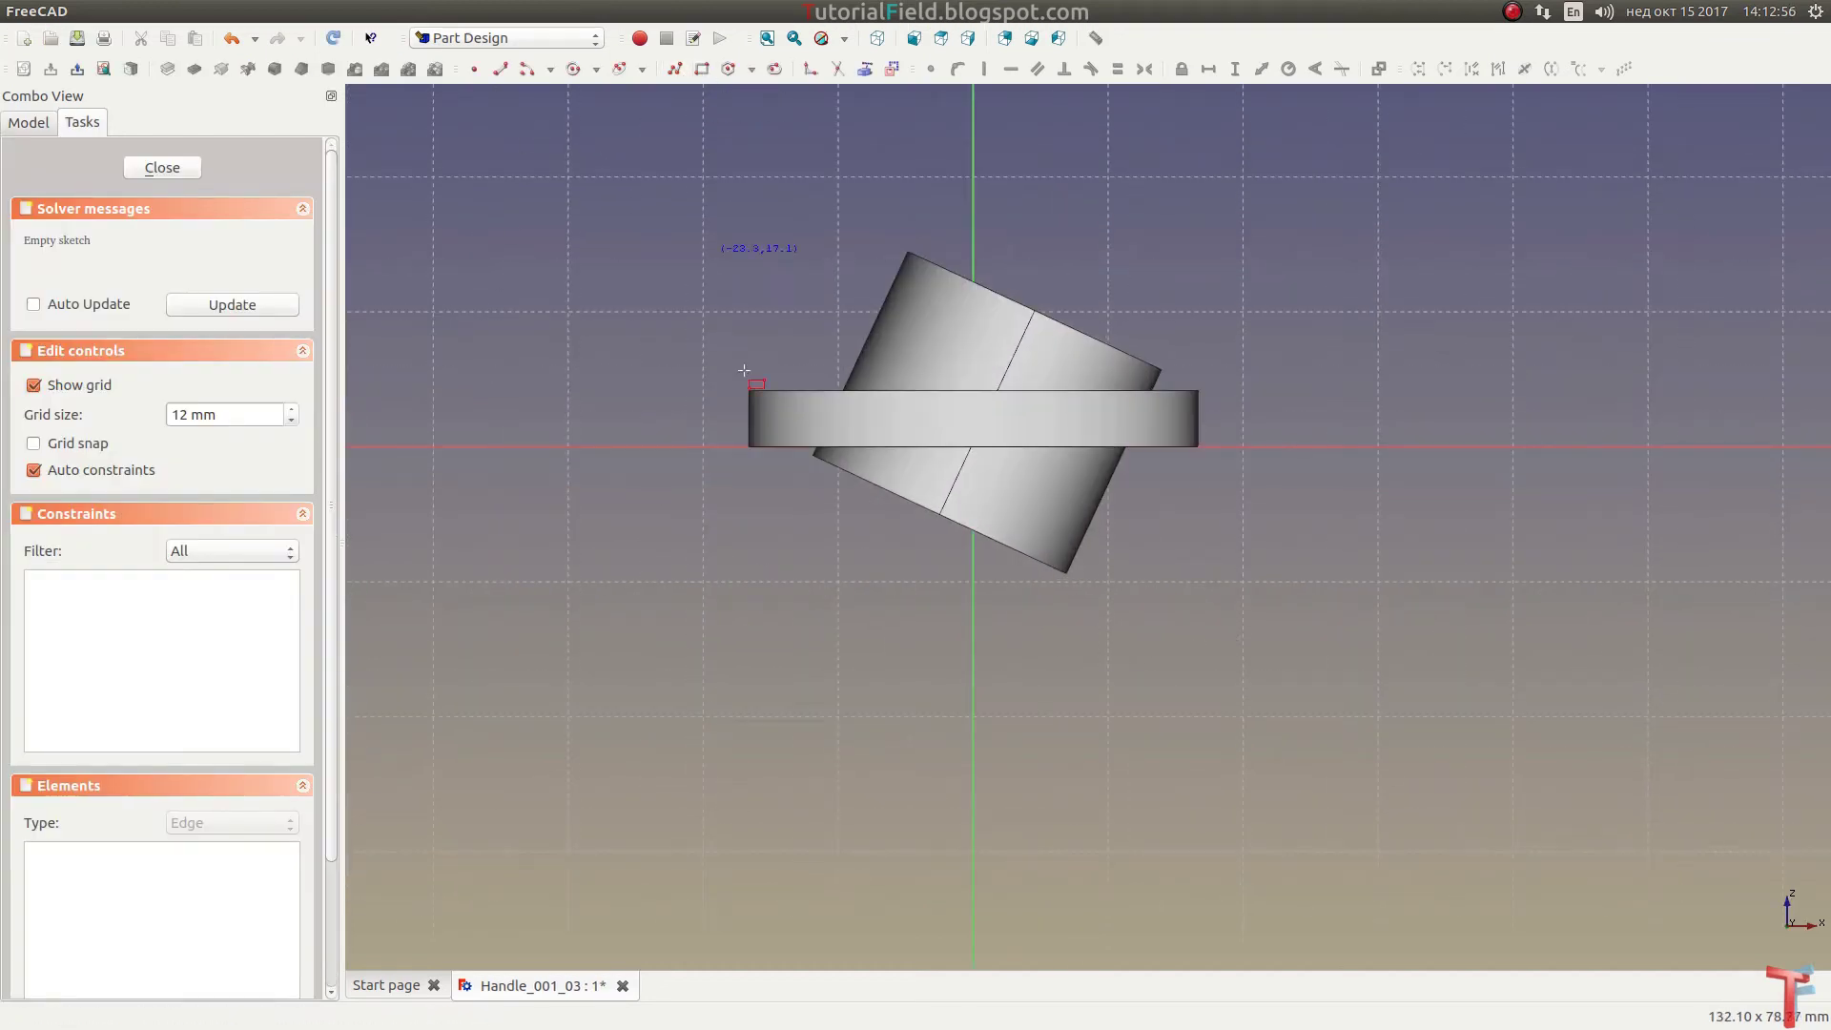
click(680, 608)
click(1263, 406)
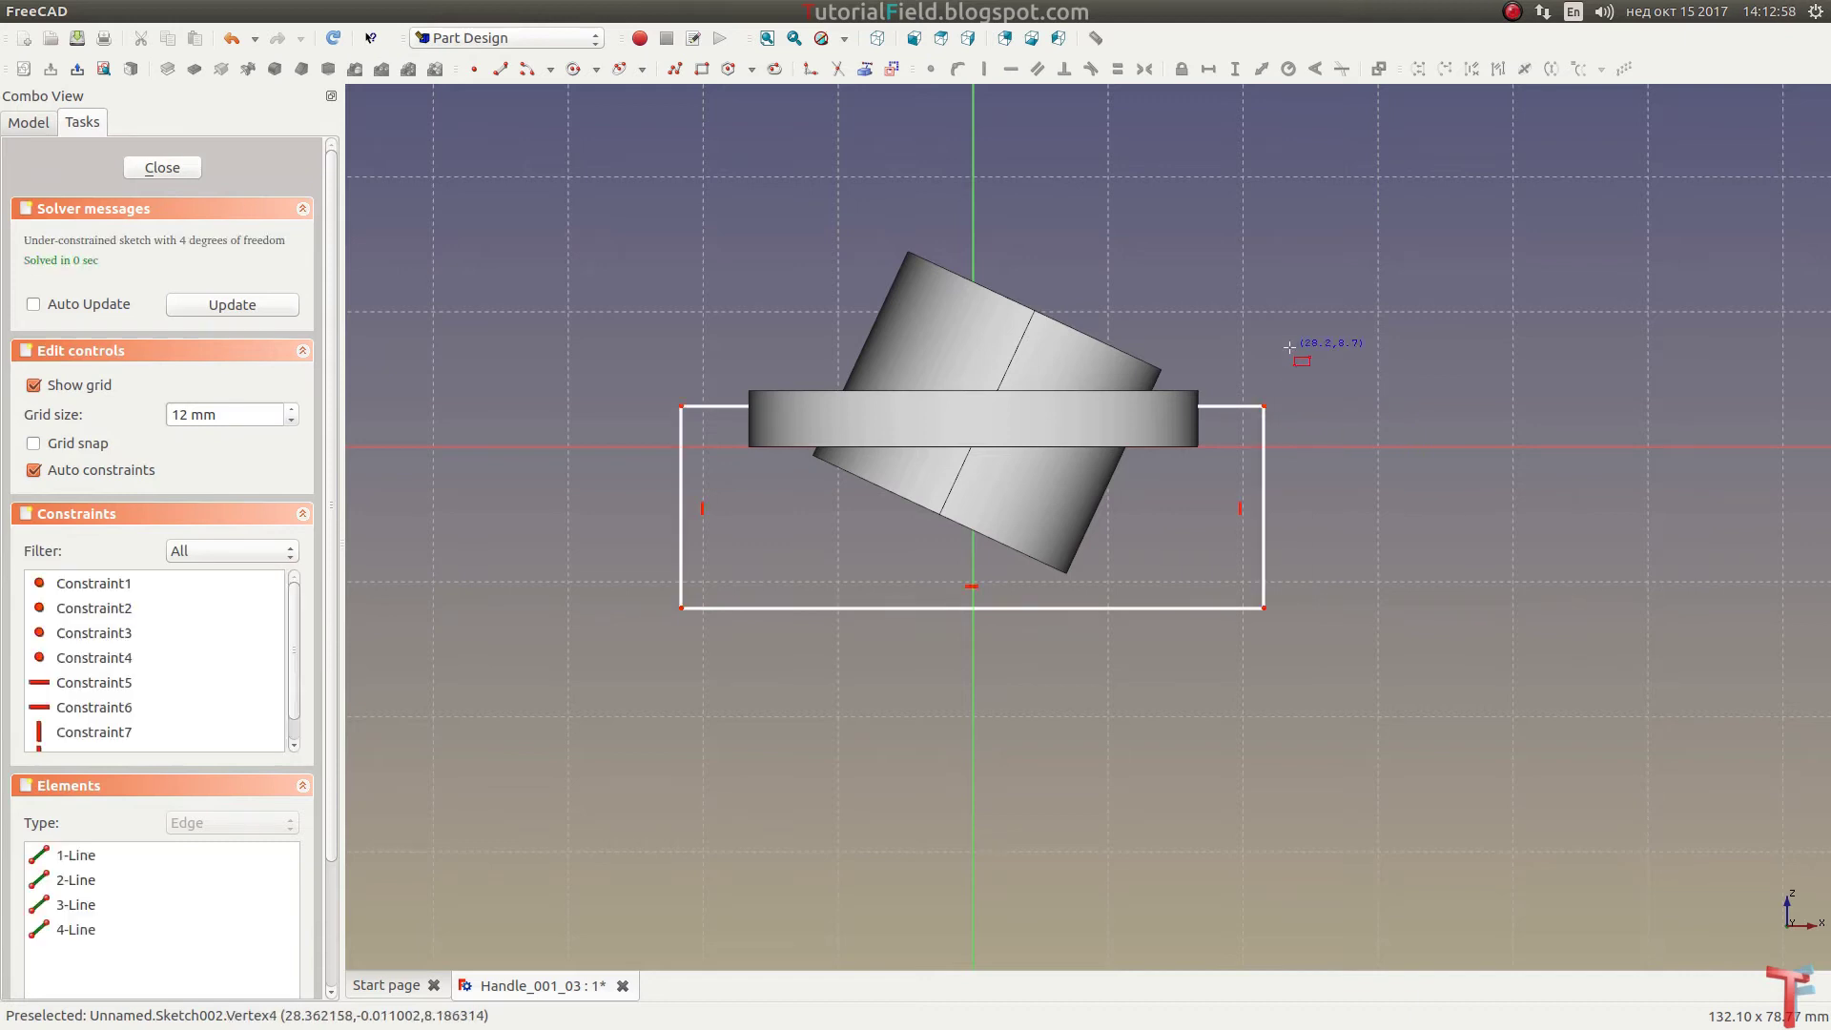
scroll(1280, 363, up, 1)
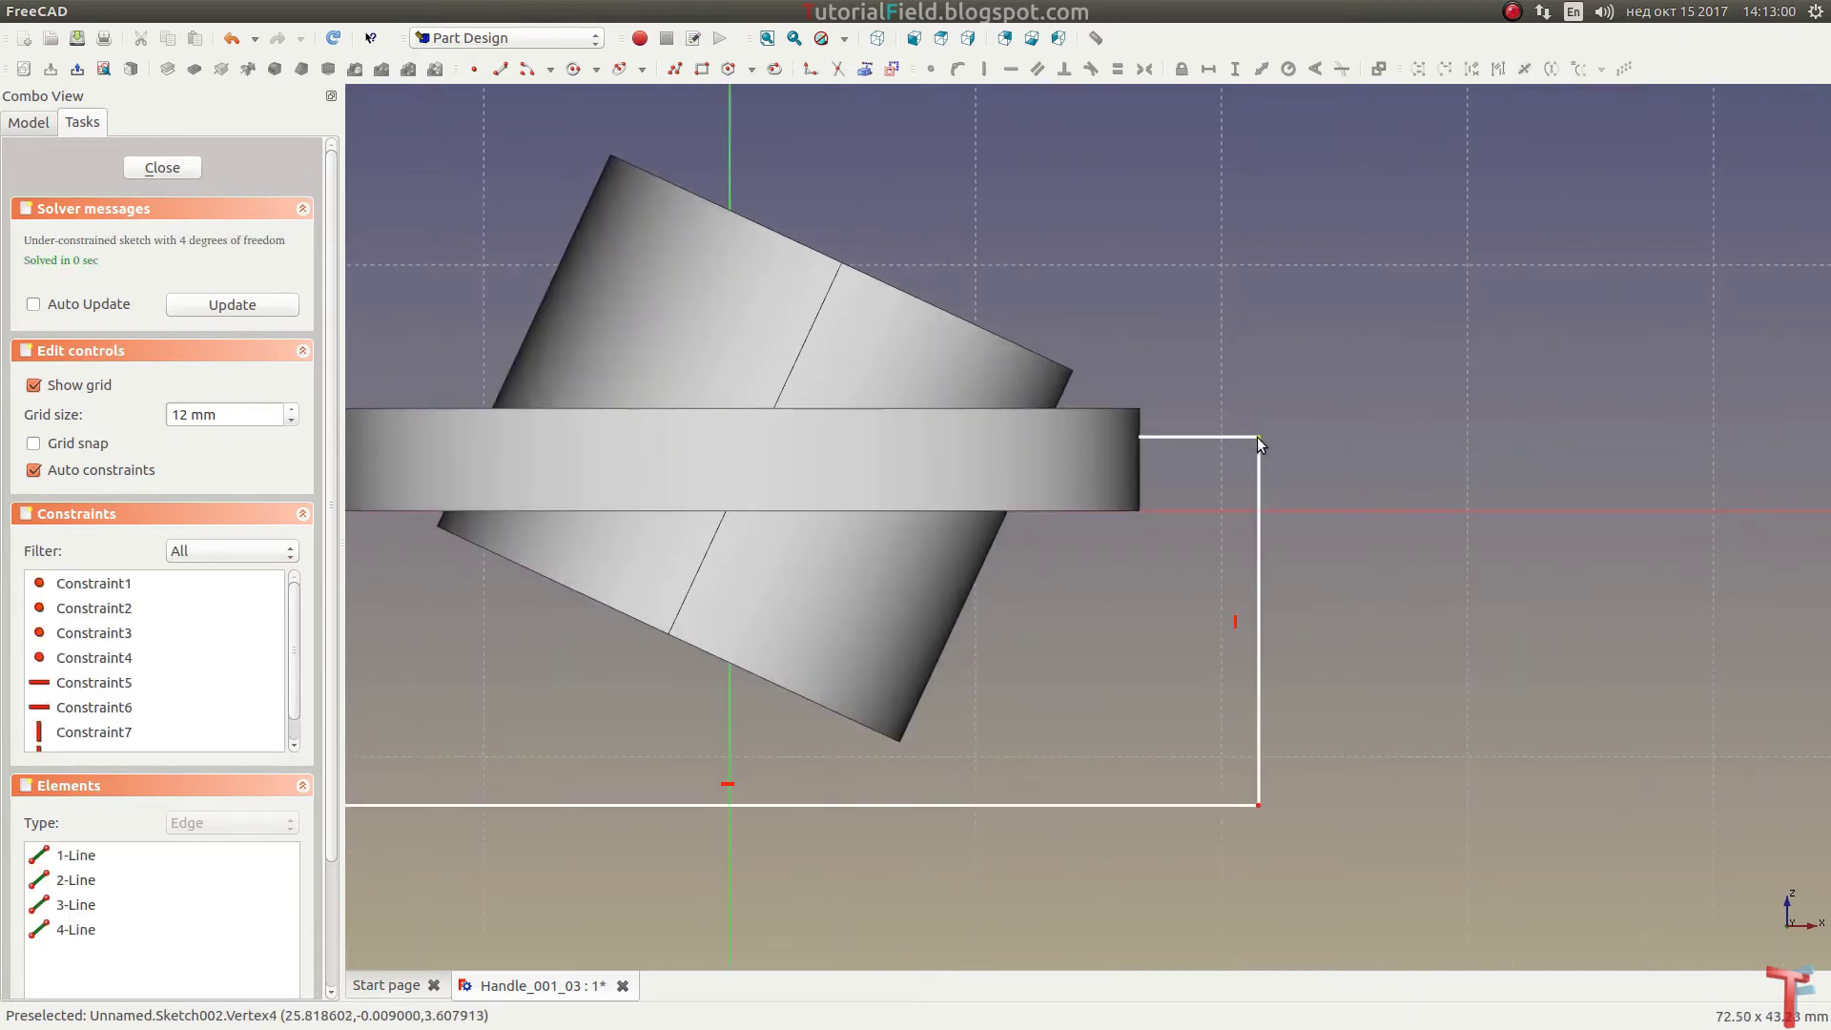
scroll(1284, 427, down, 1)
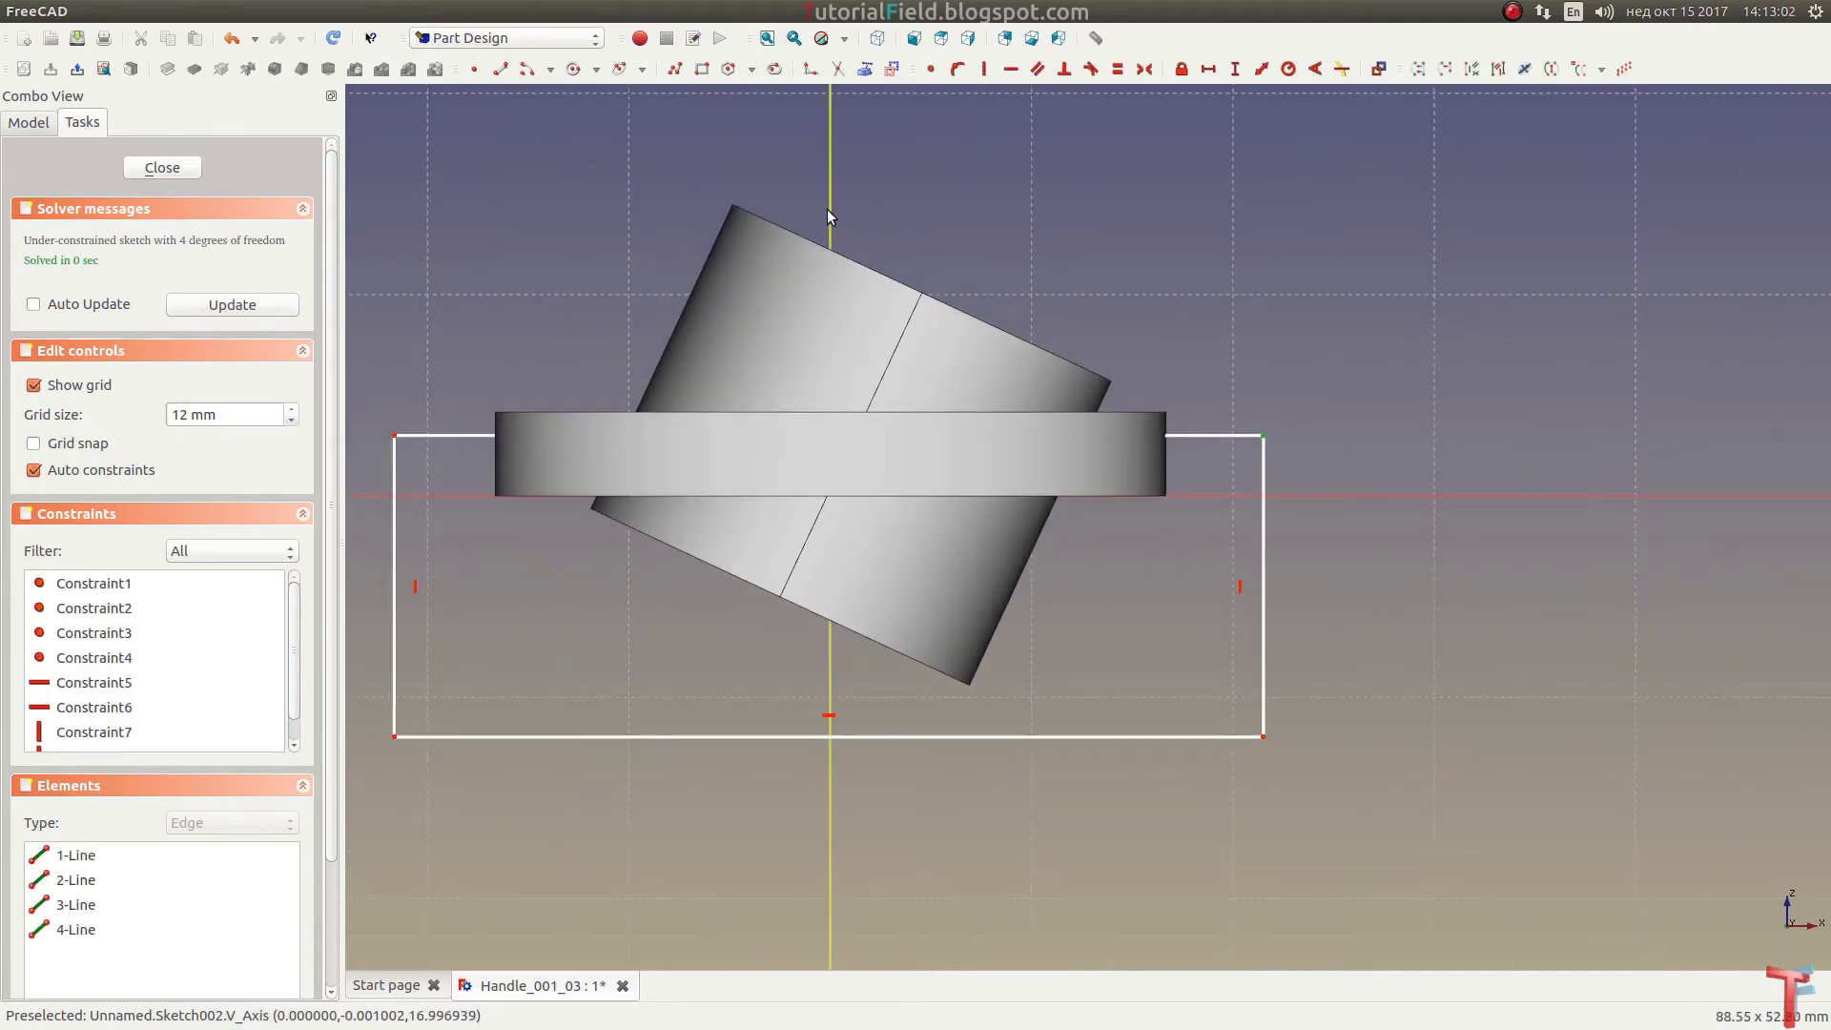
Step: Make the top corners symmetric about the vertical axis, top edge 5 mm above the horizontal axis
click(395, 435)
click(1144, 70)
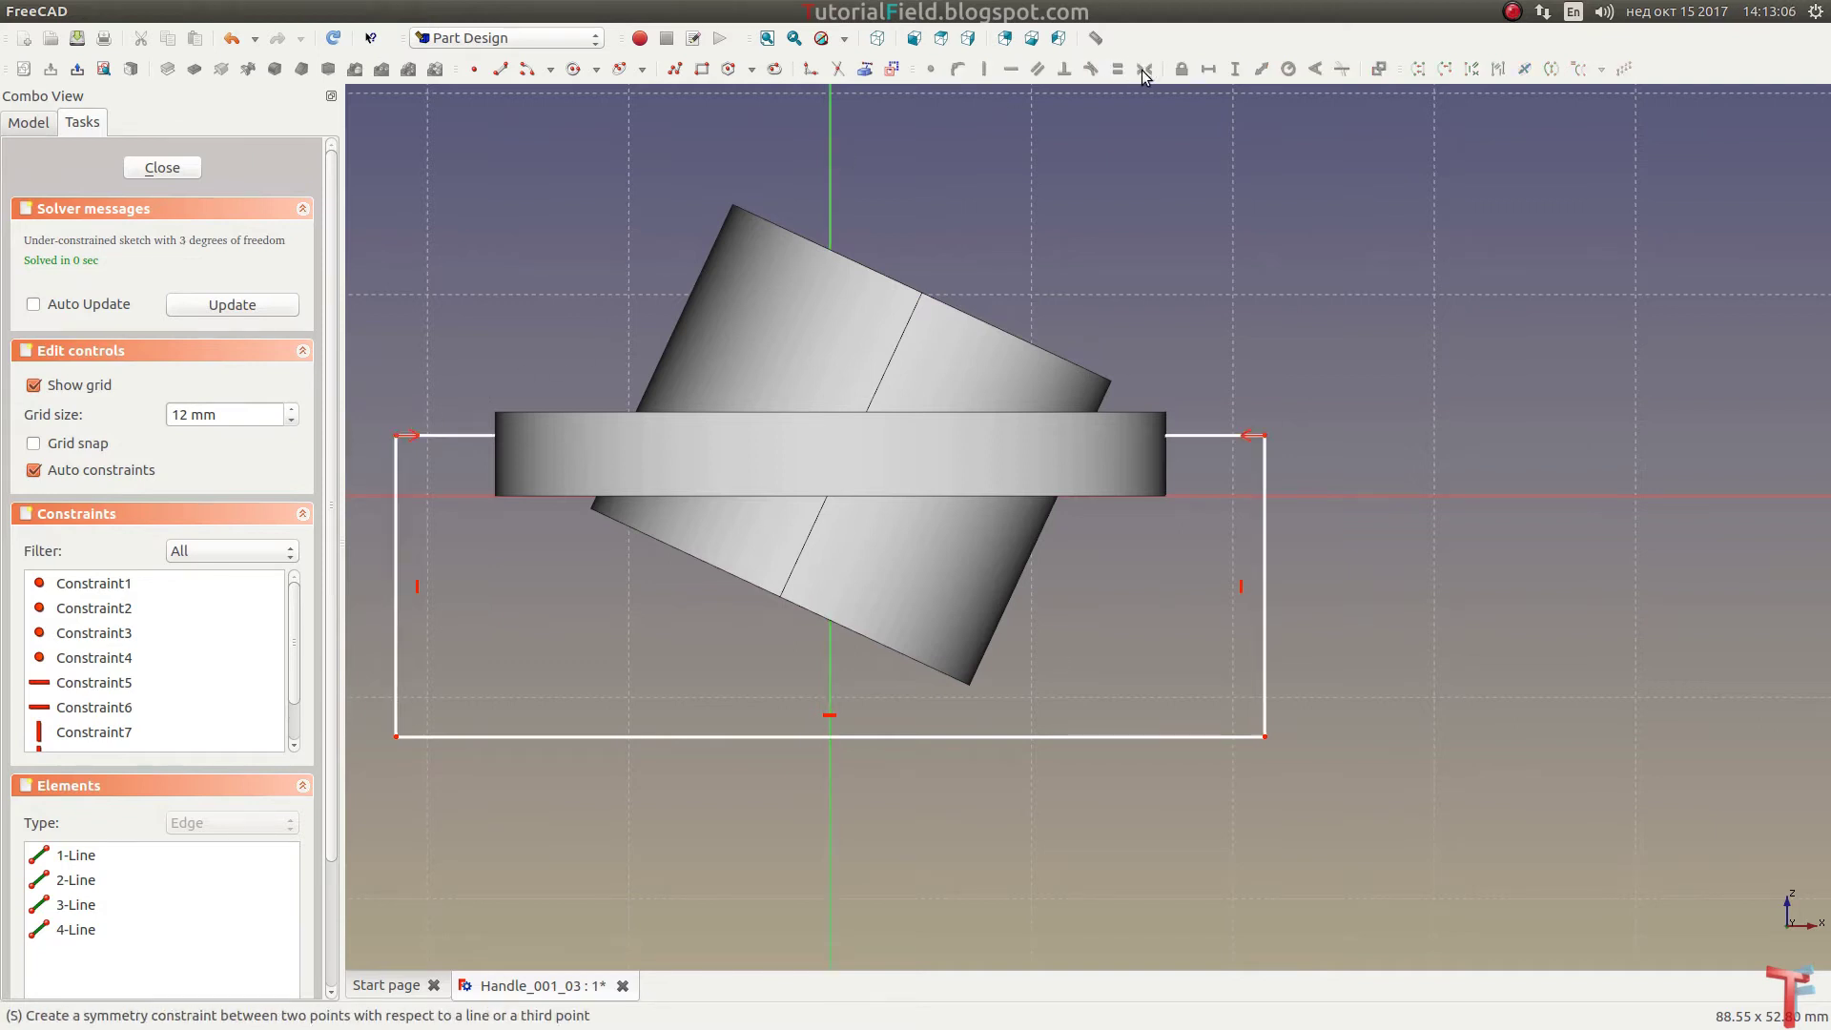
click(1322, 496)
click(1235, 69)
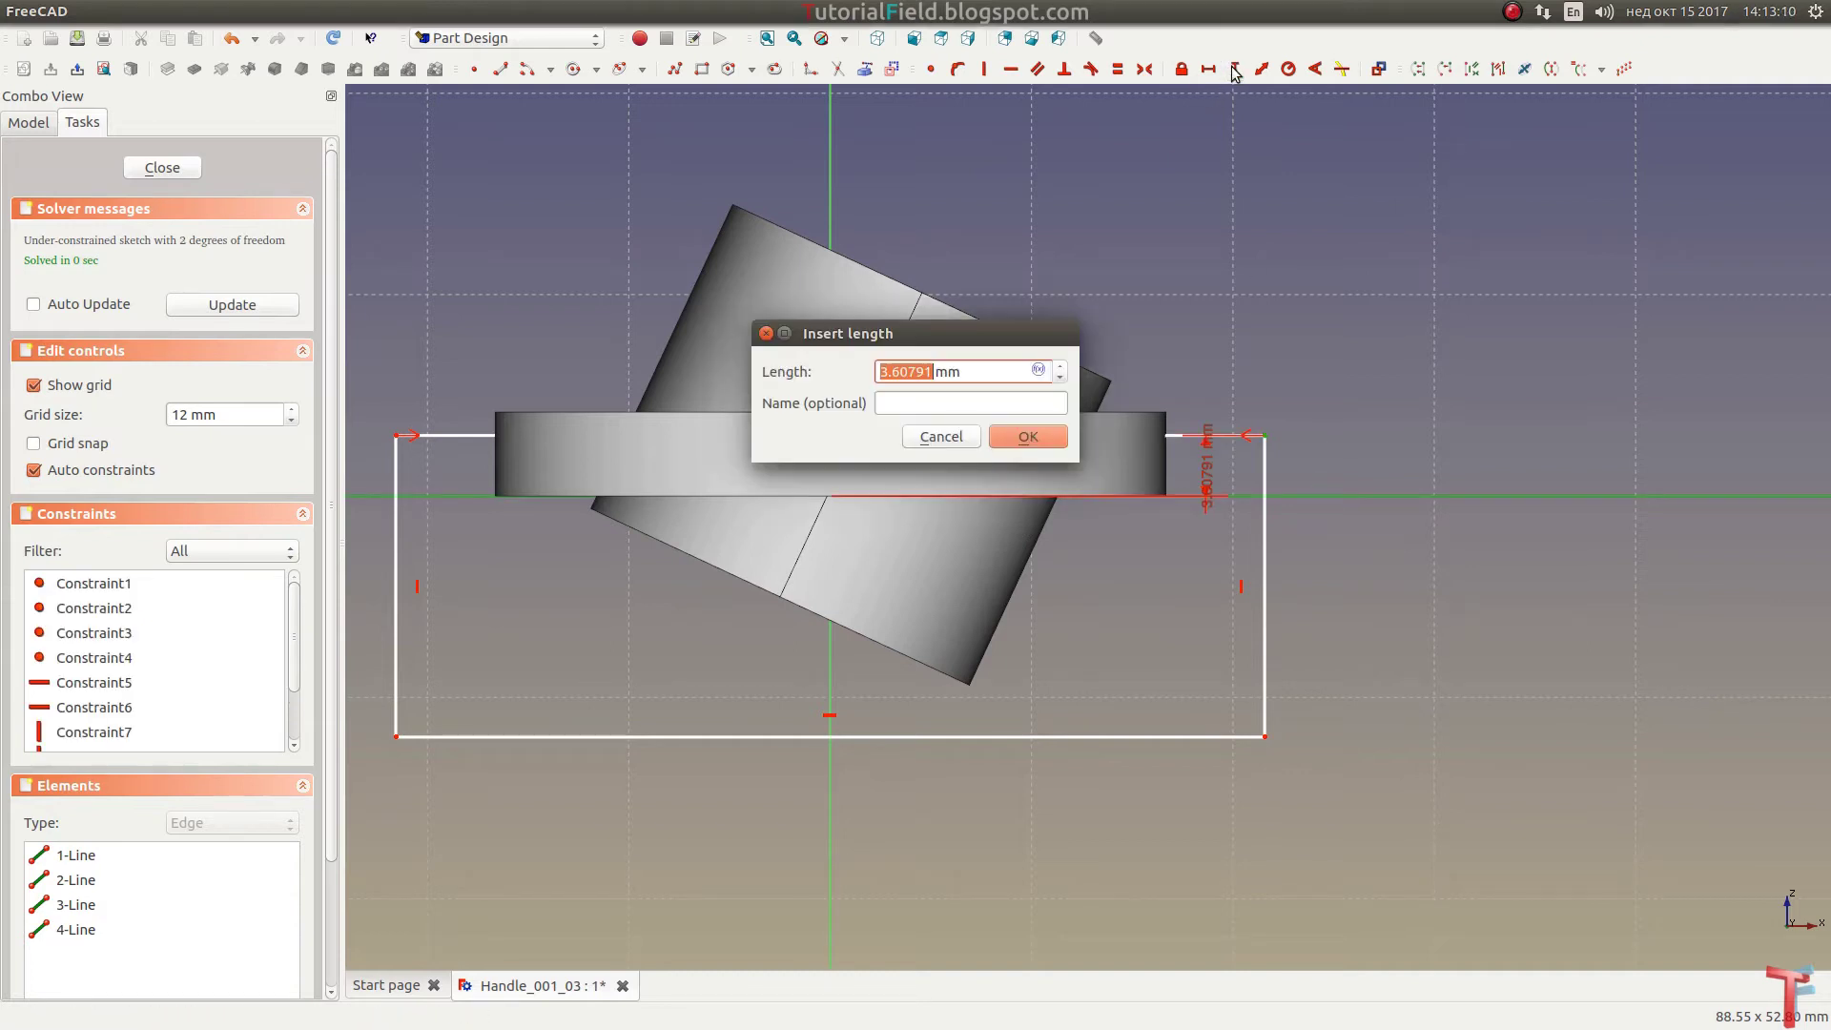
text(5)
key(Return)
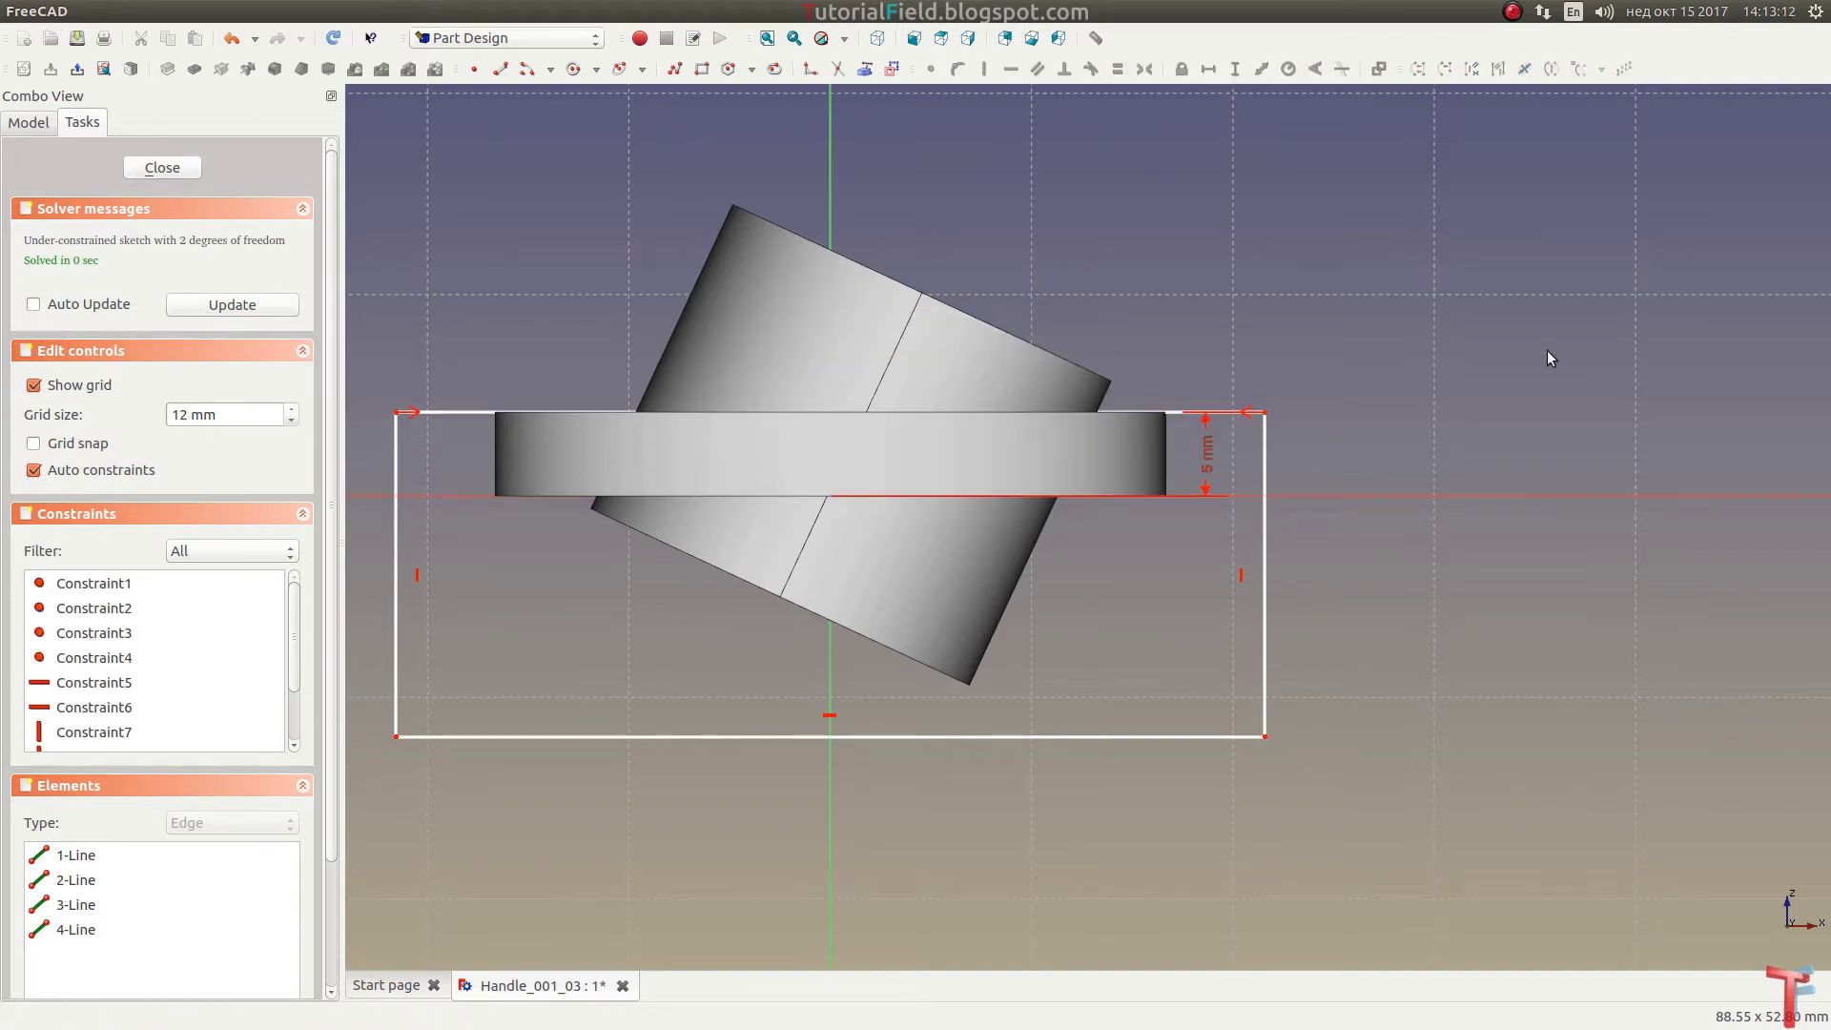
Step: Constrain the rectangle's height to 20 mm
click(1266, 736)
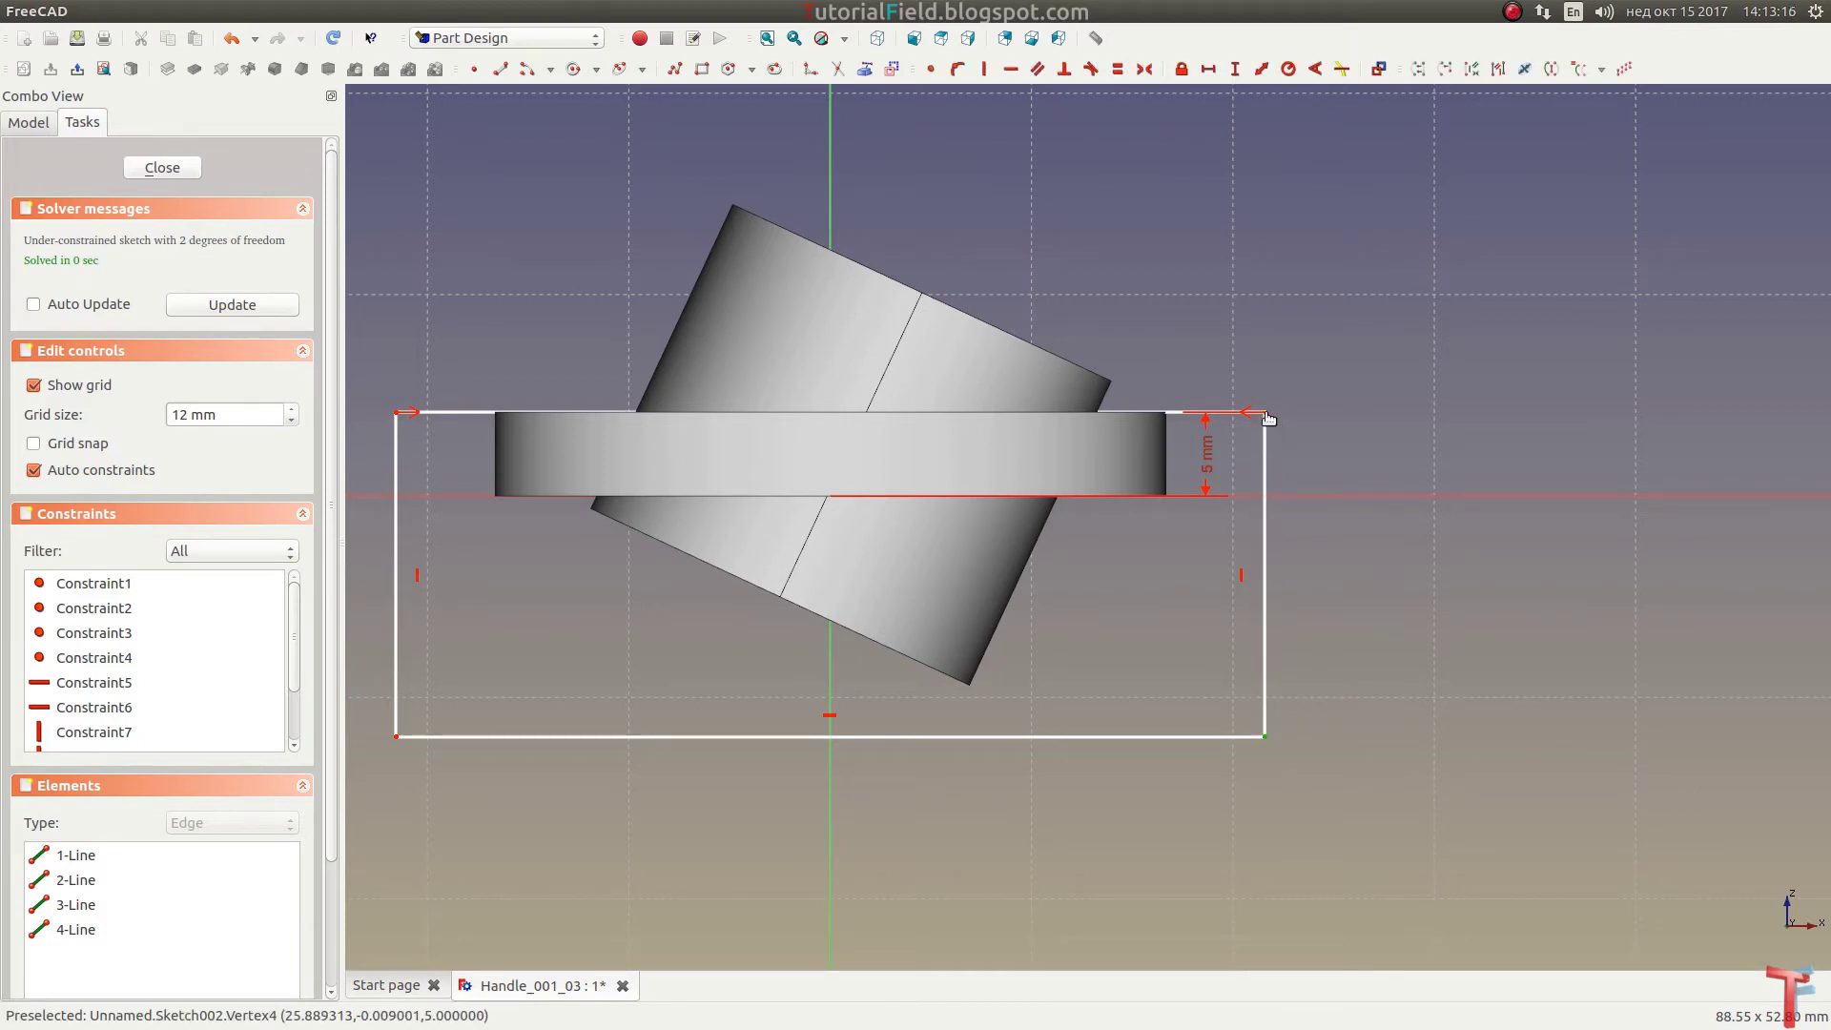
click(1235, 68)
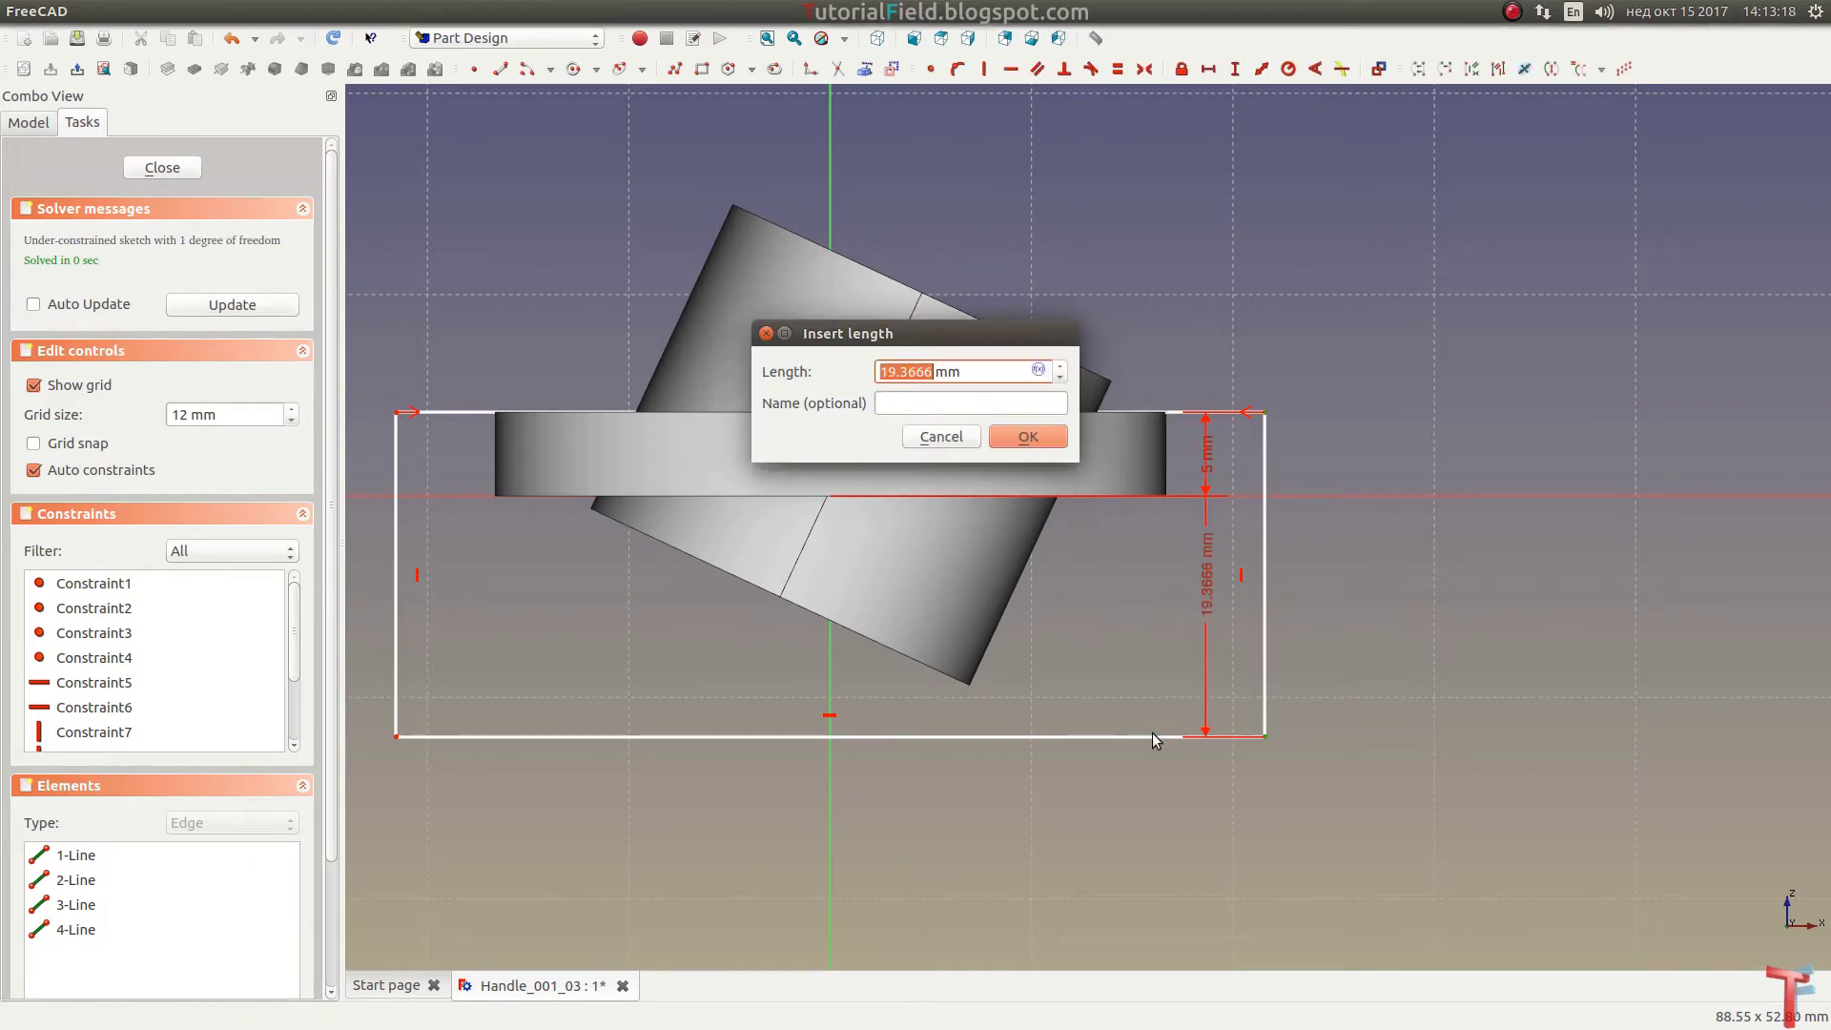
text(20)
click(1020, 446)
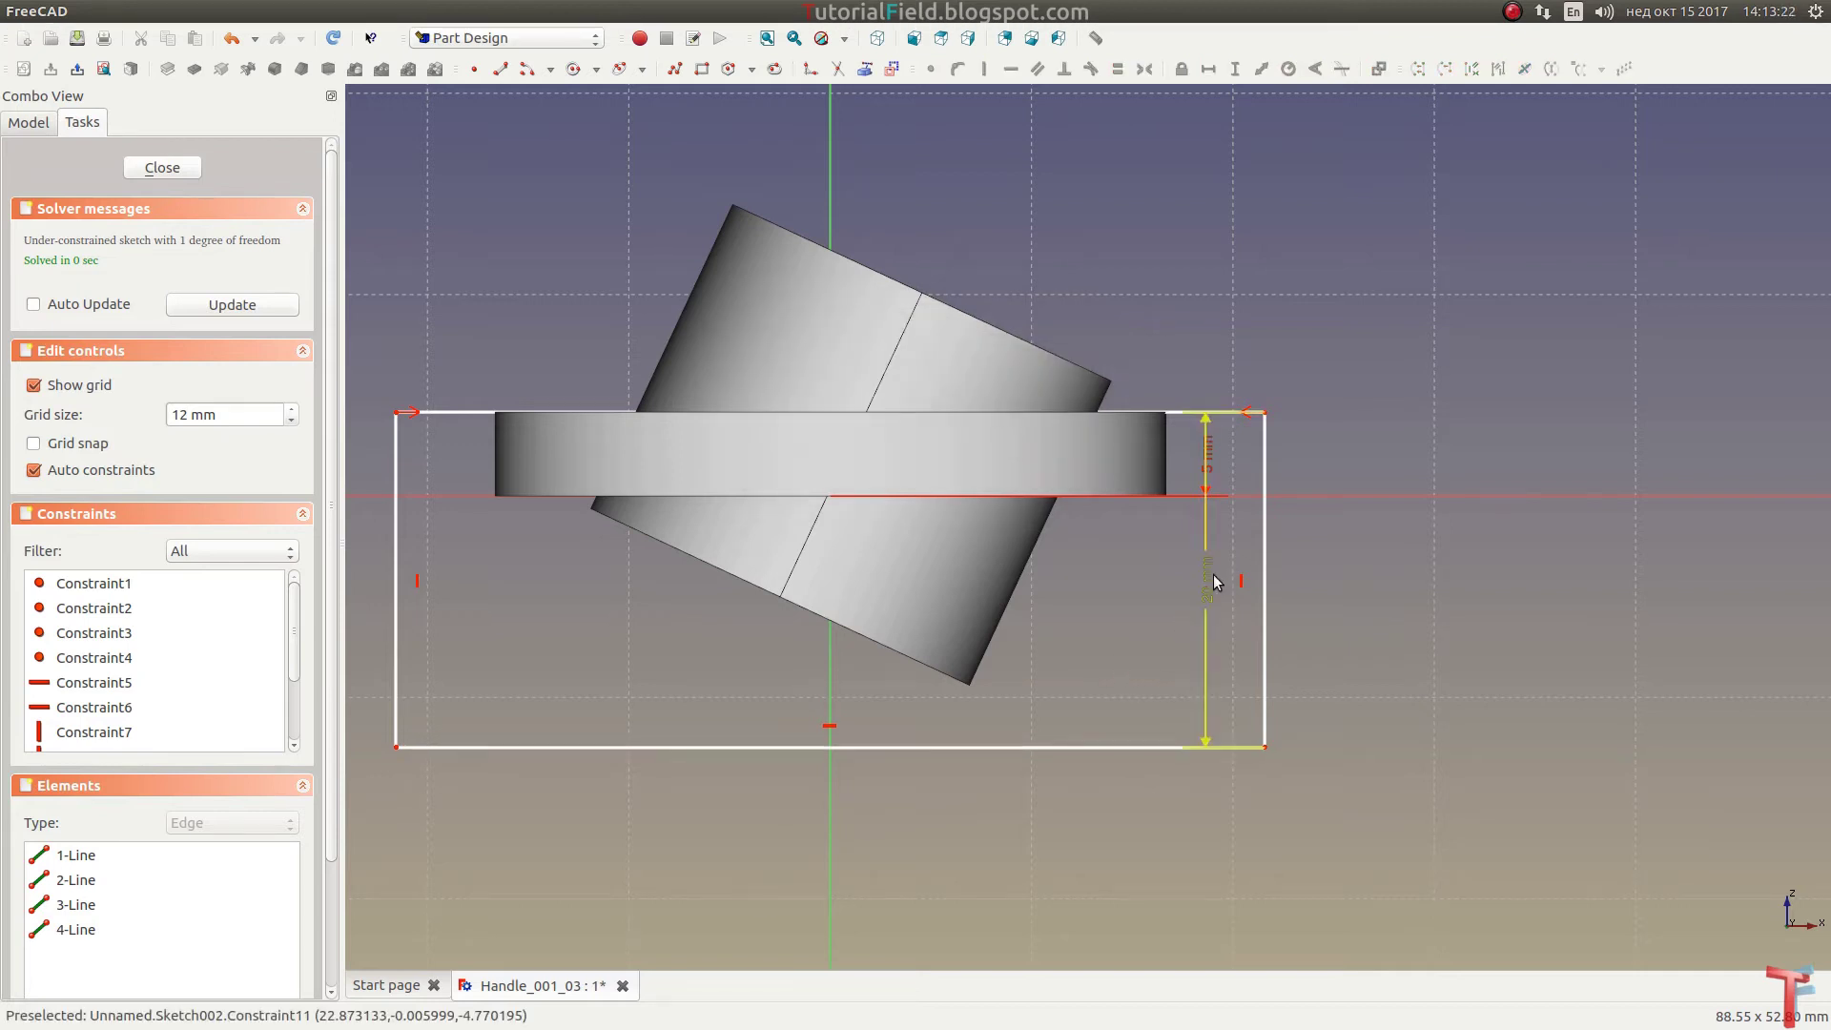
drag(1207, 578, 1314, 580)
Step: Constrain the rectangle's width to 50 mm and close the sketch
click(1068, 750)
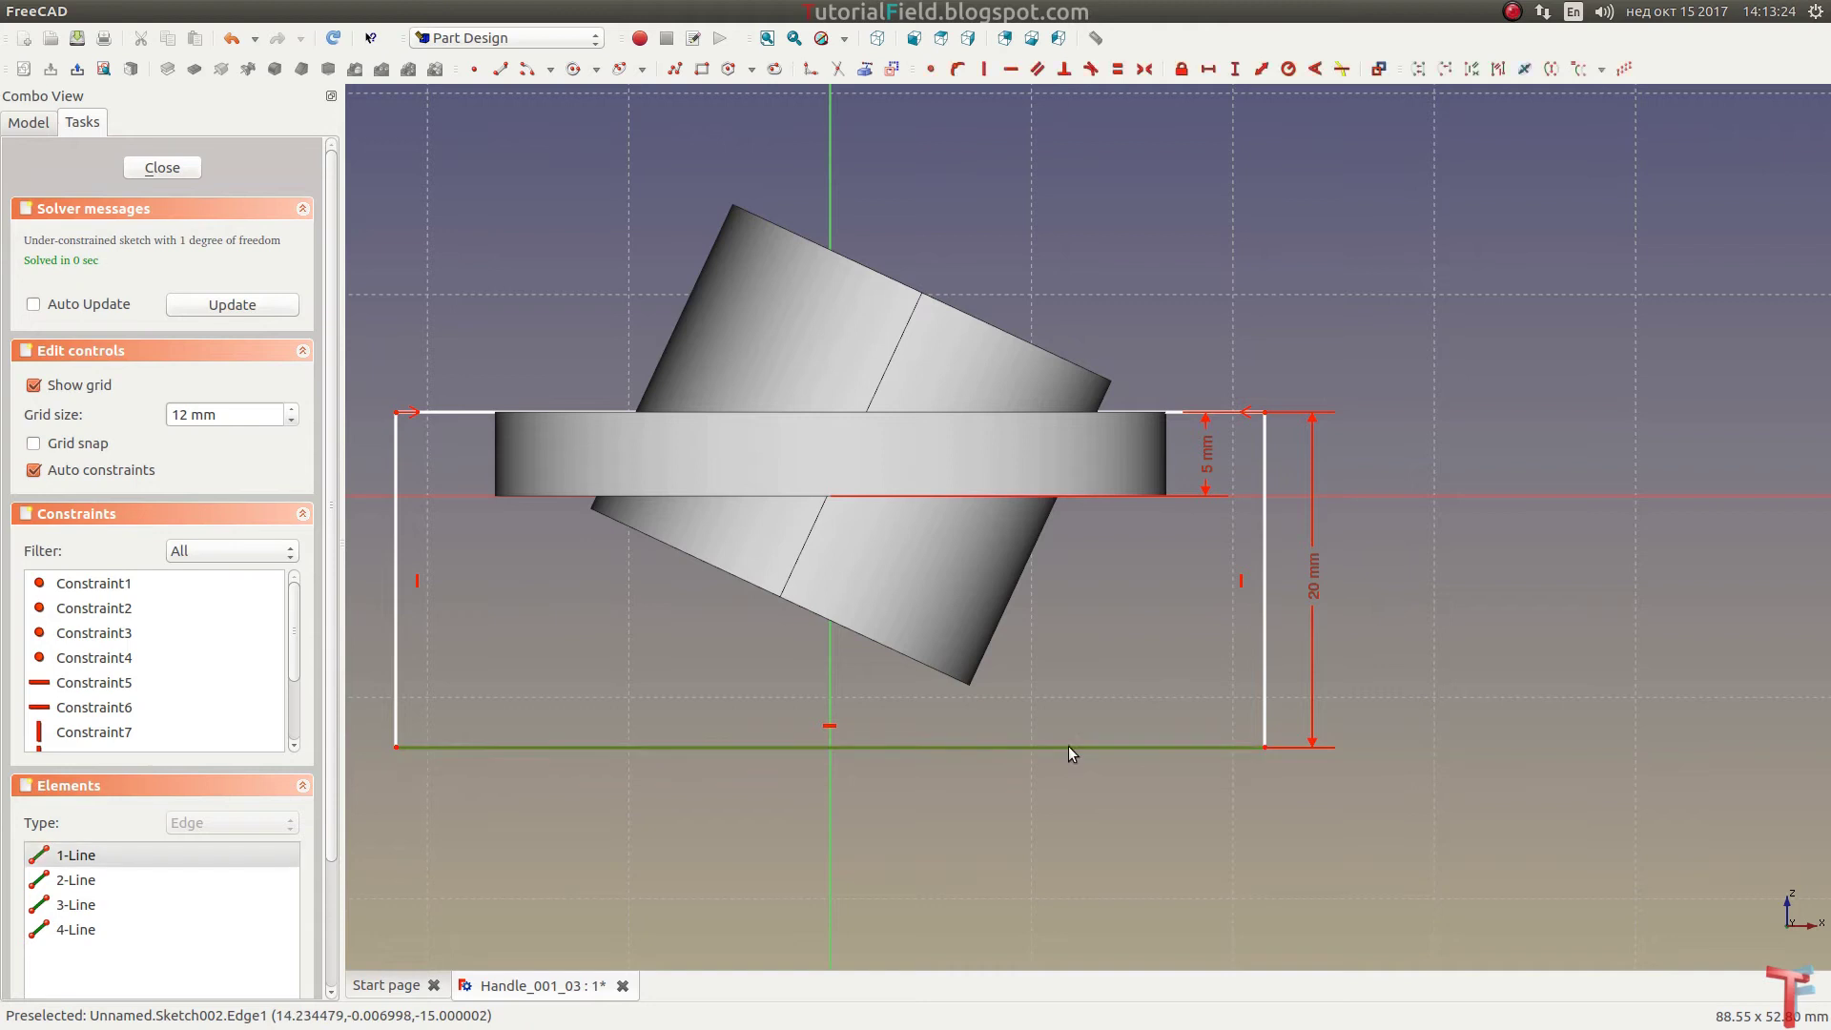
click(1210, 69)
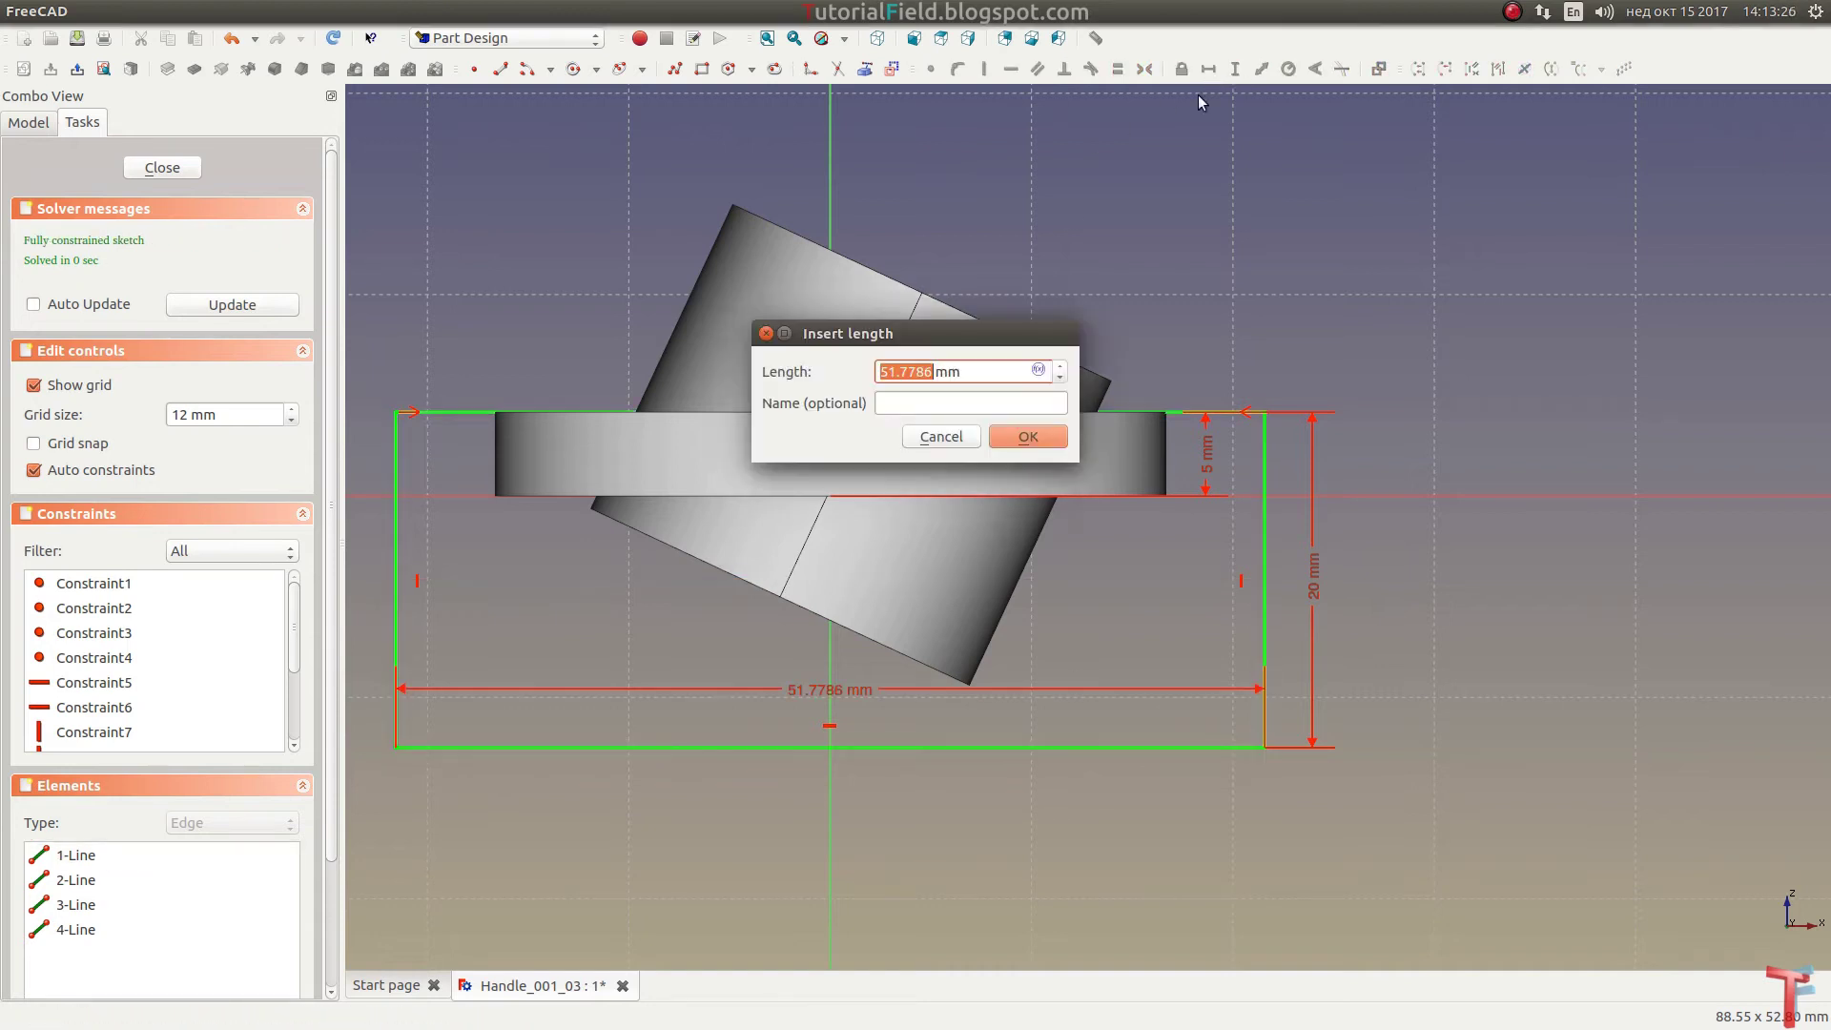
text(50)
key(Return)
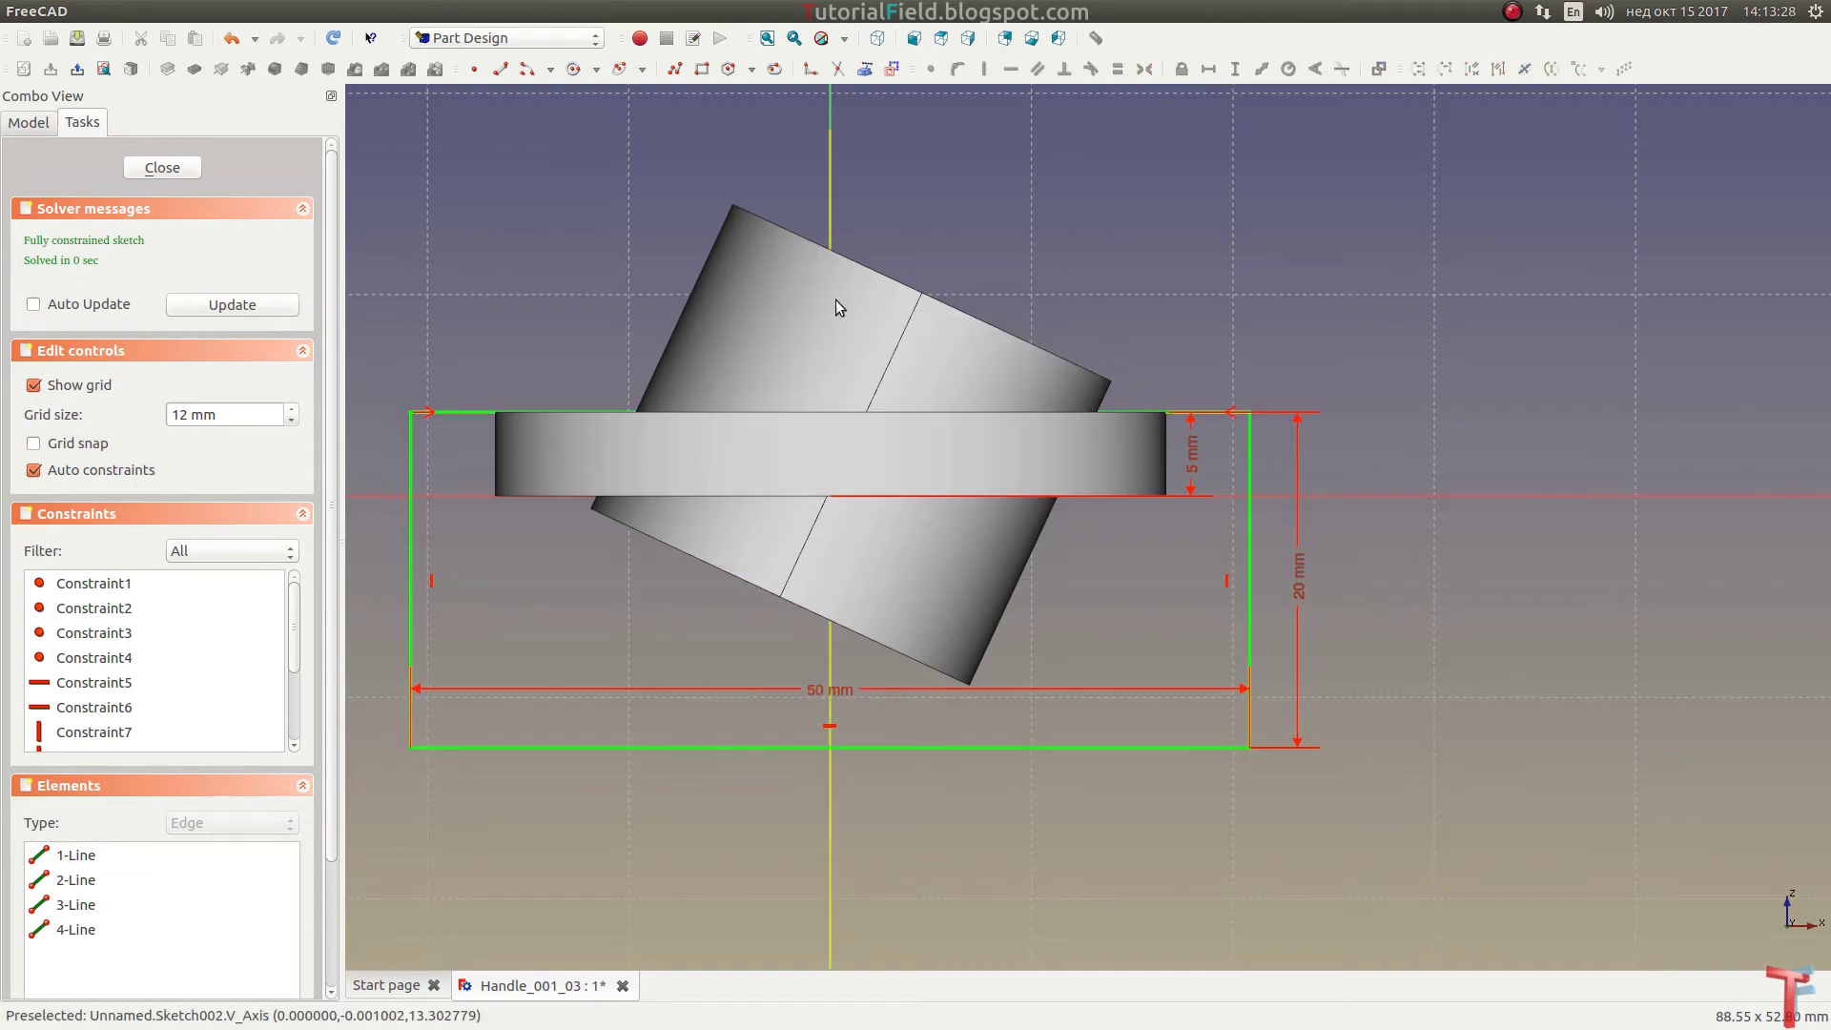
drag(837, 694, 858, 789)
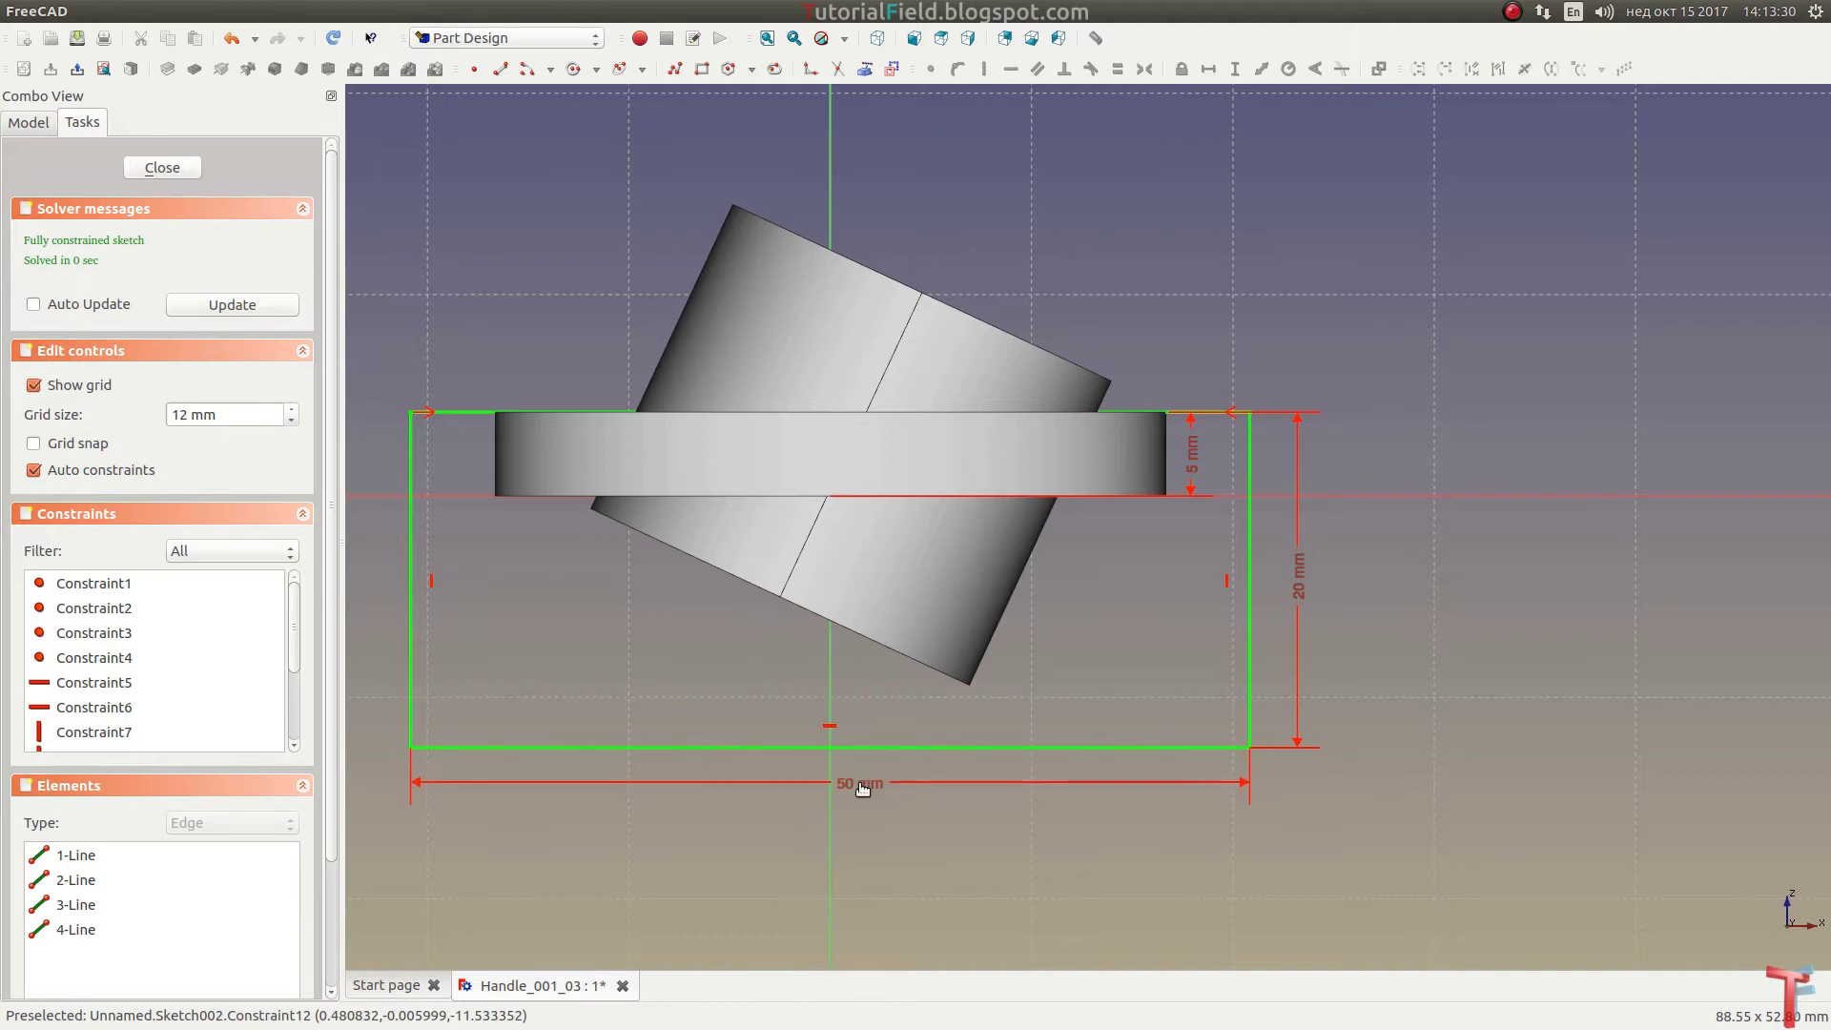
click(162, 167)
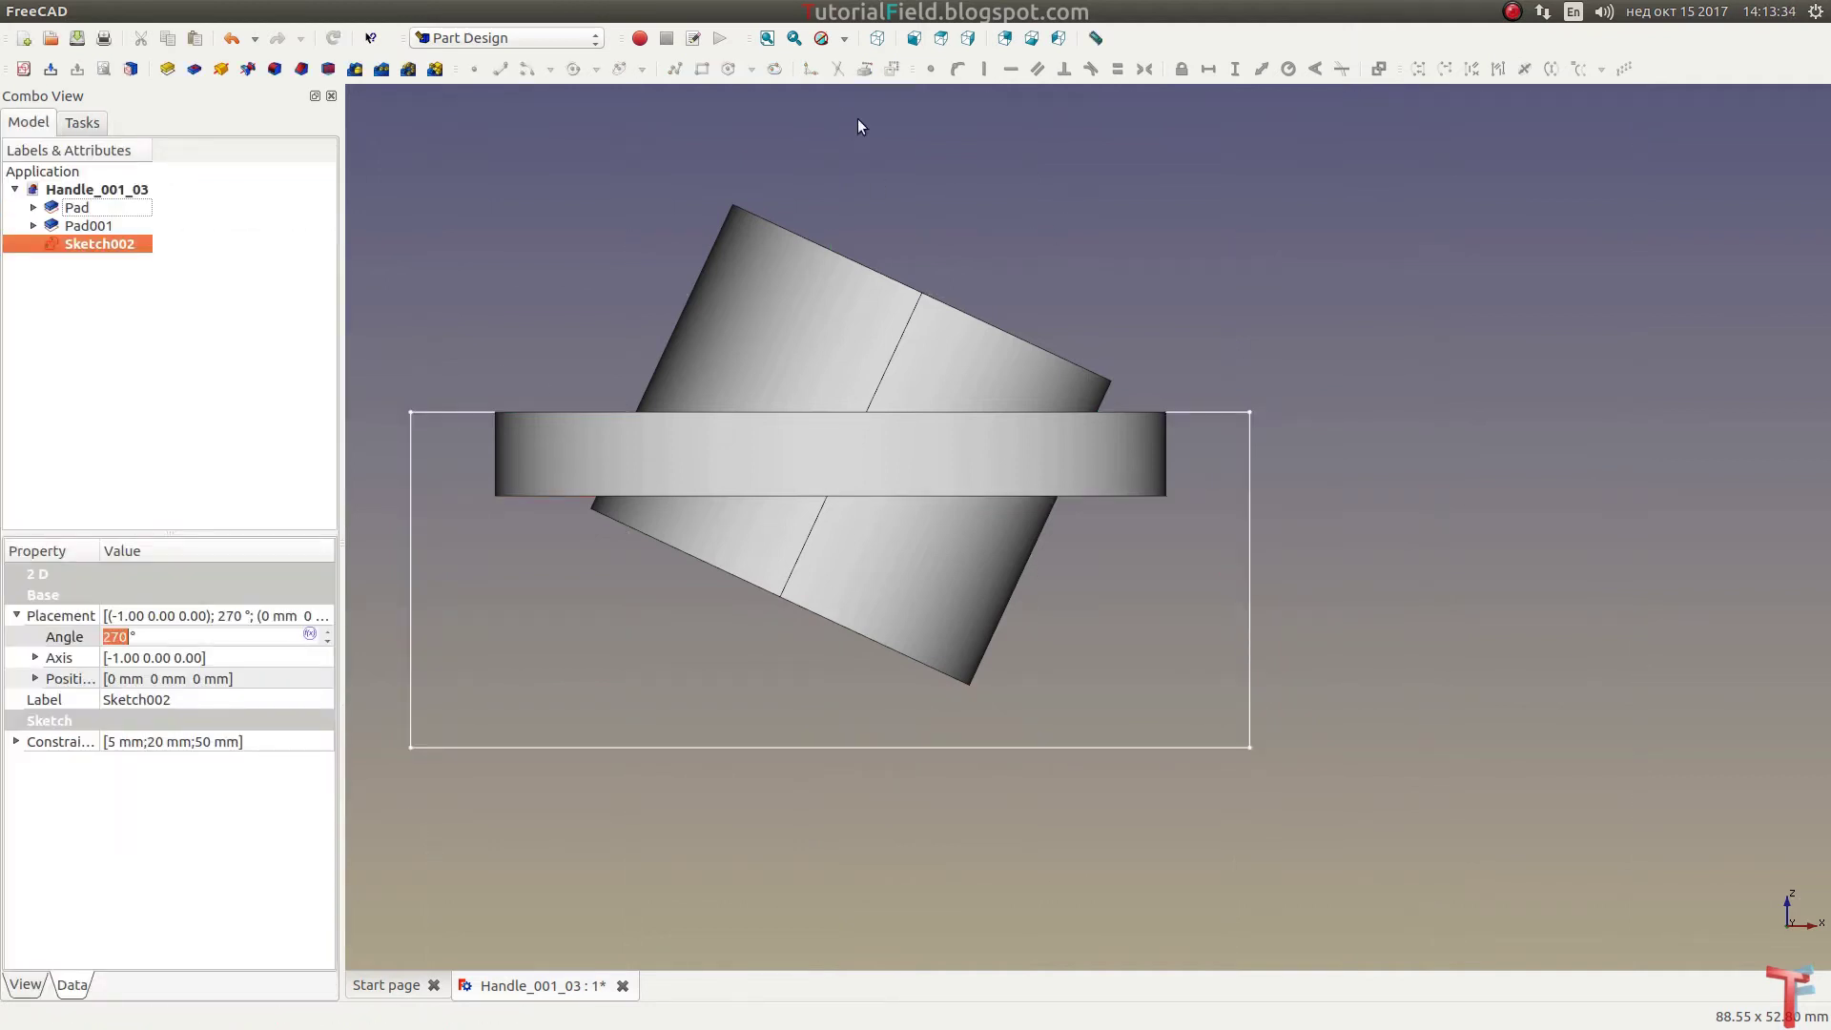
Step: Pad Sketch002 symmetric to its plane, raising the length toward 35 mm
click(877, 38)
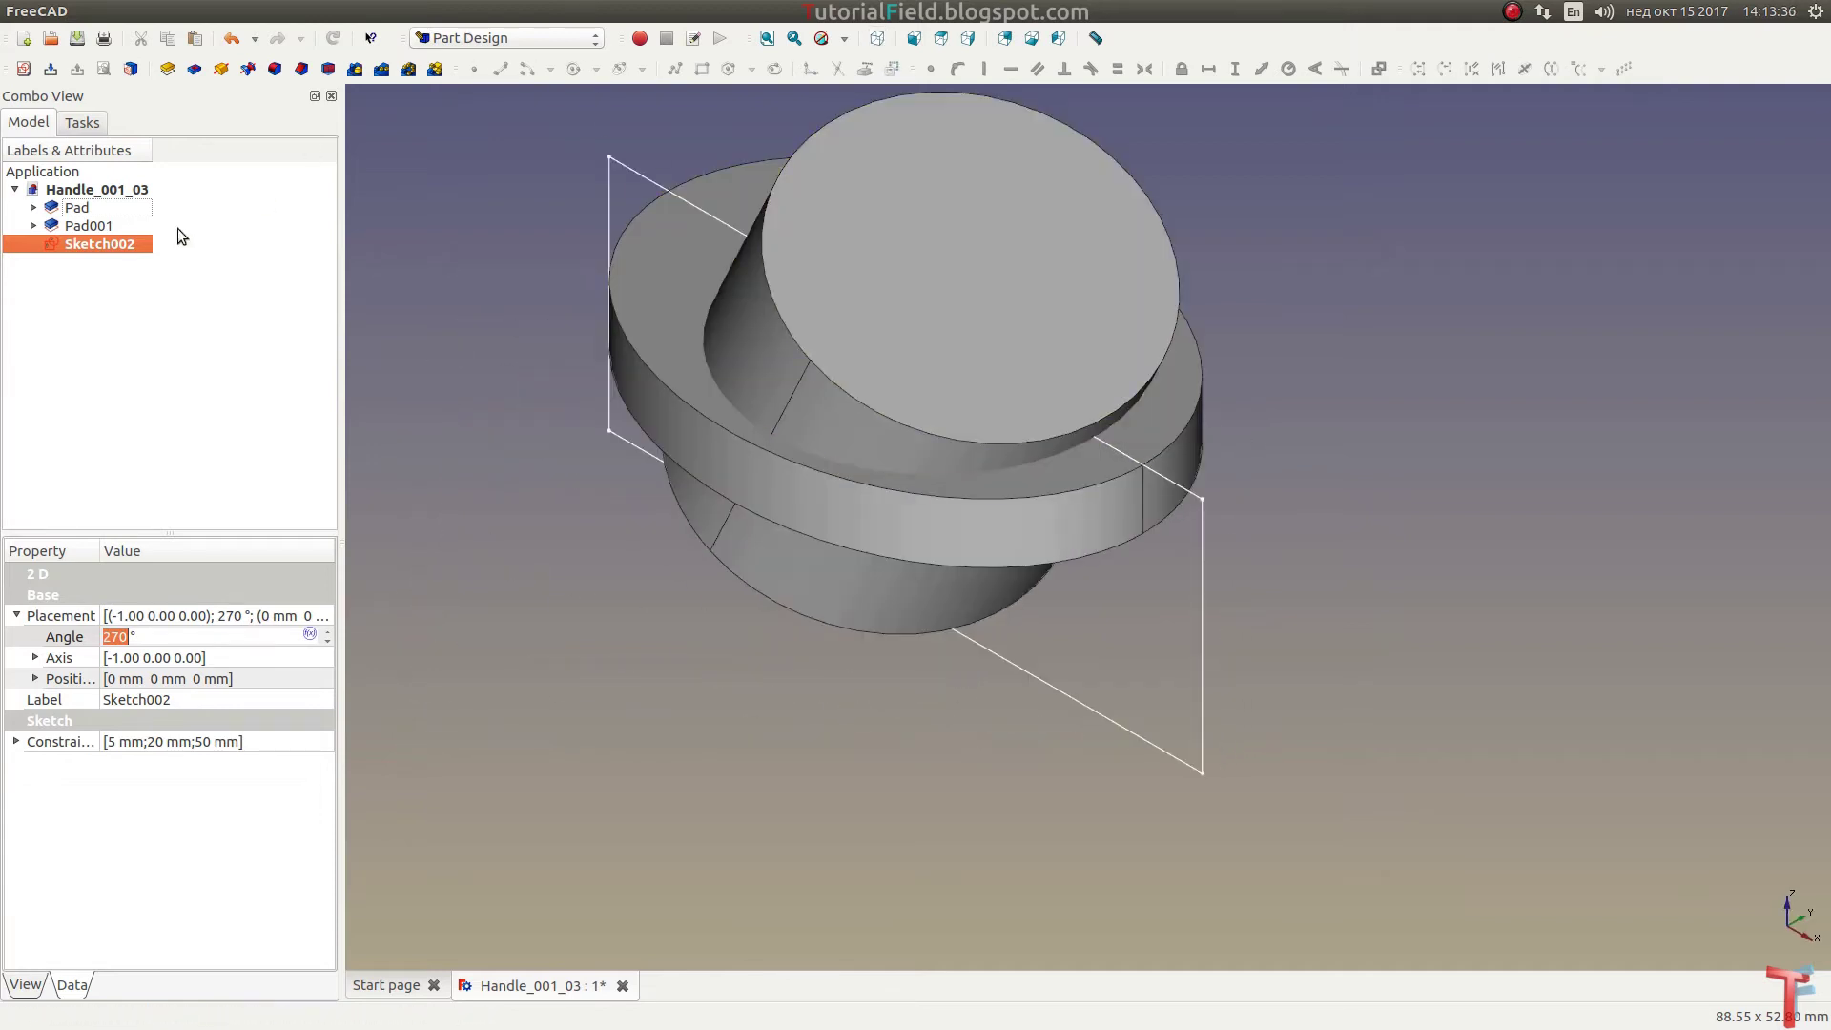
click(167, 69)
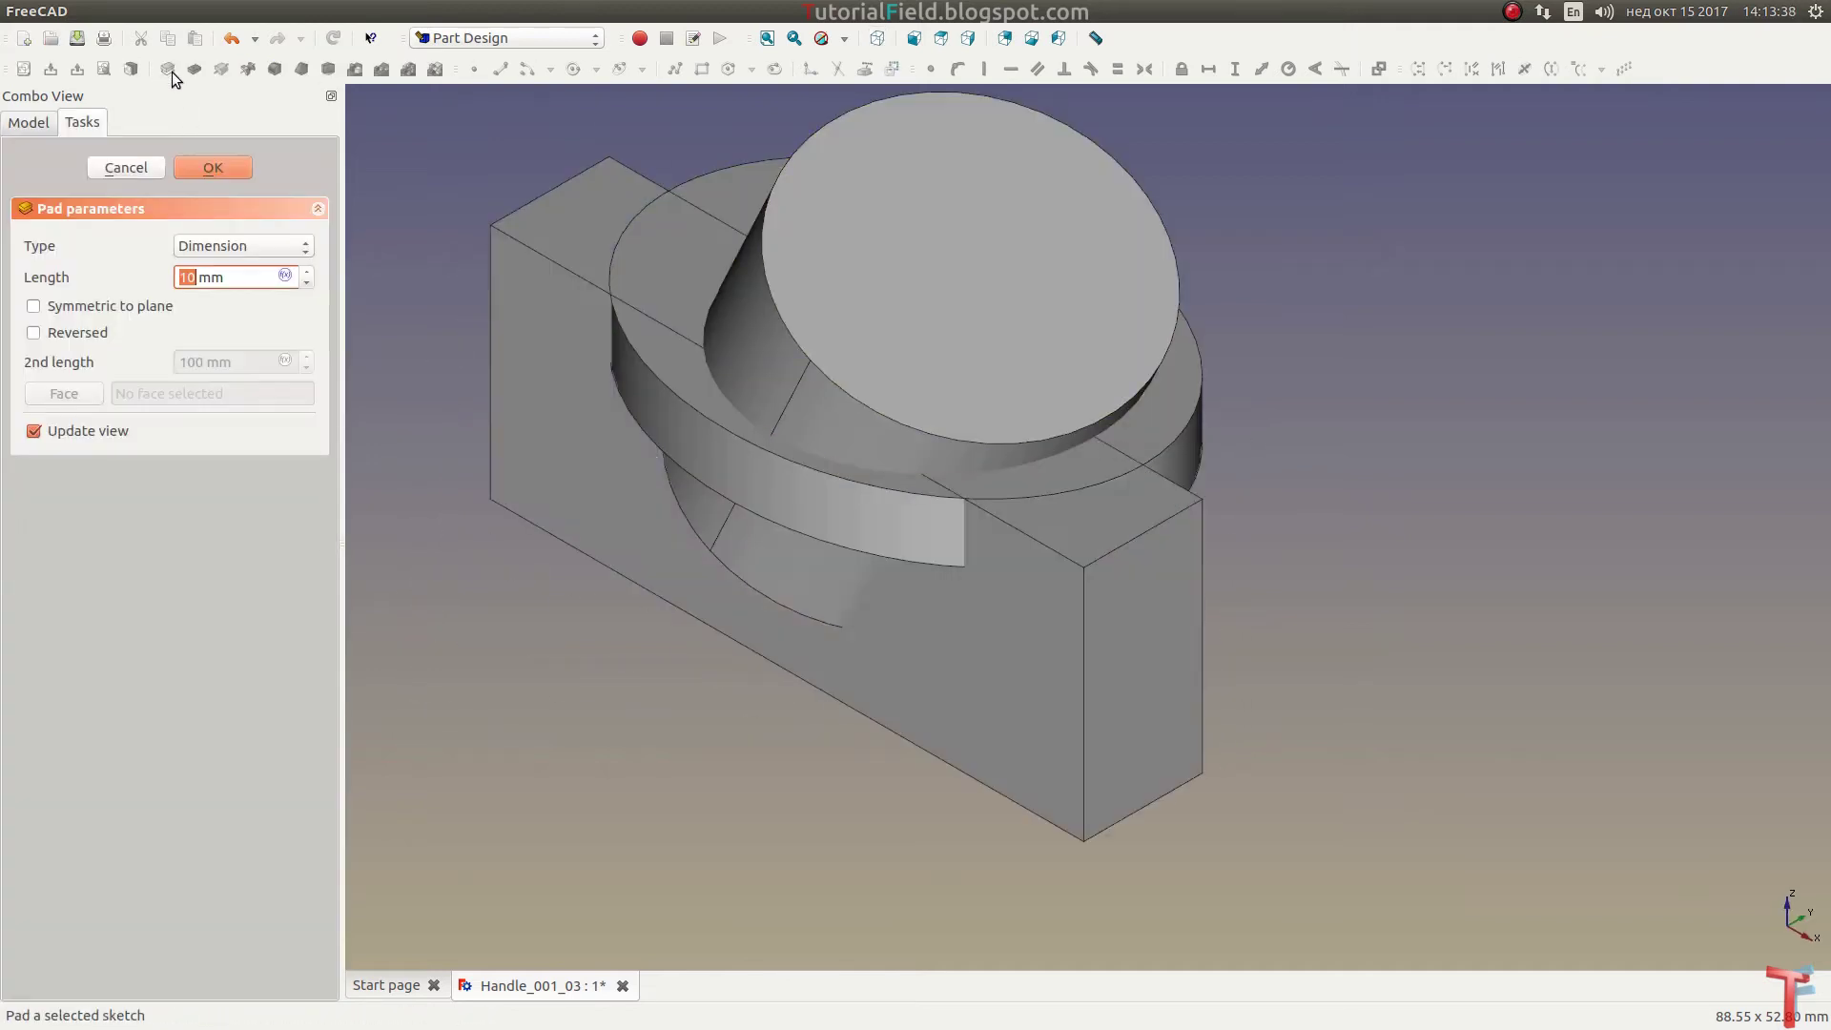
click(109, 307)
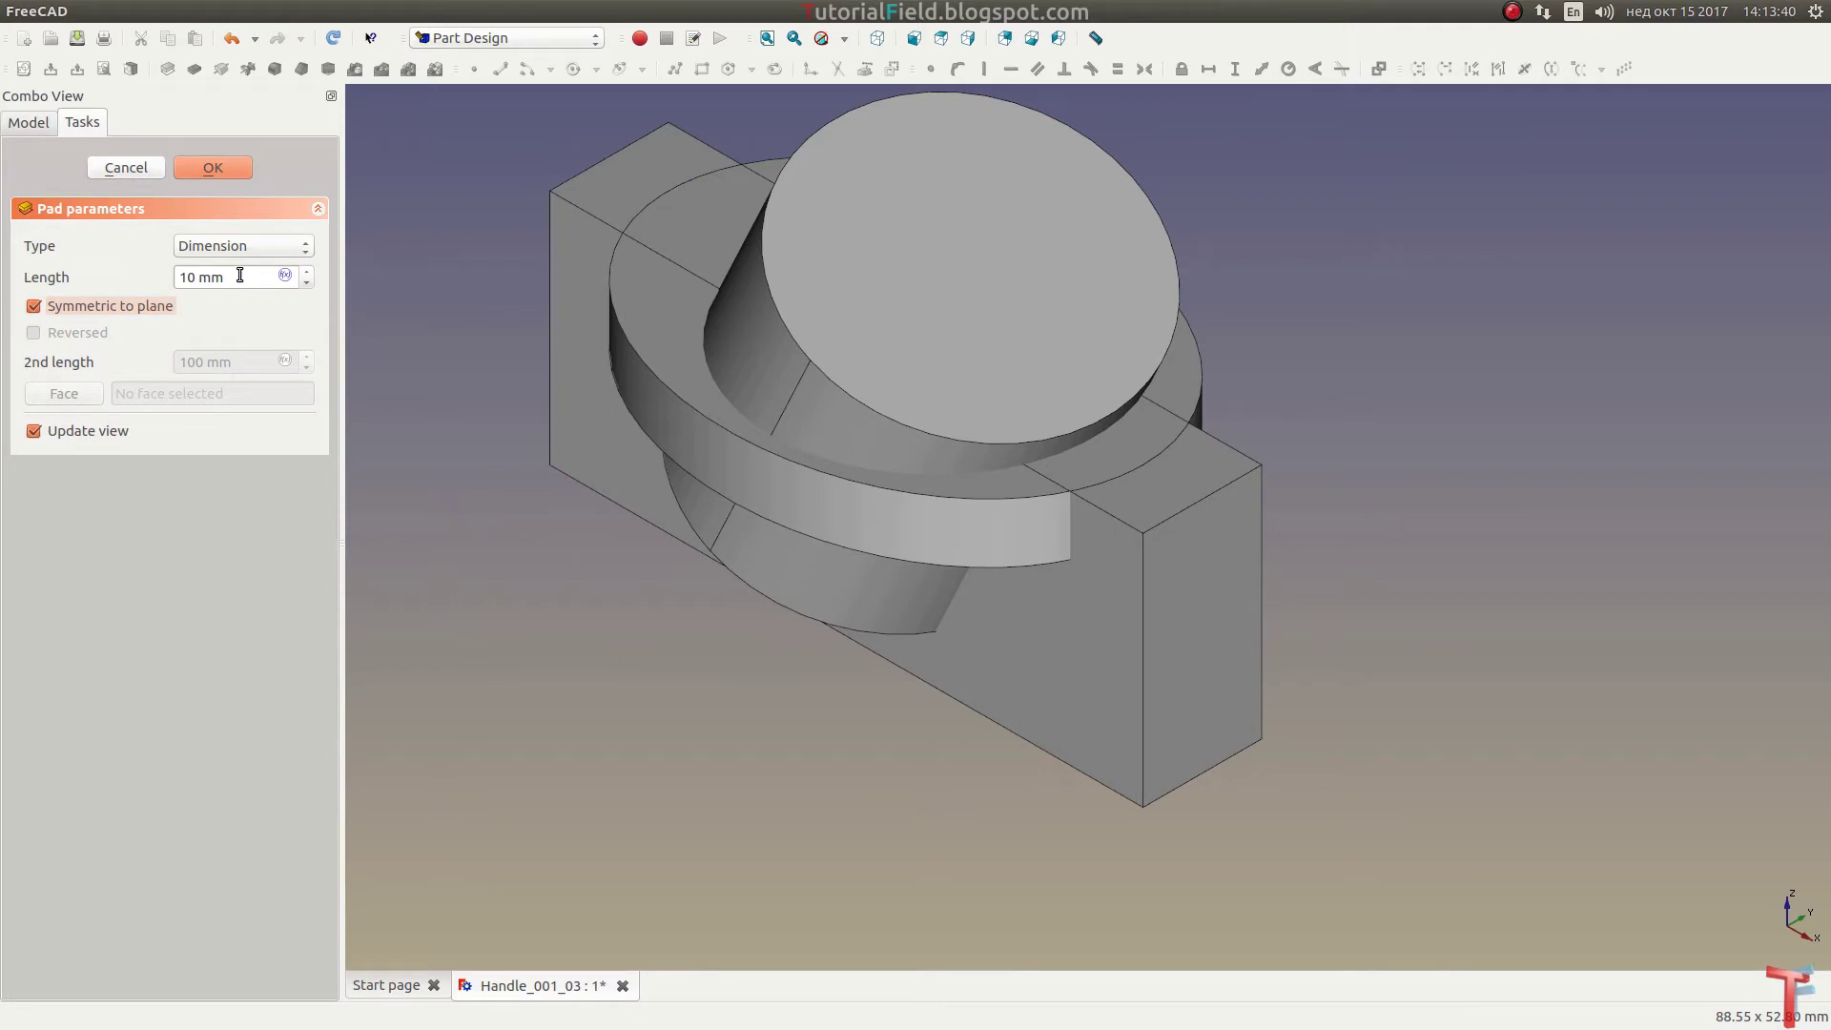
scroll(239, 276, up, 10)
scroll(239, 276, up, 10)
scroll(240, 277, up, 5)
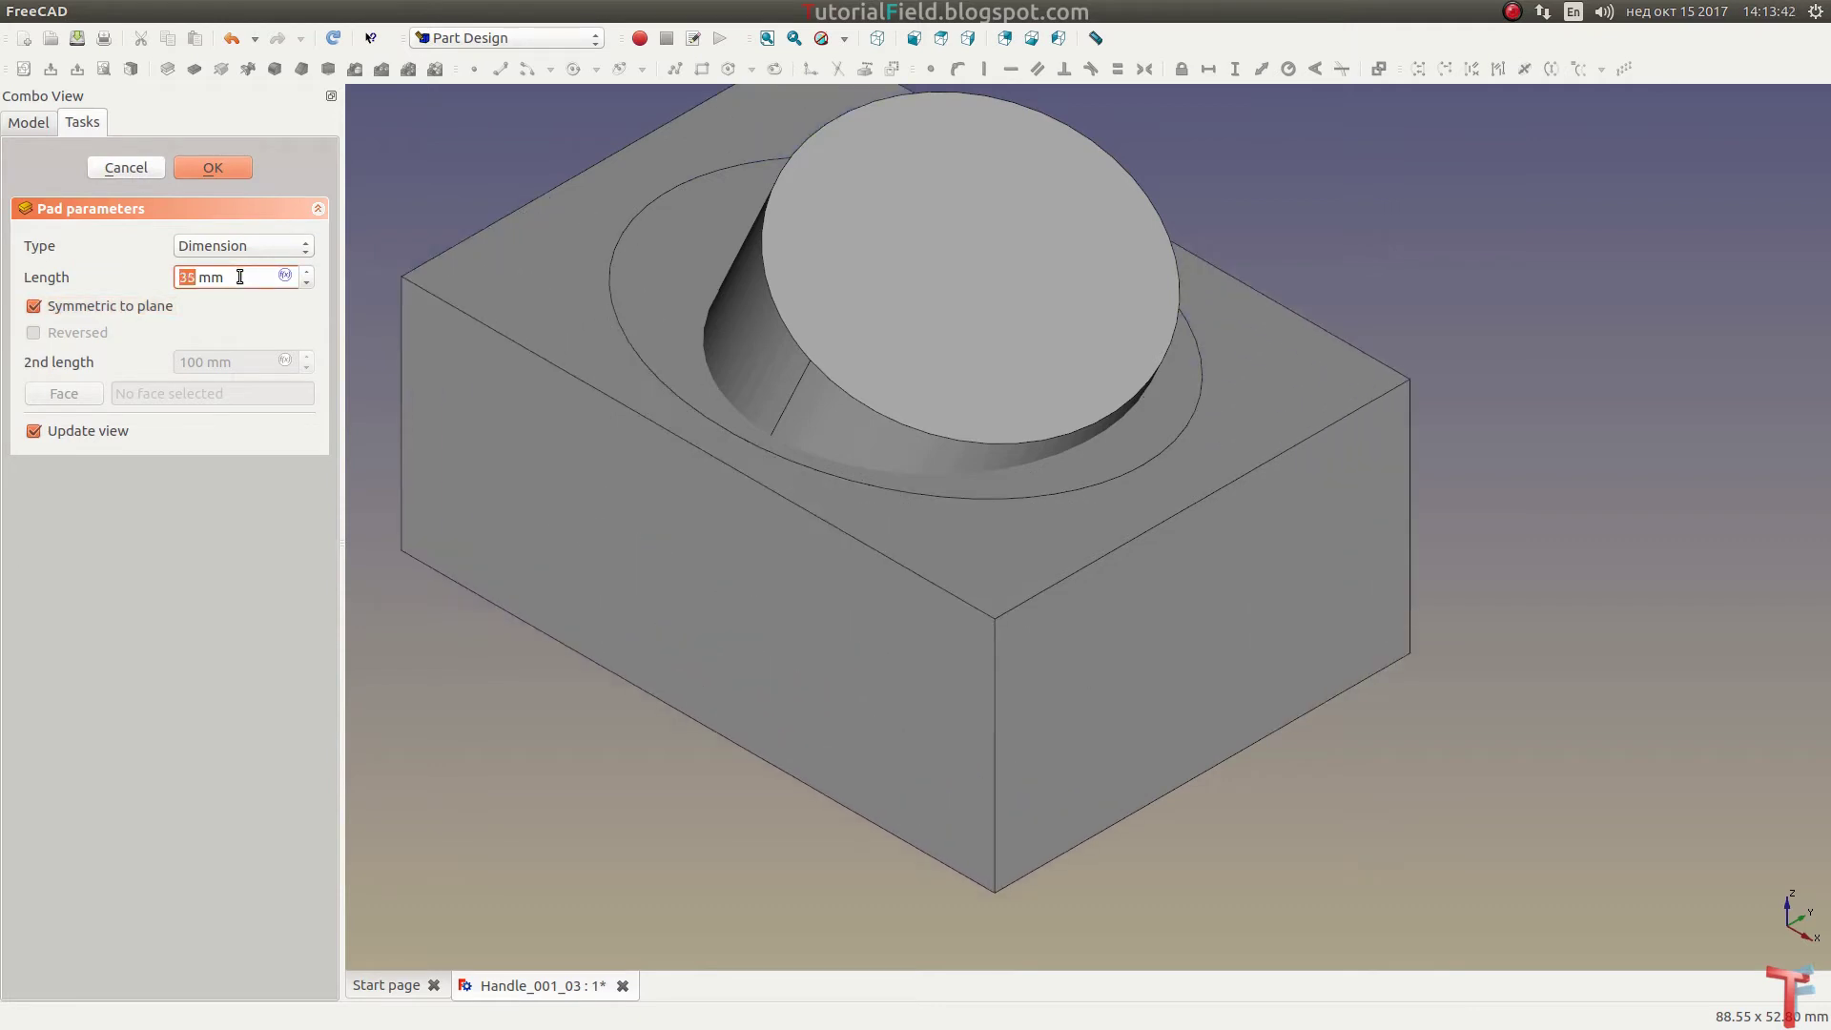
Step: Accept the 35 mm block, then cut Pad002 from Pad001 in the Part workbench
click(214, 166)
click(106, 227)
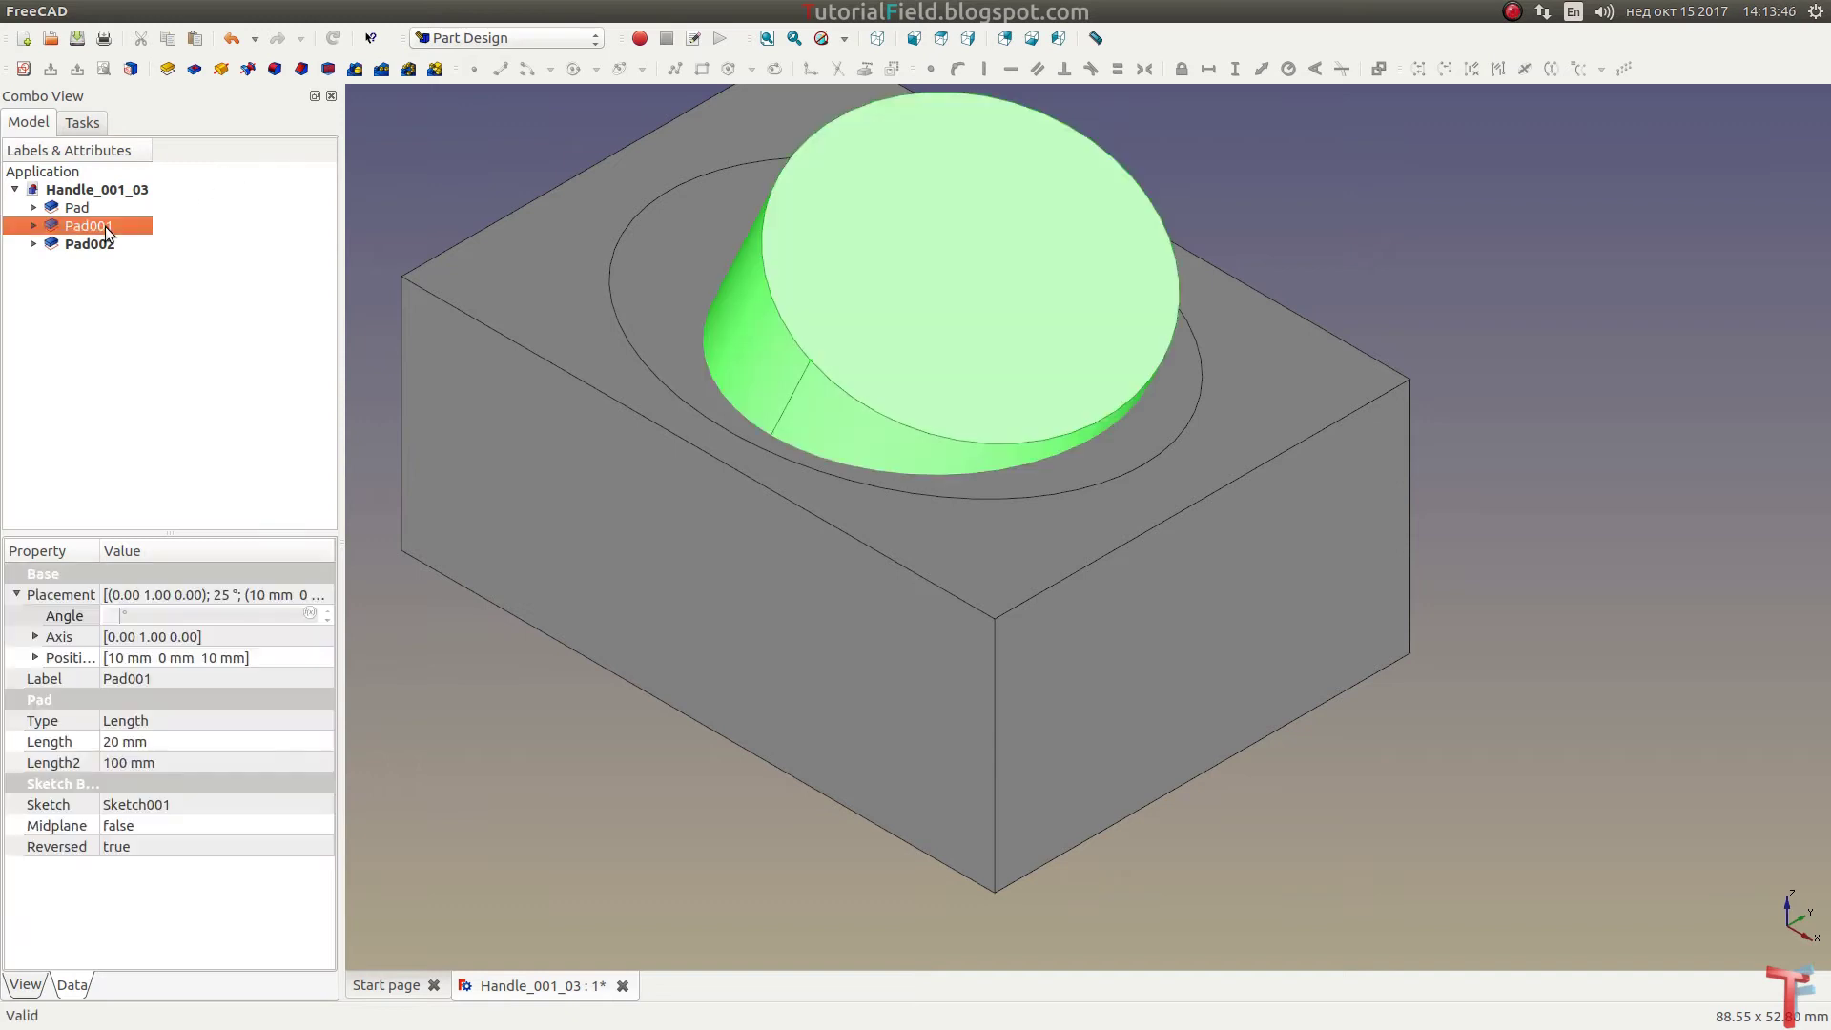
ctrl+click(103, 246)
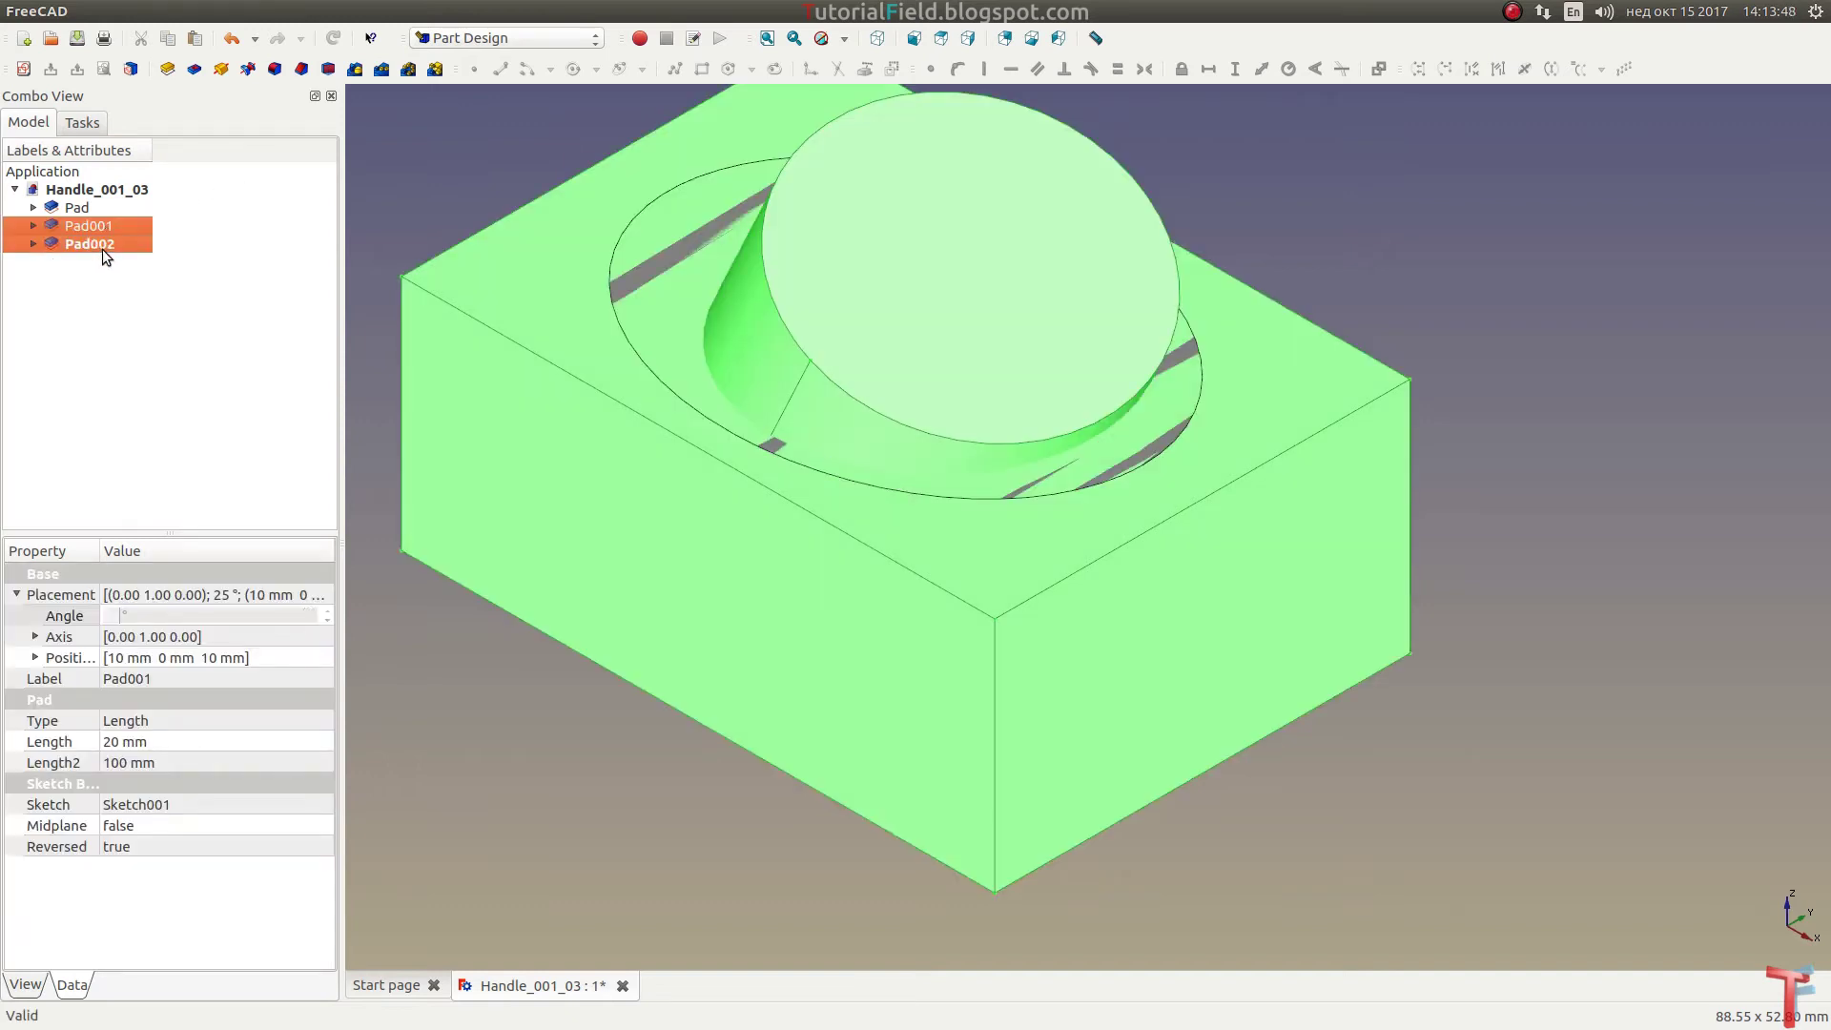
click(477, 36)
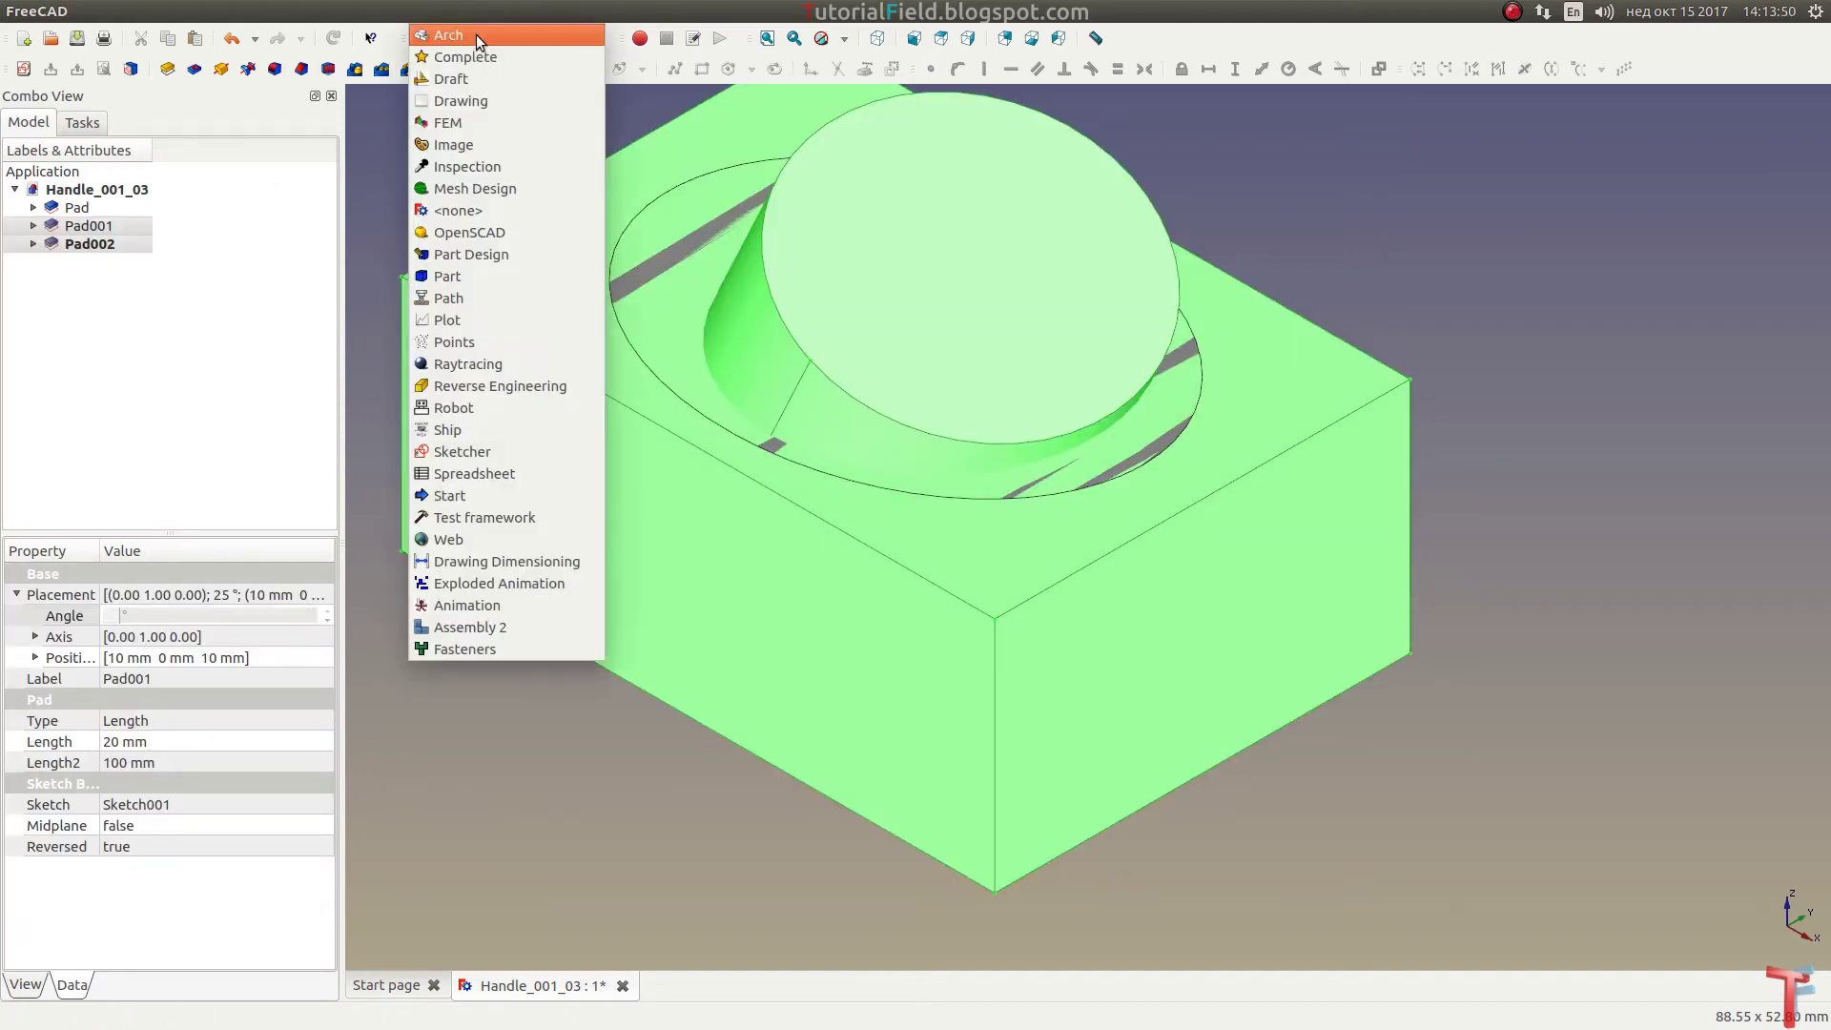
click(483, 277)
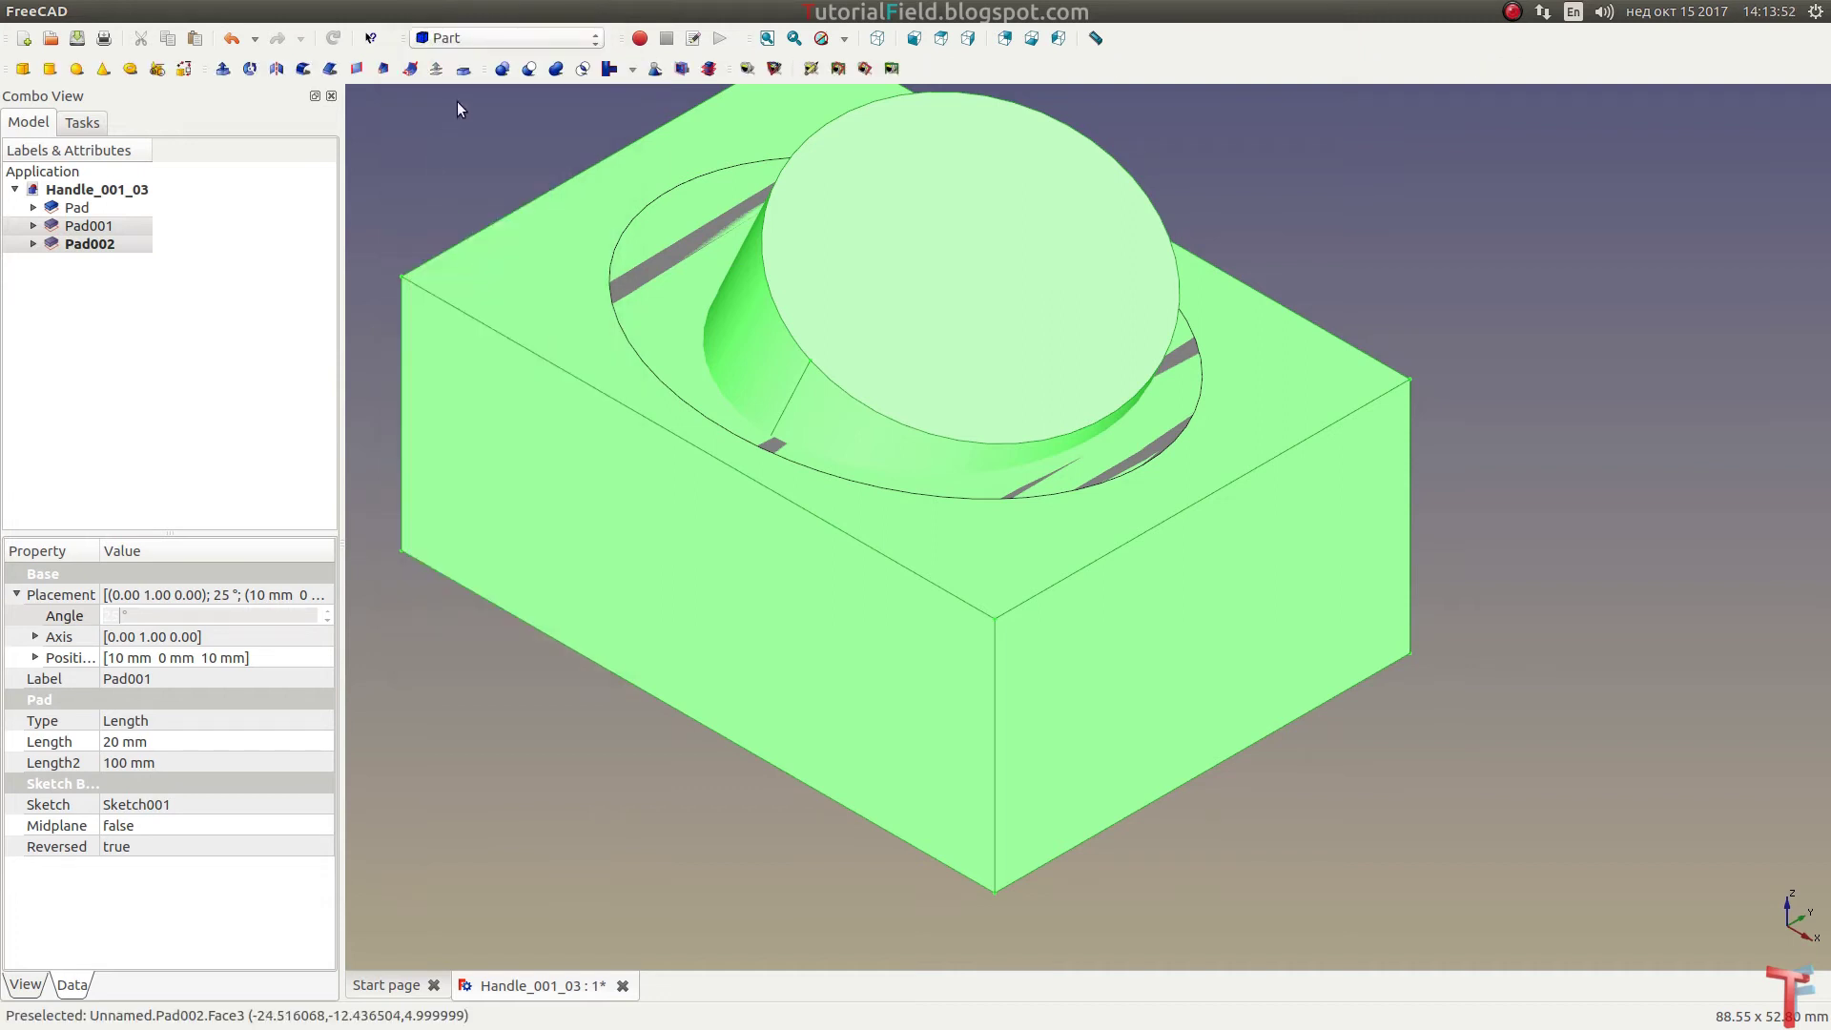
click(528, 68)
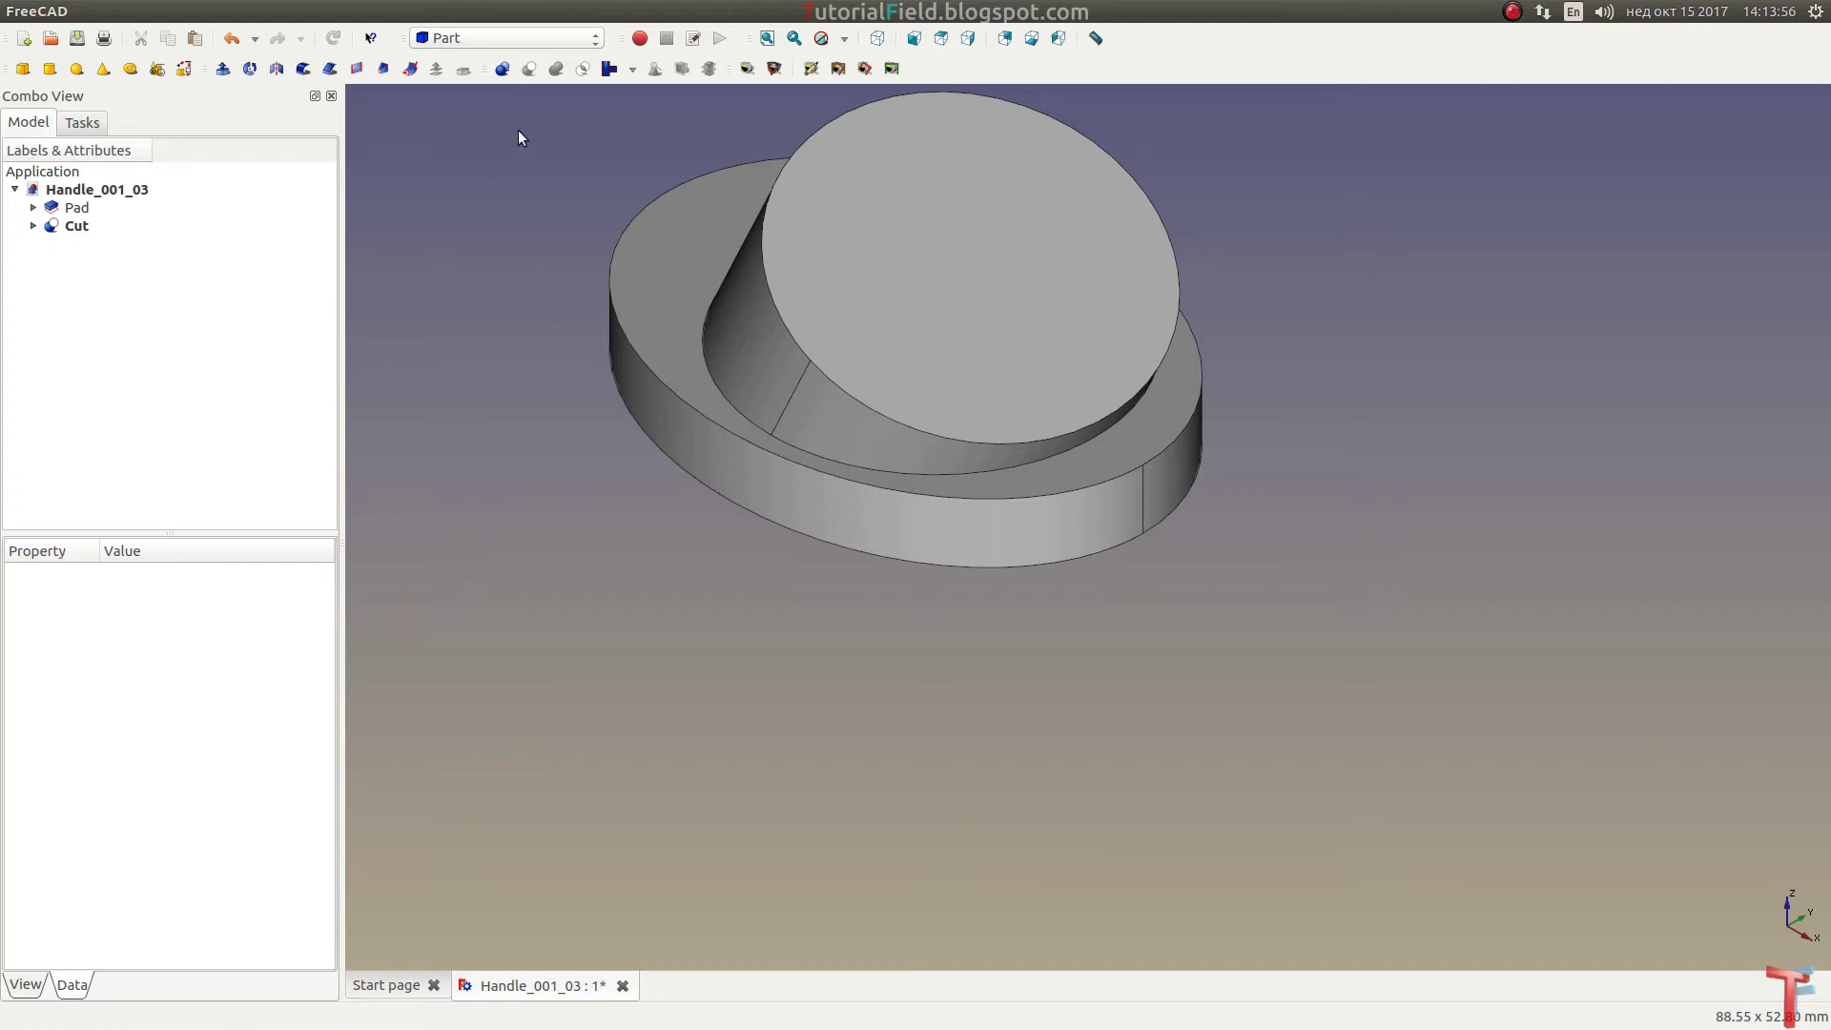
mouse_move(711, 534)
middle_down()
mouse_move(977, 490)
mouse_move(828, 551)
middle_up()
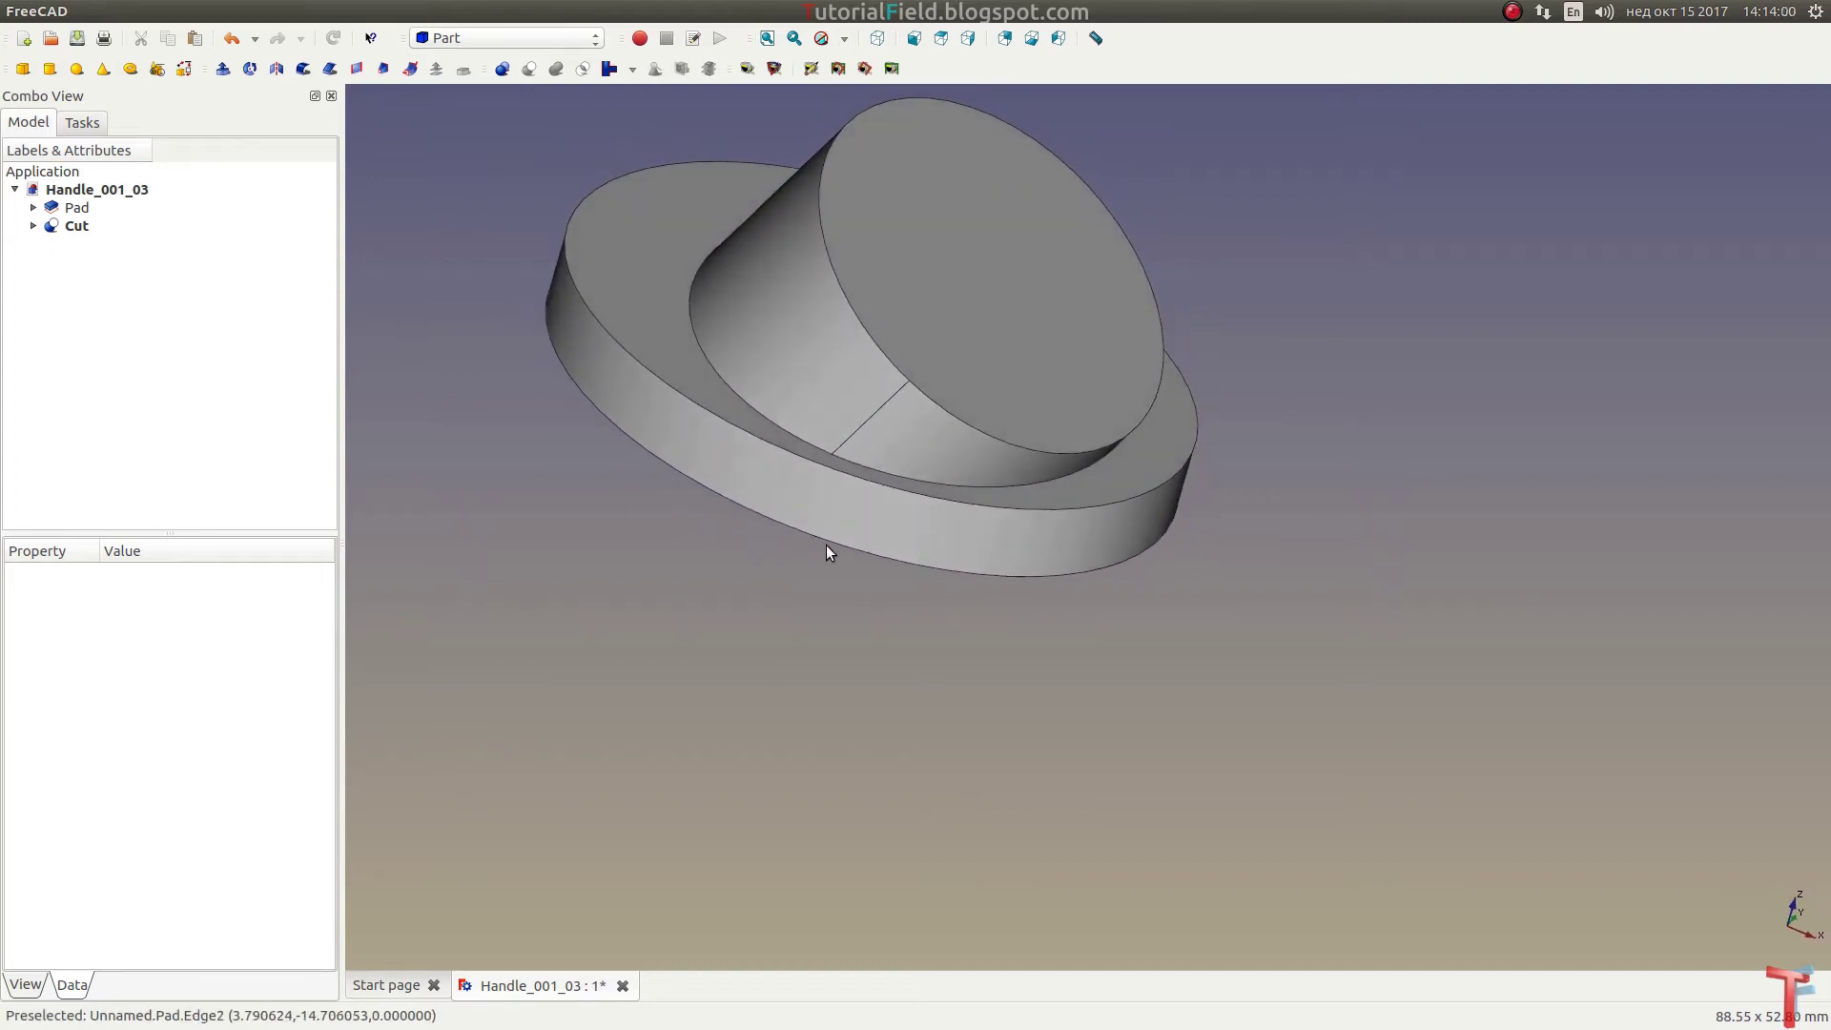
click(877, 38)
click(768, 38)
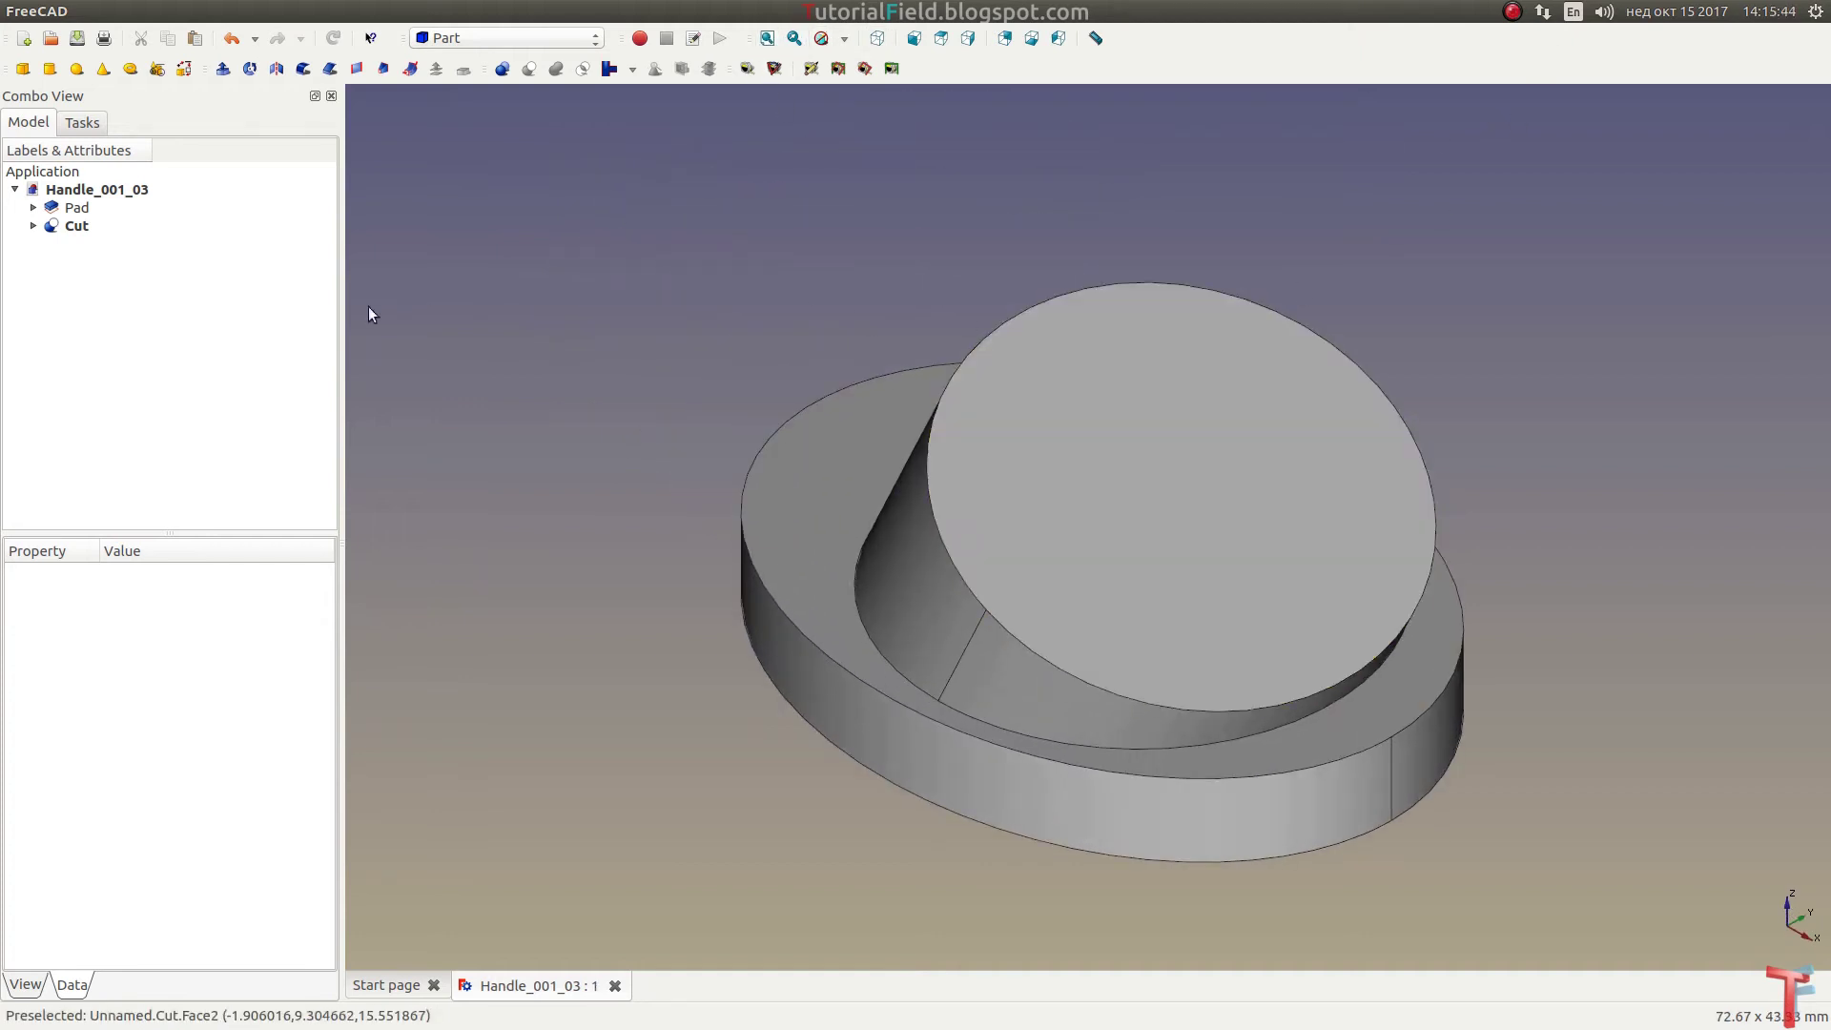
Step: Unite the Pad disc and the Cut with a Part Boolean Union into one Fusion
click(90, 211)
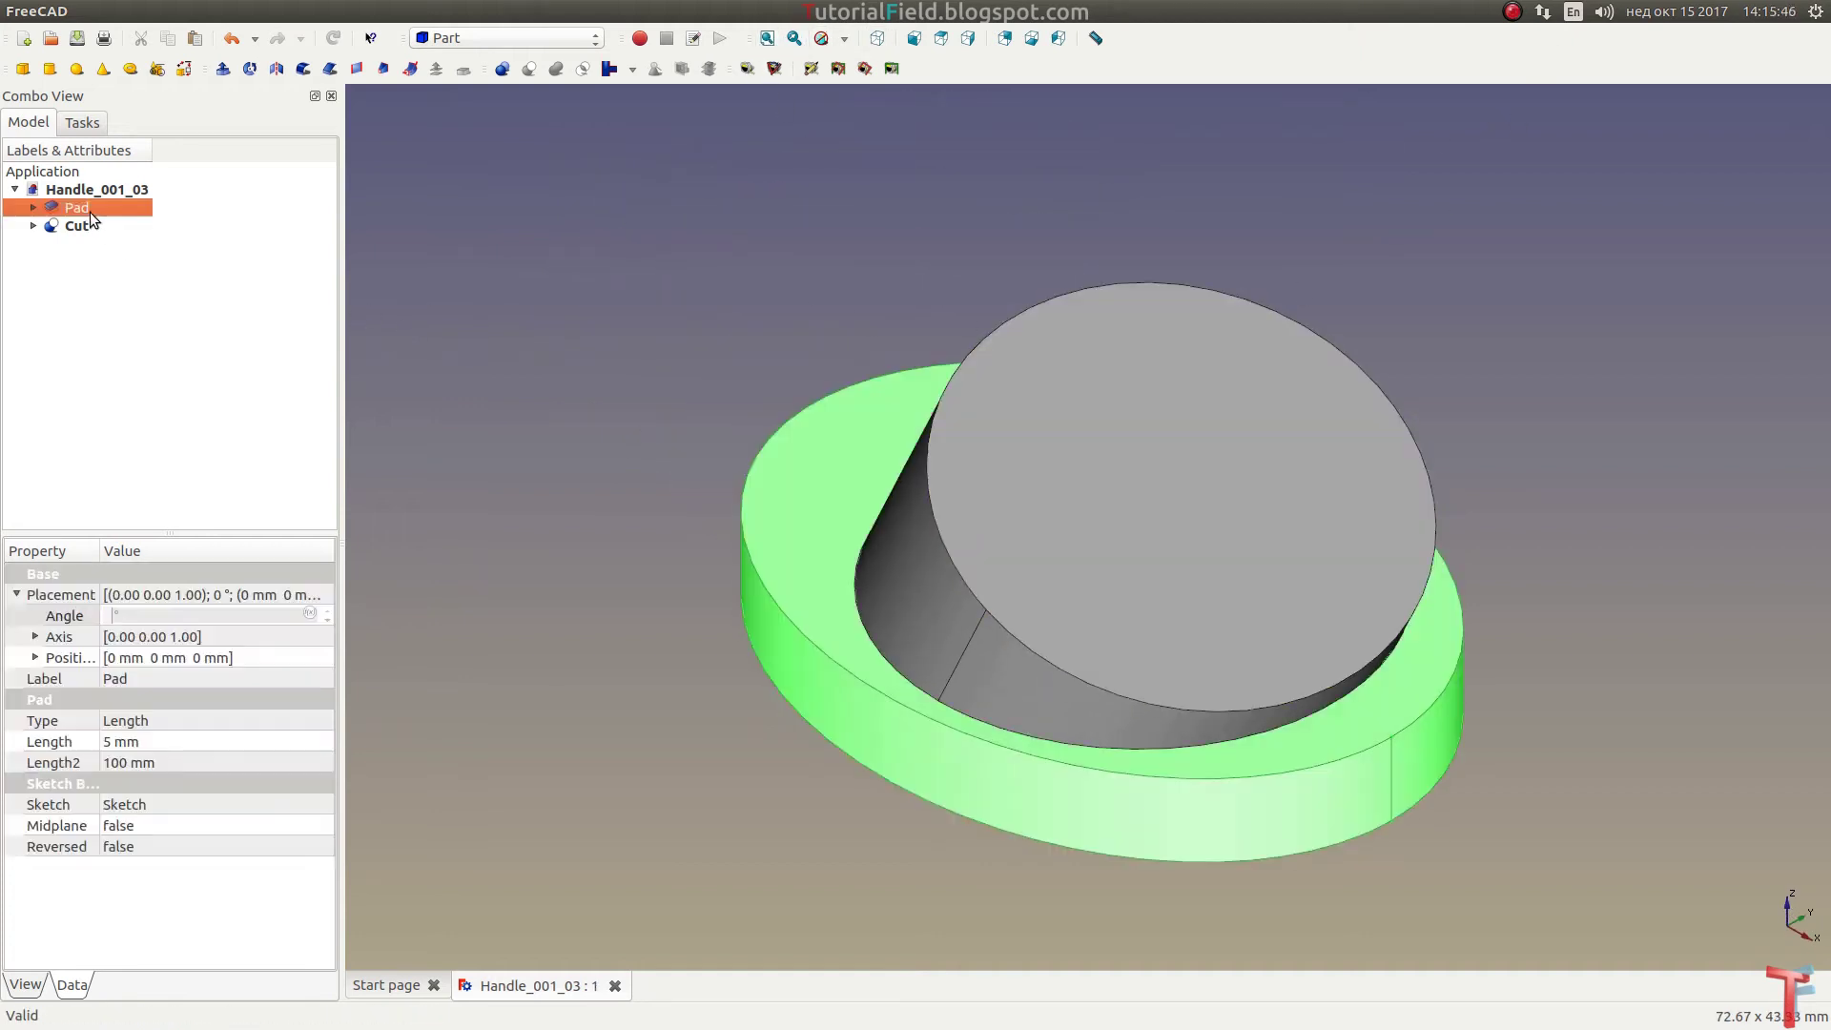
ctrl+click(88, 223)
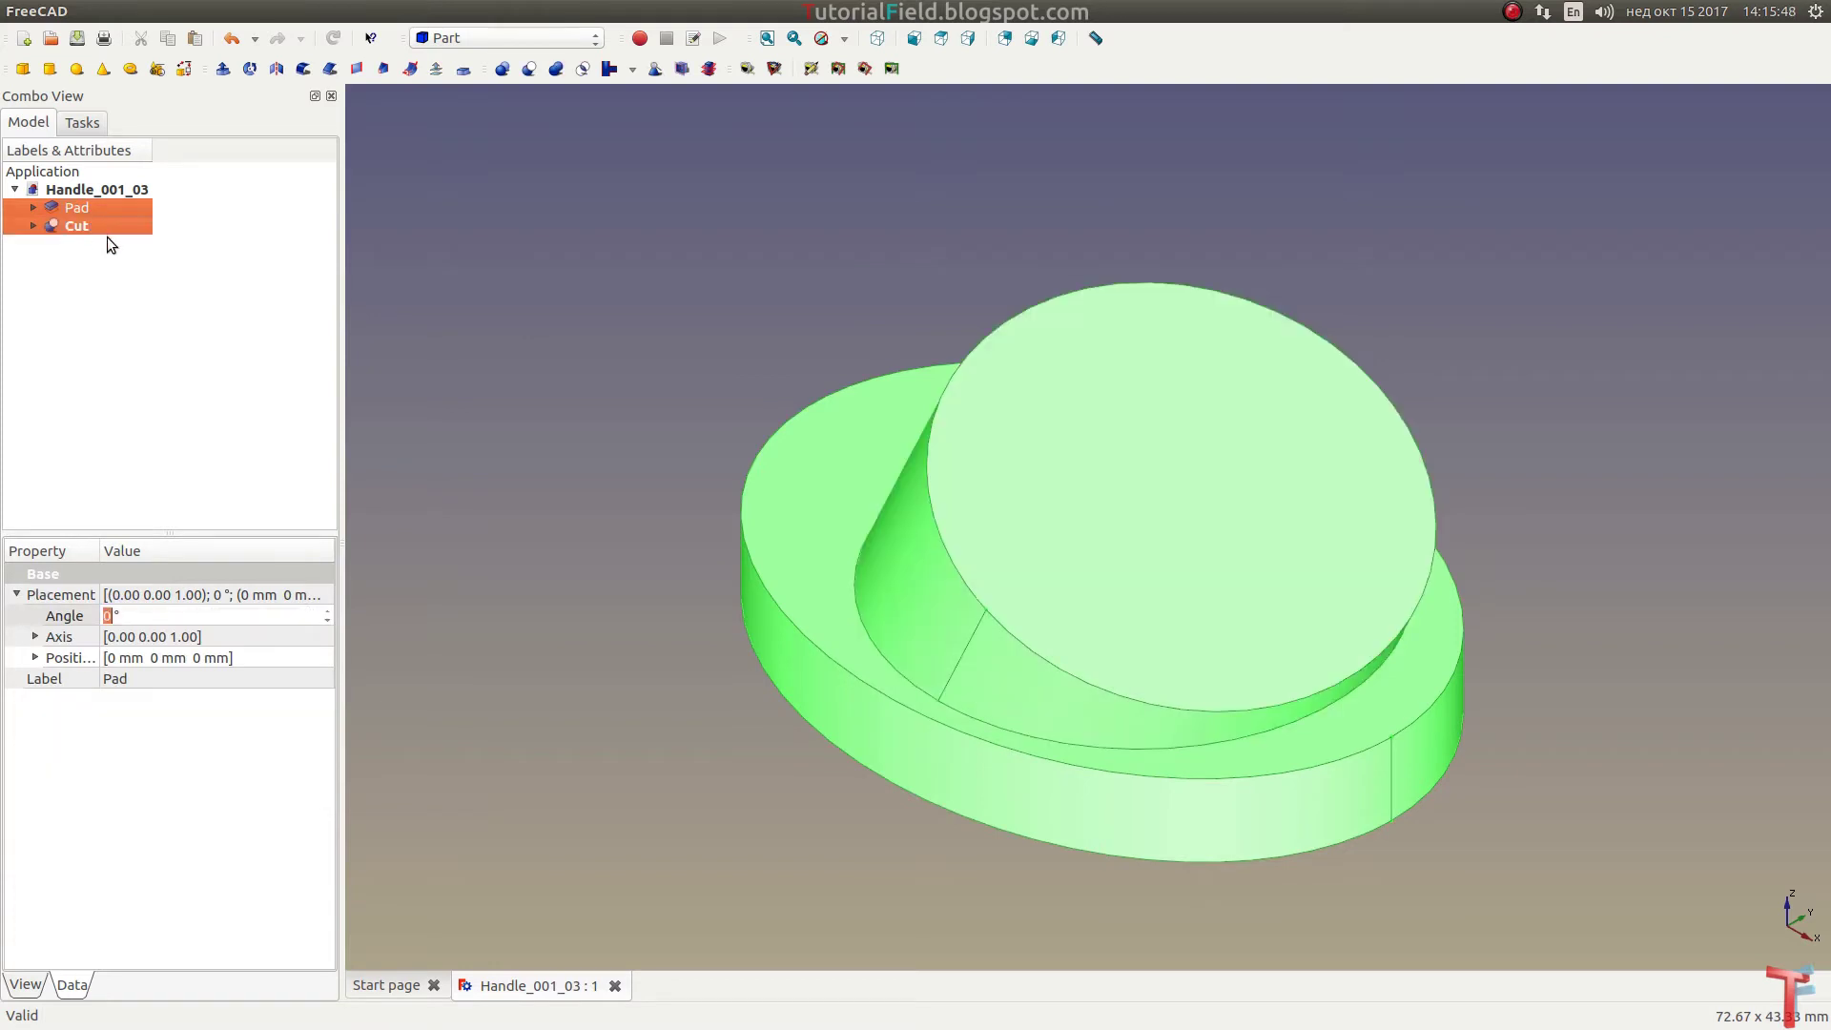
click(503, 70)
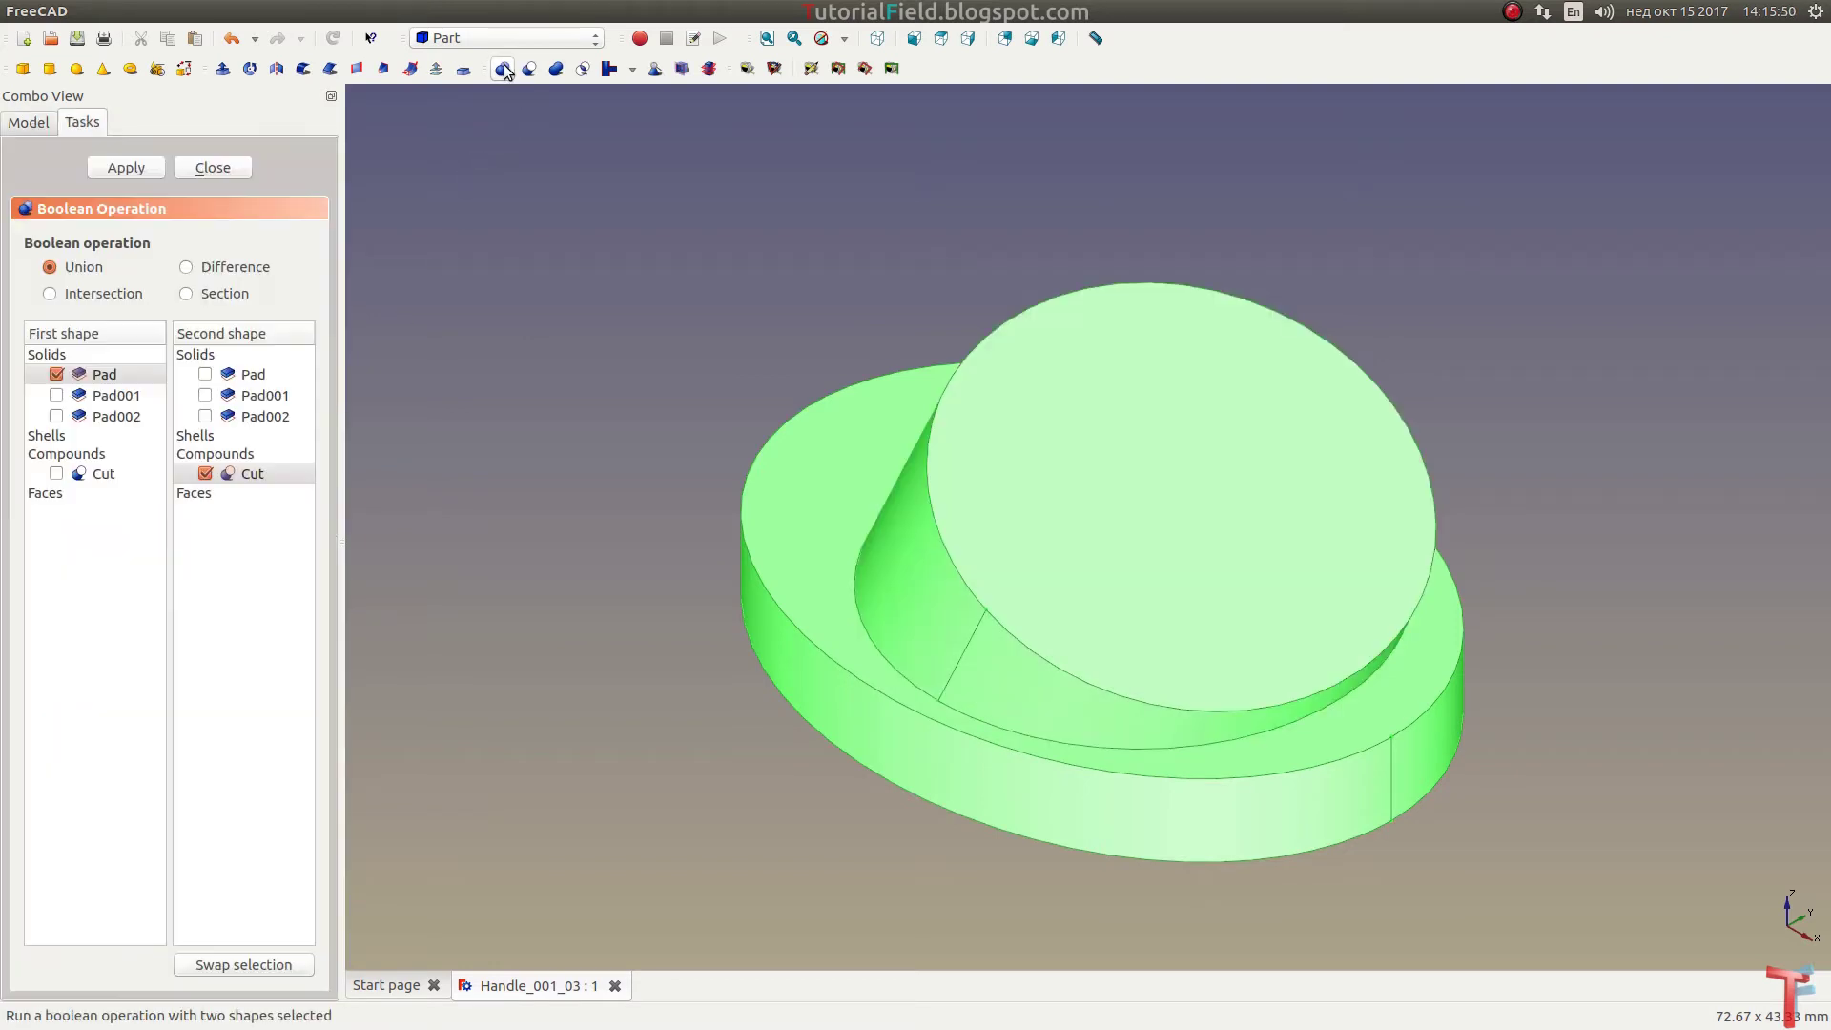
click(125, 168)
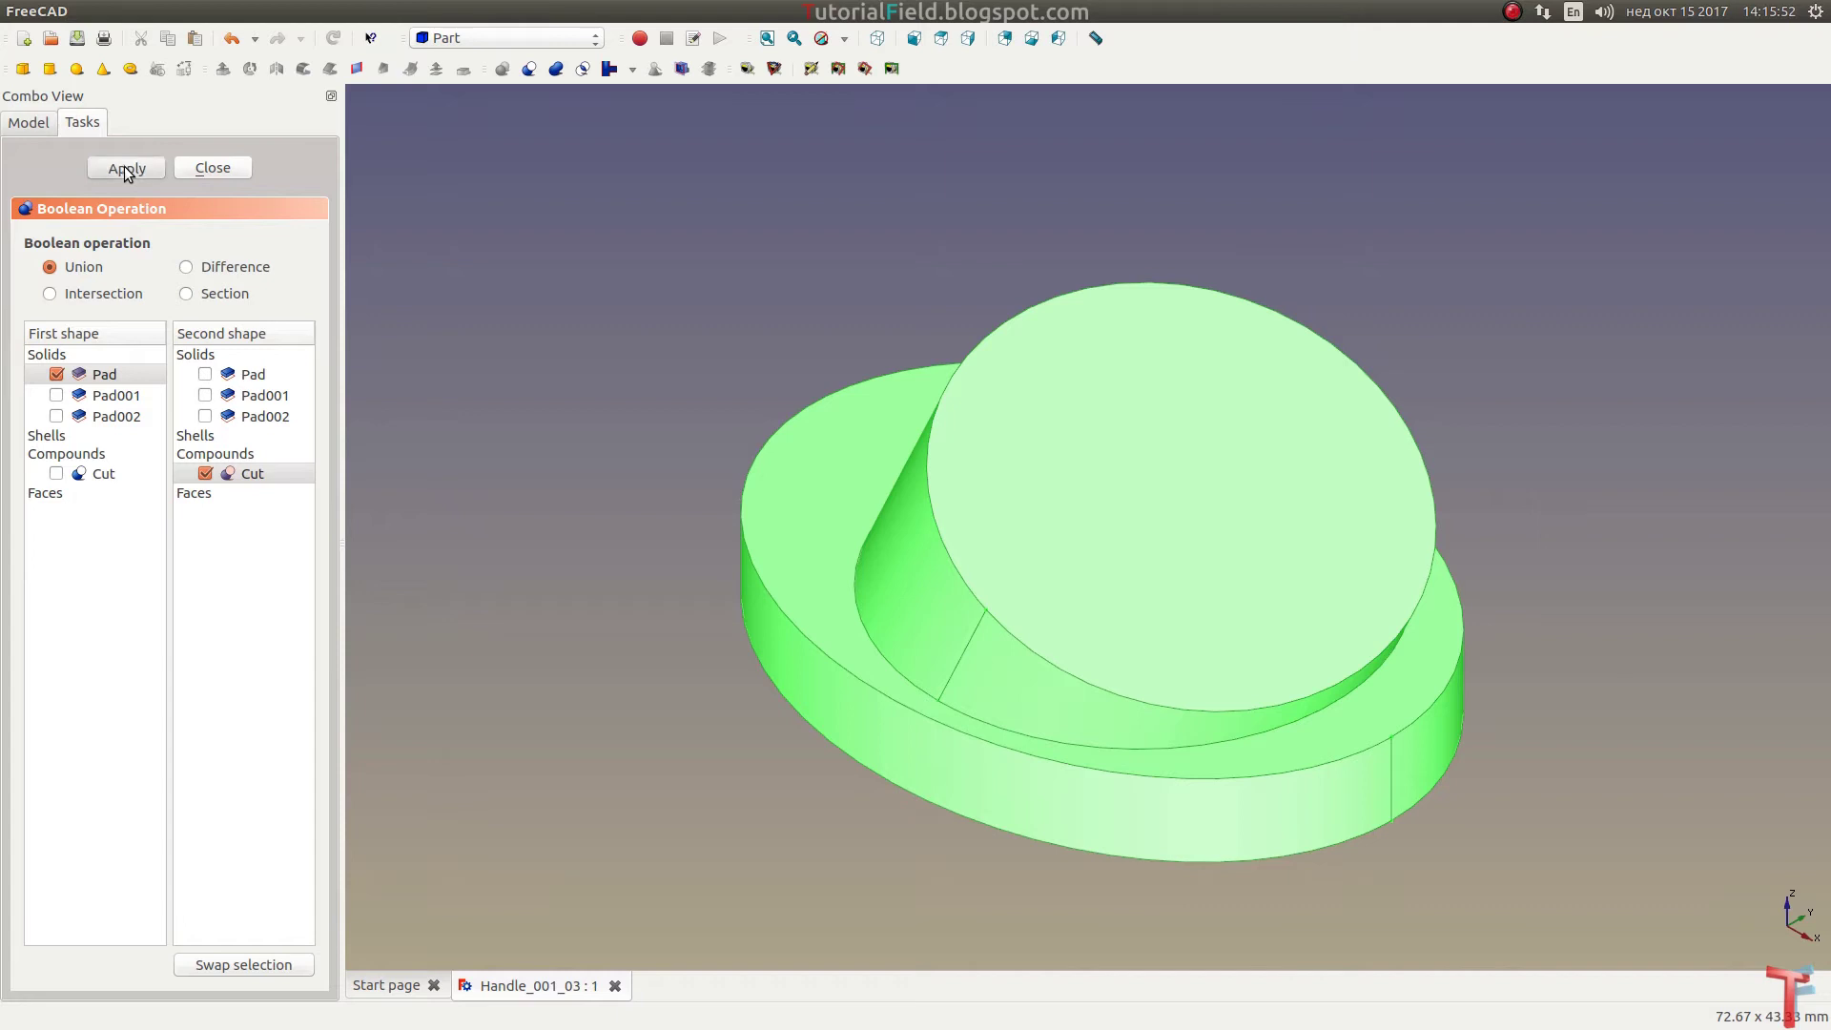
click(211, 169)
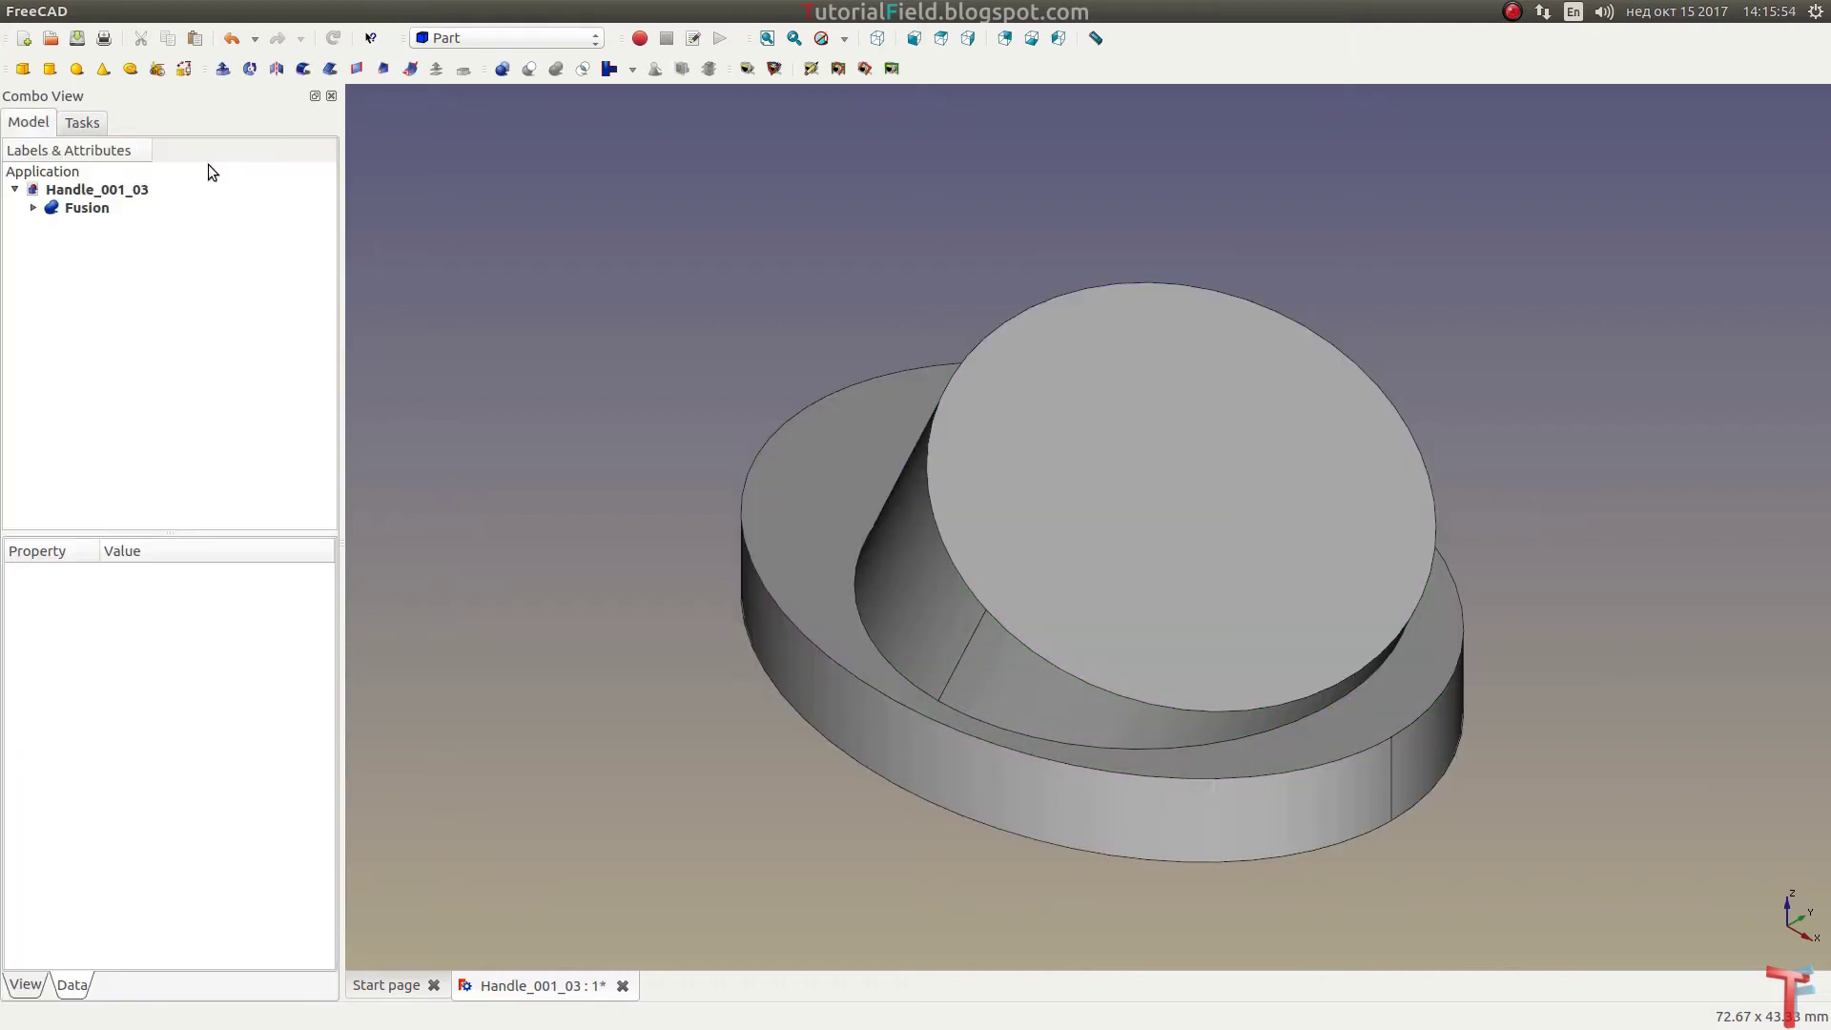
click(80, 206)
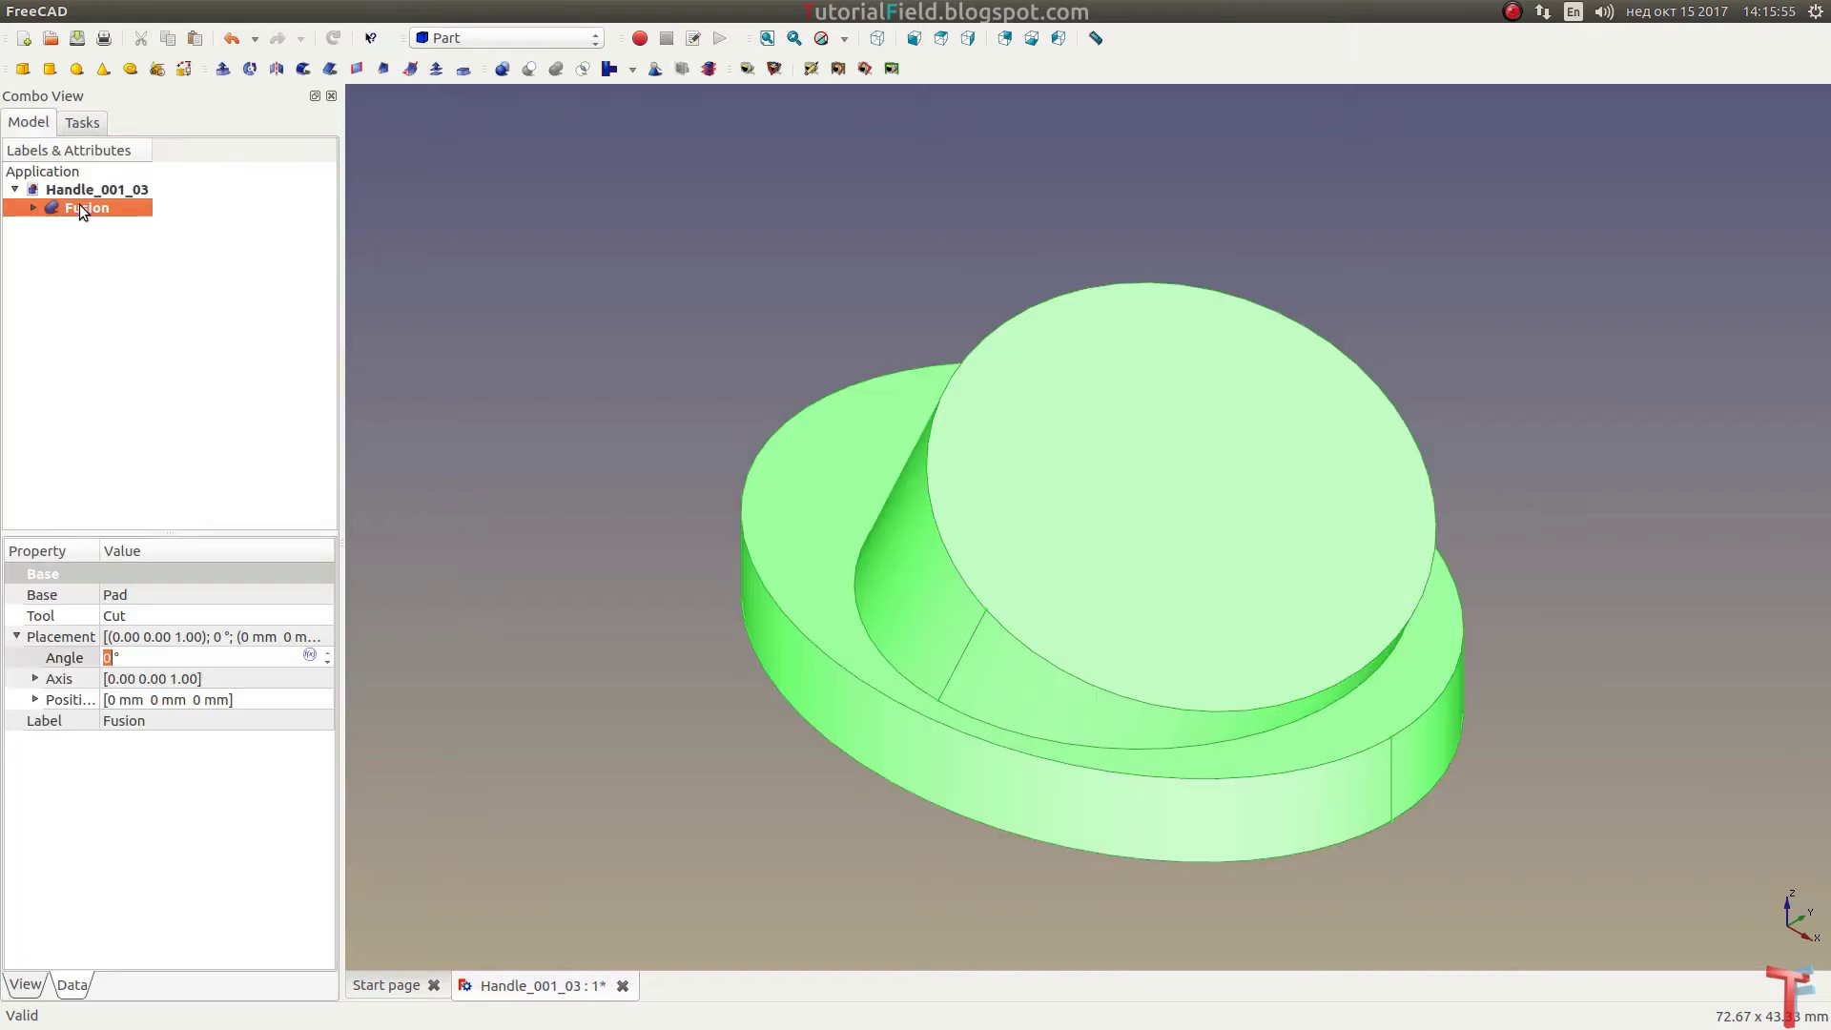
click(524, 223)
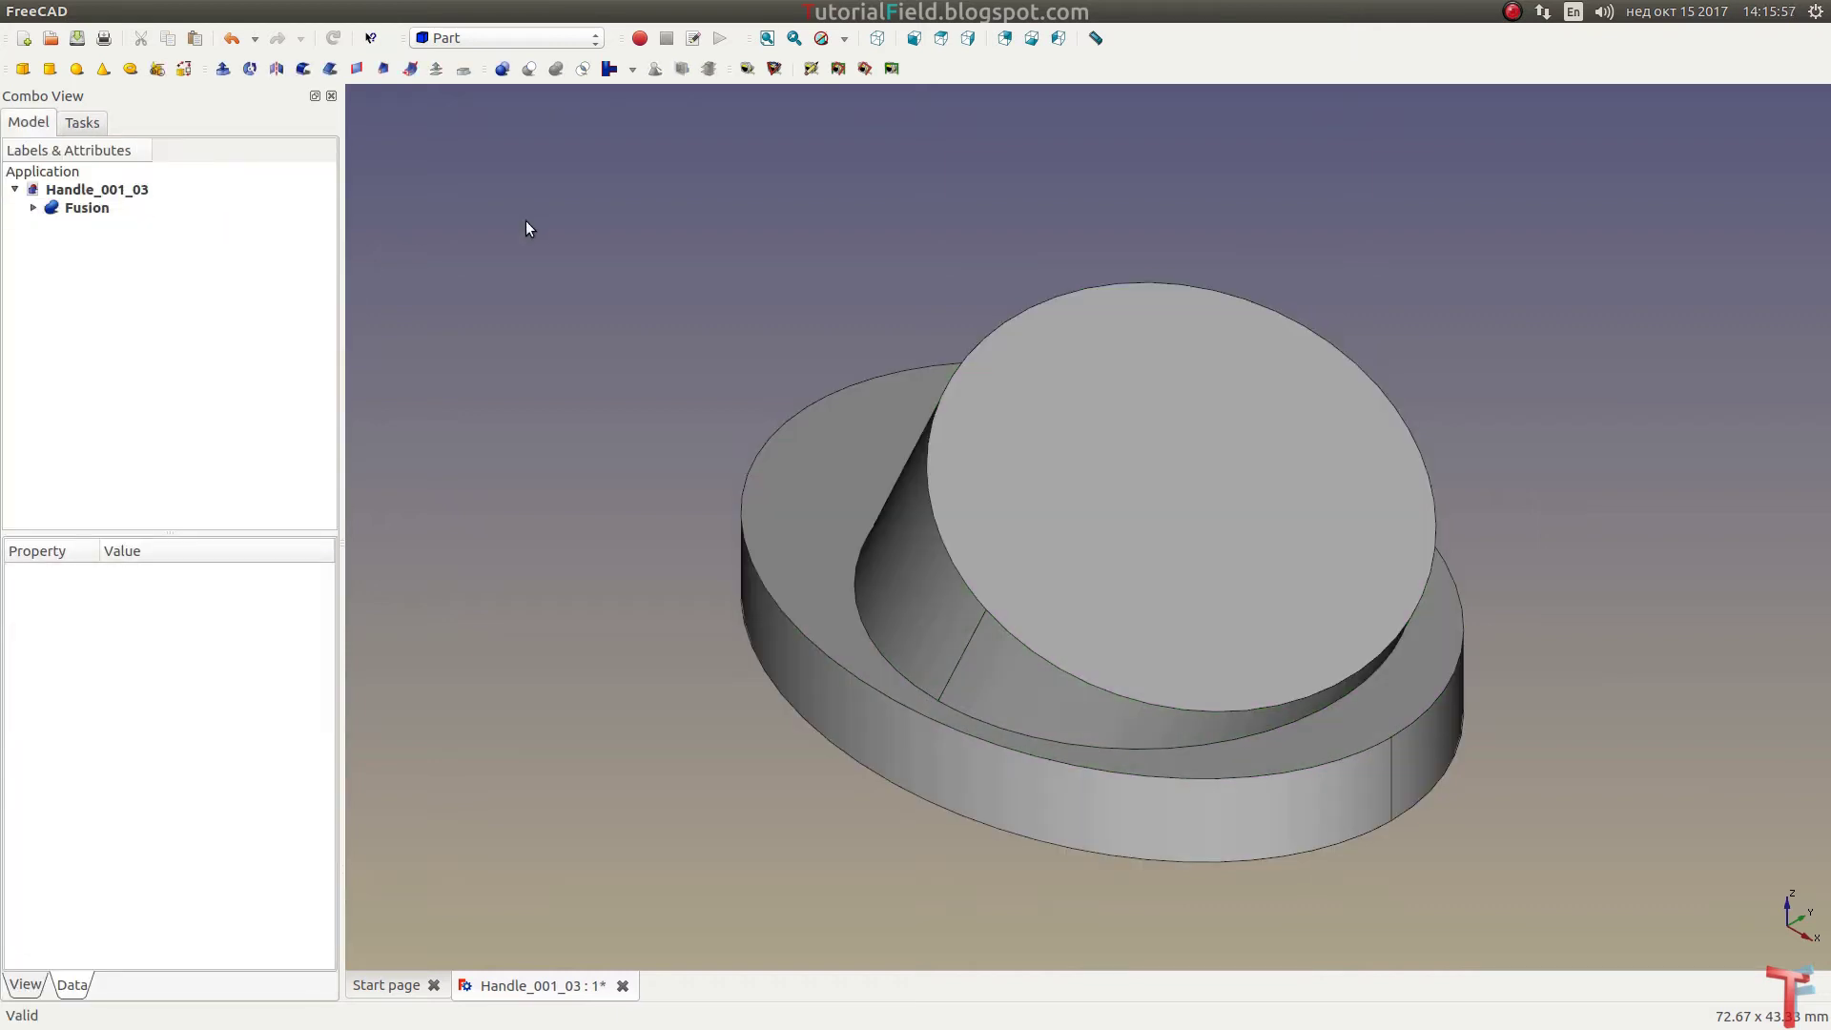
Step: Round the disc's outer top edge with a 1 mm Part fillet
click(824, 649)
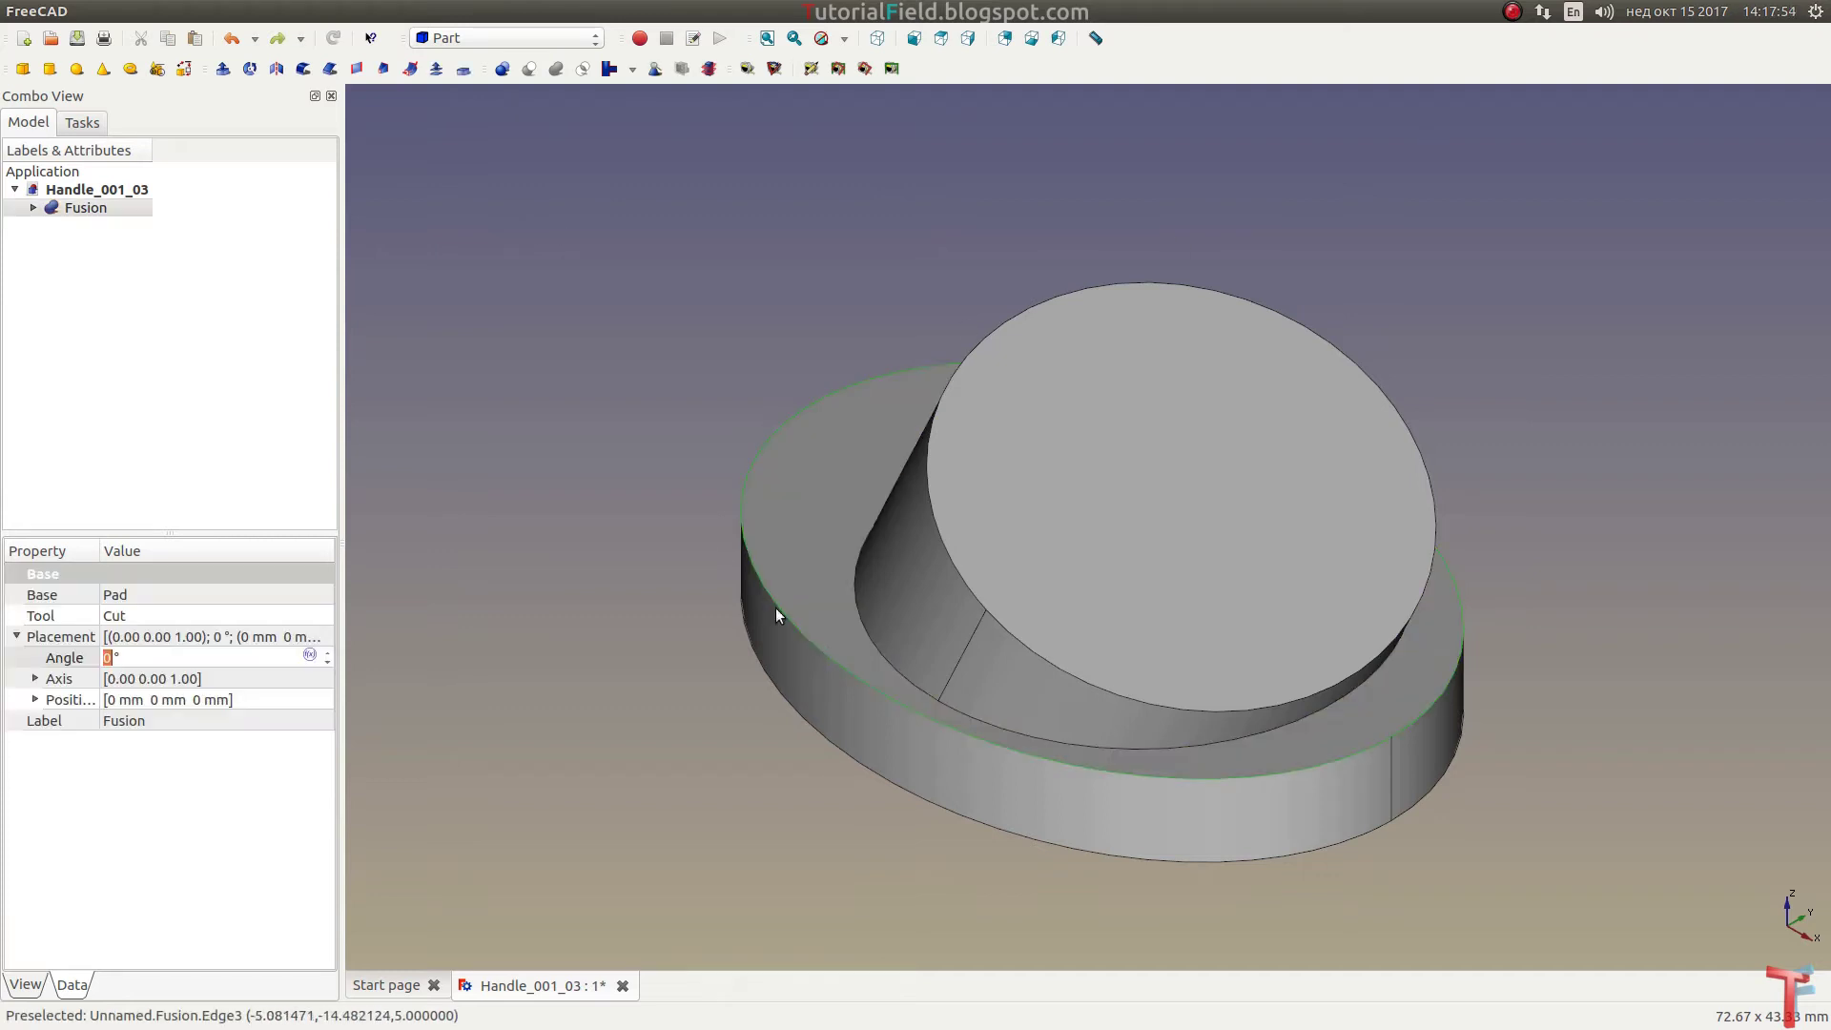
click(301, 71)
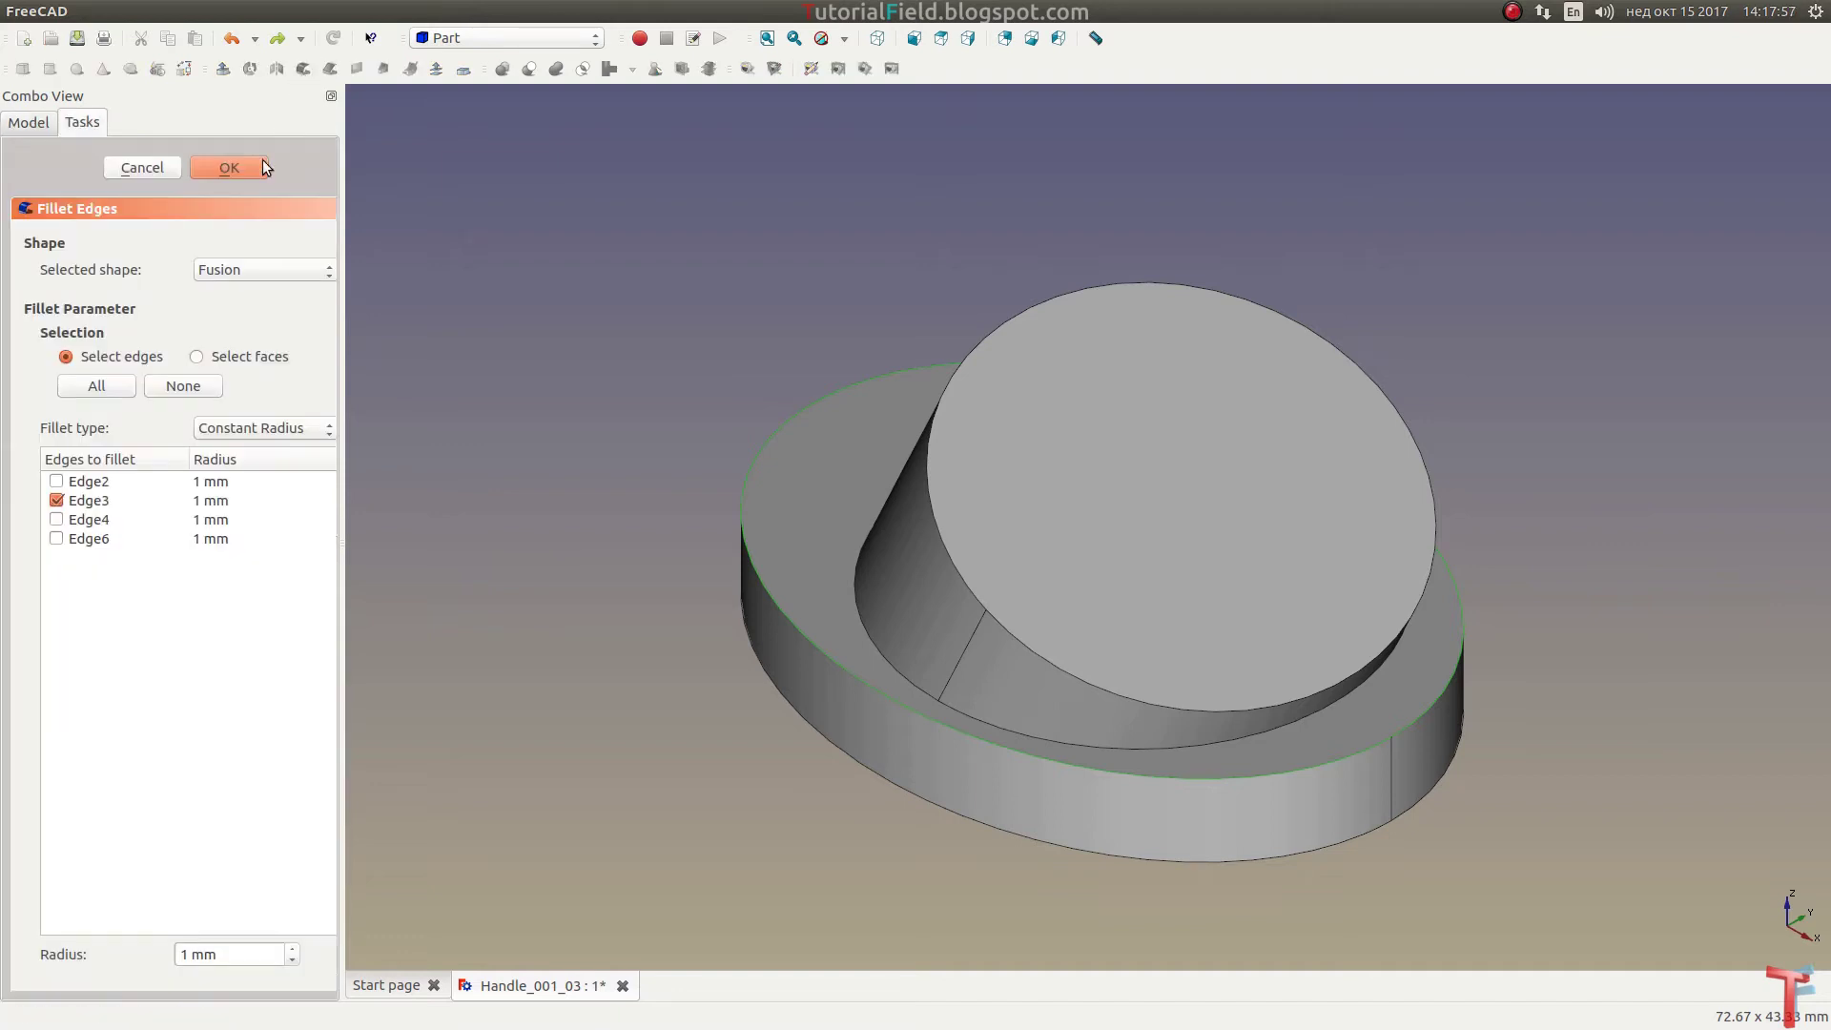
click(212, 167)
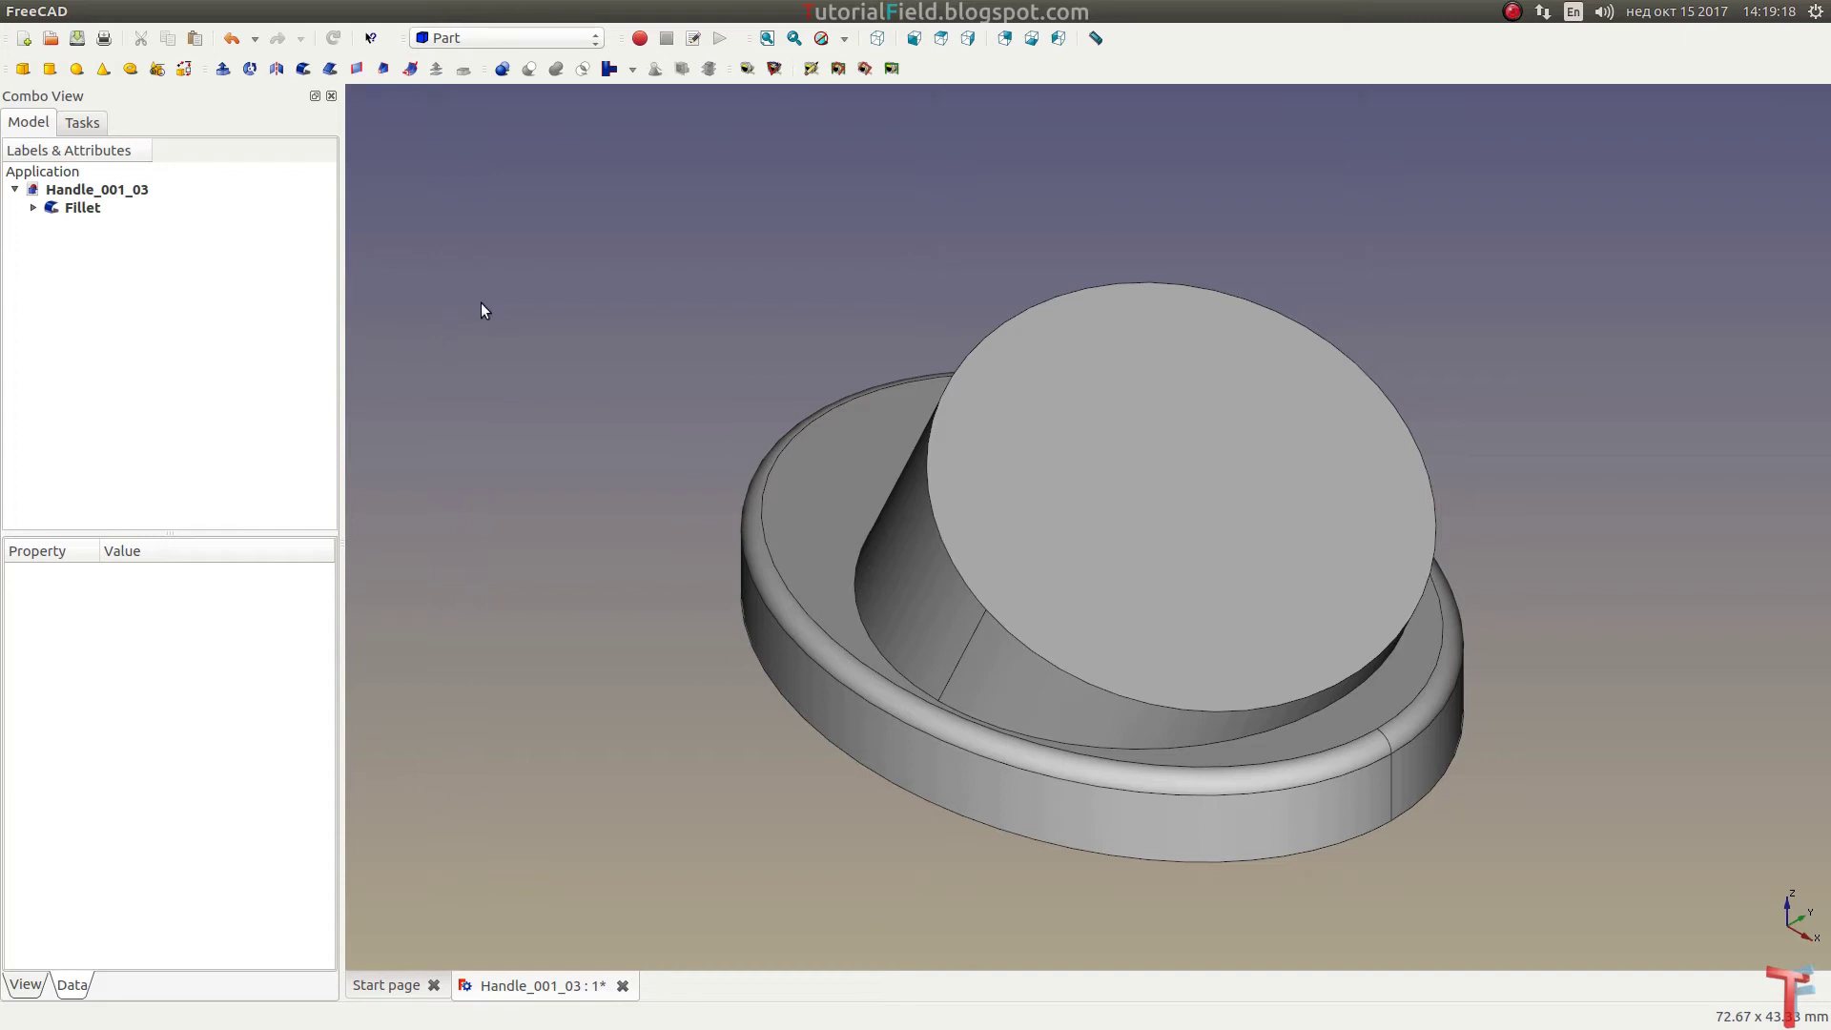
click(856, 598)
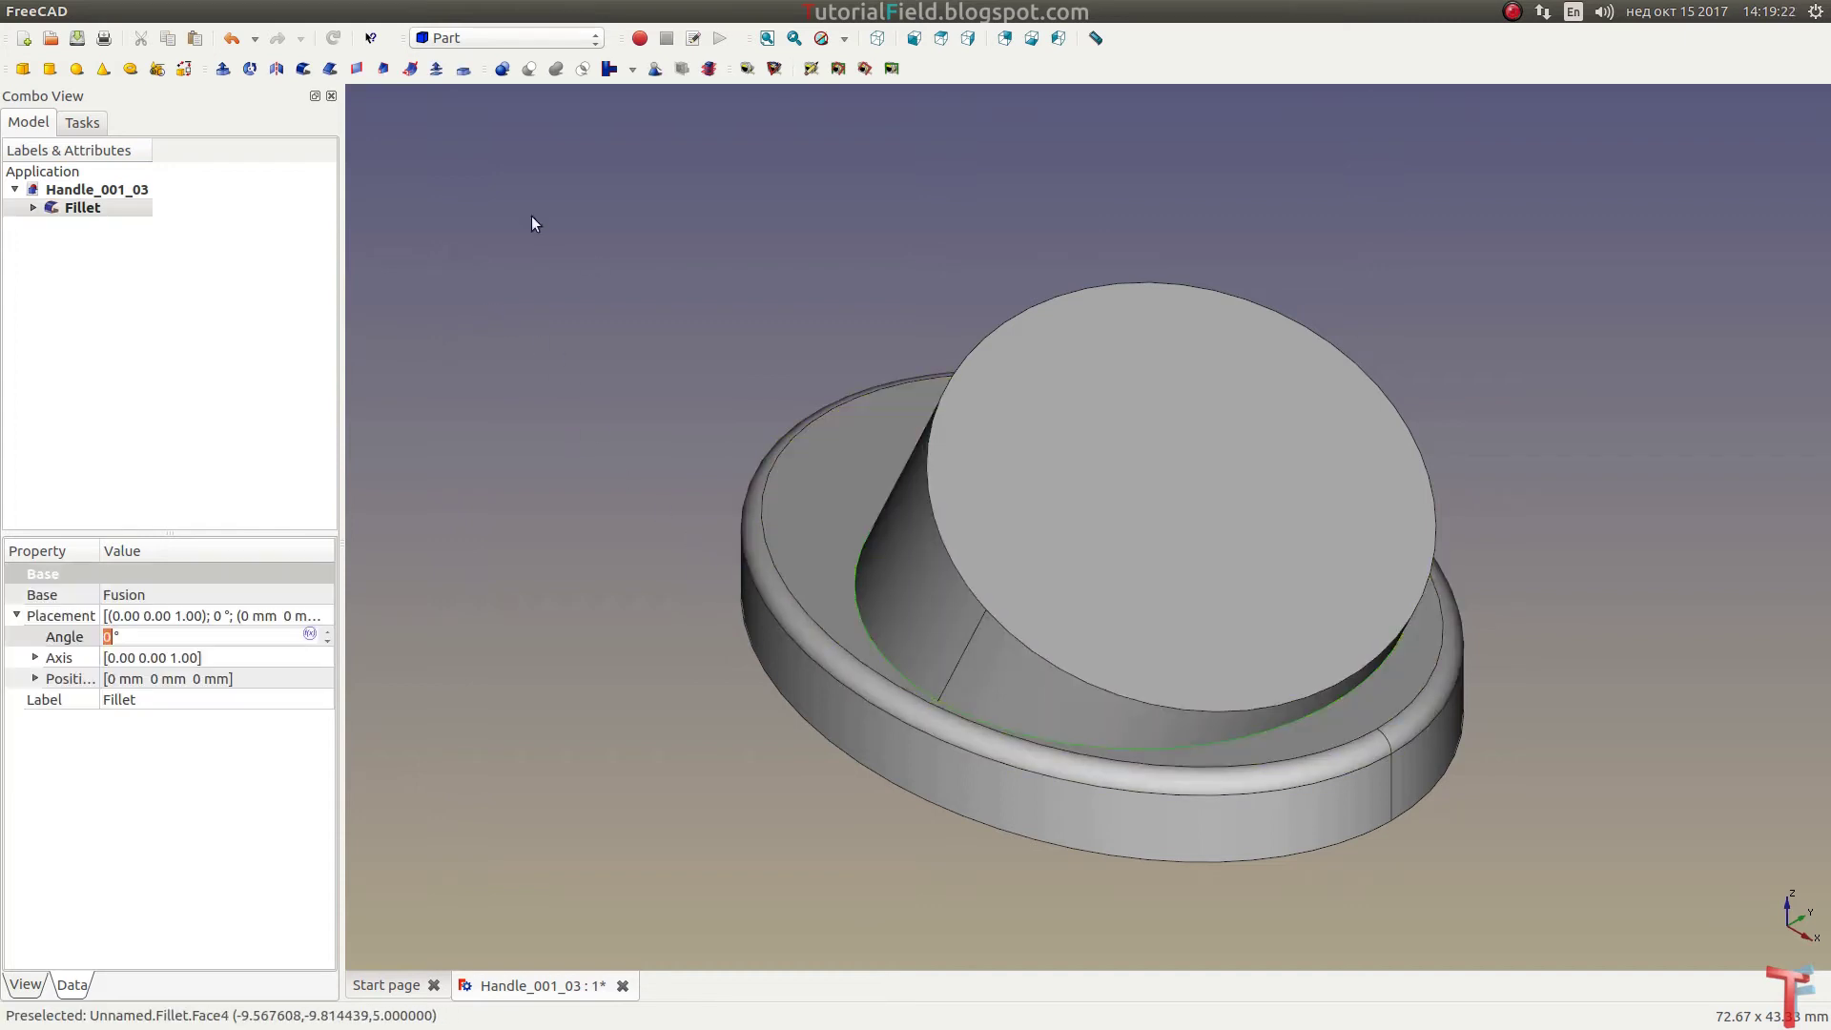
Step: Fillet the cylinder's base edge (Edge6) with an 8 mm radius
click(305, 68)
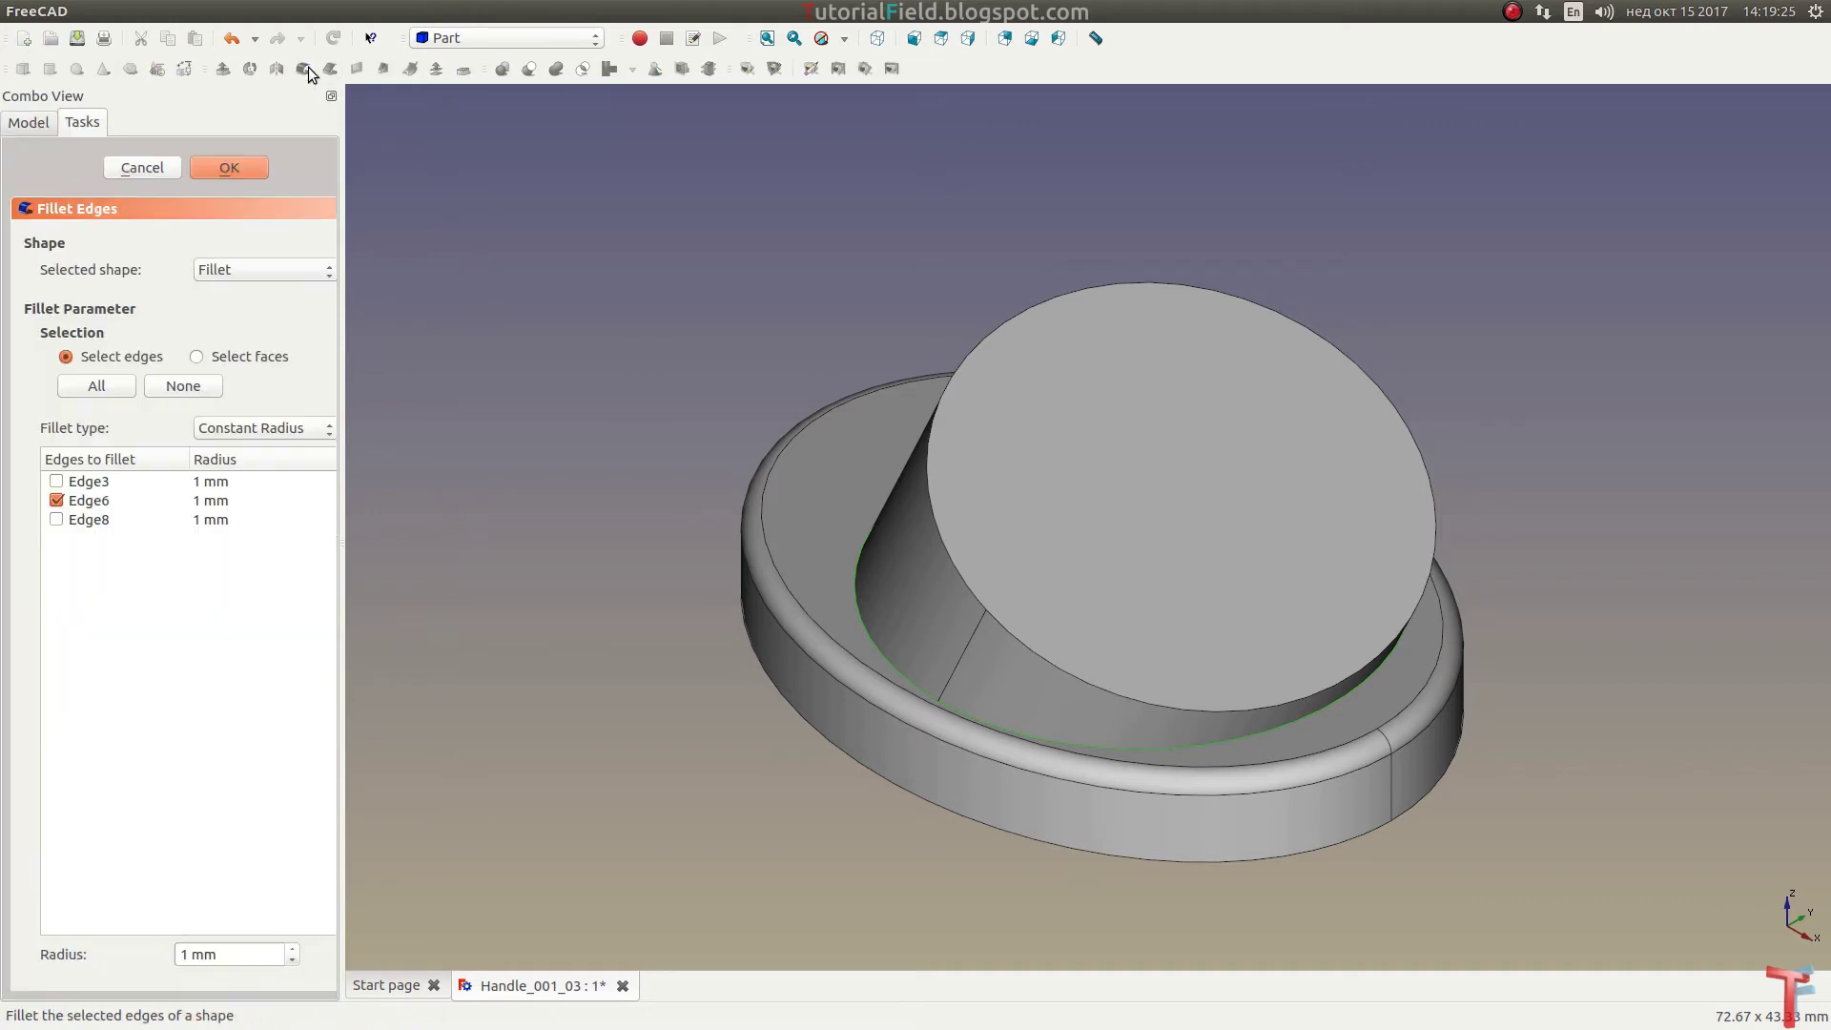
double_click(212, 506)
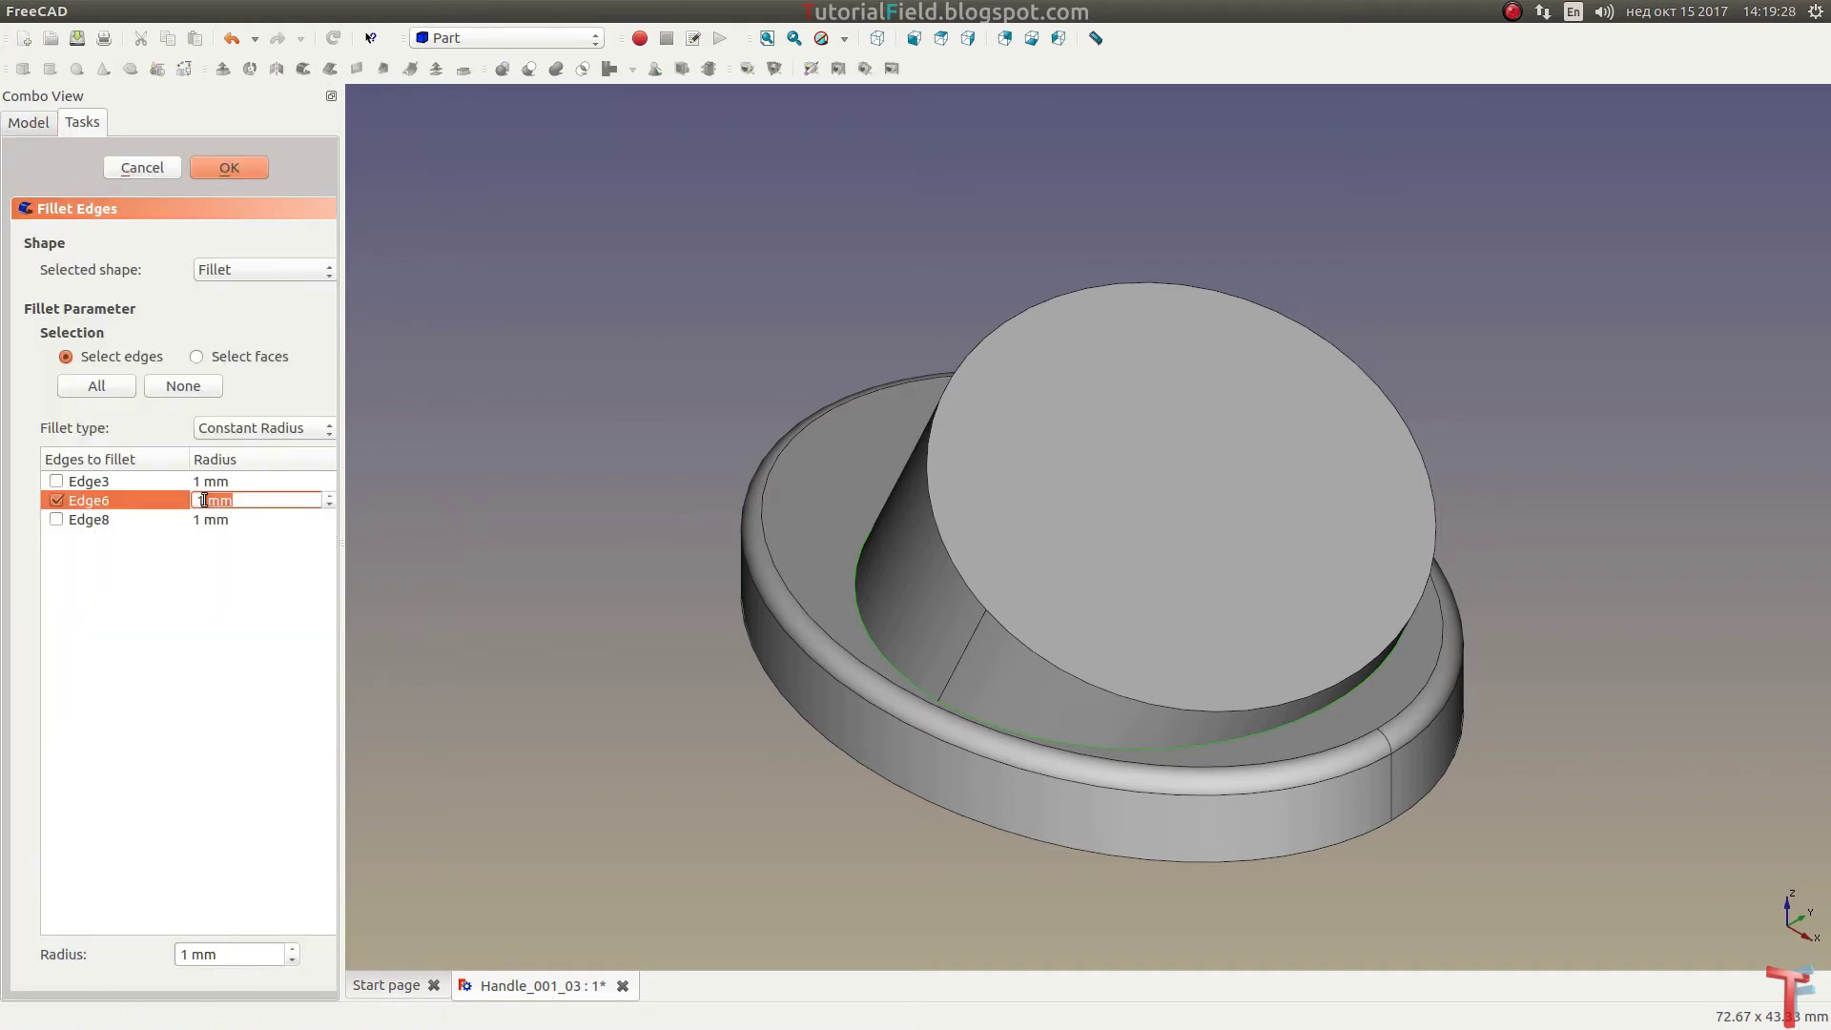
text(8)
key(Return)
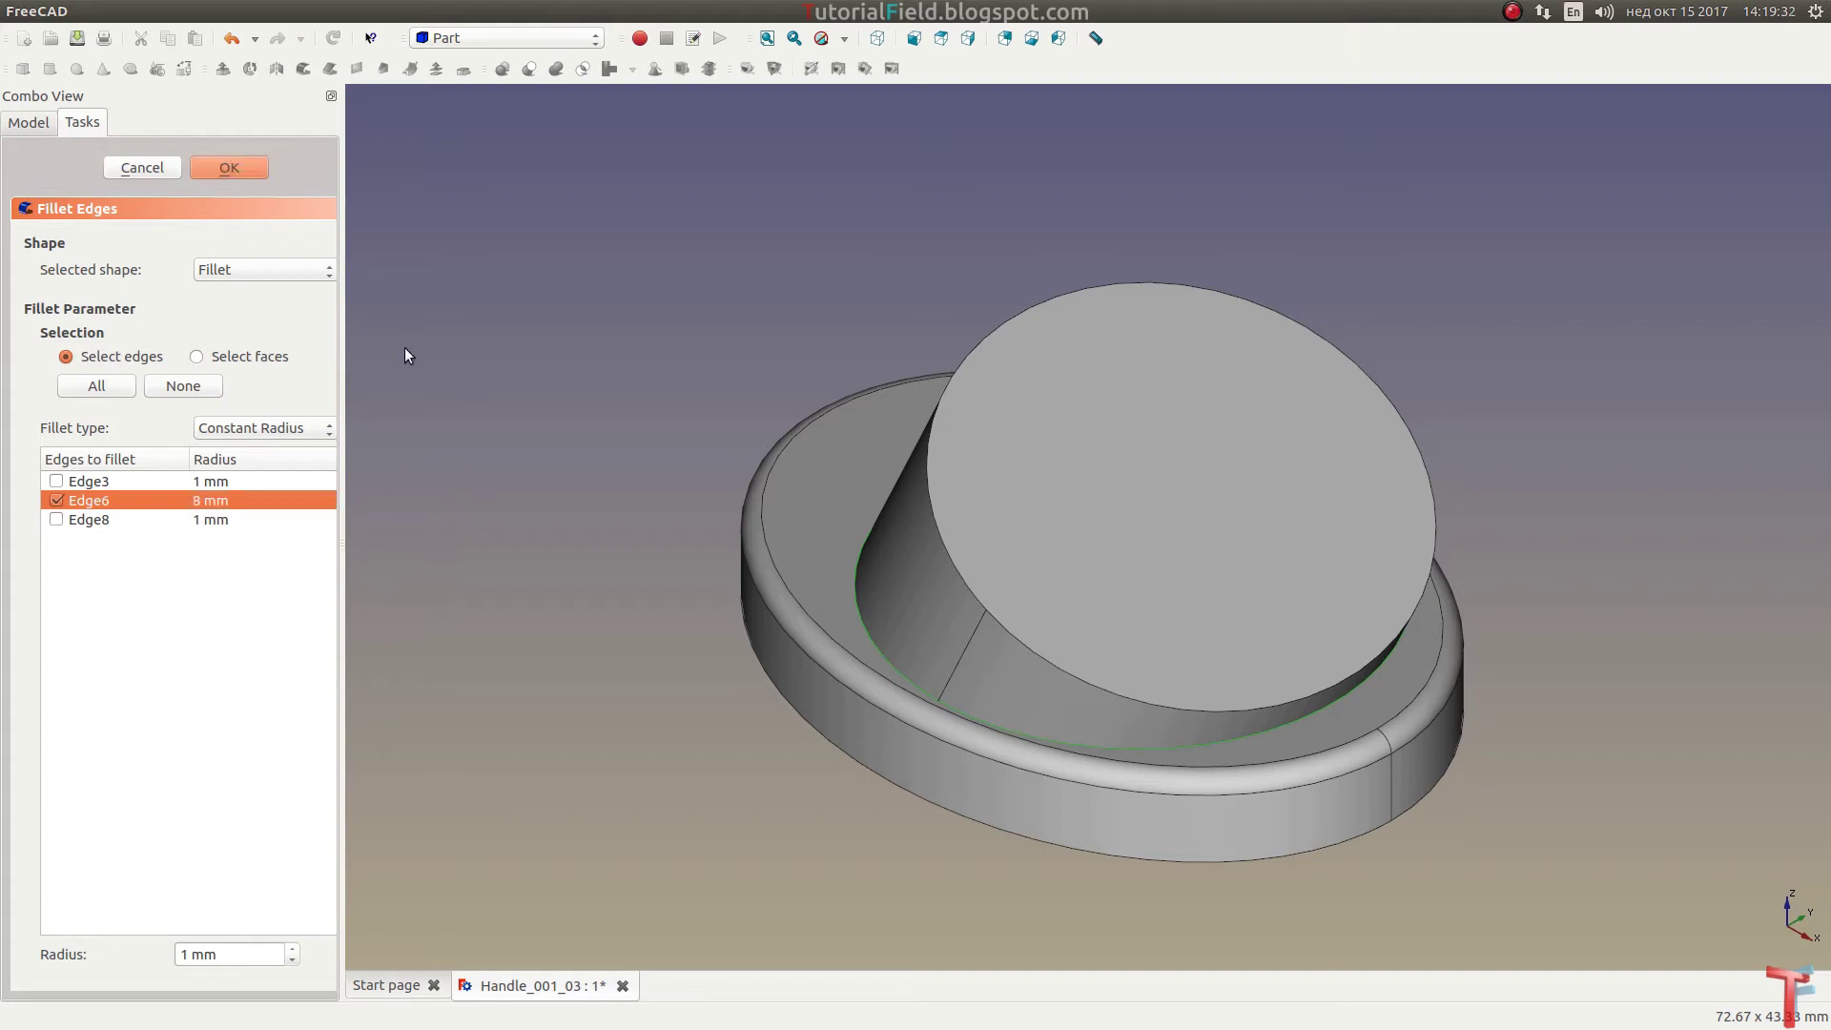
click(233, 172)
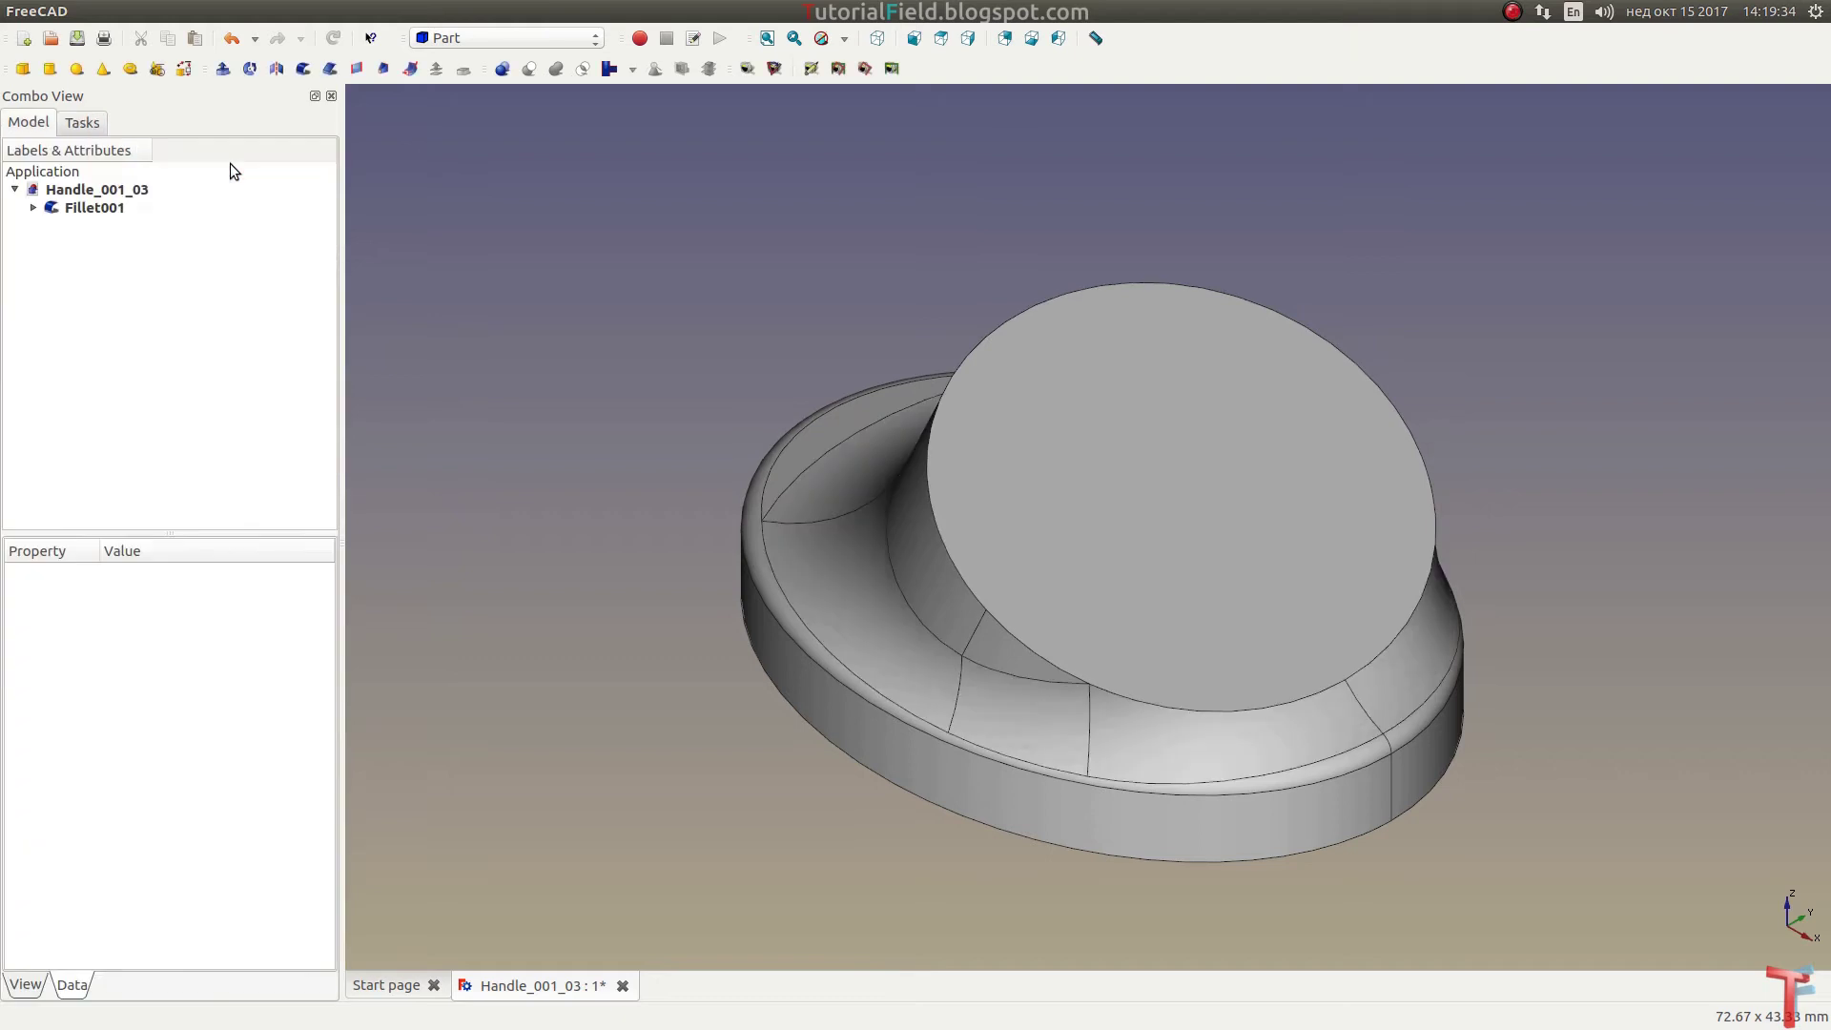
mouse_move(572, 544)
middle_down()
mouse_move(768, 560)
mouse_move(760, 531)
middle_up()
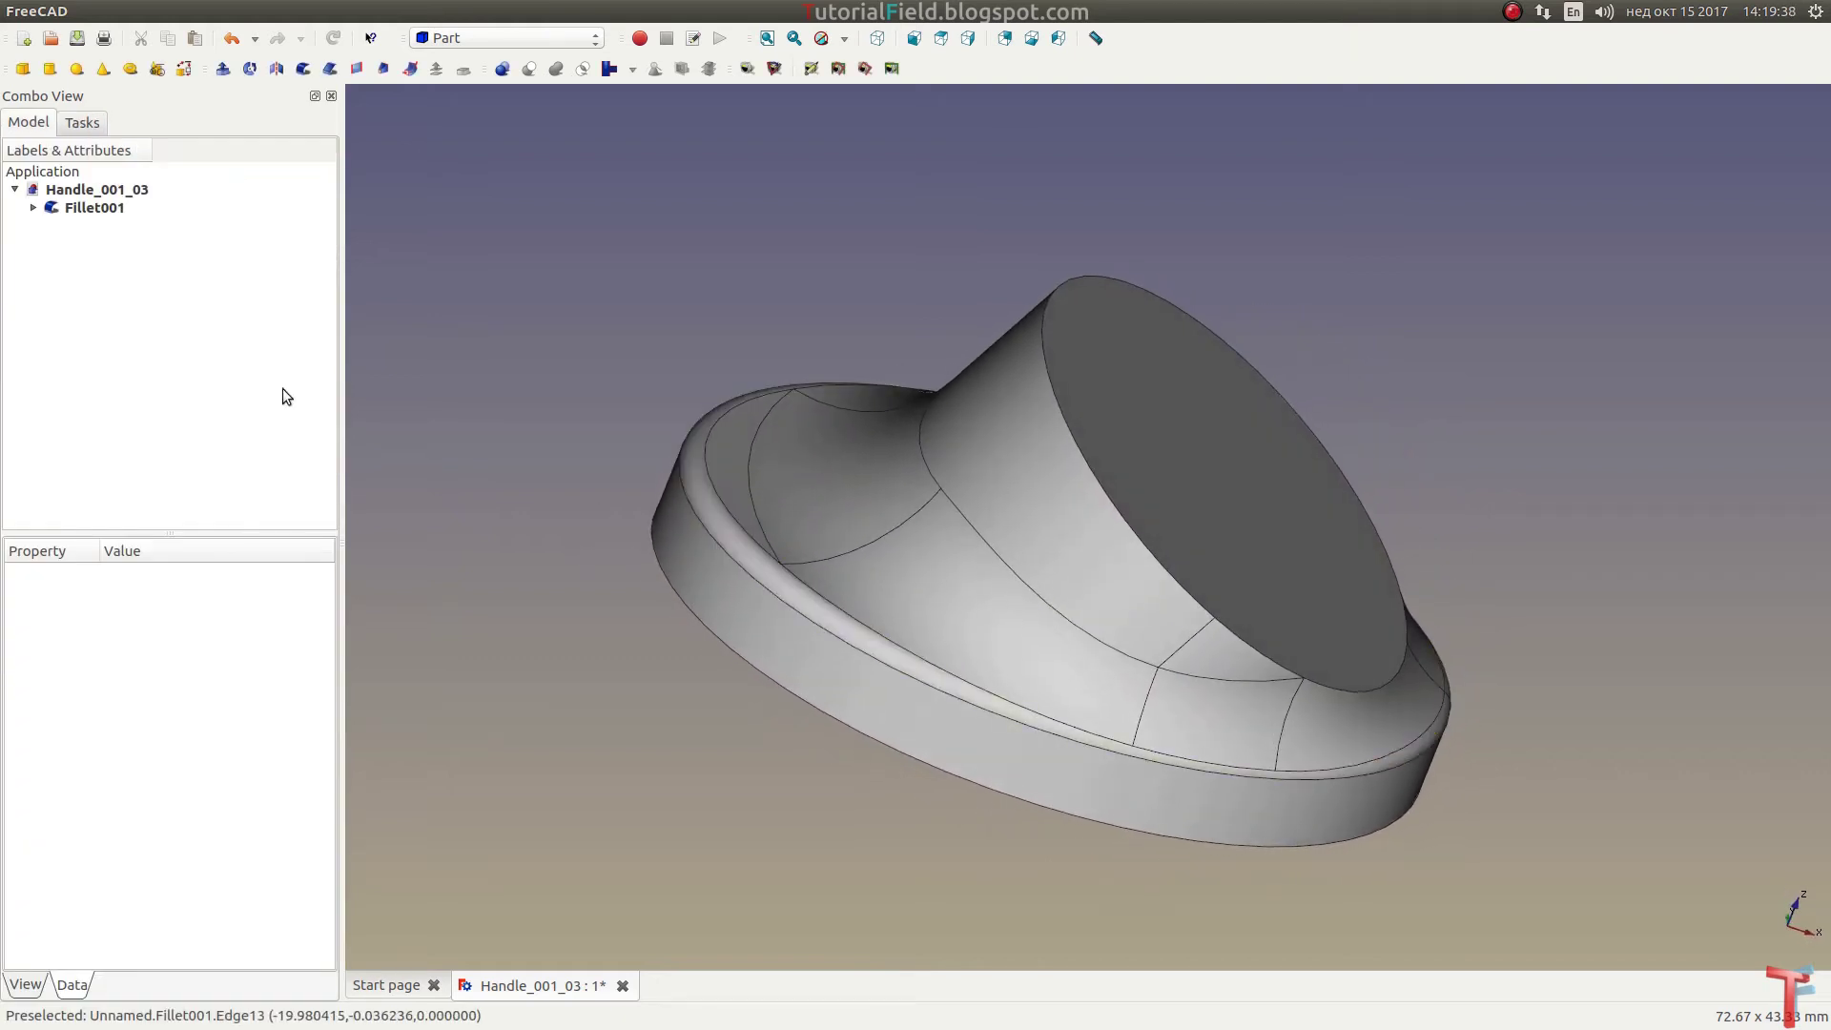
Step: Edit Fillet001's edges and raise Edge6's radius to 9 mm
click(97, 206)
right_click(98, 206)
click(113, 212)
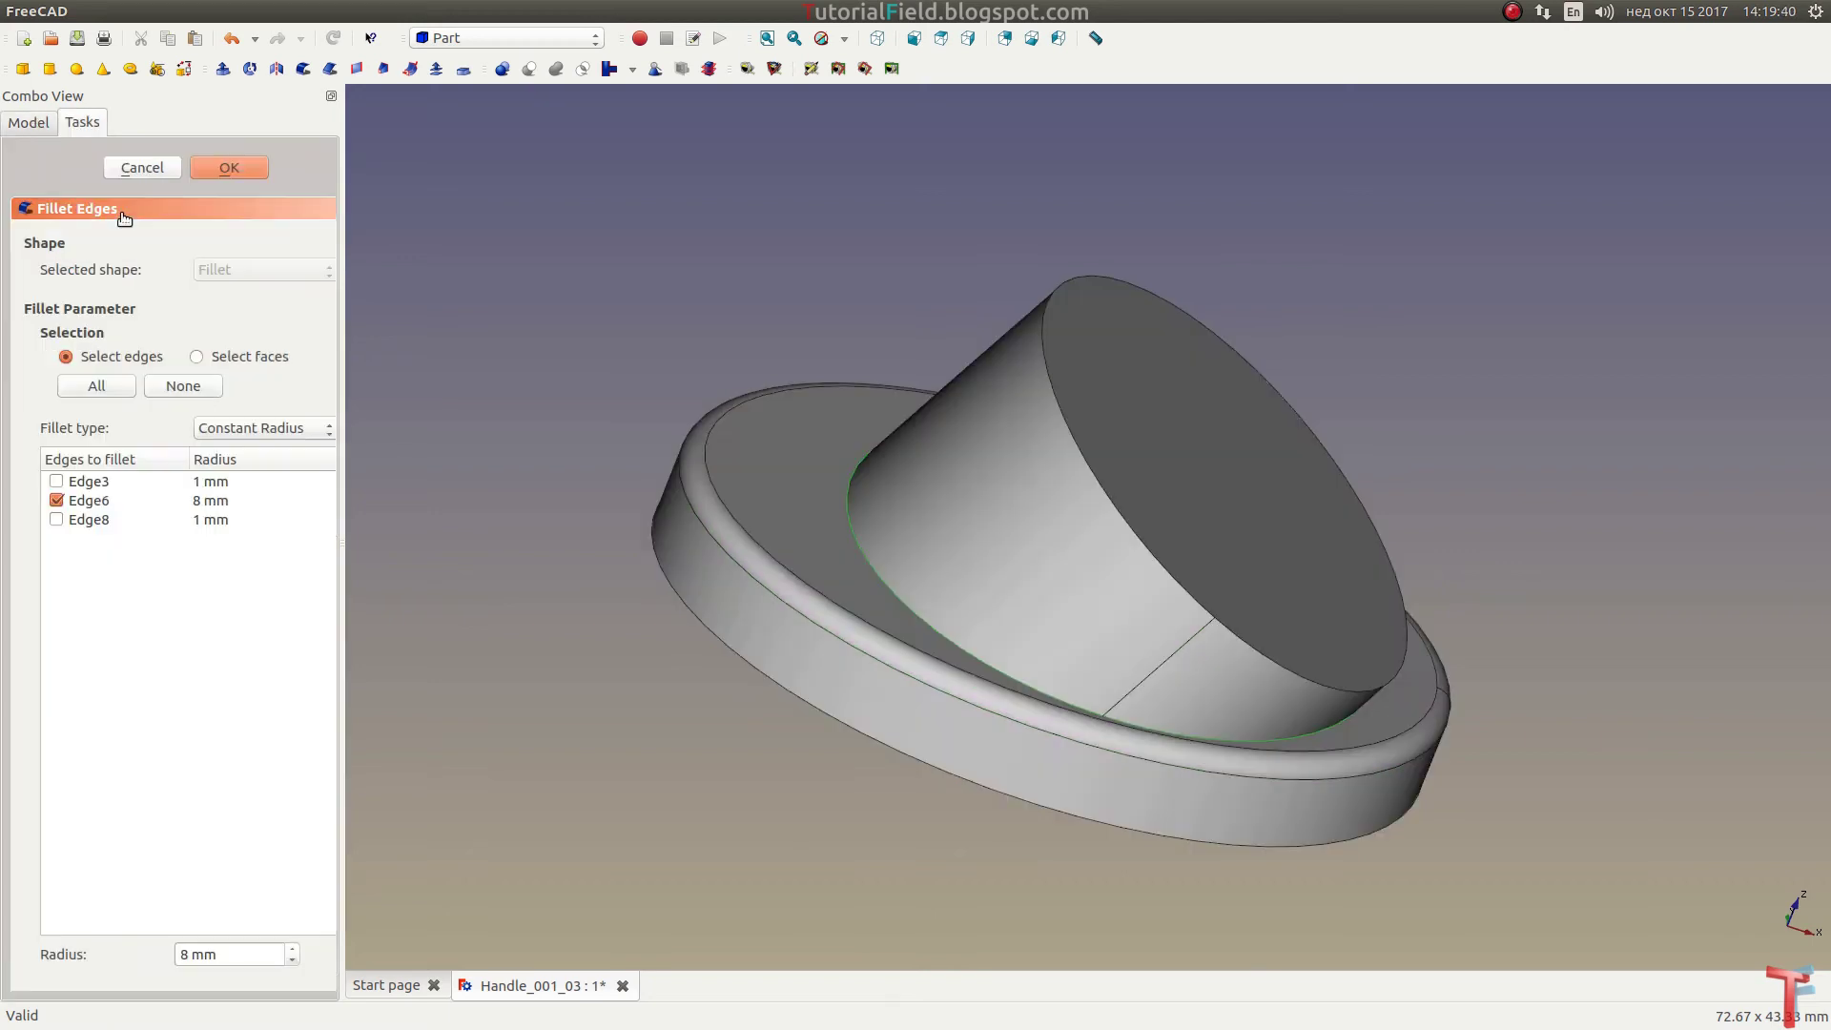
double_click(204, 500)
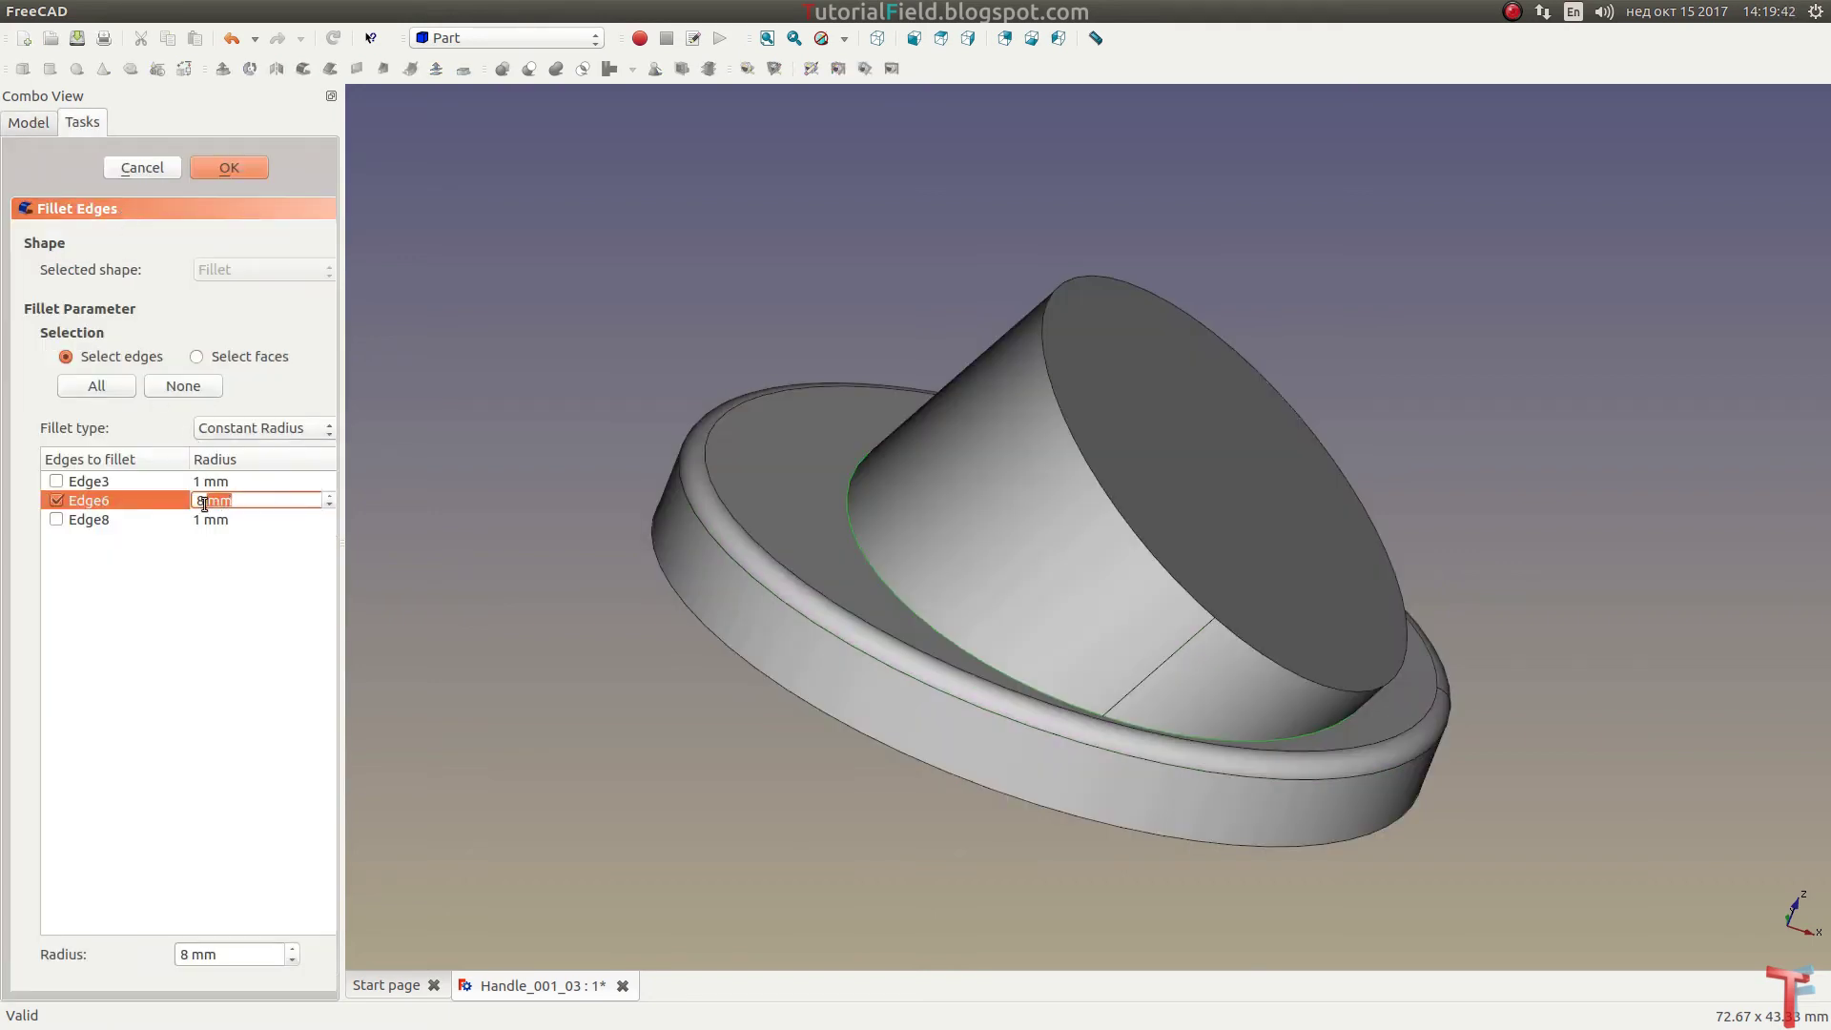
text(9)
key(Return)
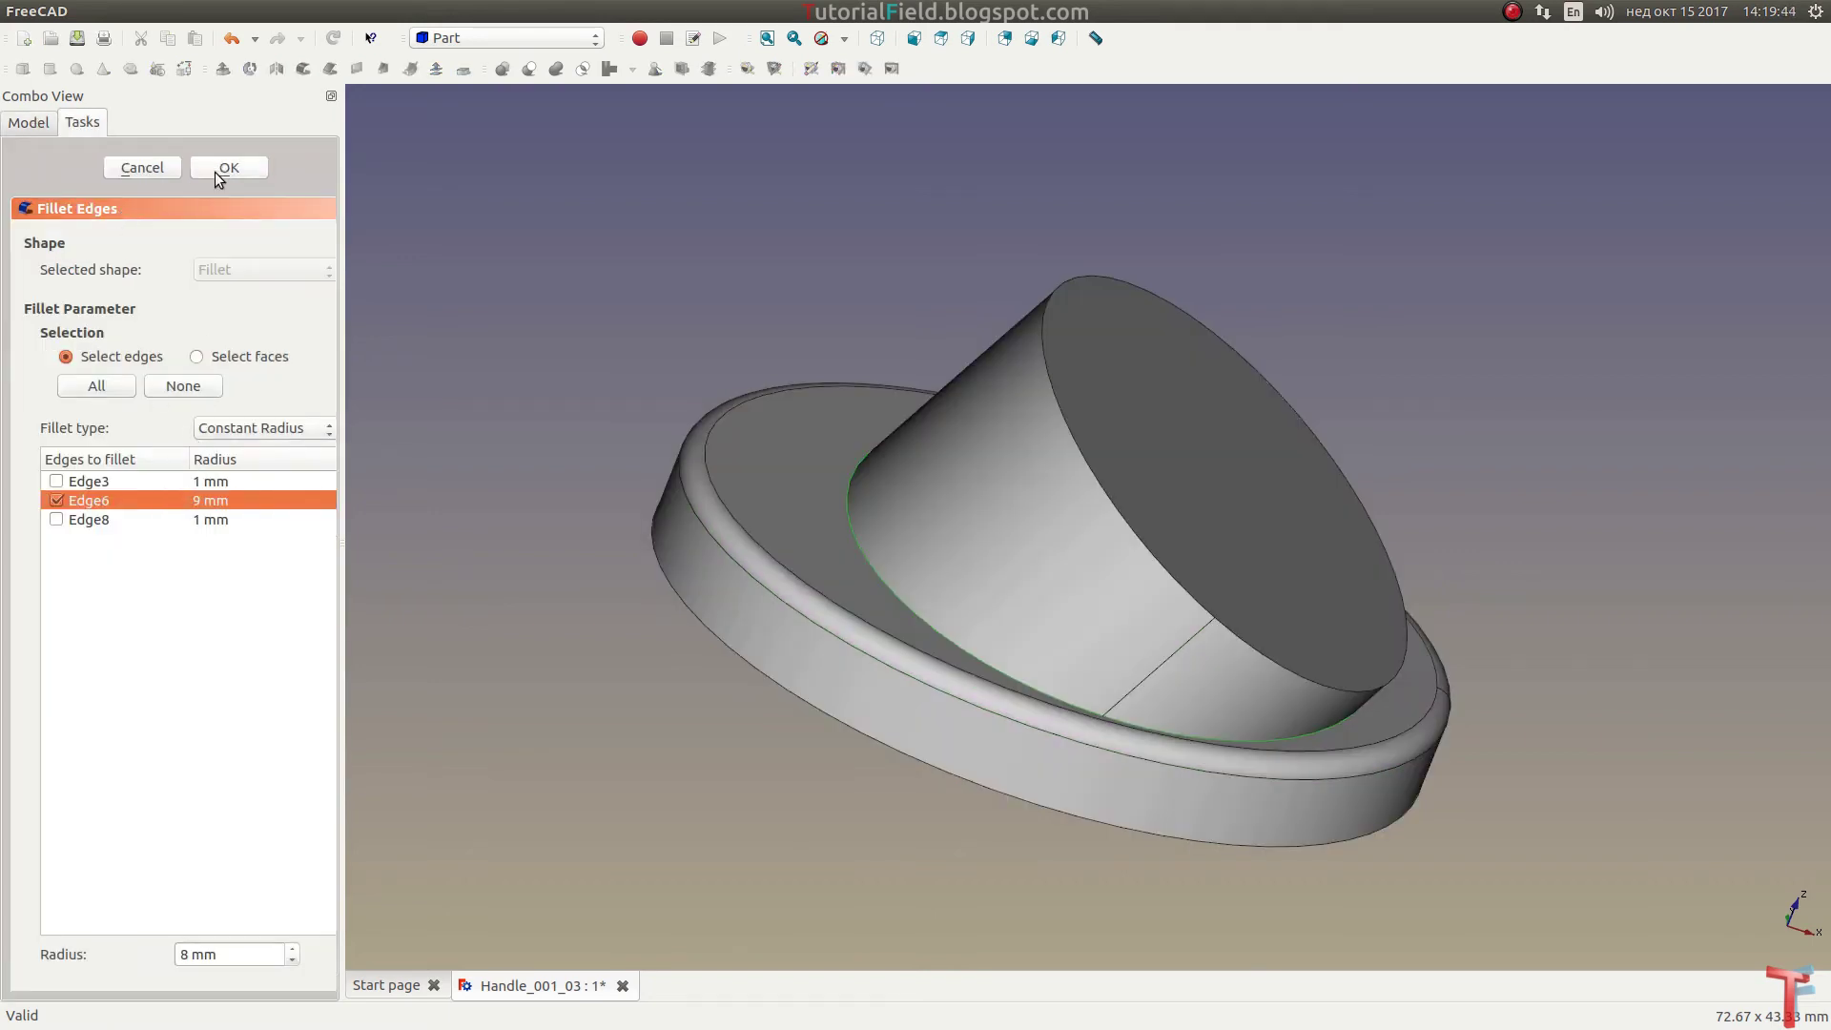
click(216, 172)
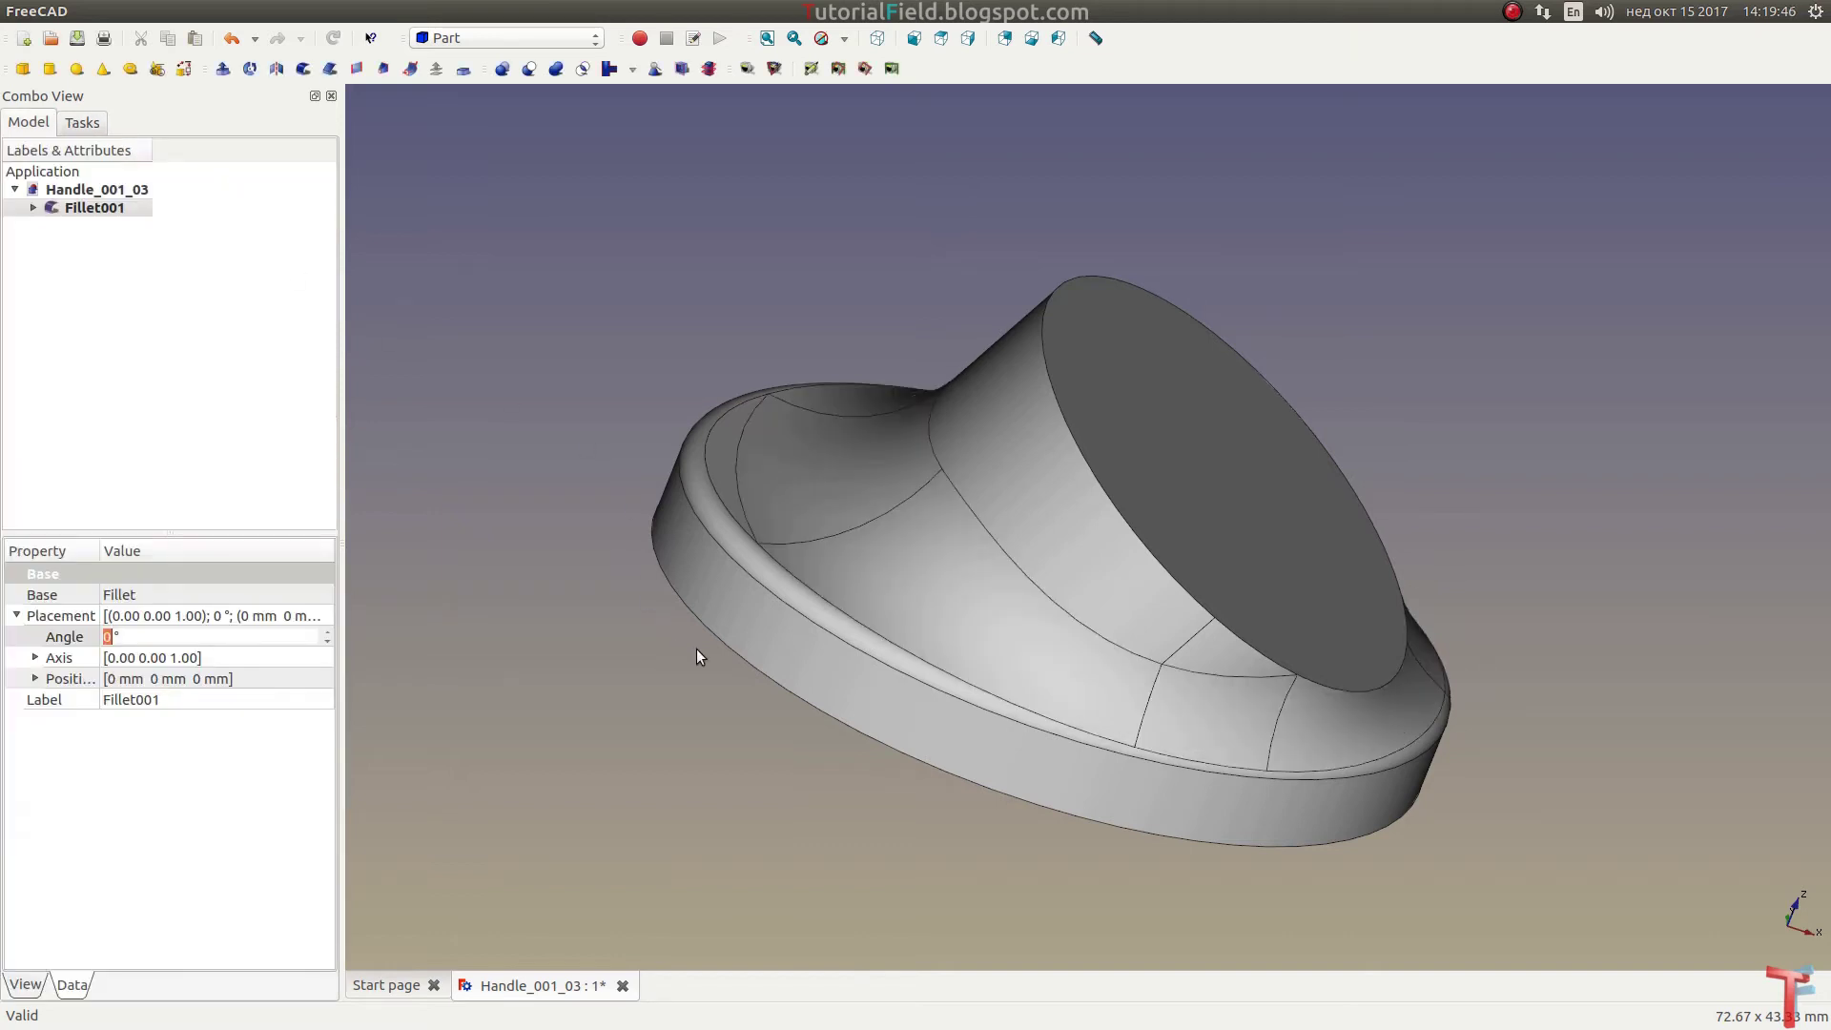
mouse_move(743, 735)
middle_down()
mouse_move(719, 744)
mouse_move(737, 736)
mouse_move(629, 704)
middle_up()
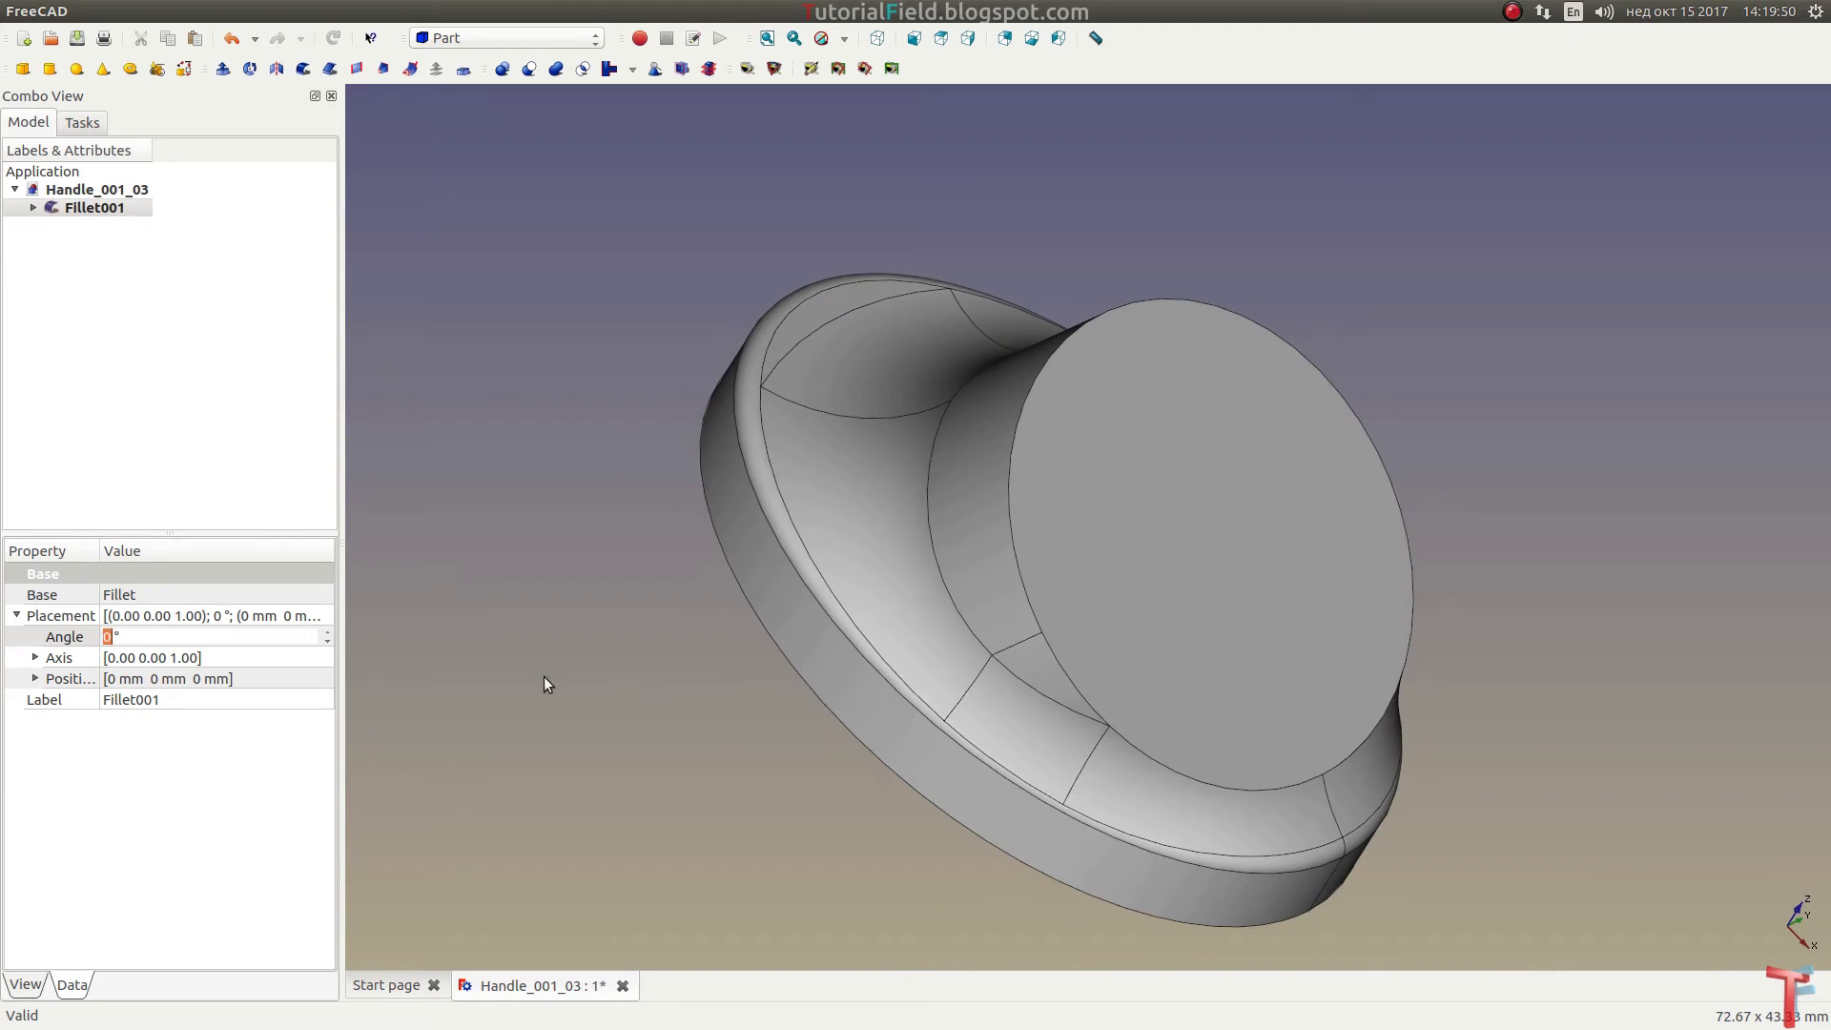
Step: Reopen Fillet001's edge settings and reapply Edge6 with the larger radius
right_click(100, 209)
click(59, 272)
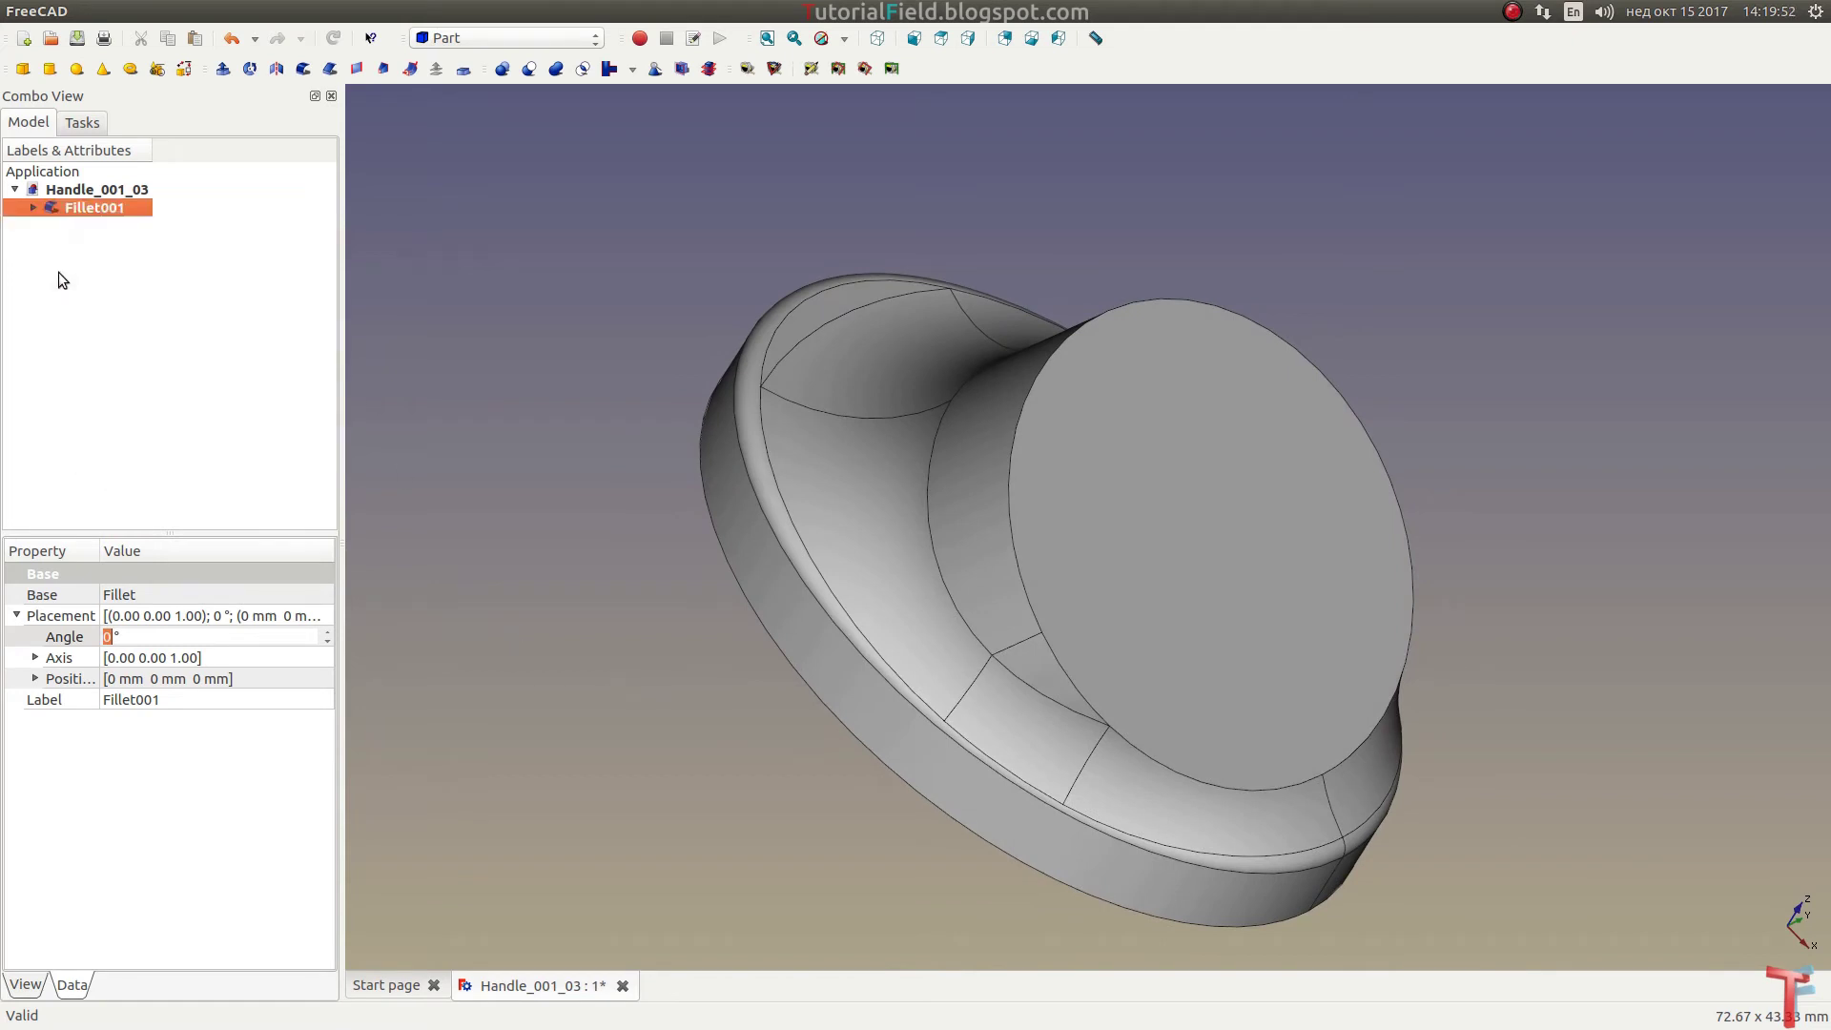
click(100, 208)
right_click(105, 208)
key(Escape)
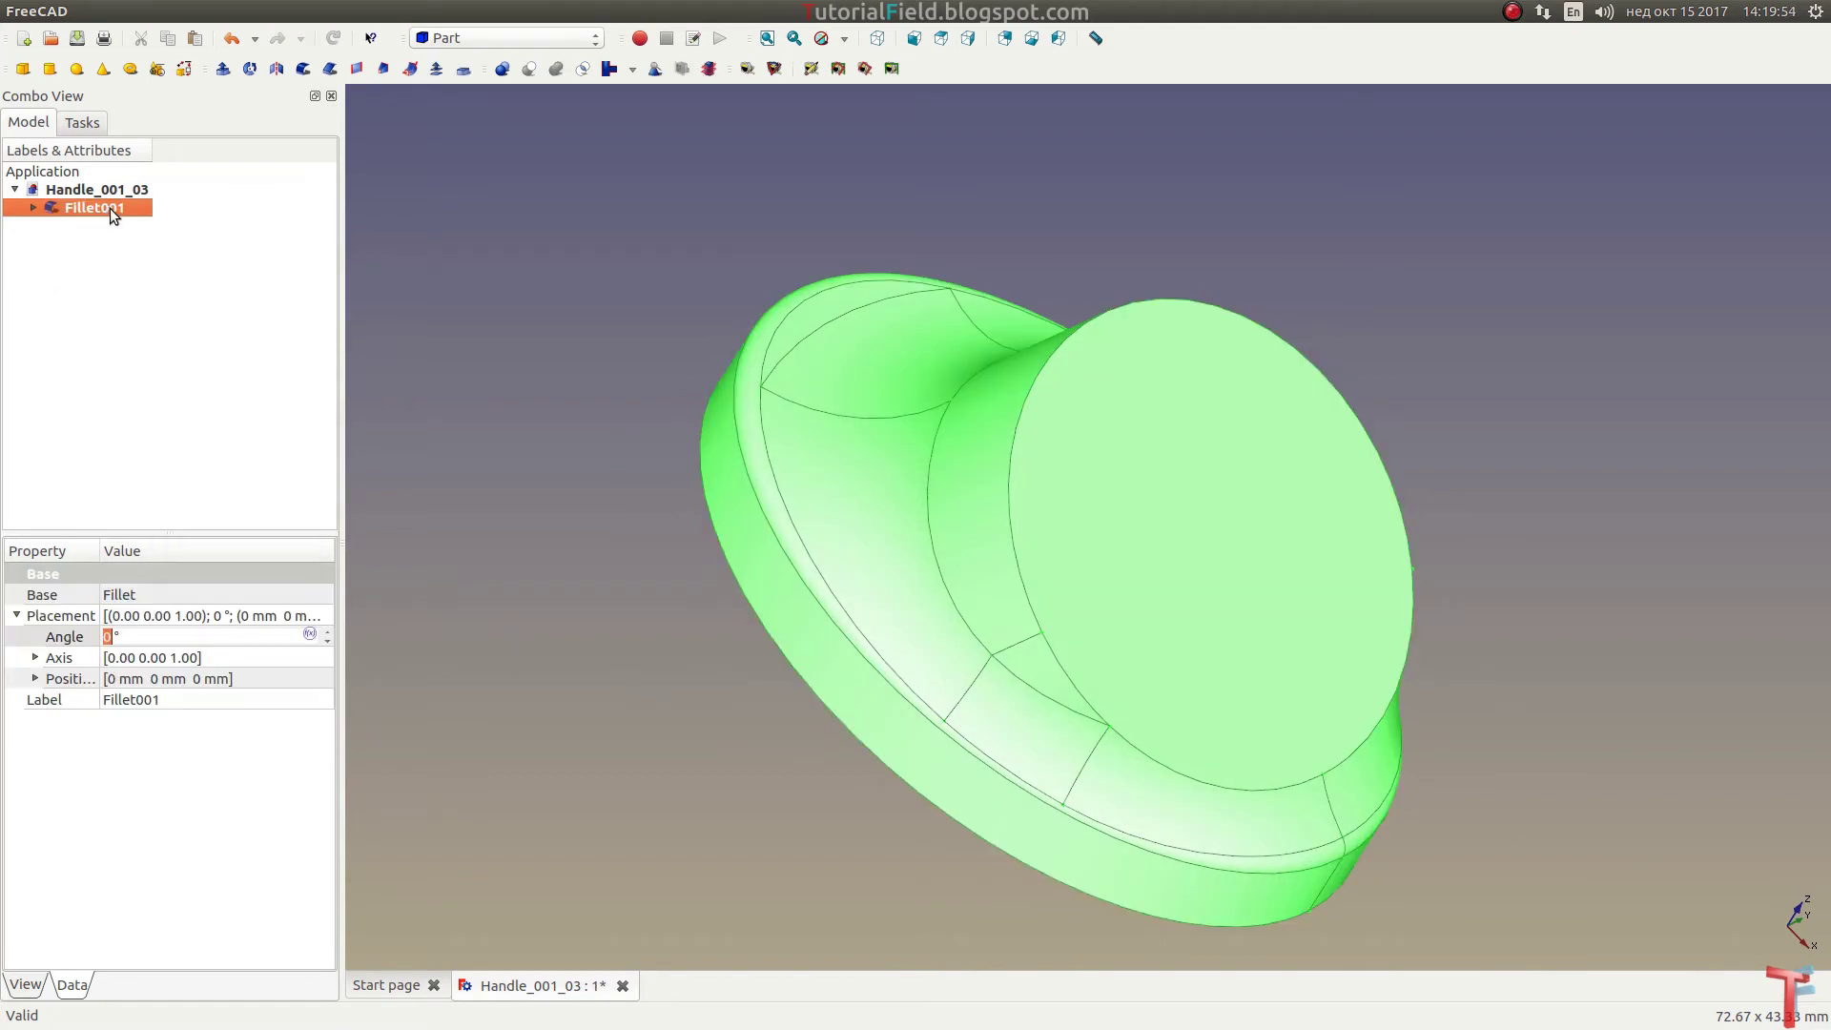
right_click(111, 208)
click(122, 216)
click(223, 500)
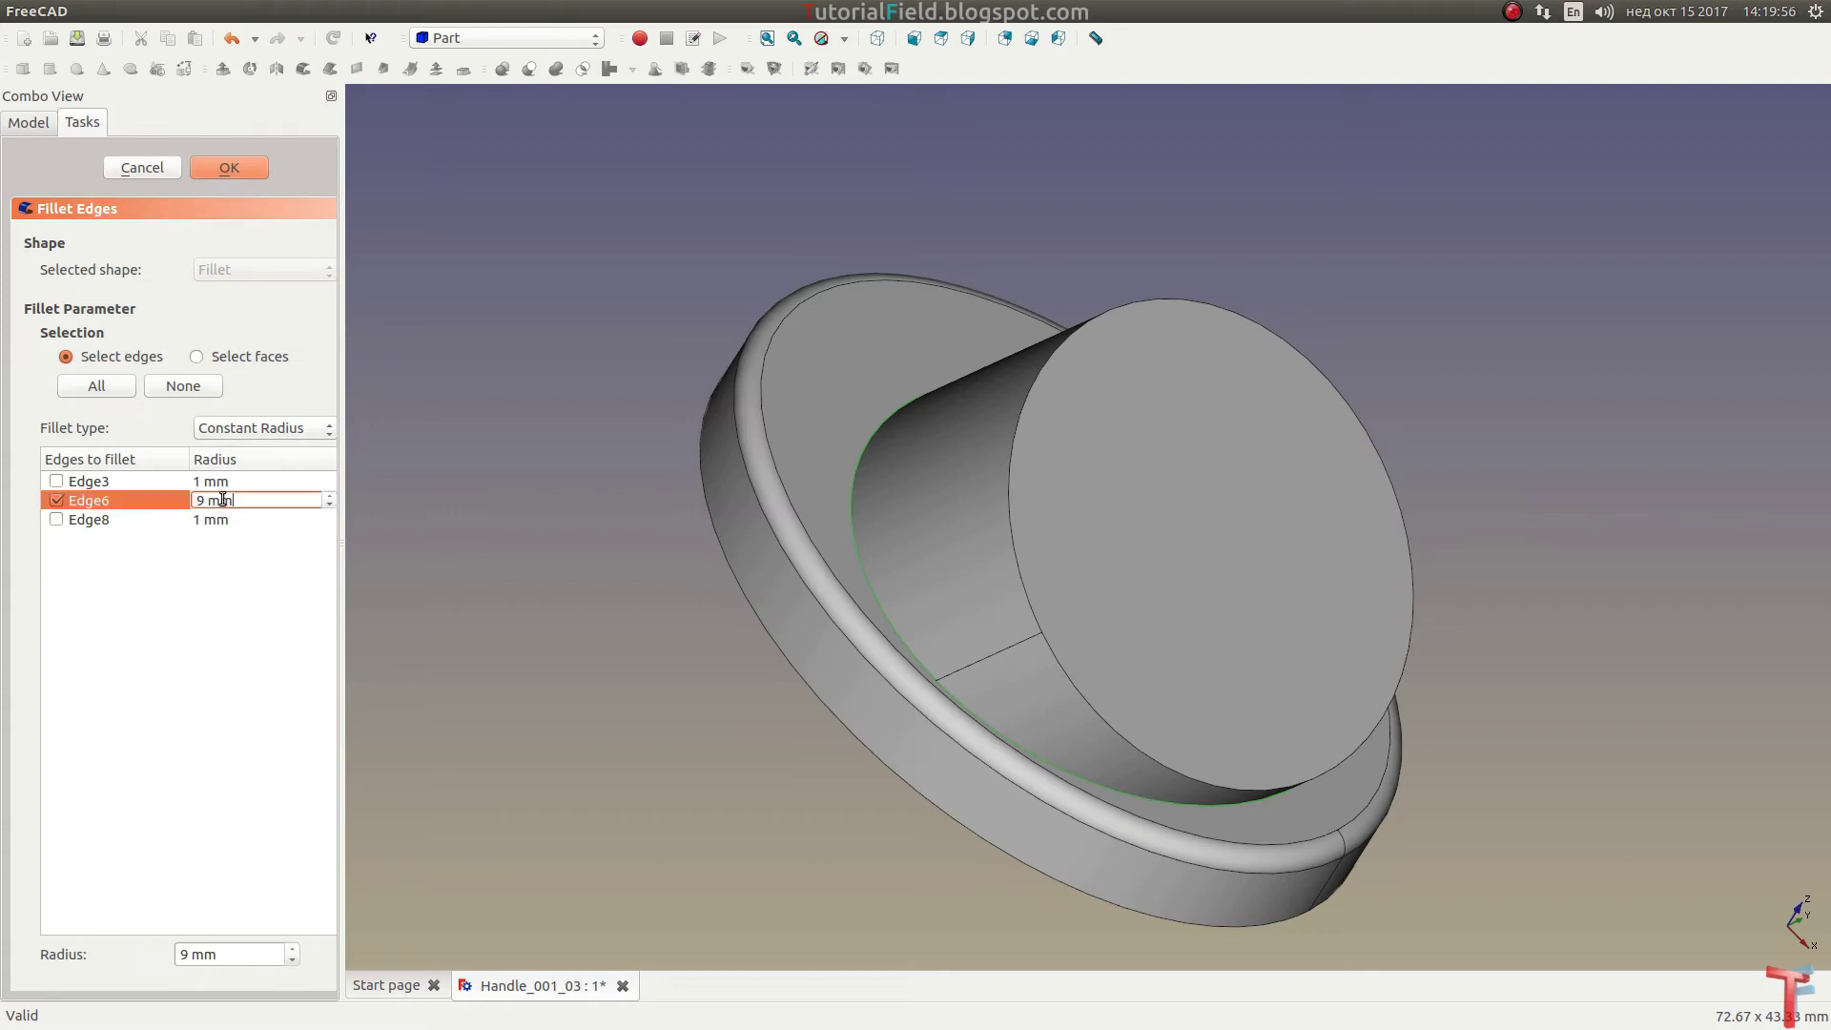
double_click(222, 499)
click(232, 163)
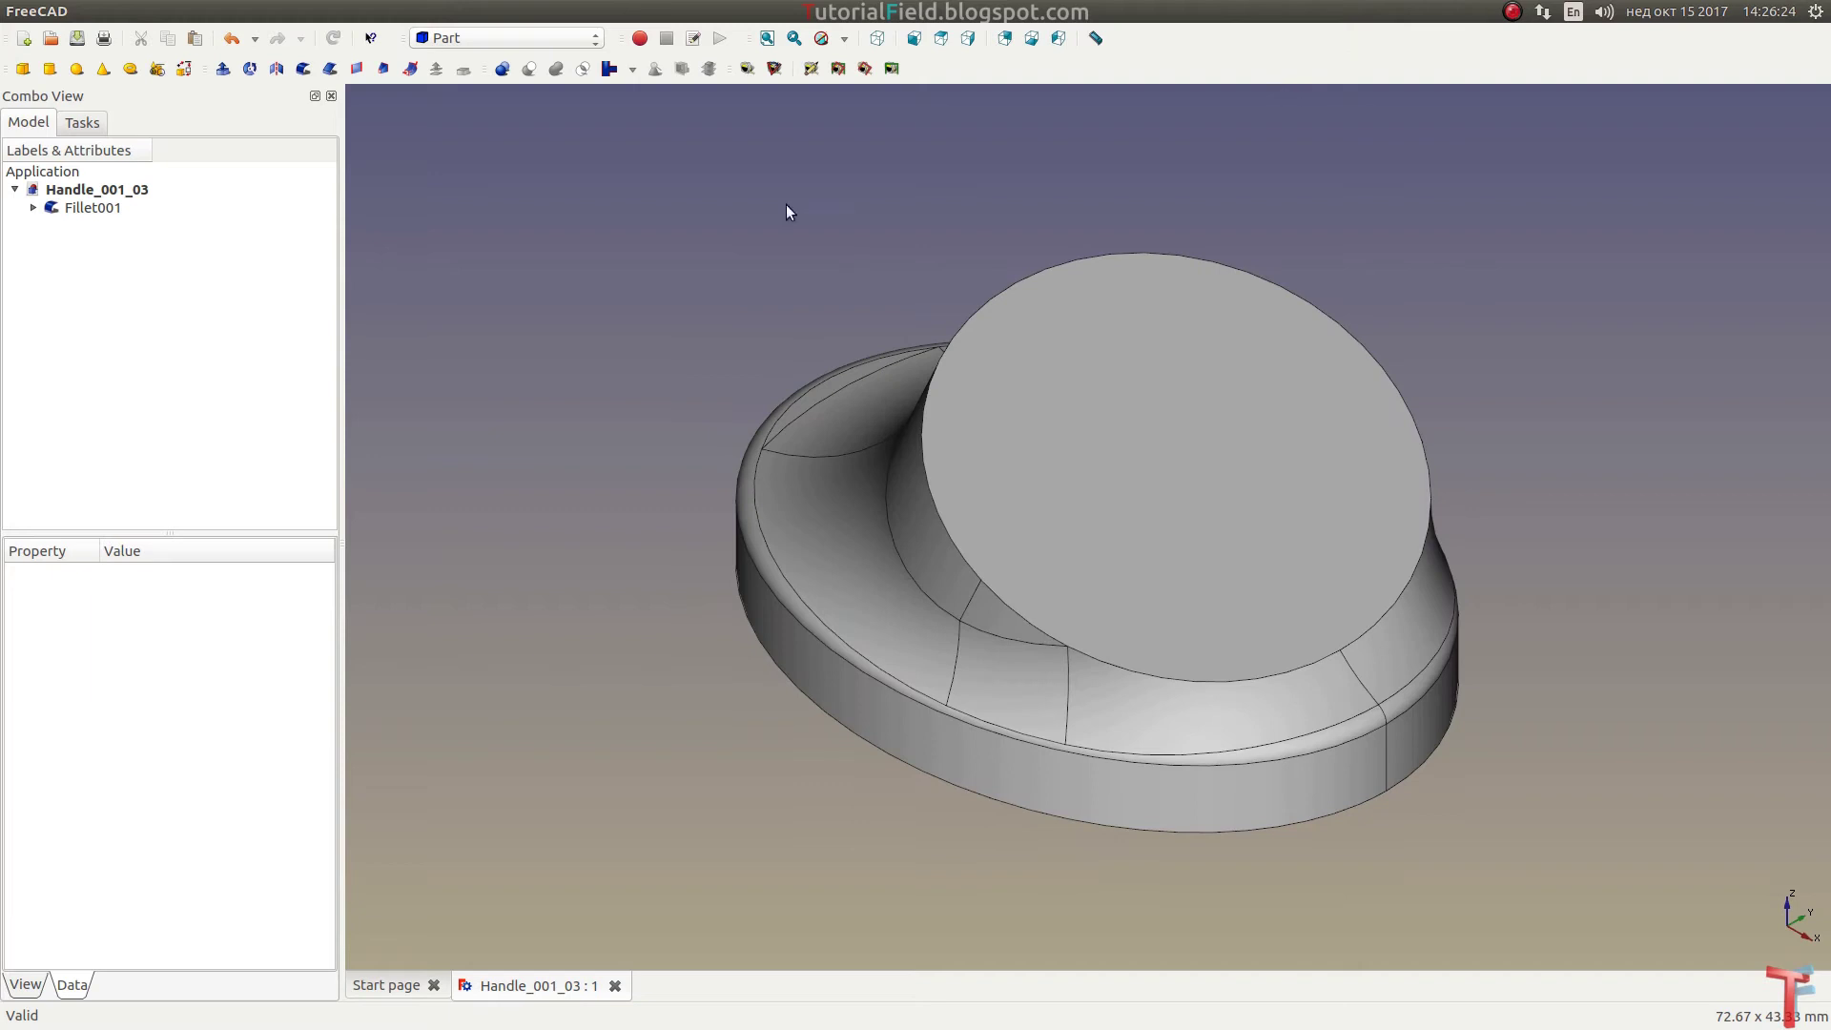
Step: In Part Design, sketch an ellipse on the cylinder's top face and centre it there
click(494, 41)
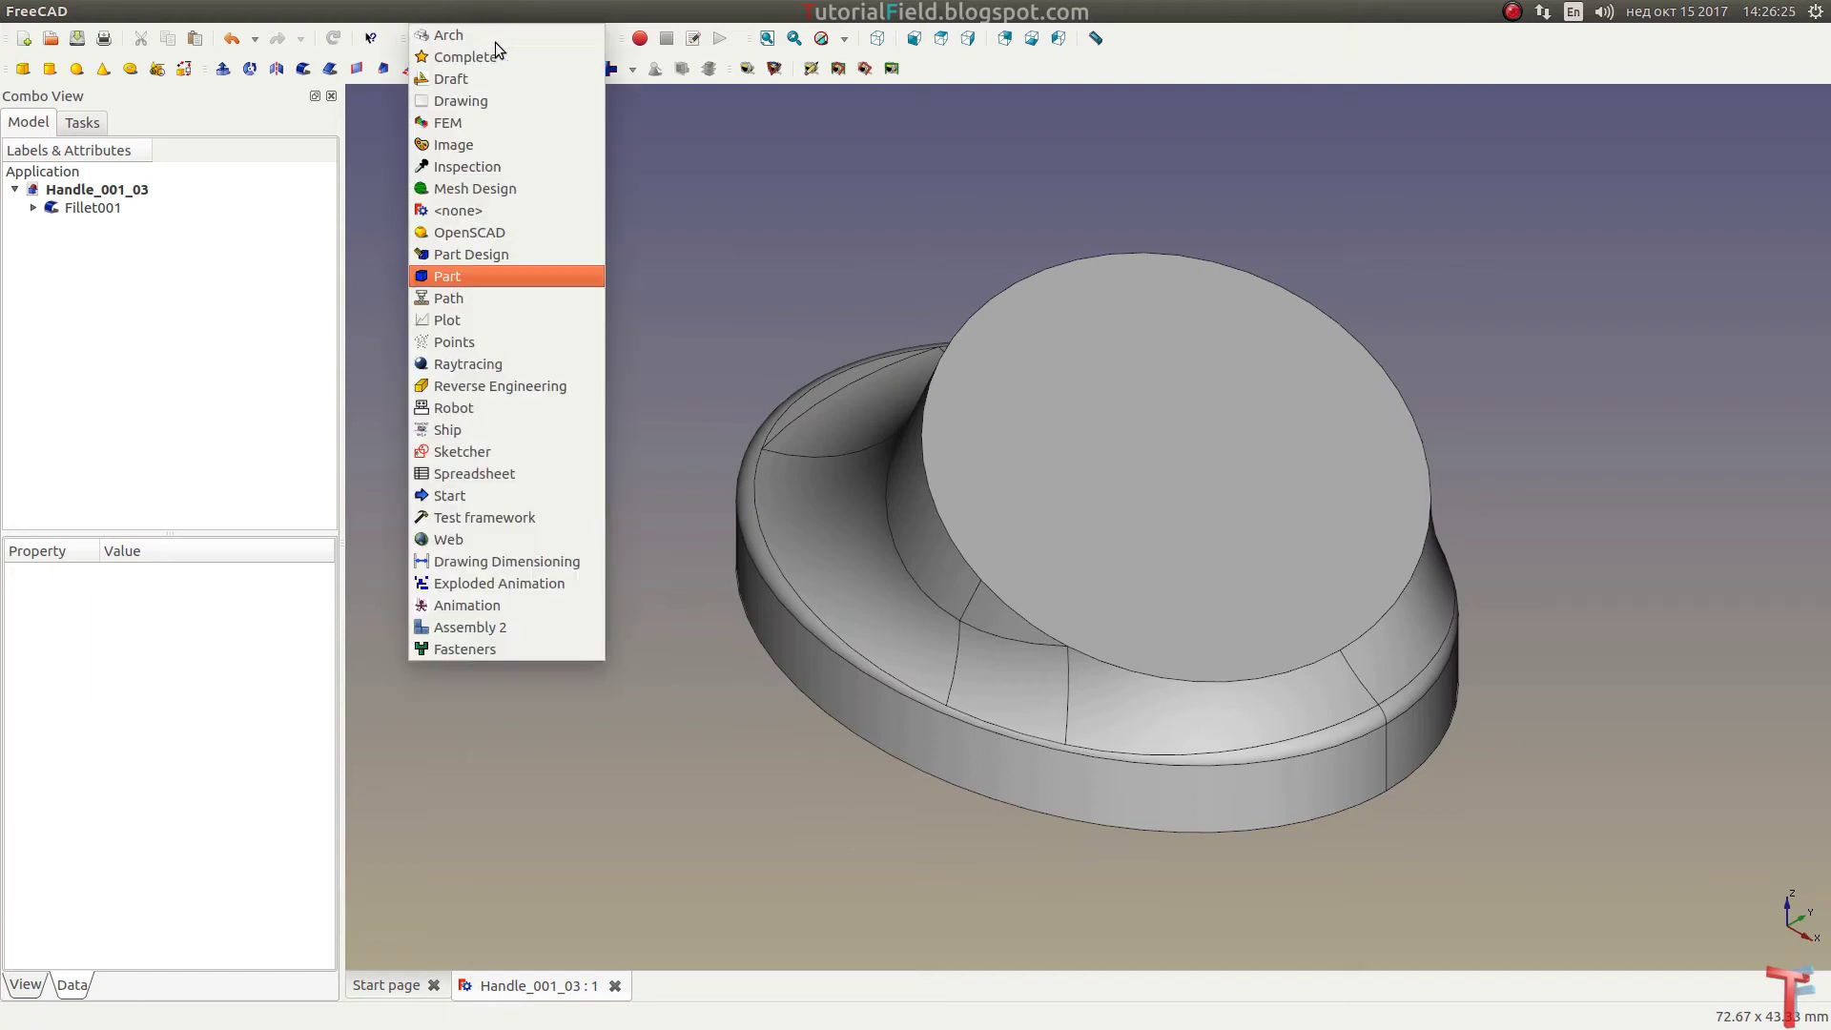
click(498, 253)
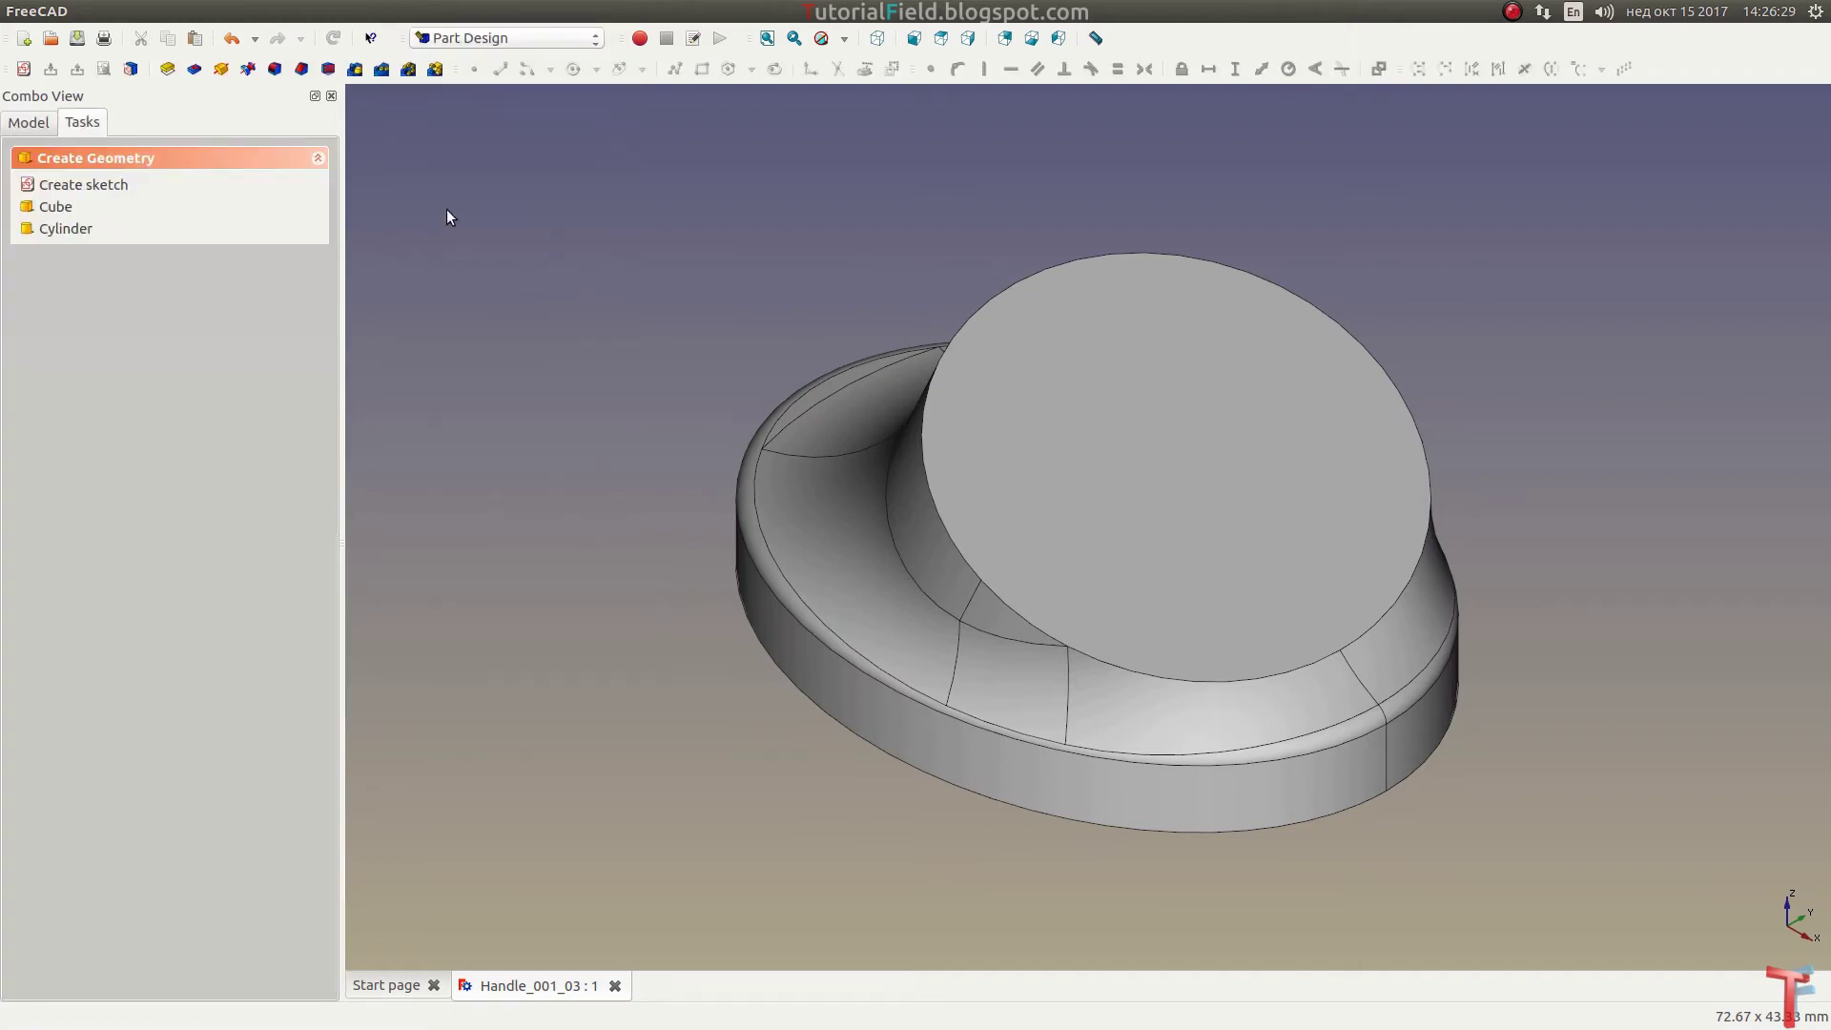
click(1160, 450)
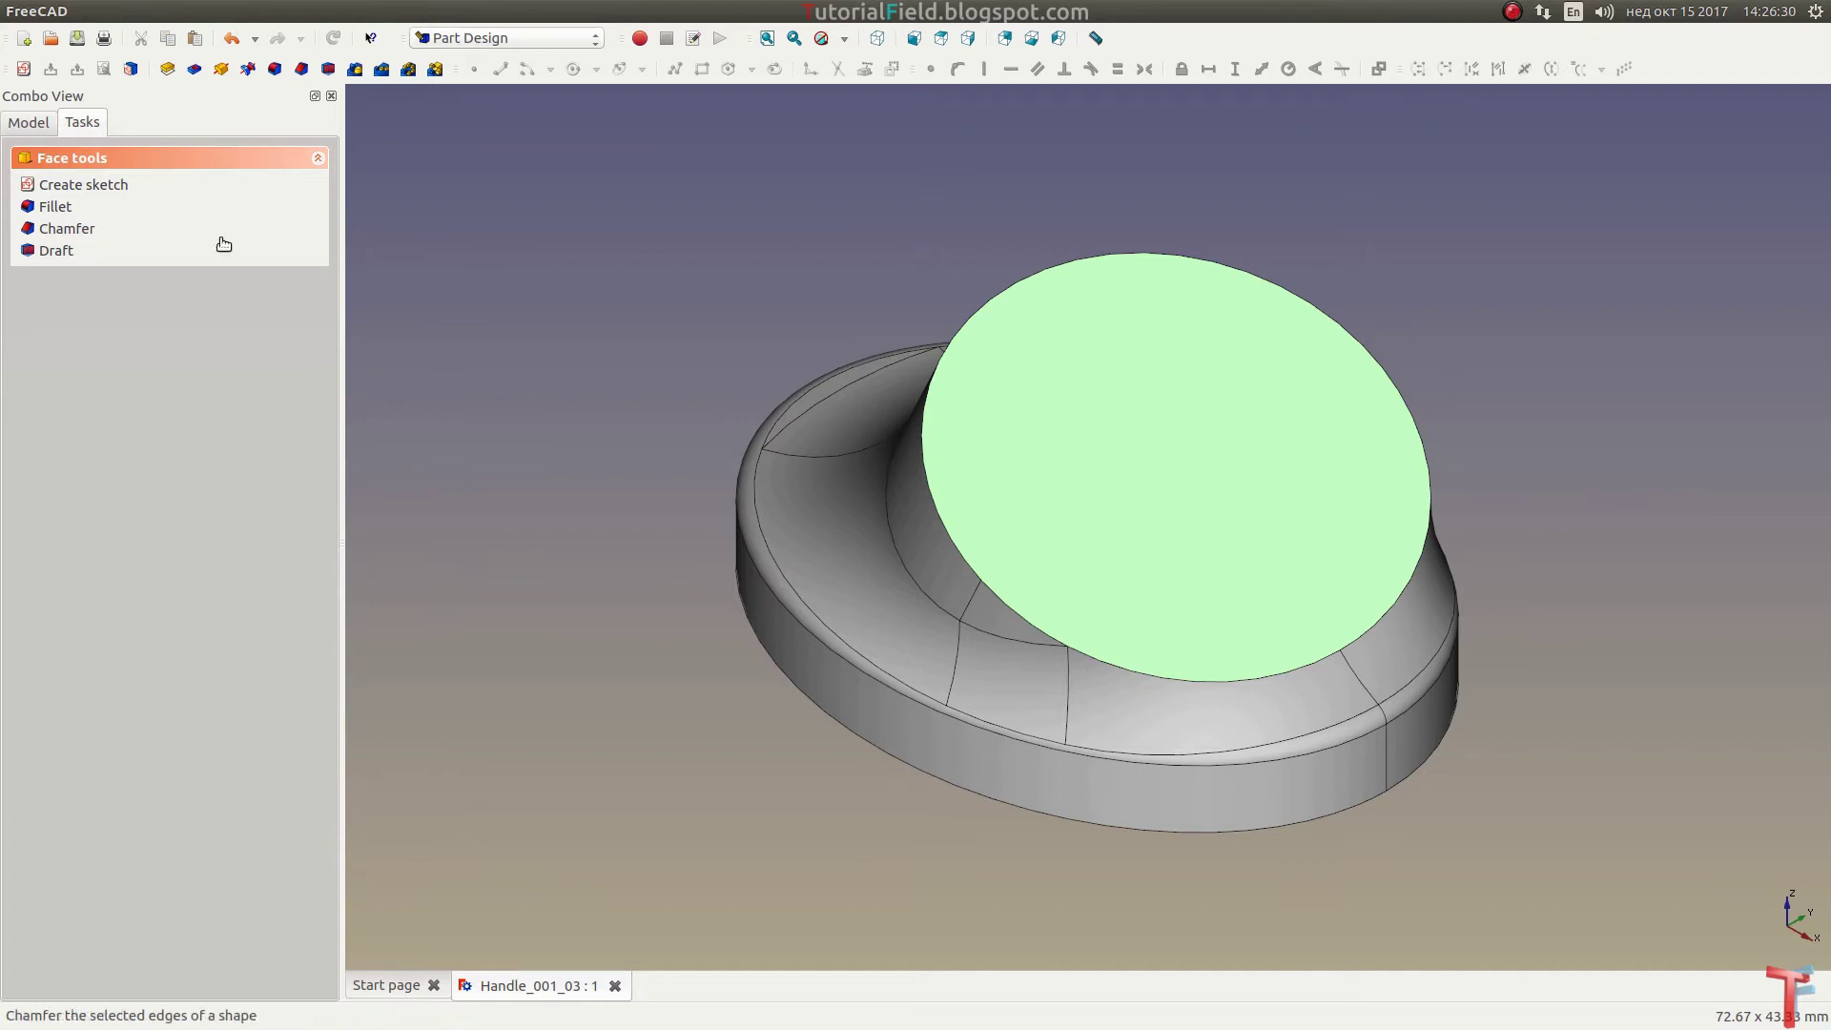
click(105, 186)
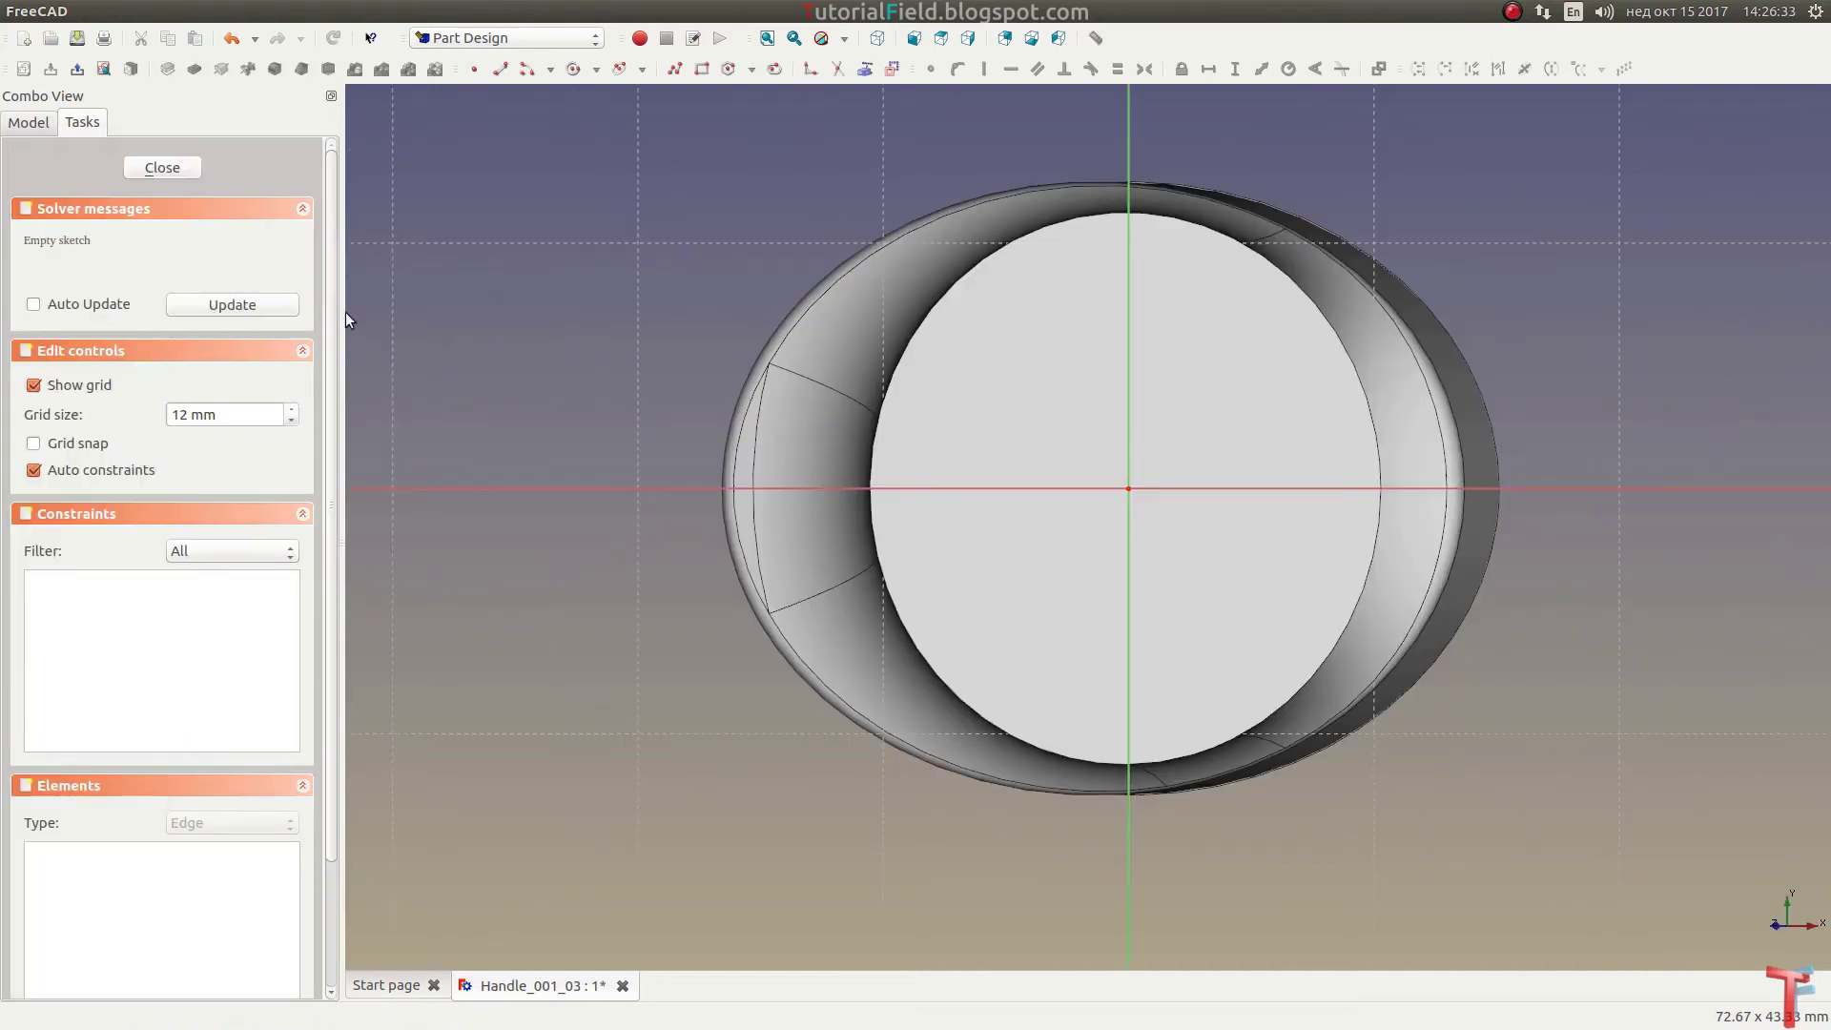
click(612, 70)
click(626, 217)
click(613, 349)
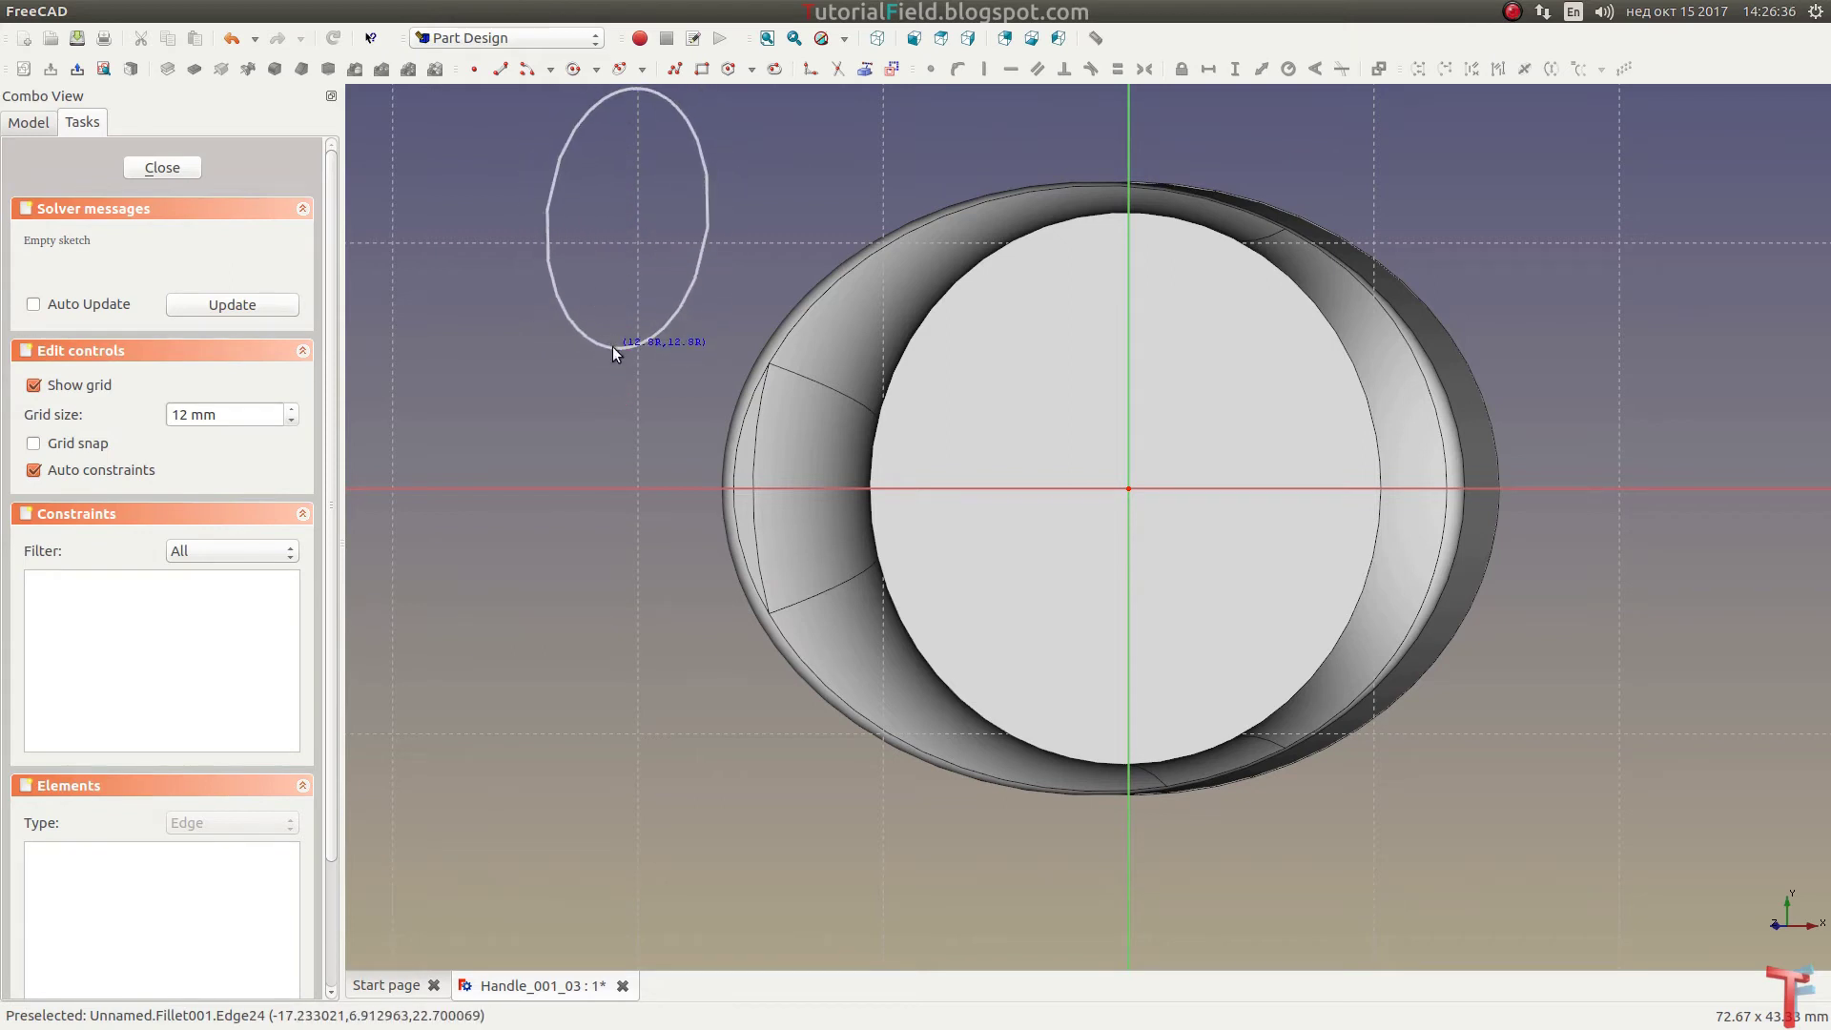
click(563, 320)
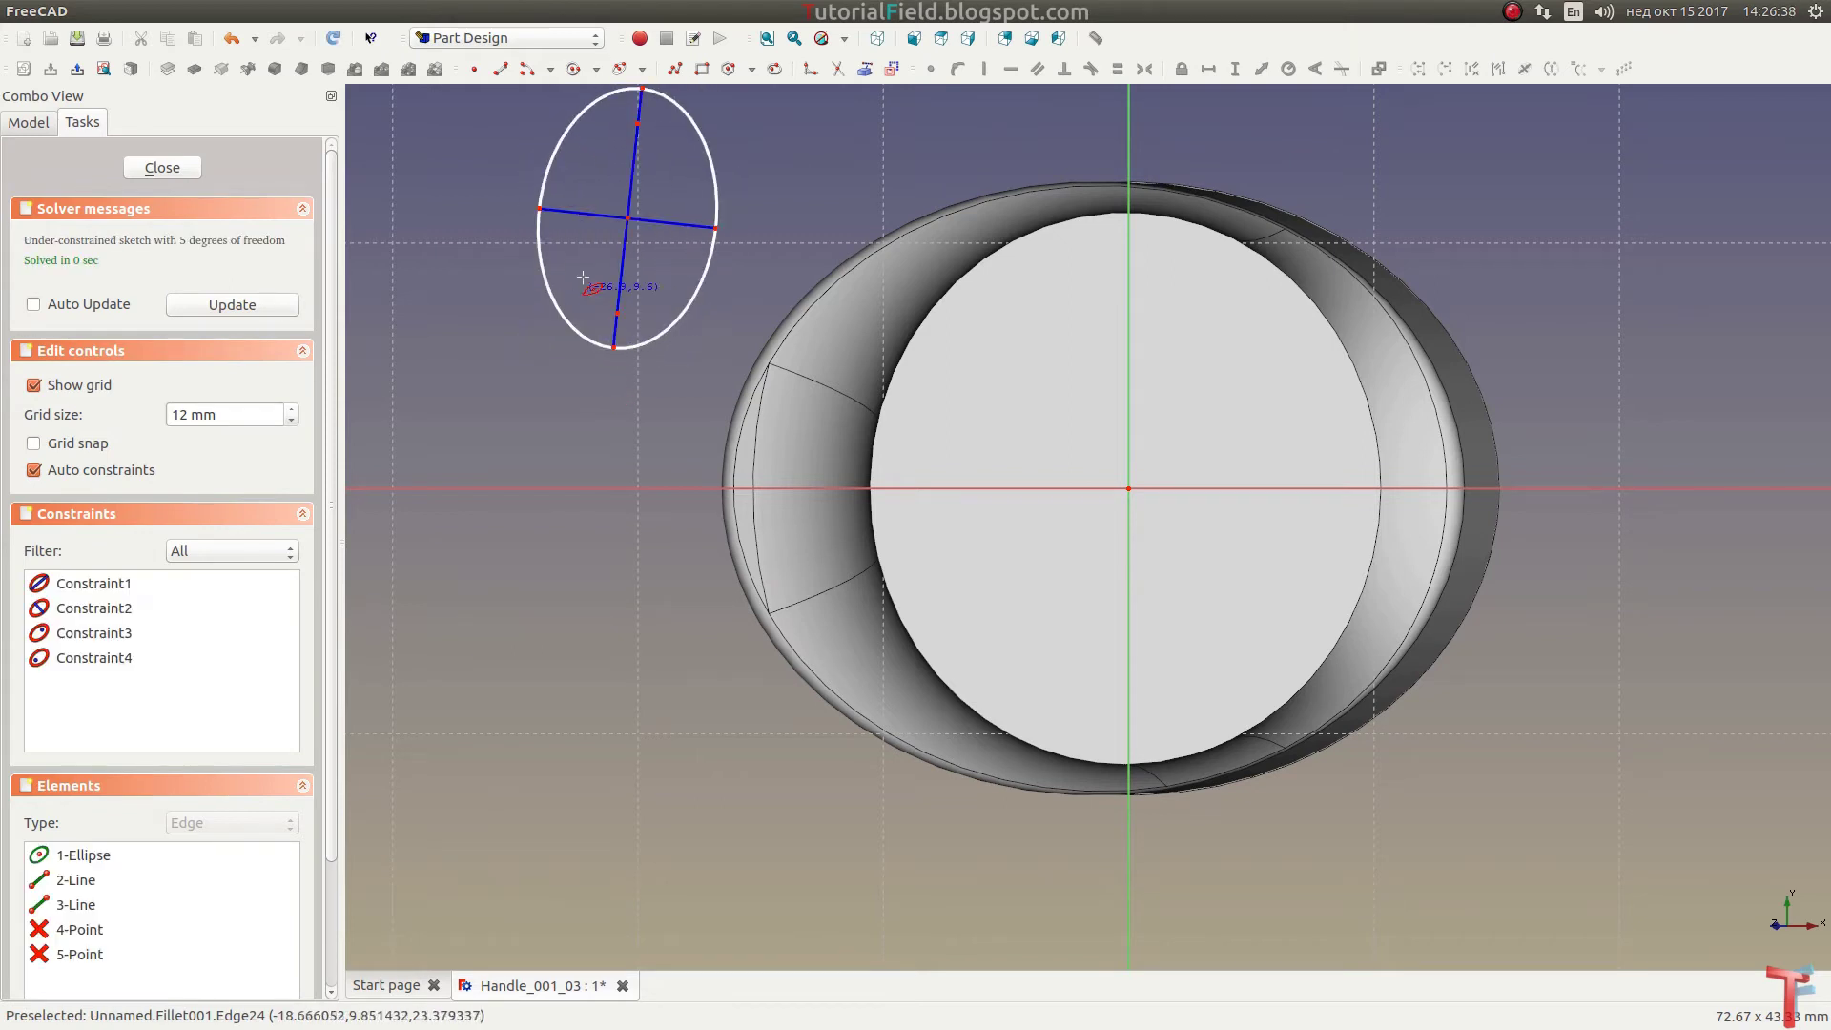
right_click(647, 250)
drag(629, 222, 1046, 530)
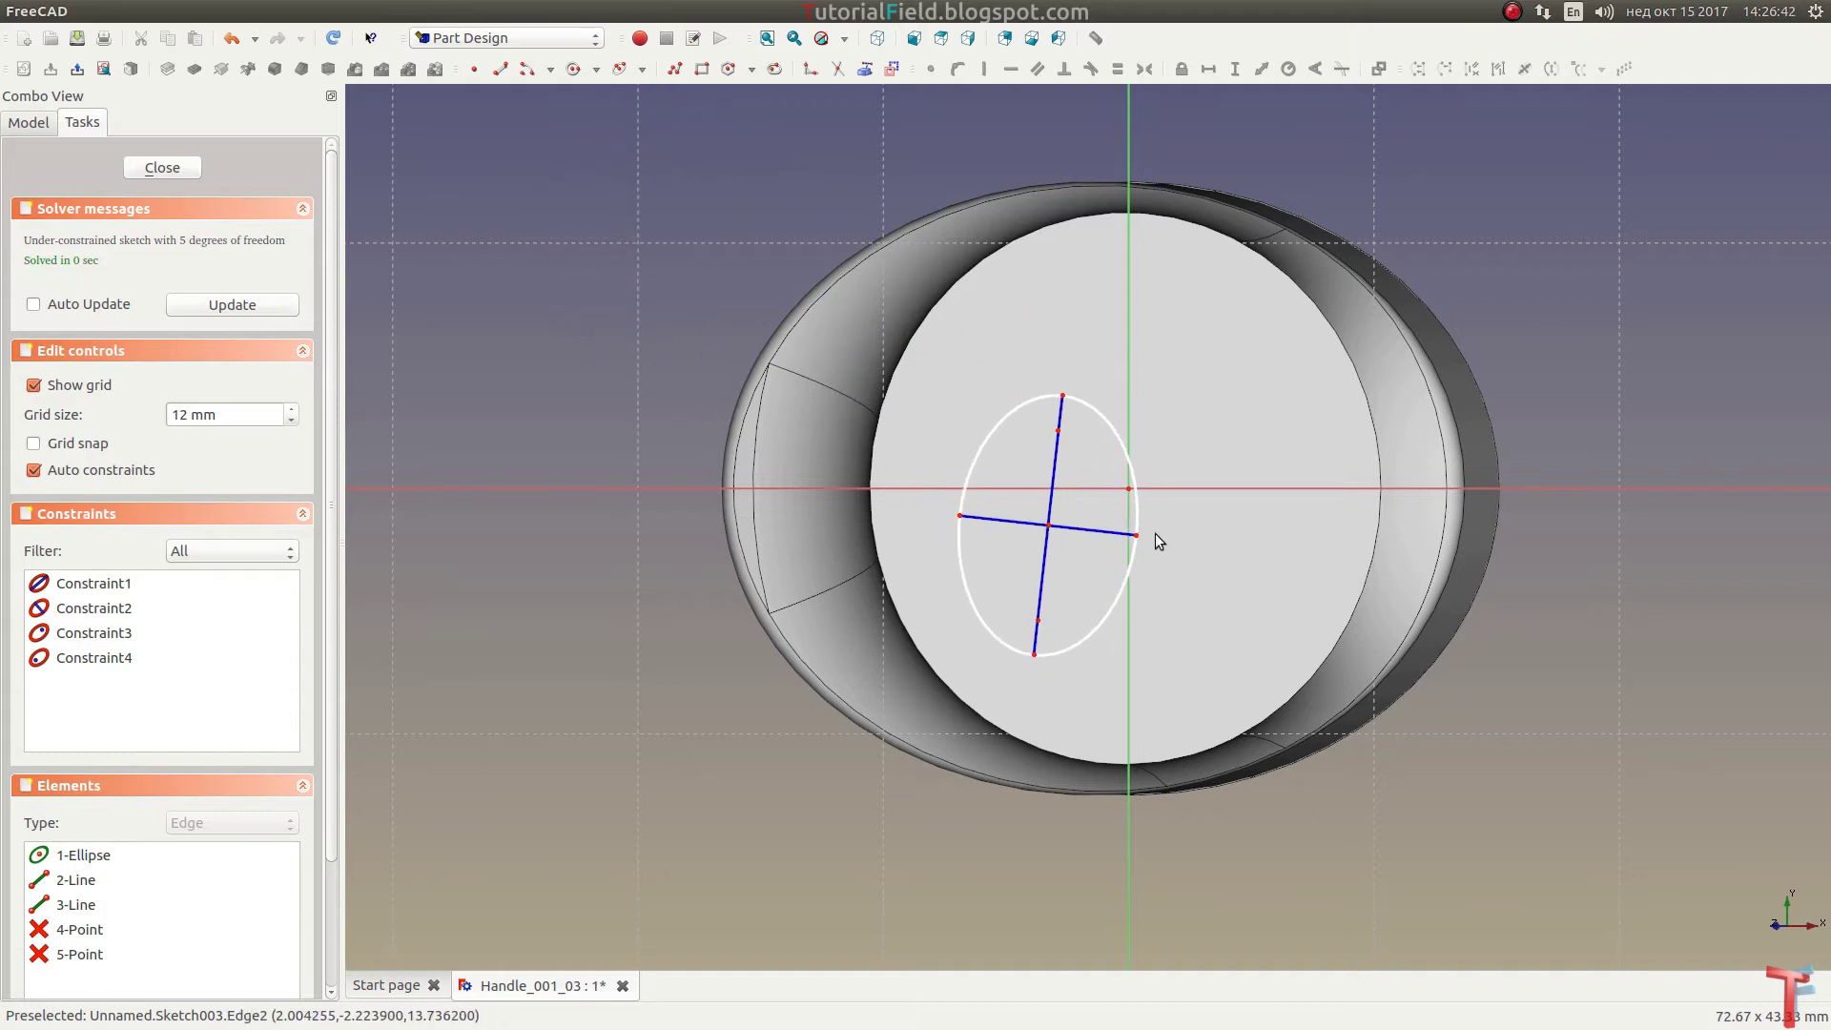
Step: Enlarge the ellipse and add the face's outer circle as external geometry
scroll(1198, 546, up, 2)
scroll(1114, 496, up, 1)
scroll(1114, 496, down, 1)
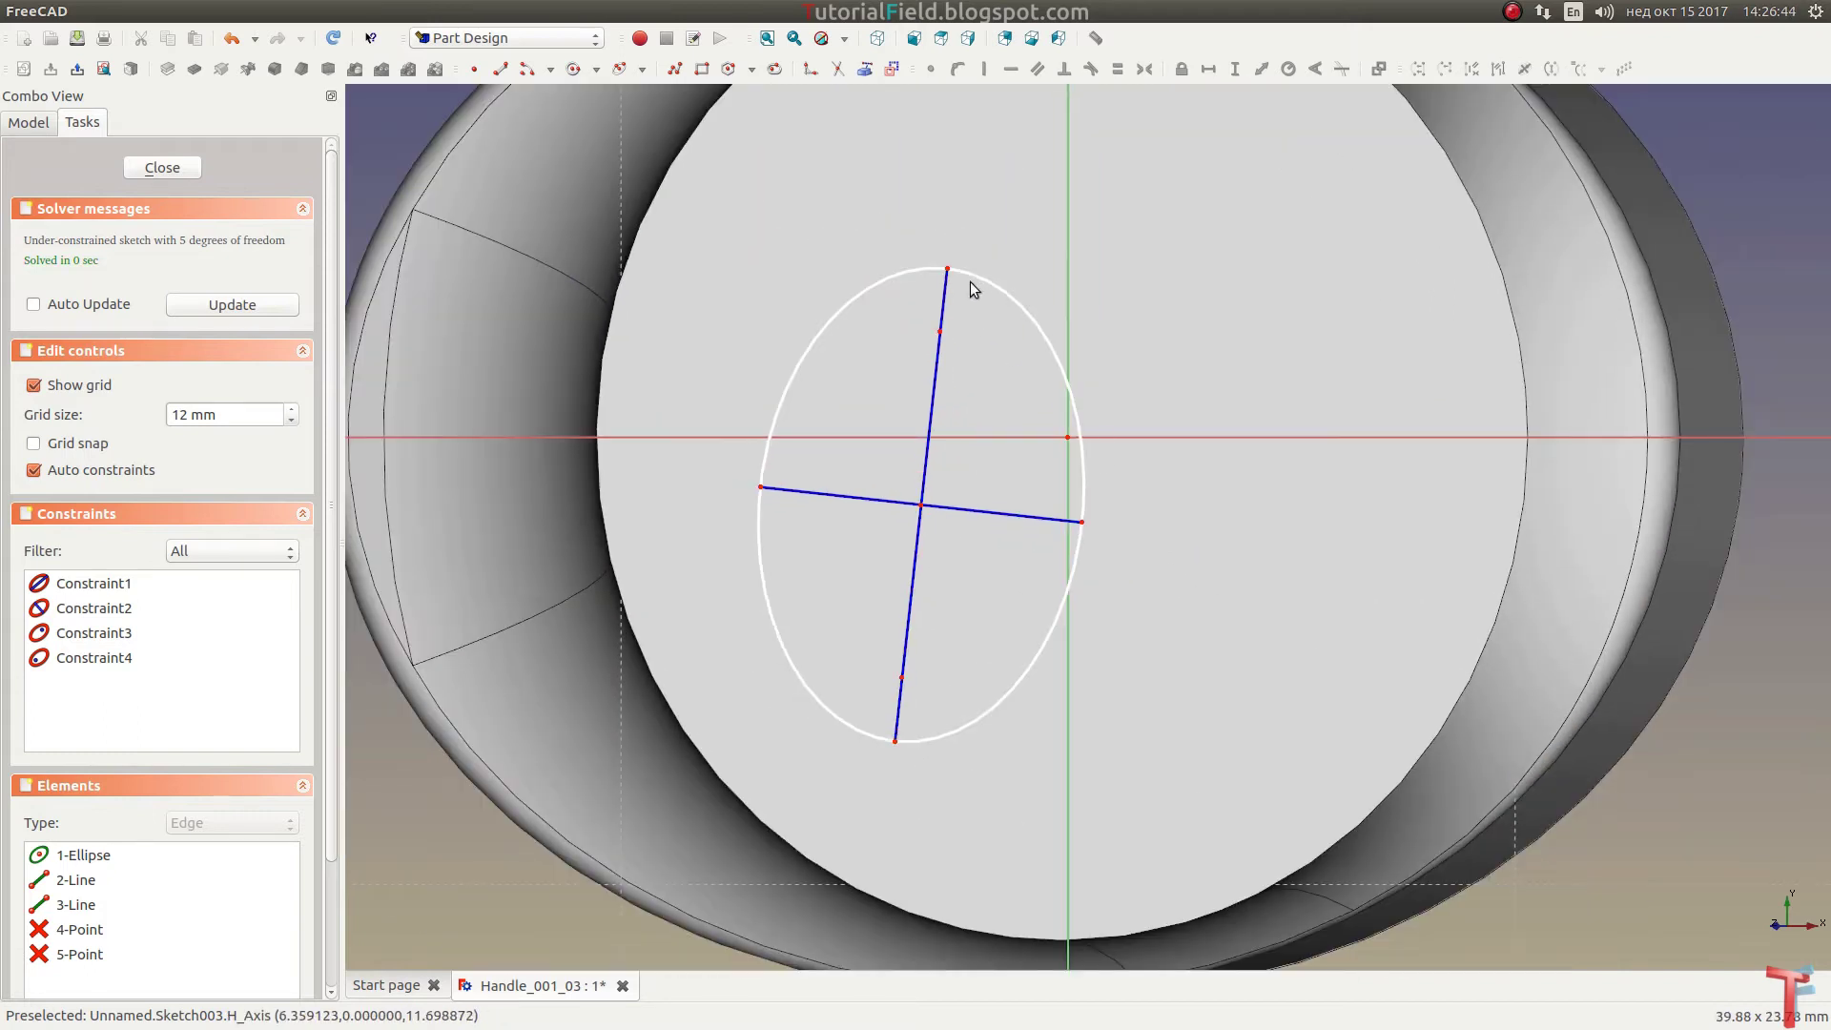
middle_drag(985, 258, 973, 390)
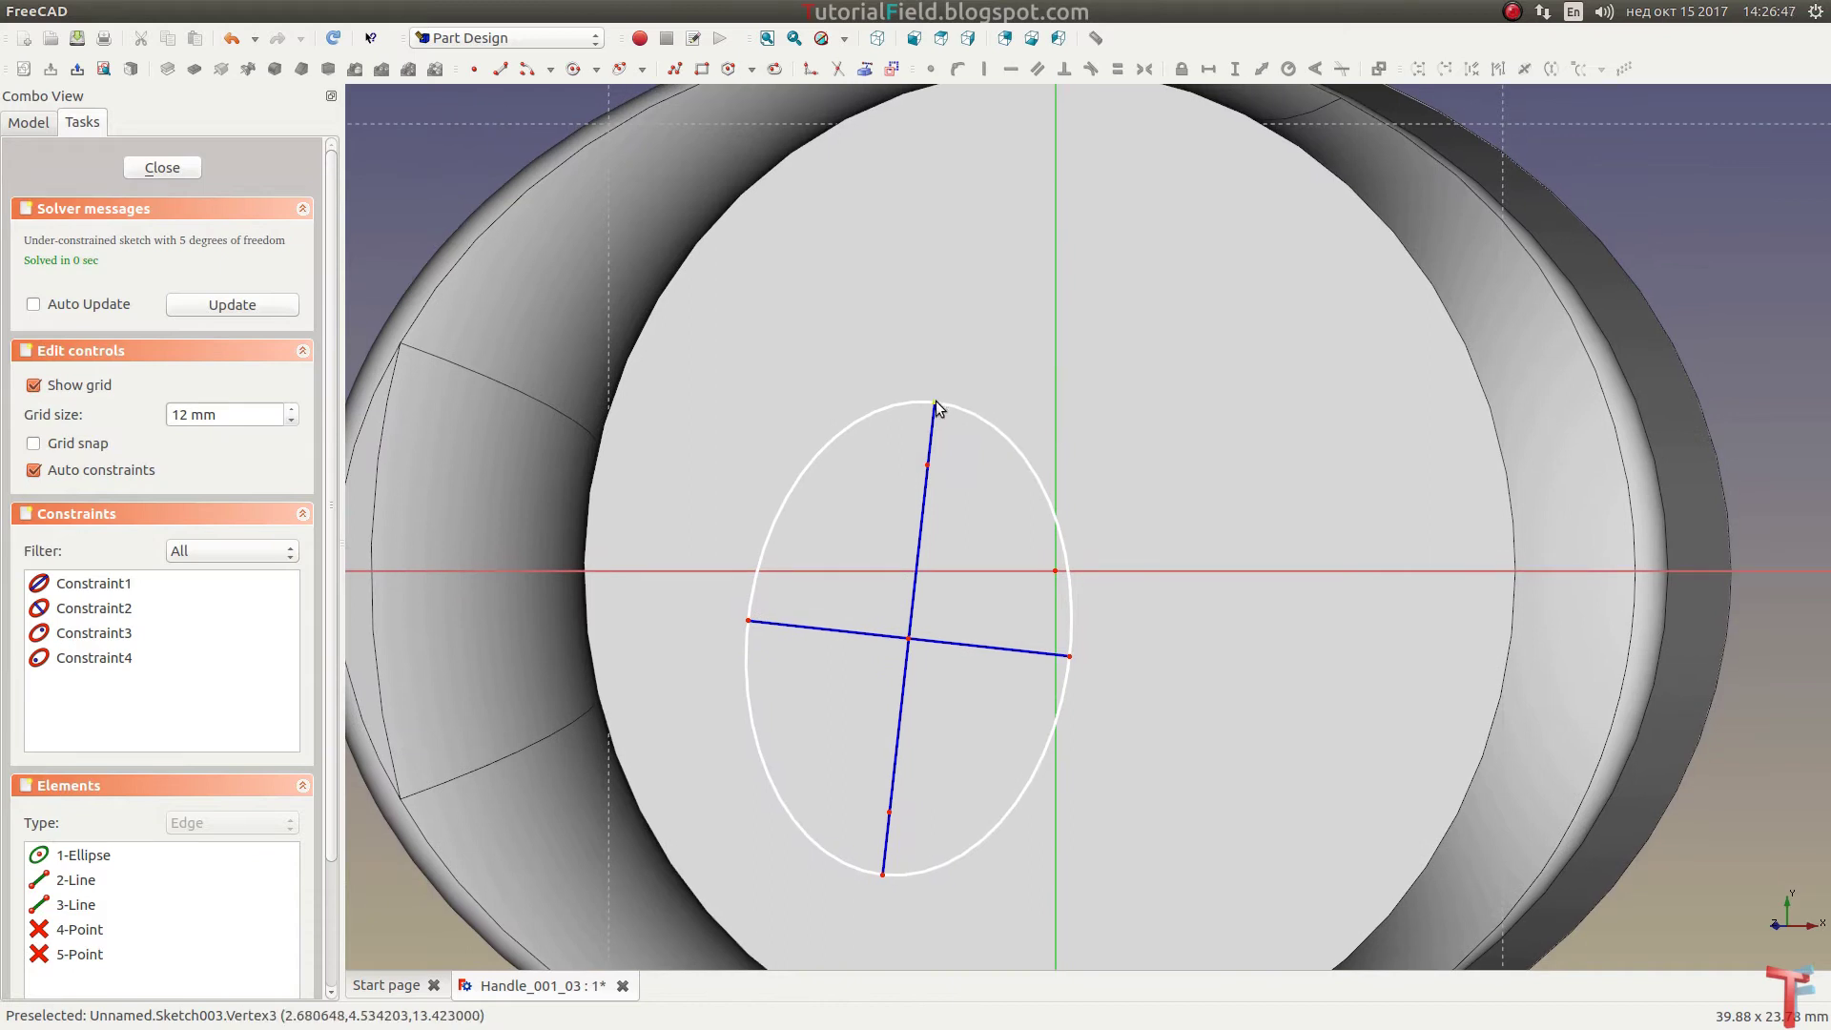
drag(936, 401, 991, 180)
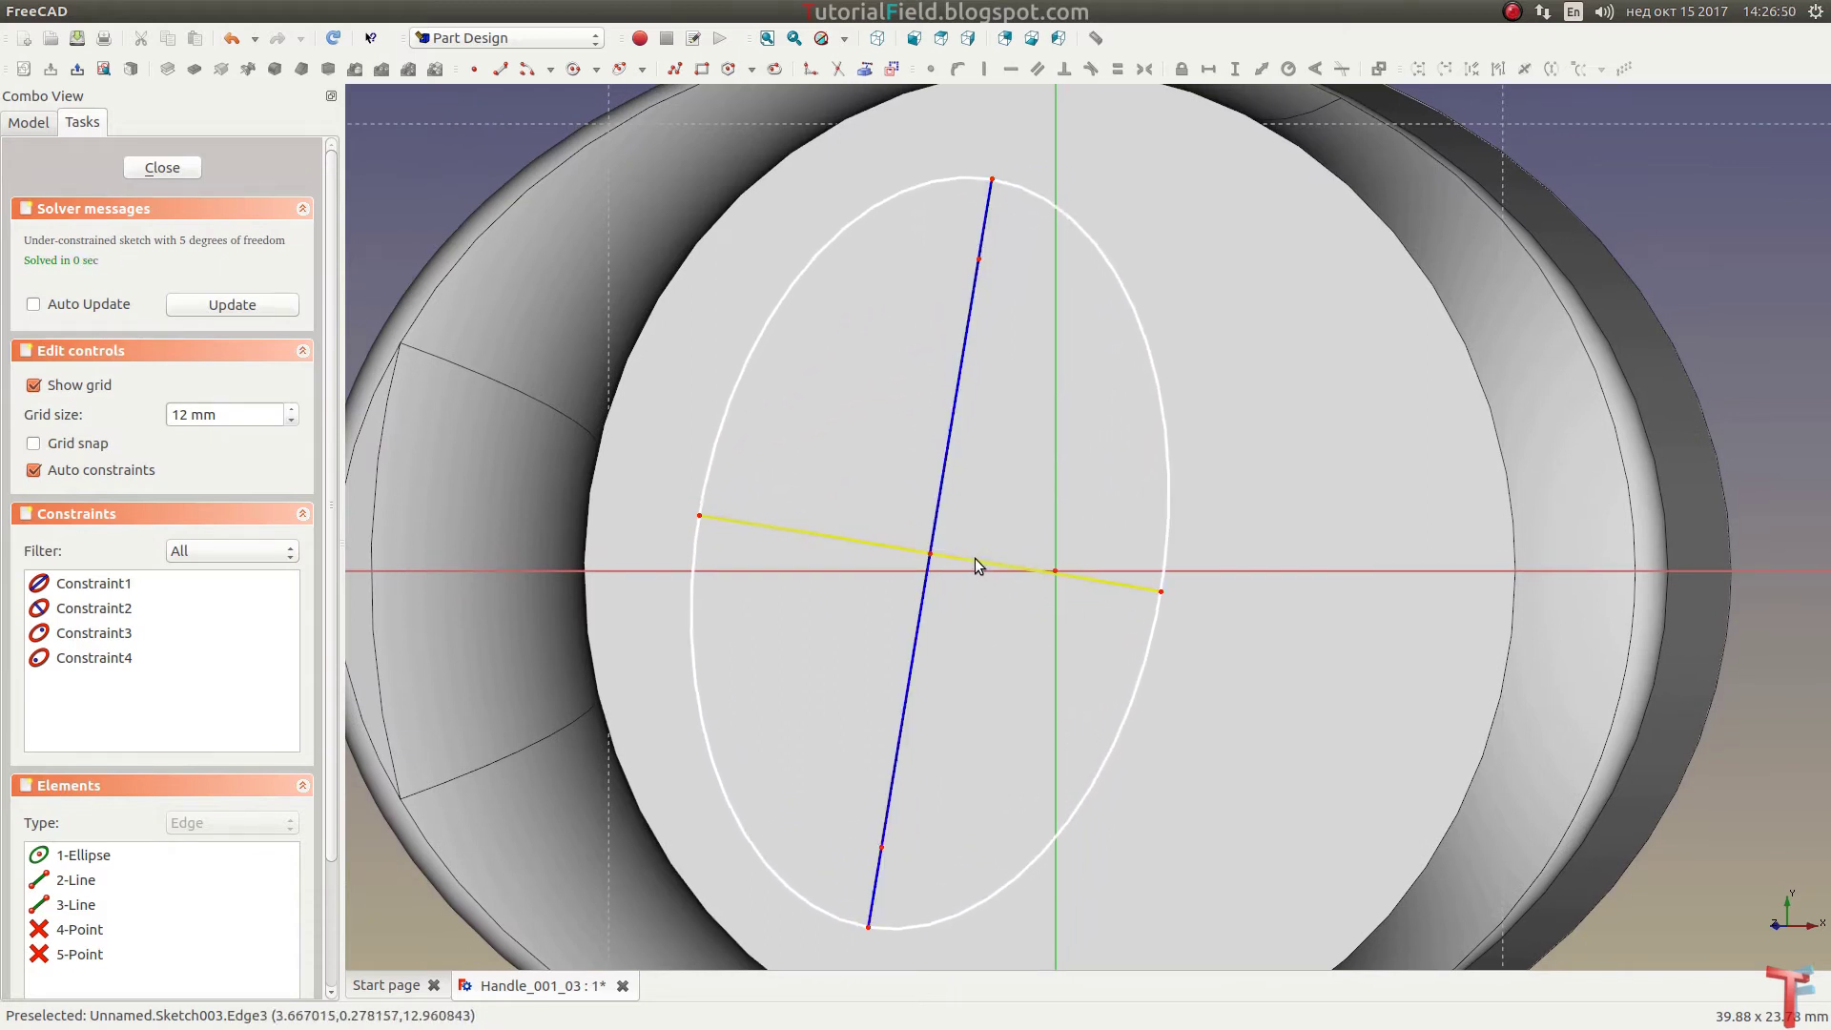
click(841, 120)
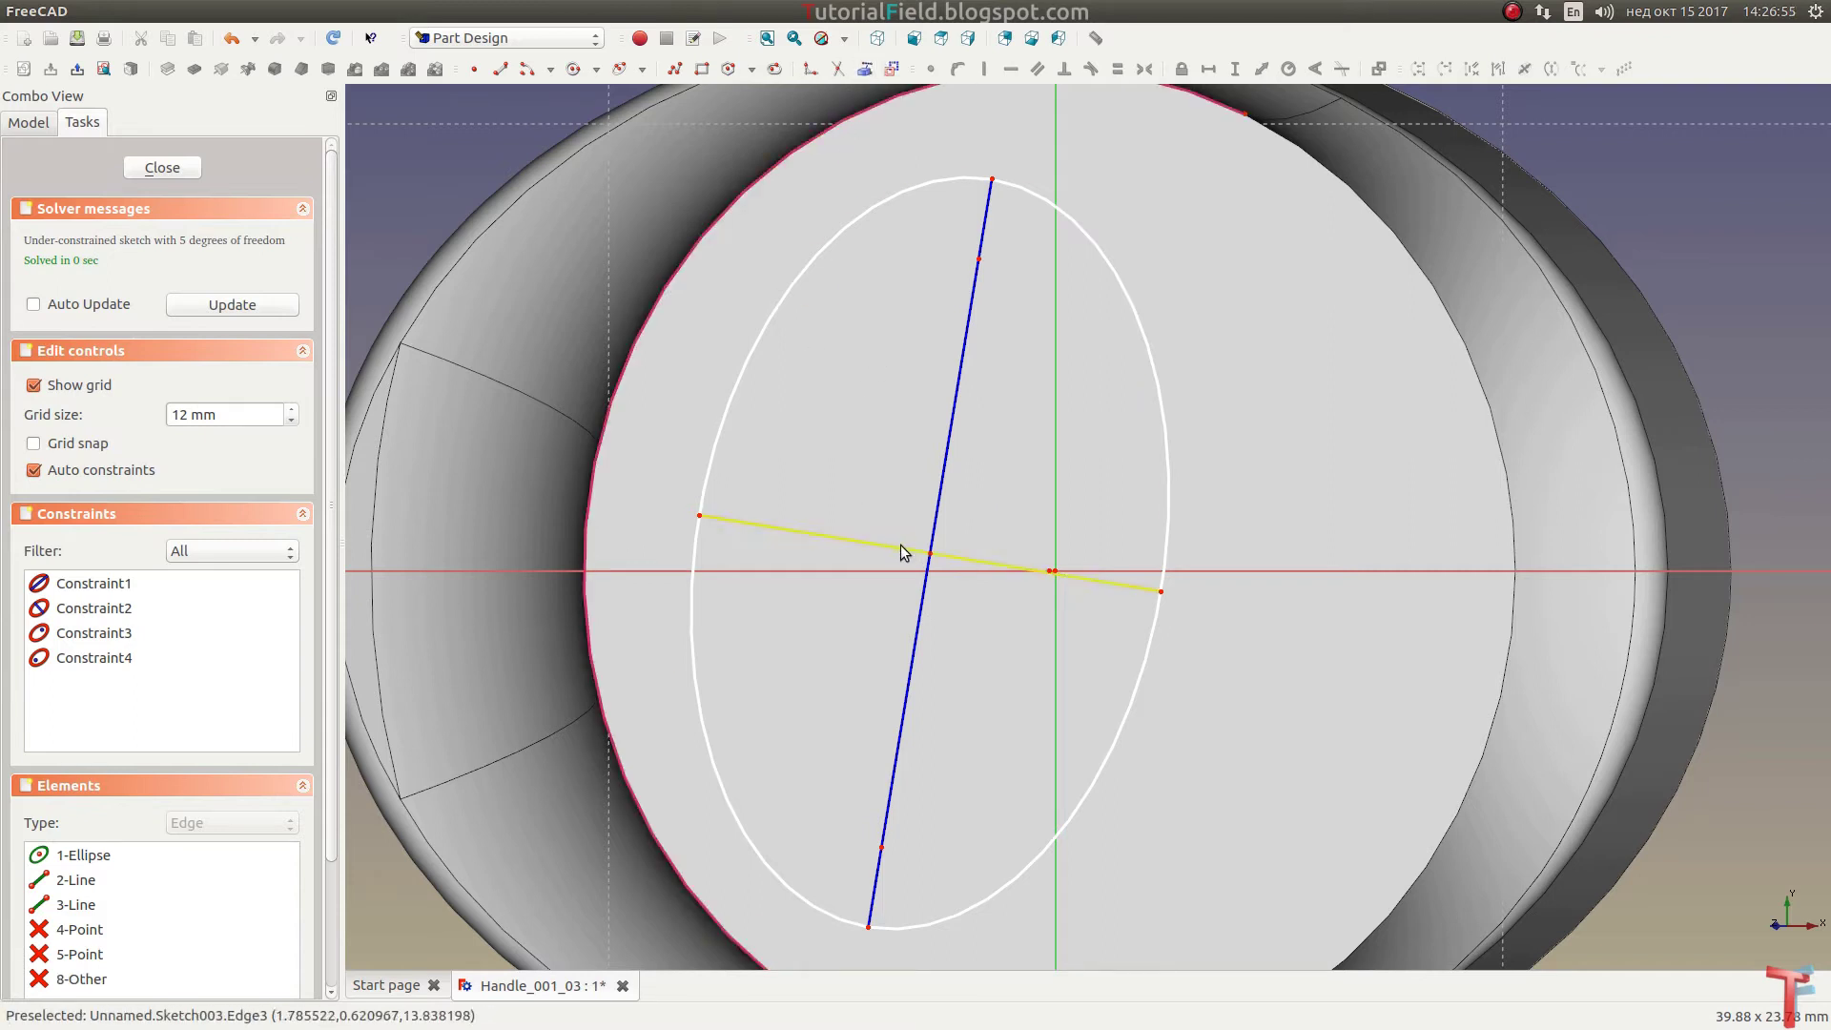
Step: Make the ellipse centre coincident with the sketch origin and rotate the ellipse
click(927, 553)
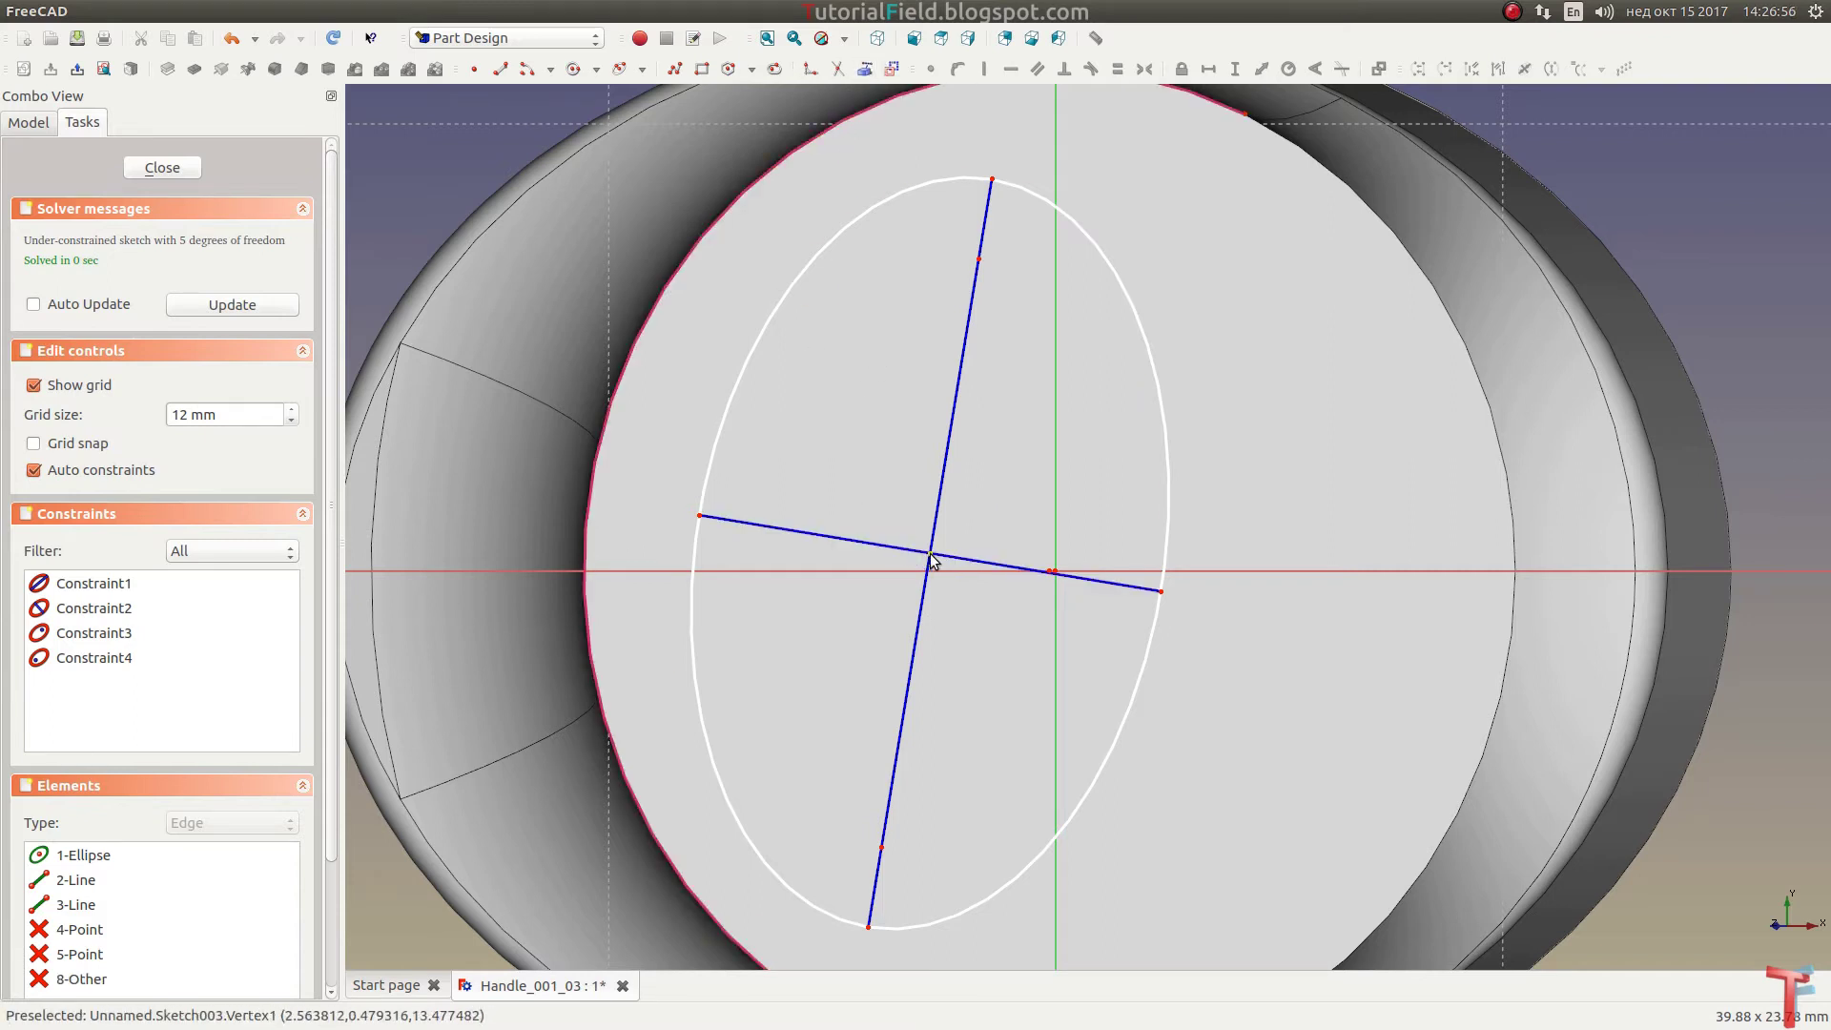
scroll(1040, 580, up, 5)
click(1053, 562)
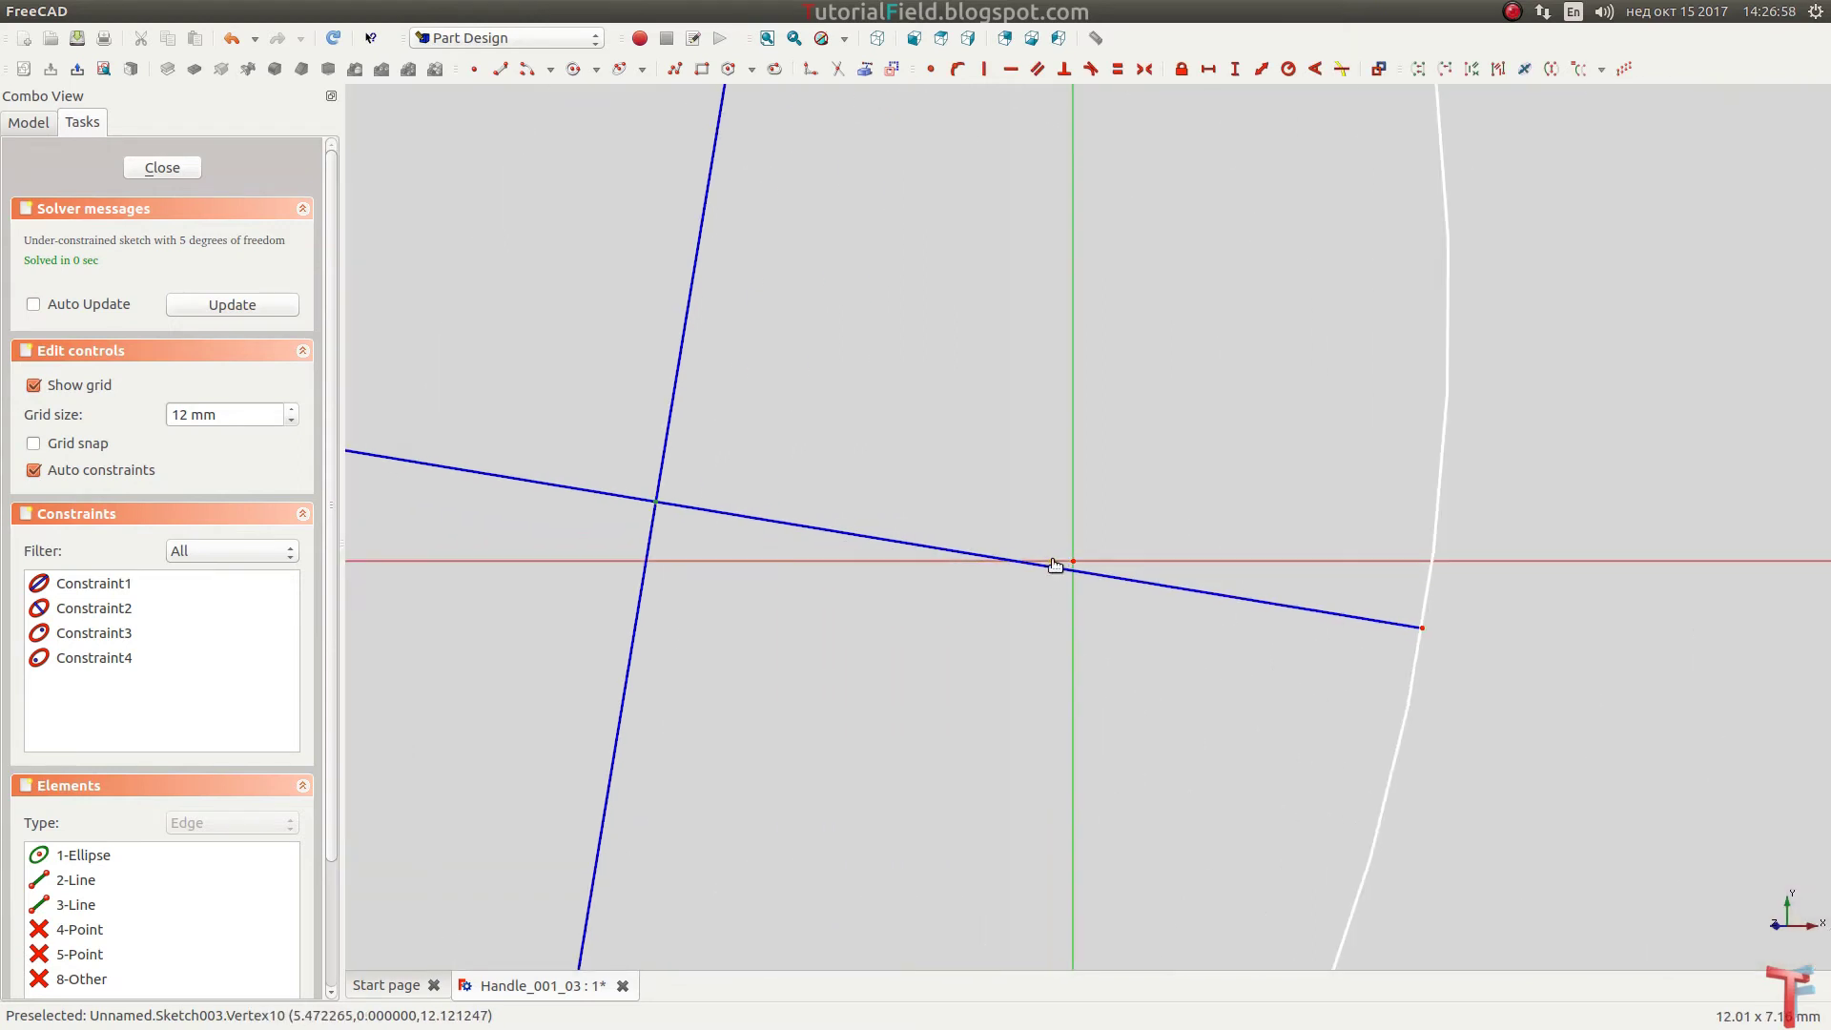
scroll(953, 612, down, 1)
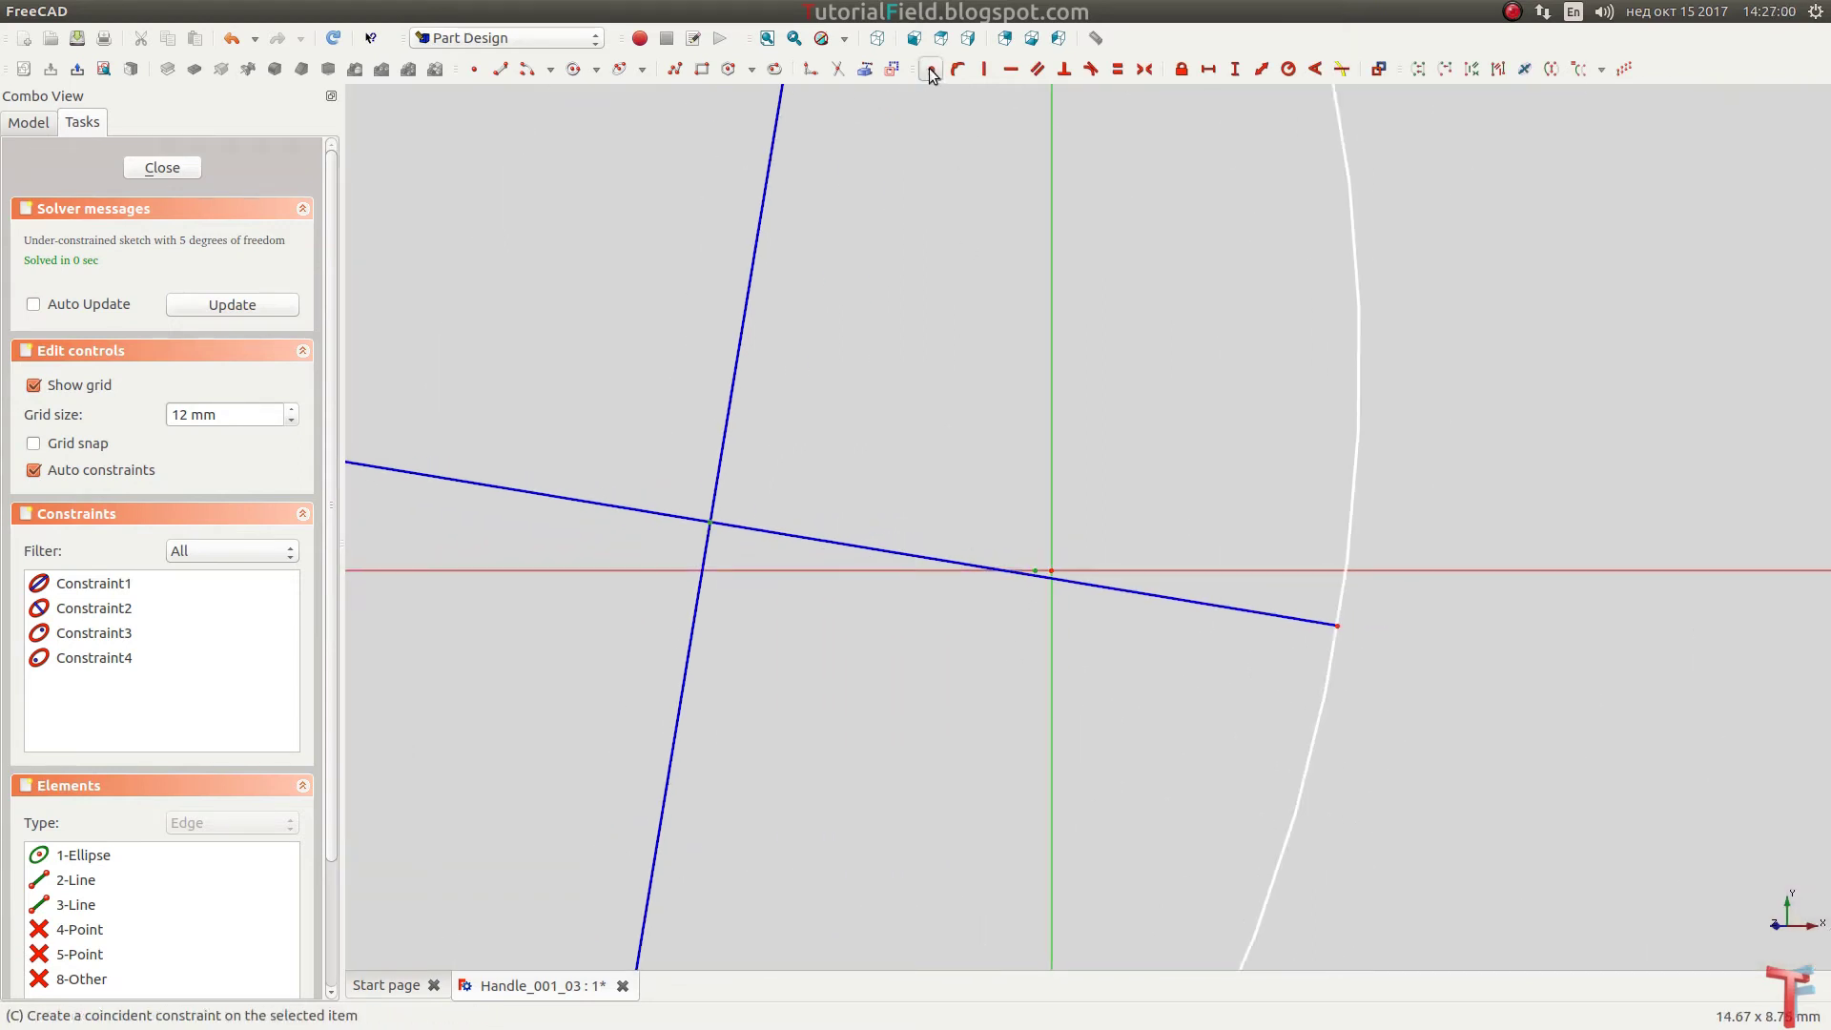
click(931, 68)
scroll(982, 414, down, 3)
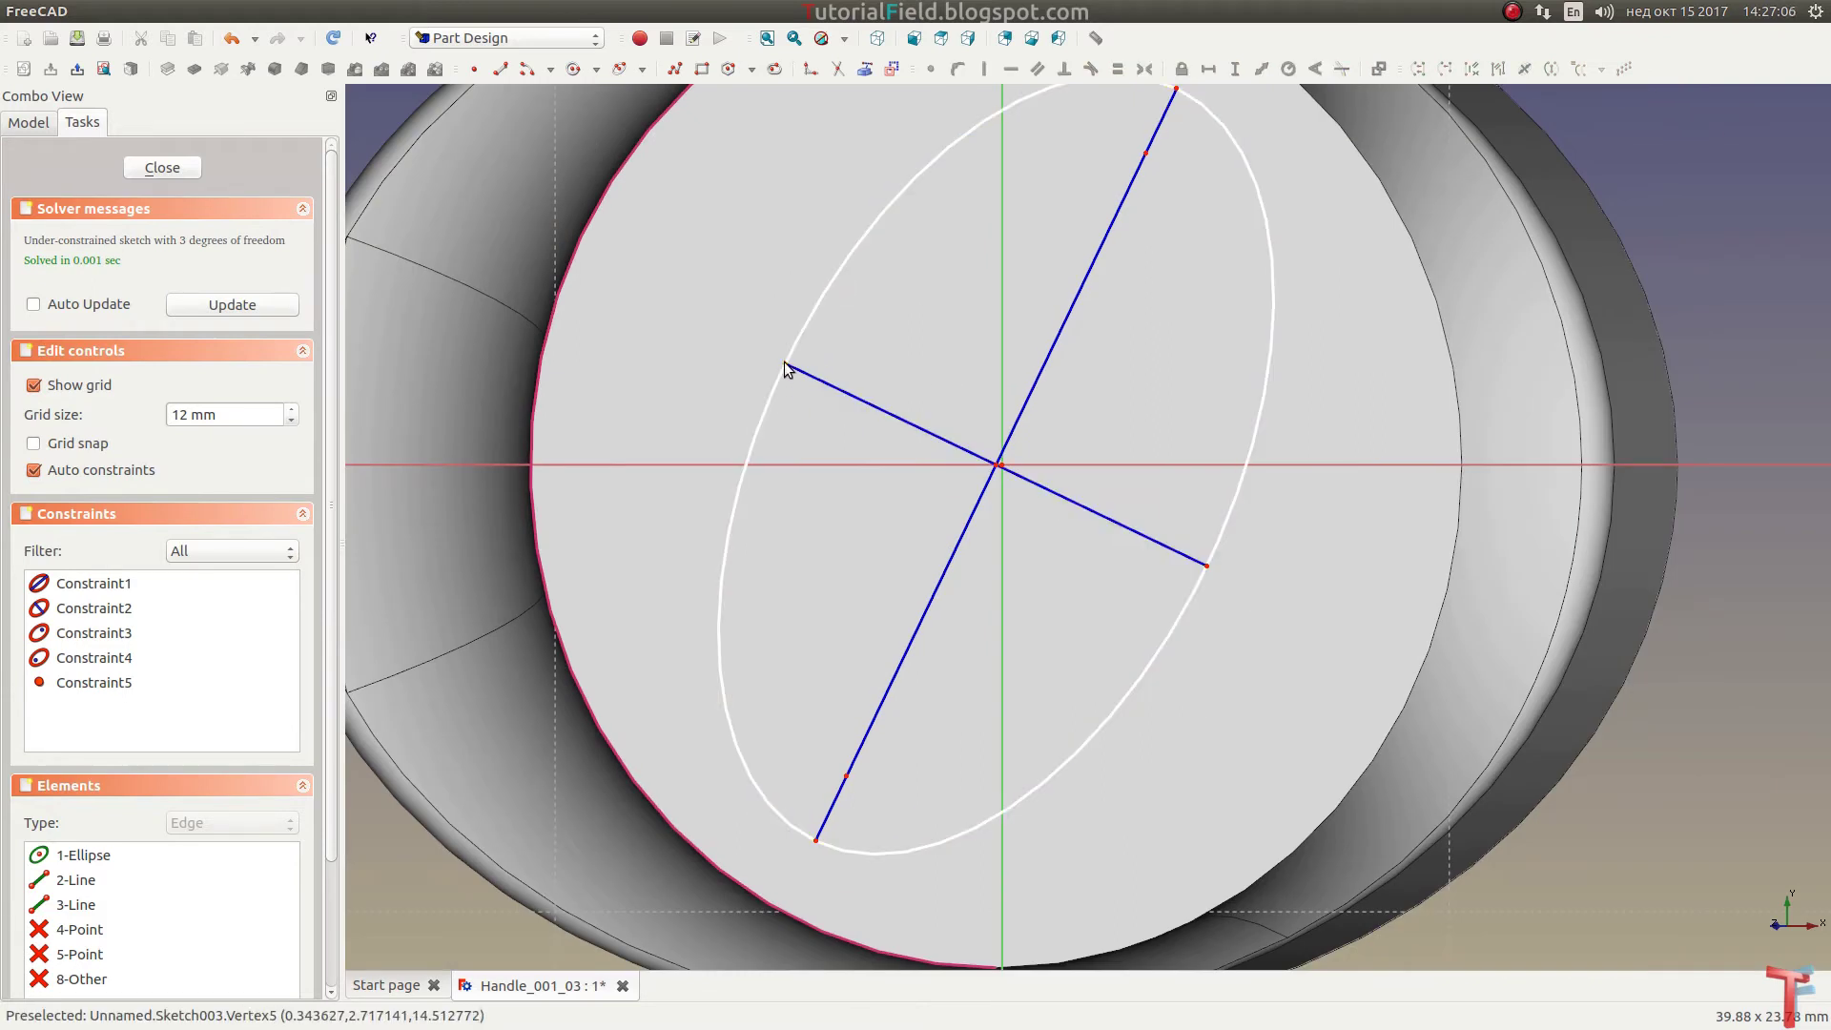
drag(784, 364, 630, 443)
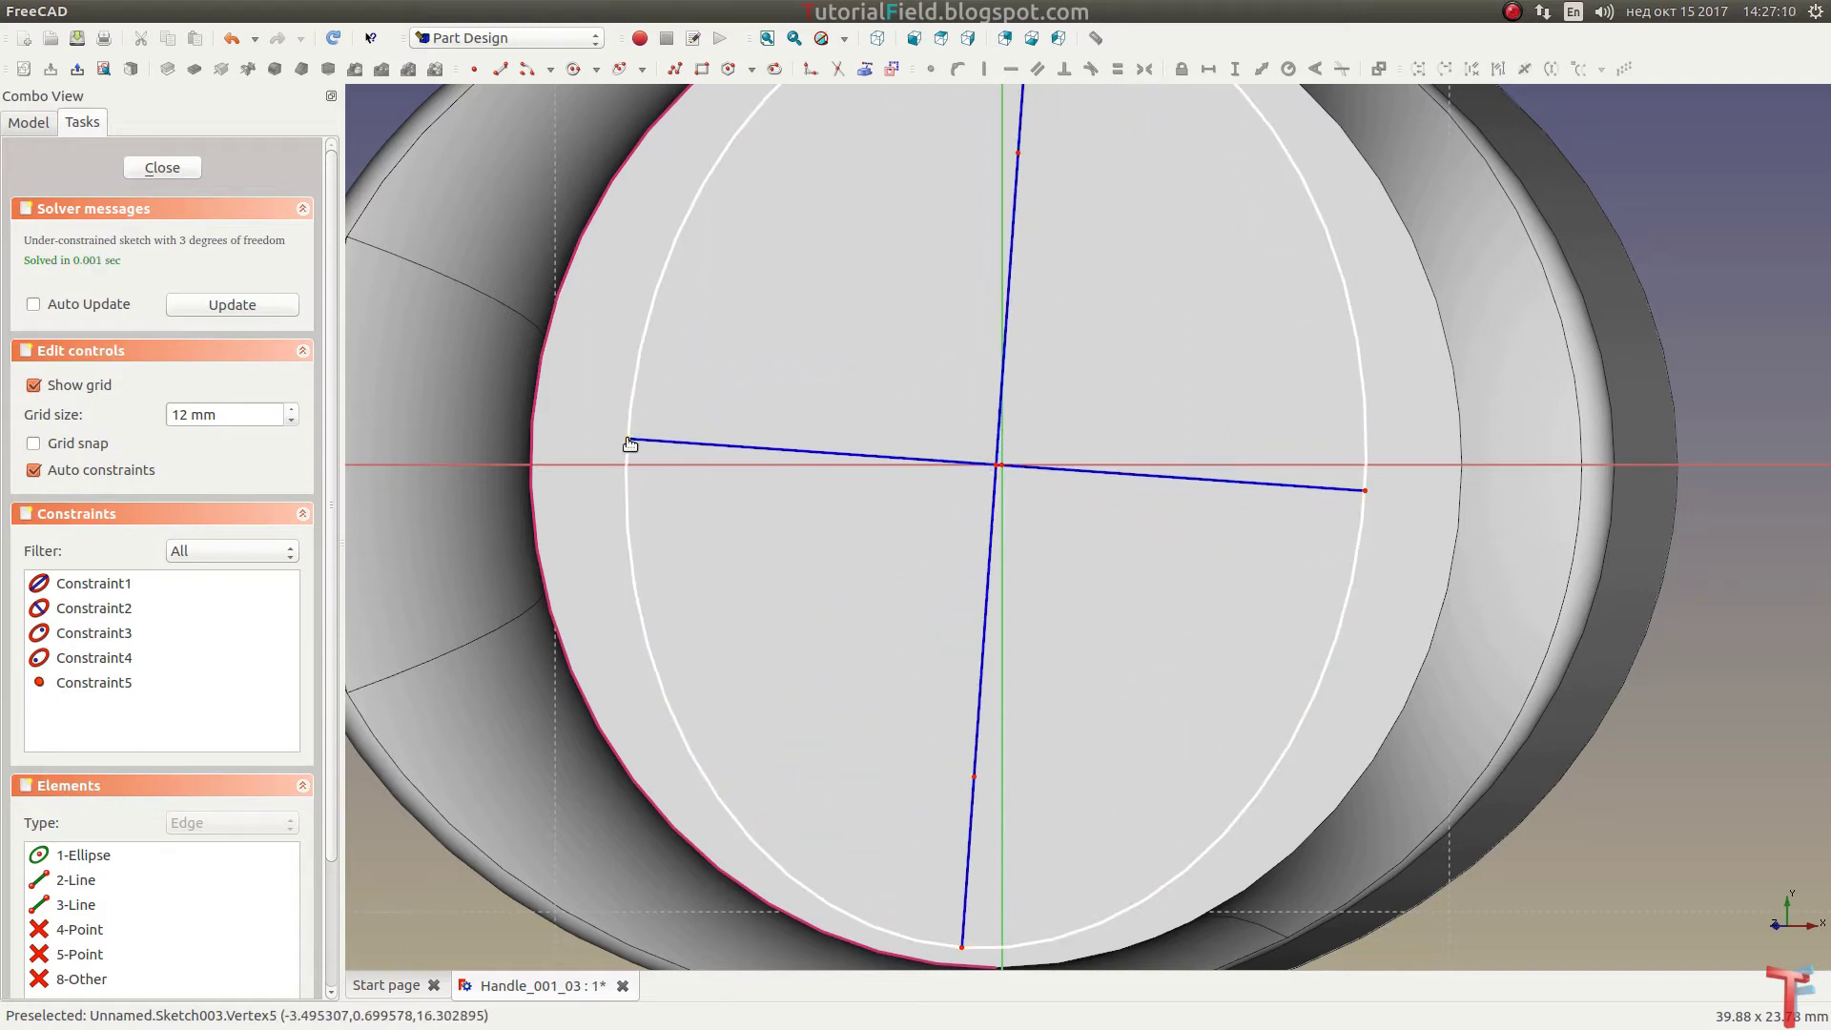
Step: Put one ellipse vertex on the horizontal axis and the left vertex on the outer circle
click(605, 465)
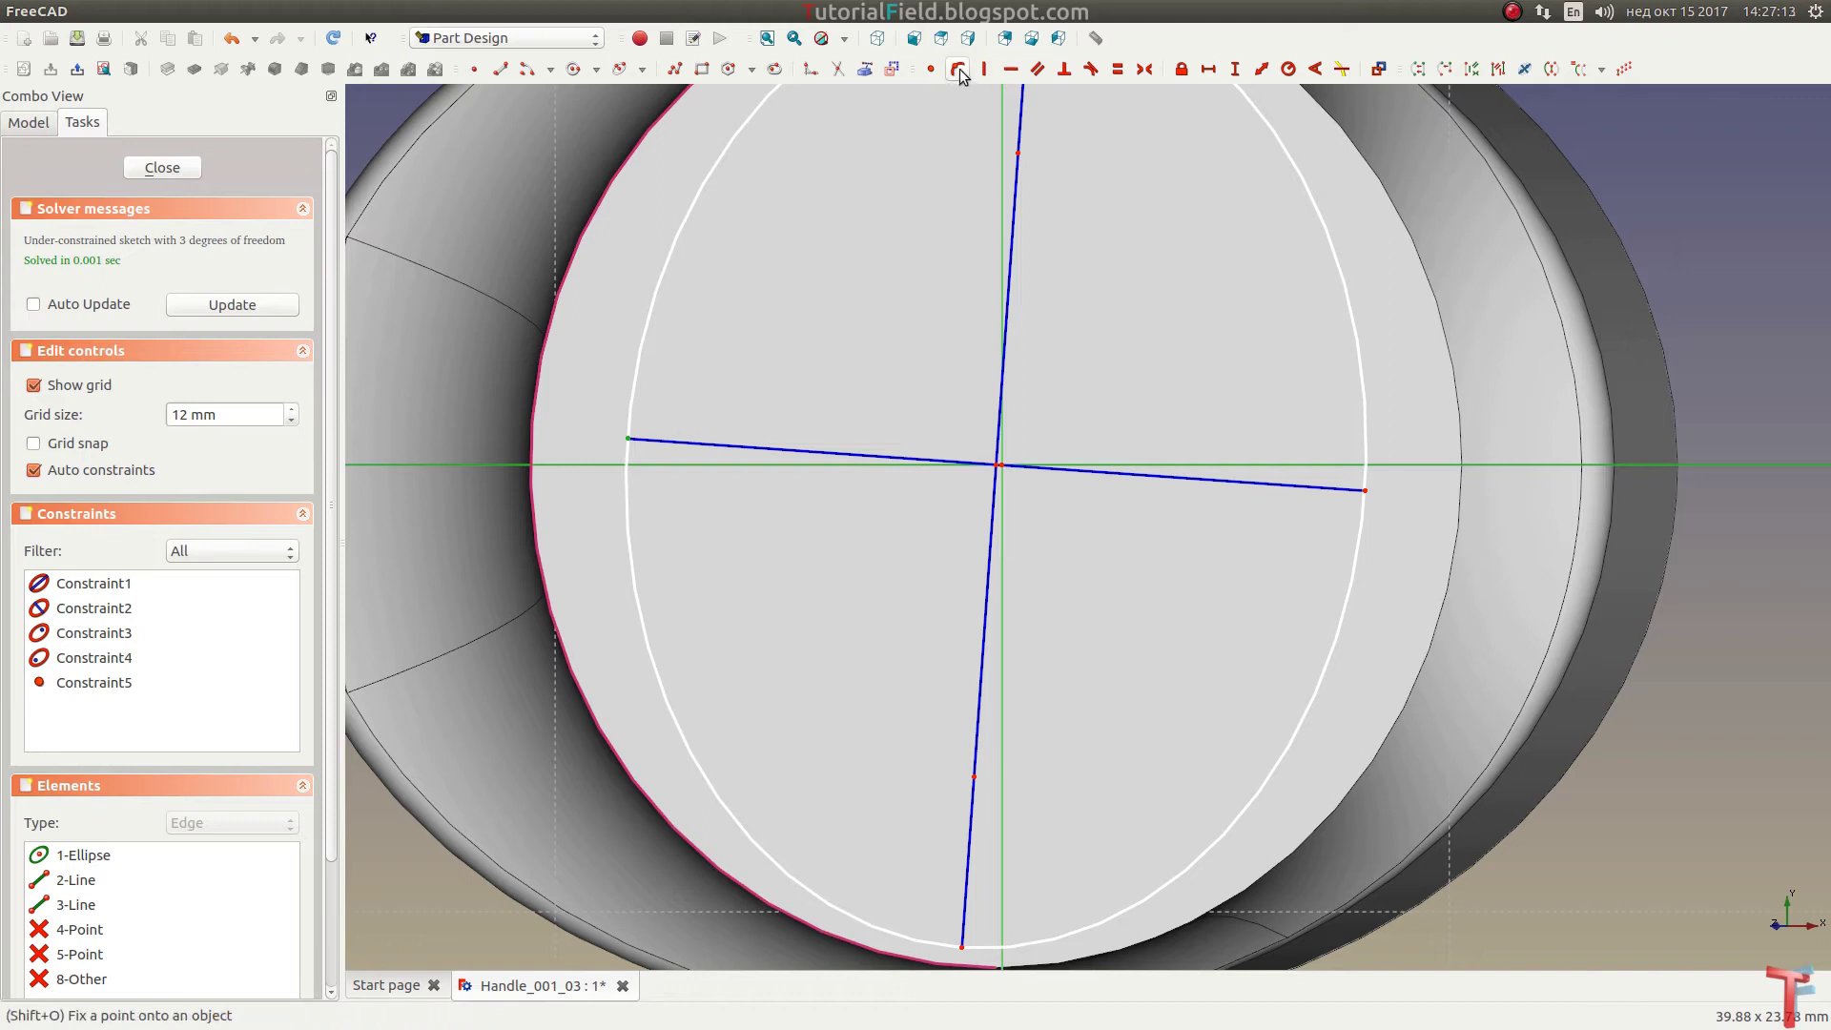
key(o)
scroll(803, 536, down, 2)
scroll(807, 496, up, 2)
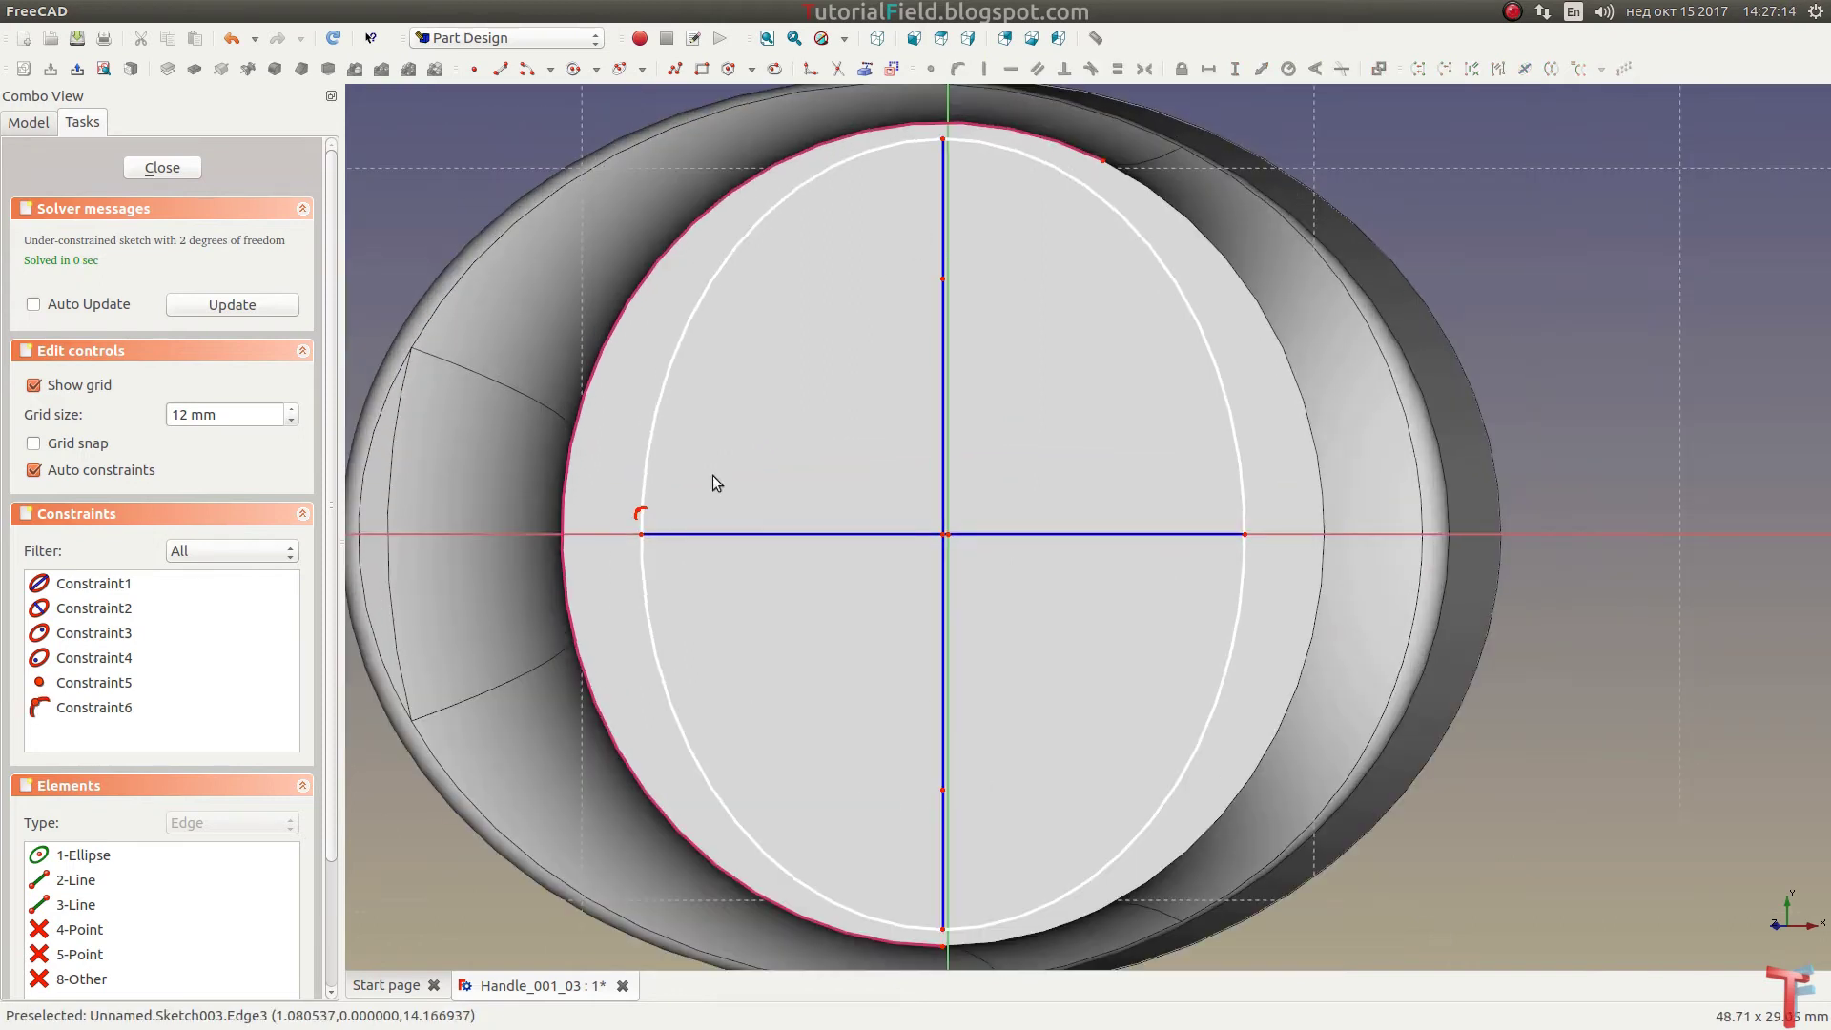
click(641, 535)
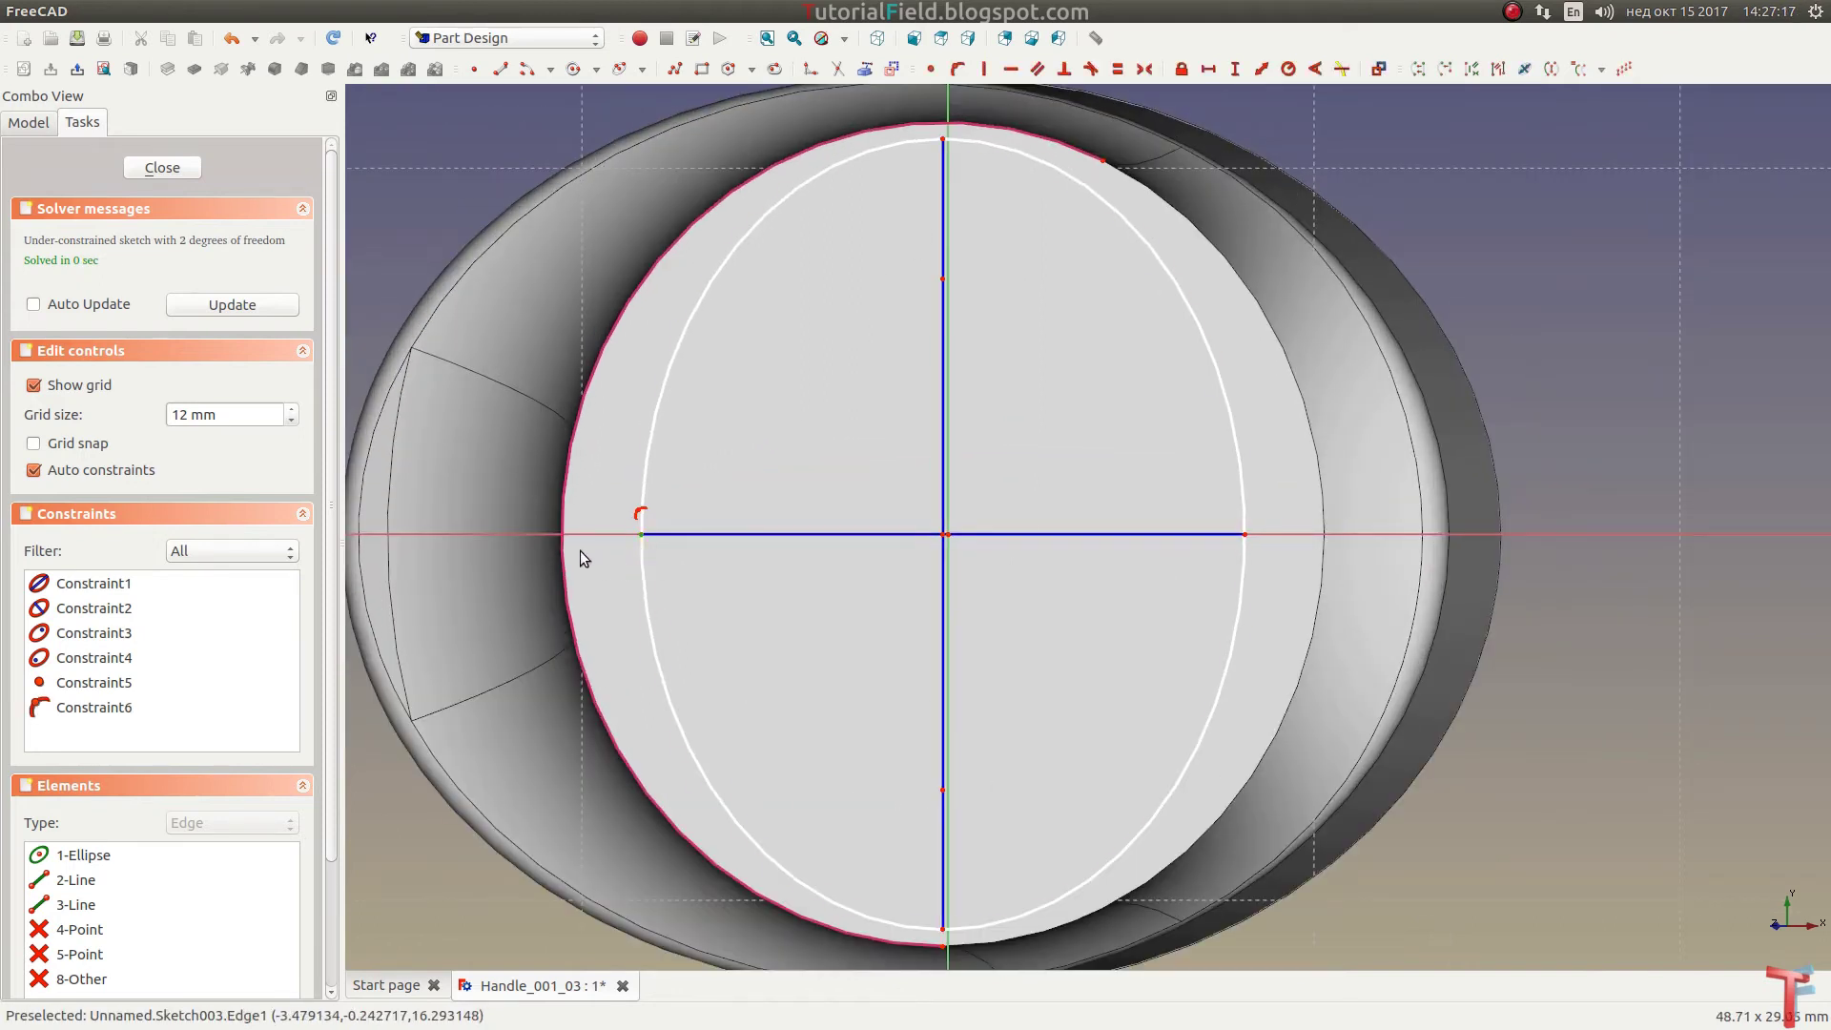
click(559, 542)
key(o)
Step: Attach the ellipse's top vertex to the outer circle and close the sketch
middle_drag(913, 250, 906, 293)
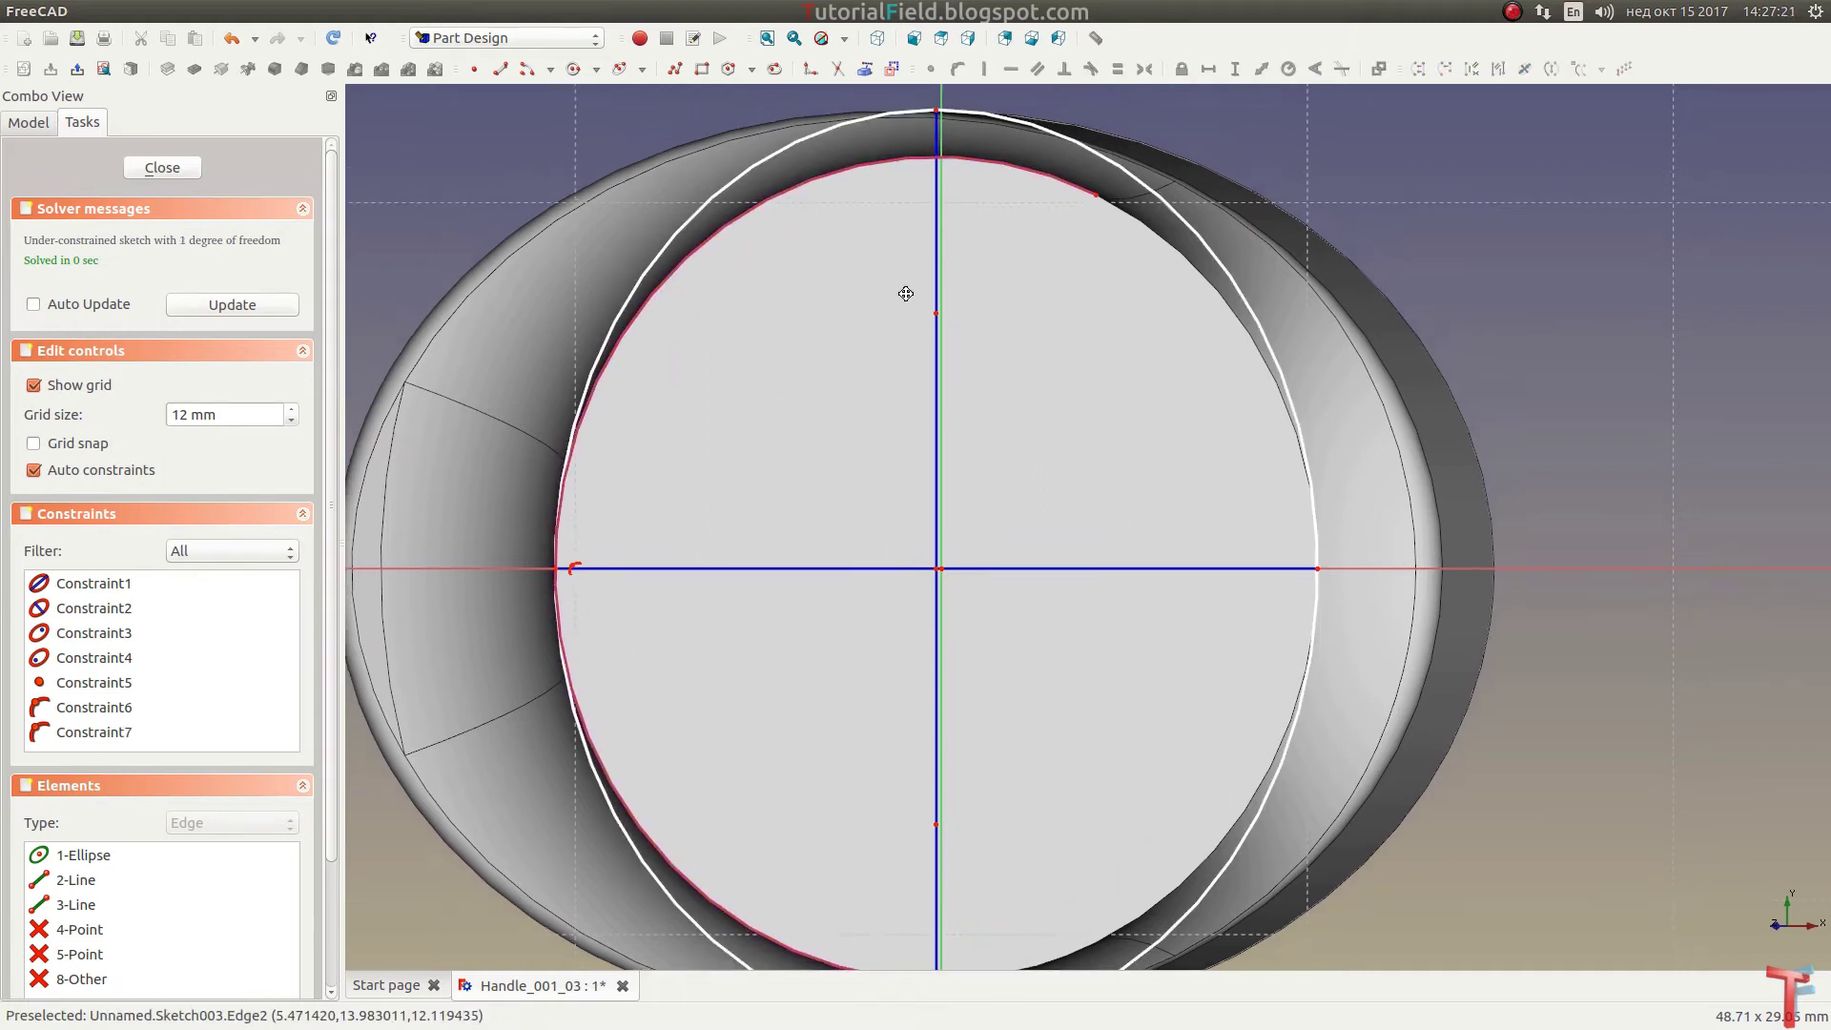
click(935, 174)
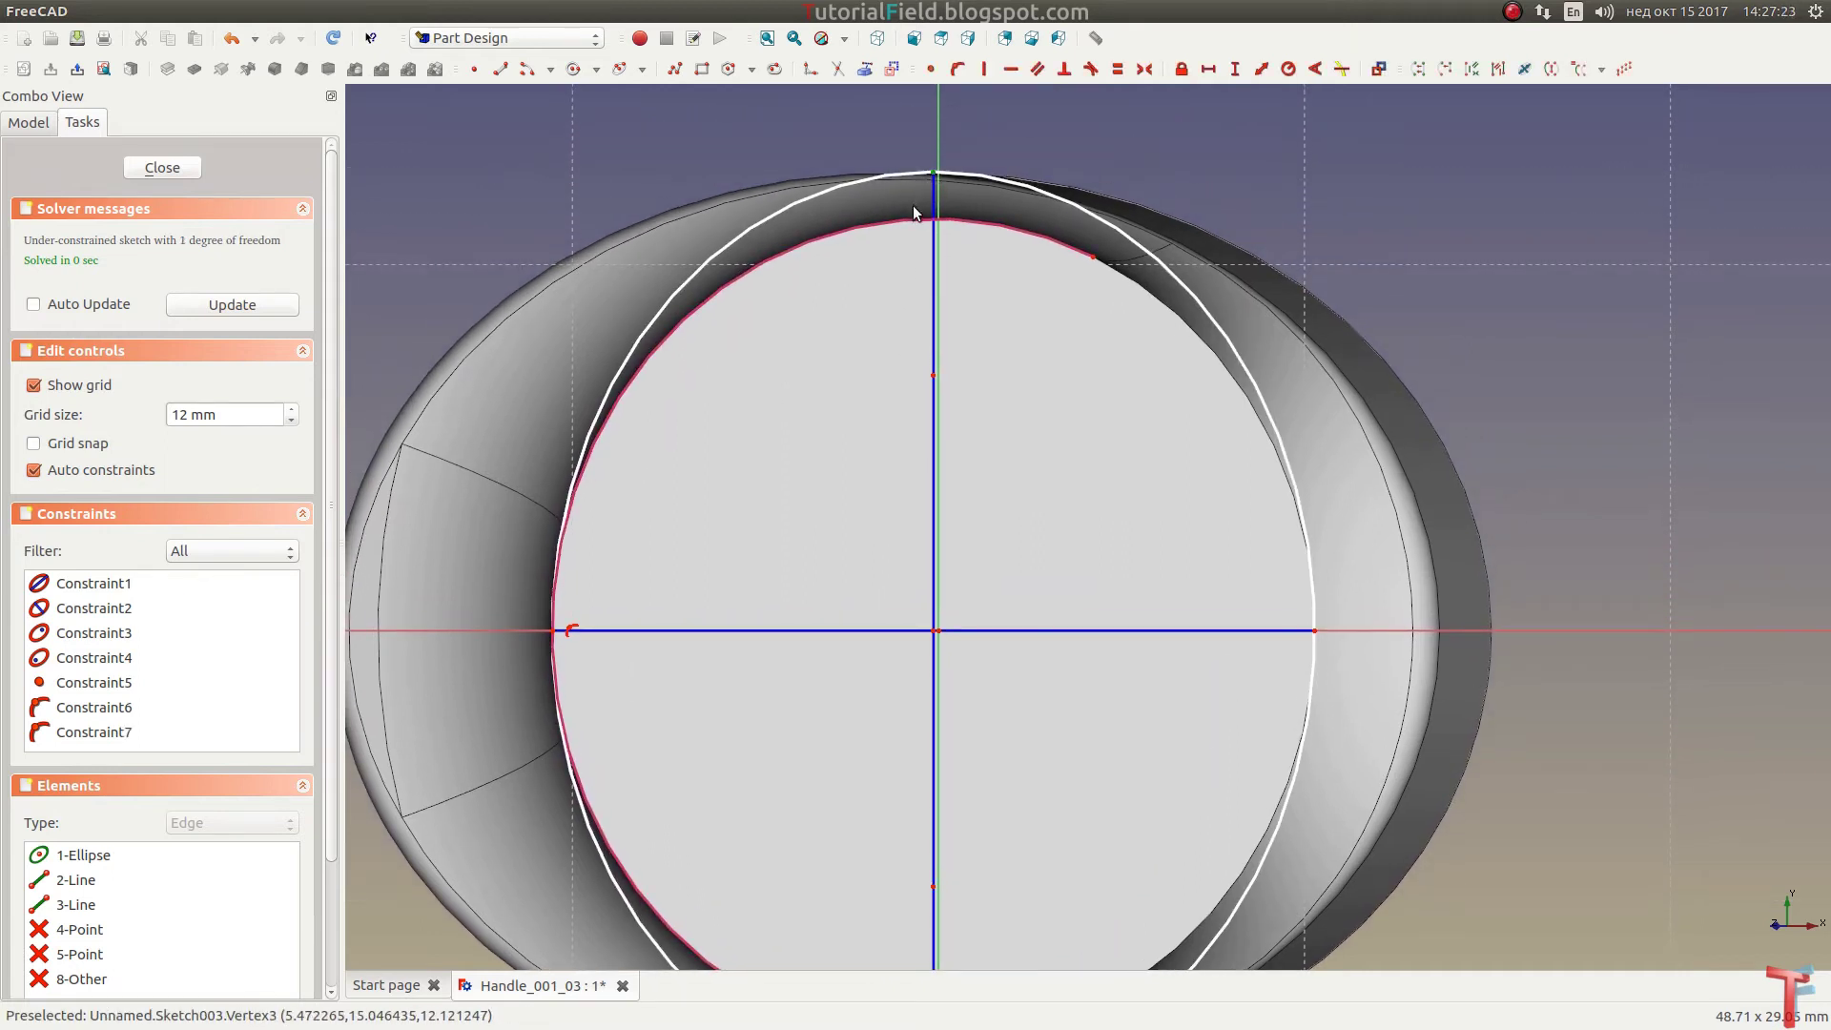
click(913, 220)
key(o)
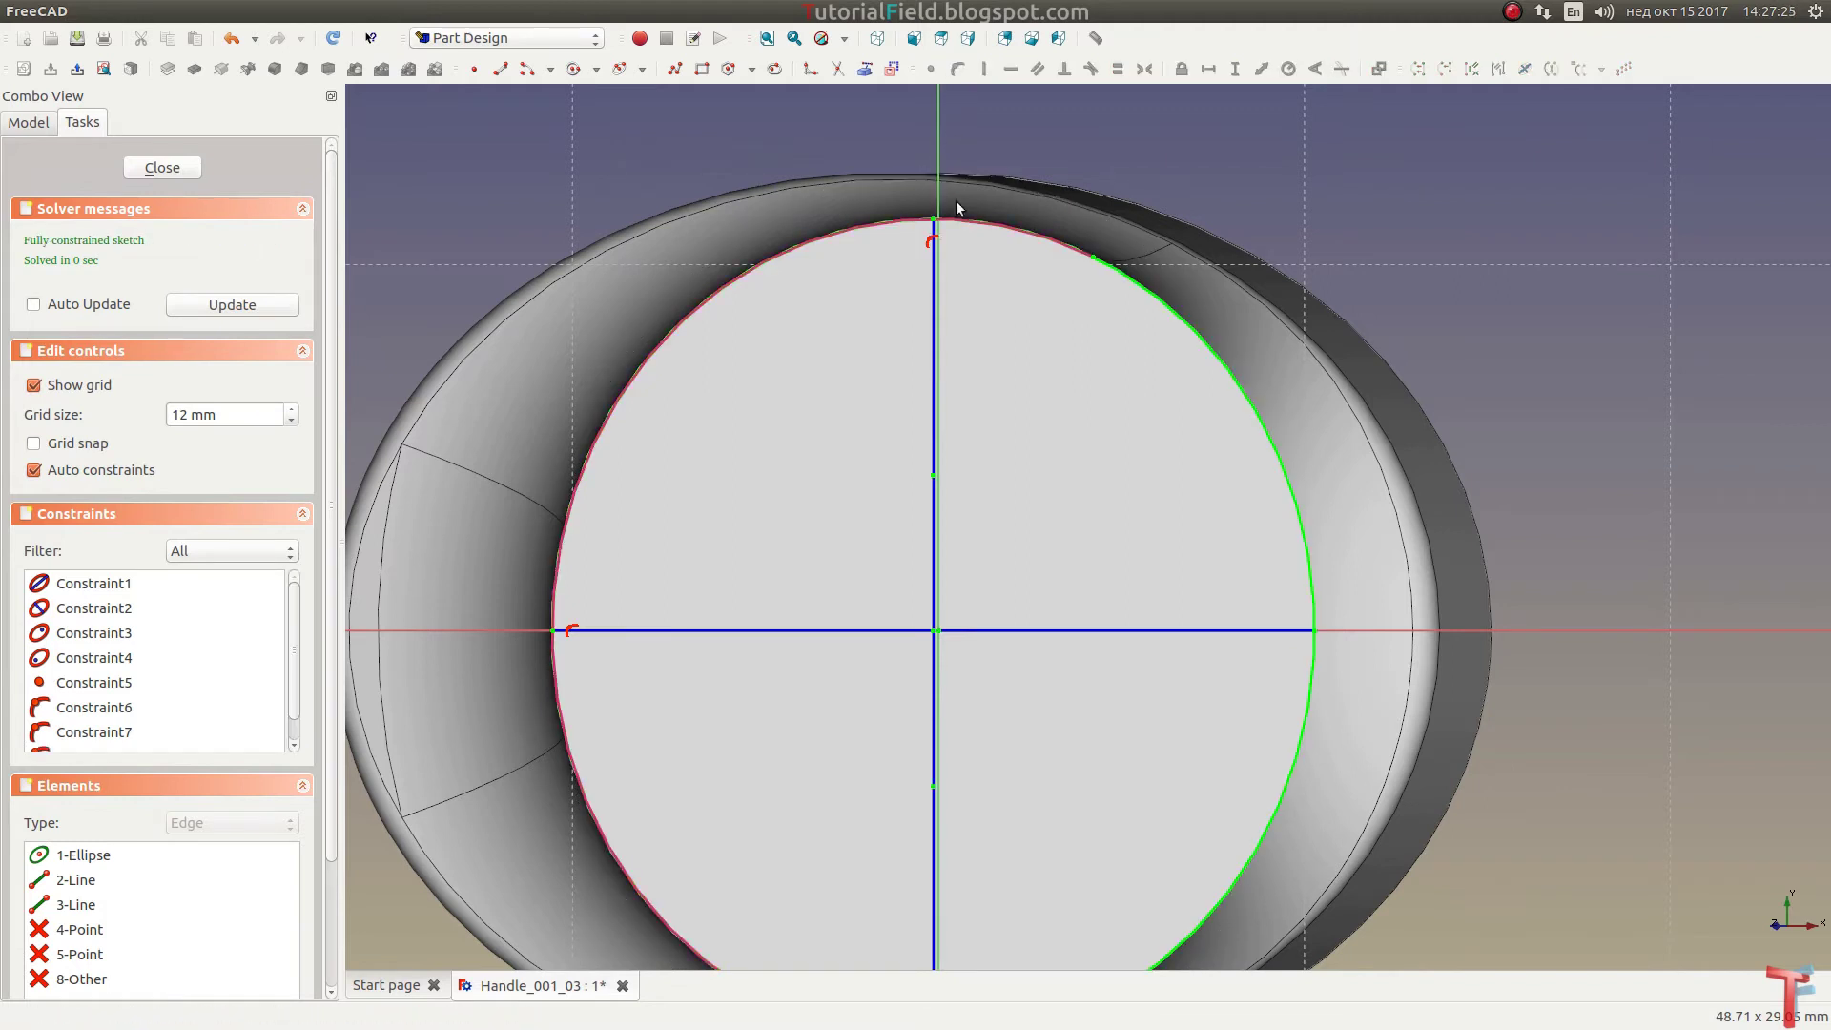
click(162, 169)
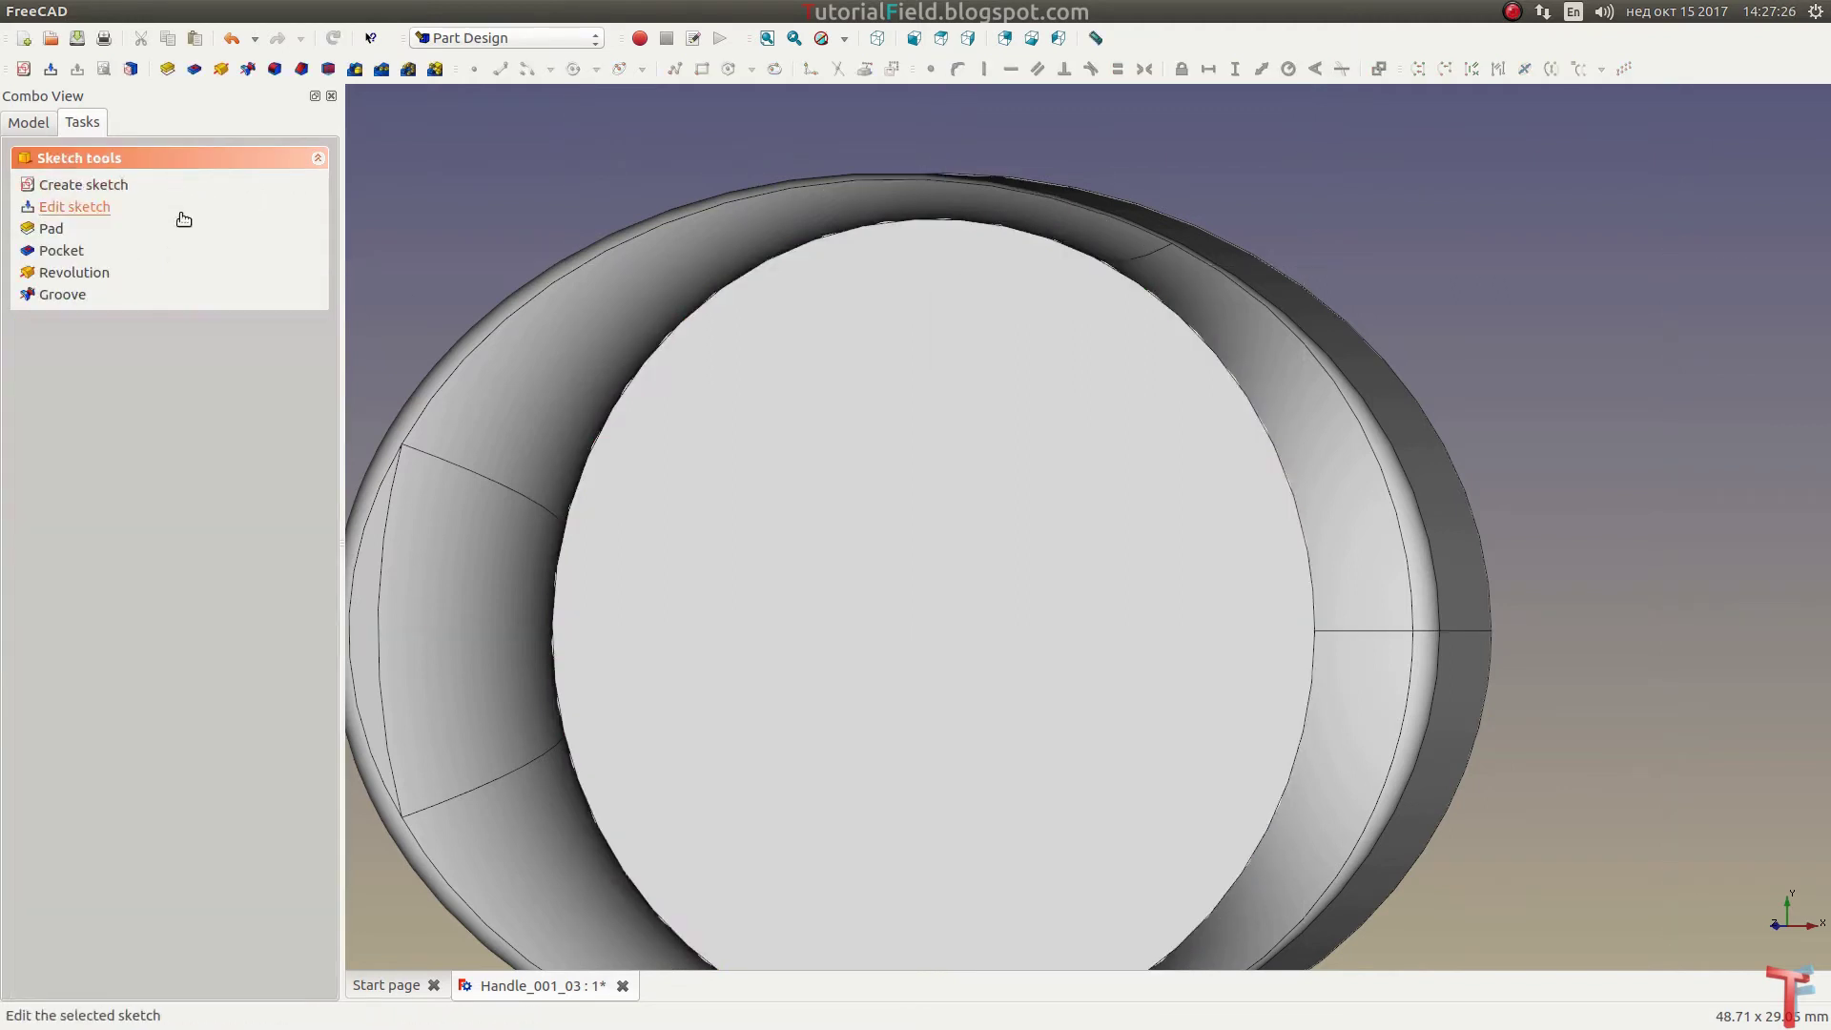
Step: Pad the elliptical sketch 1 mm thick
click(875, 38)
click(53, 231)
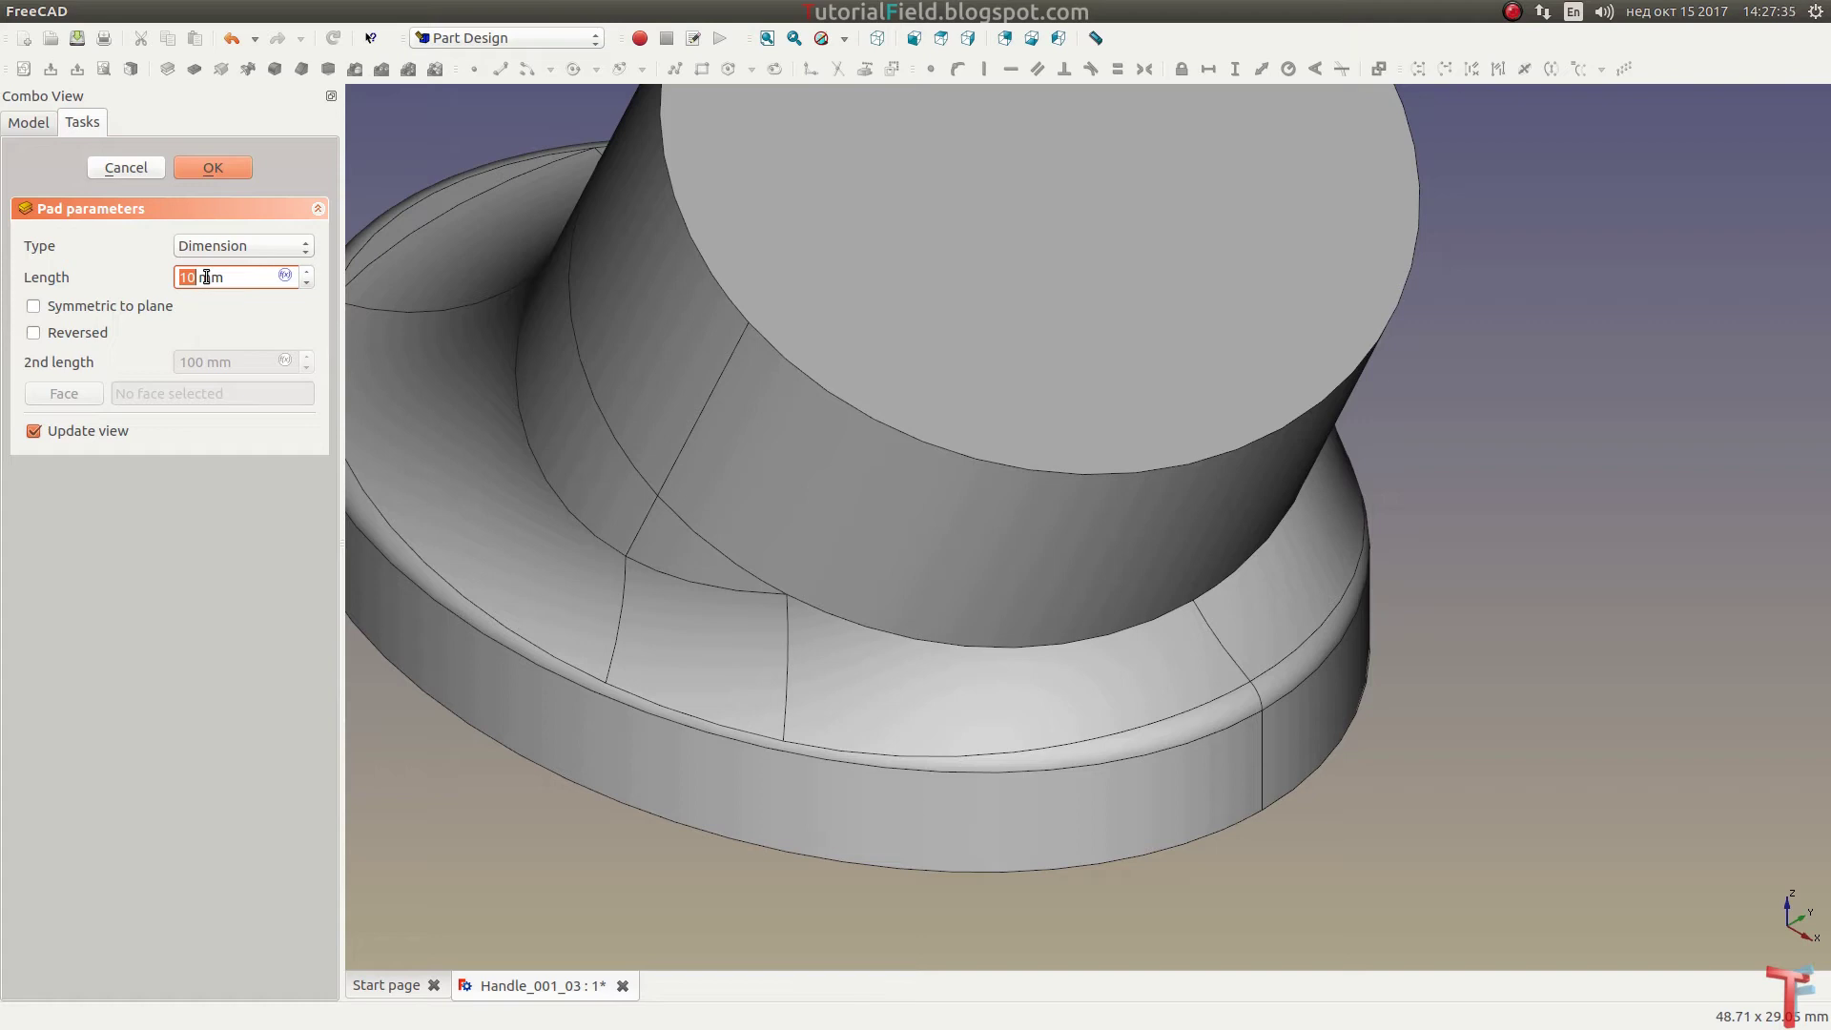
text(1)
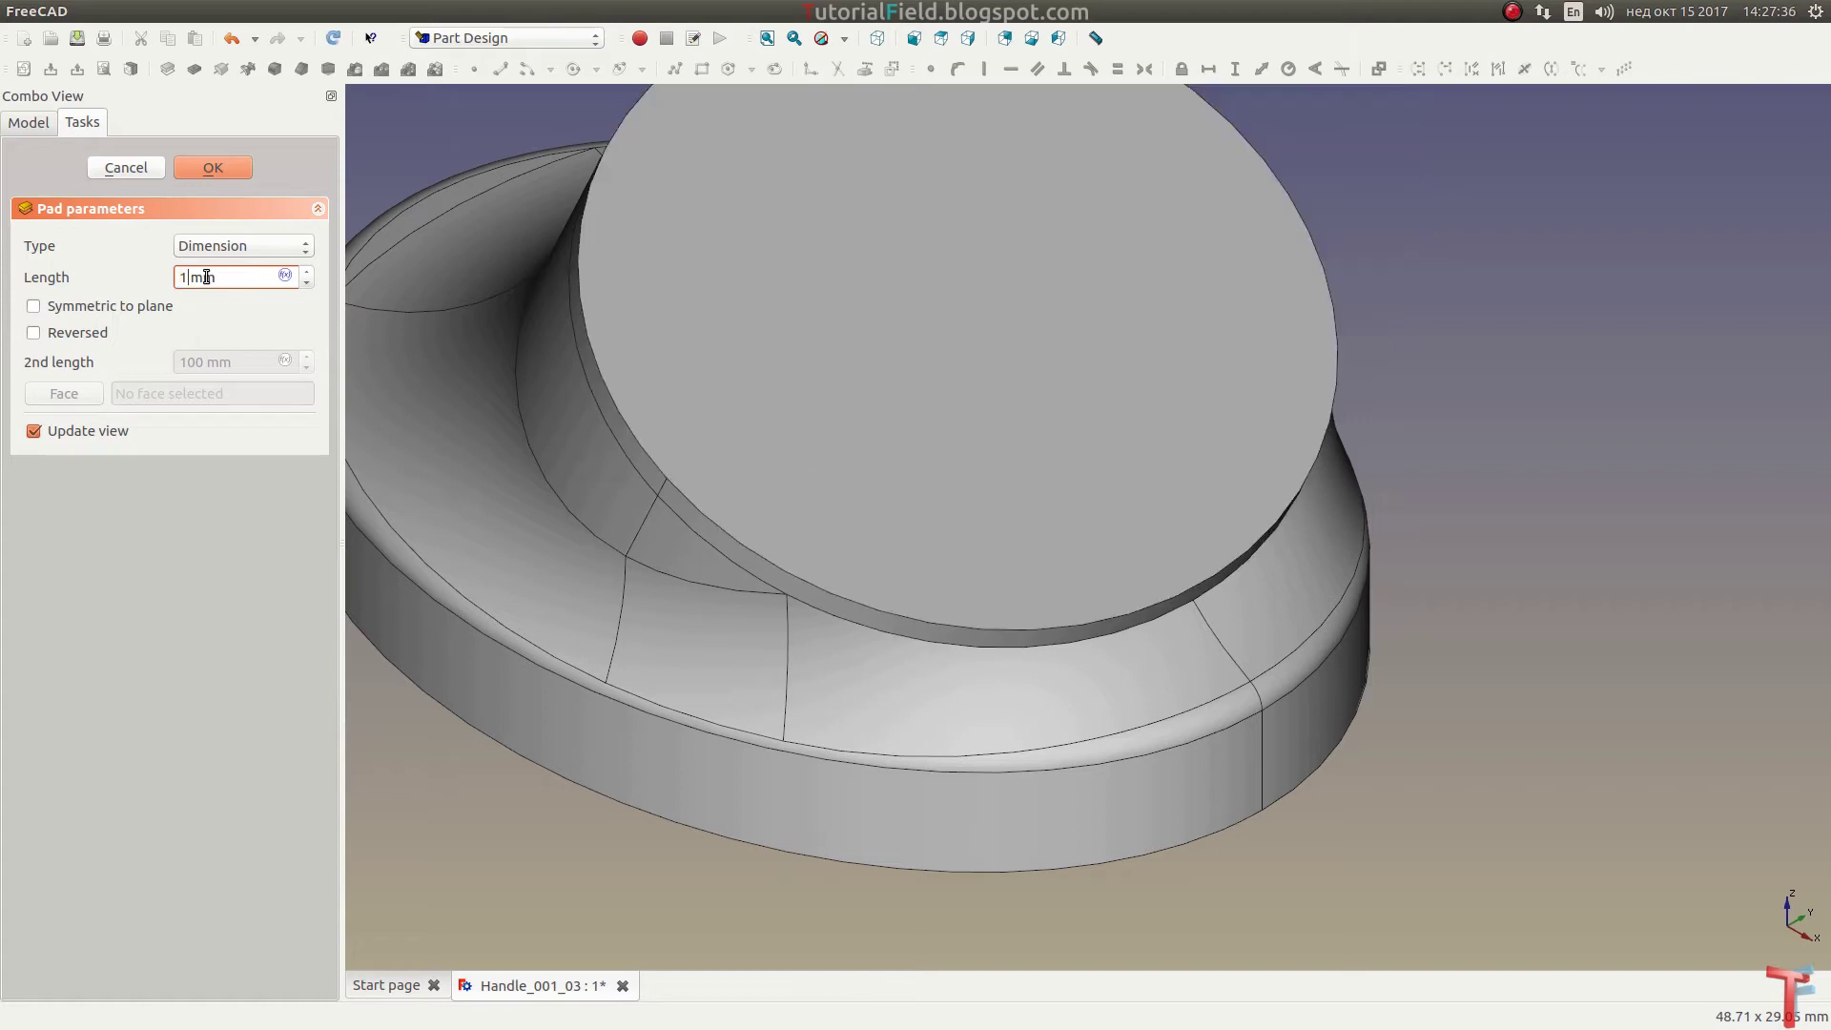
text(1)
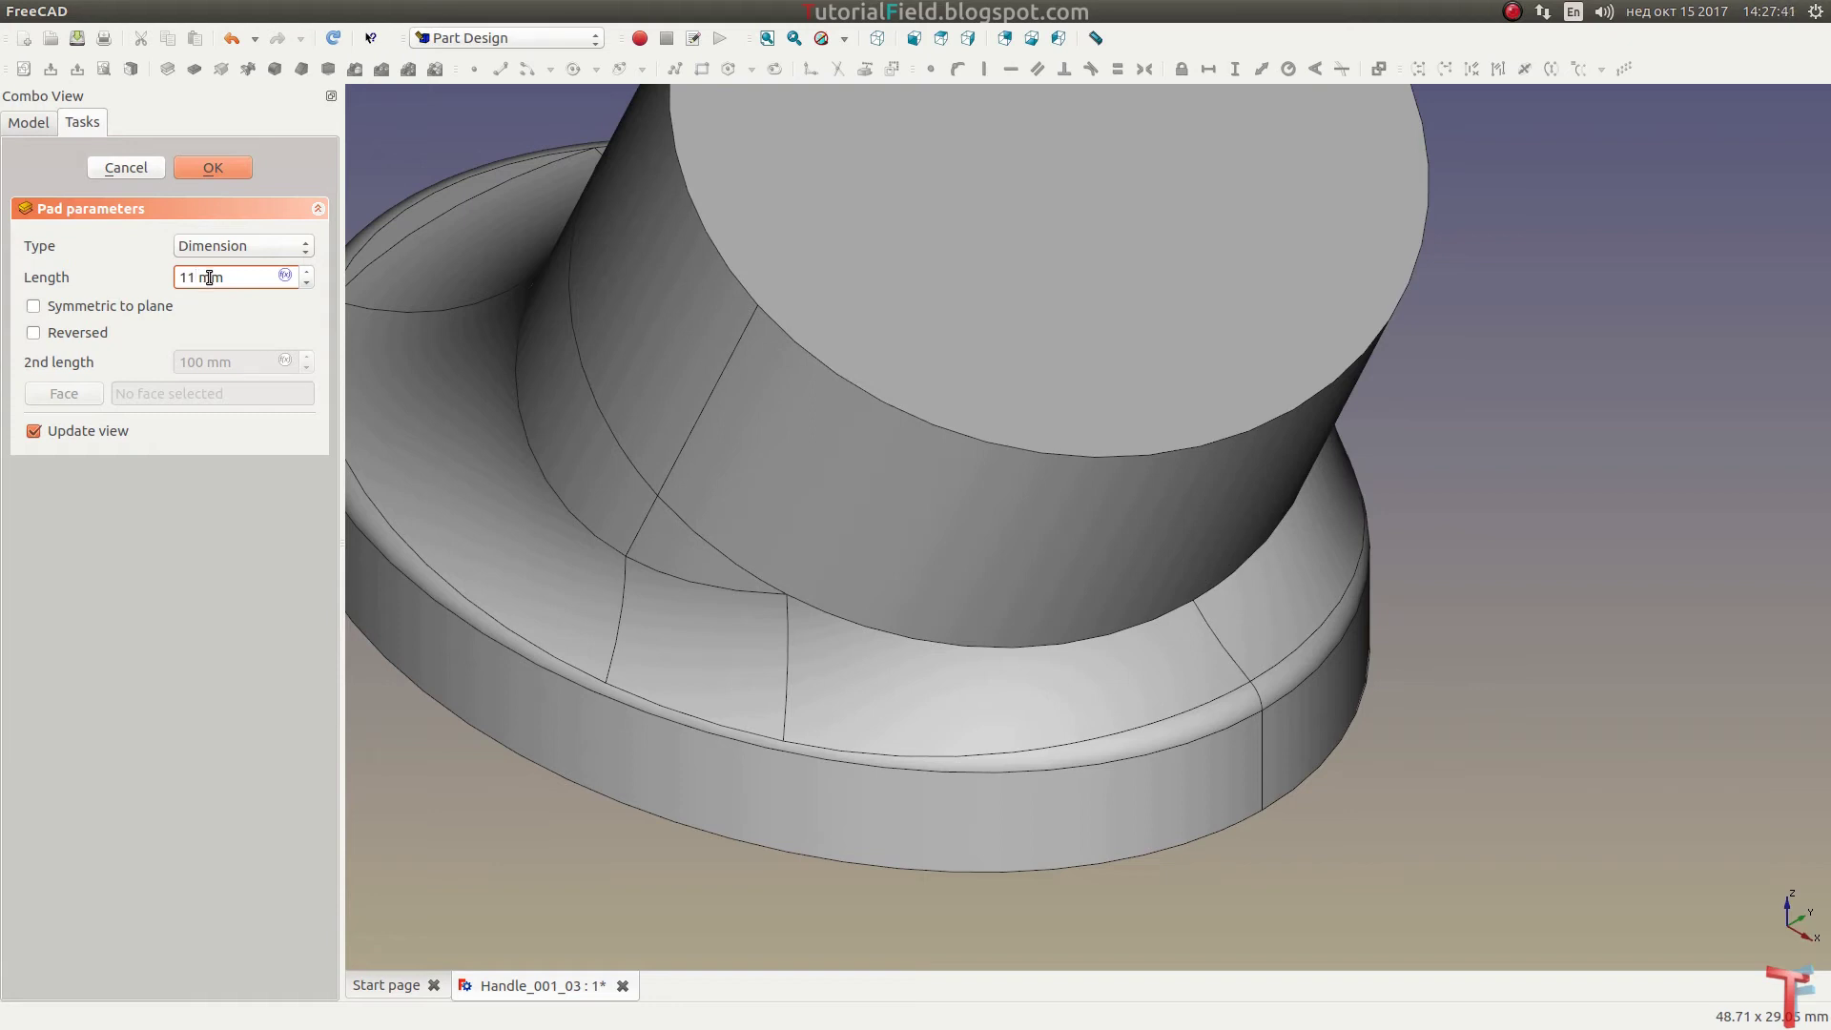
key(BackSpace)
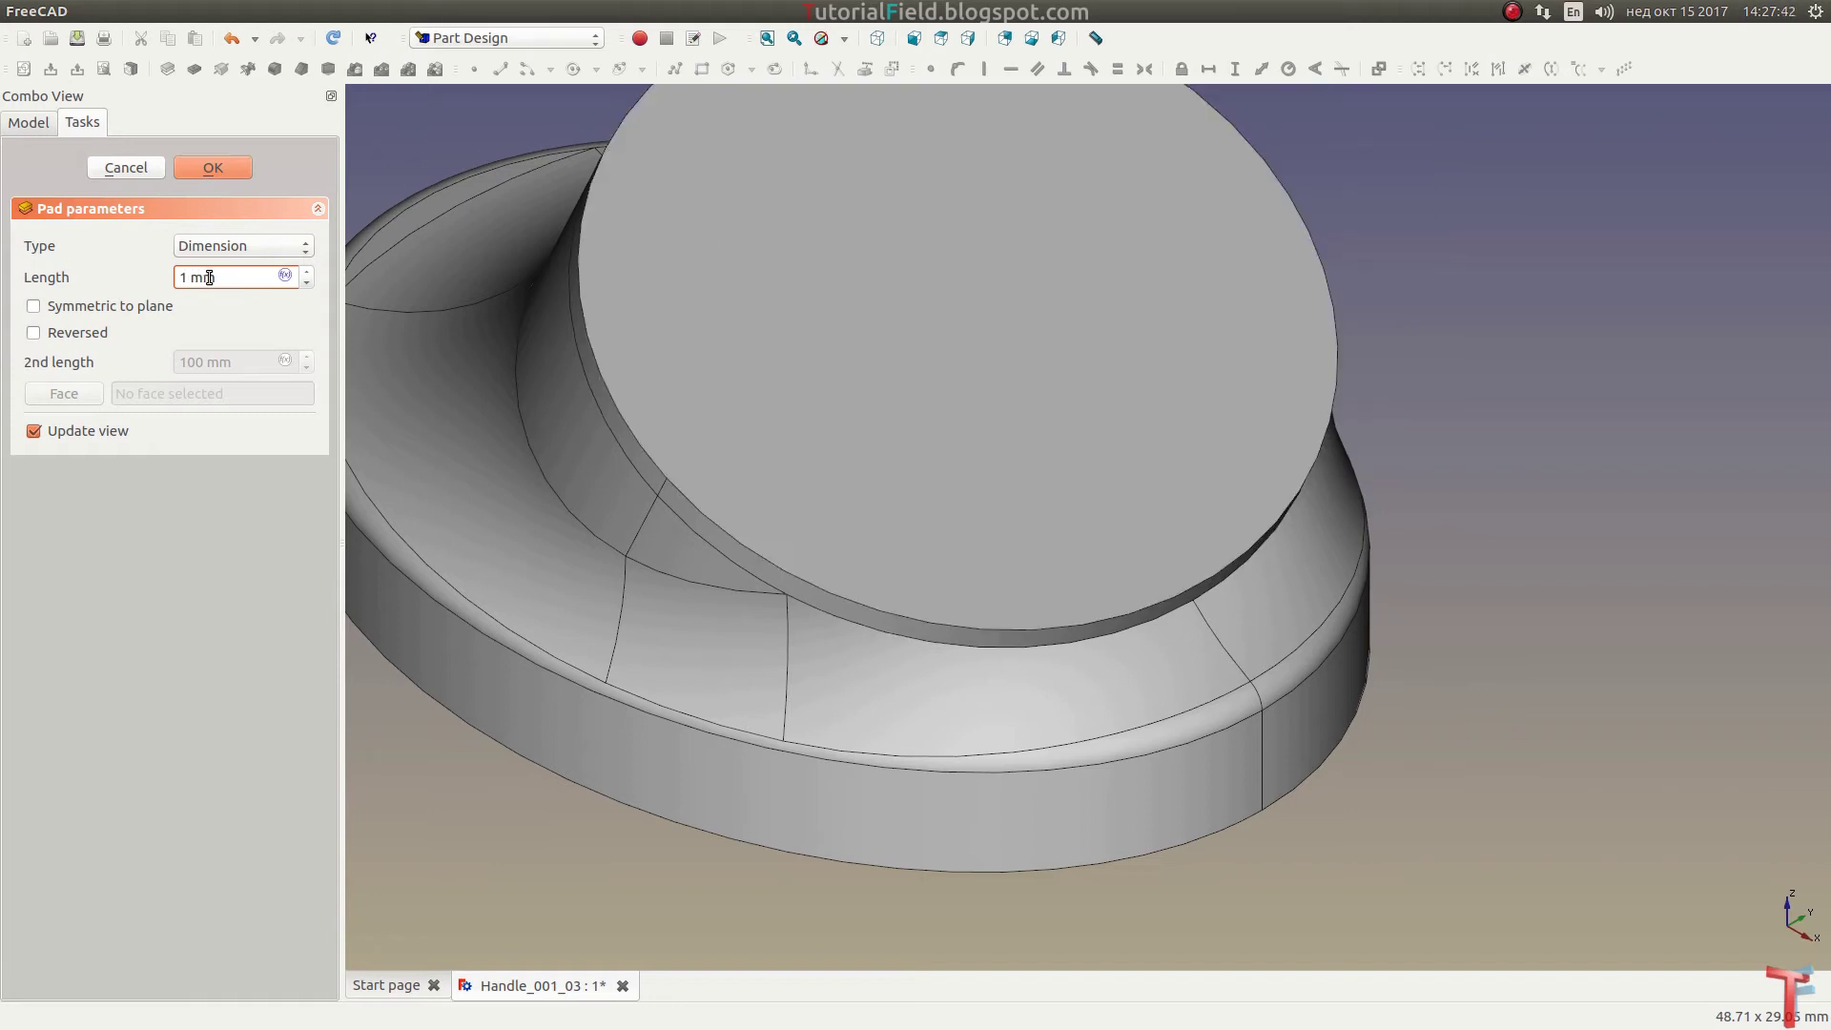
key(Return)
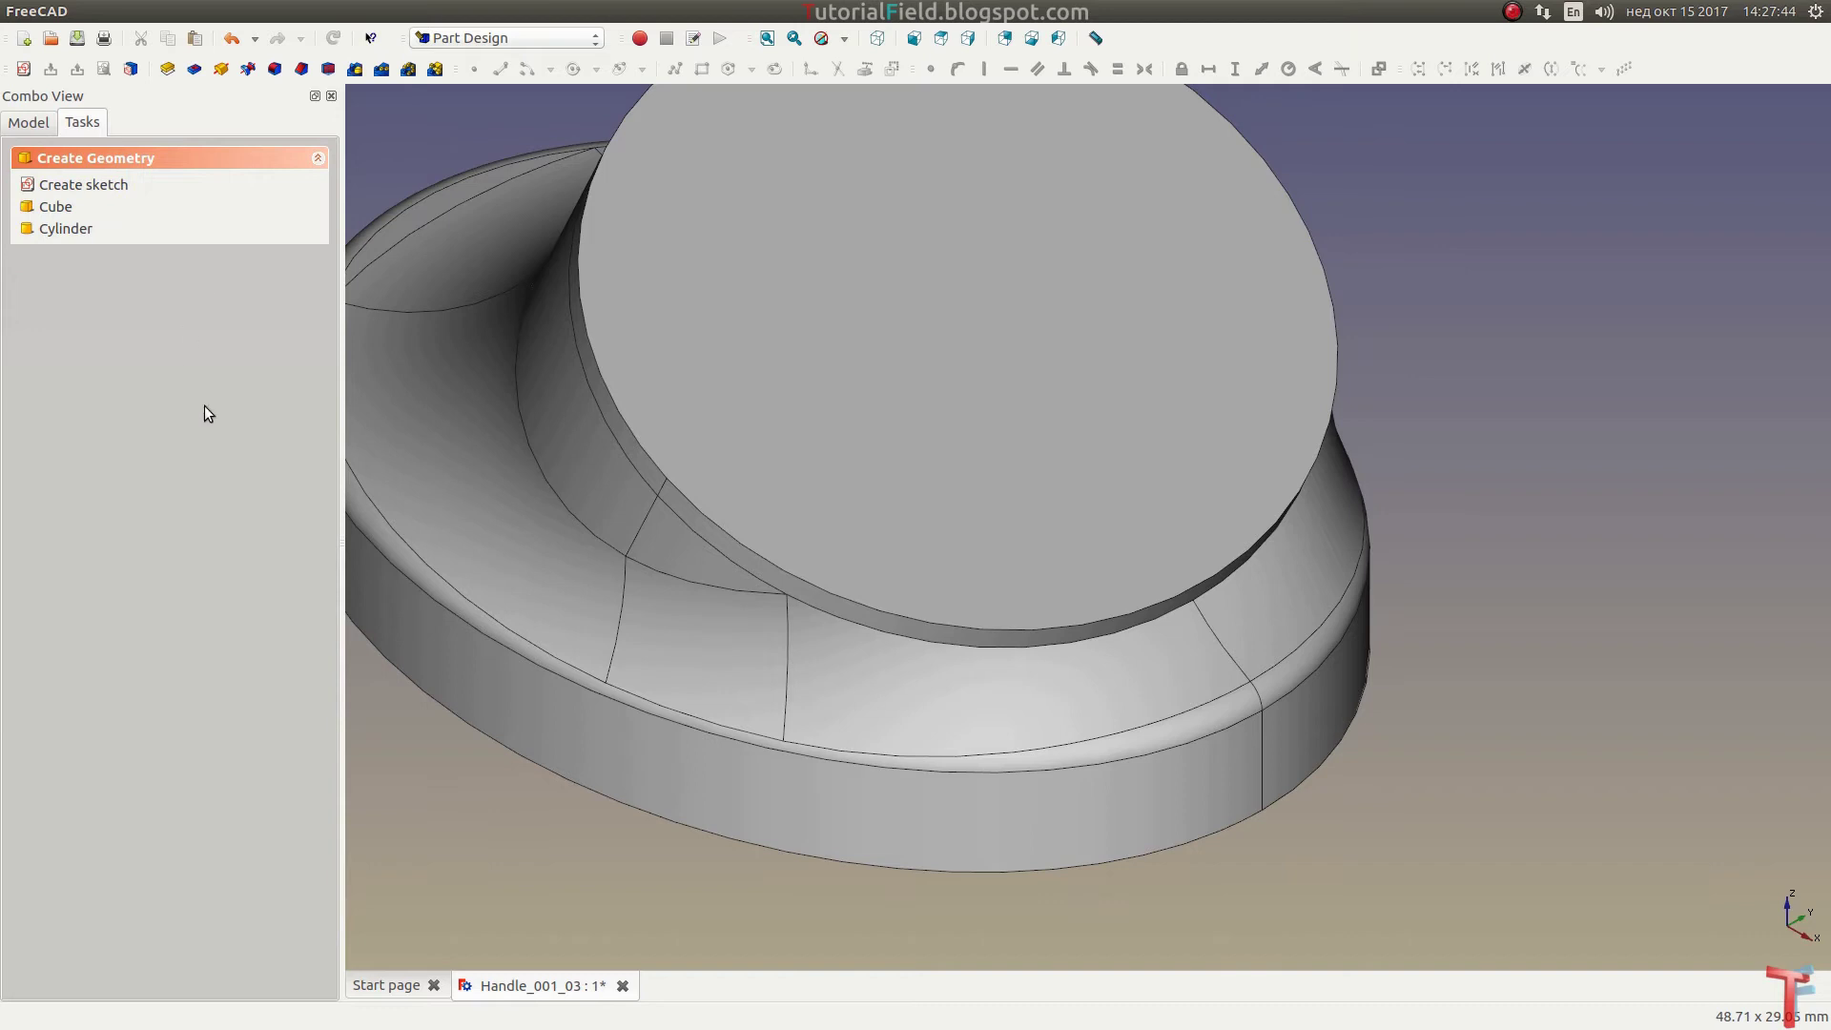
Step: Change Pad003's Length property to 1.1 mm
click(43, 122)
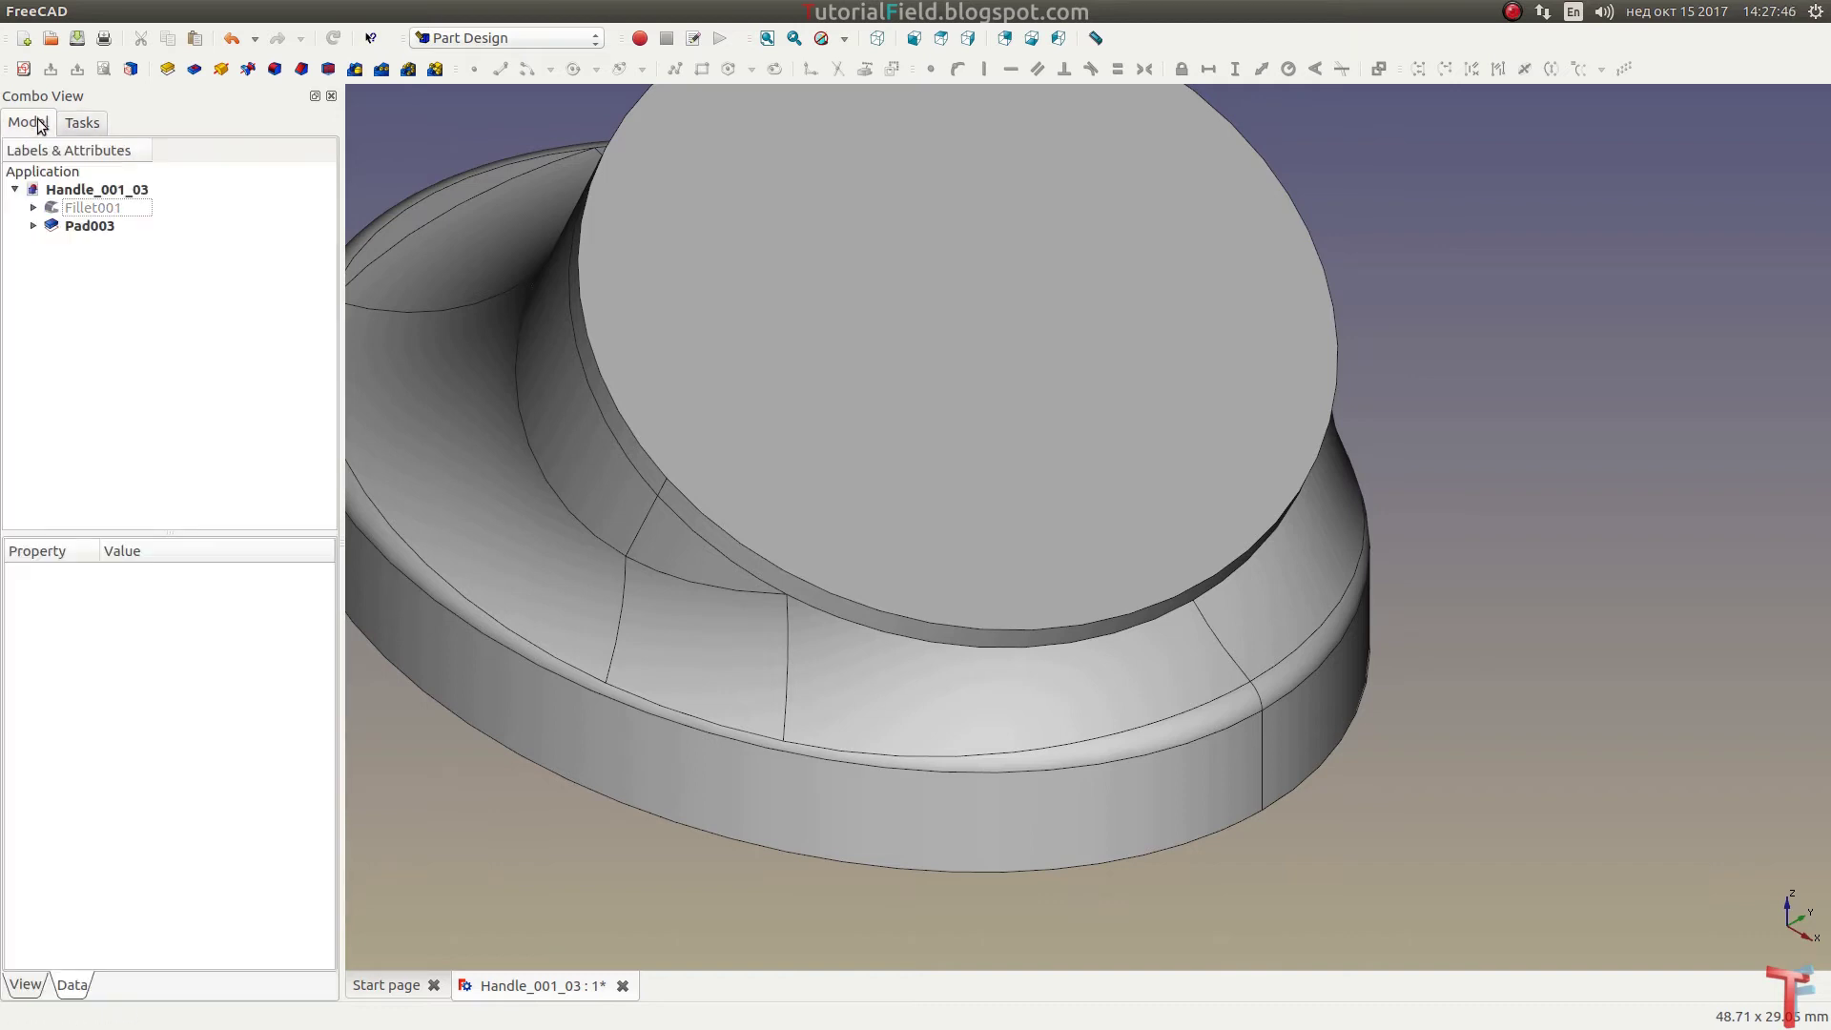
click(91, 225)
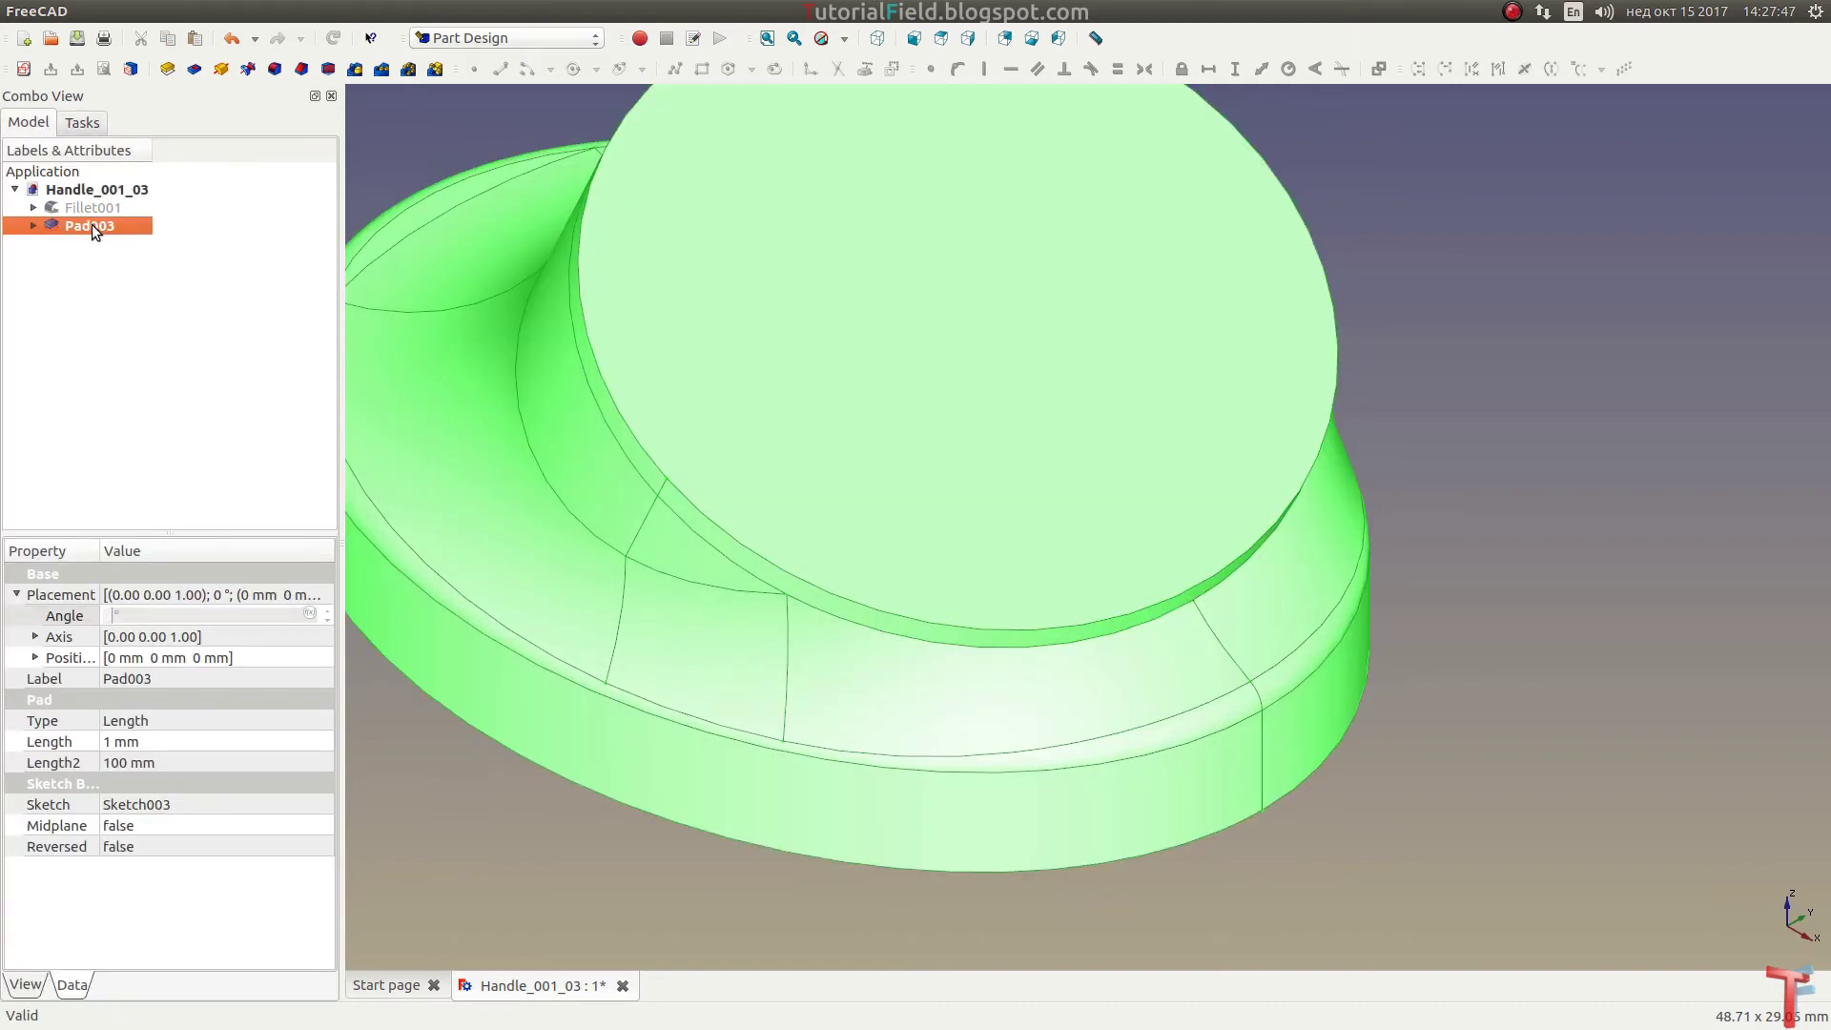
click(116, 741)
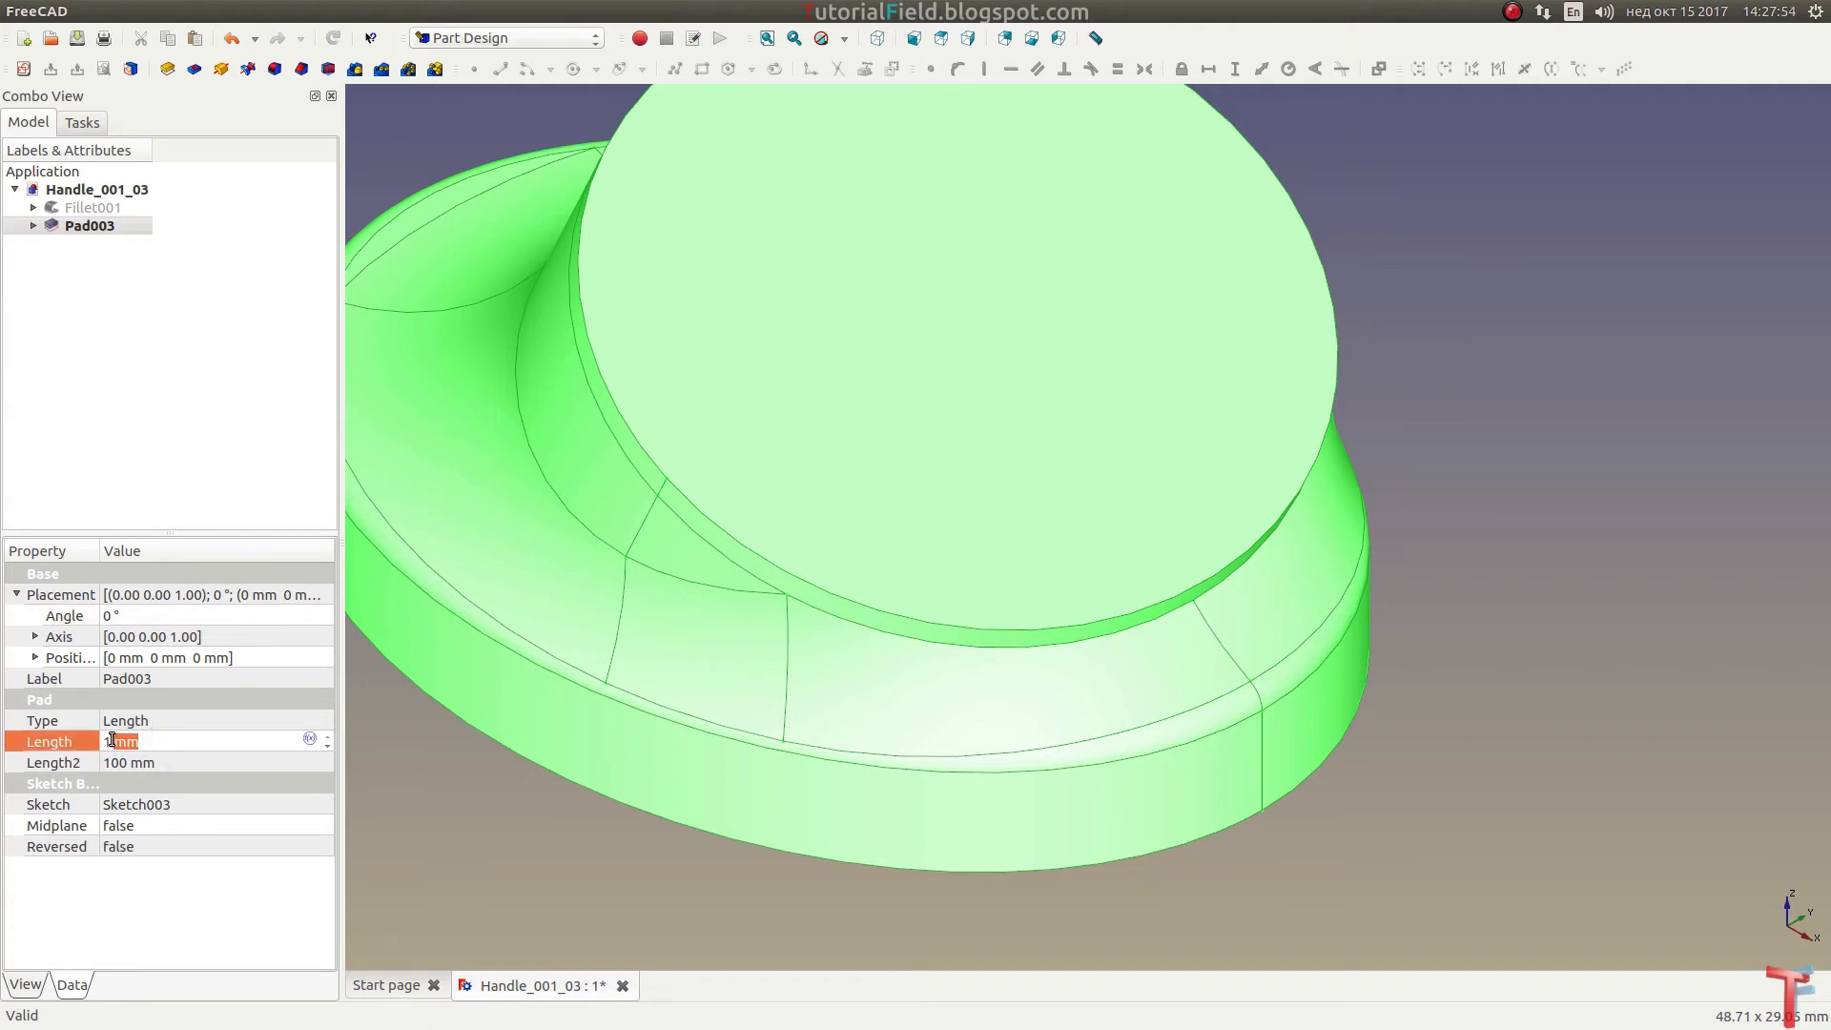
click(114, 741)
text(.)
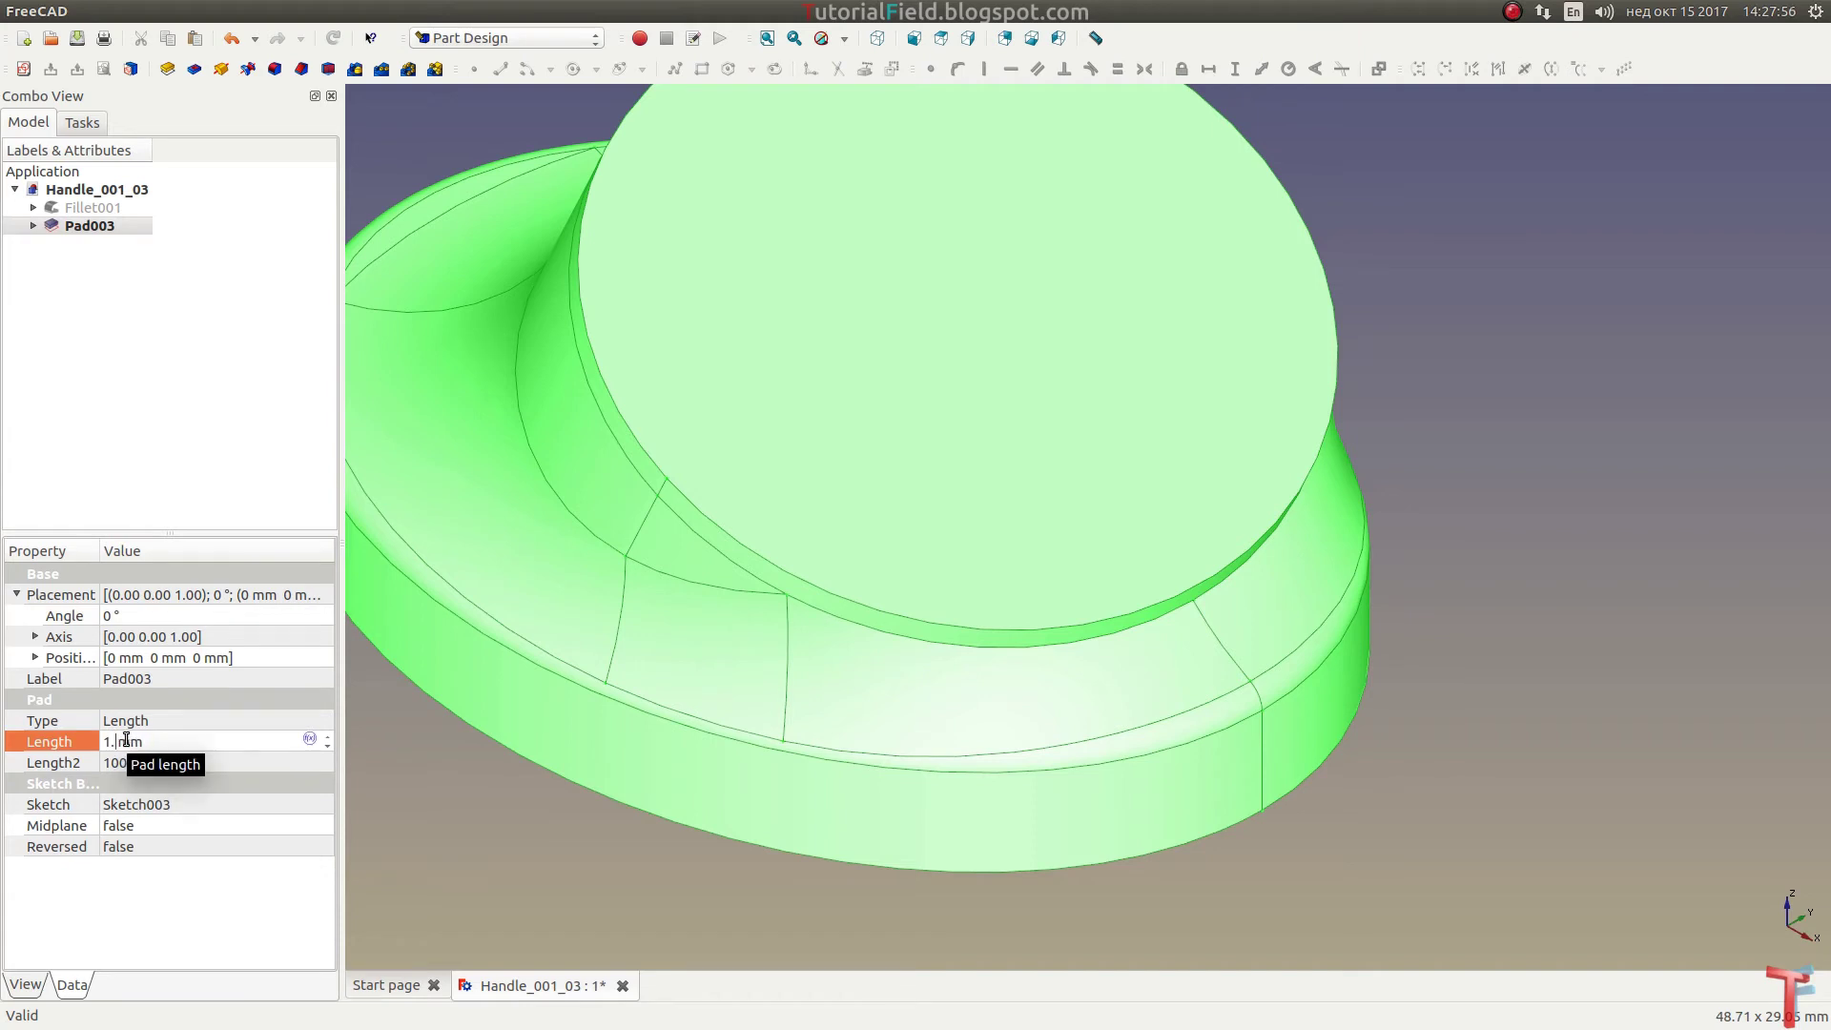
text(1)
key(Return)
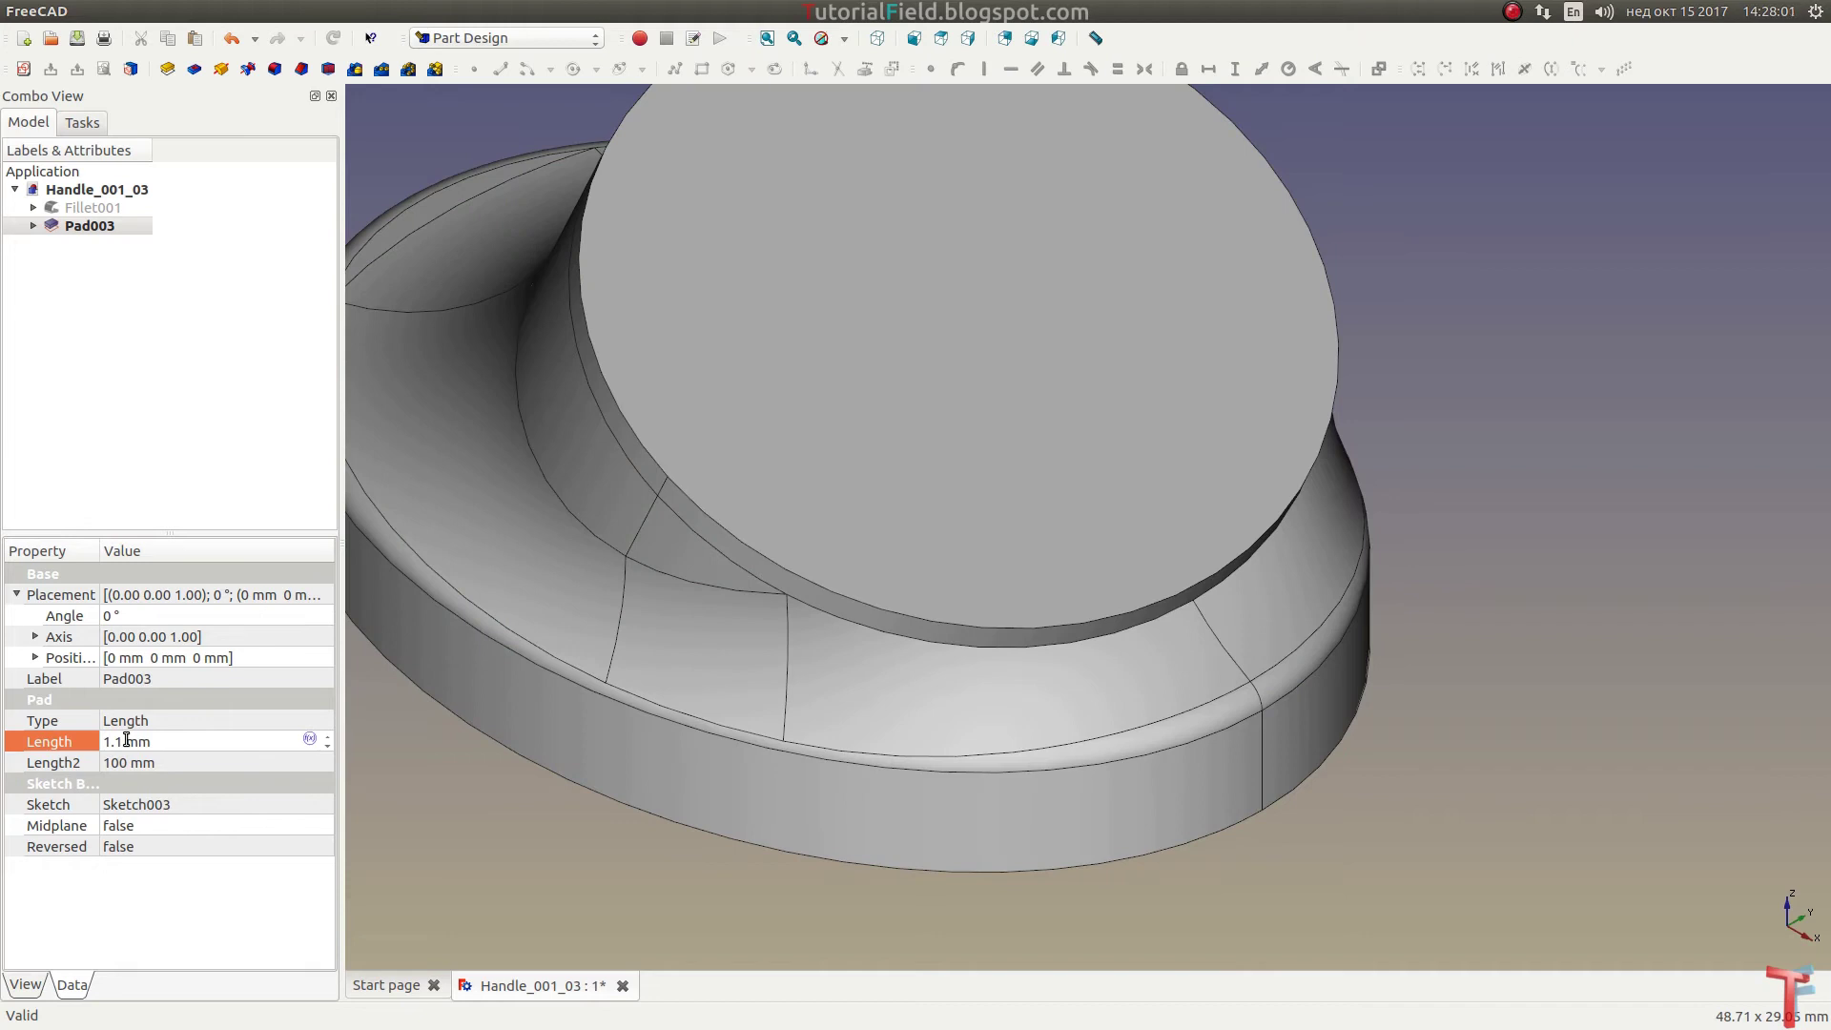
click(133, 340)
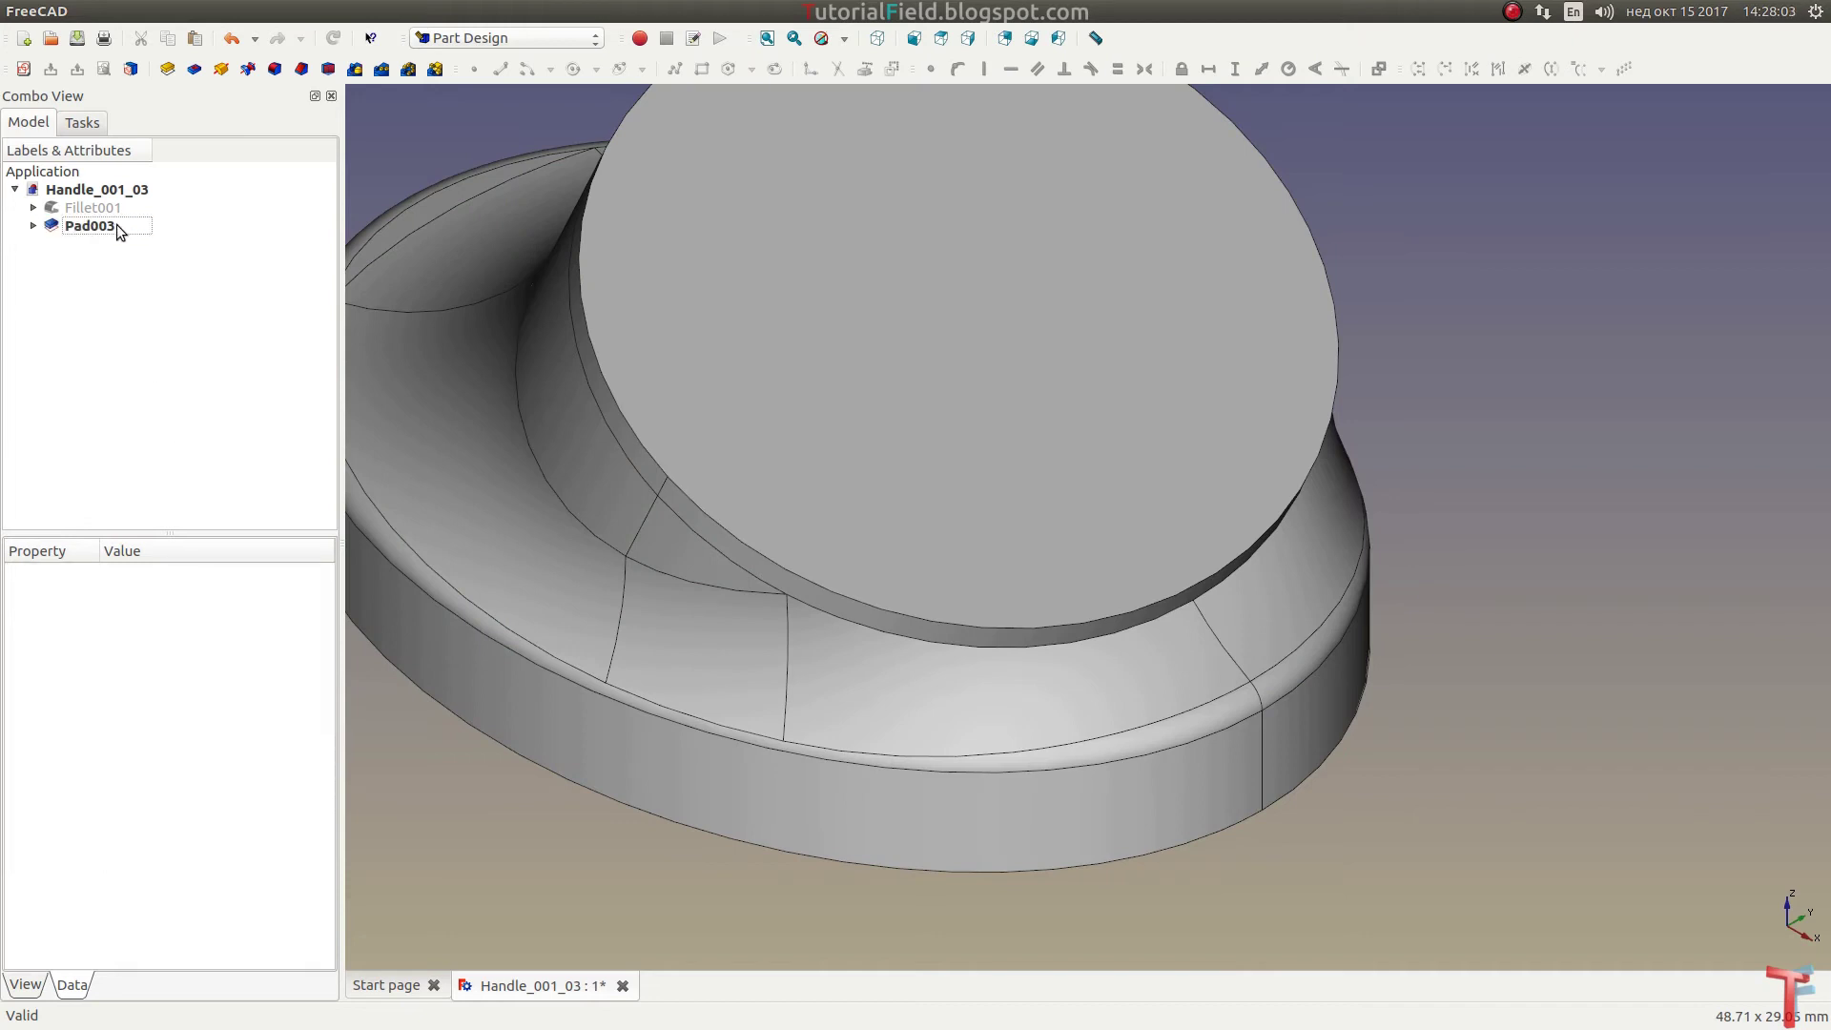
click(117, 225)
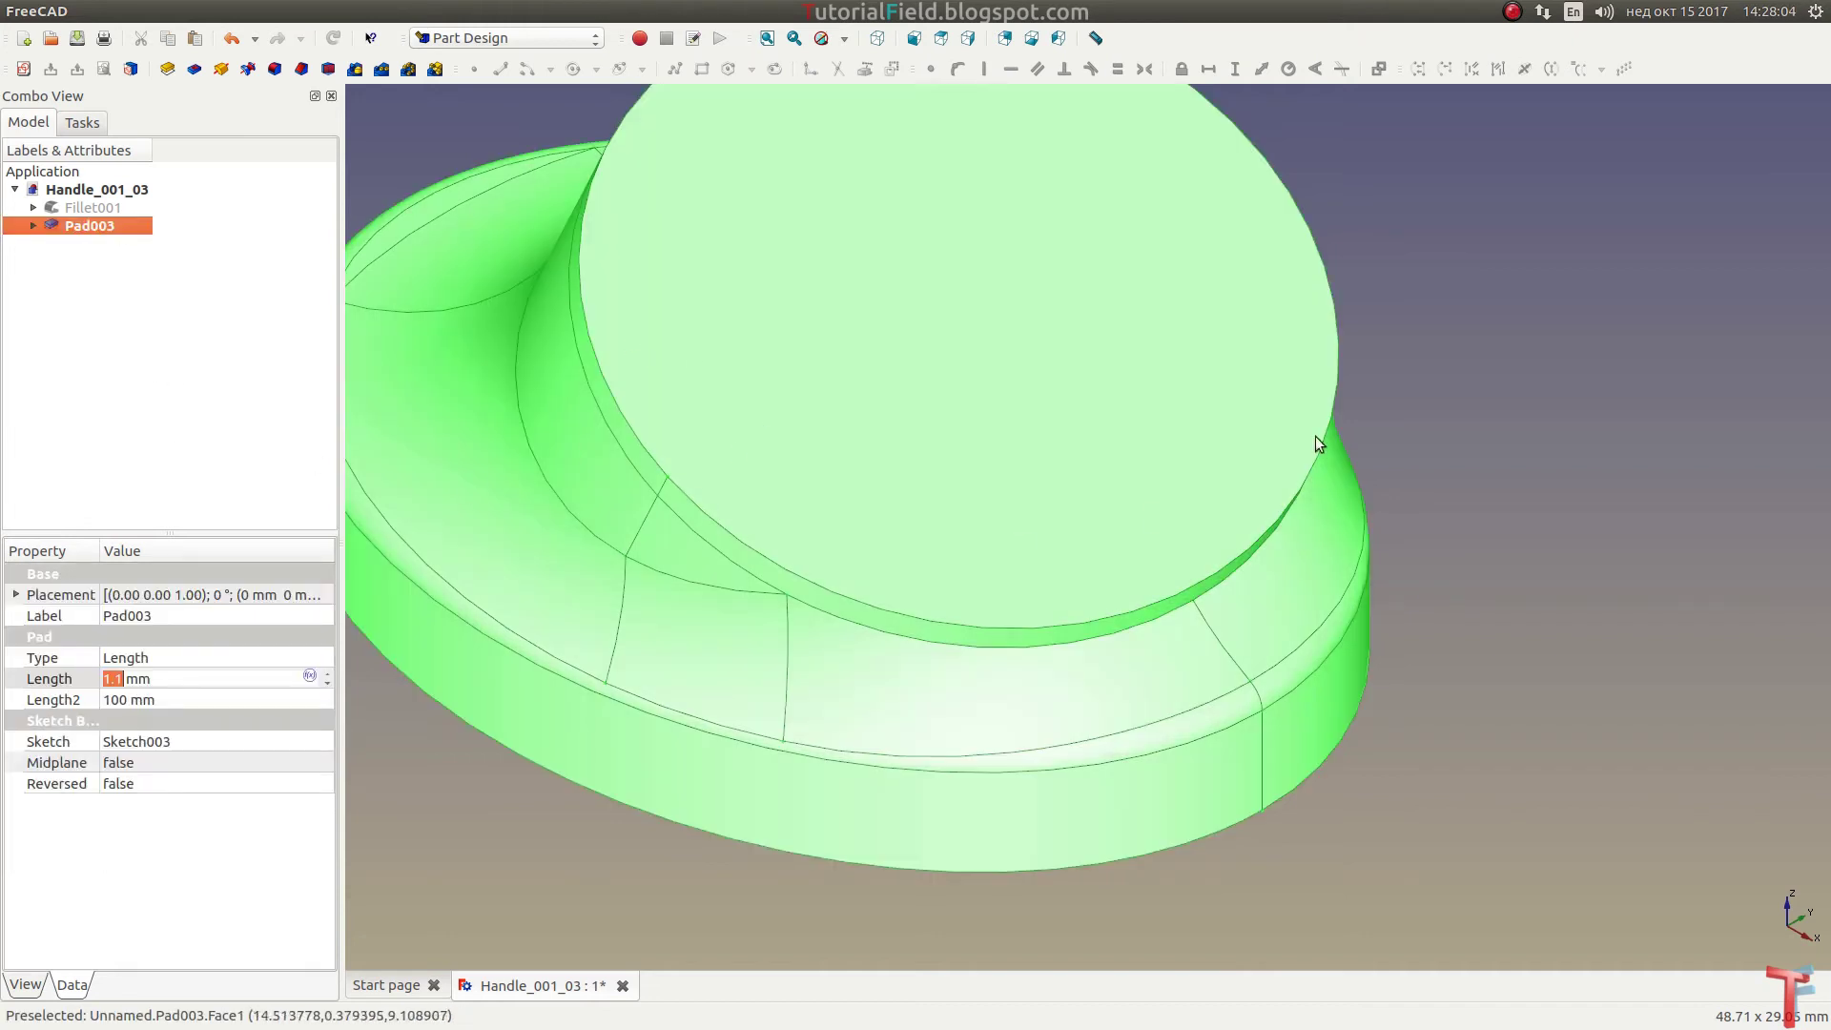
click(1366, 370)
click(1340, 374)
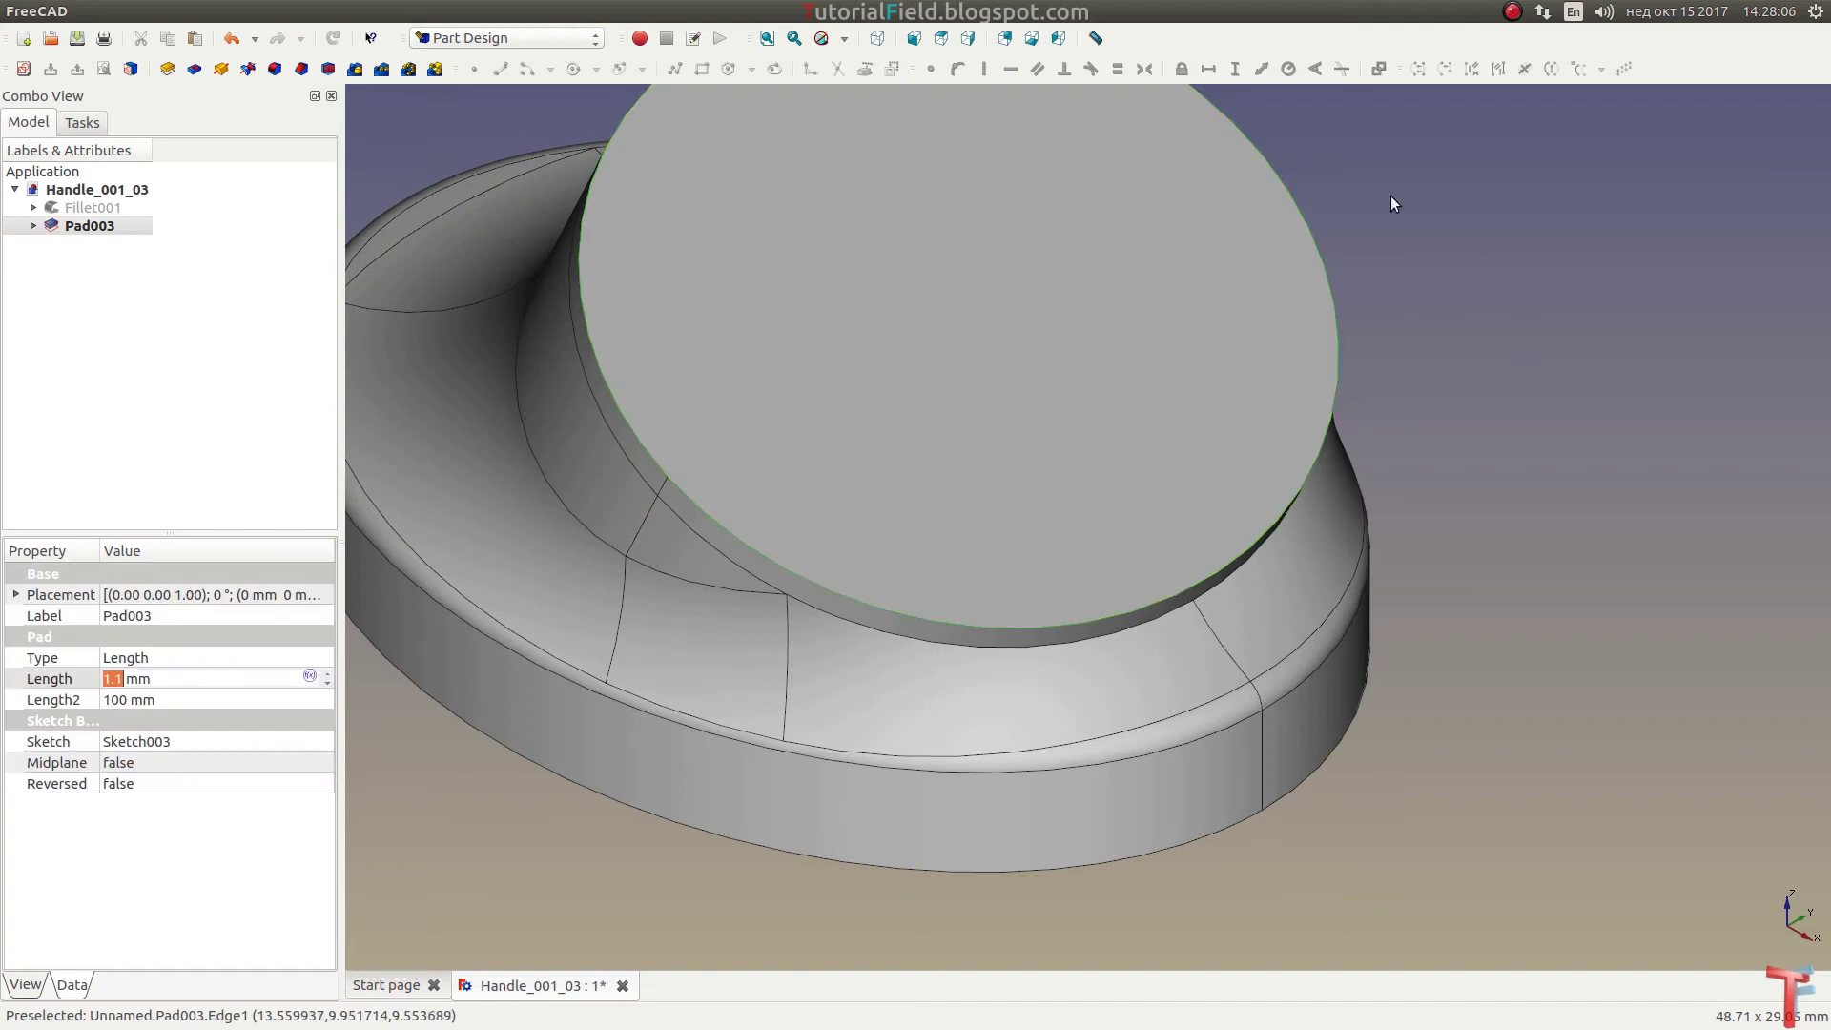
Step: In the Part workbench, fillet Pad003's Edge1 with a 1 mm radius
click(558, 39)
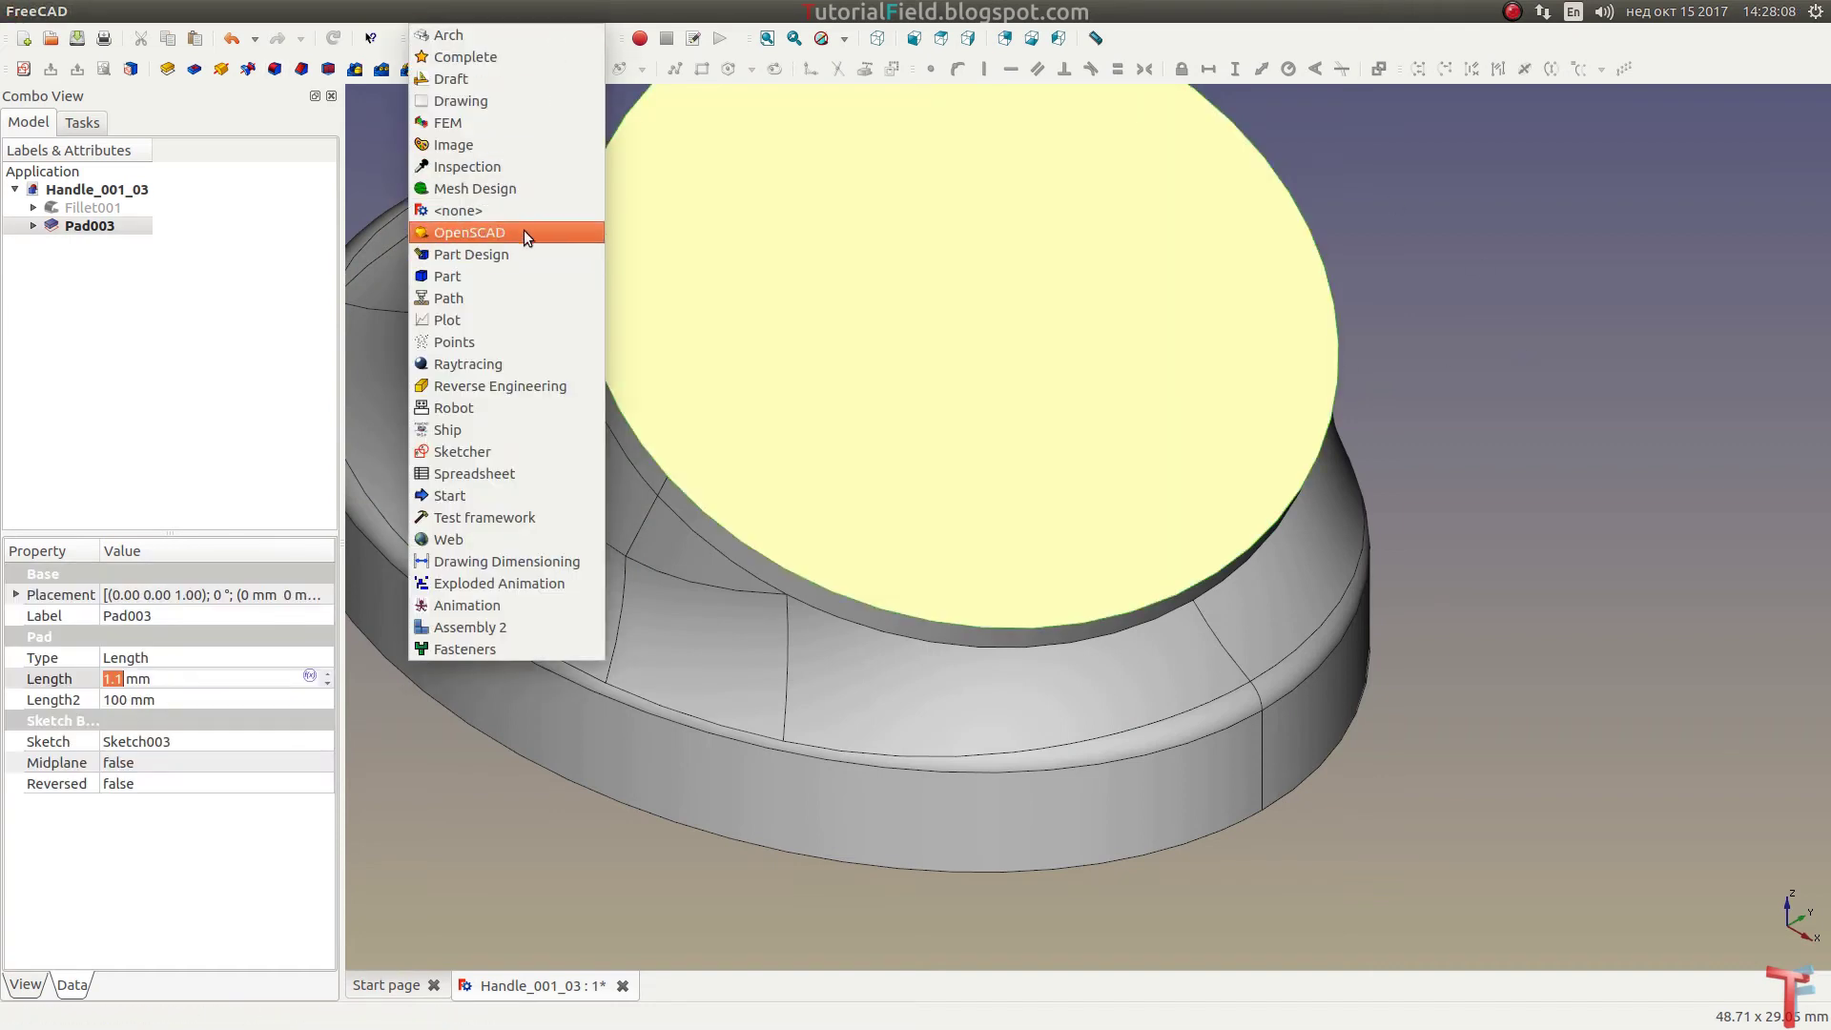
click(534, 235)
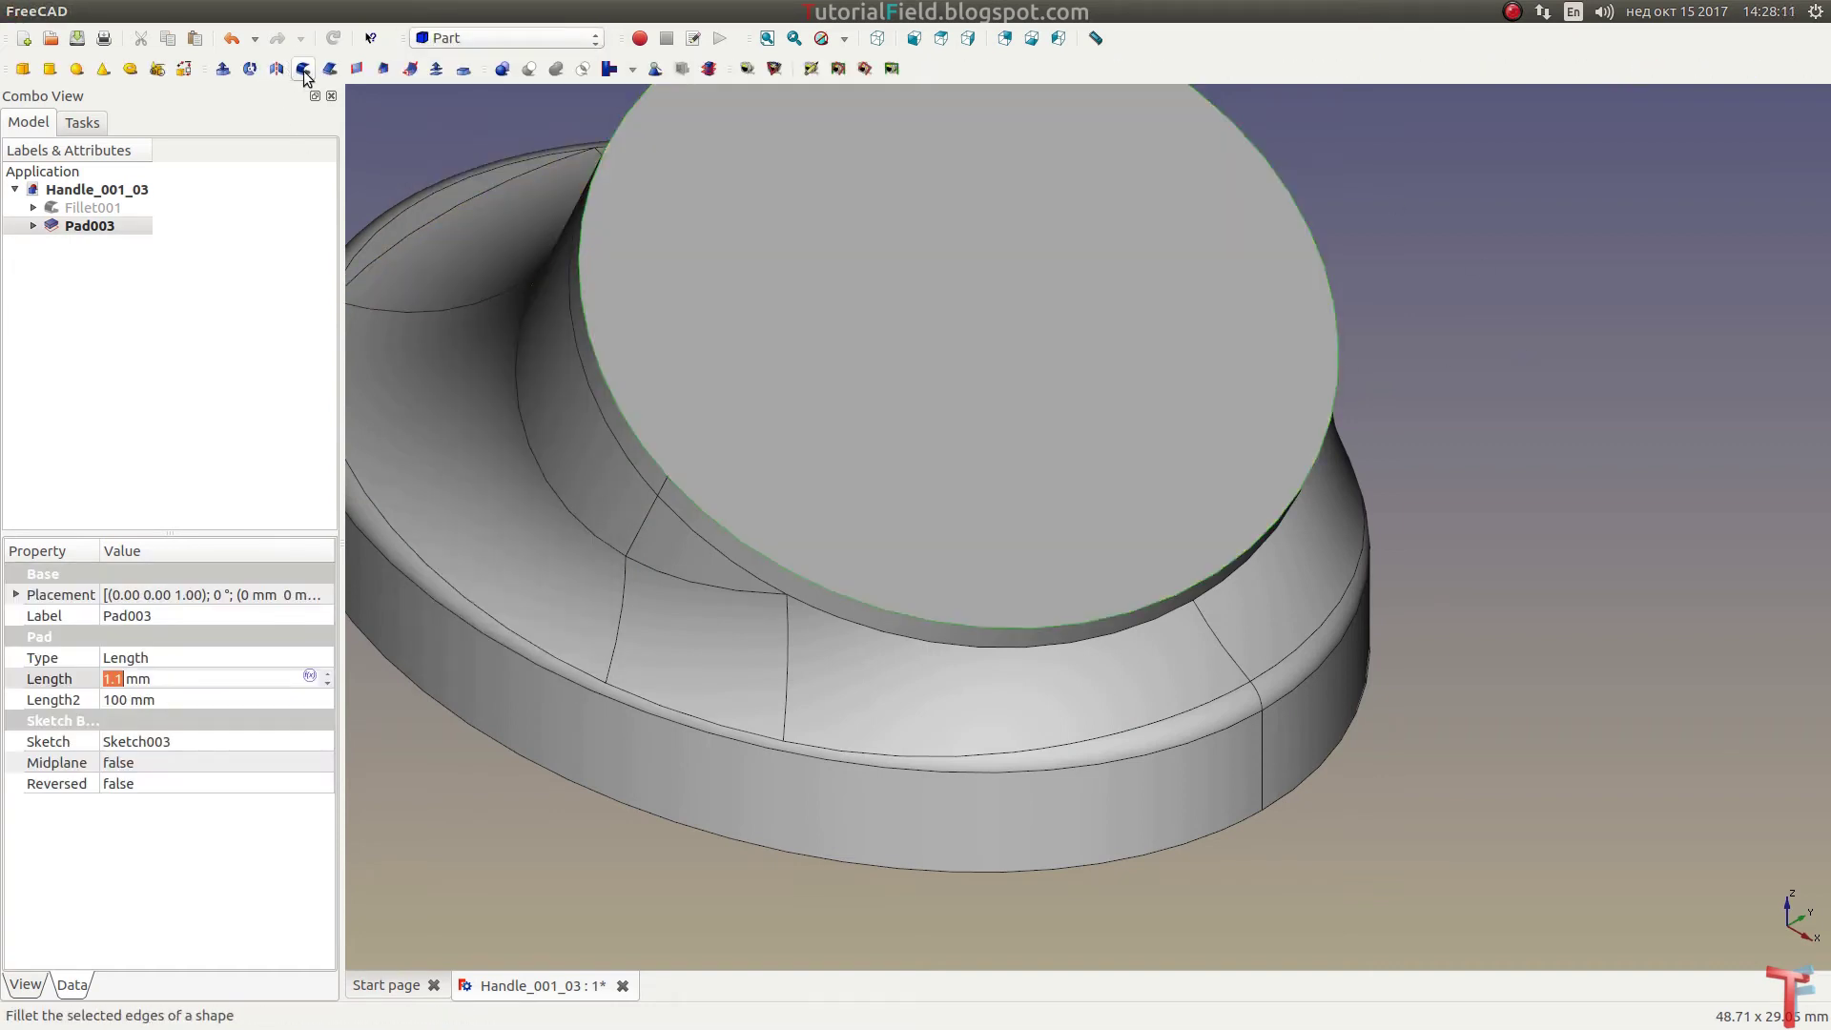
click(303, 70)
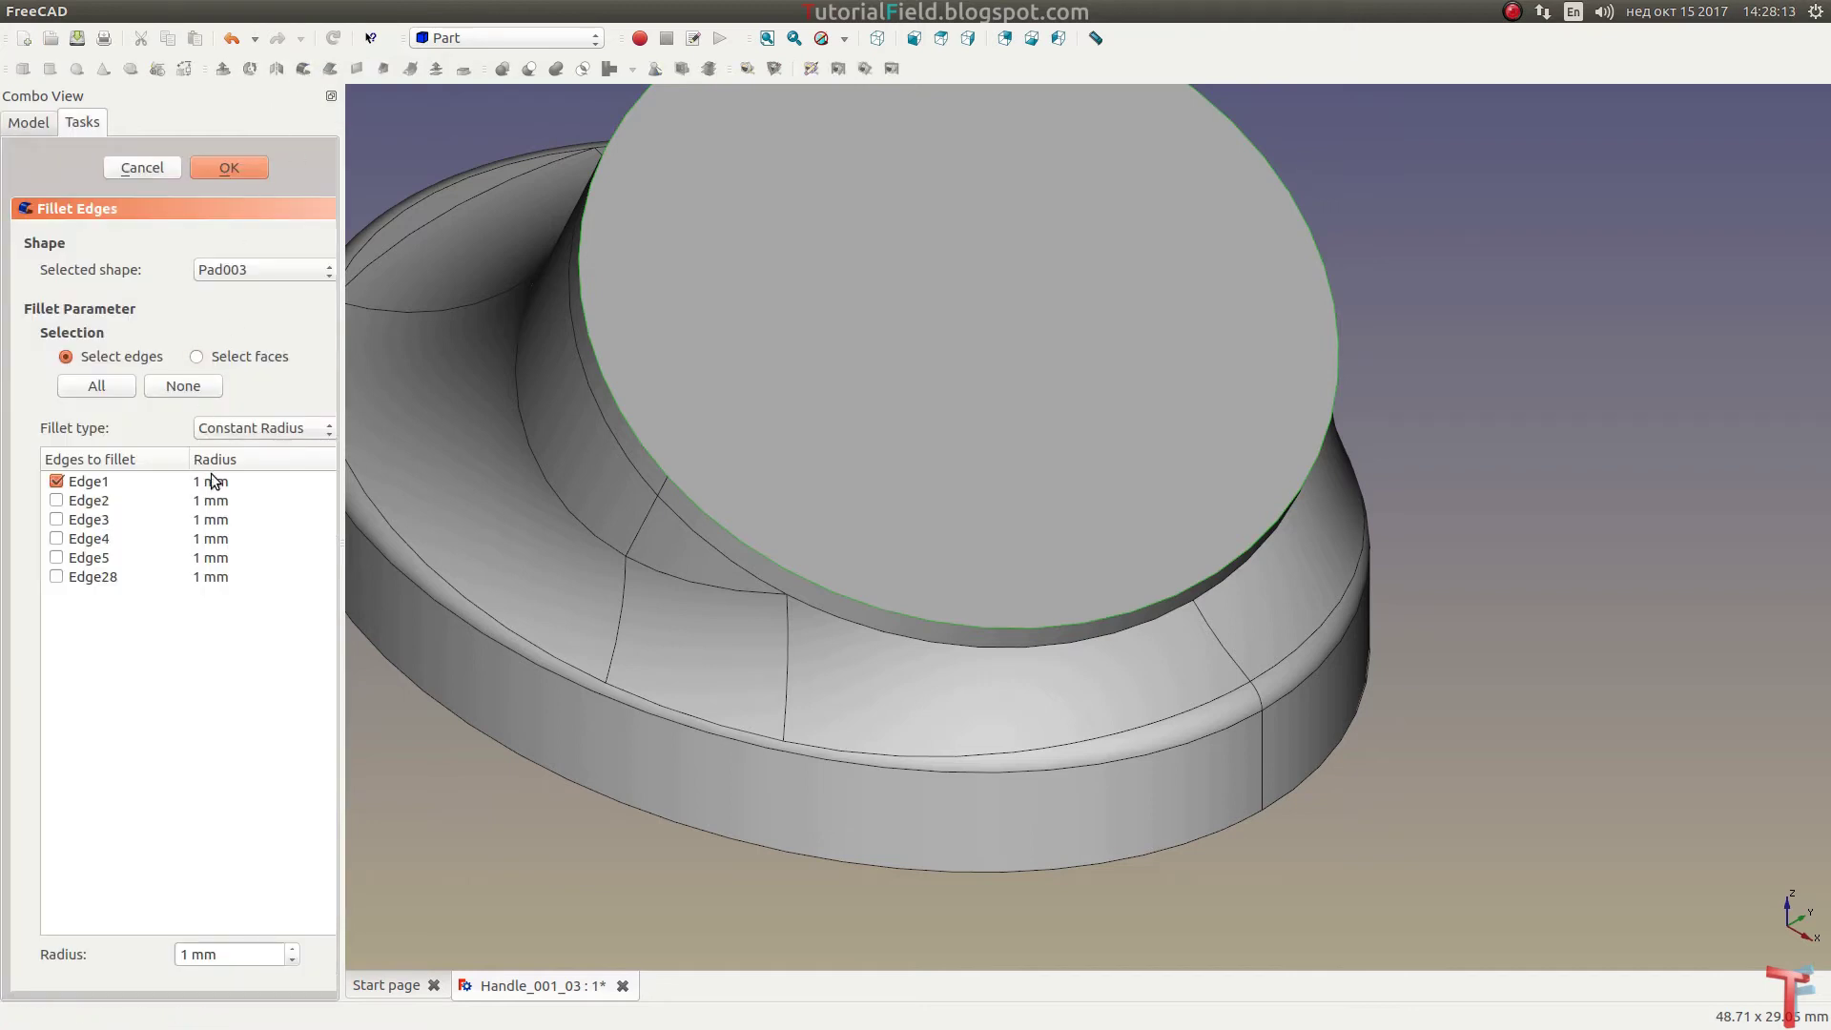
click(245, 481)
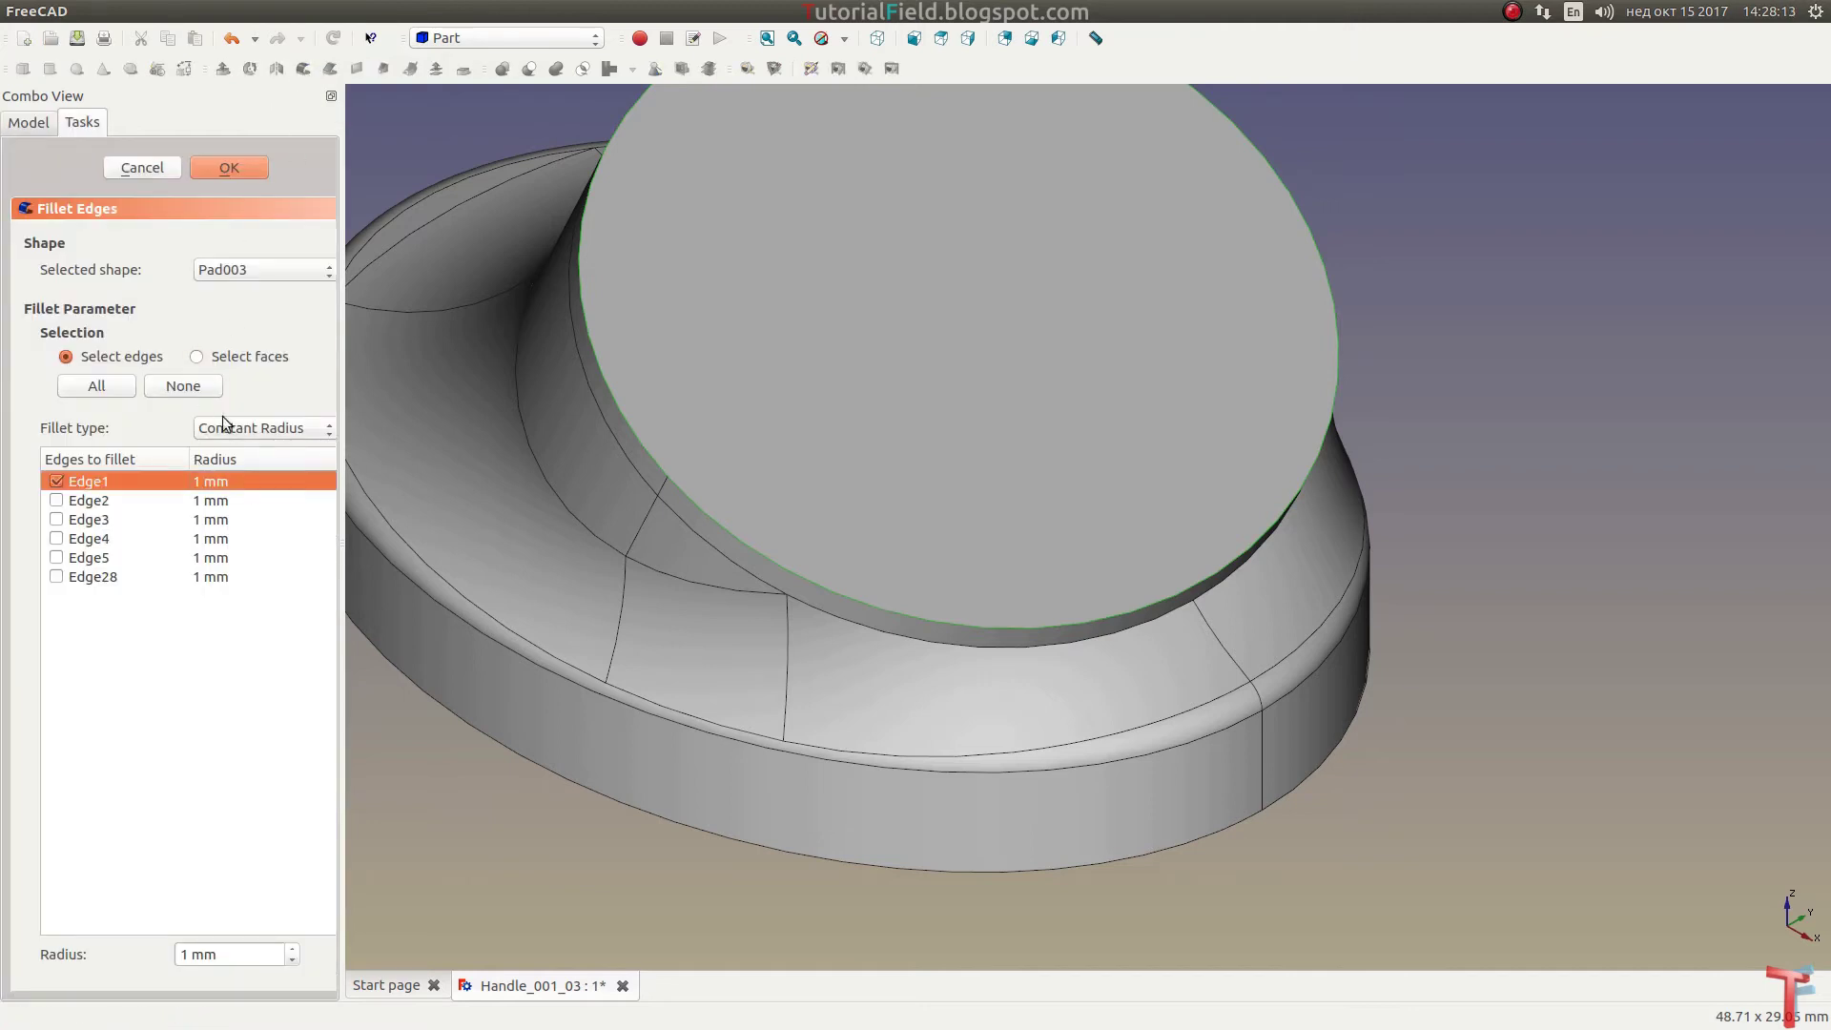
click(237, 166)
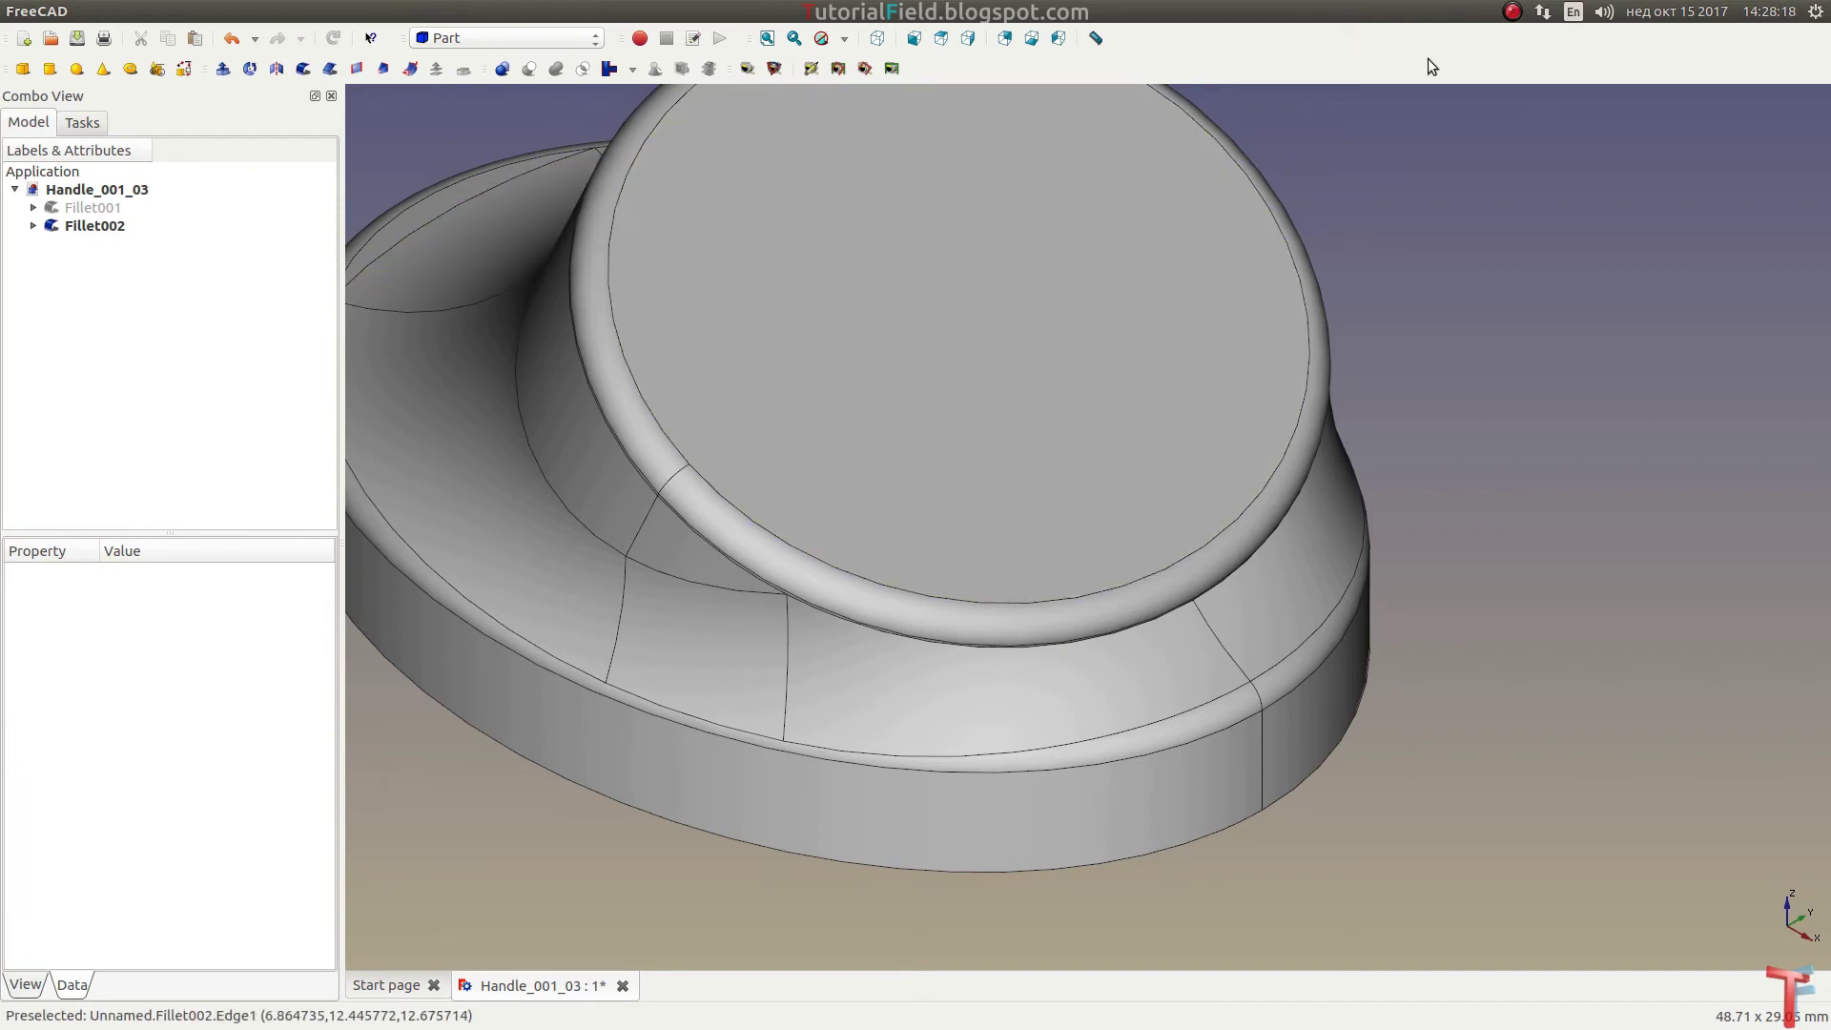
click(766, 39)
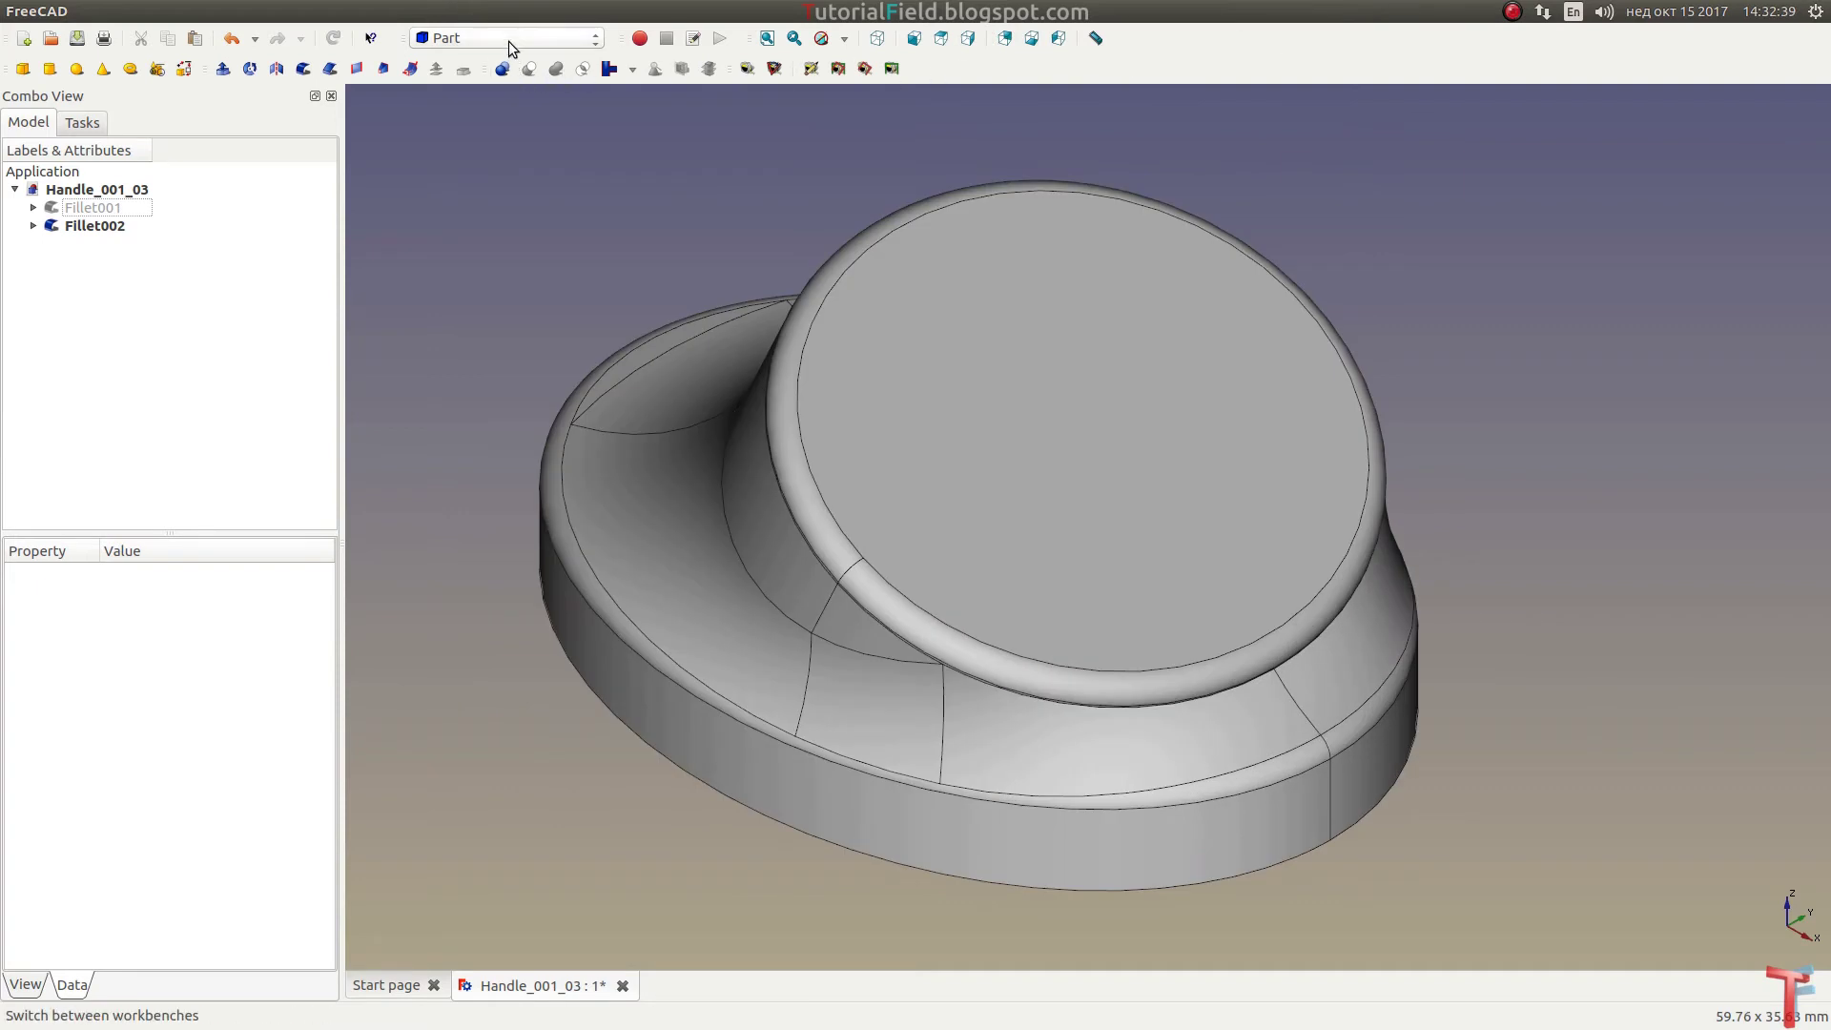
Step: In Part Design, sketch an origin-centred circle on the XY plane around the handle
click(507, 40)
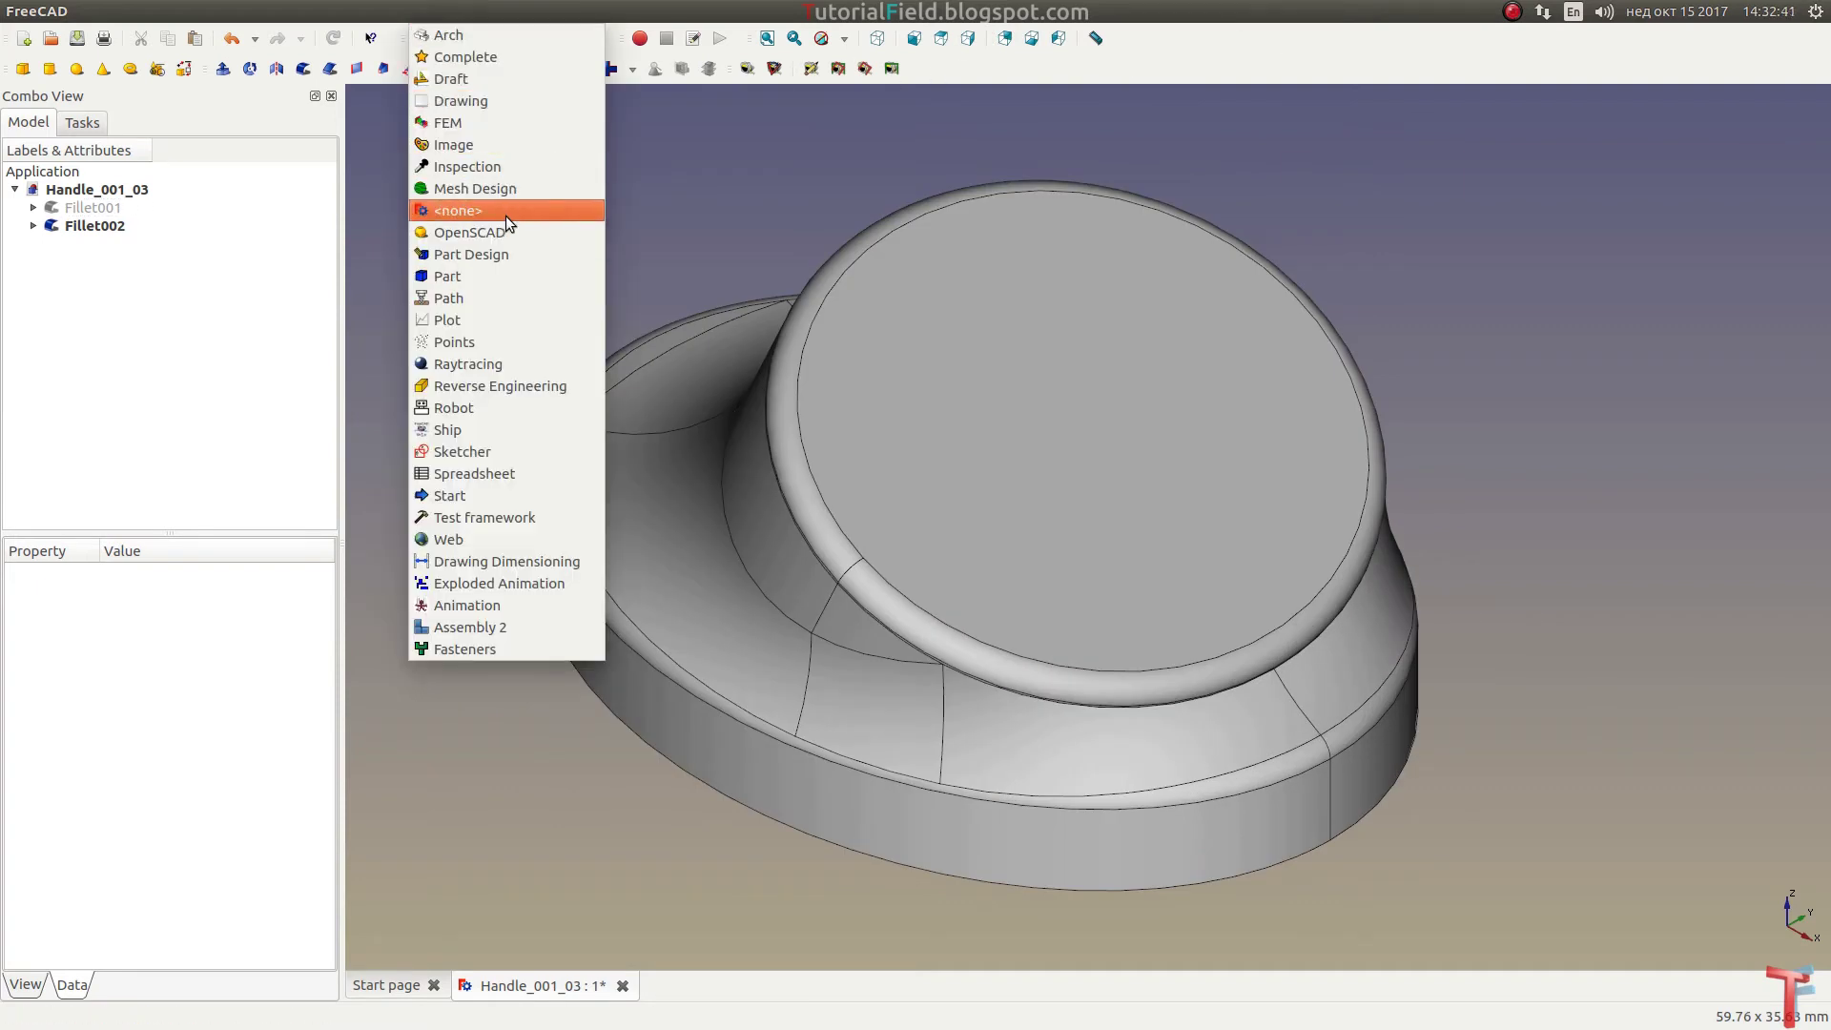
click(506, 252)
click(23, 68)
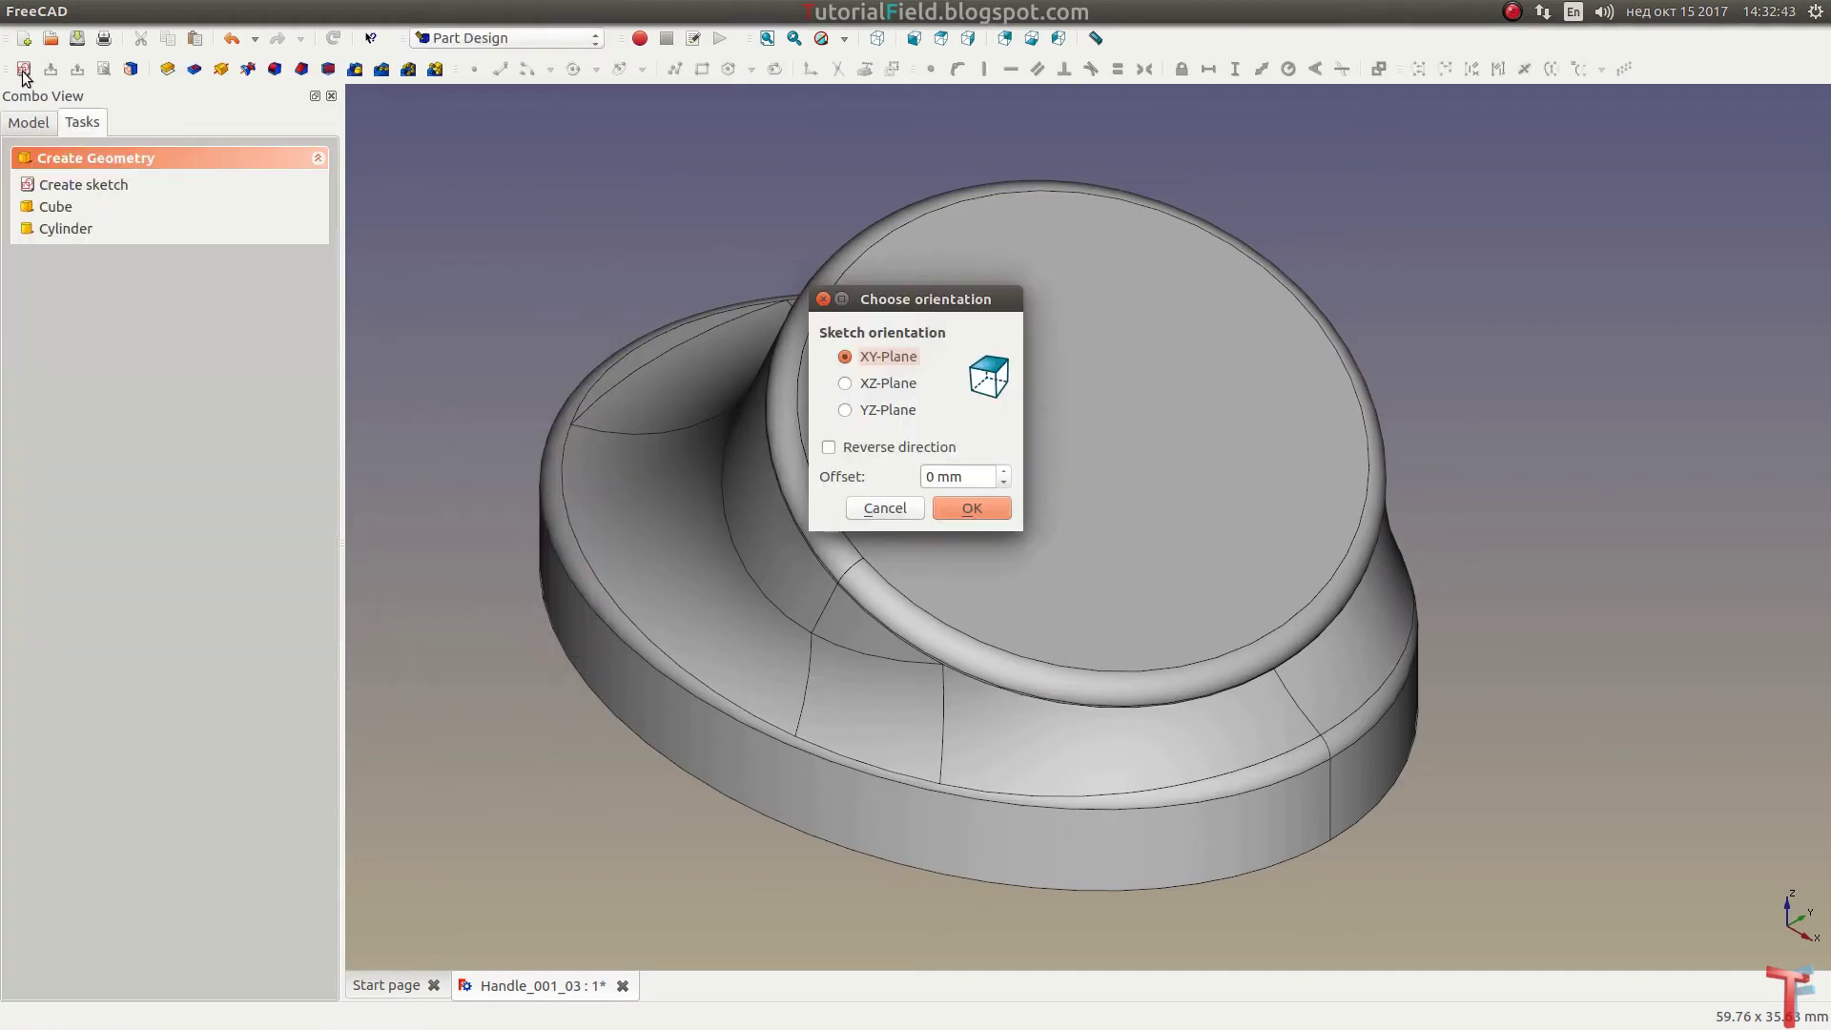
click(965, 513)
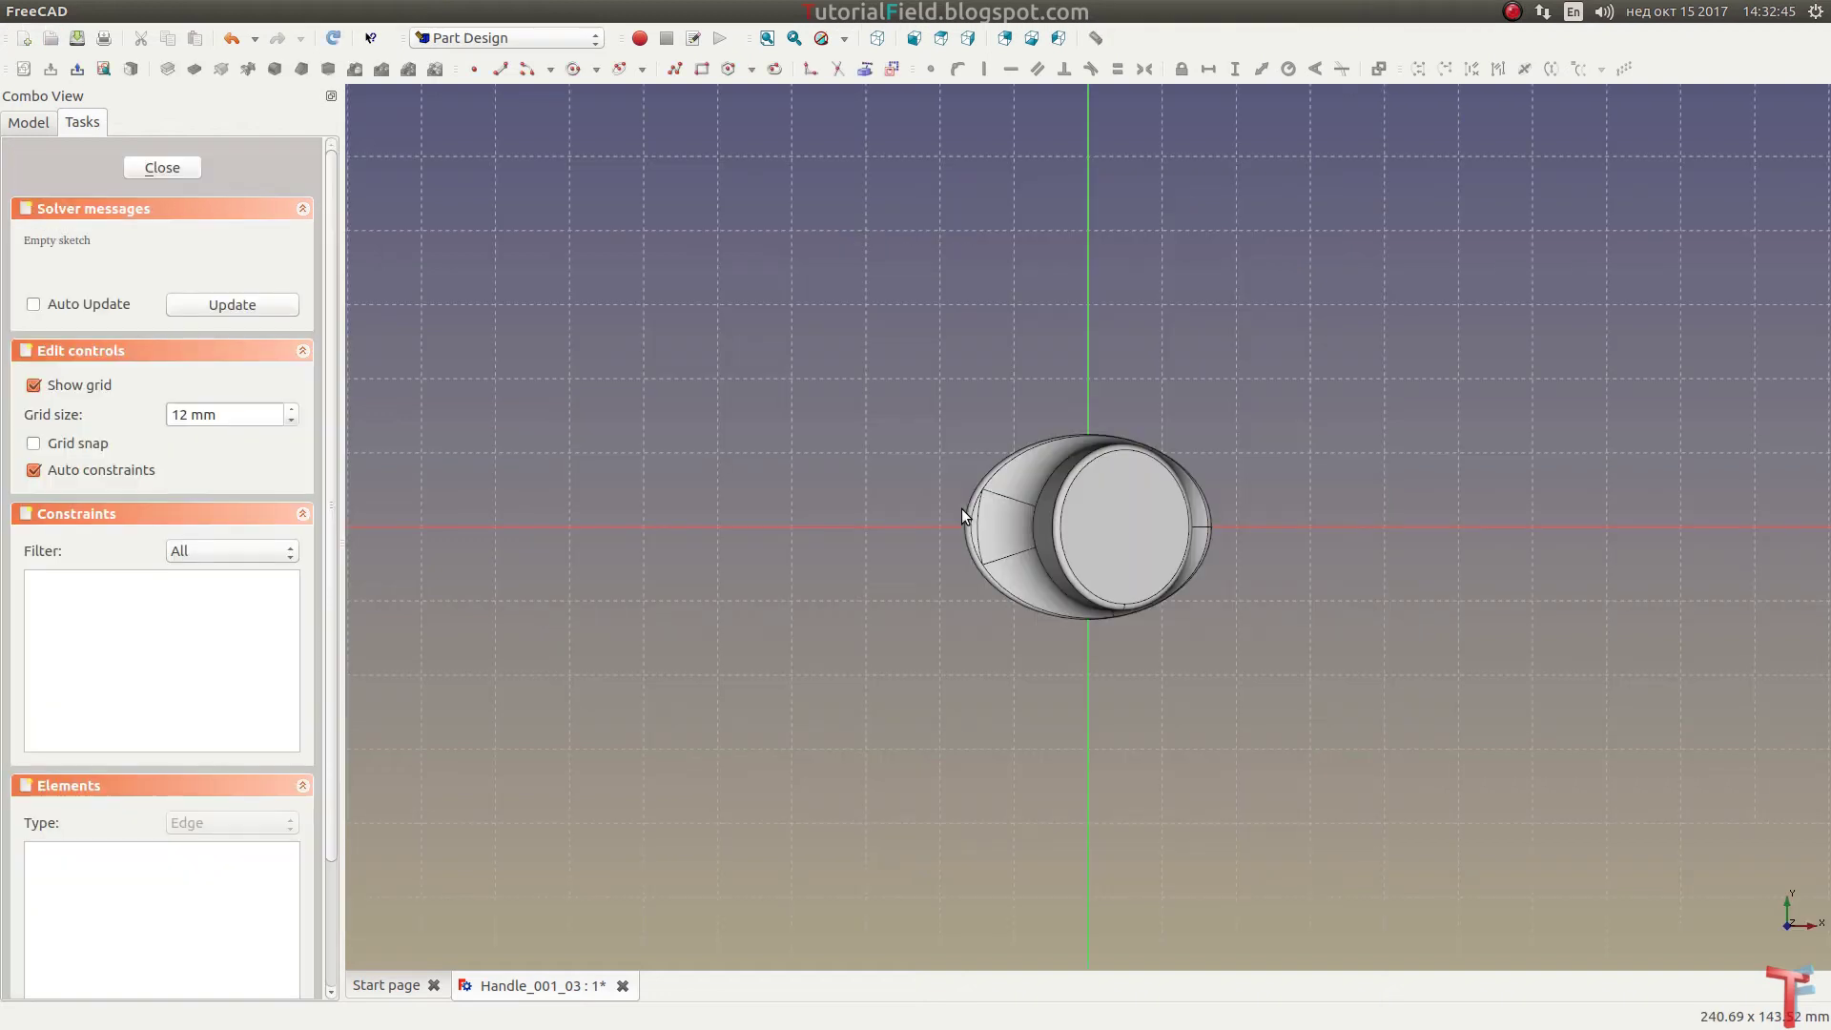
click(576, 72)
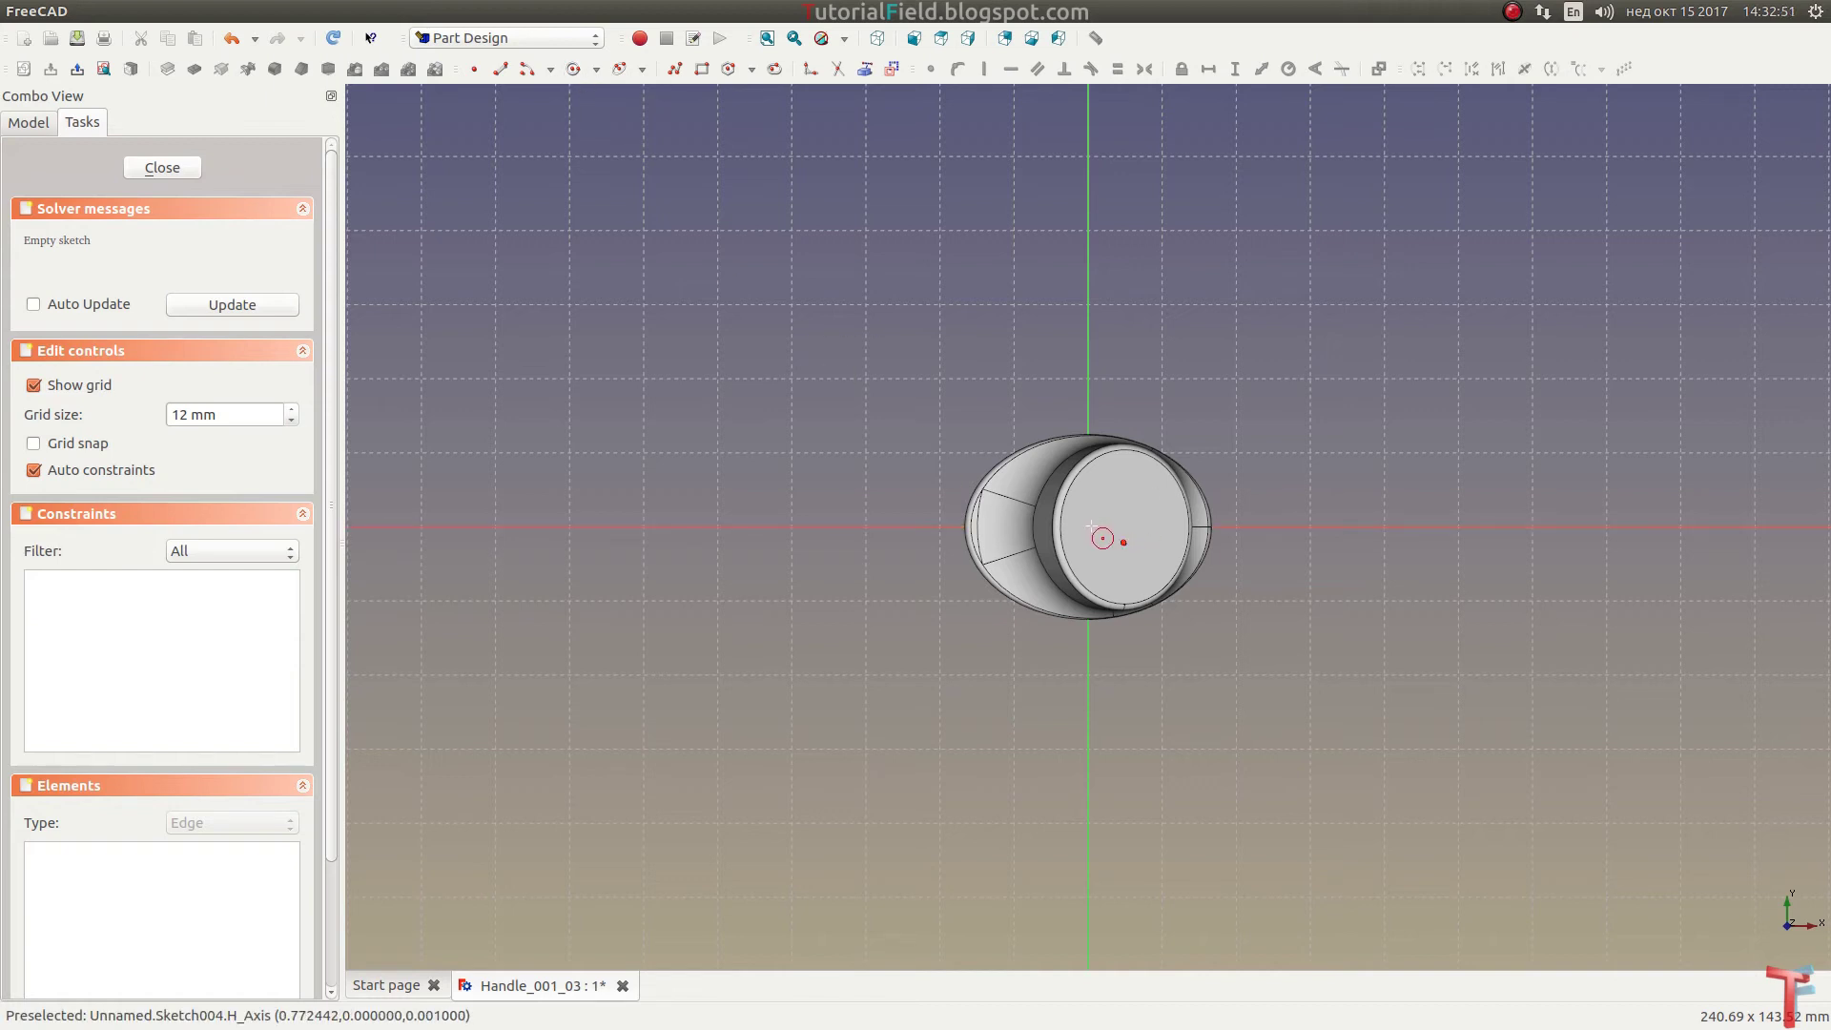
click(1088, 527)
click(1167, 612)
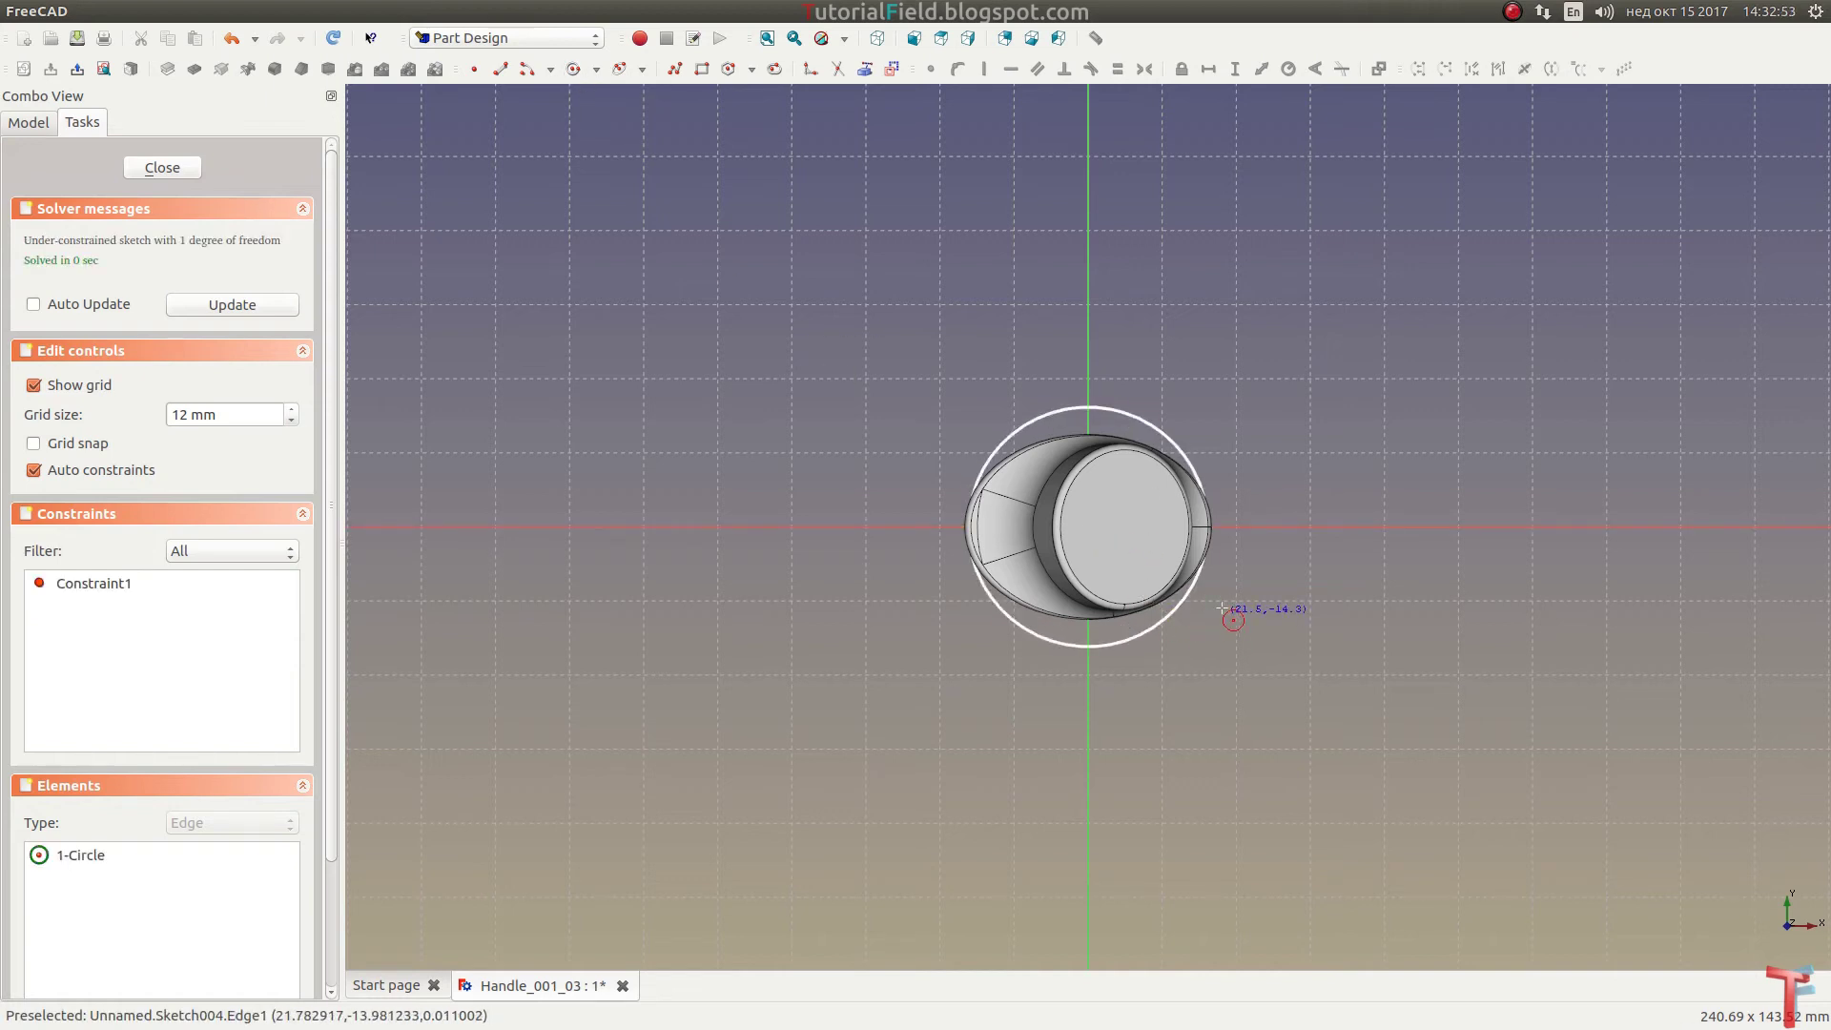
click(177, 170)
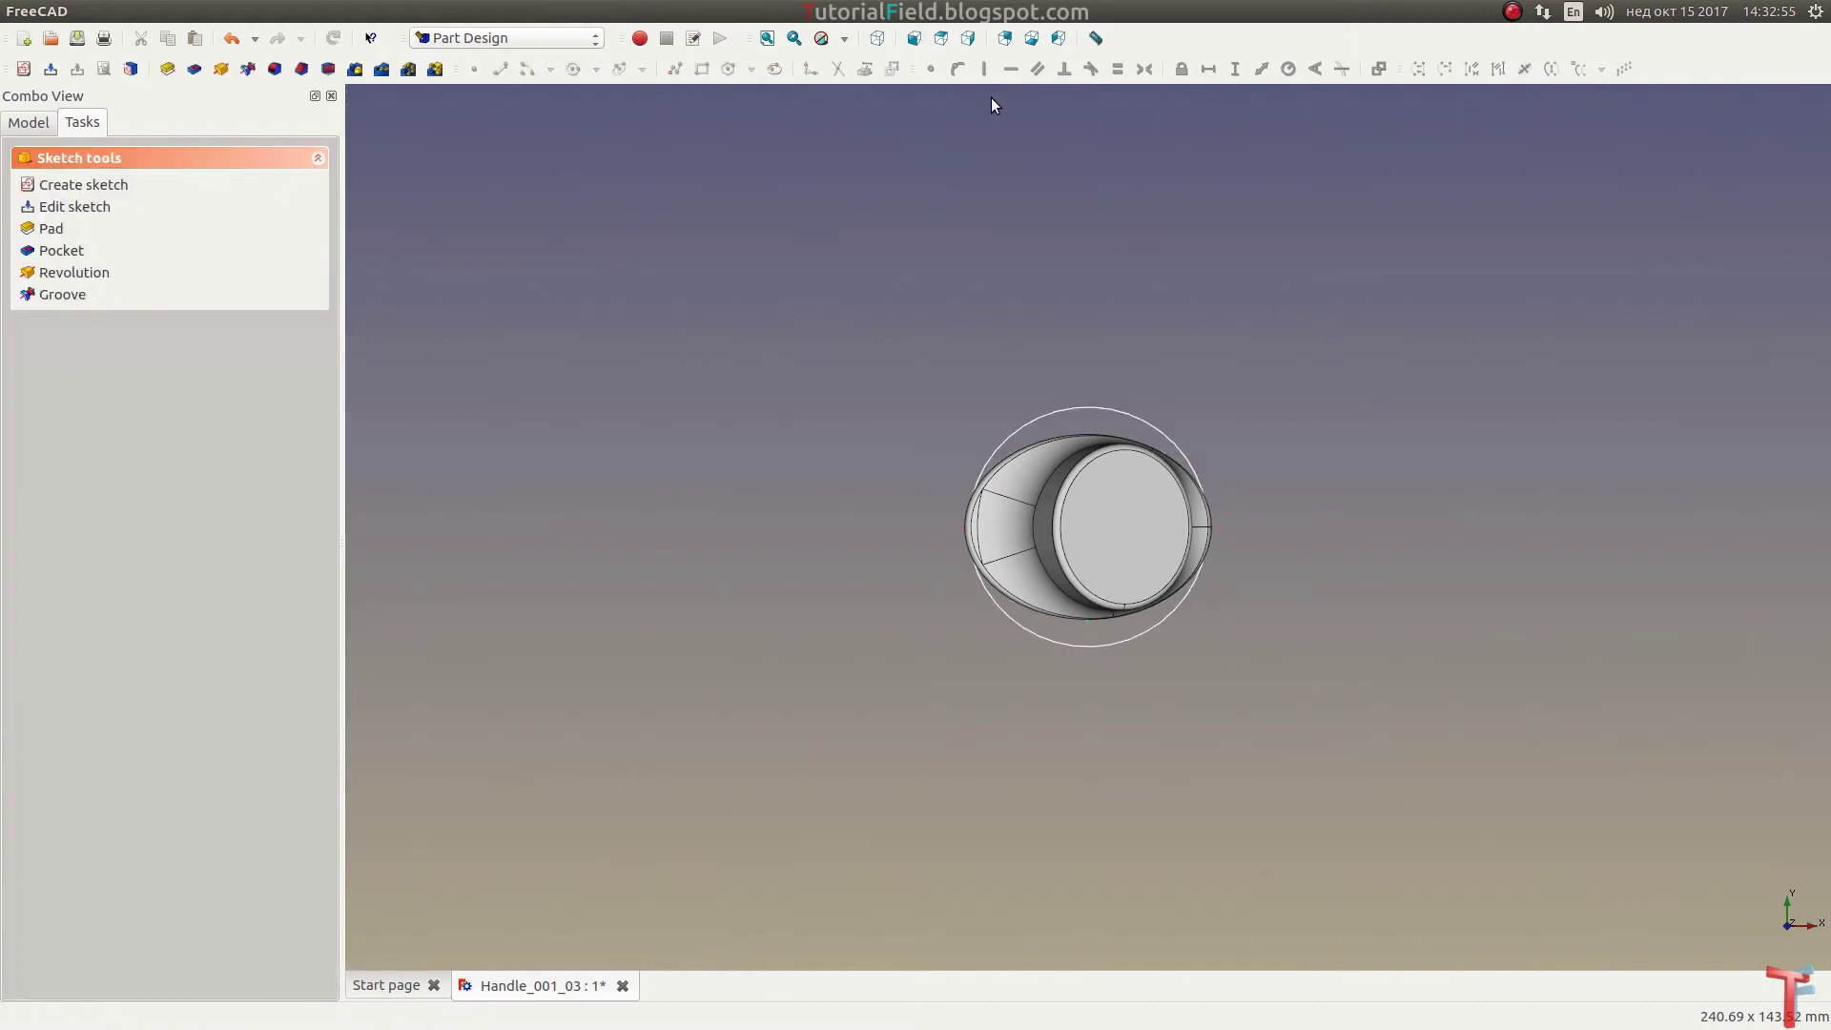
click(877, 38)
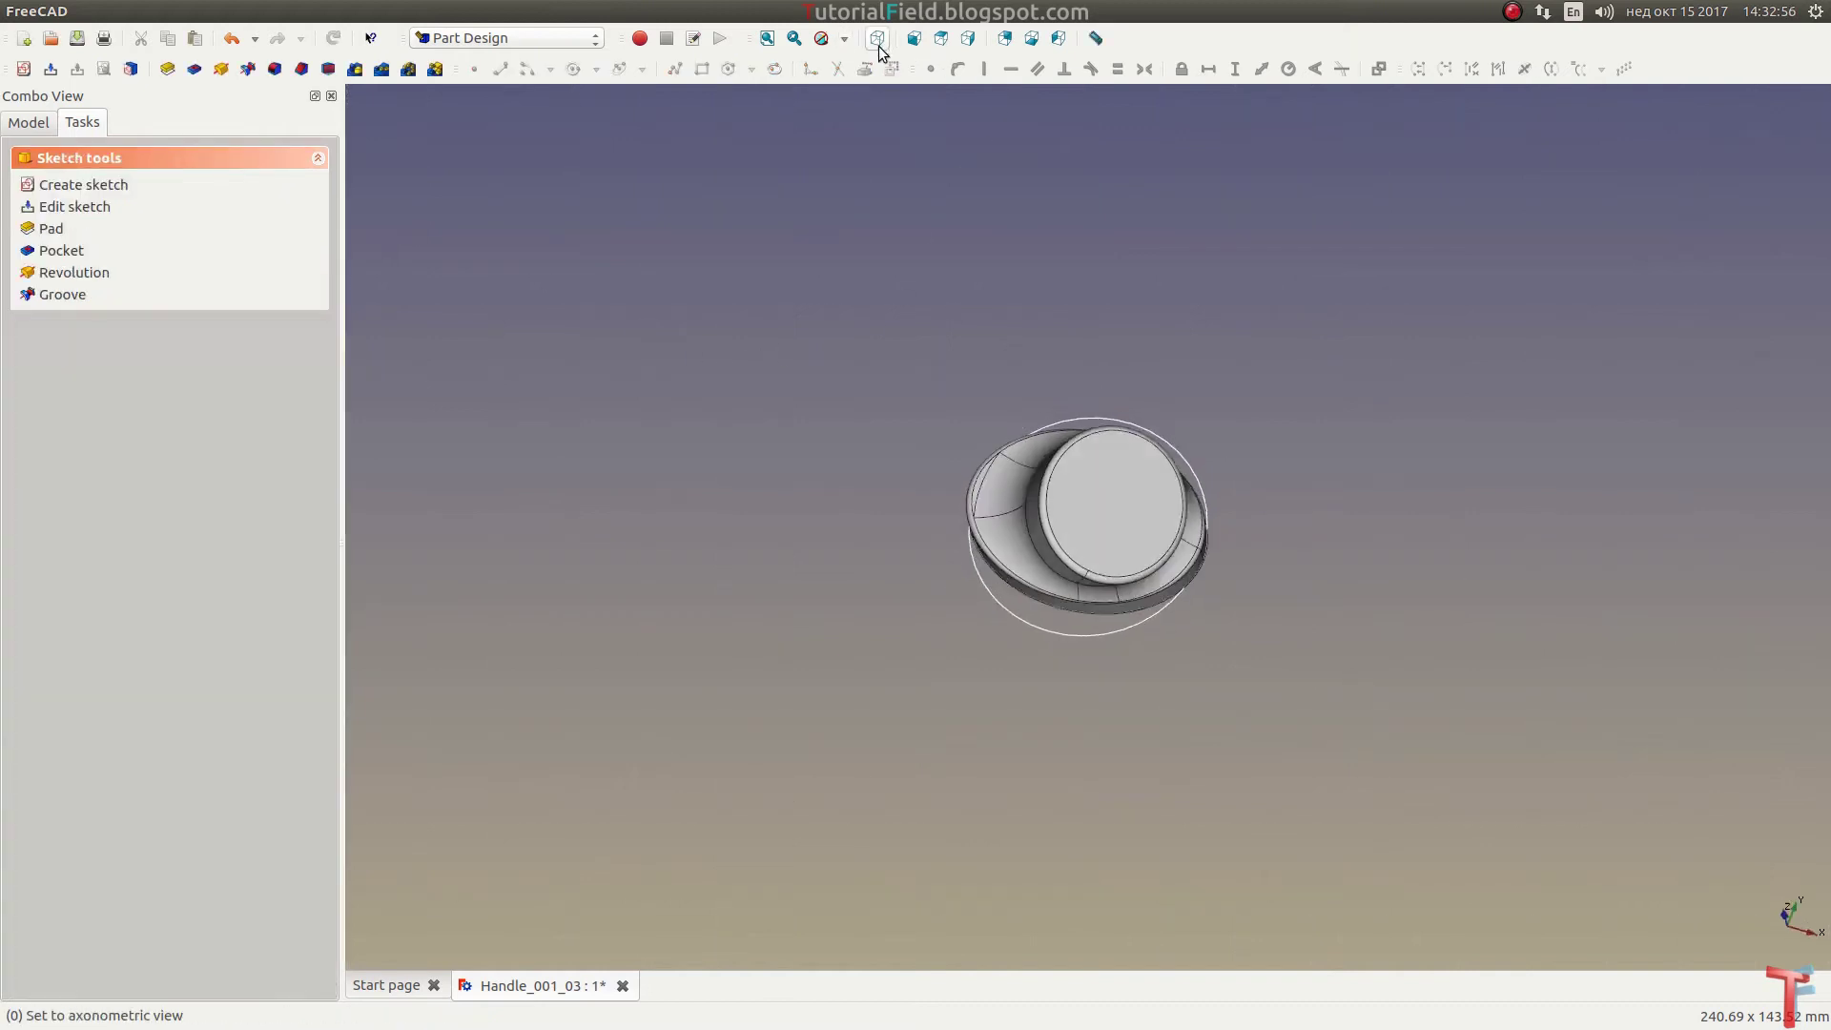
Step: Set Sketch004's placement position to x 15 mm and z 15 mm
click(768, 40)
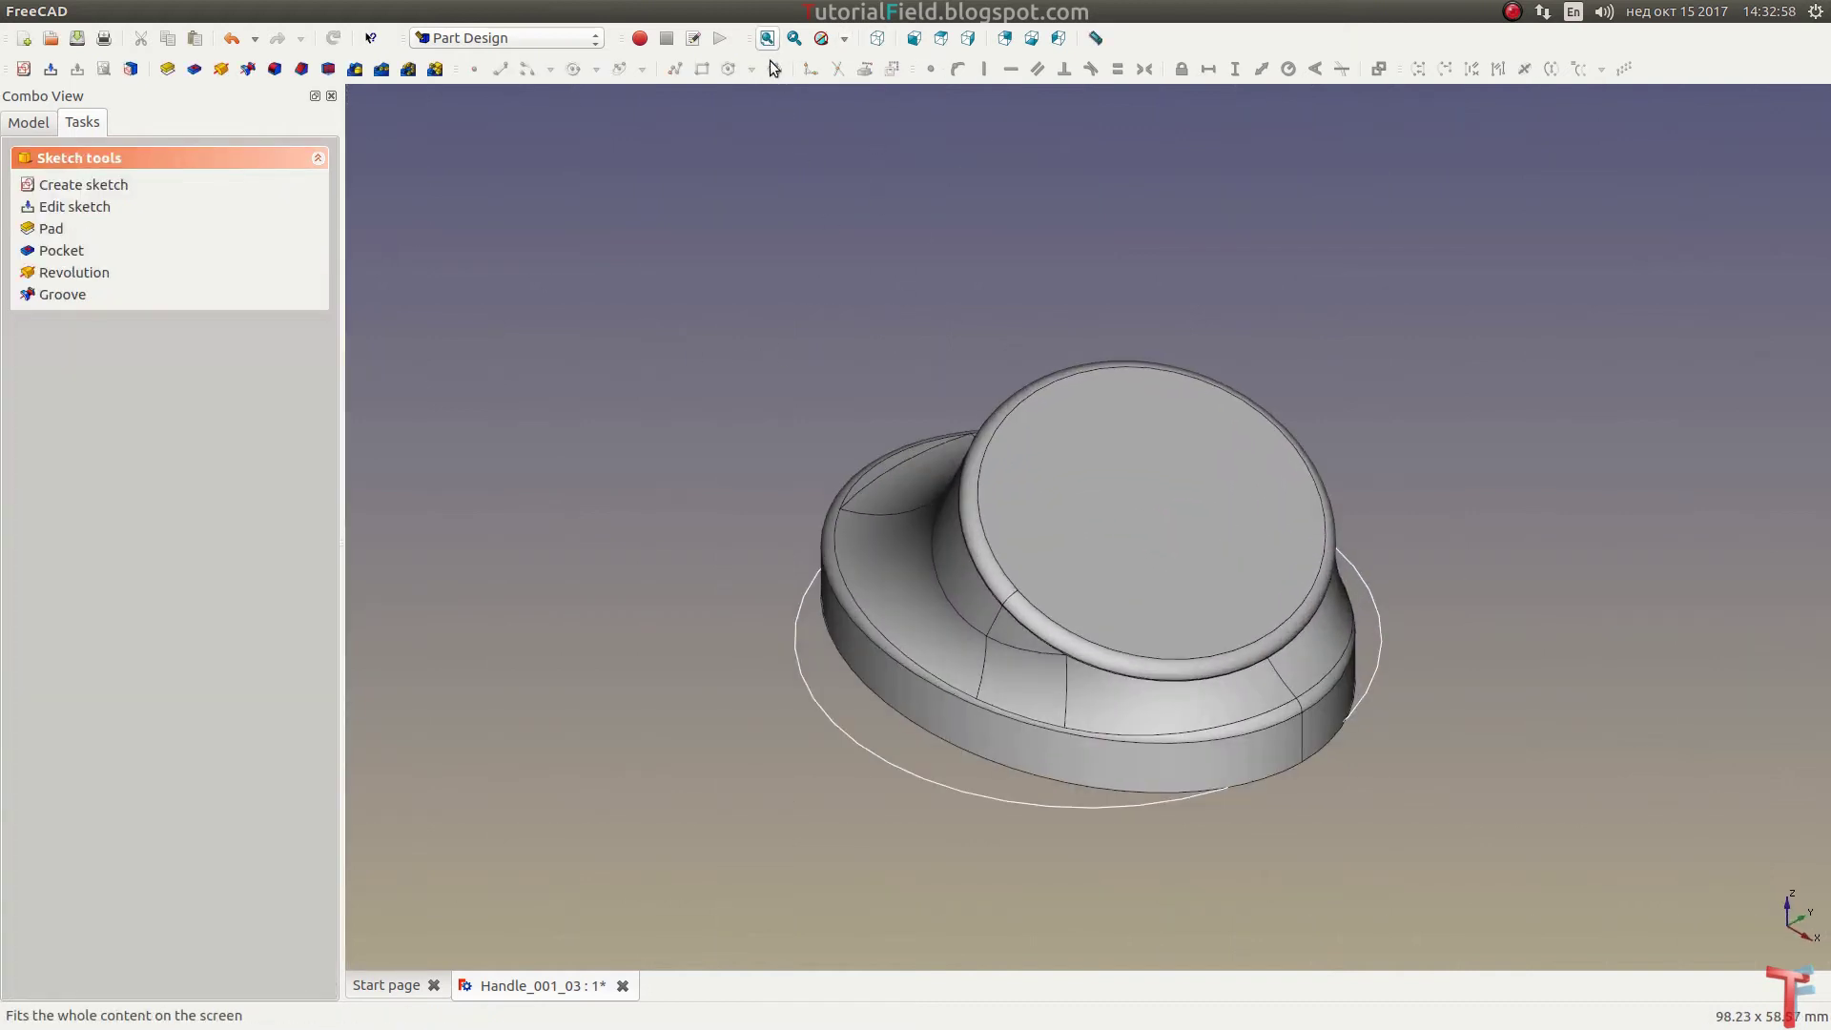
click(36, 123)
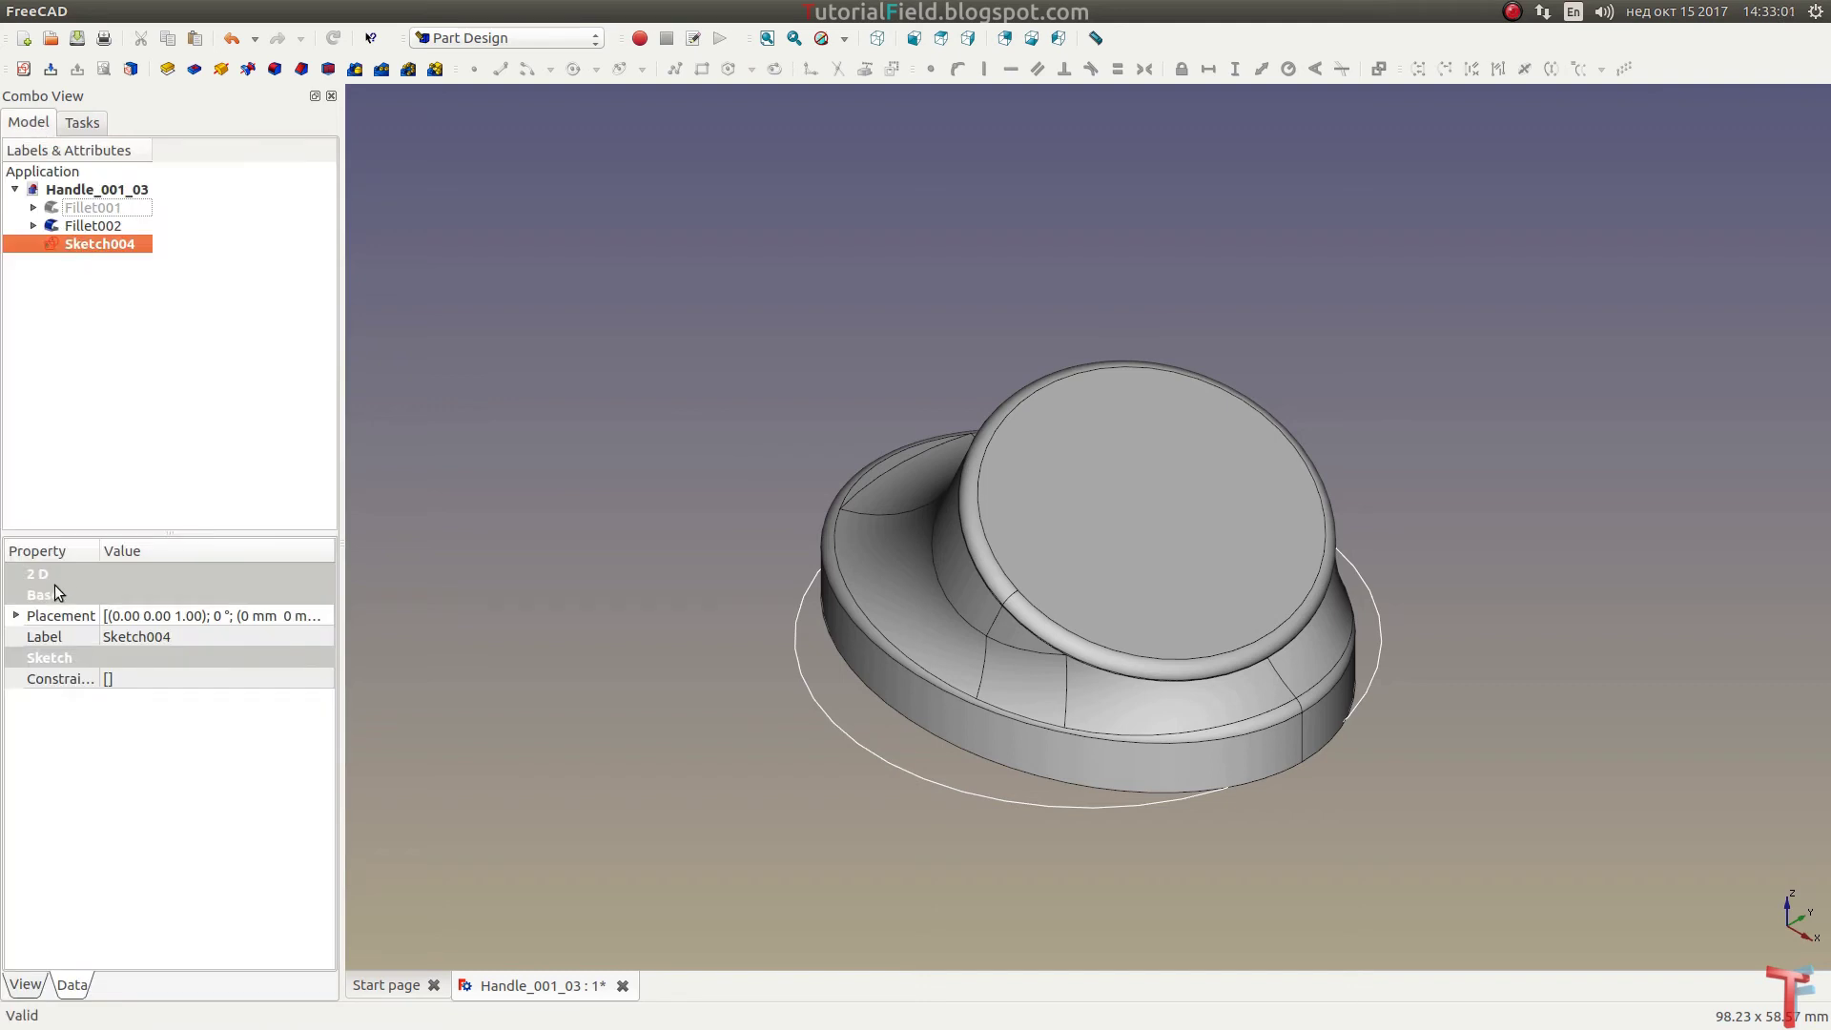
click(16, 615)
click(35, 678)
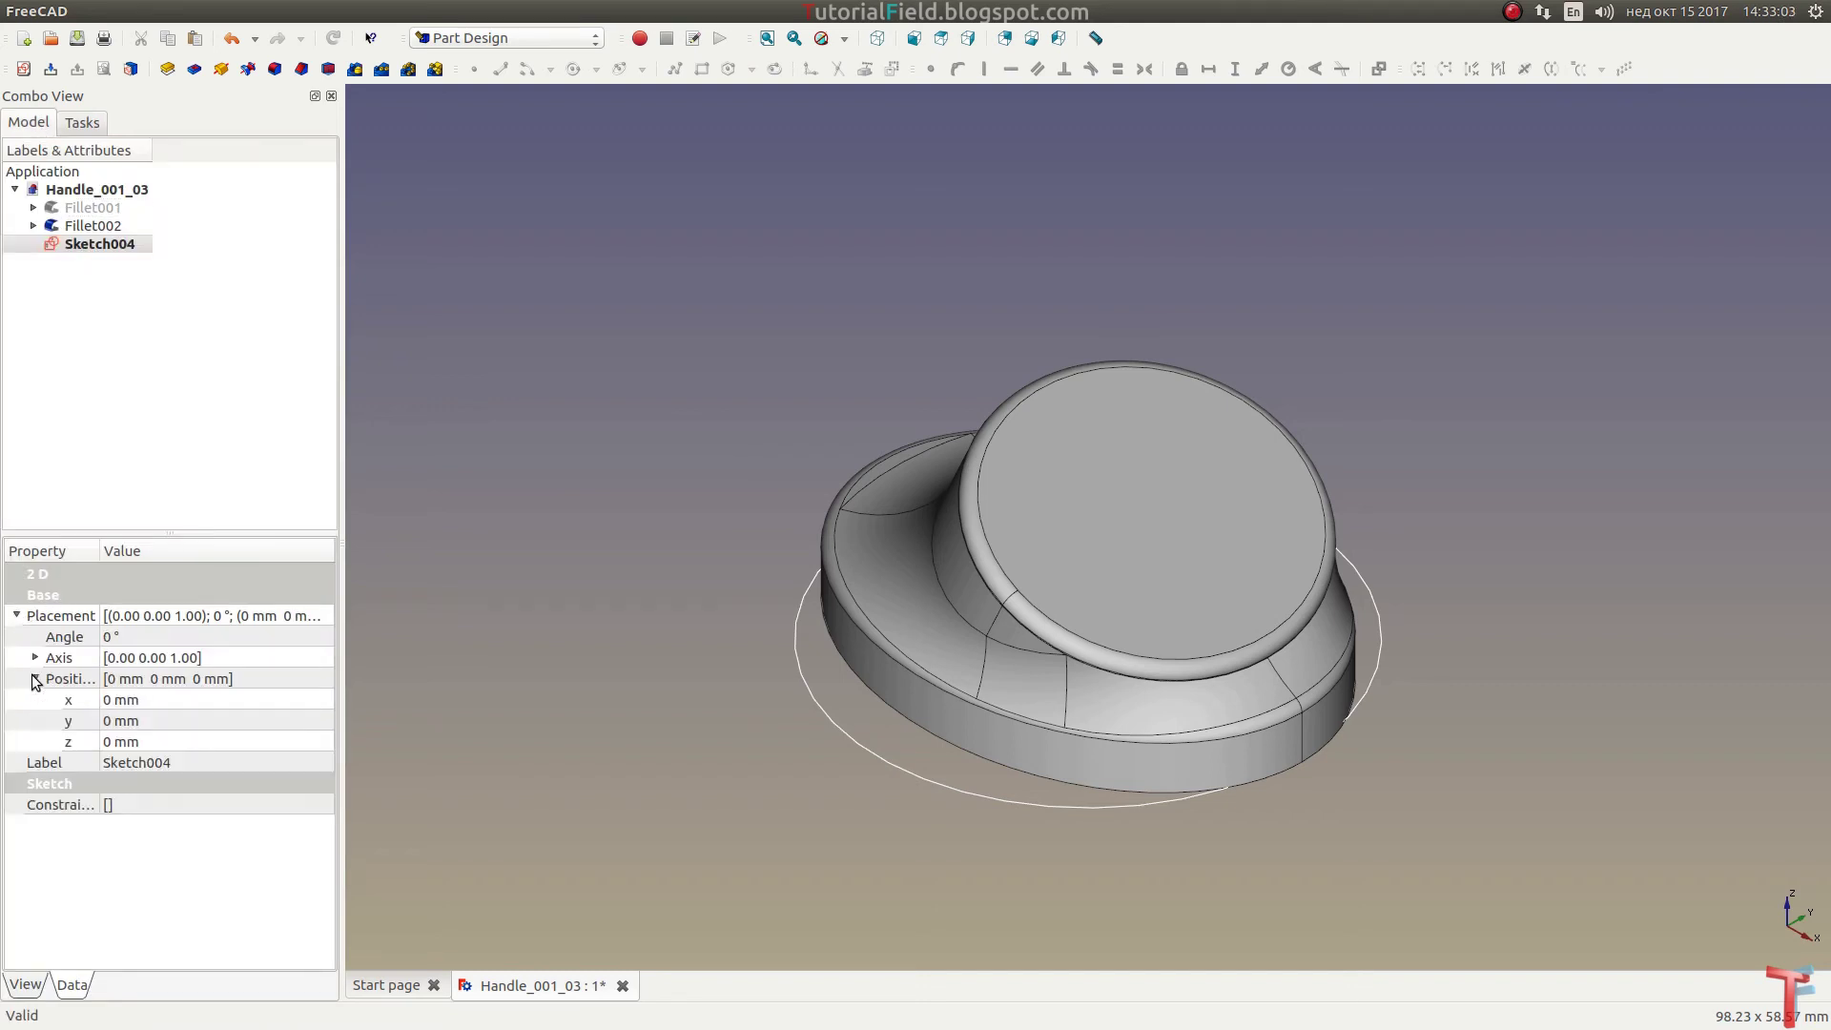
click(124, 699)
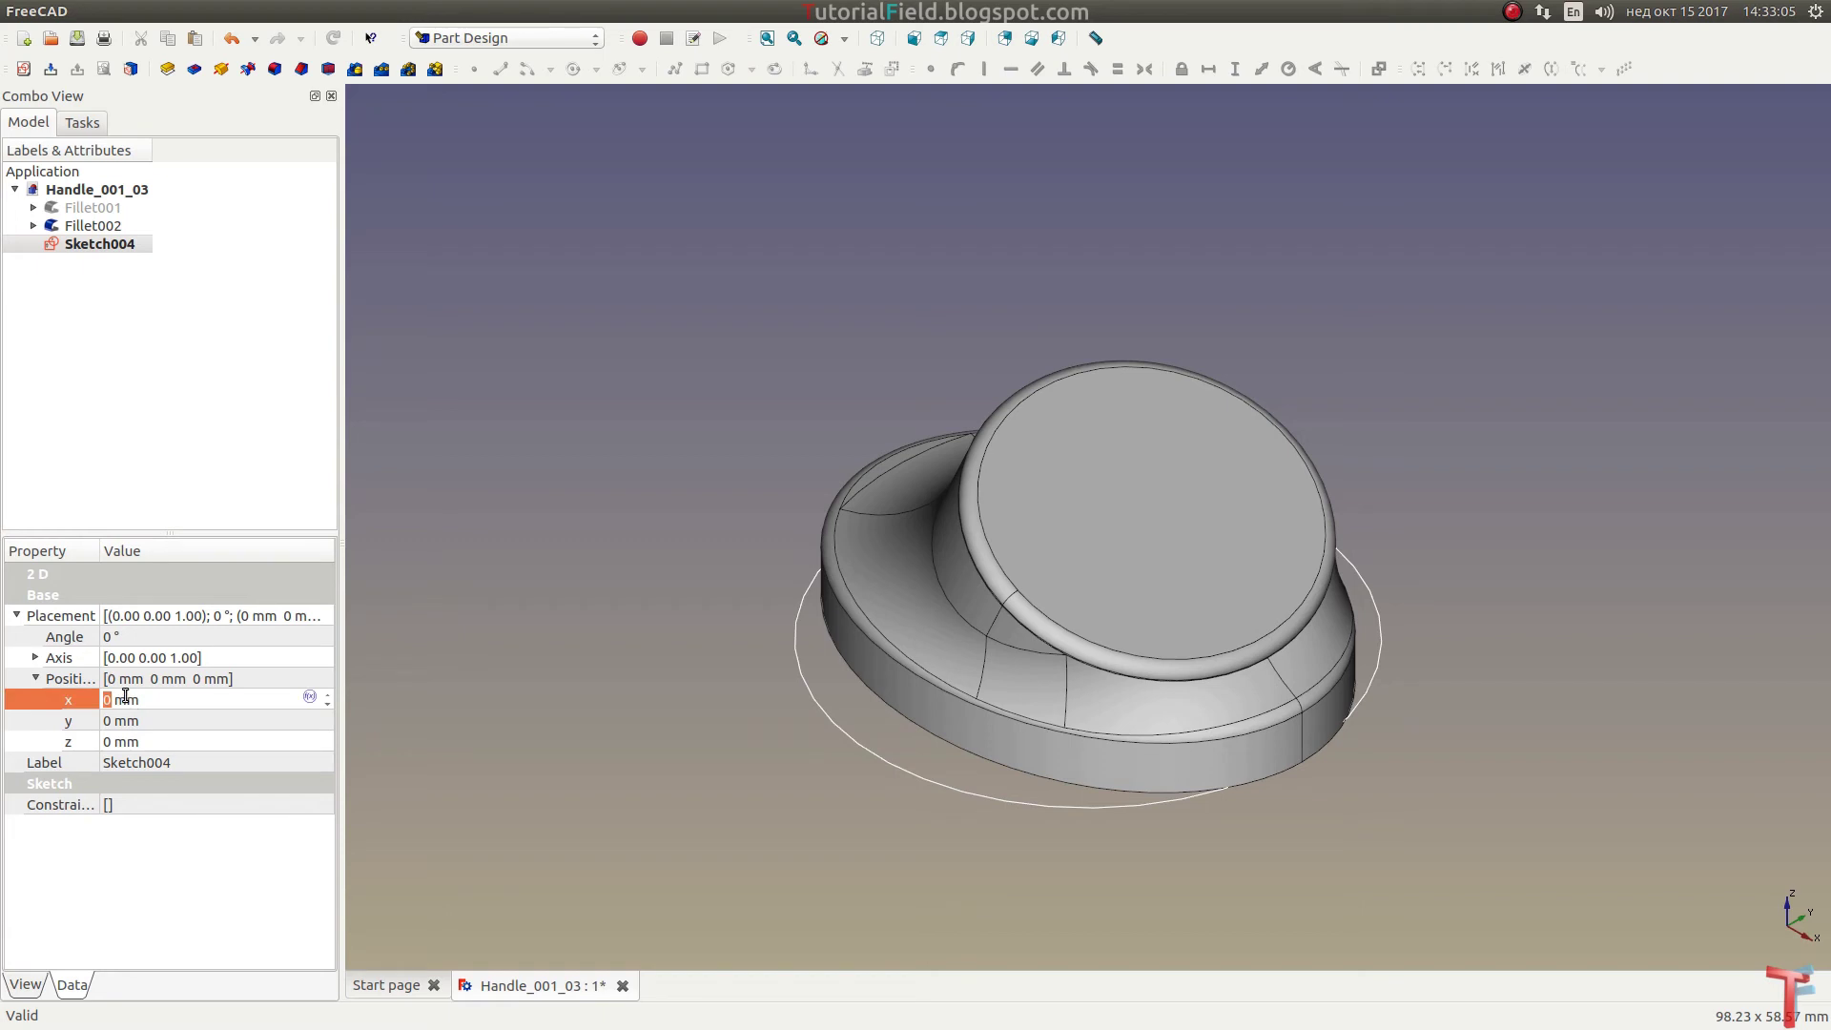
text(15)
key(Tab)
key(Tab)
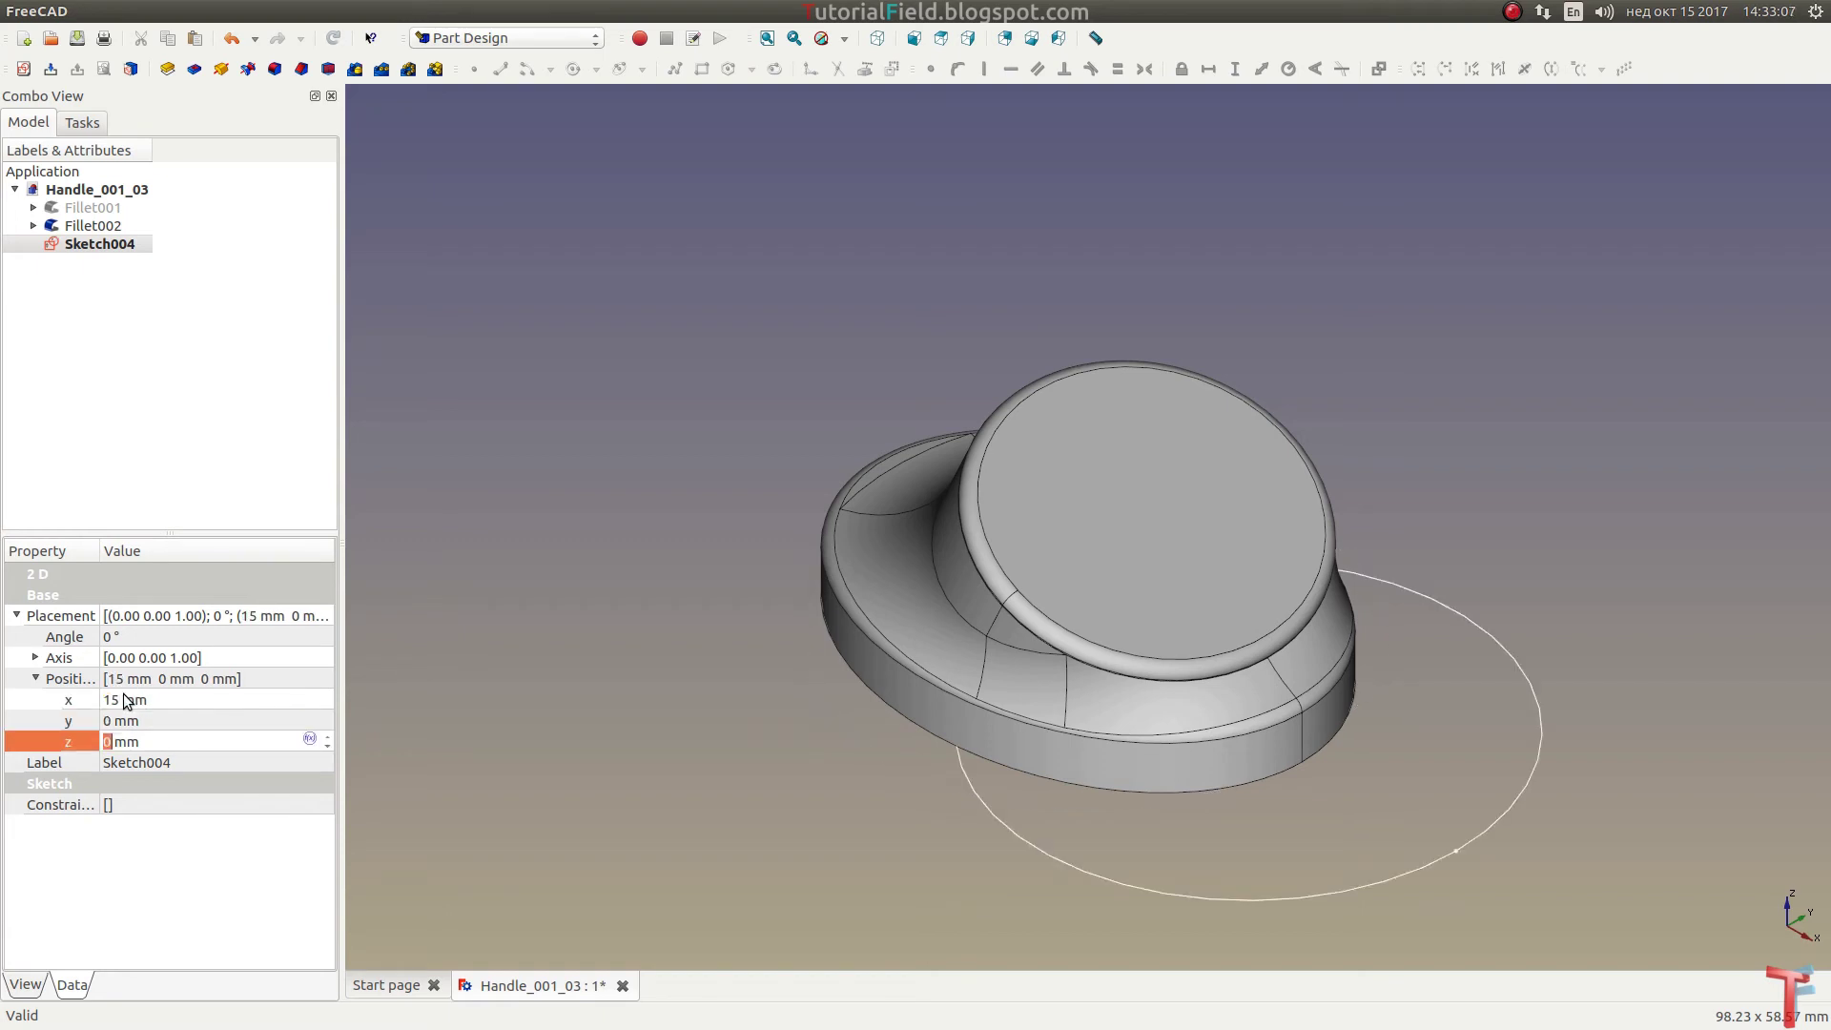
text(15)
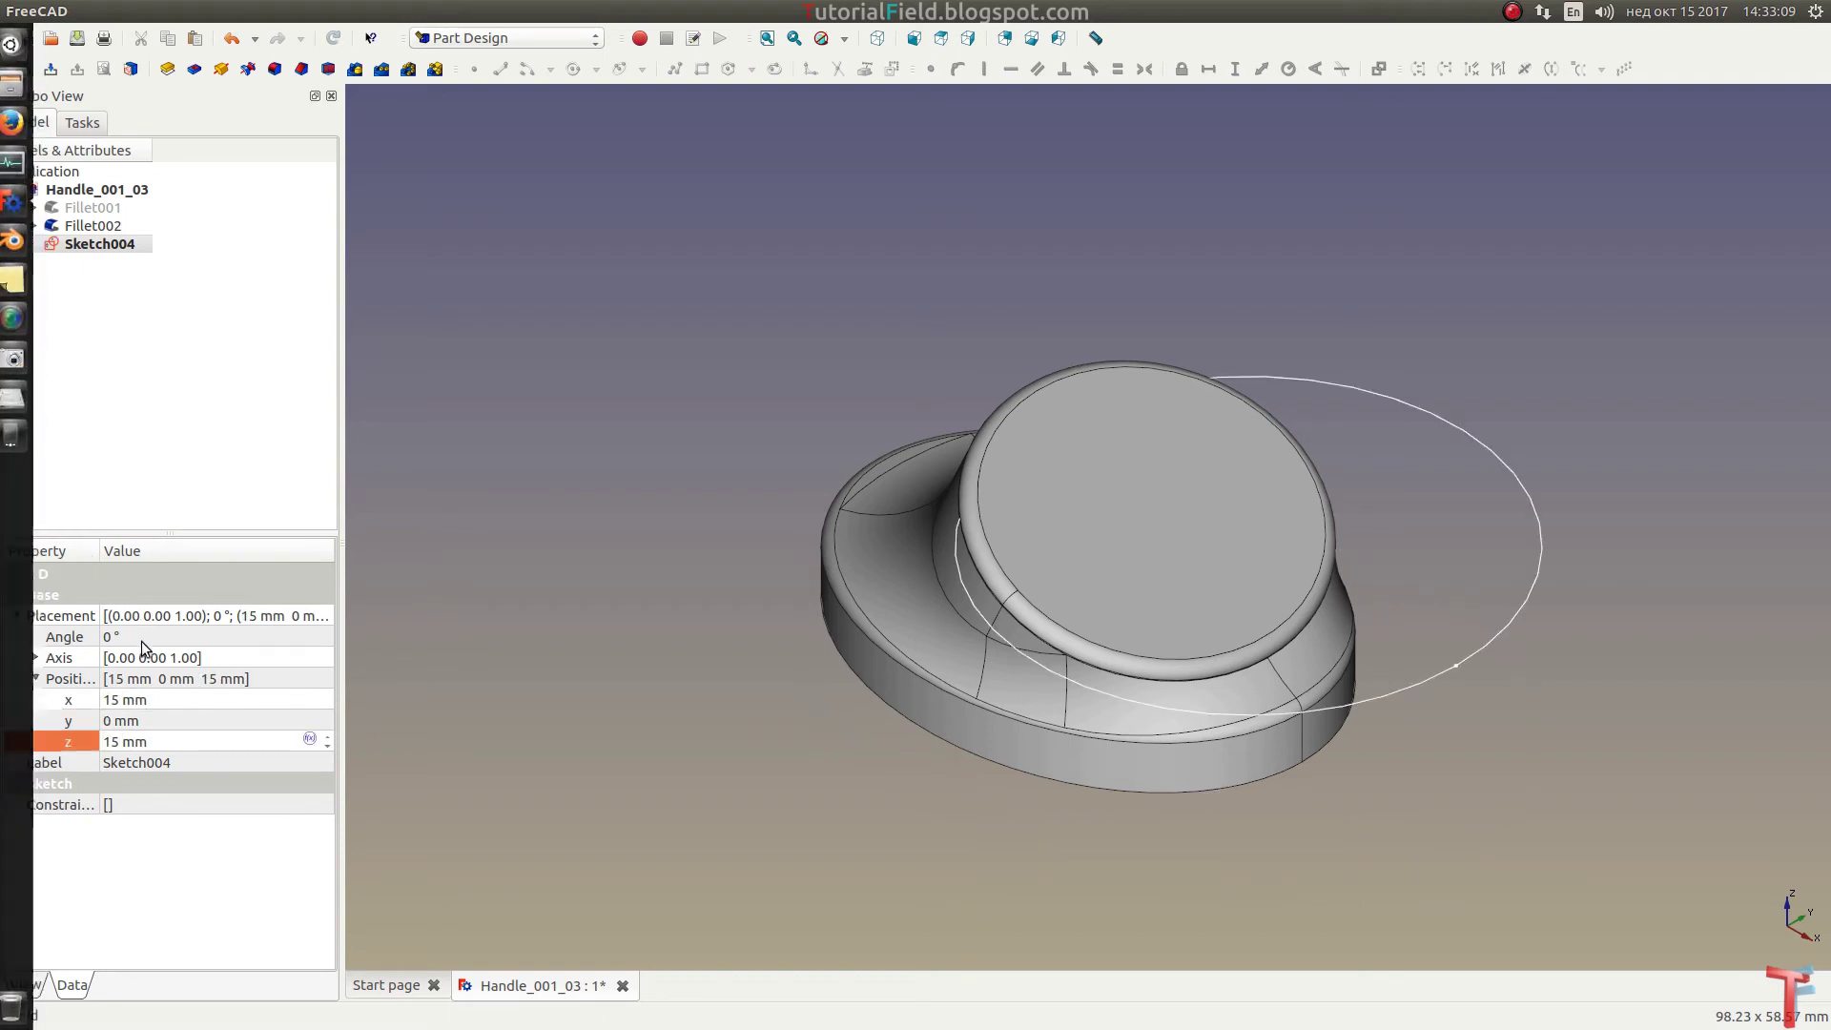
Step: Set Sketch004's rotation axis to (0,1,0) with a 75° angle
click(35, 658)
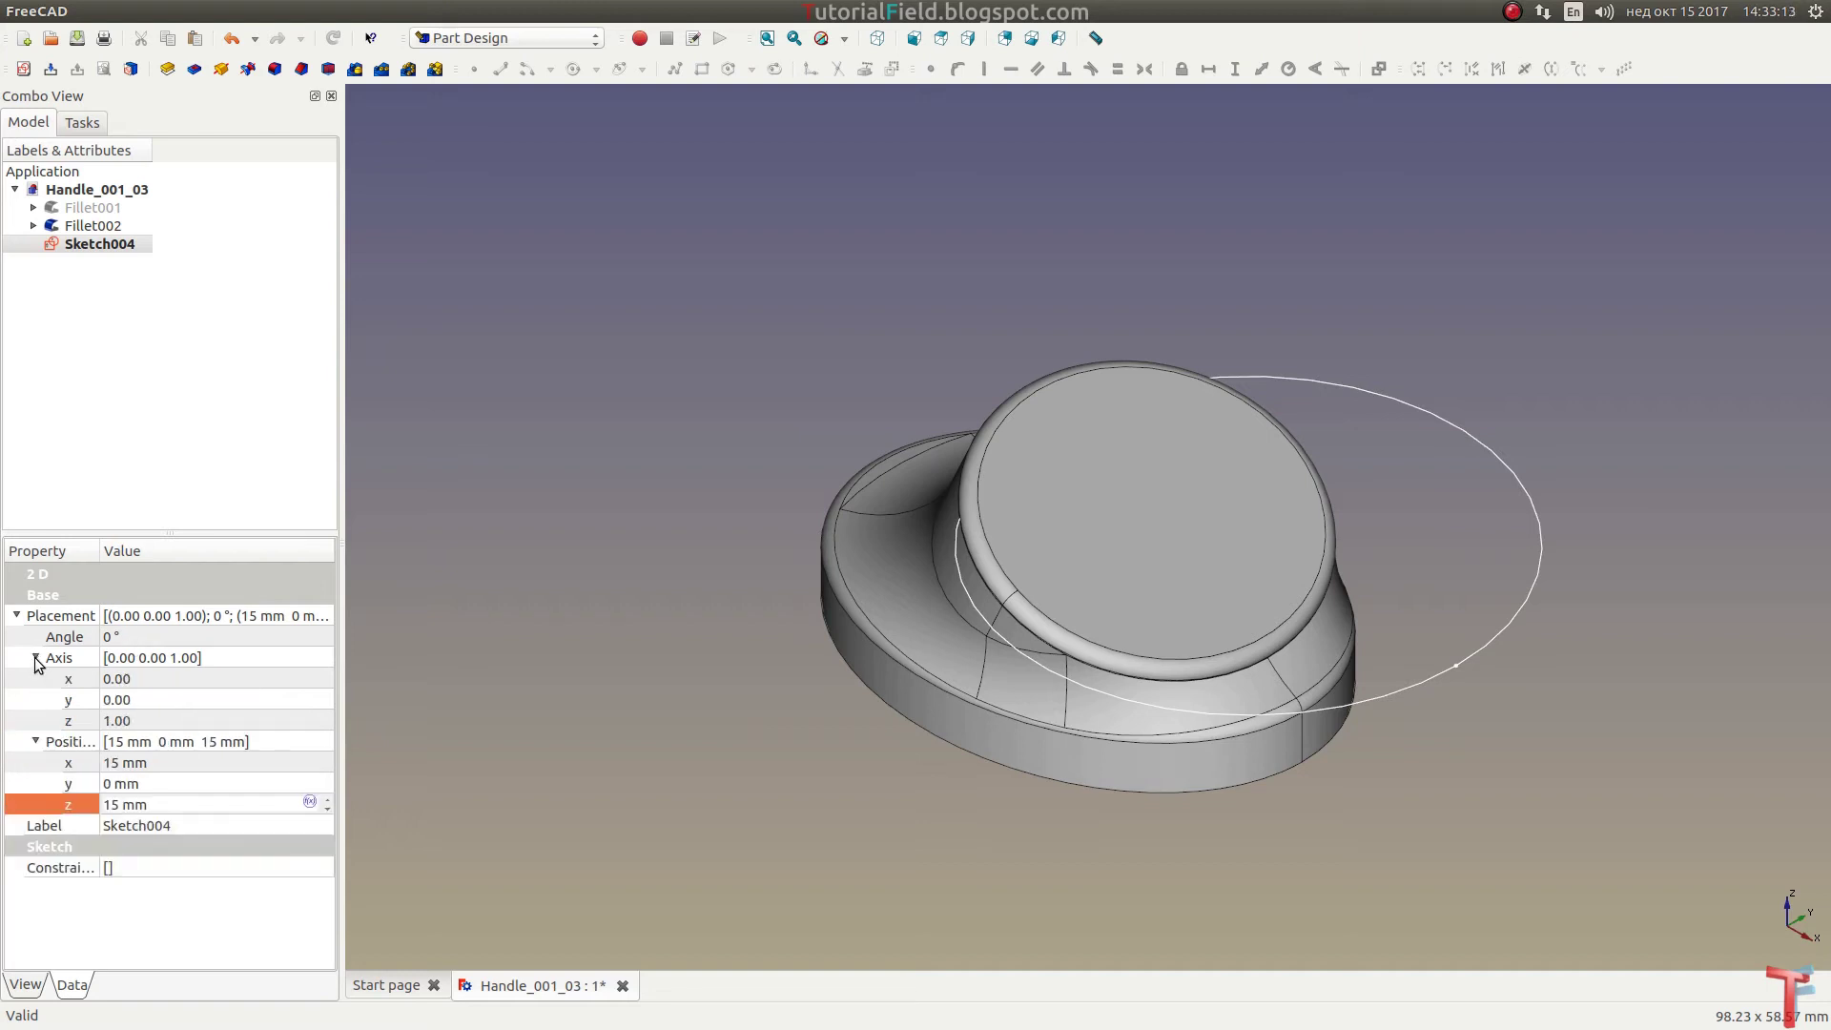
click(140, 699)
text(1)
click(145, 717)
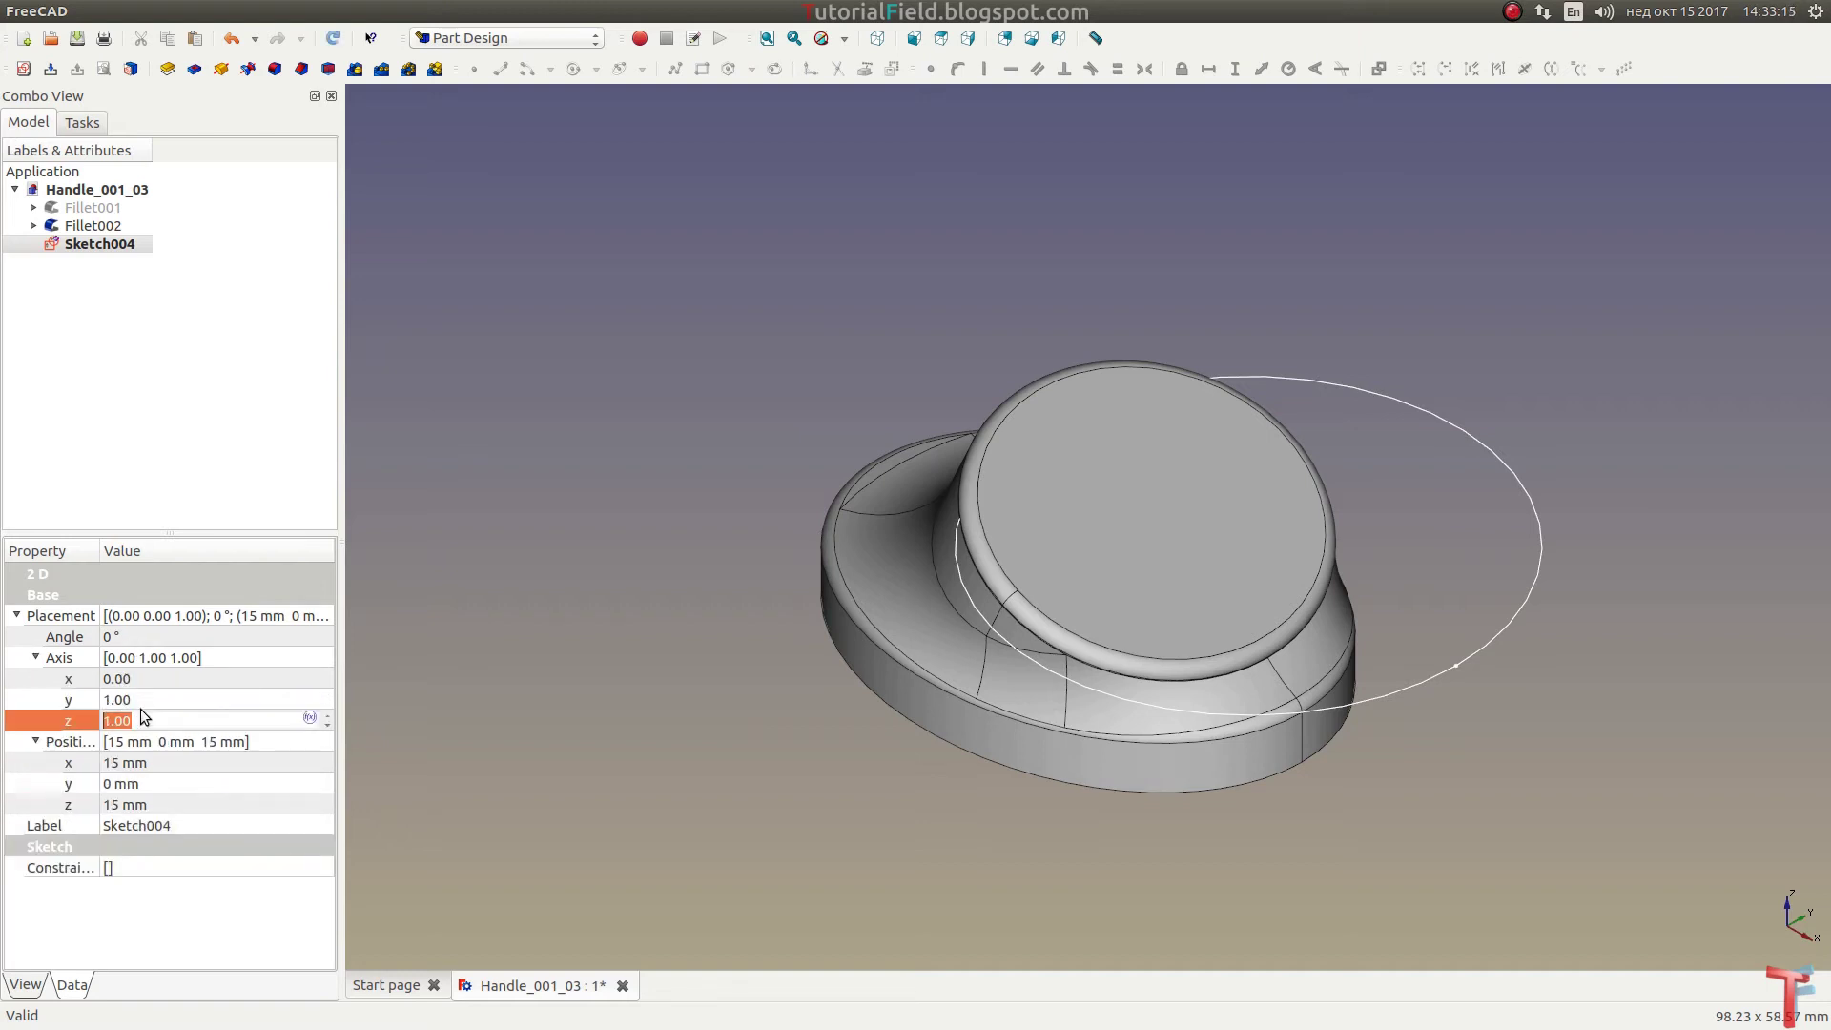
text(0)
click(126, 634)
text(75)
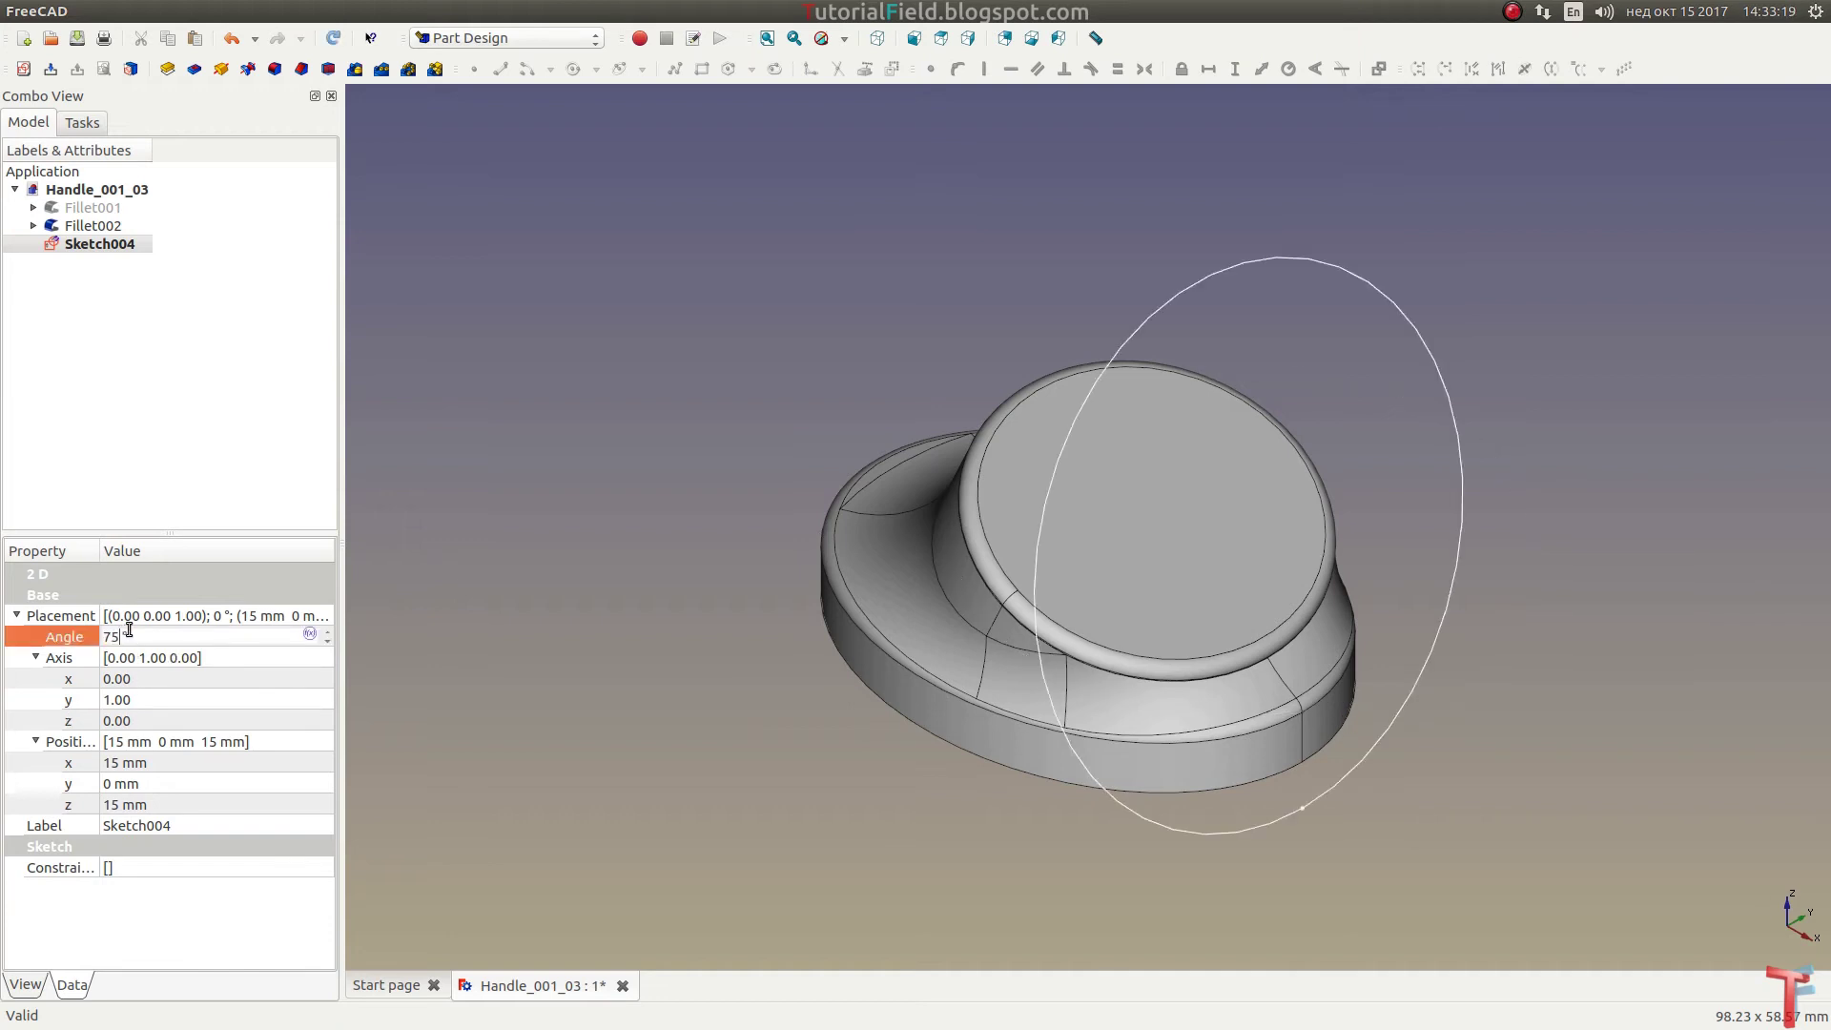
key(Return)
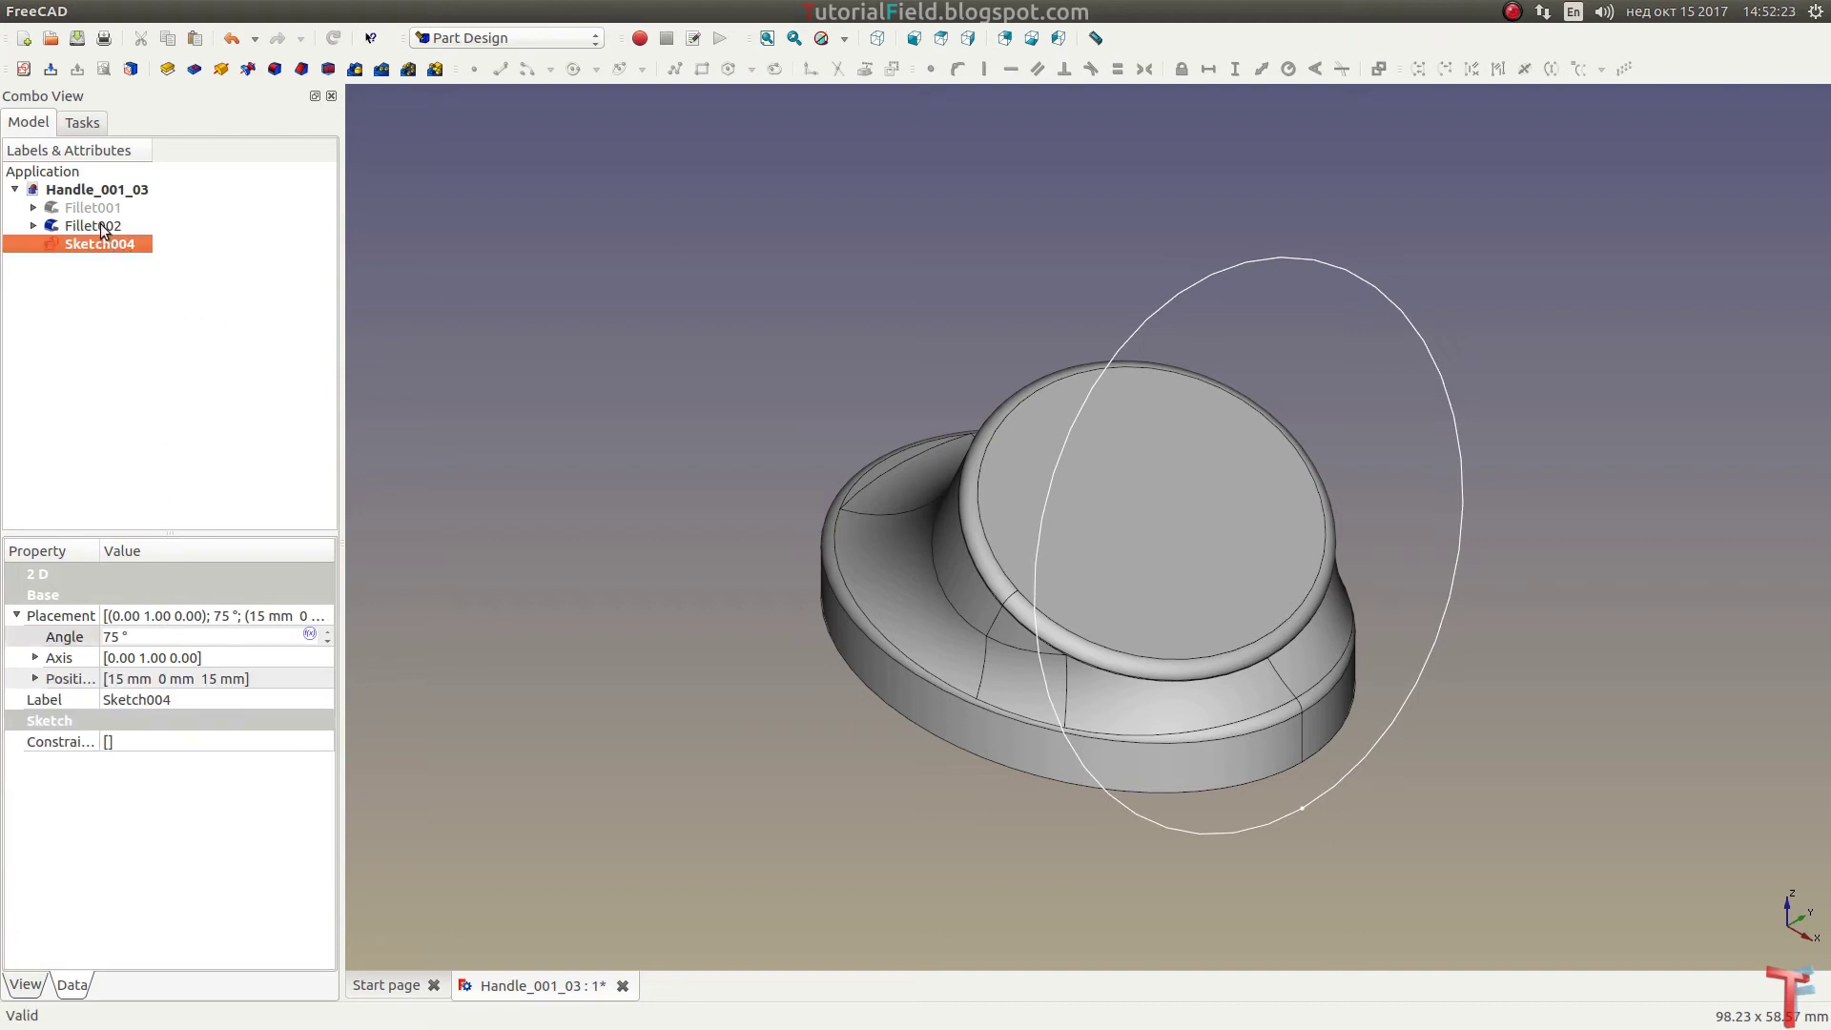
Step: Reopen Sketch004 and delete its circle
right_click(106, 243)
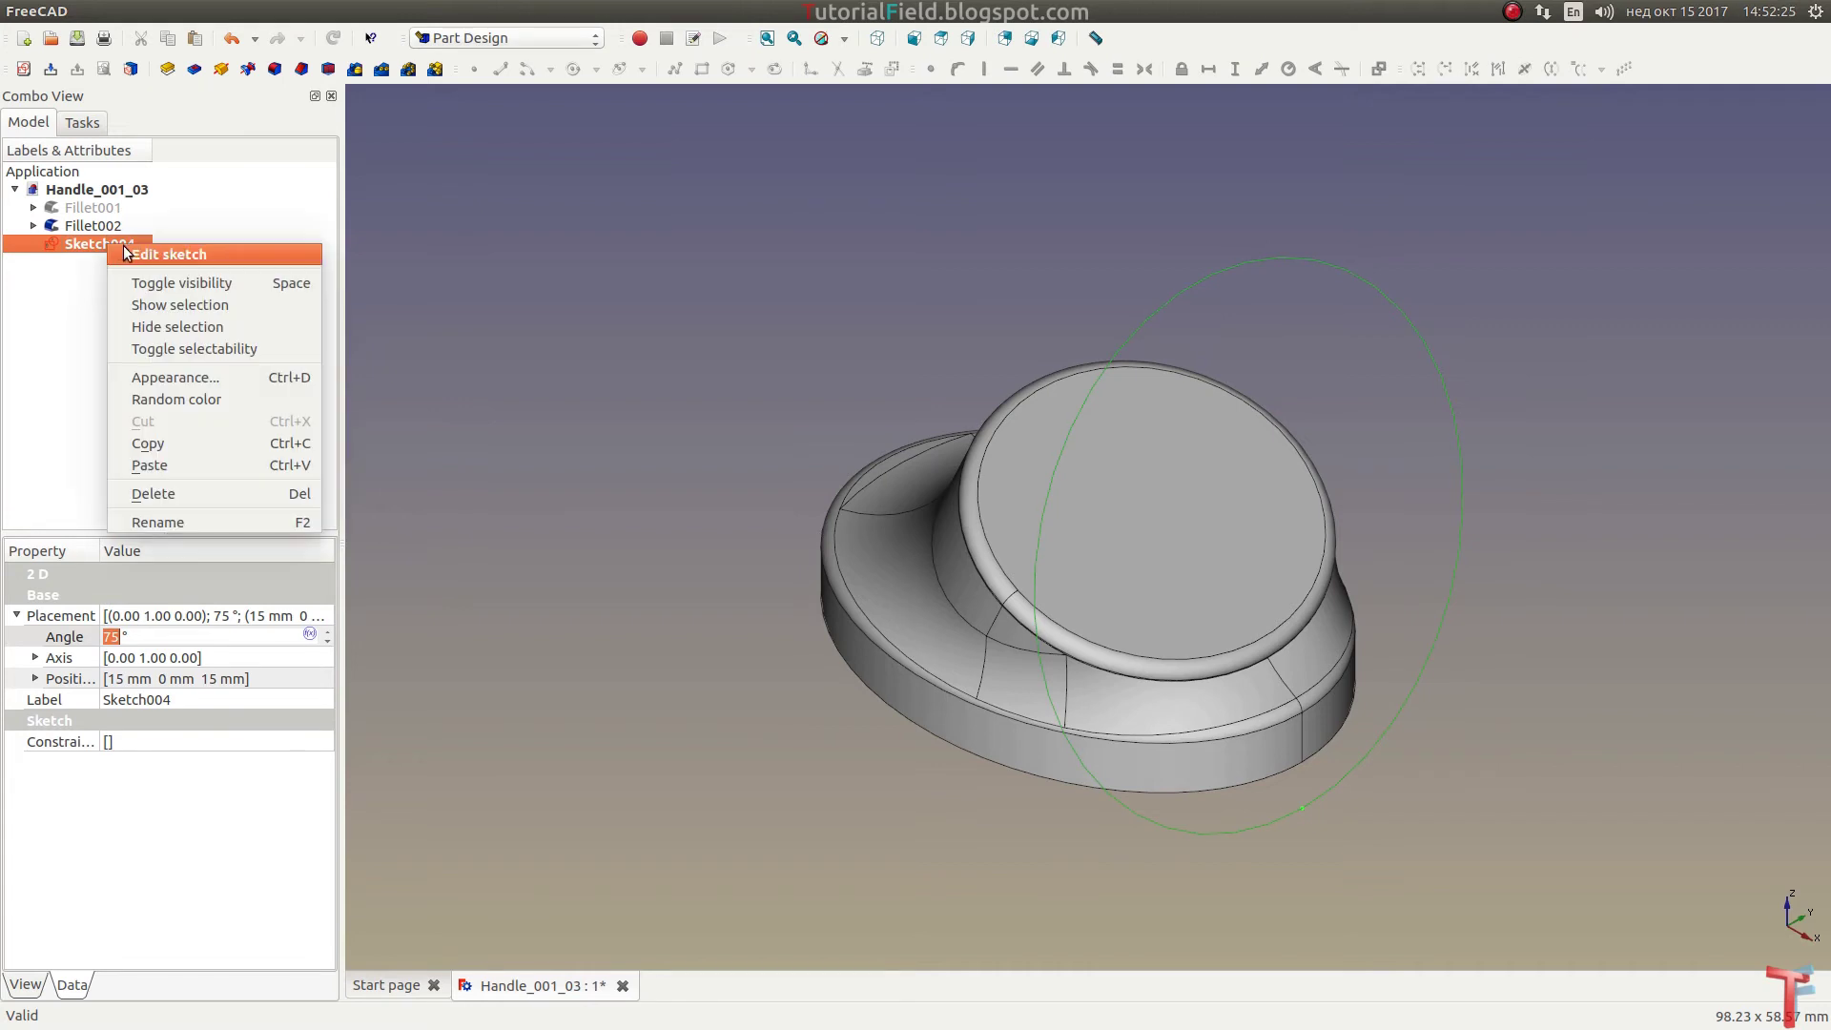
click(153, 253)
scroll(1042, 503, up, 2)
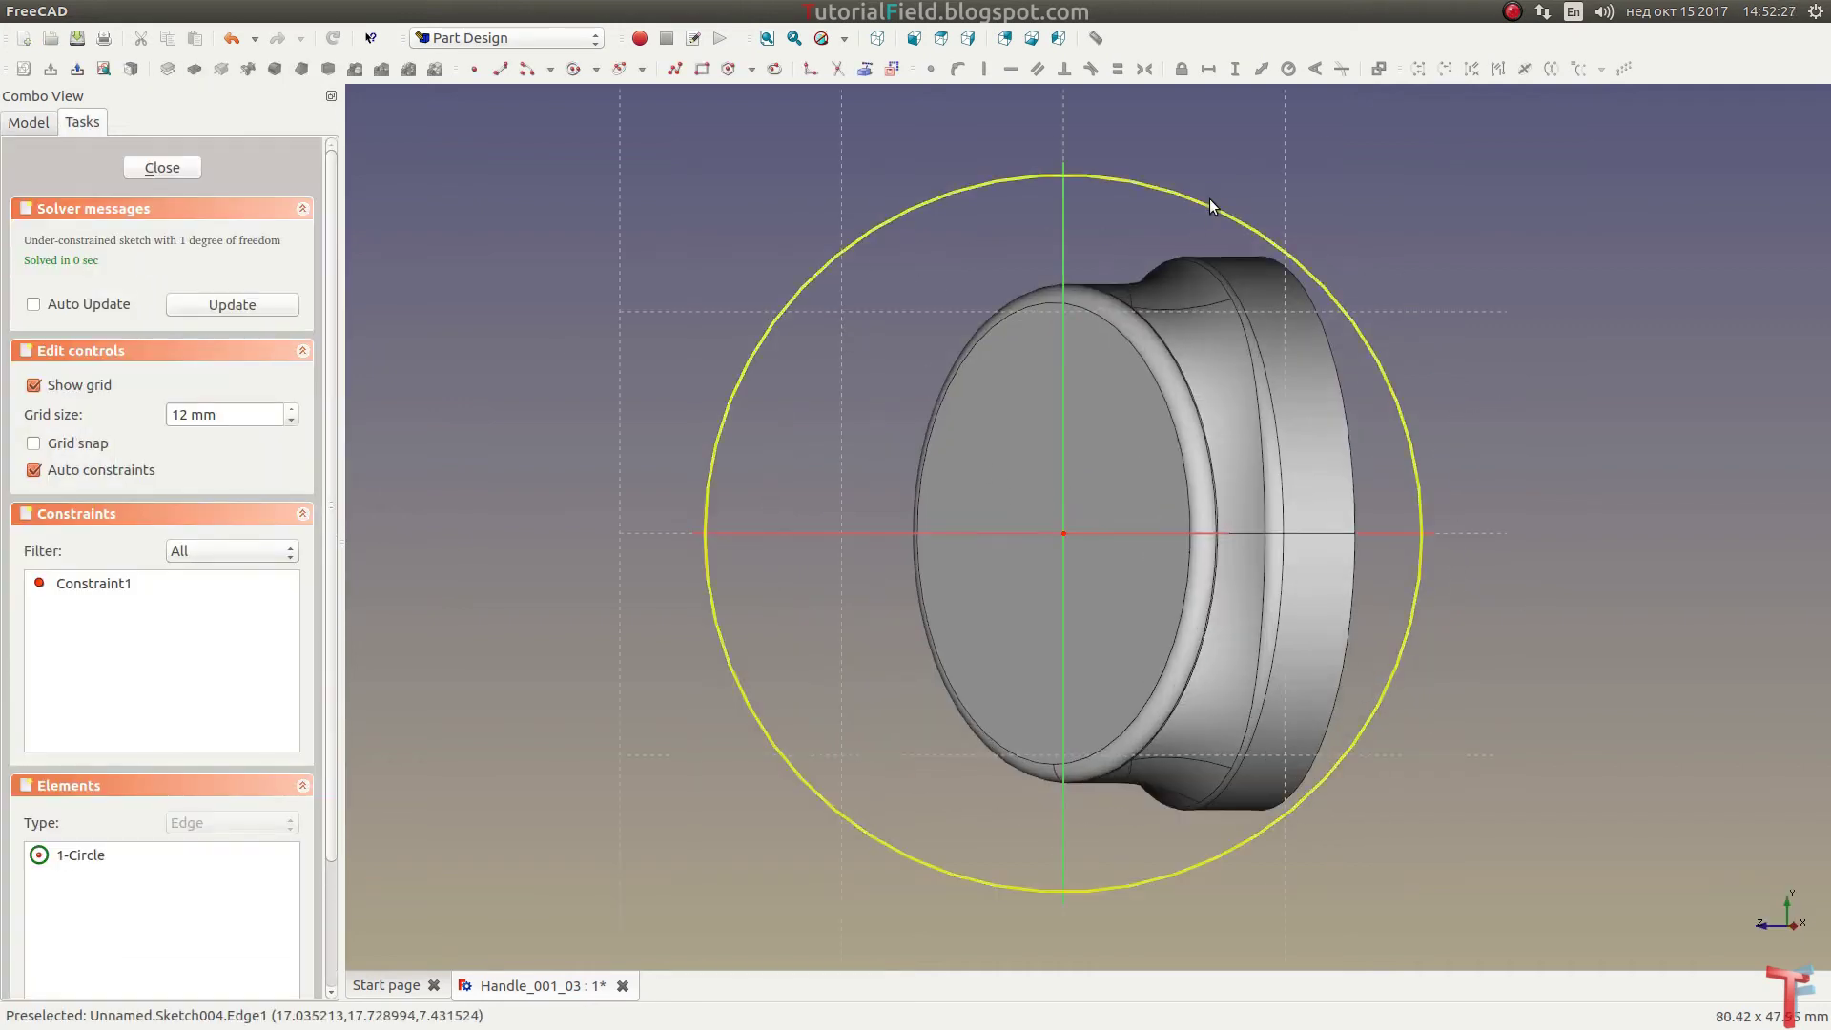
click(1206, 204)
key(Delete)
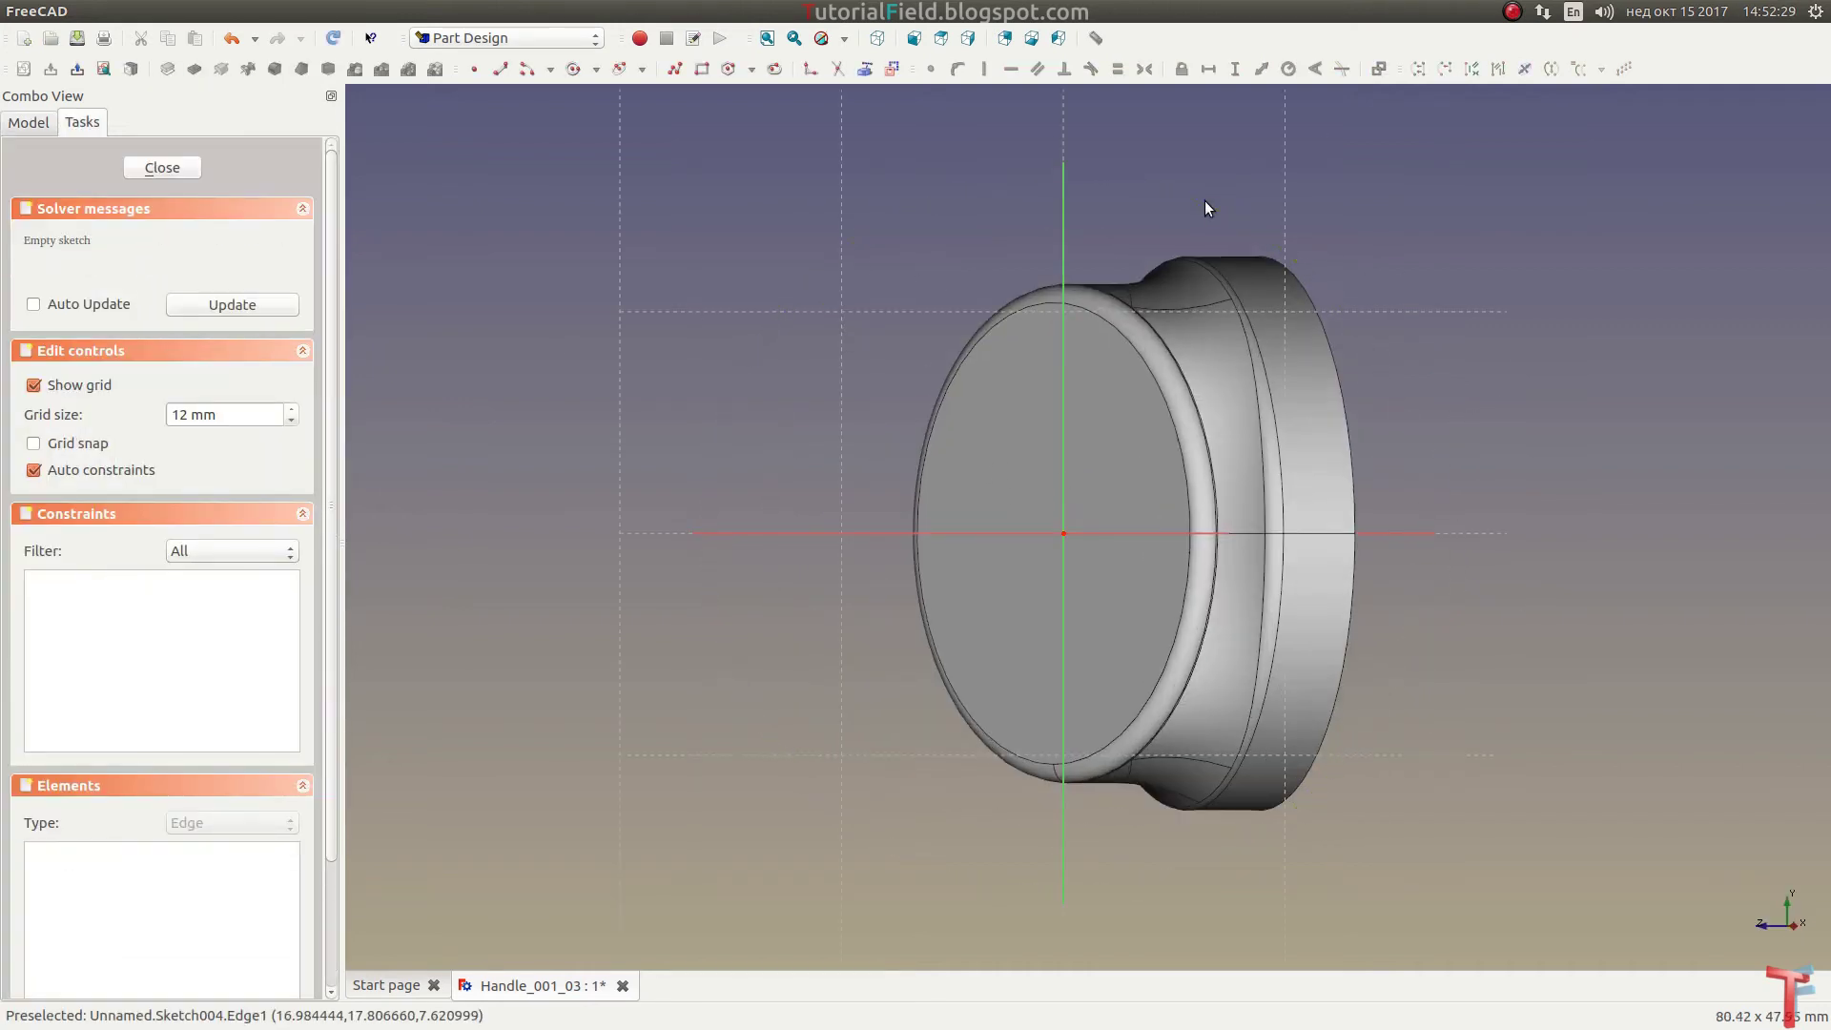
scroll(1098, 631, up, 2)
scroll(801, 820, down, 2)
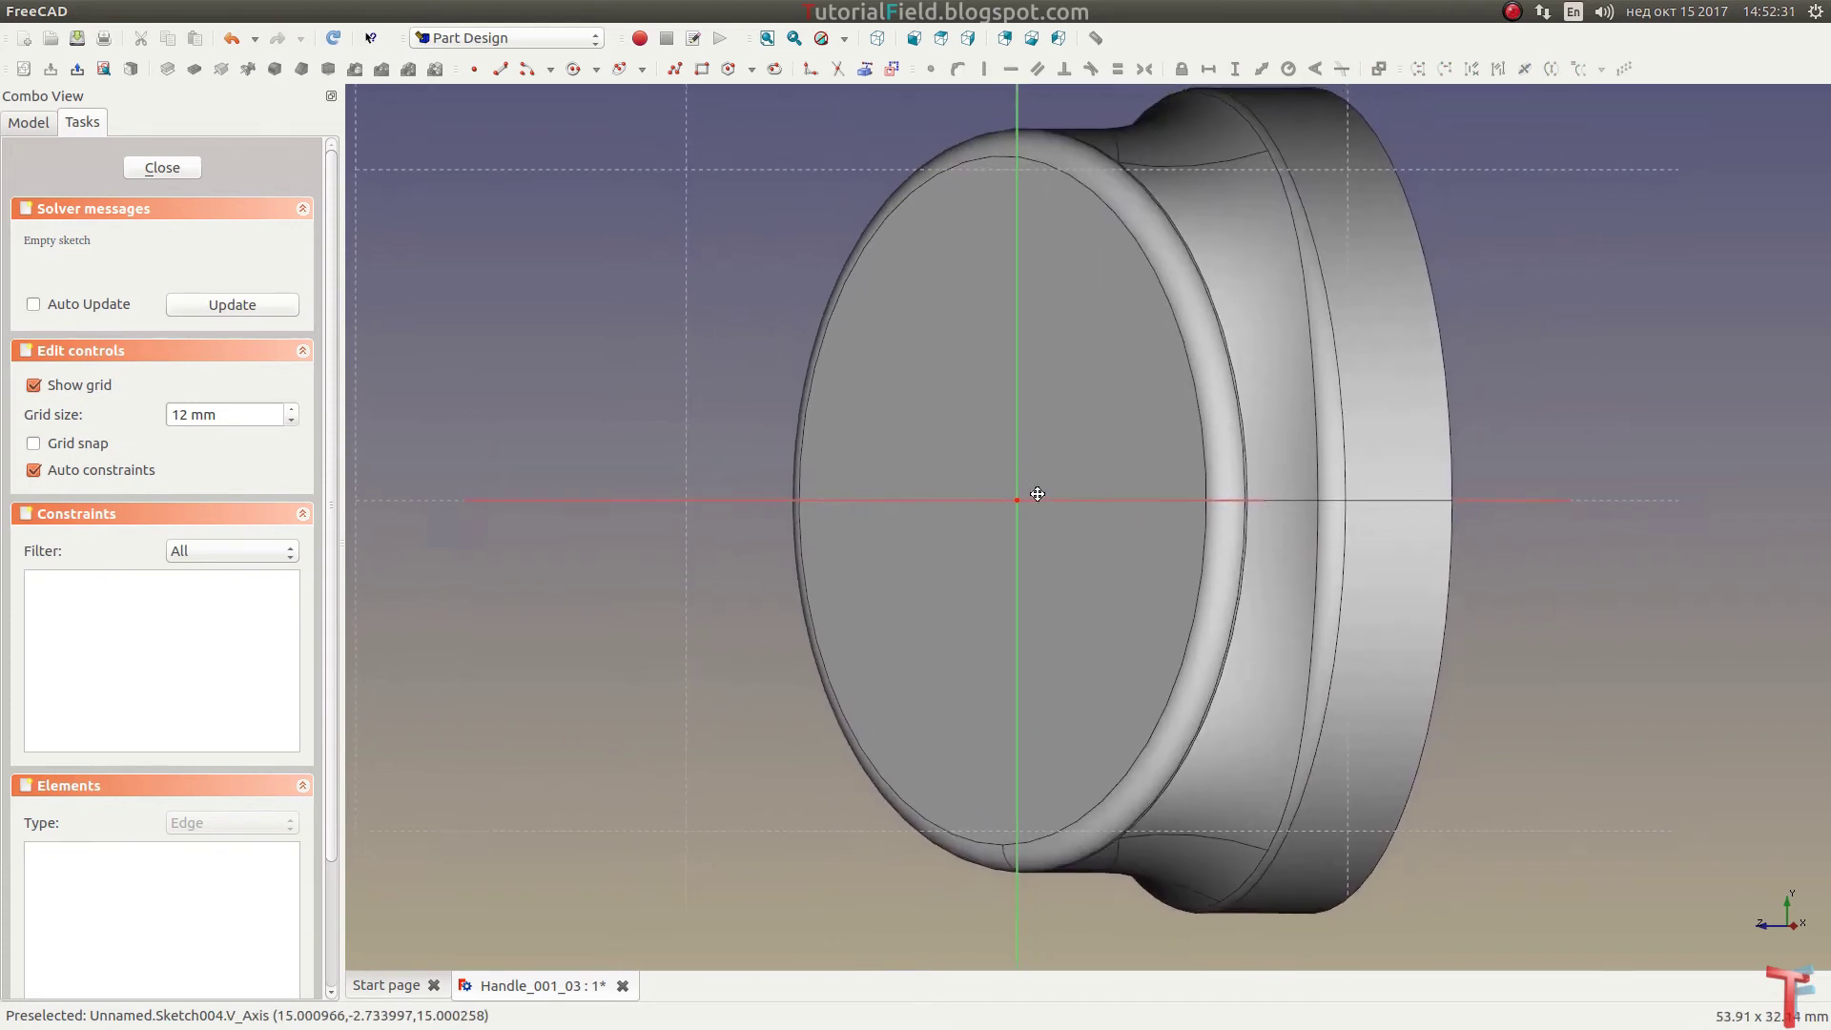
Step: Draw an ellipse in Sketch004 and drag it lower down the face
click(619, 68)
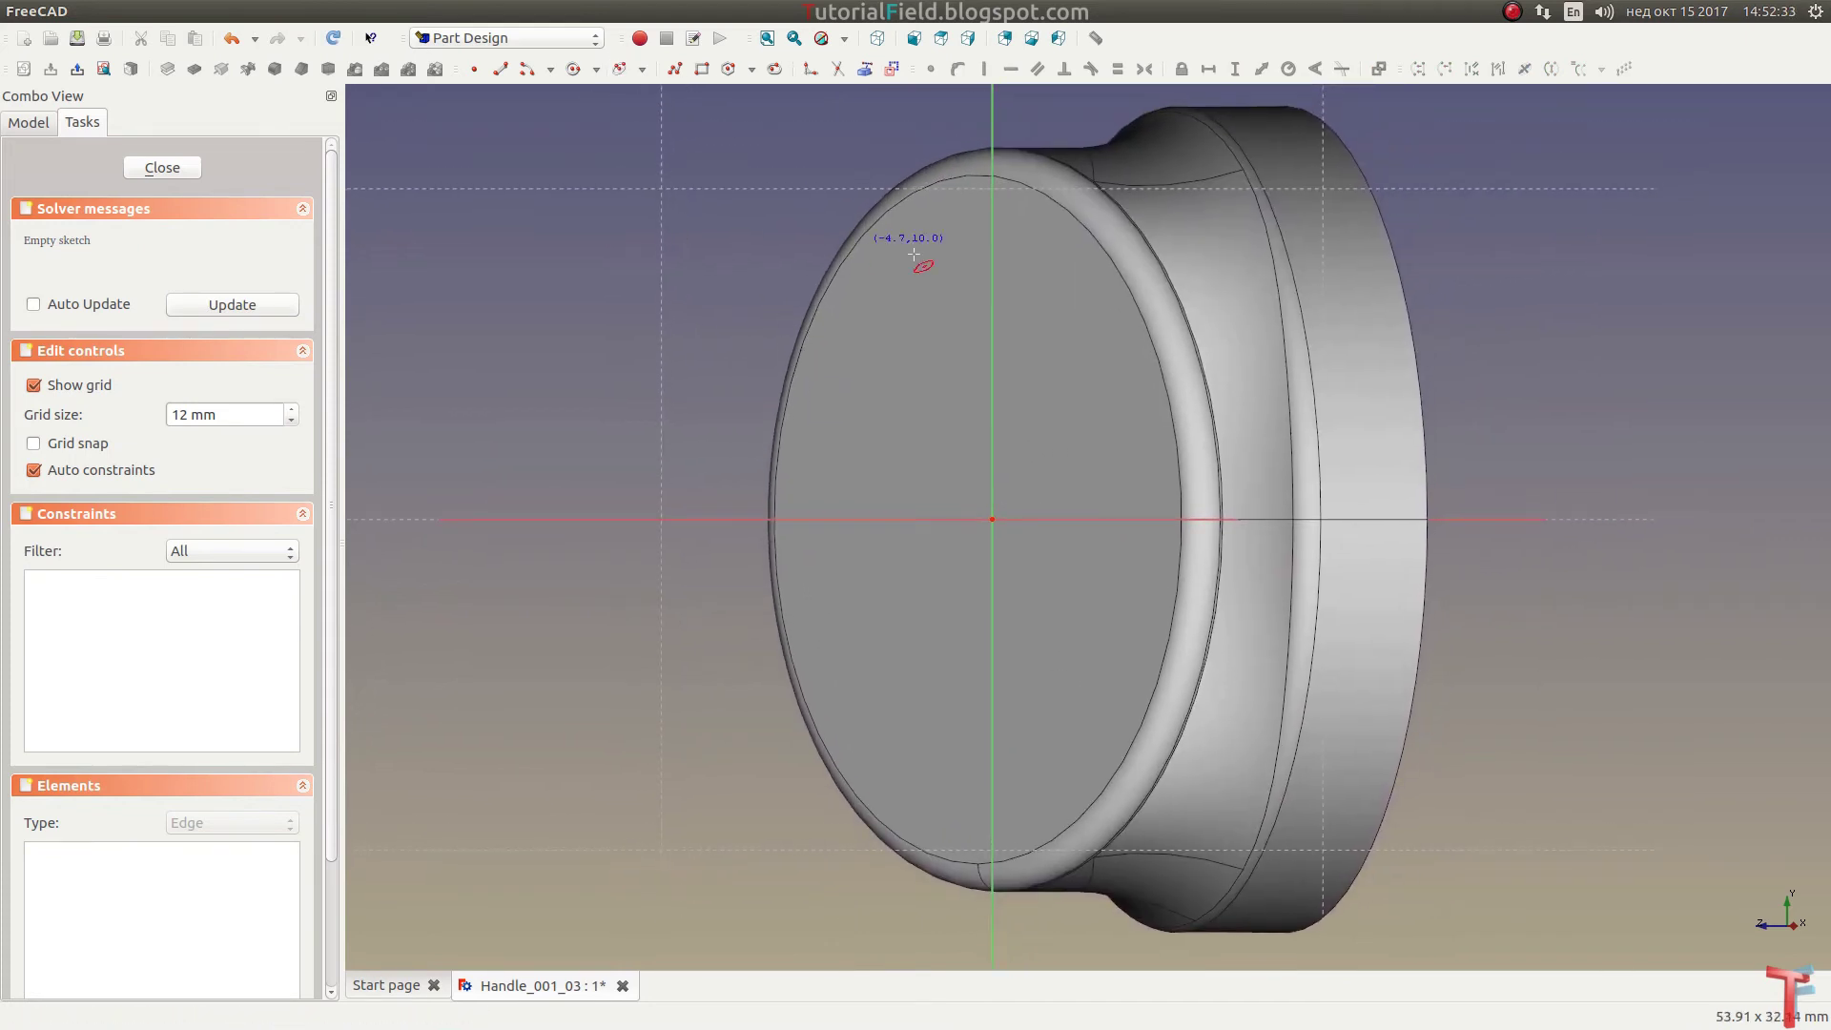
click(982, 244)
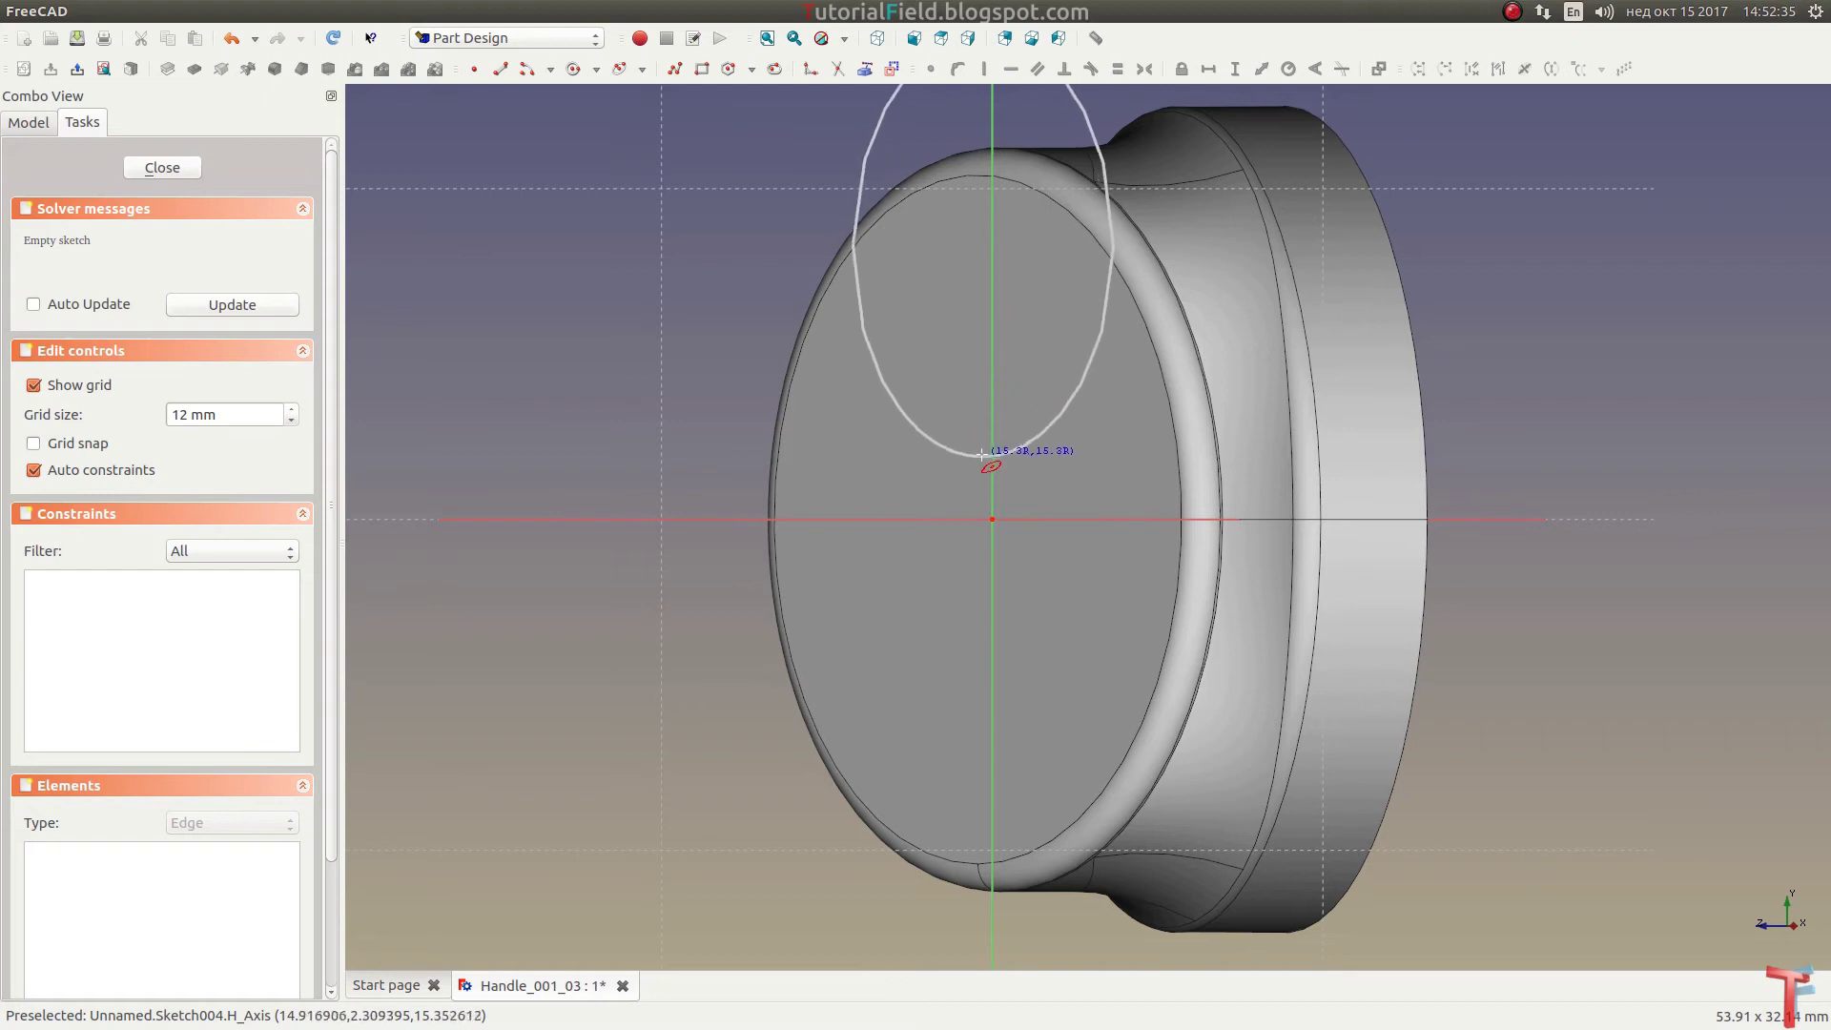
click(942, 426)
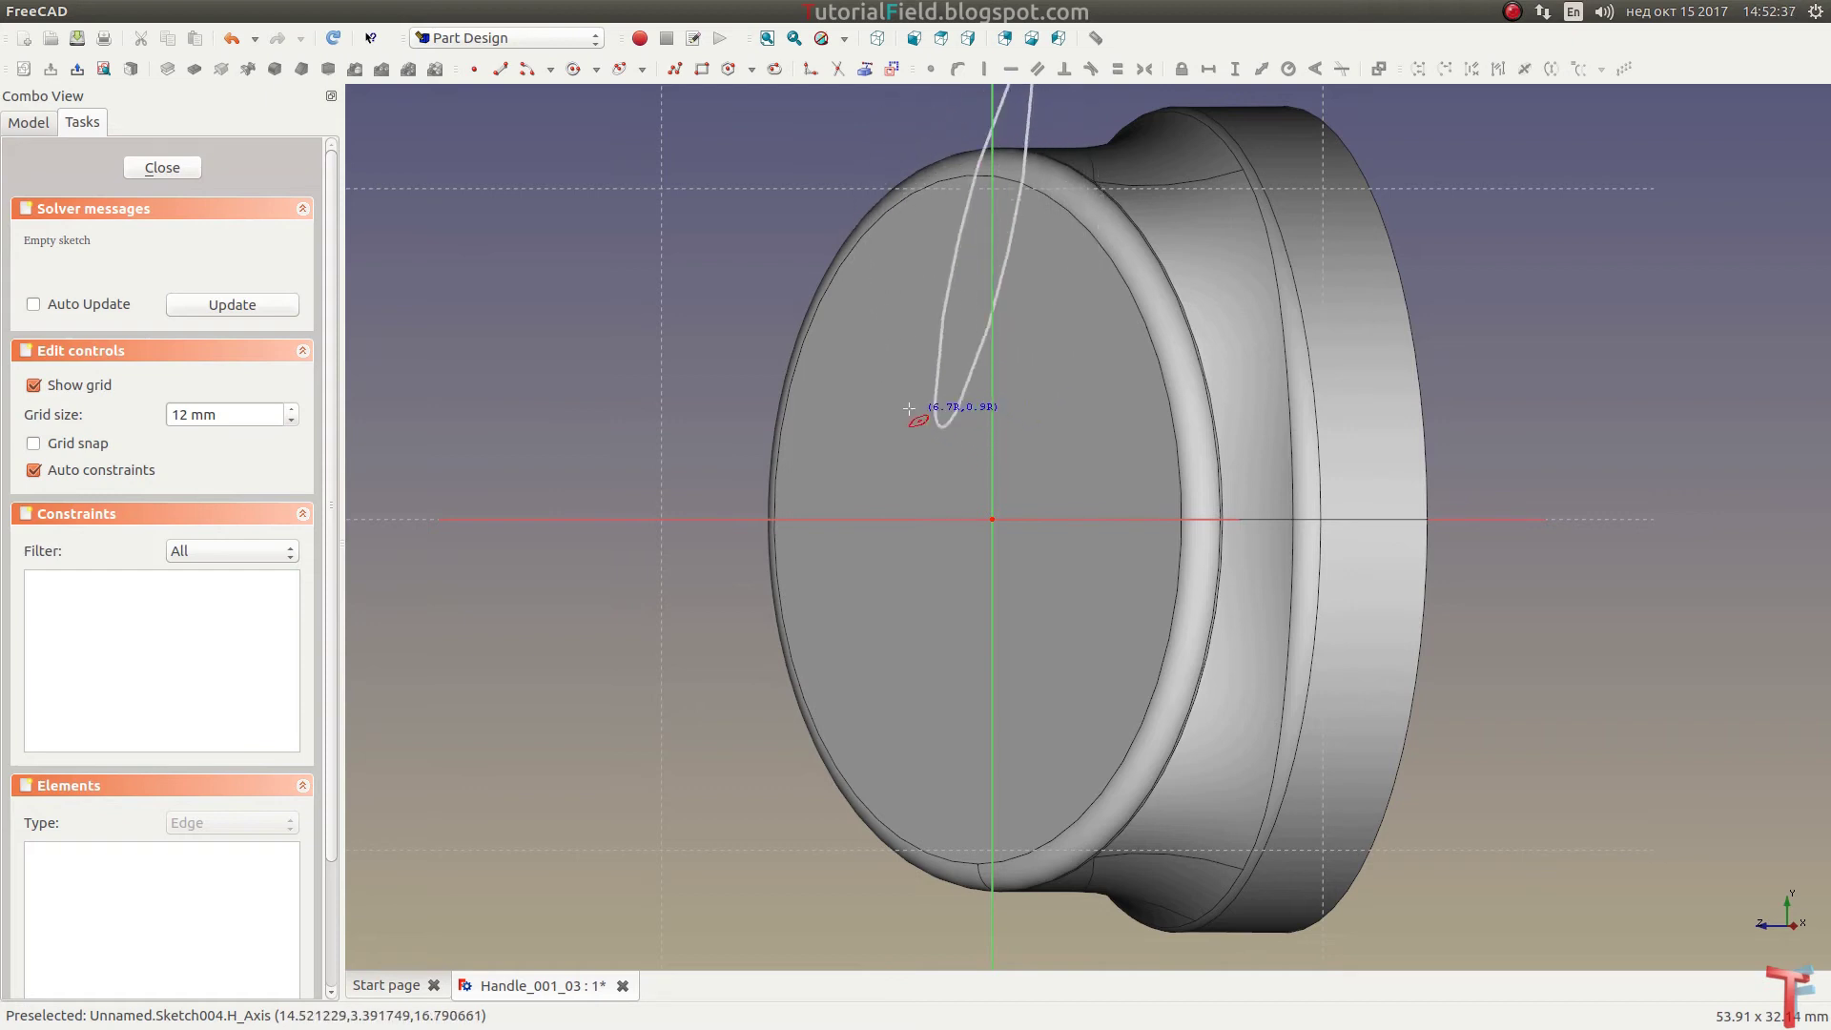
click(855, 384)
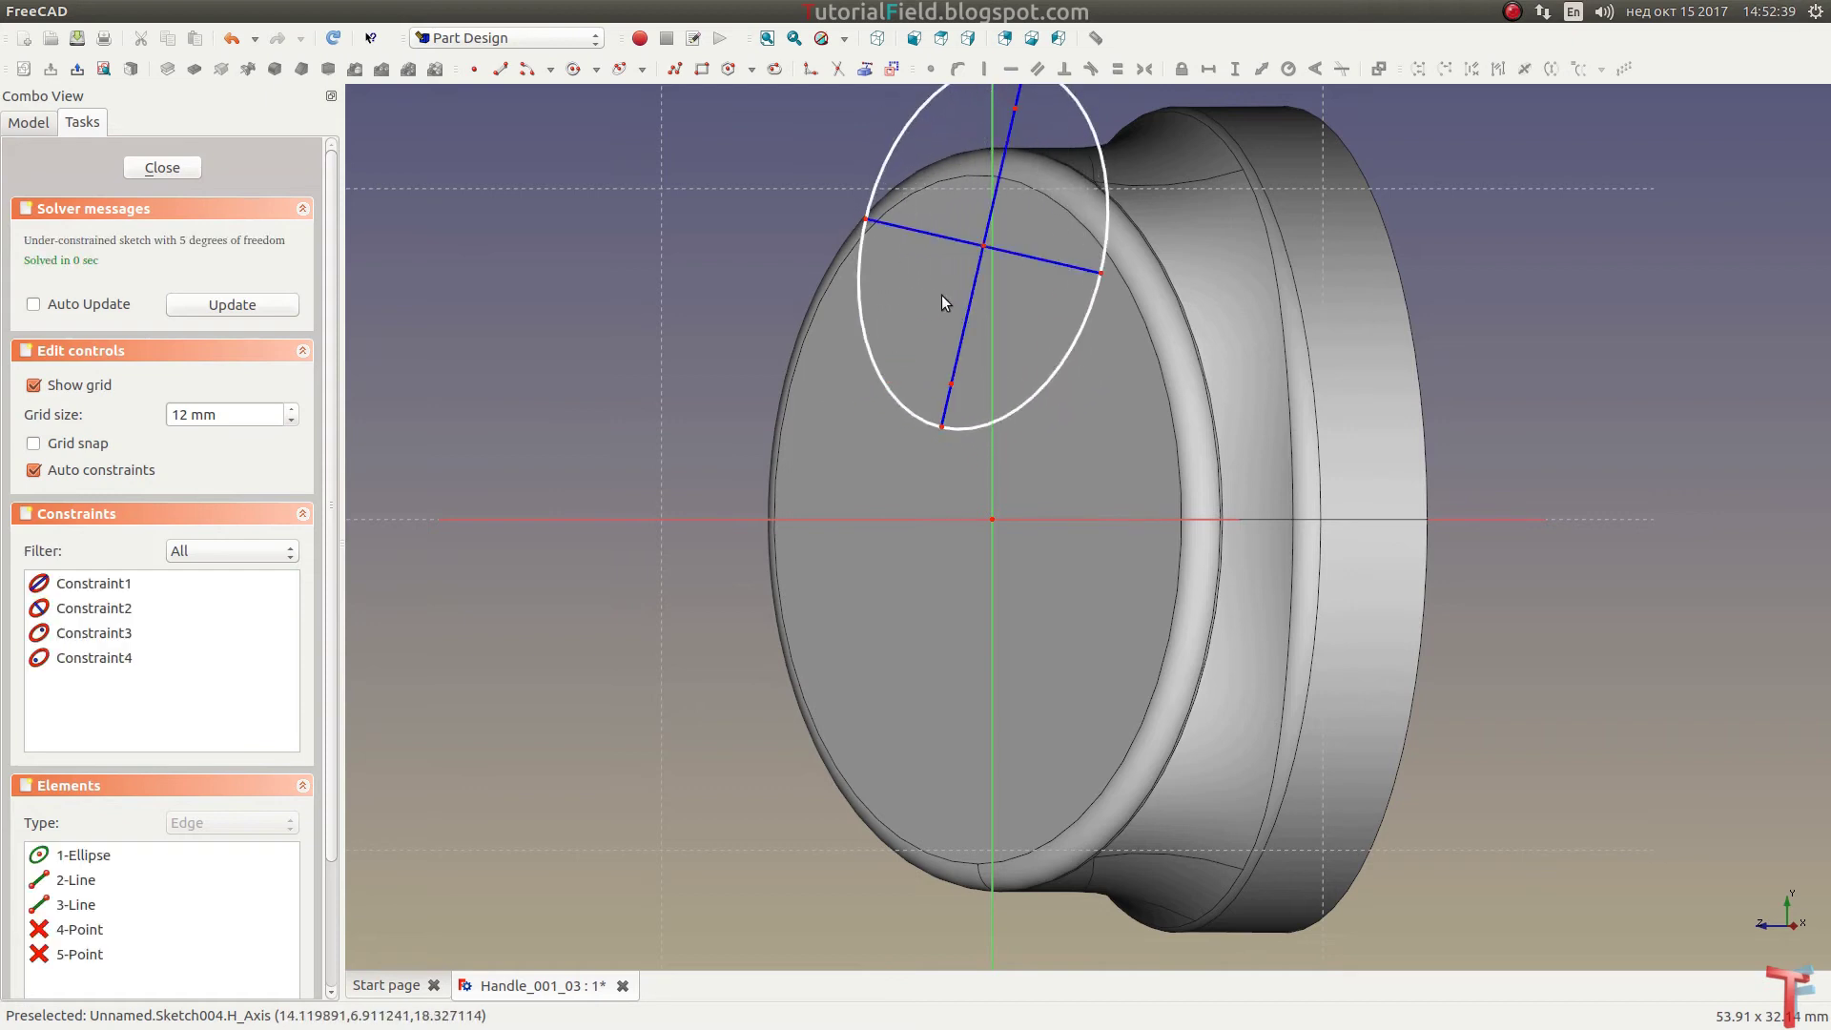
drag(984, 246, 955, 500)
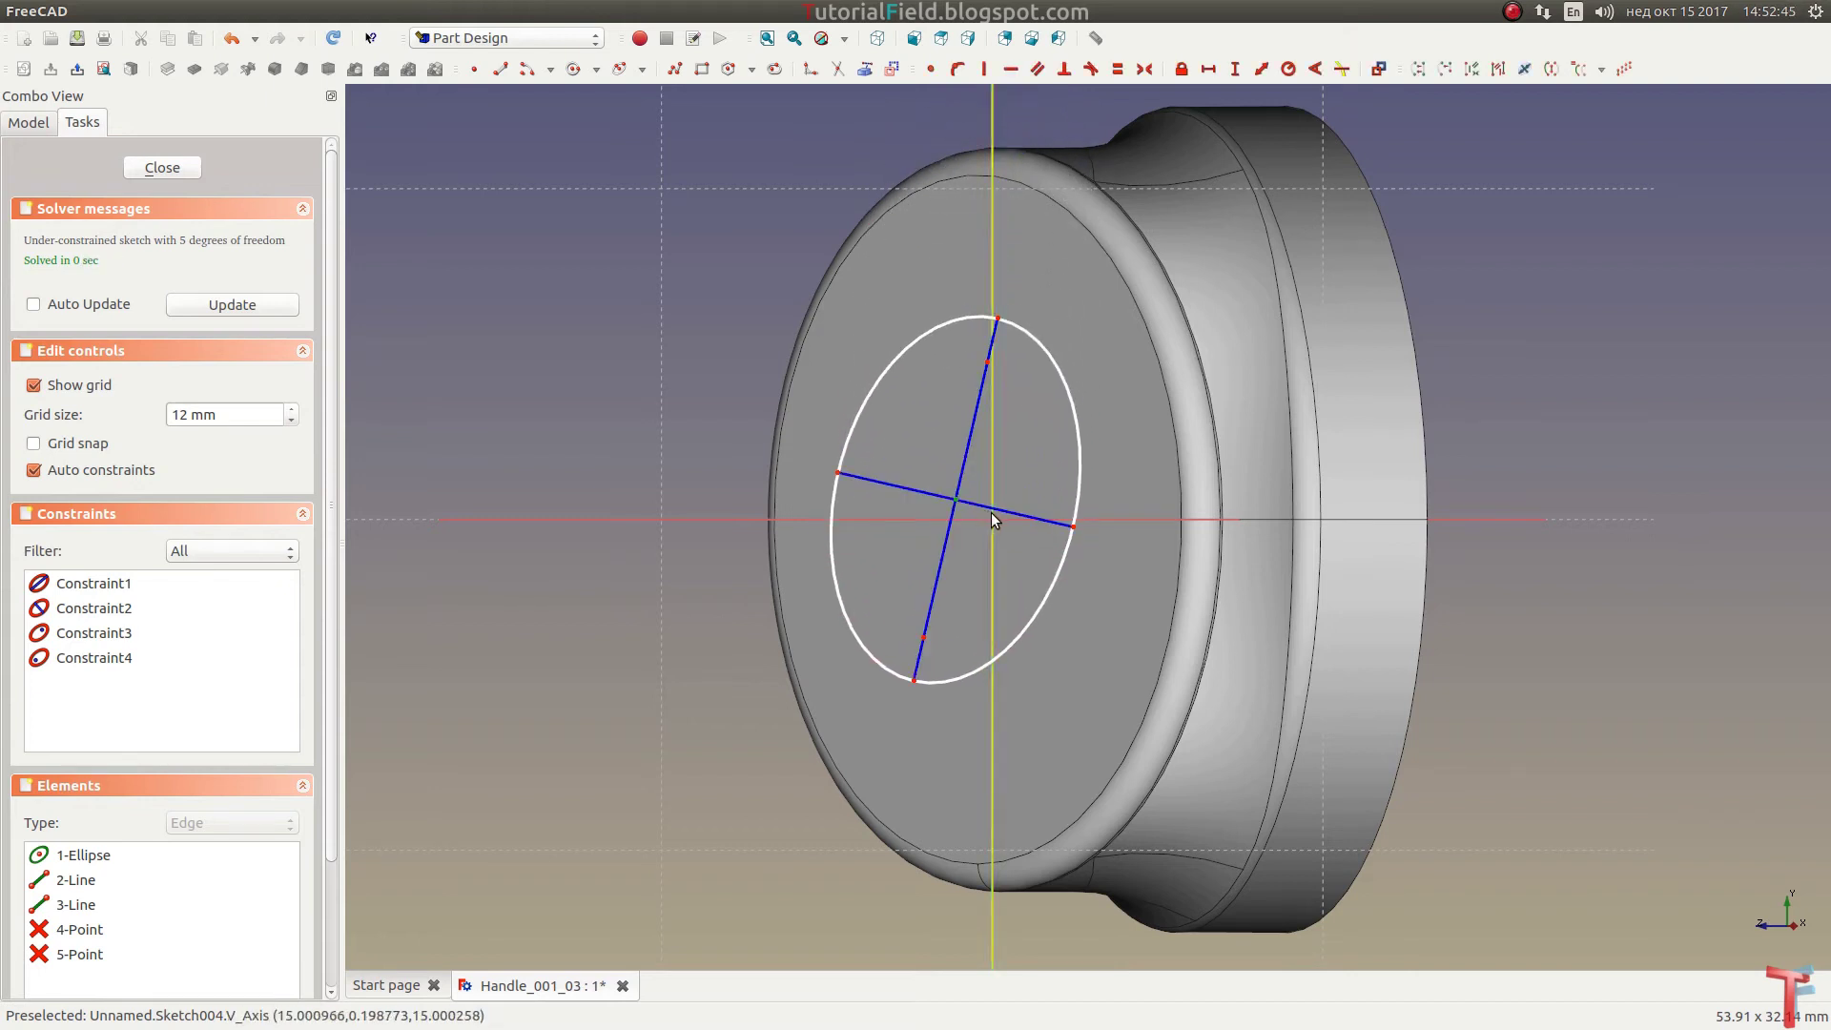
Step: Make the ellipse centre coincident with the origin and swing its long axis upright
click(992, 519)
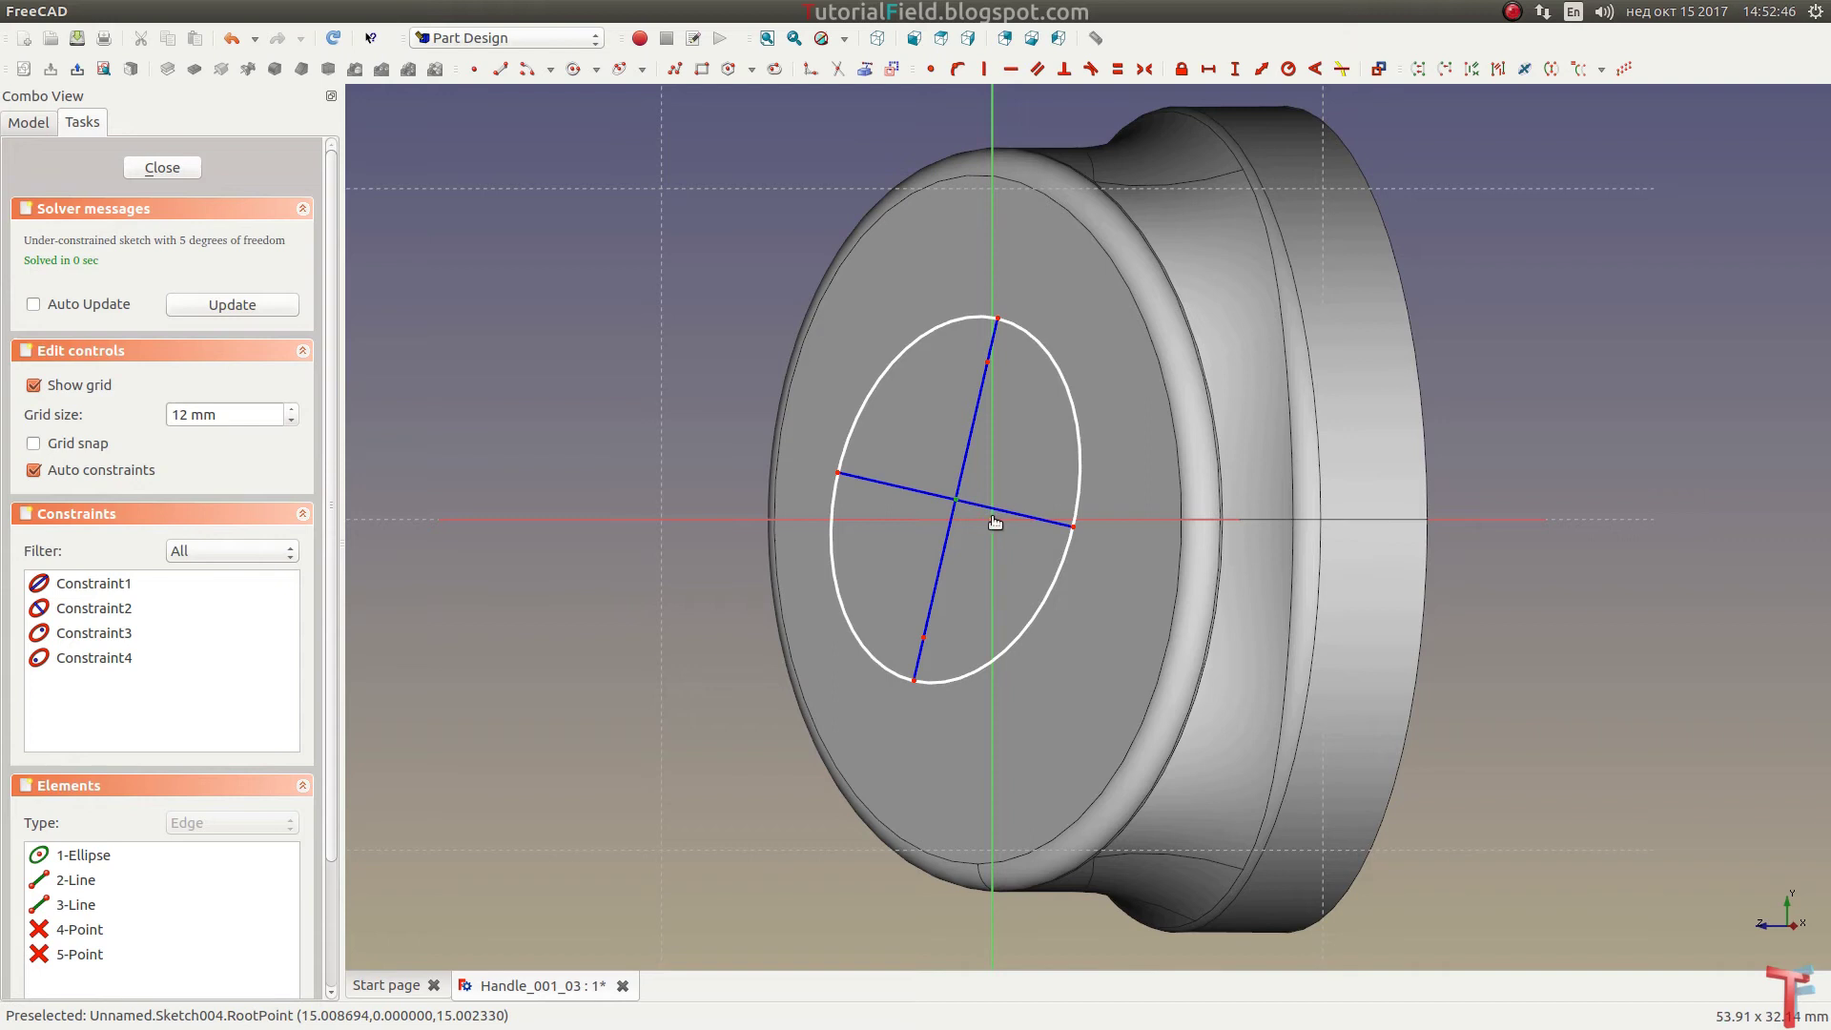
click(925, 66)
scroll(1017, 284, up, 1)
scroll(1017, 283, up, 1)
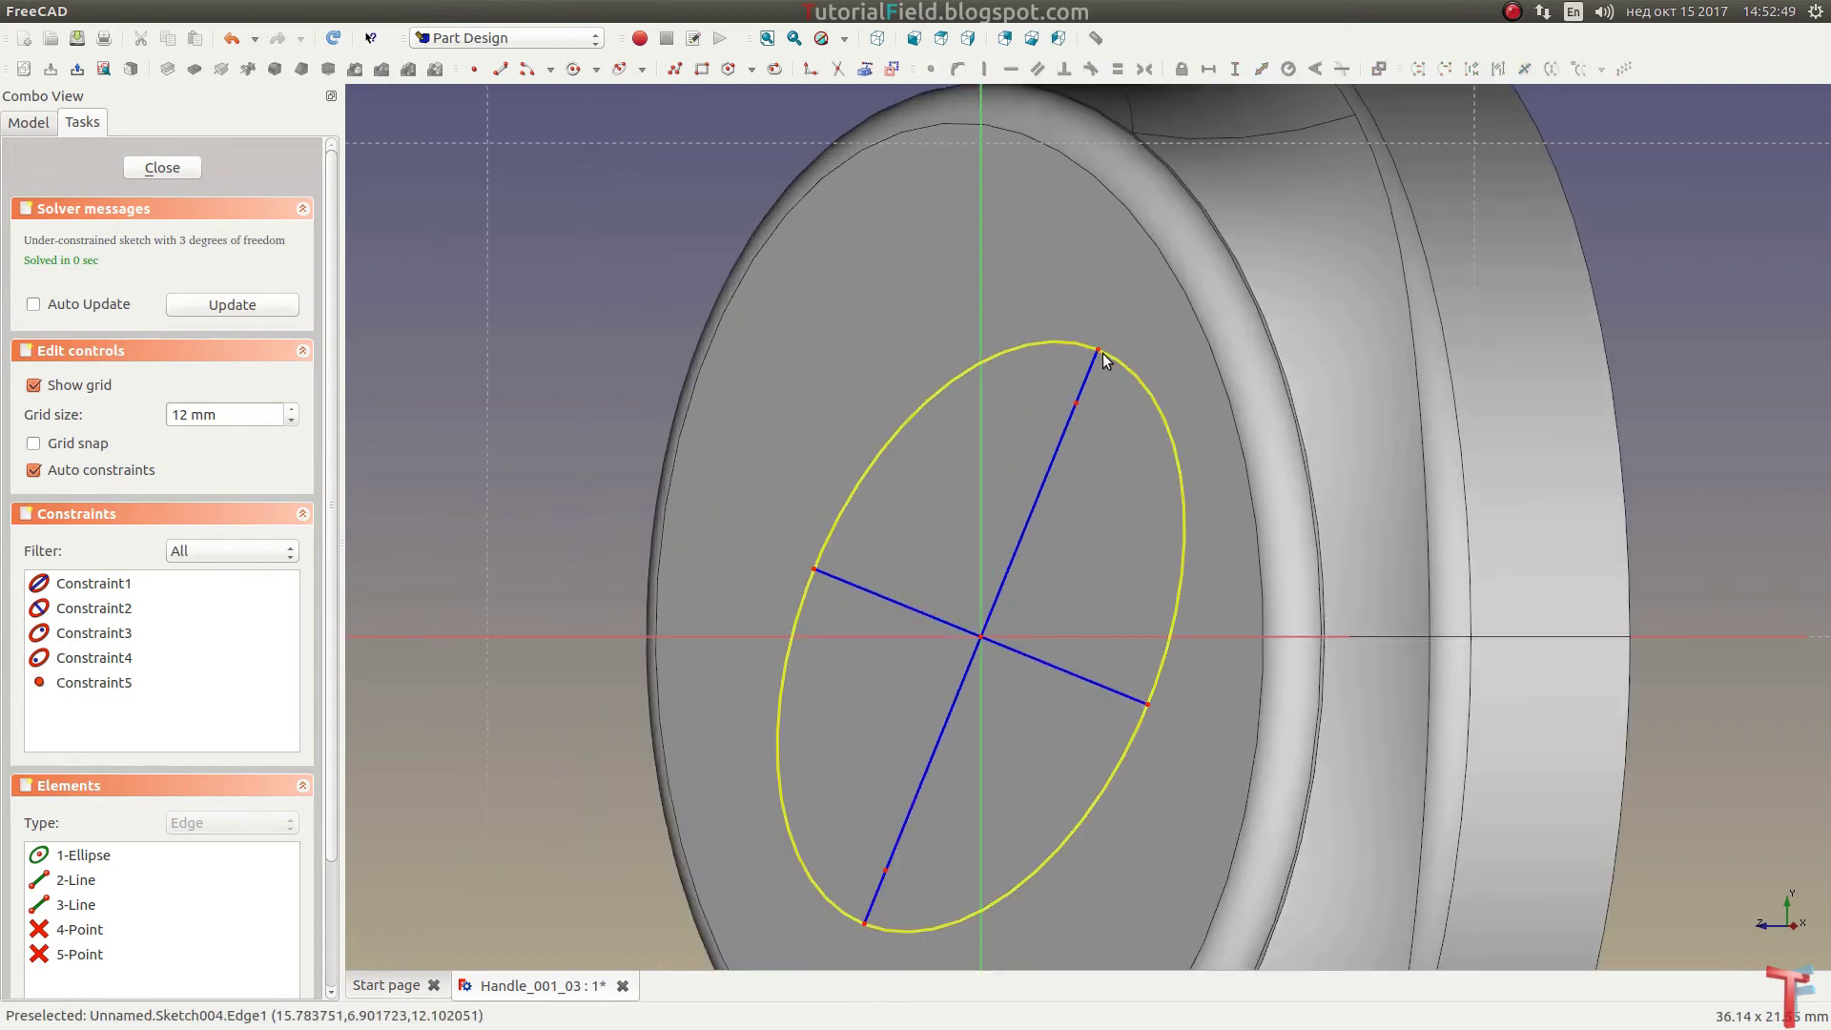
drag(1099, 350, 1013, 204)
Step: Lock the ellipse's long axis onto the sketch's vertical axis
click(1013, 203)
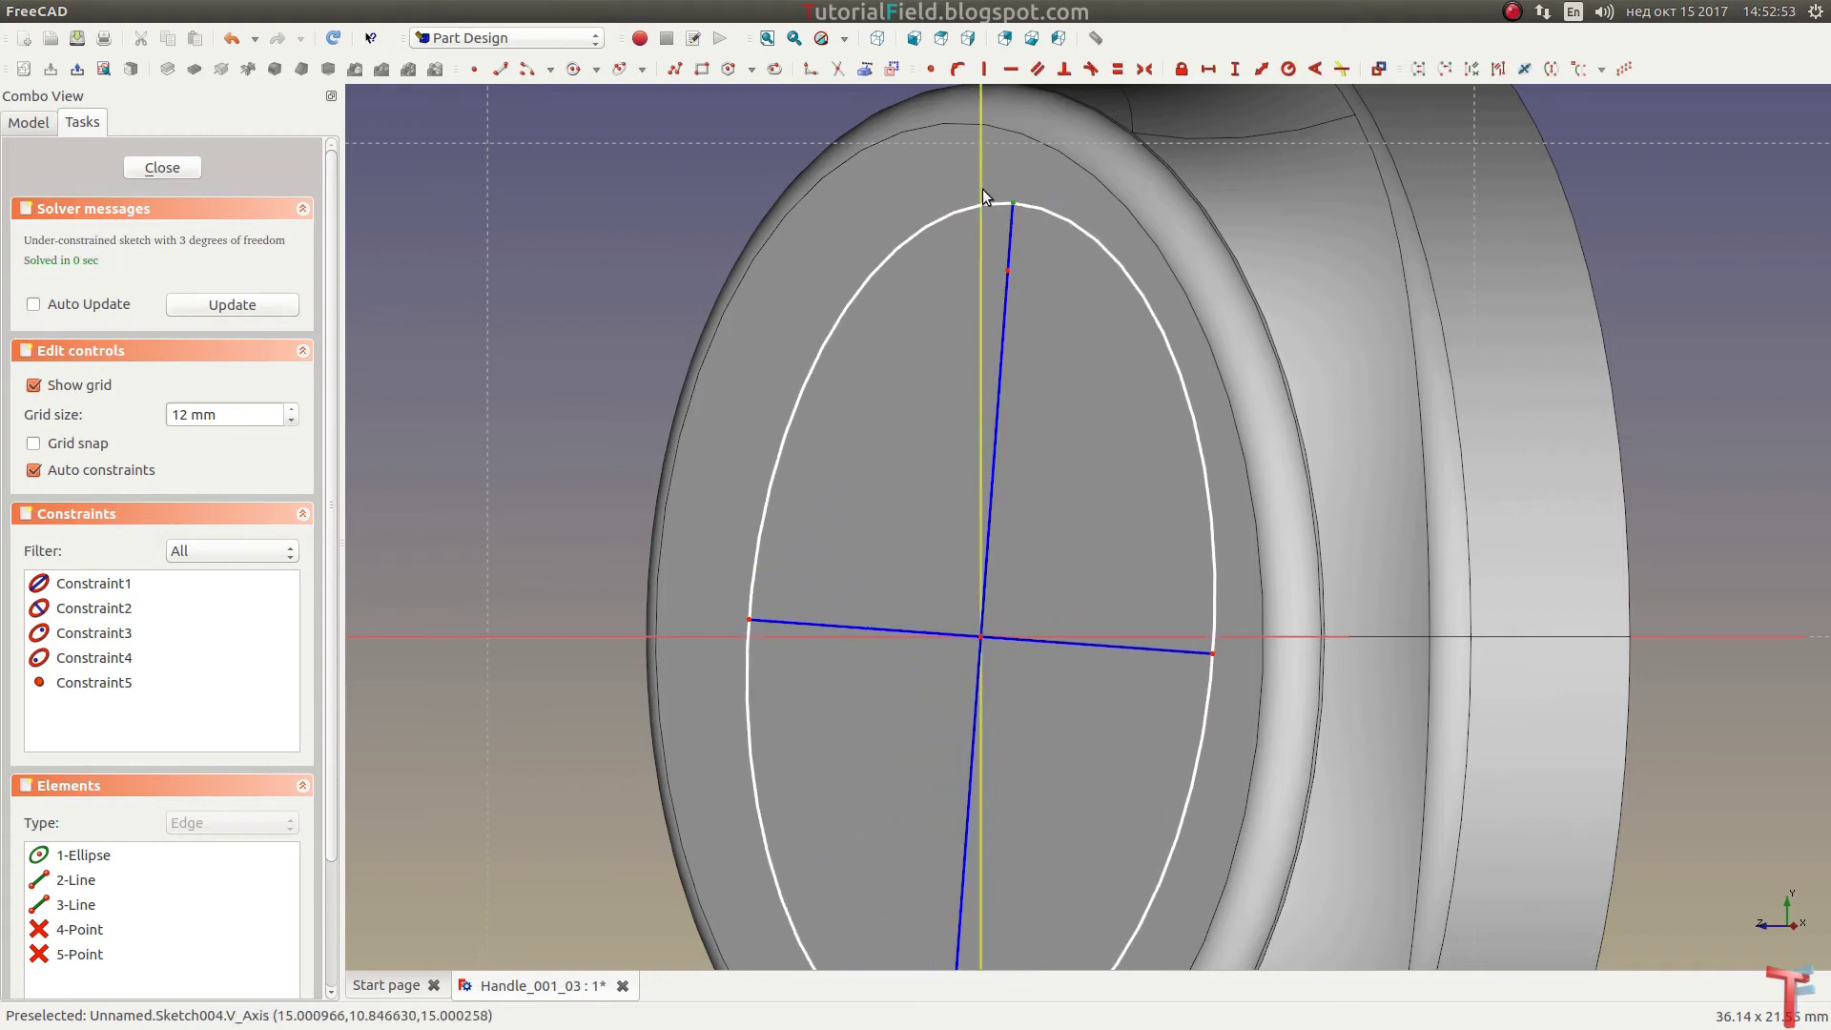
click(982, 189)
click(958, 69)
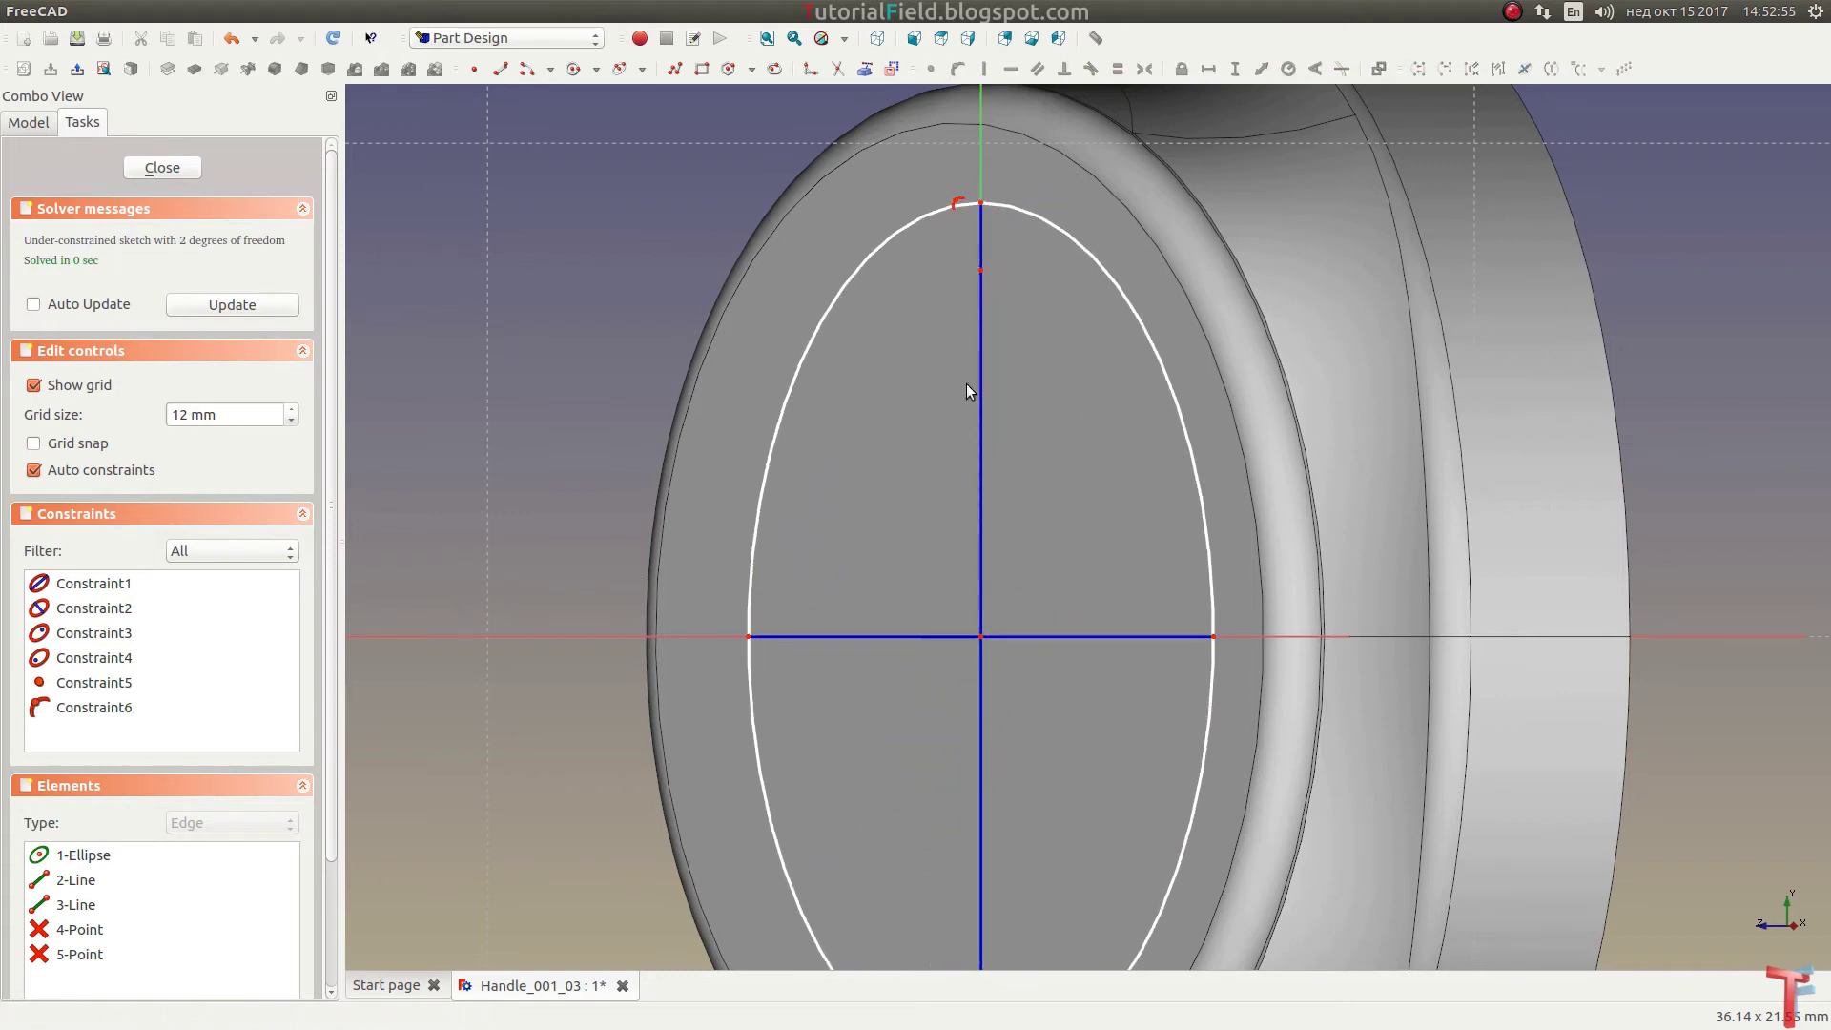
scroll(966, 386, down, 1)
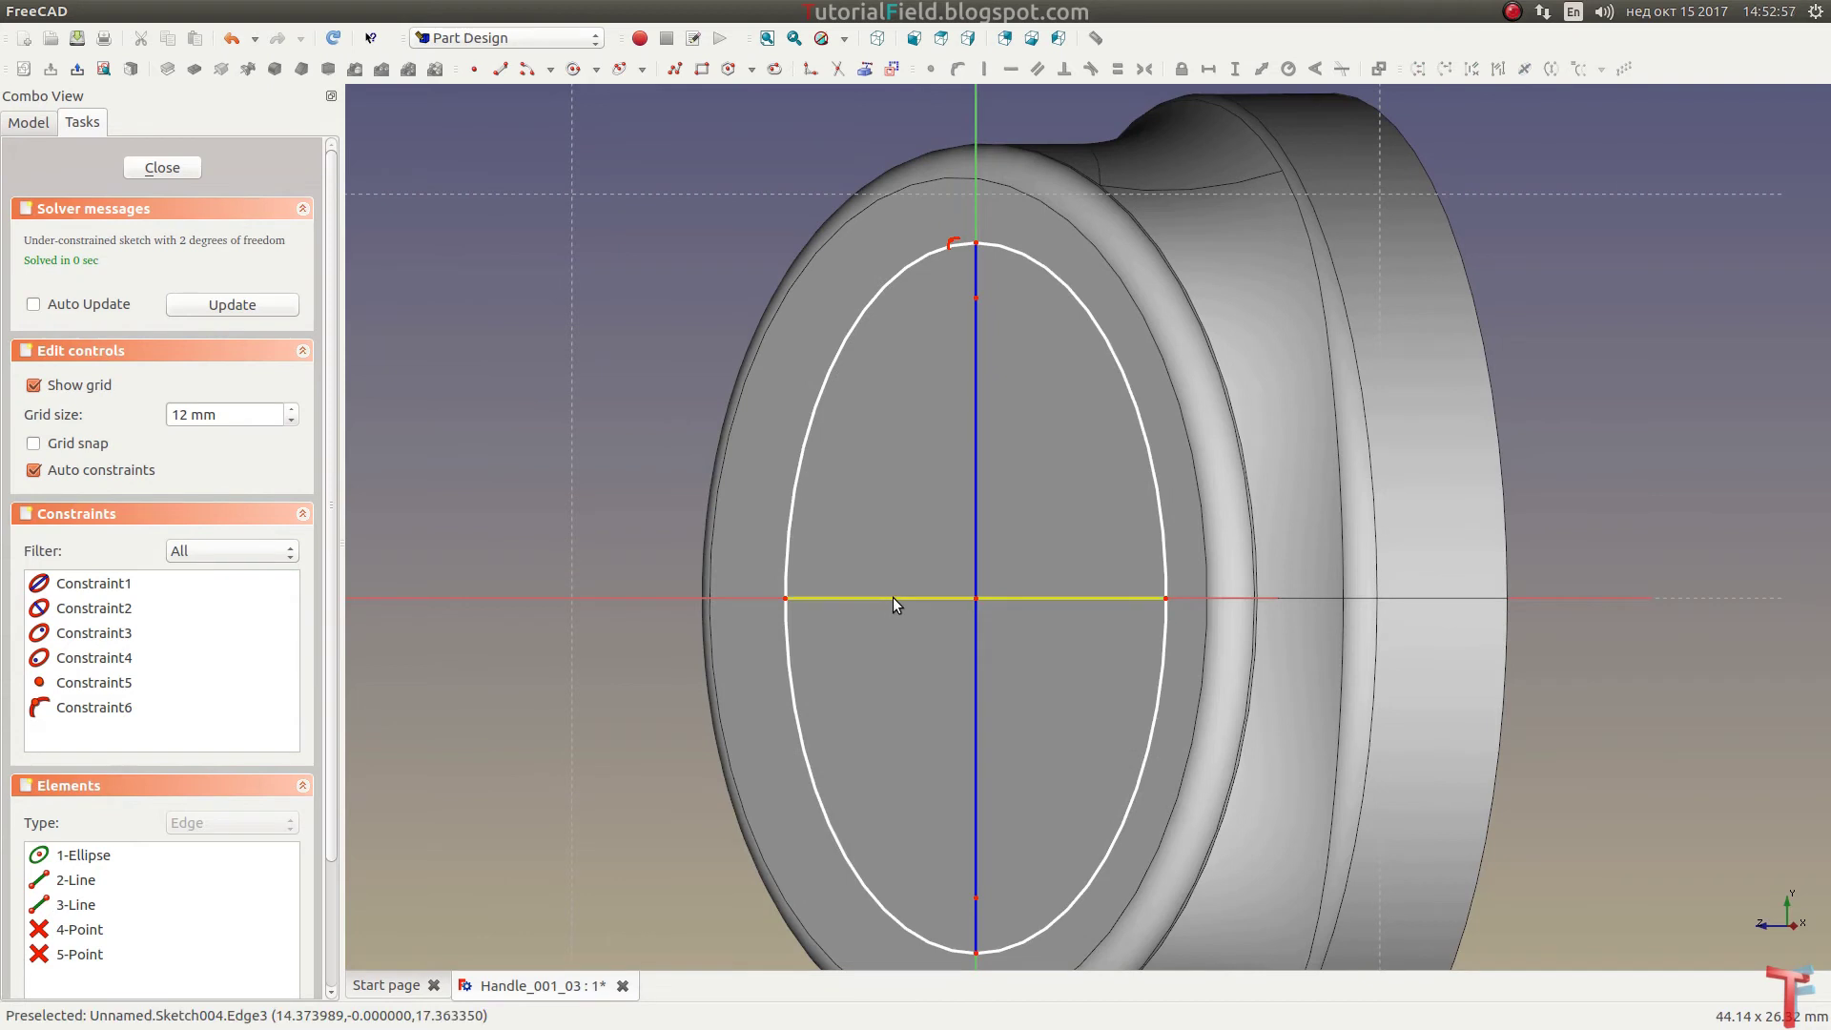
Step: Constrain the ellipse axes to 13 mm horizontal and 21 mm vertical, then close the sketch
click(893, 598)
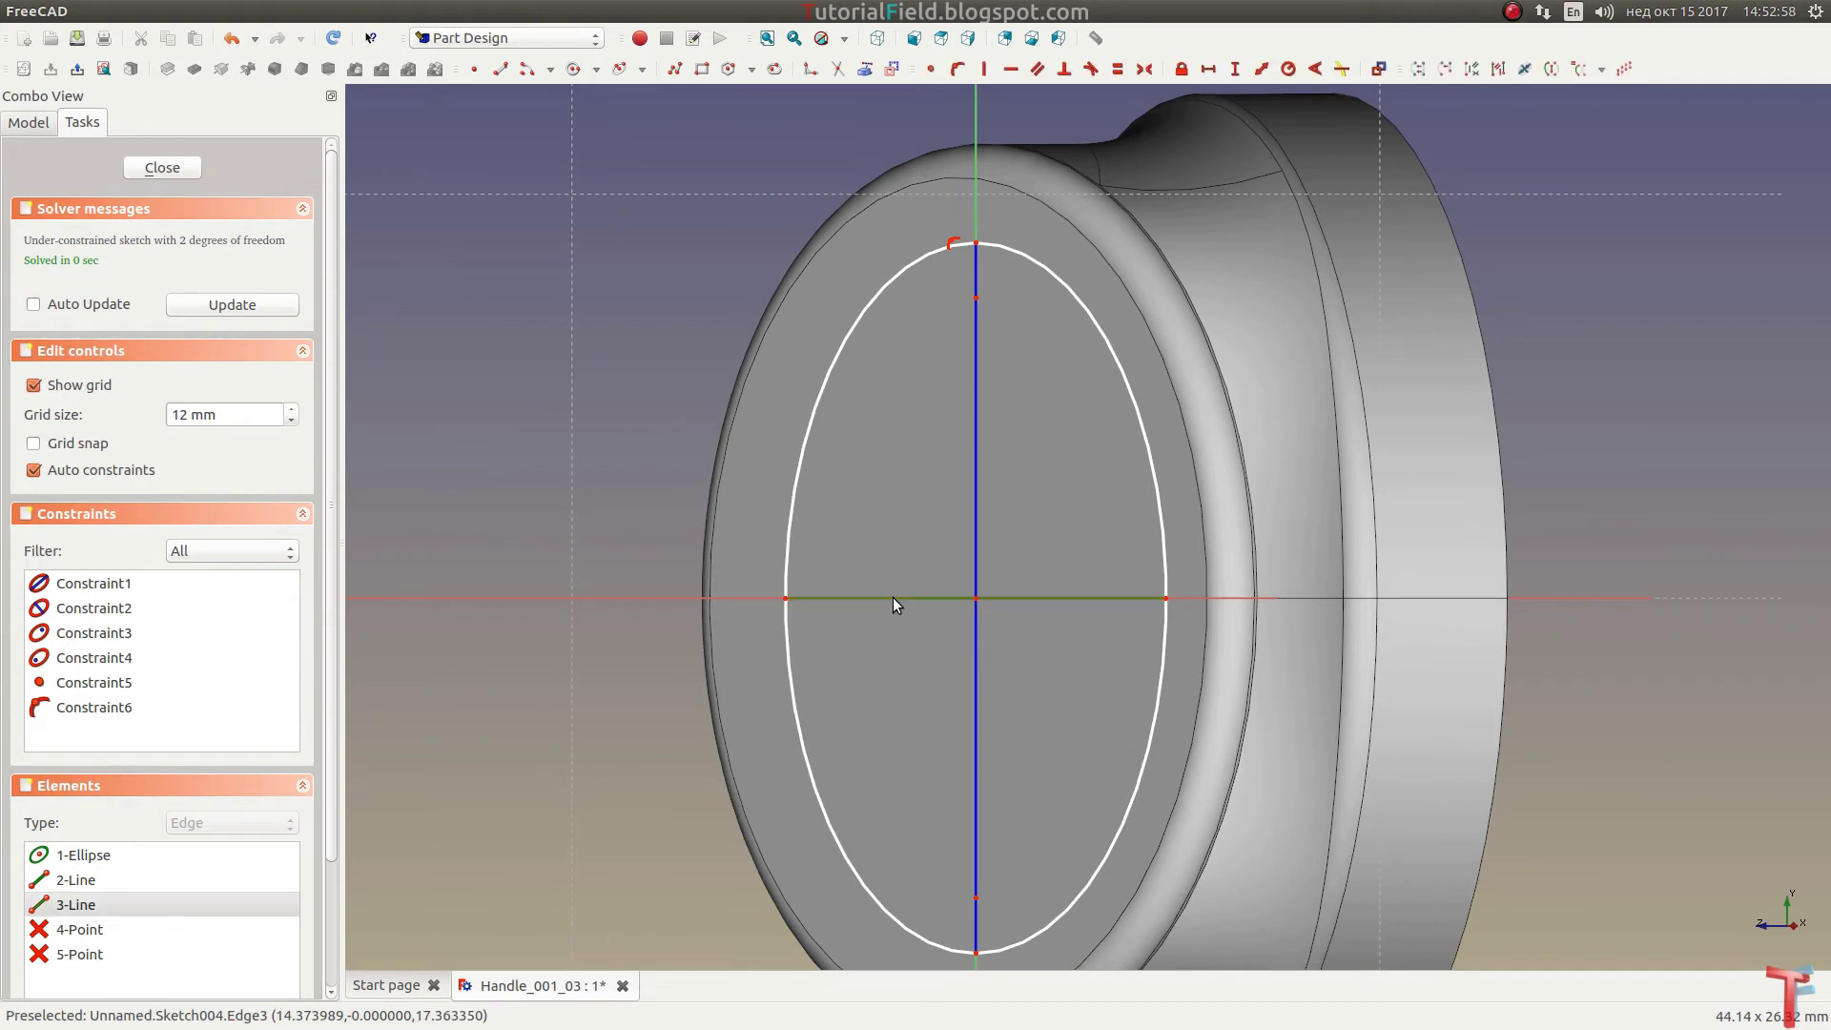
click(1208, 69)
text(13)
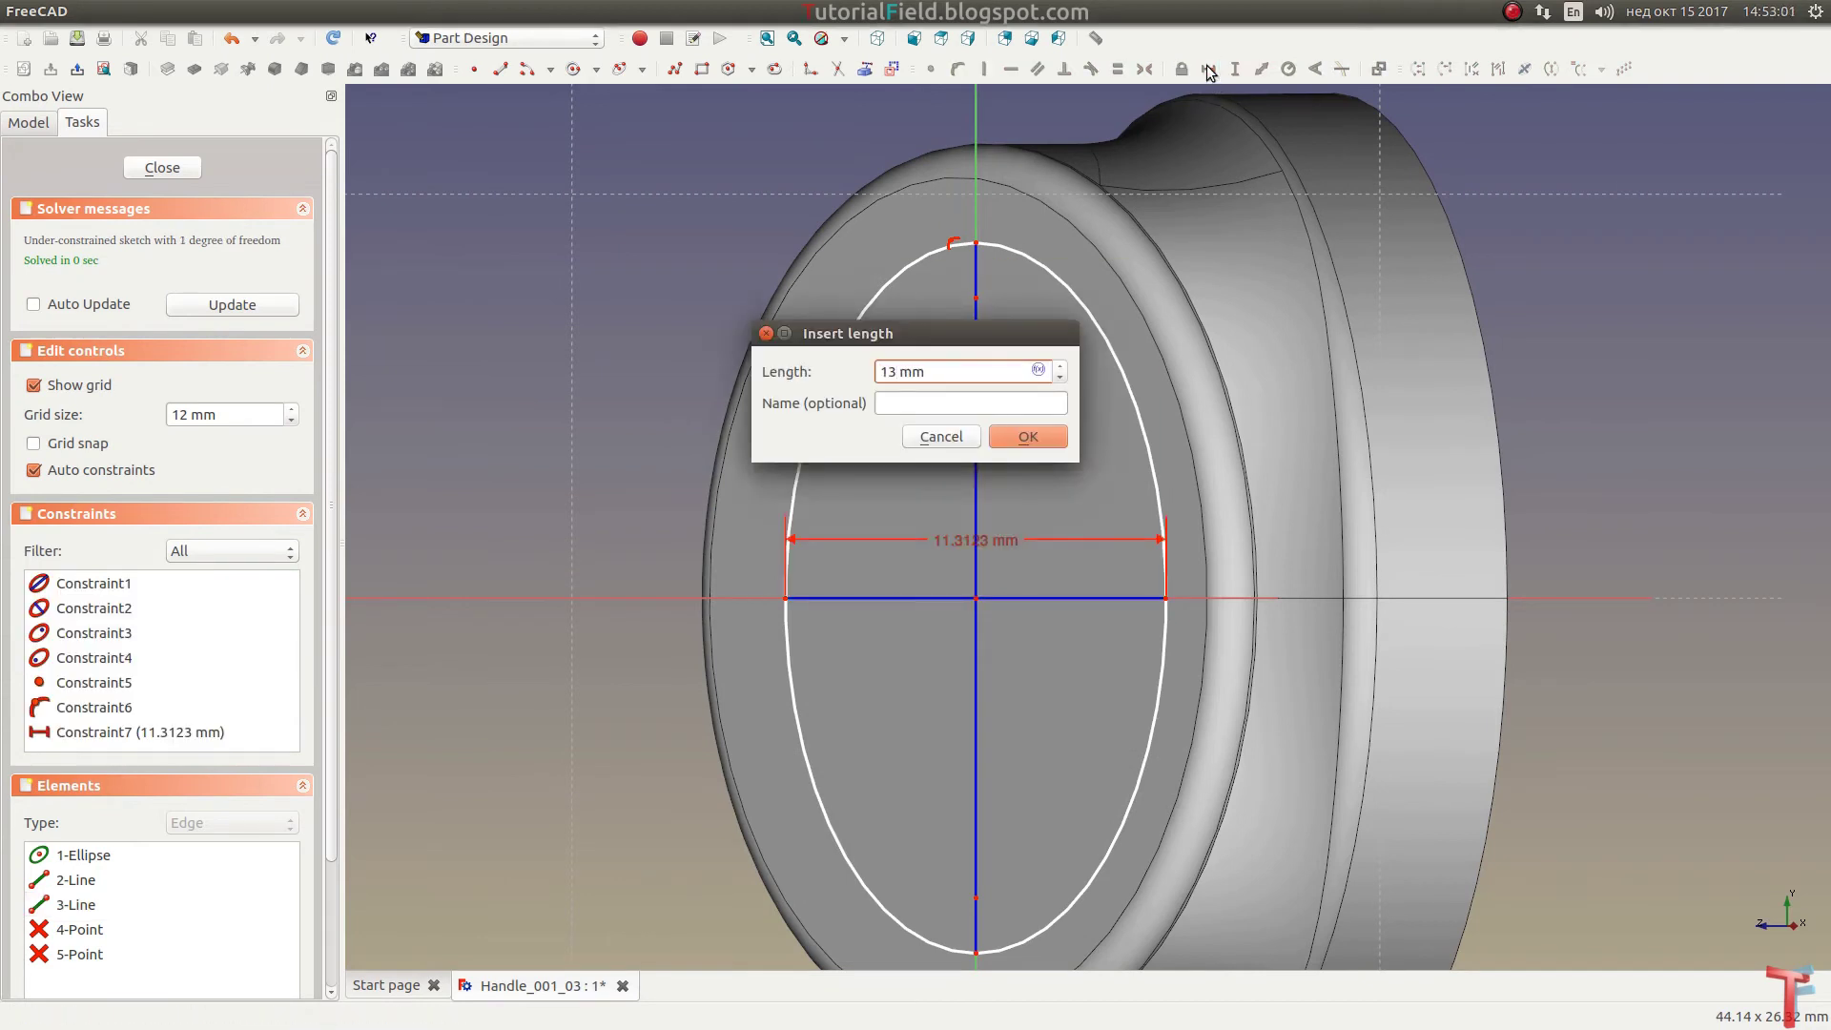
key(Return)
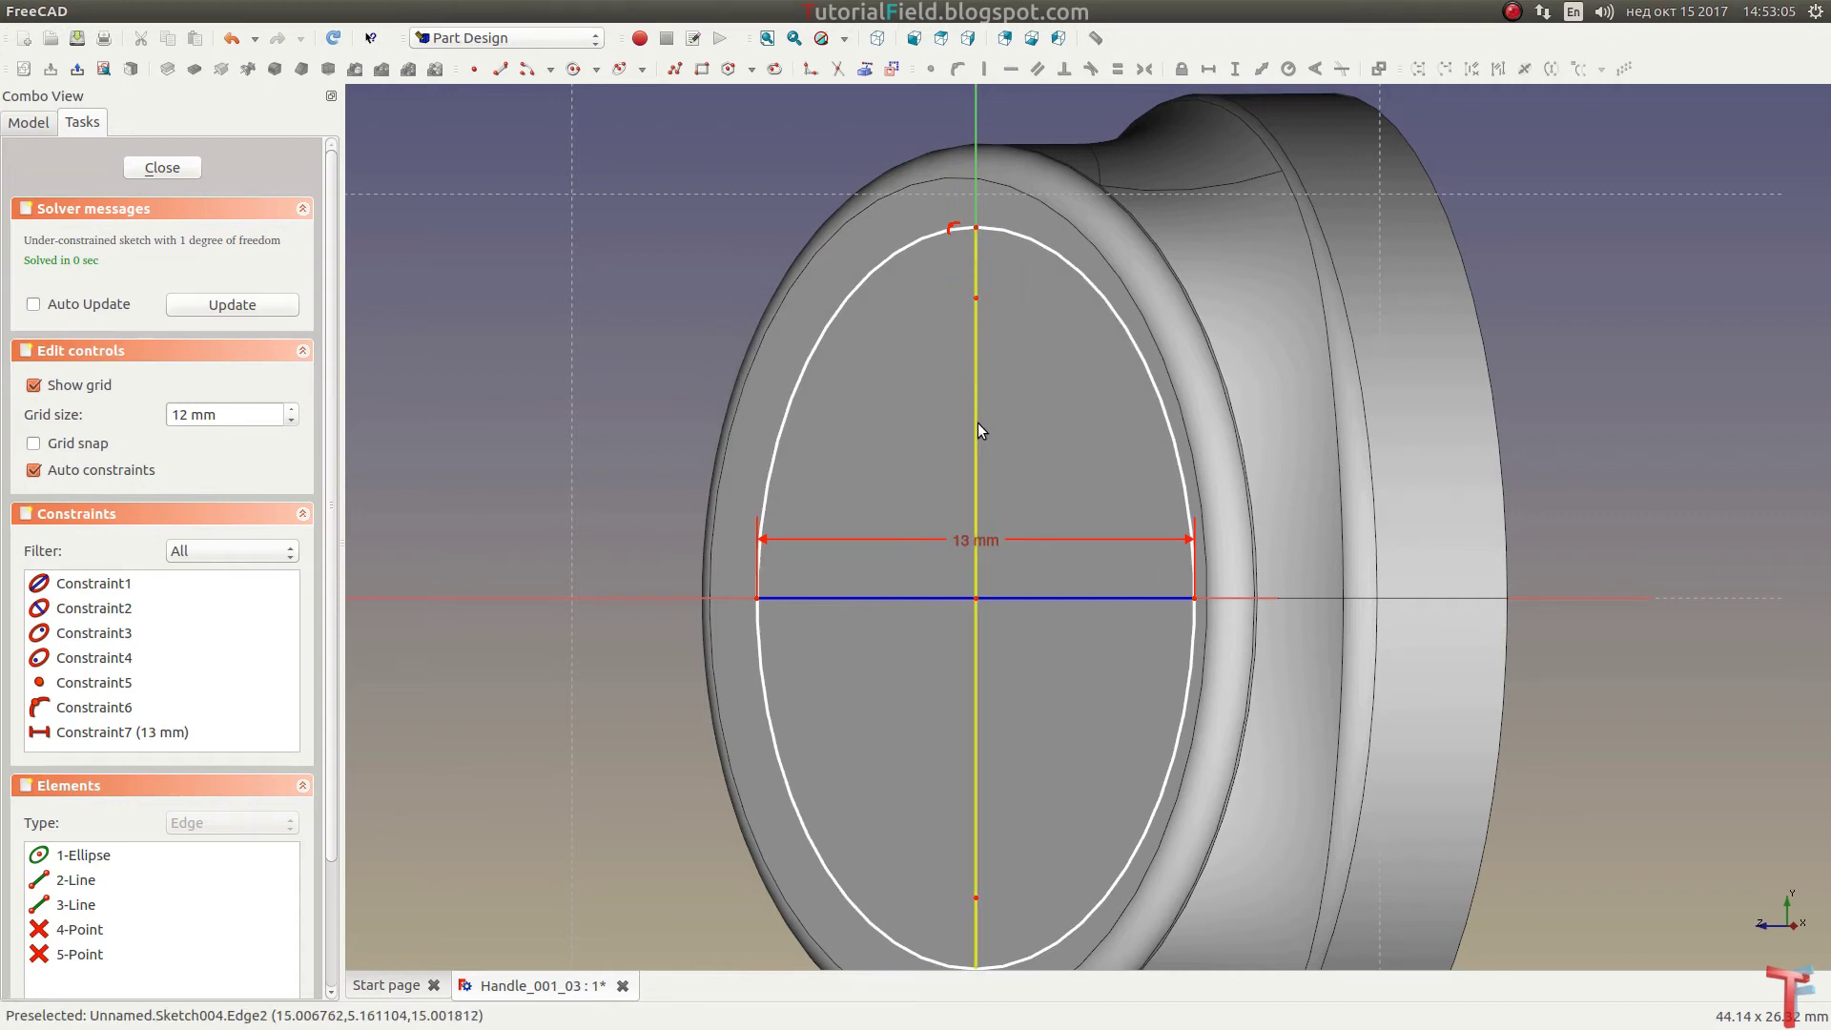
click(977, 425)
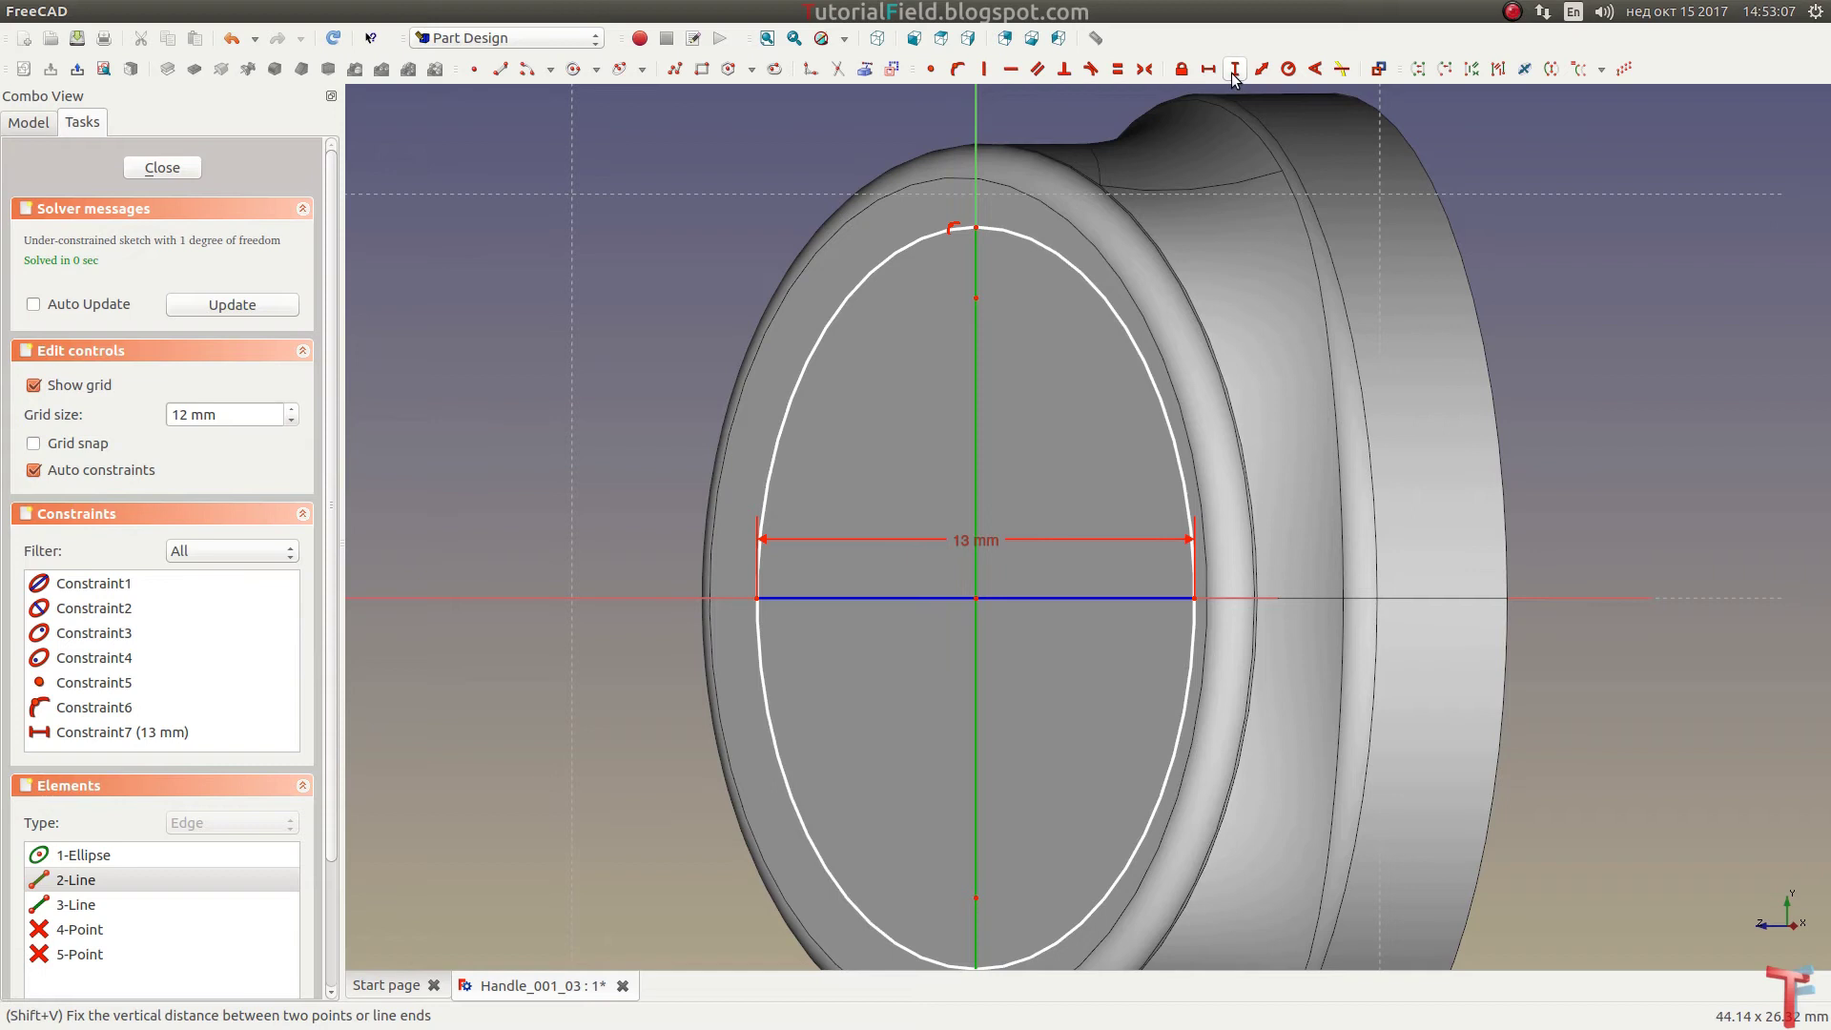
click(1234, 69)
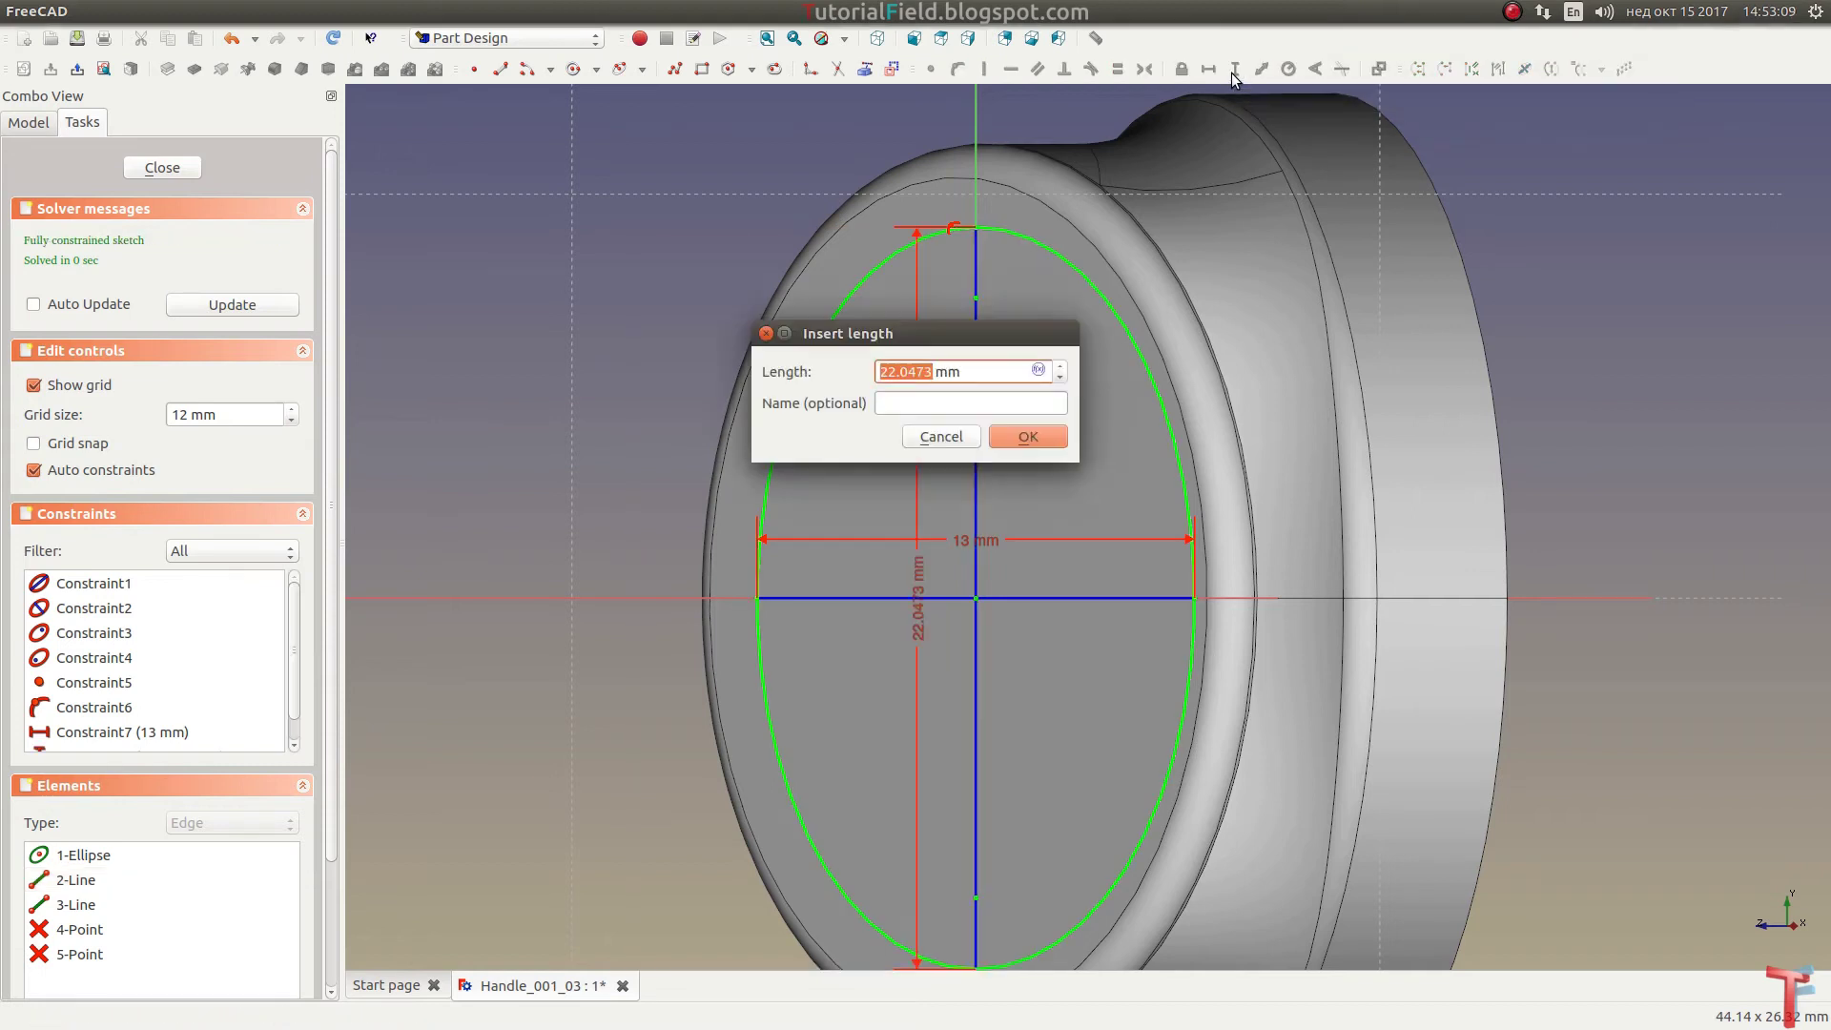
text(21)
key(Return)
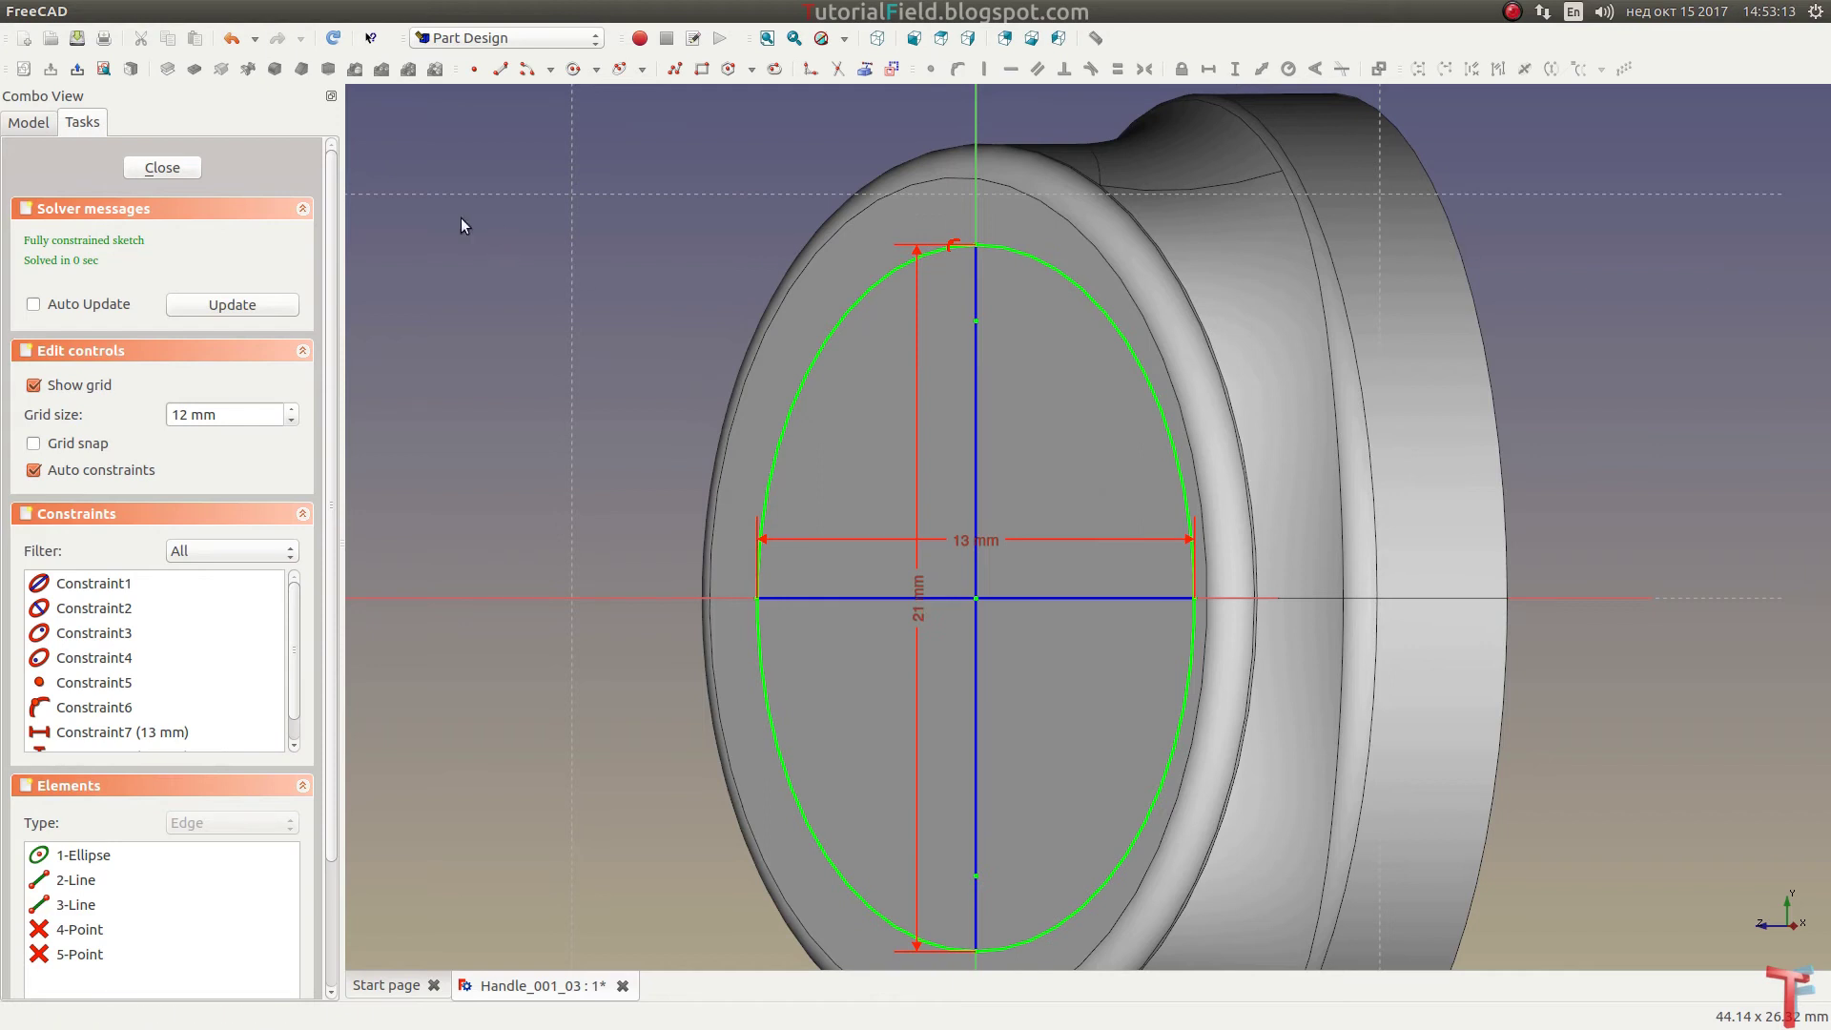
click(162, 168)
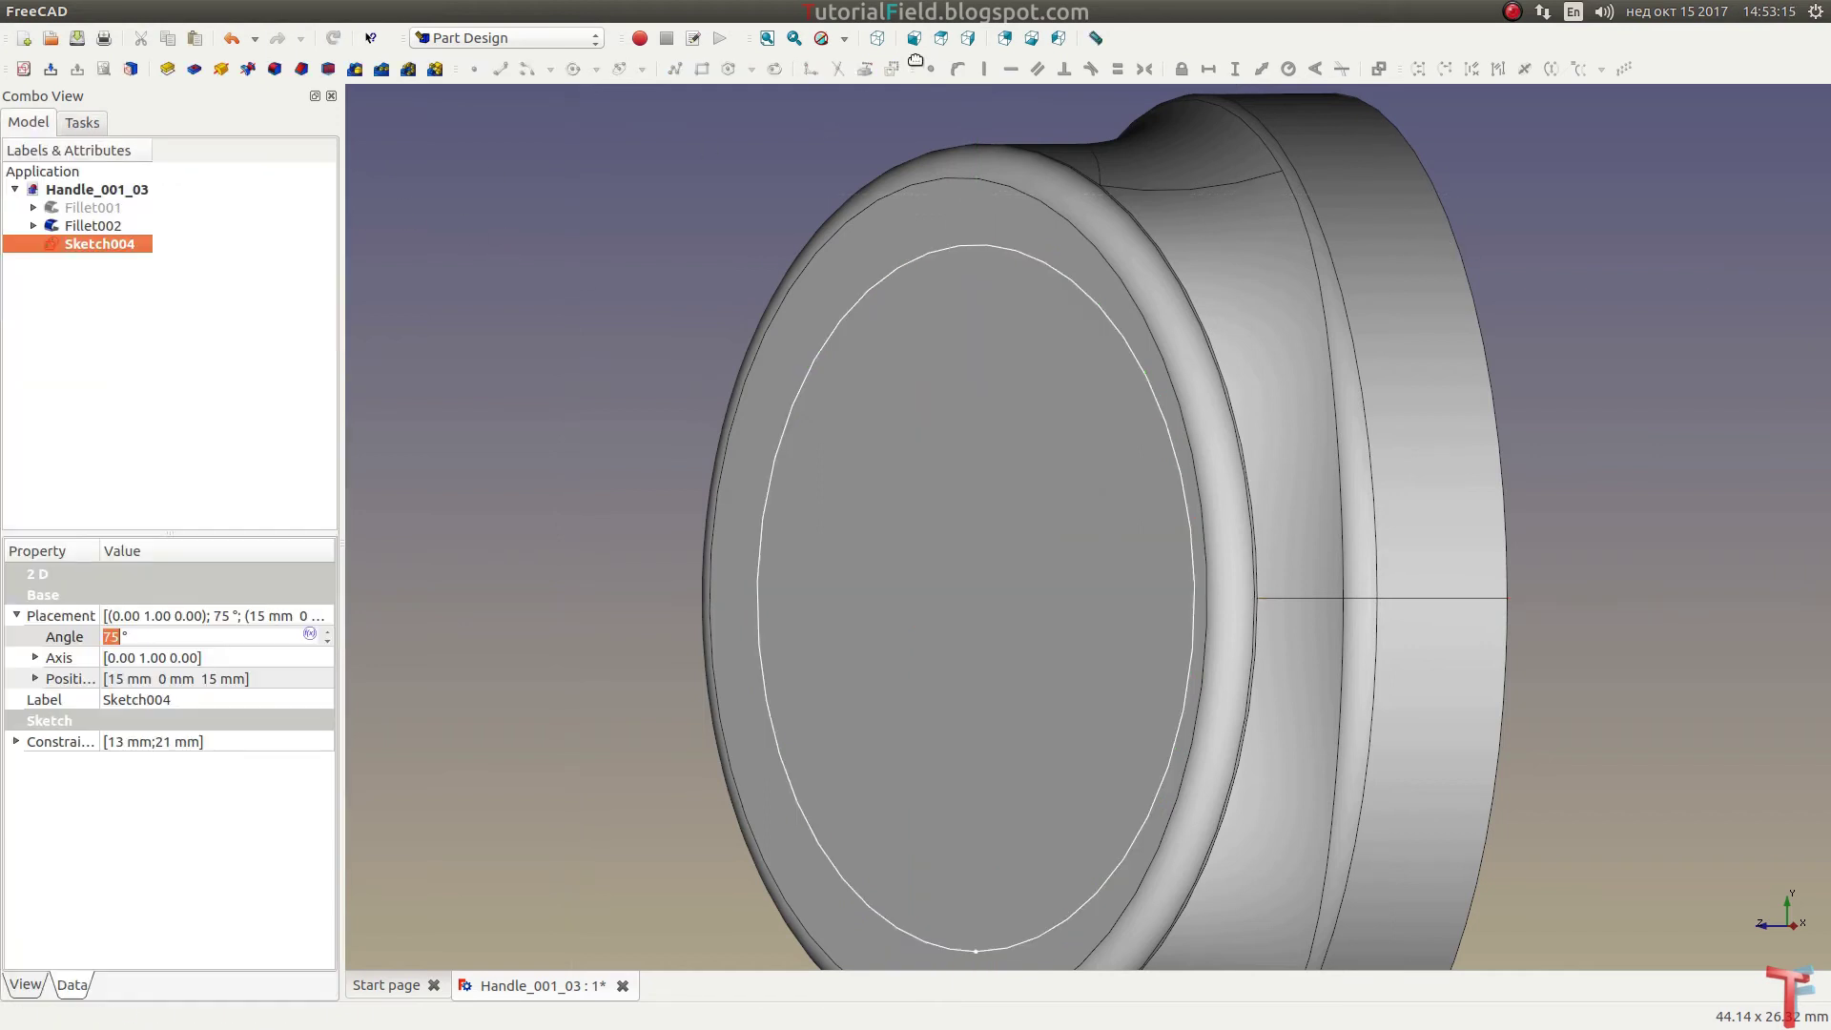
Step: Pad Sketch004 18 mm in reverse to create Pad004
click(877, 40)
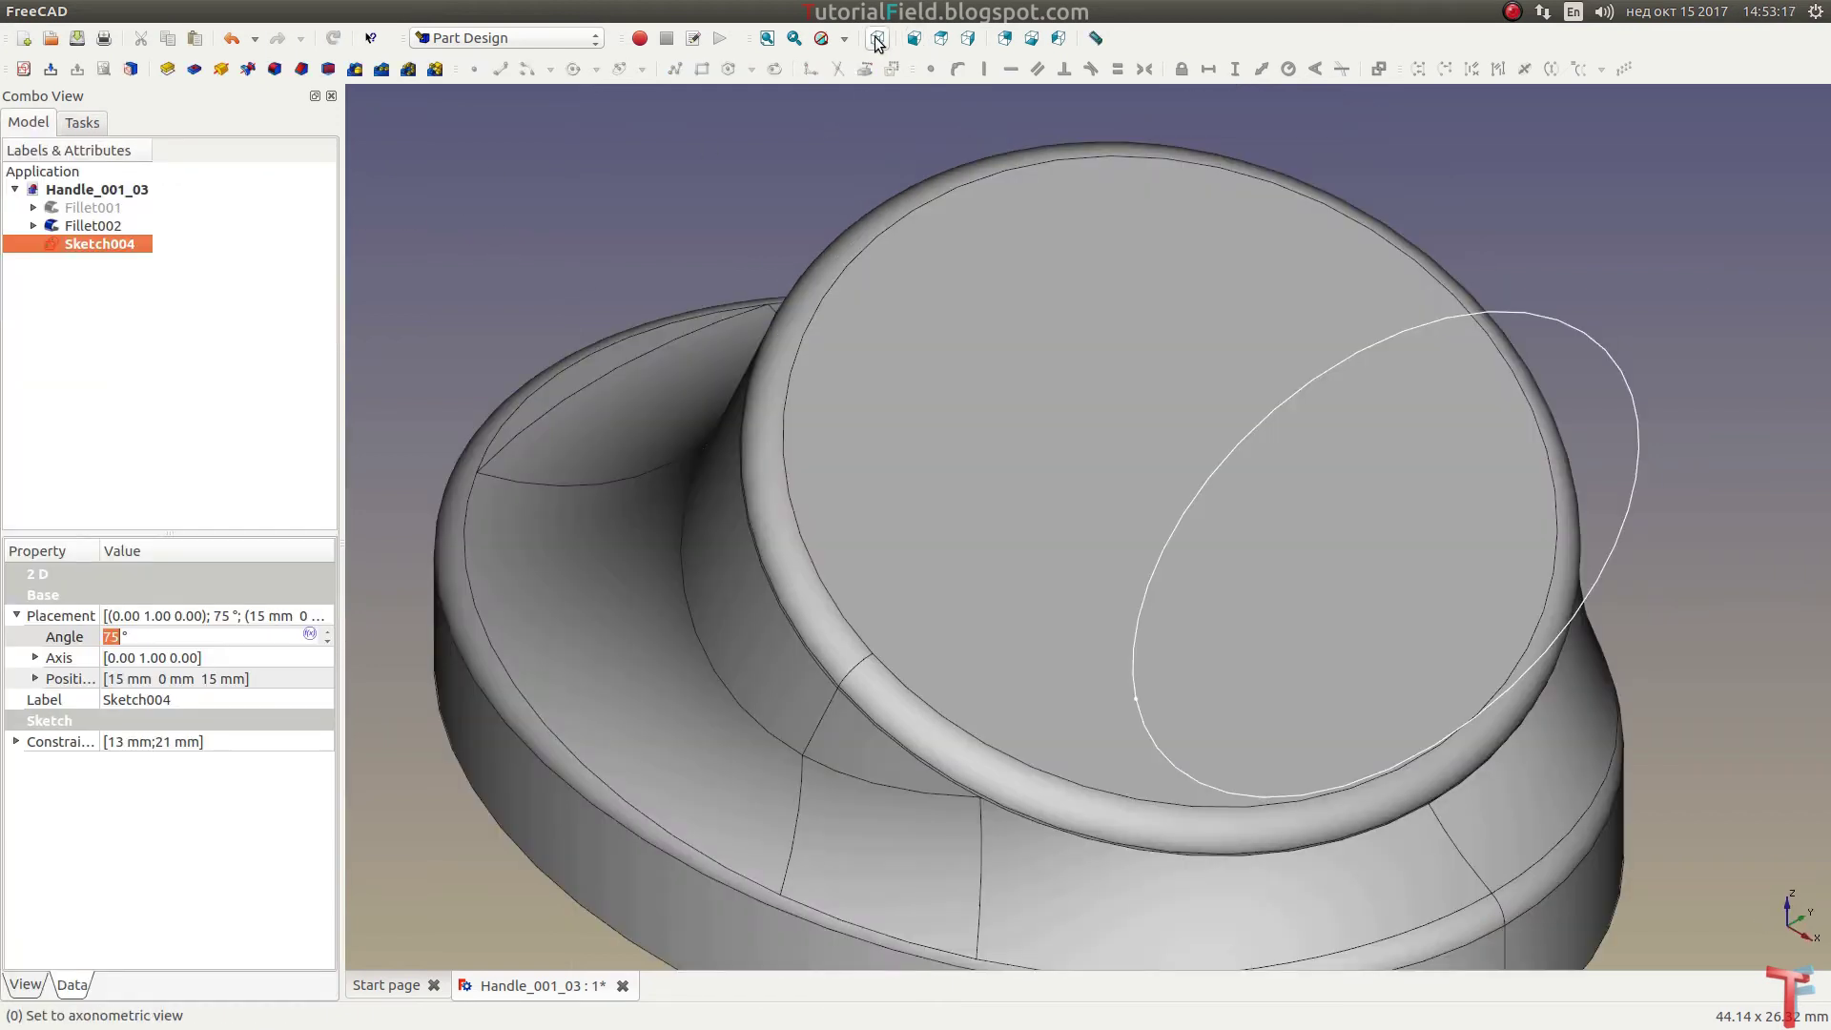
click(982, 105)
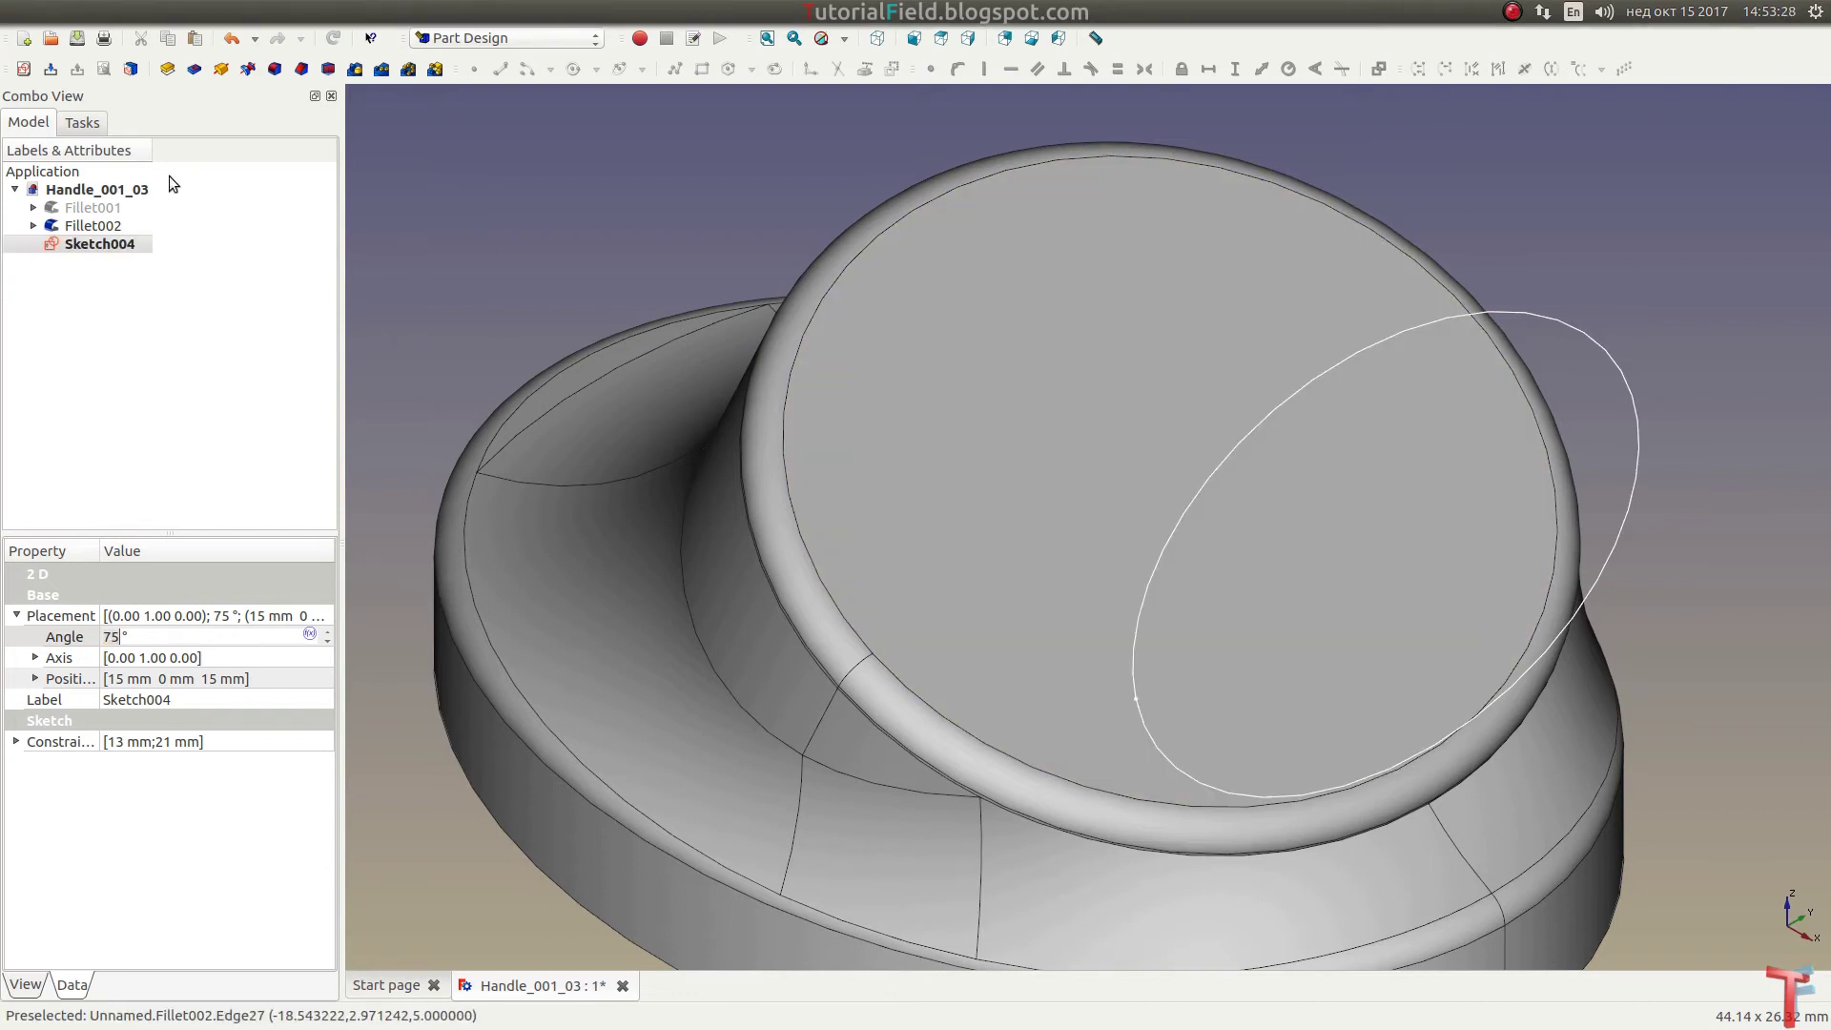
click(99, 246)
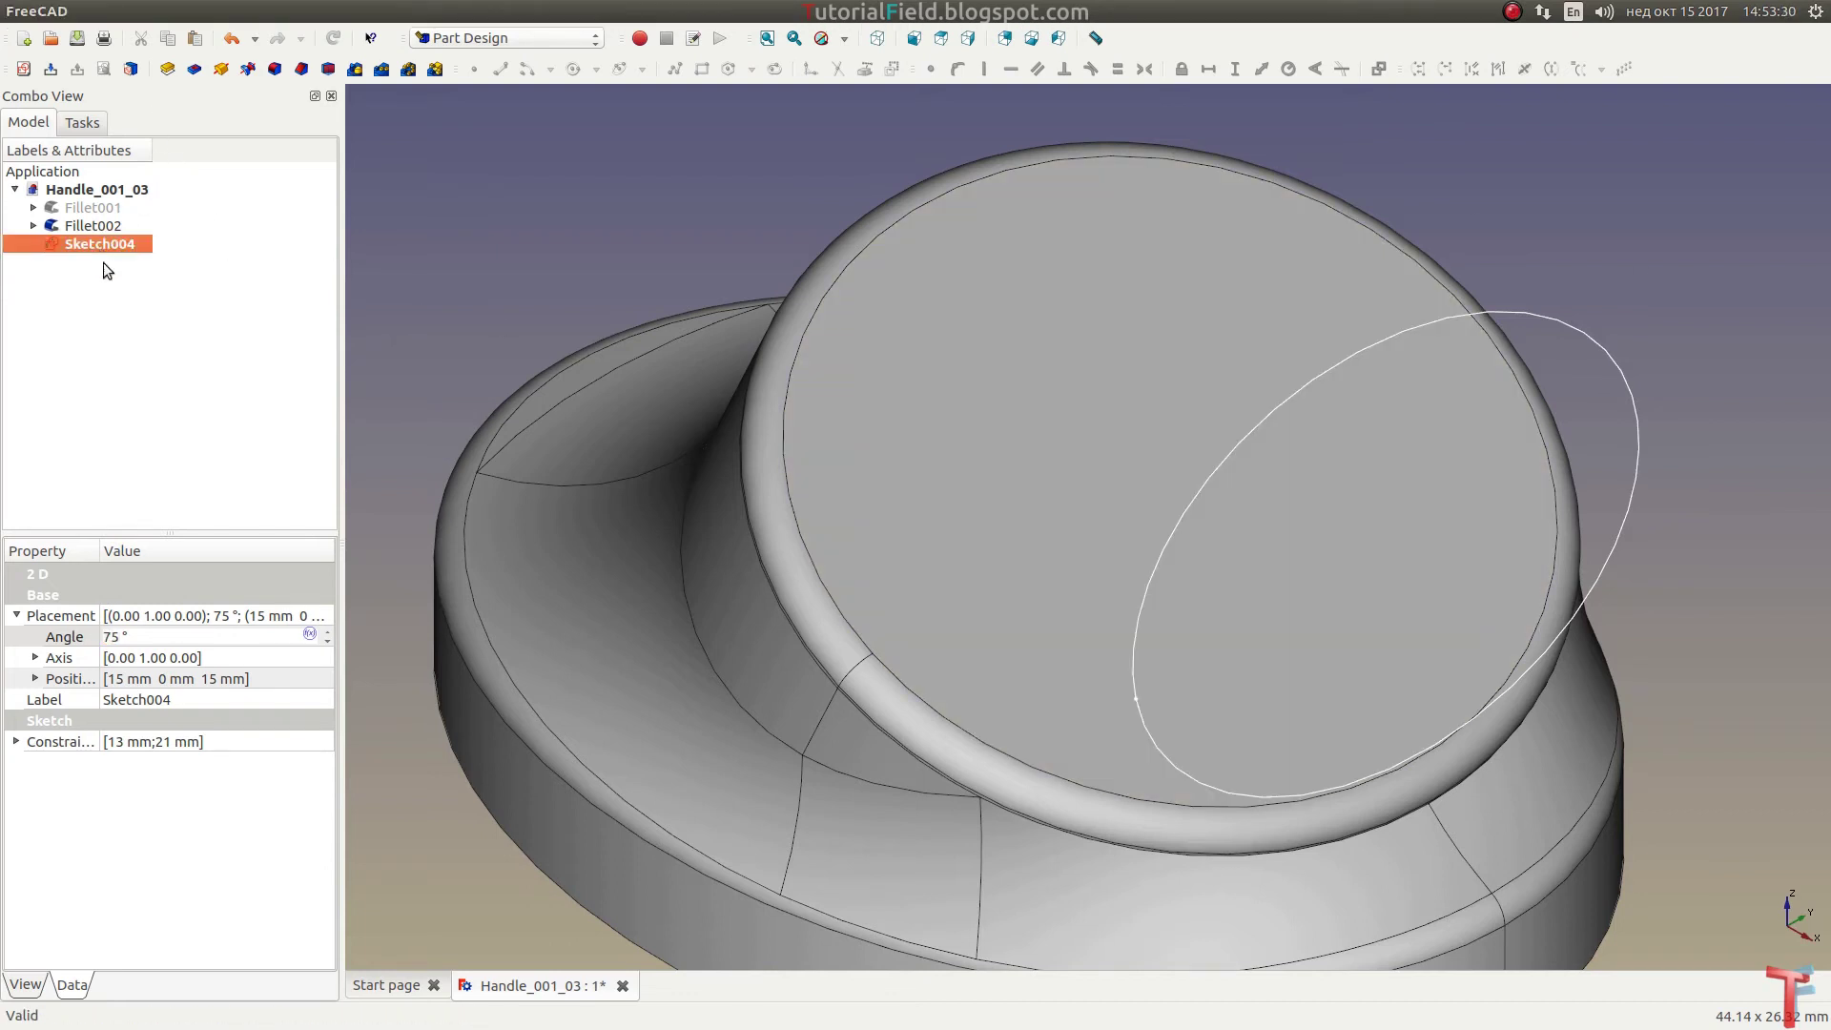
click(167, 68)
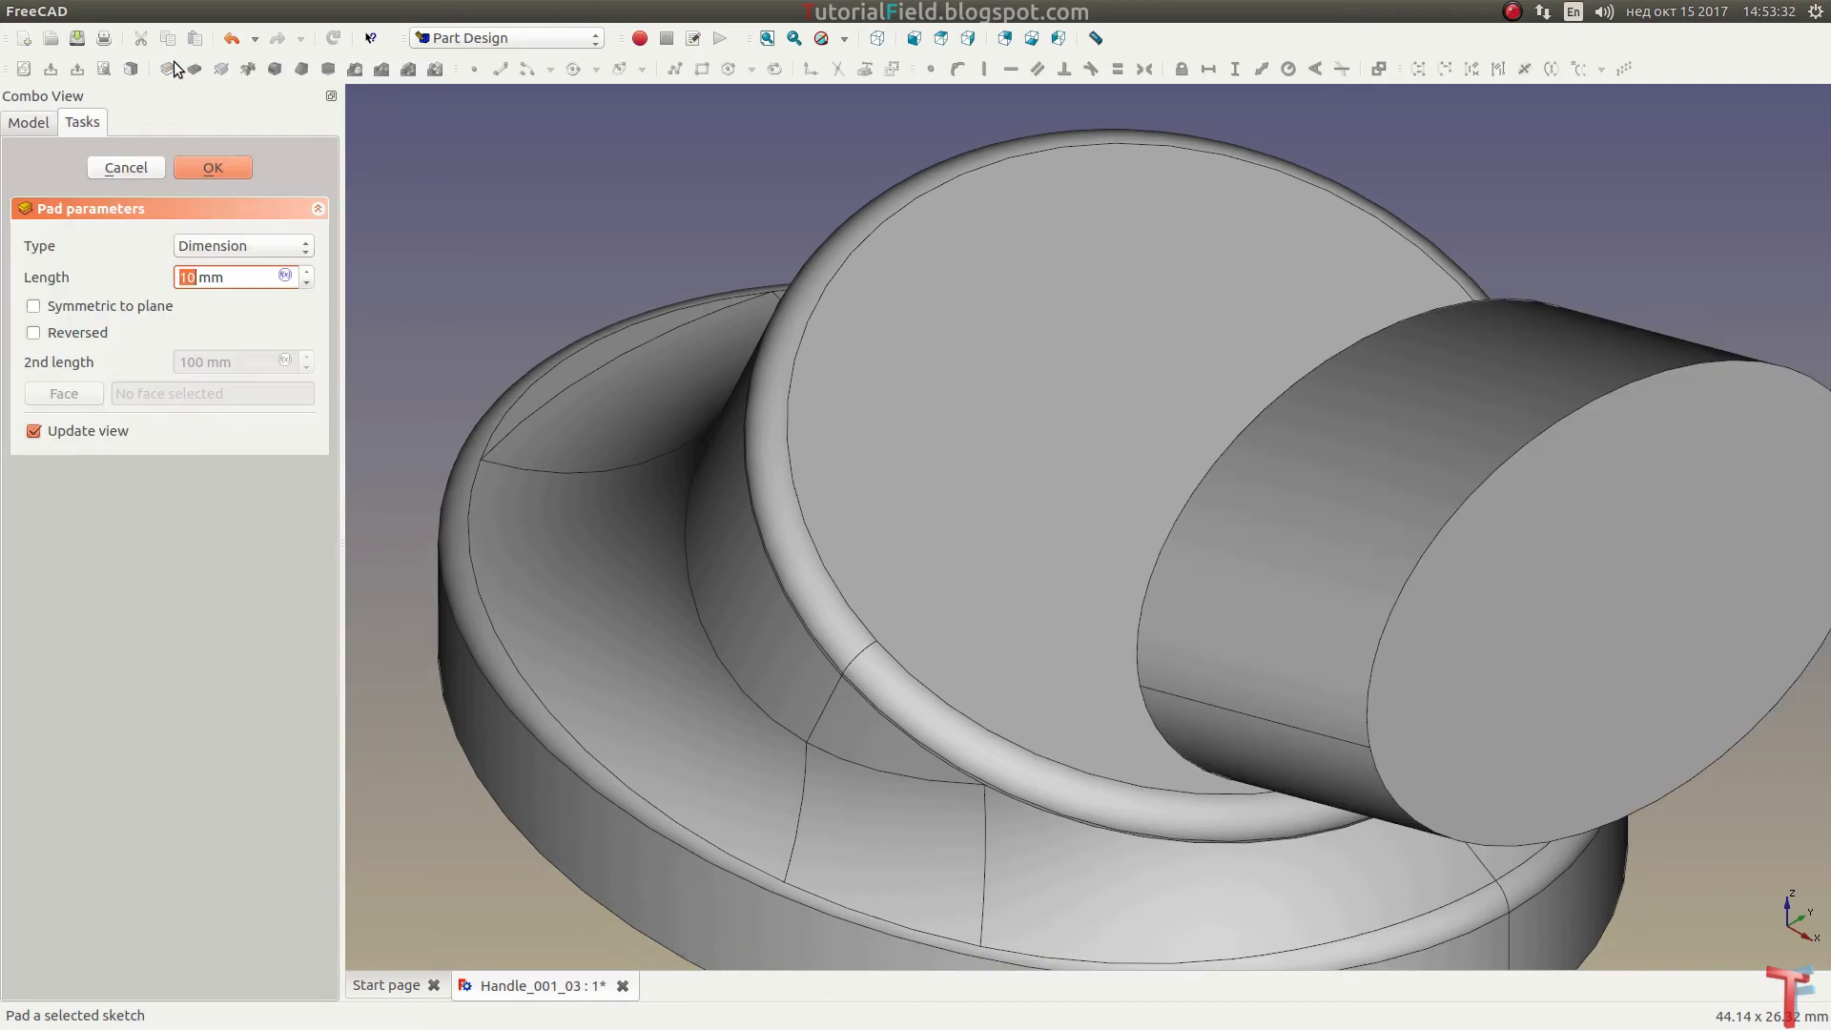
click(93, 334)
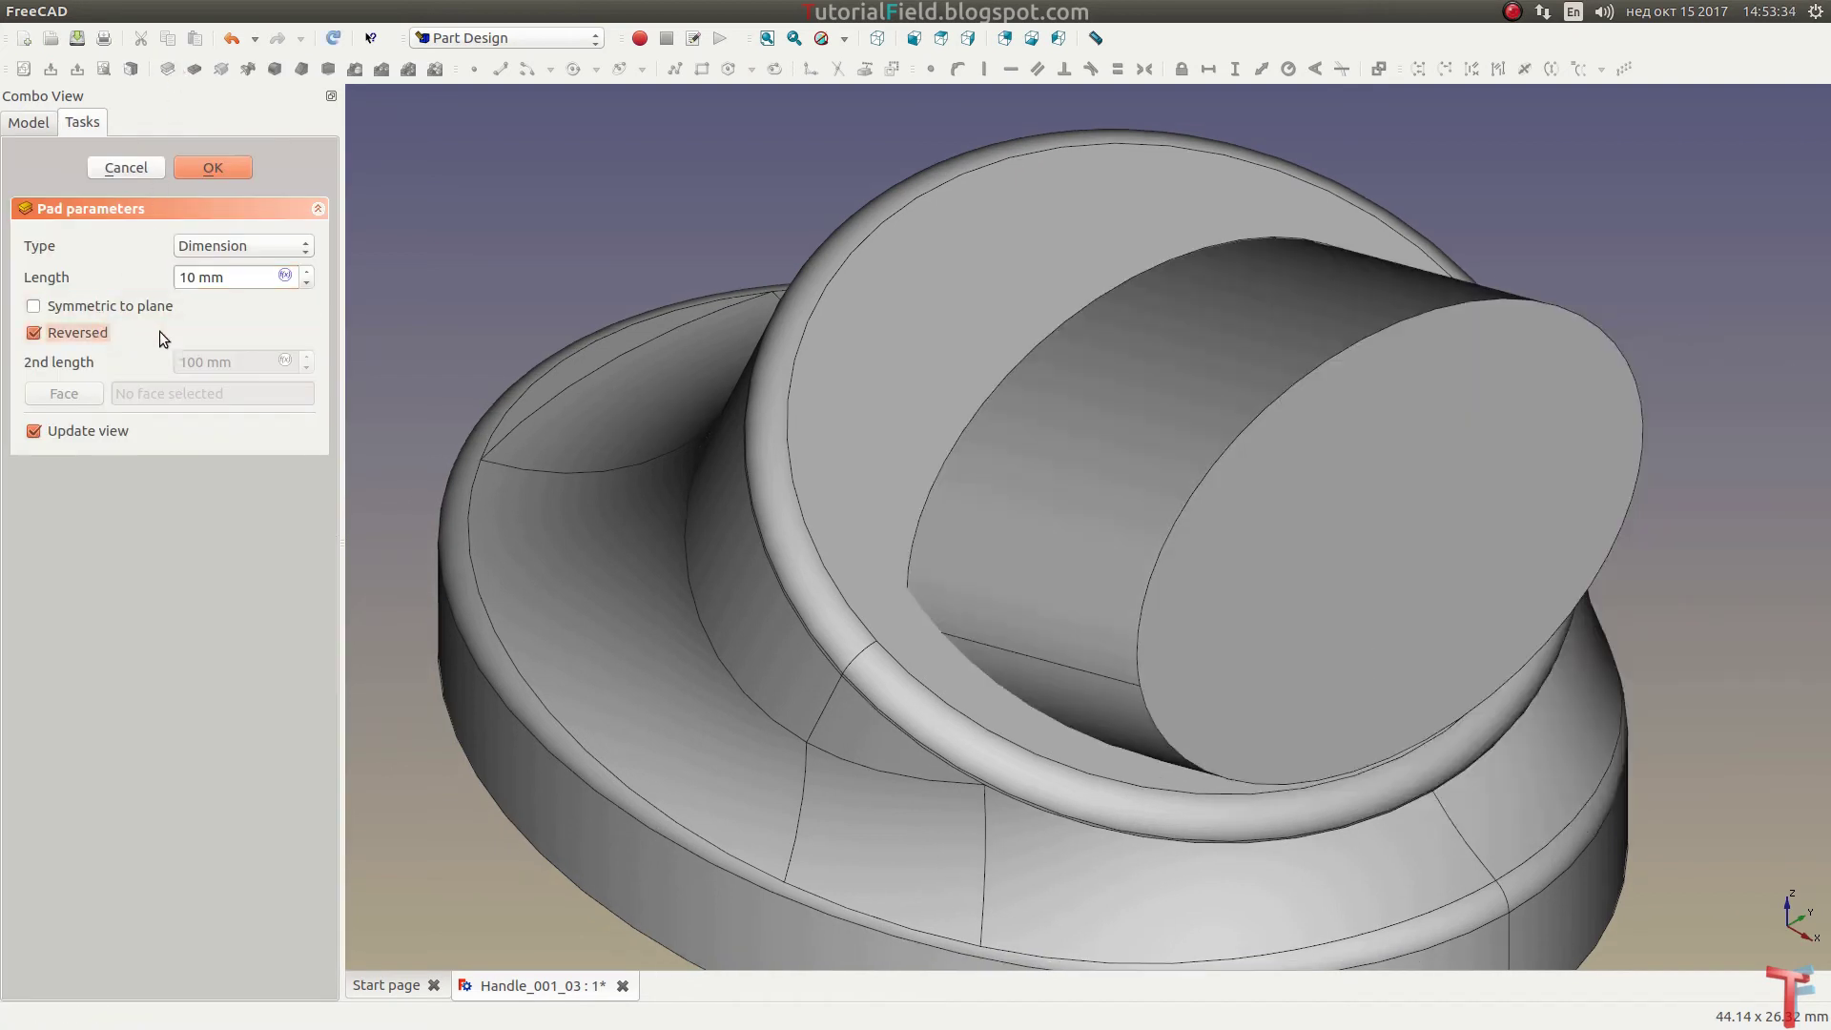
scroll(226, 277, up, 5)
scroll(226, 278, up, 5)
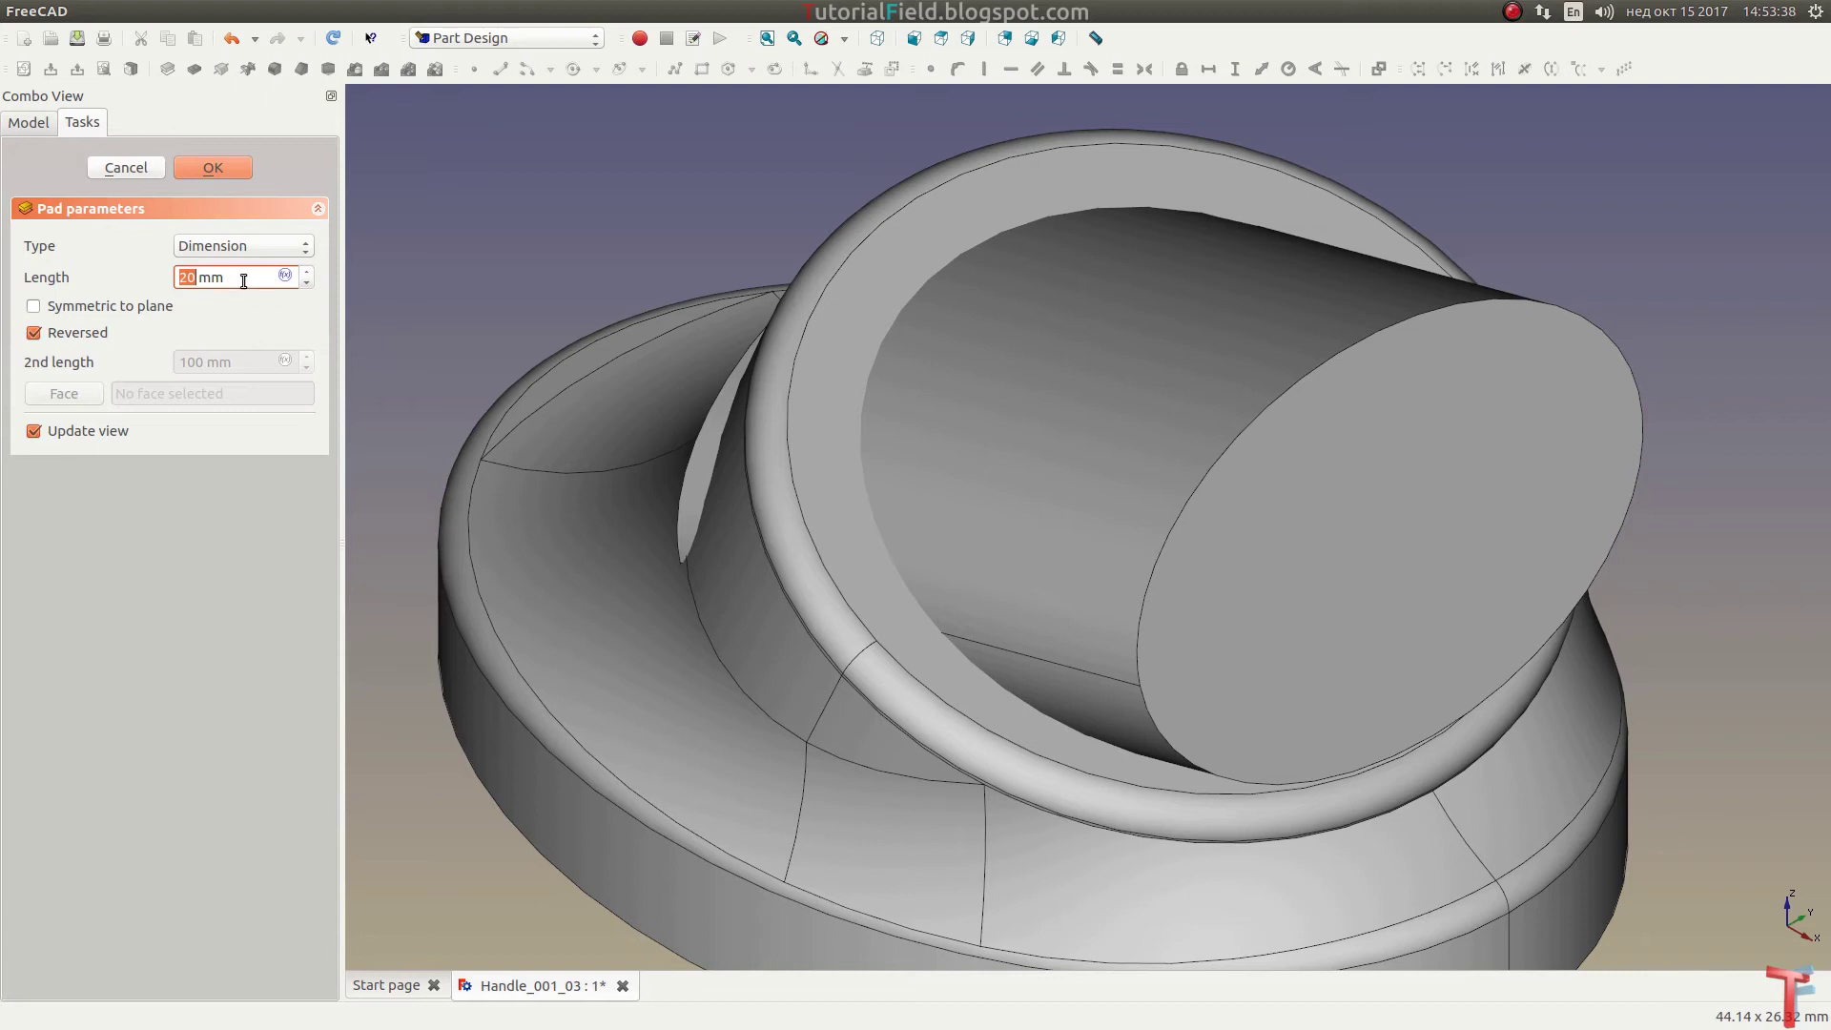
text(18)
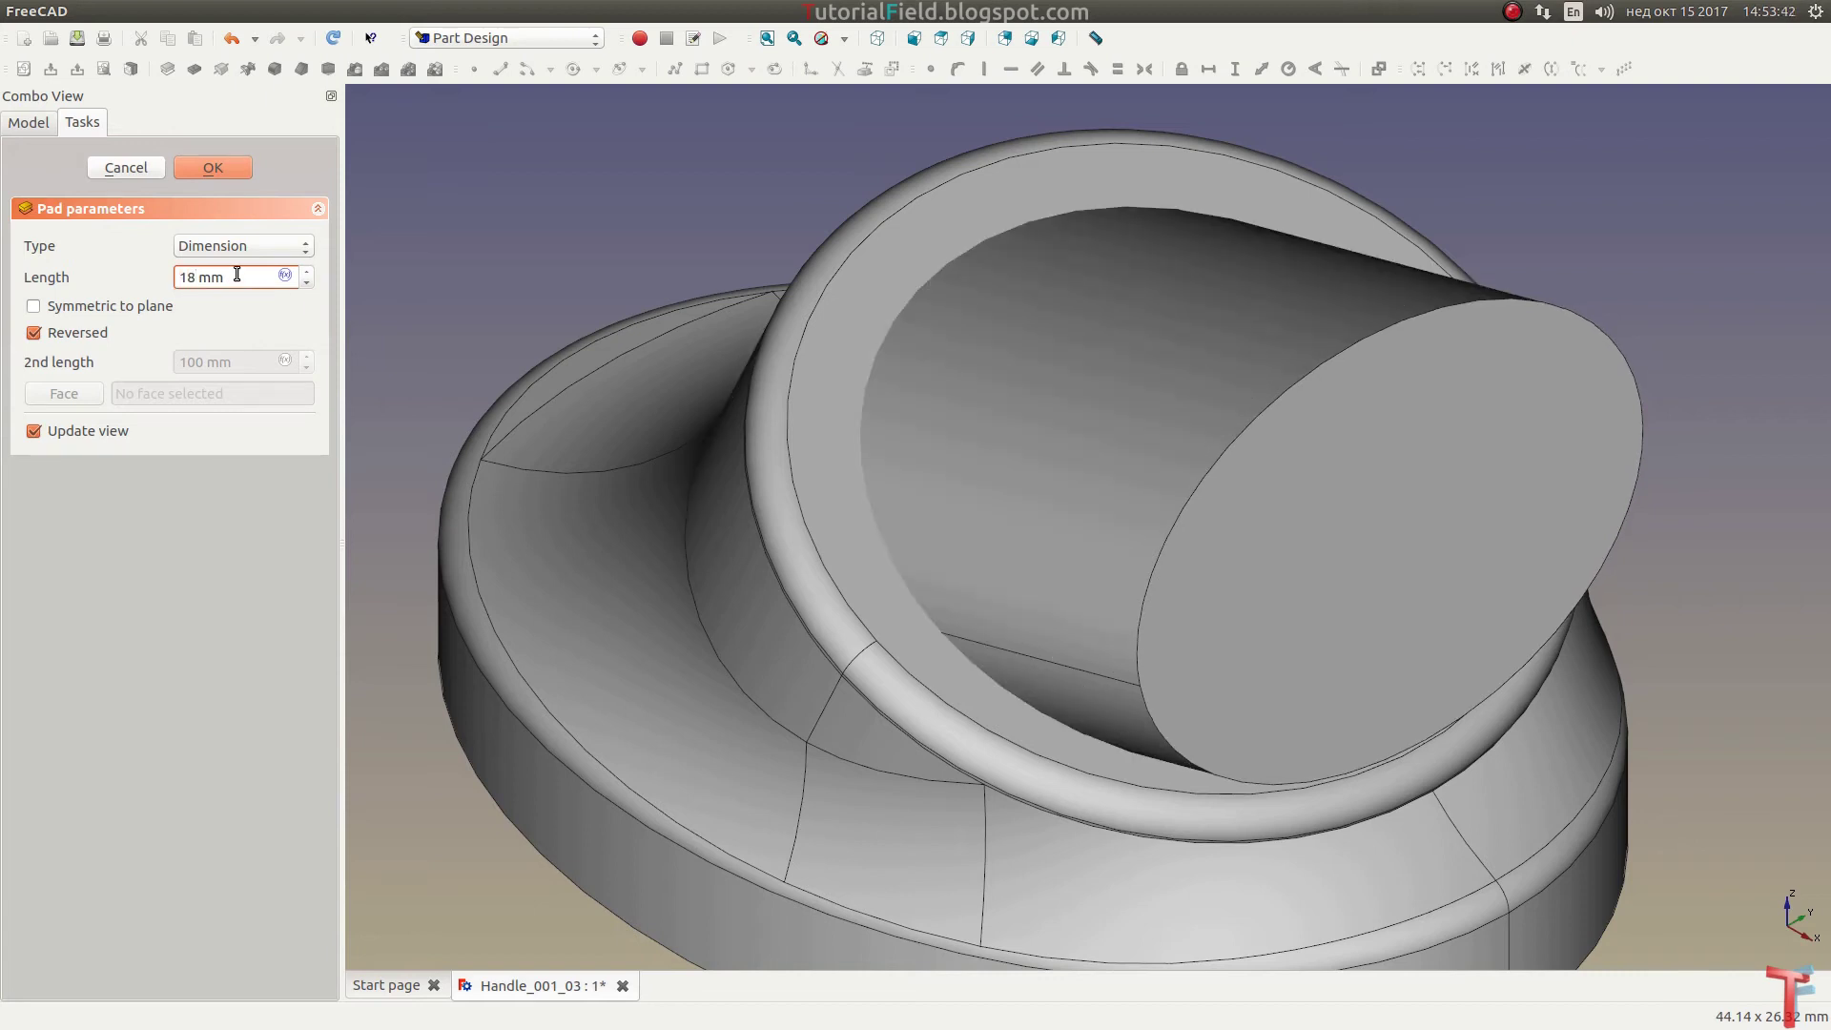
click(225, 170)
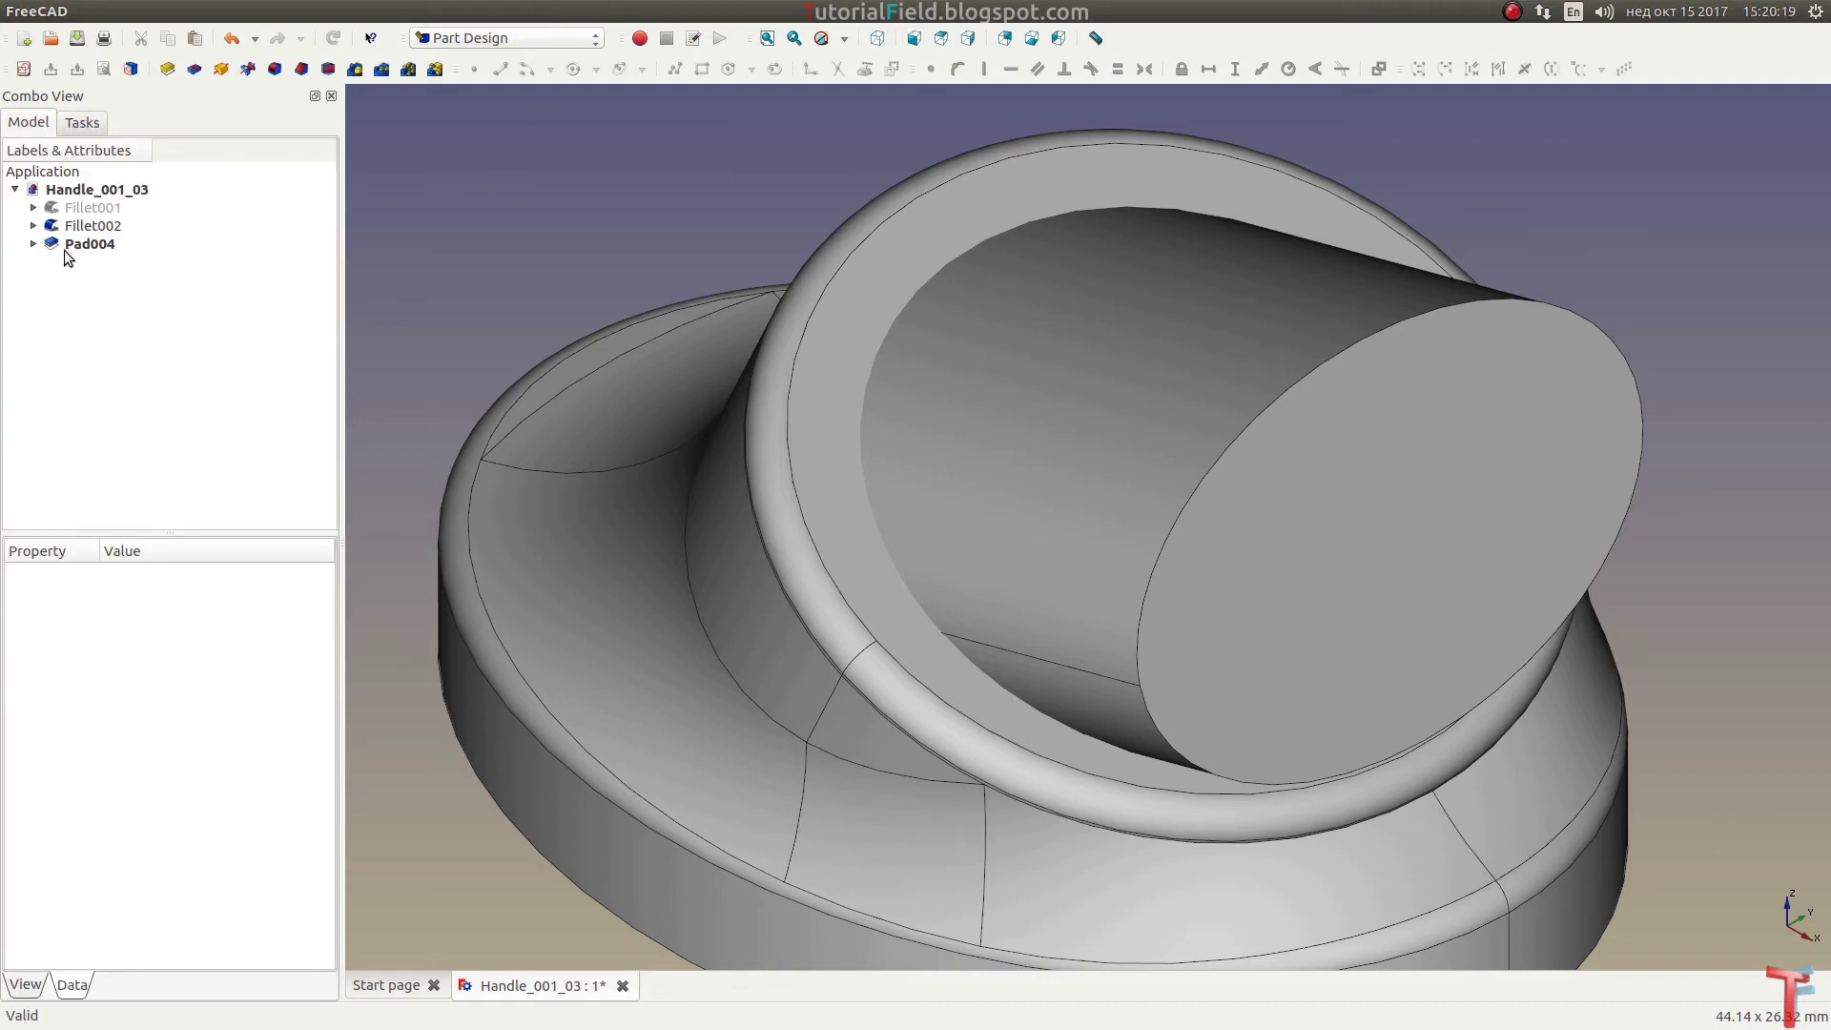
Step: Select Fillet002 and Pad004 and set up a Part workbench Boolean operation
click(95, 229)
ctrl+click(95, 245)
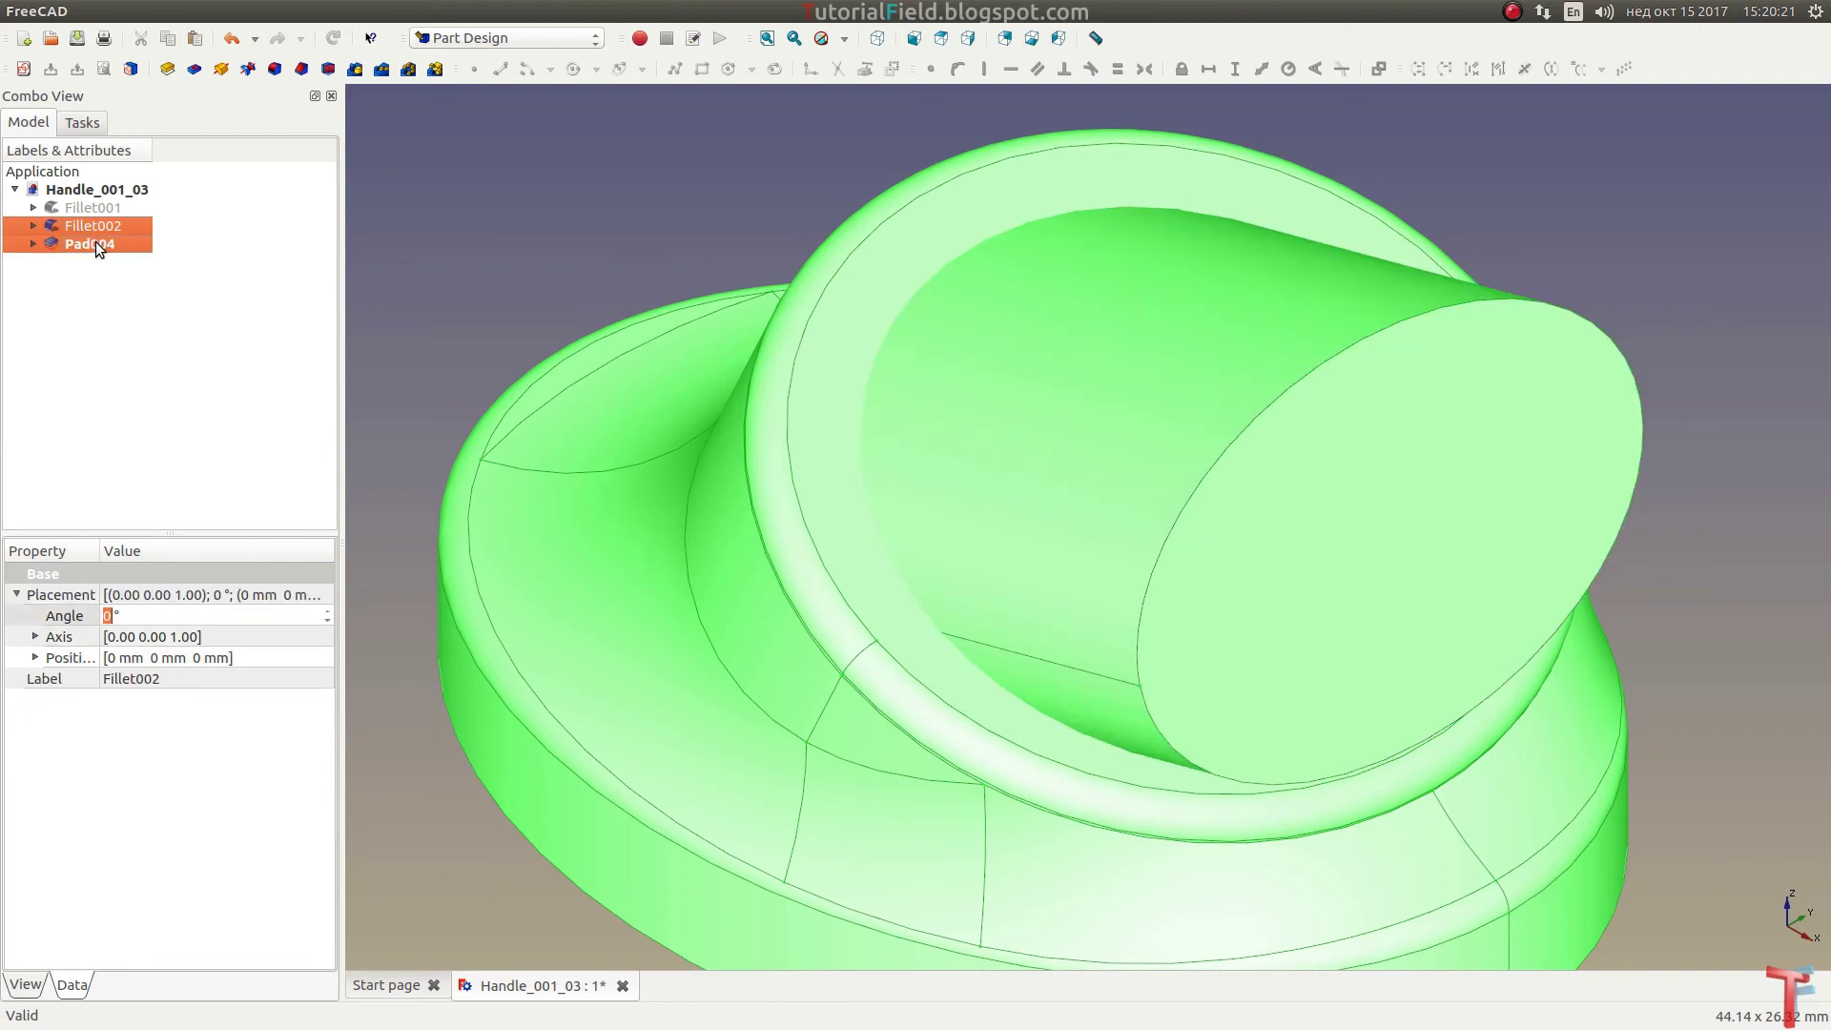
click(502, 38)
click(477, 276)
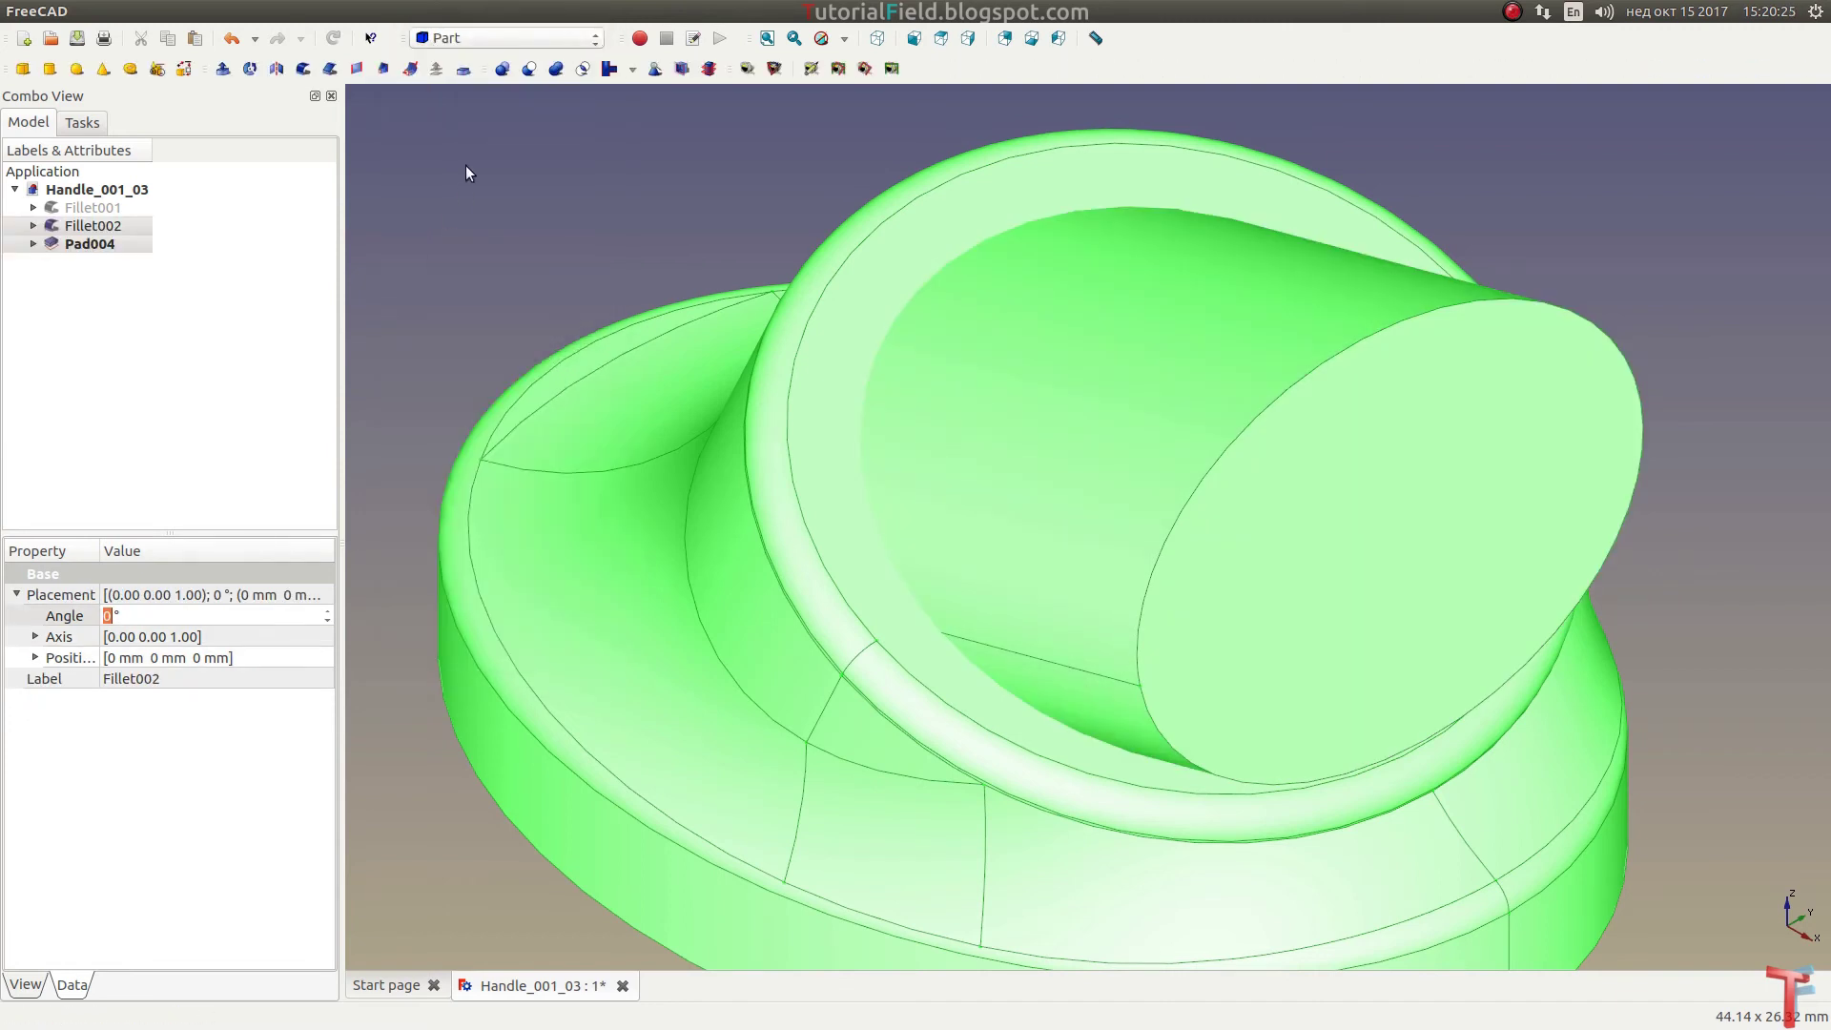
click(494, 71)
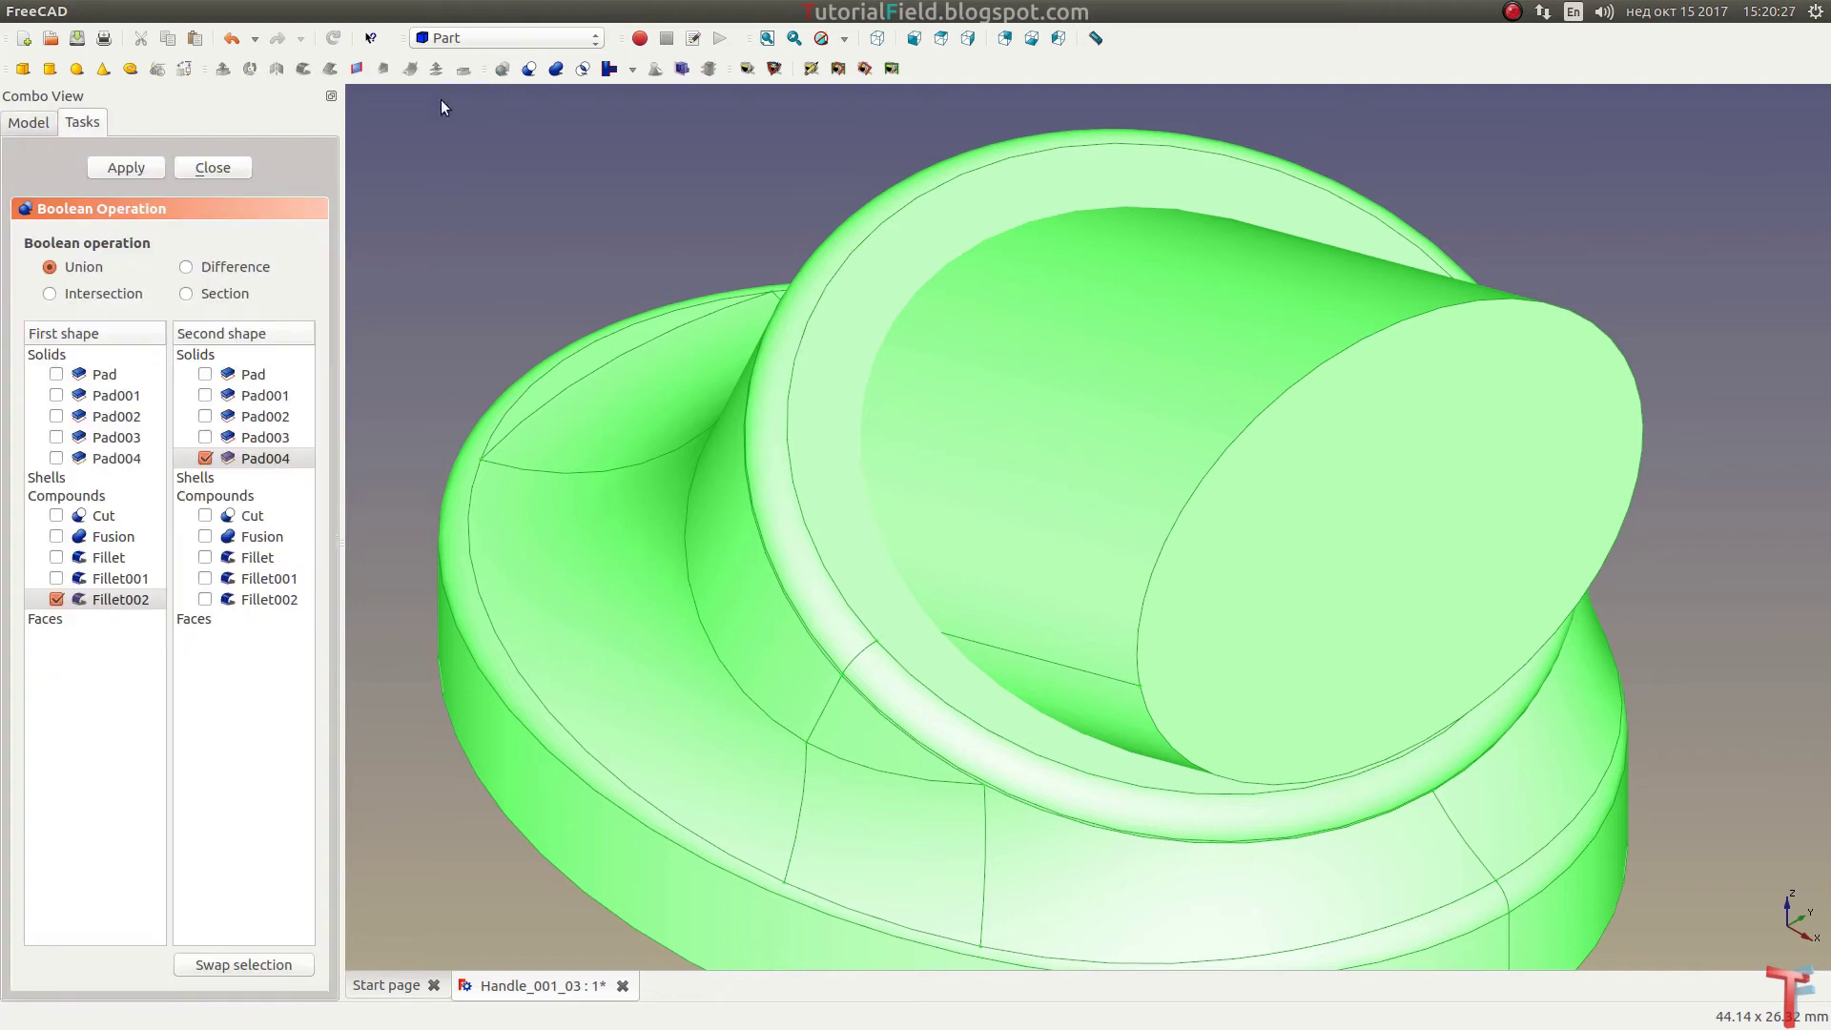
Step: Apply a Union of Fillet002 and Pad004 to form Fusion001, then clear the selection
click(120, 170)
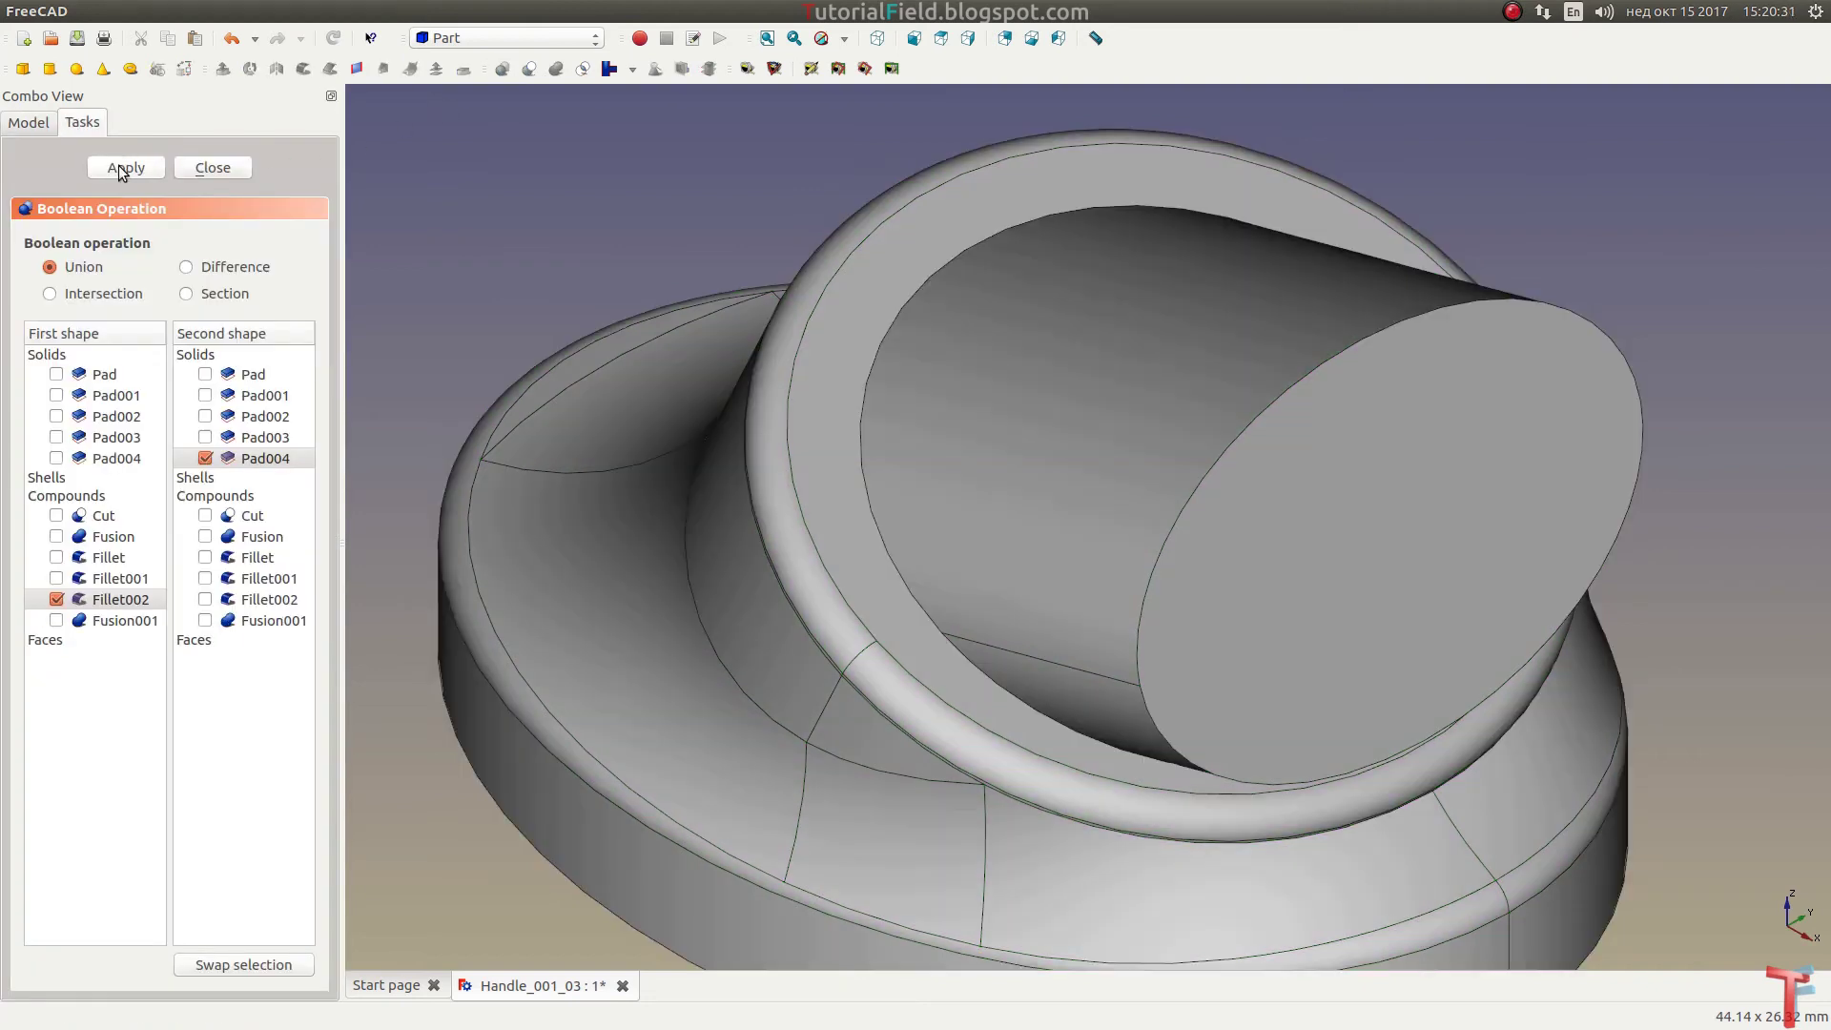
click(190, 168)
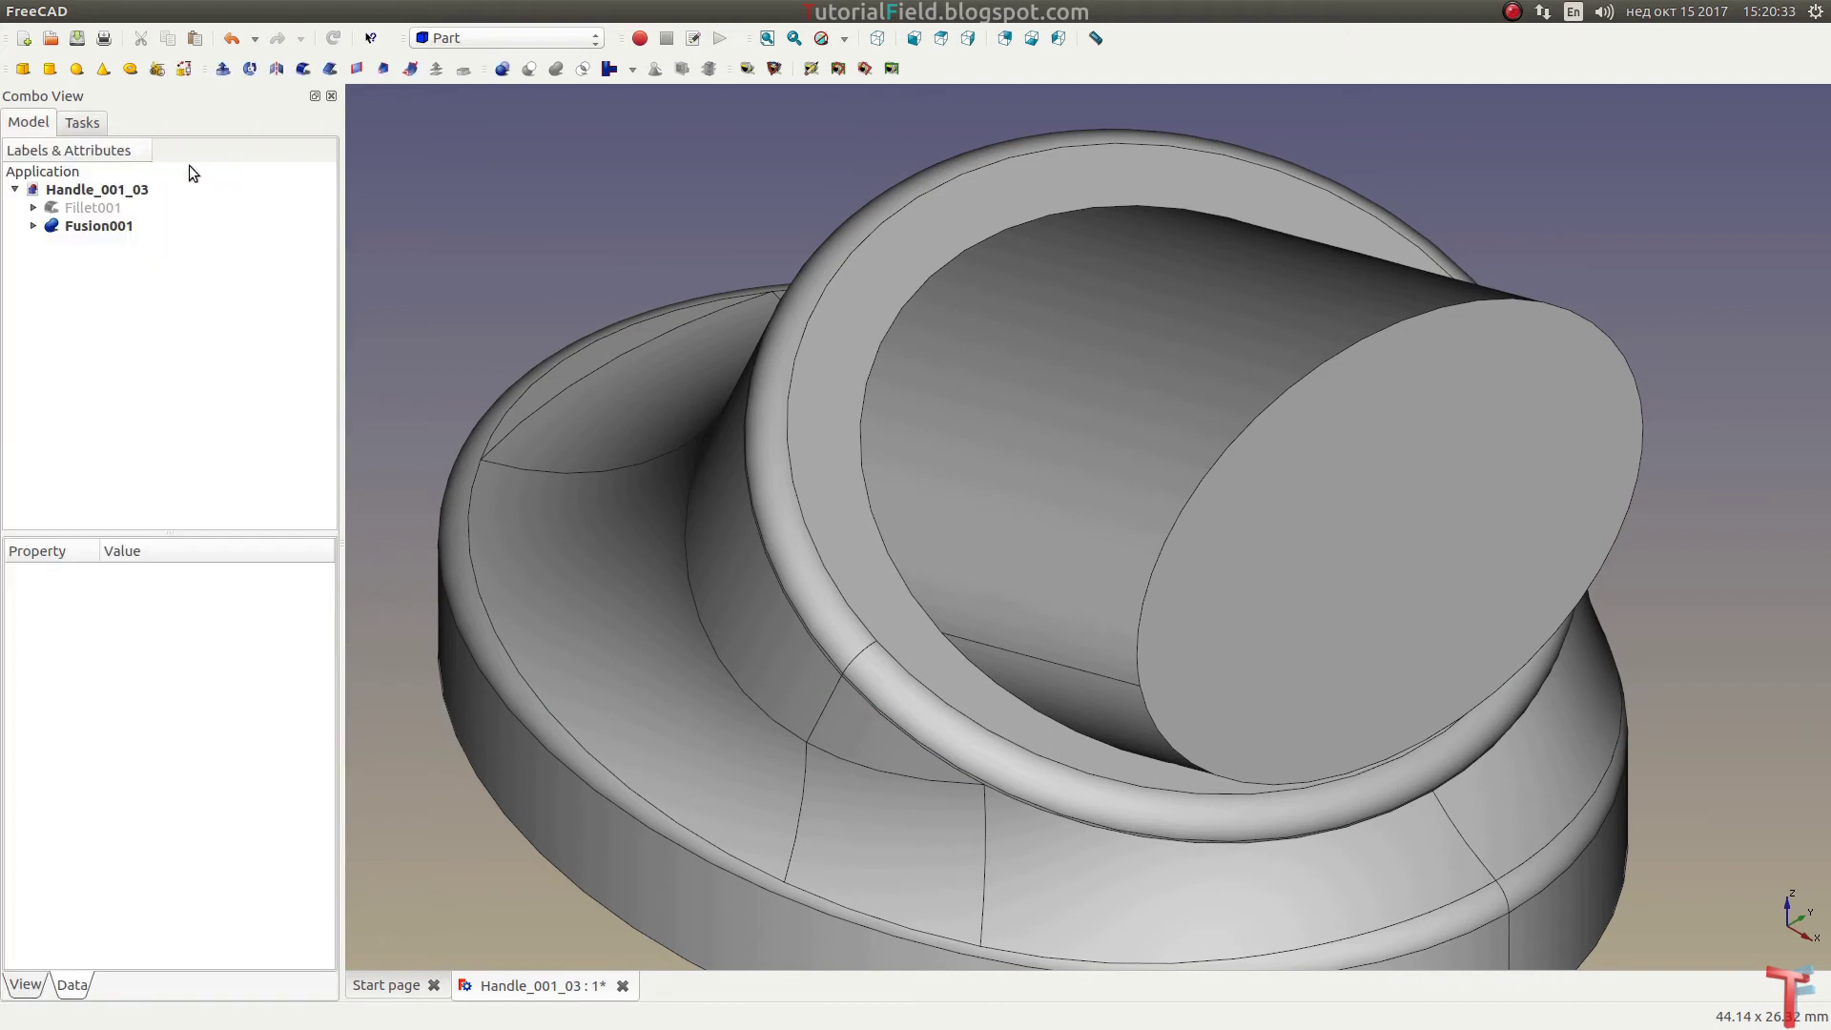
click(115, 226)
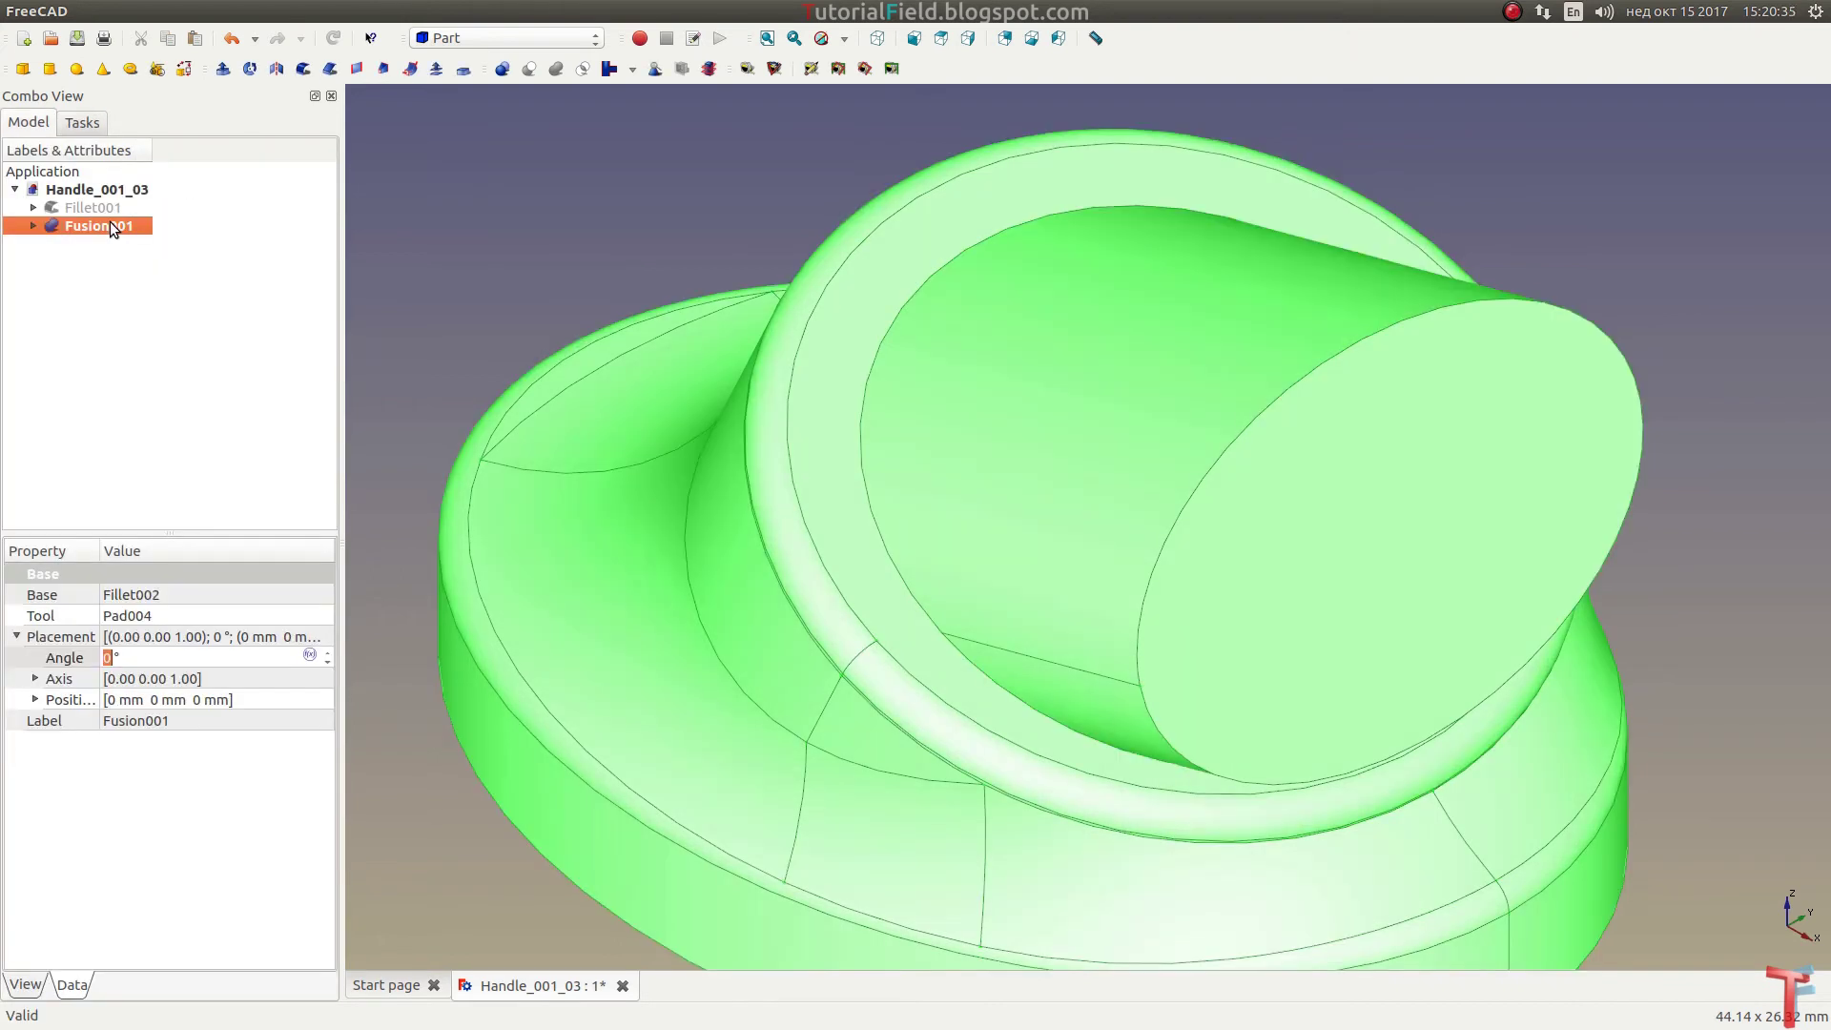
click(490, 203)
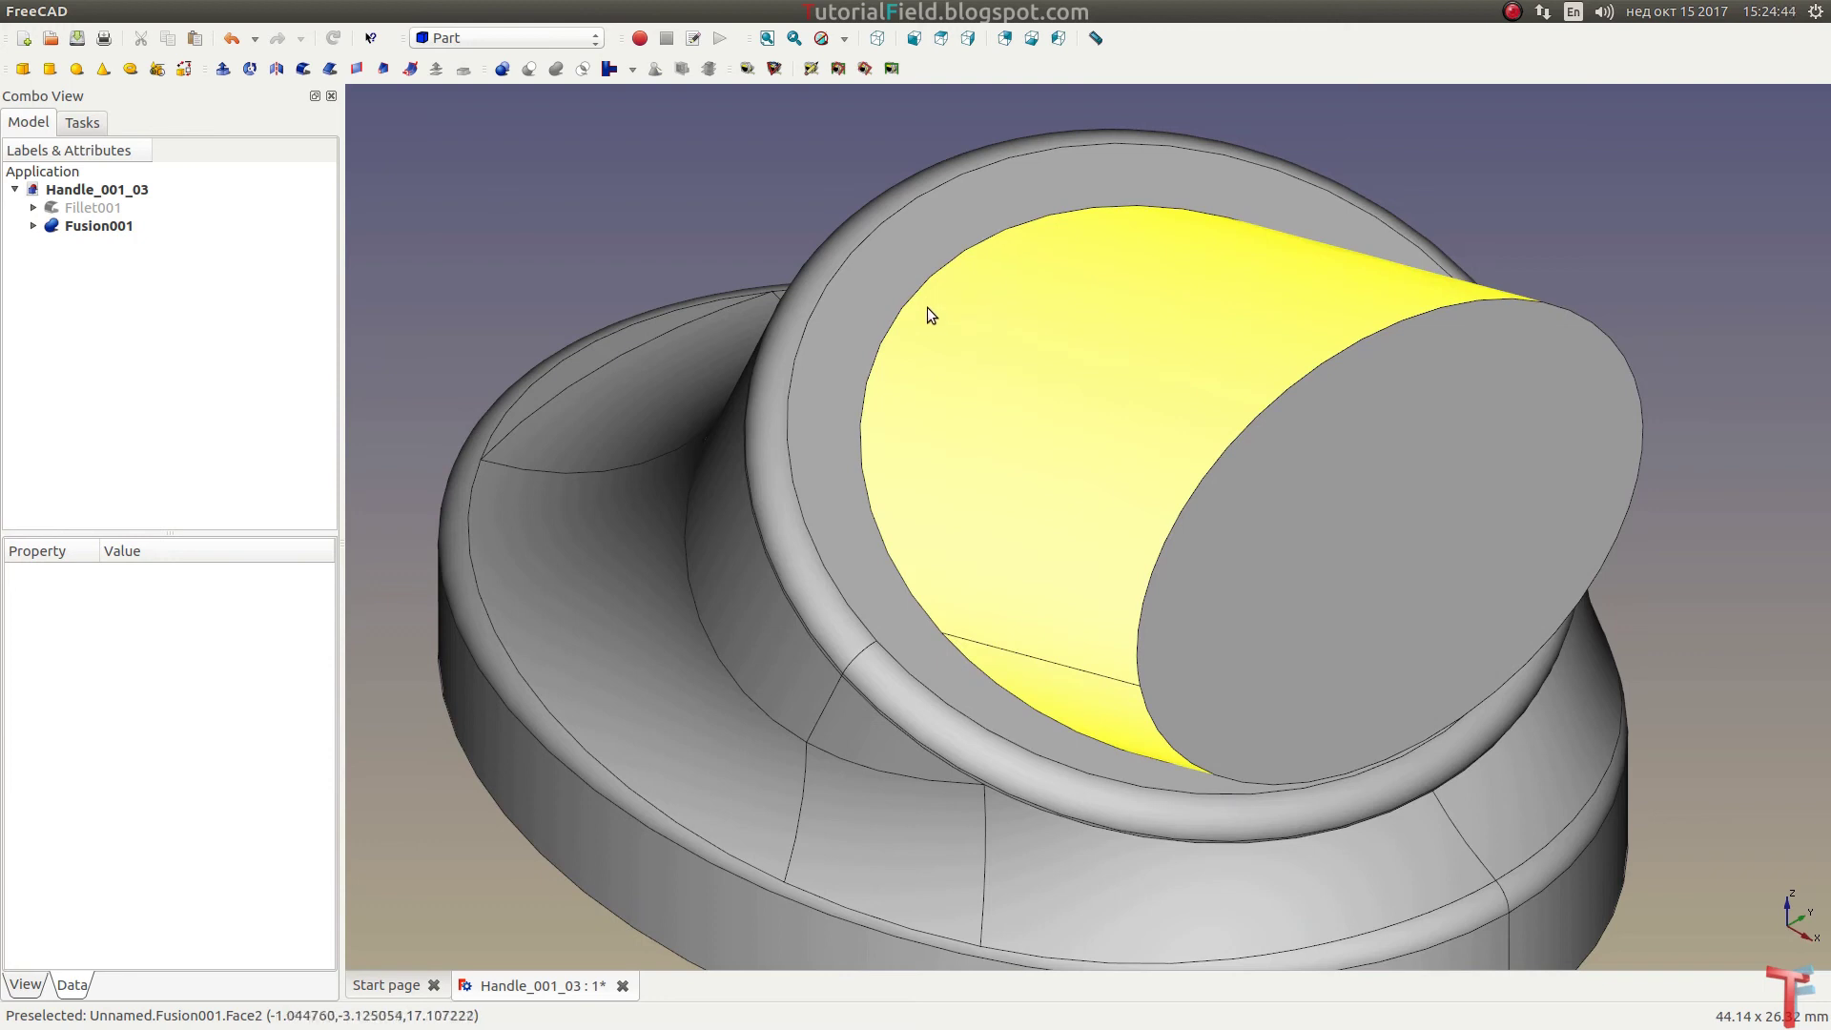
Step: Fillet the pad-to-rim join edge (Edge3) with a 4 mm radius
click(886, 332)
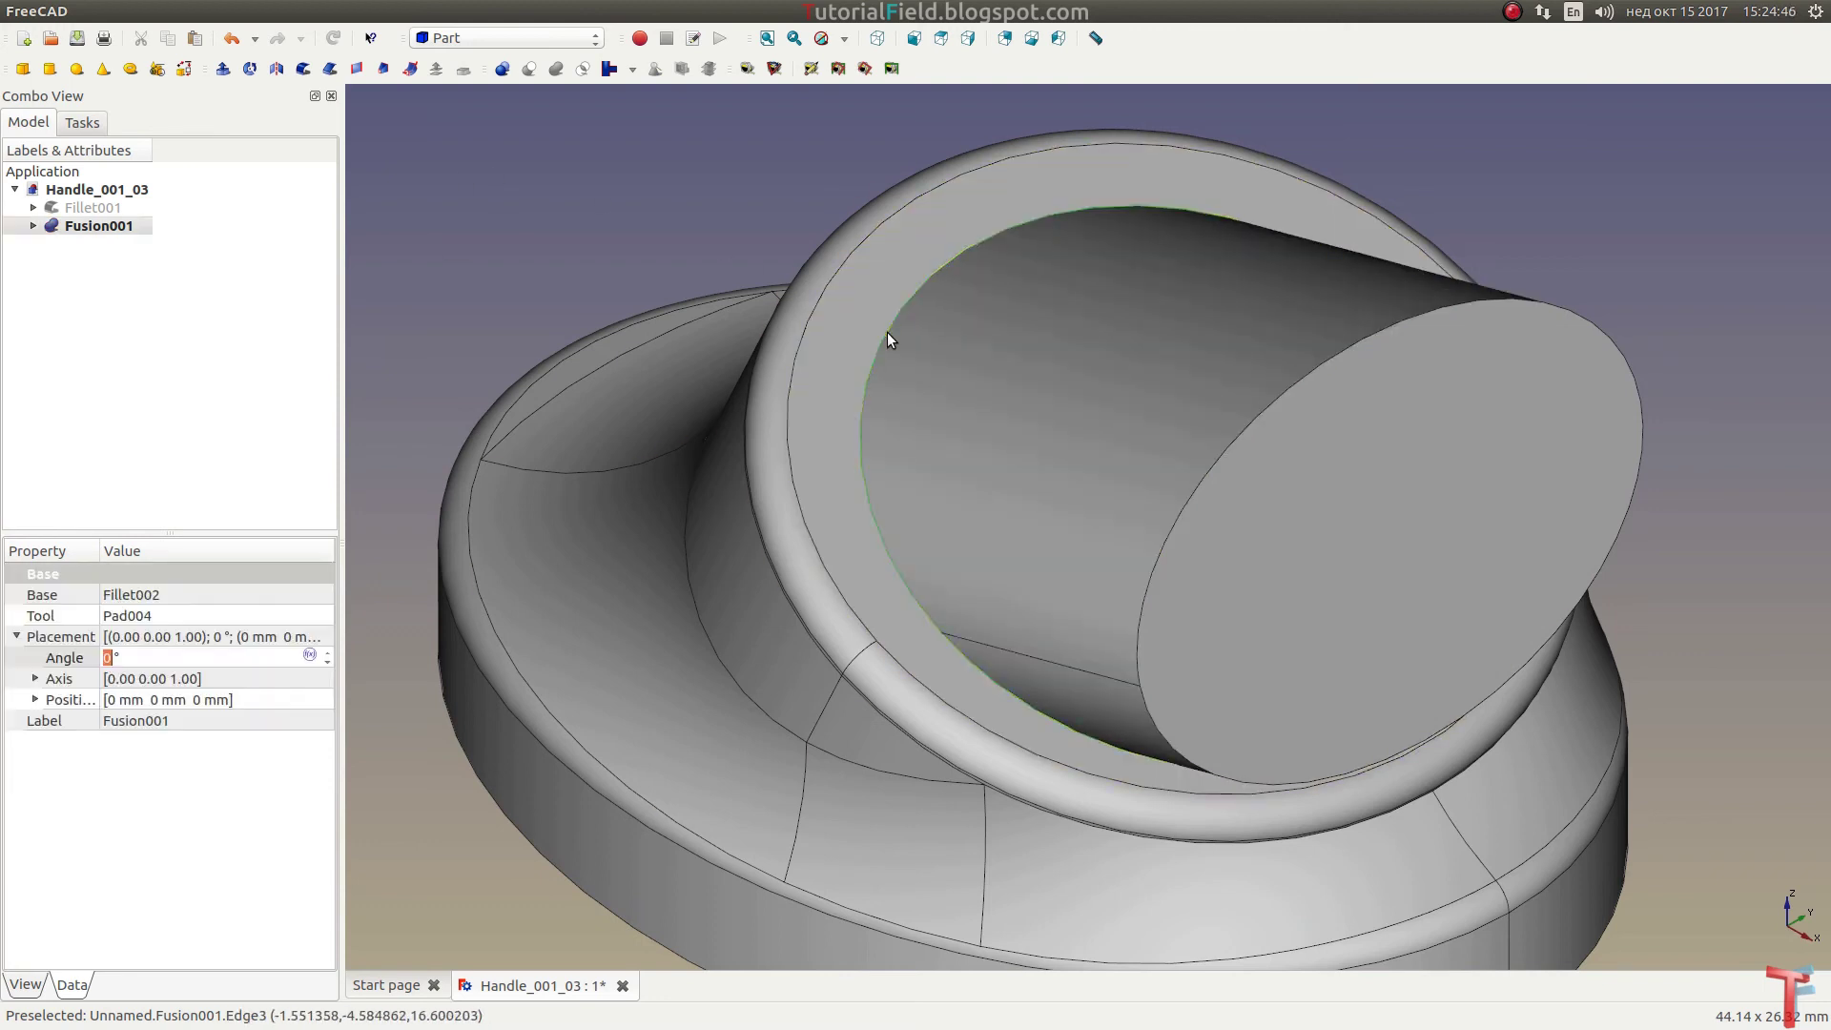
click(304, 67)
click(217, 501)
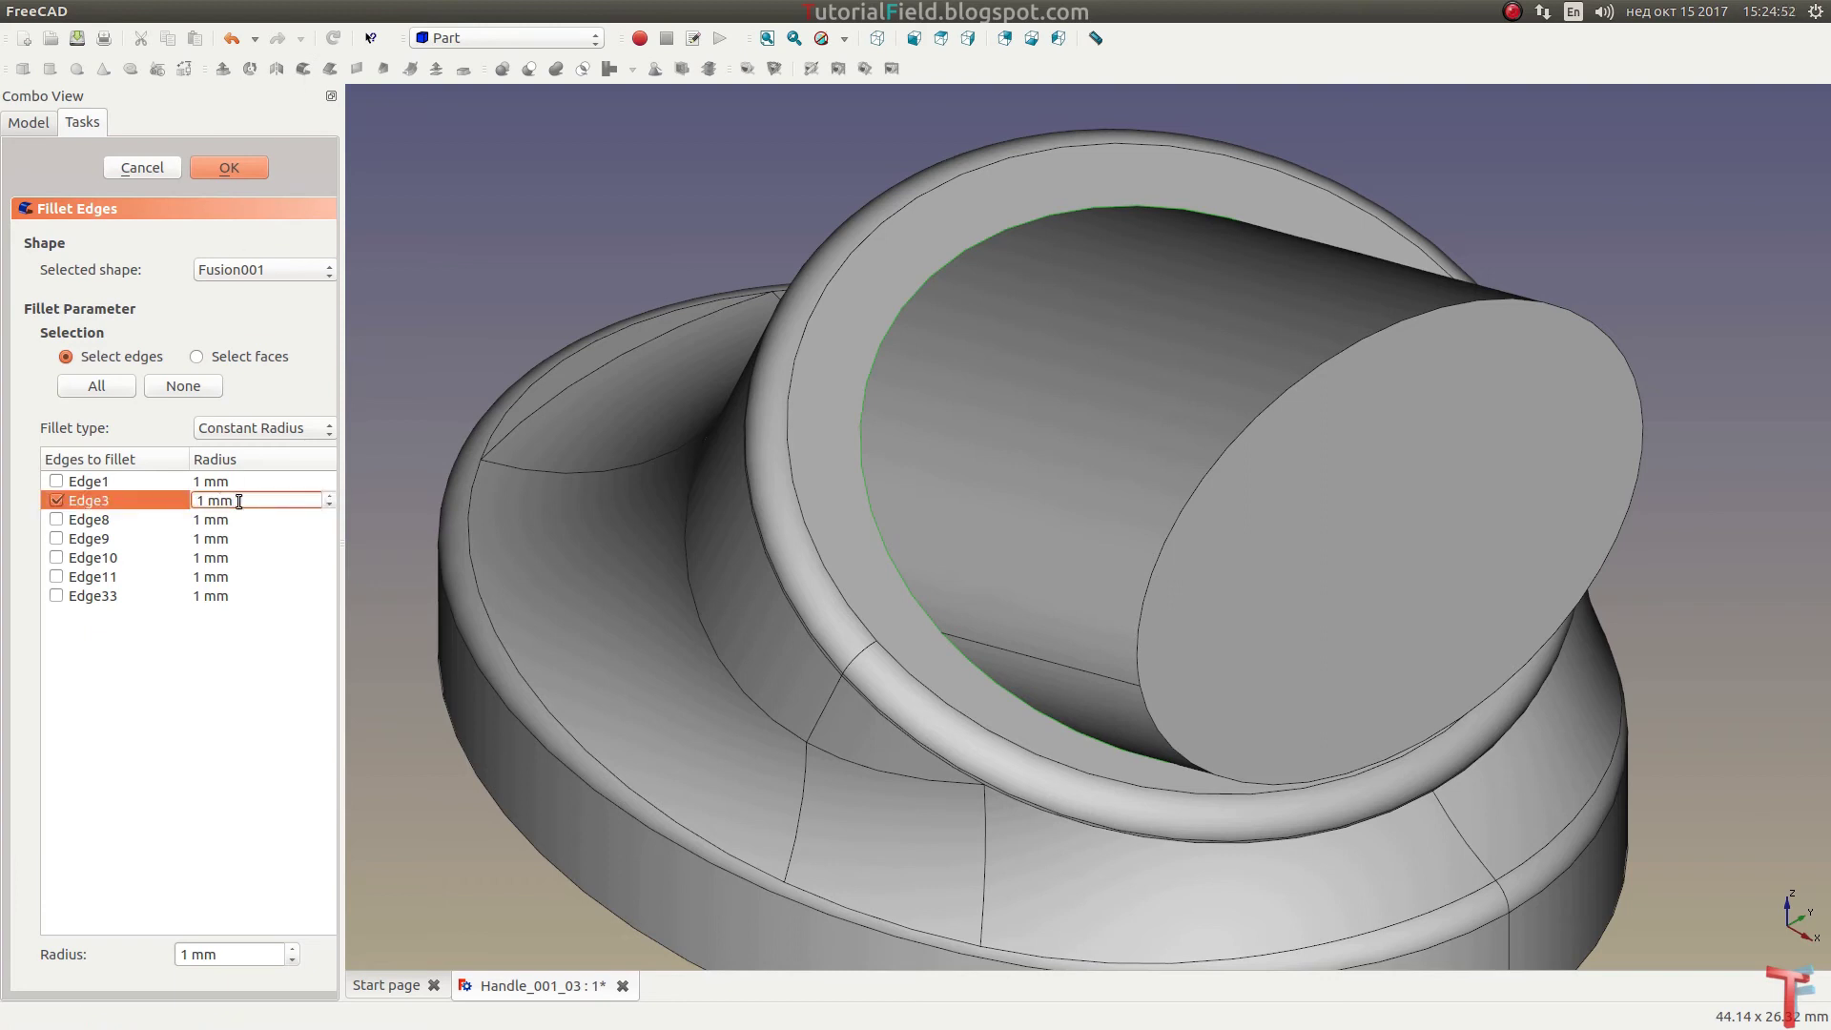
text(4)
key(Return)
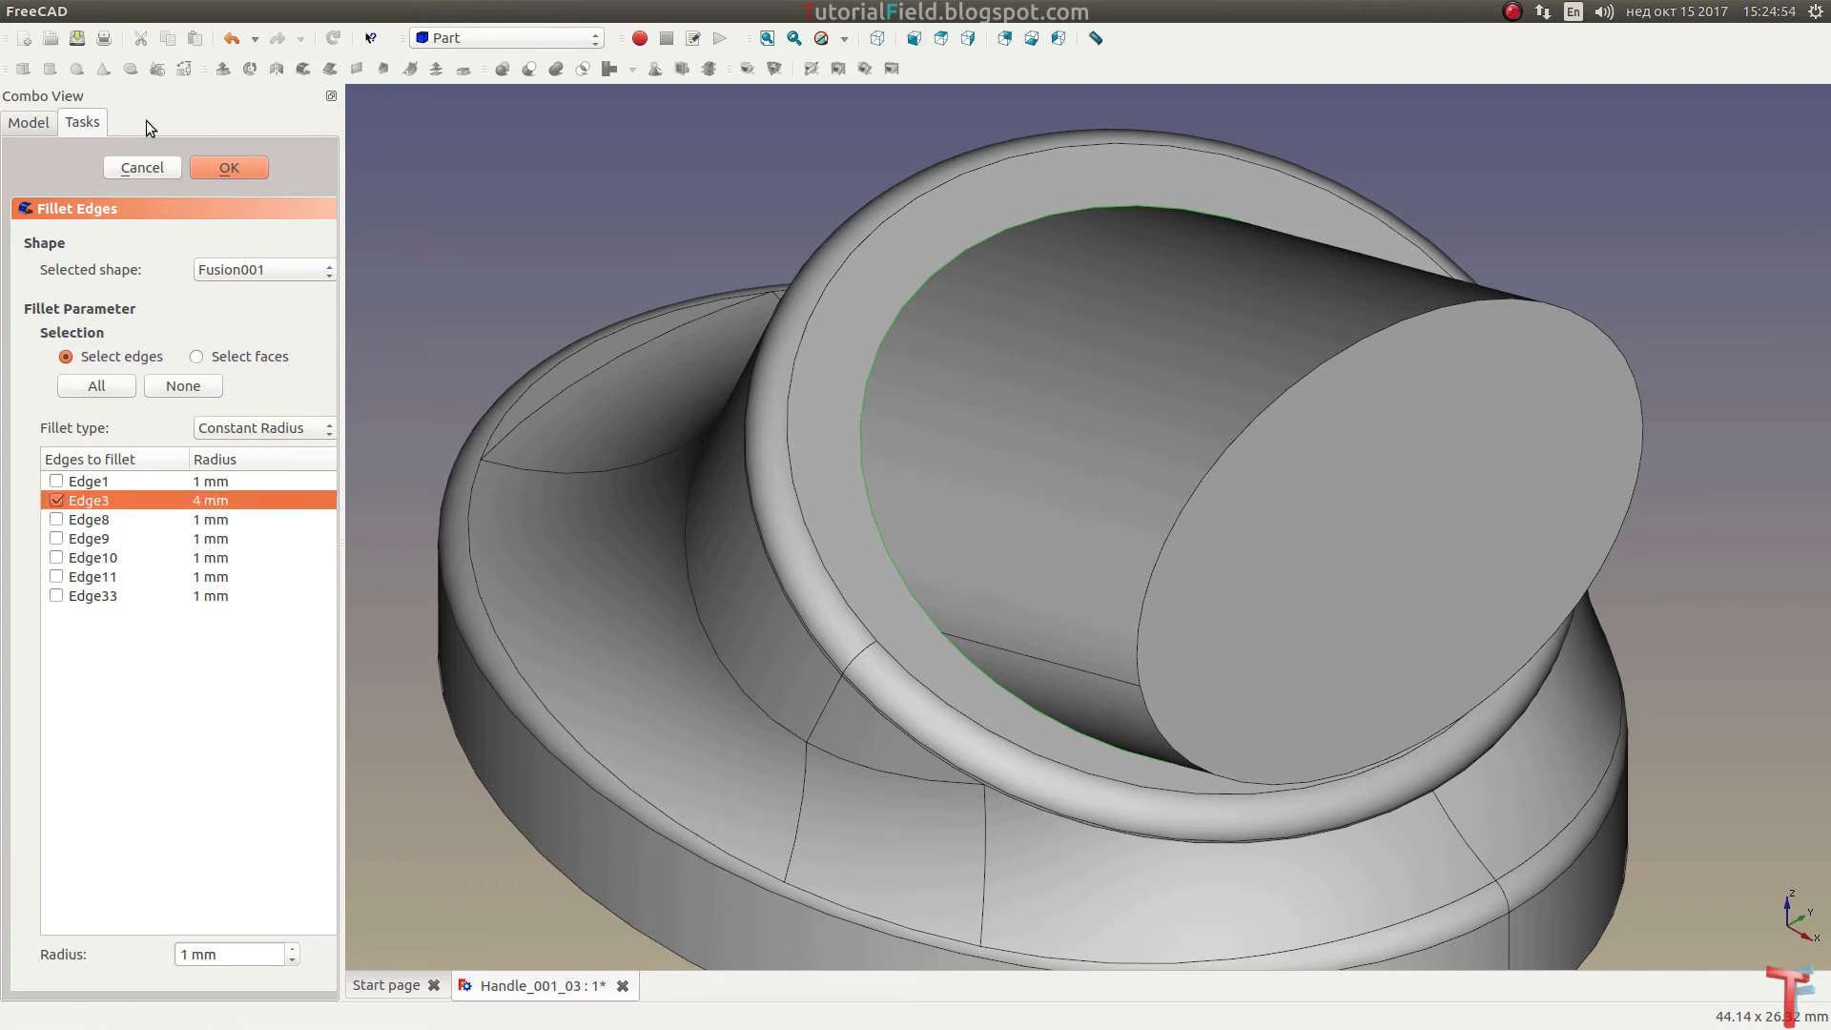
click(215, 168)
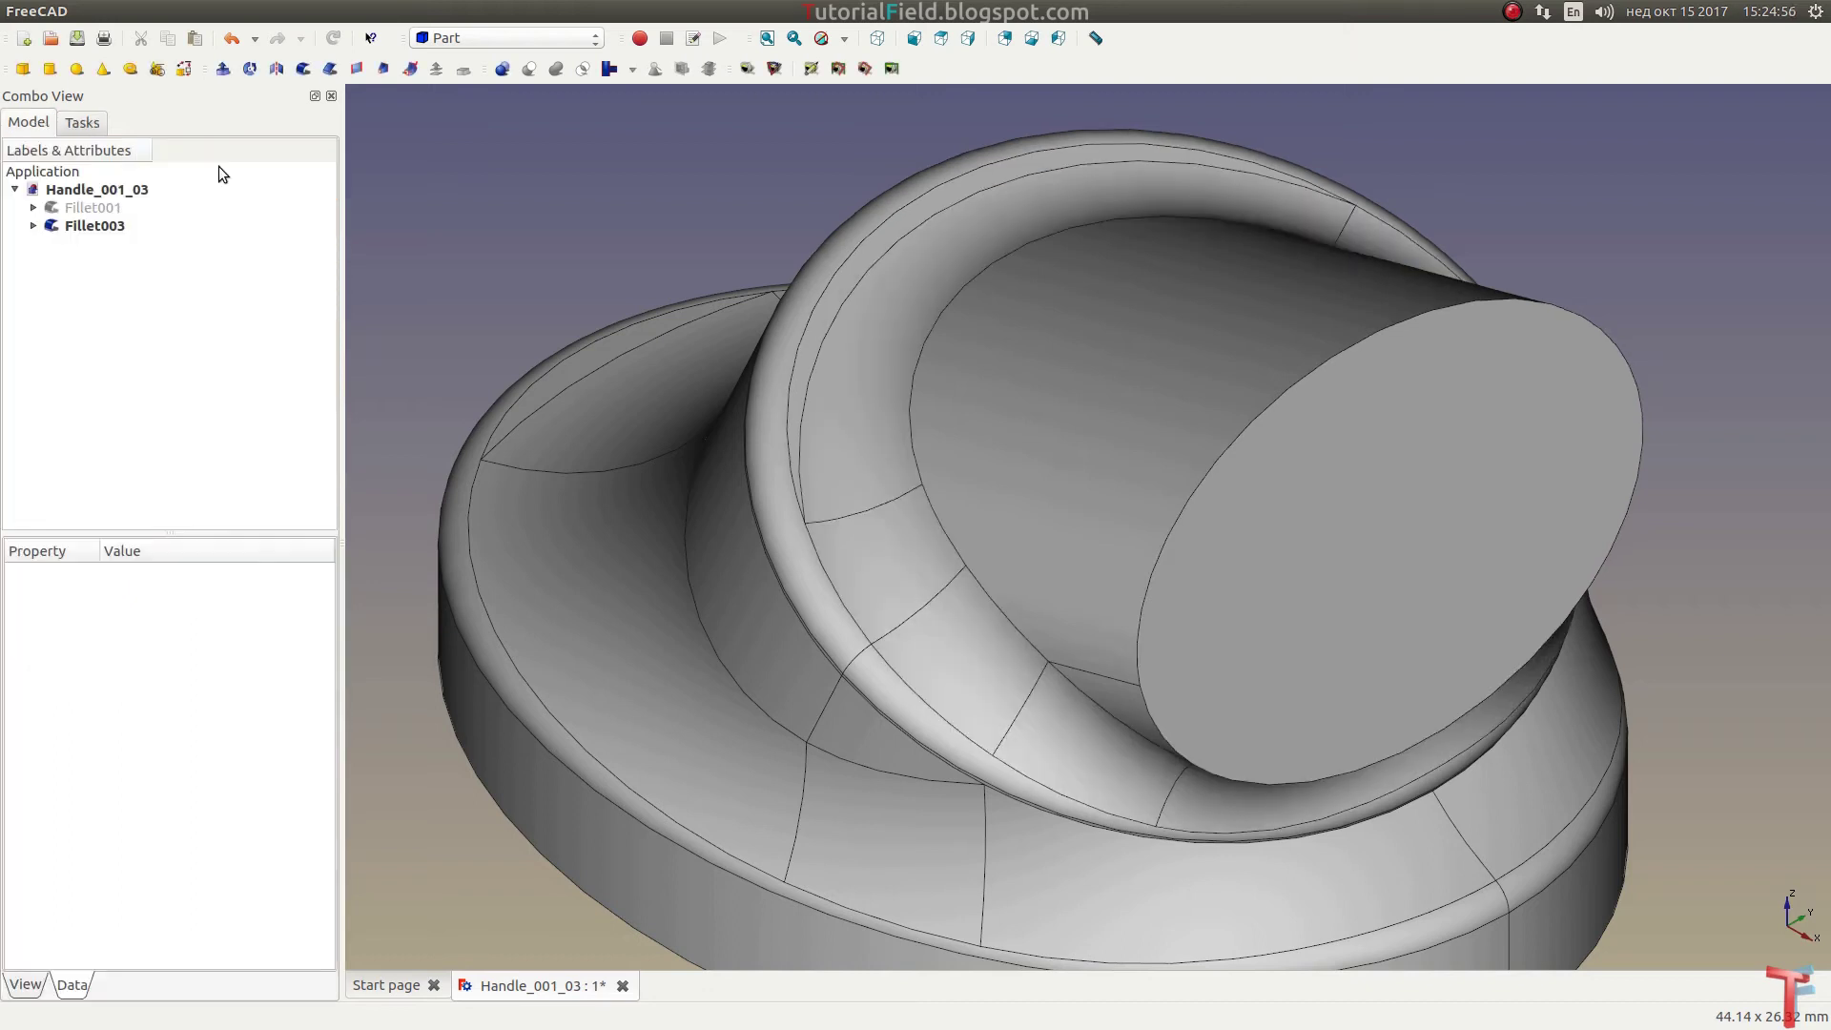
Step: Start a new Part Design sketch on the pad's flat end face
click(1406, 482)
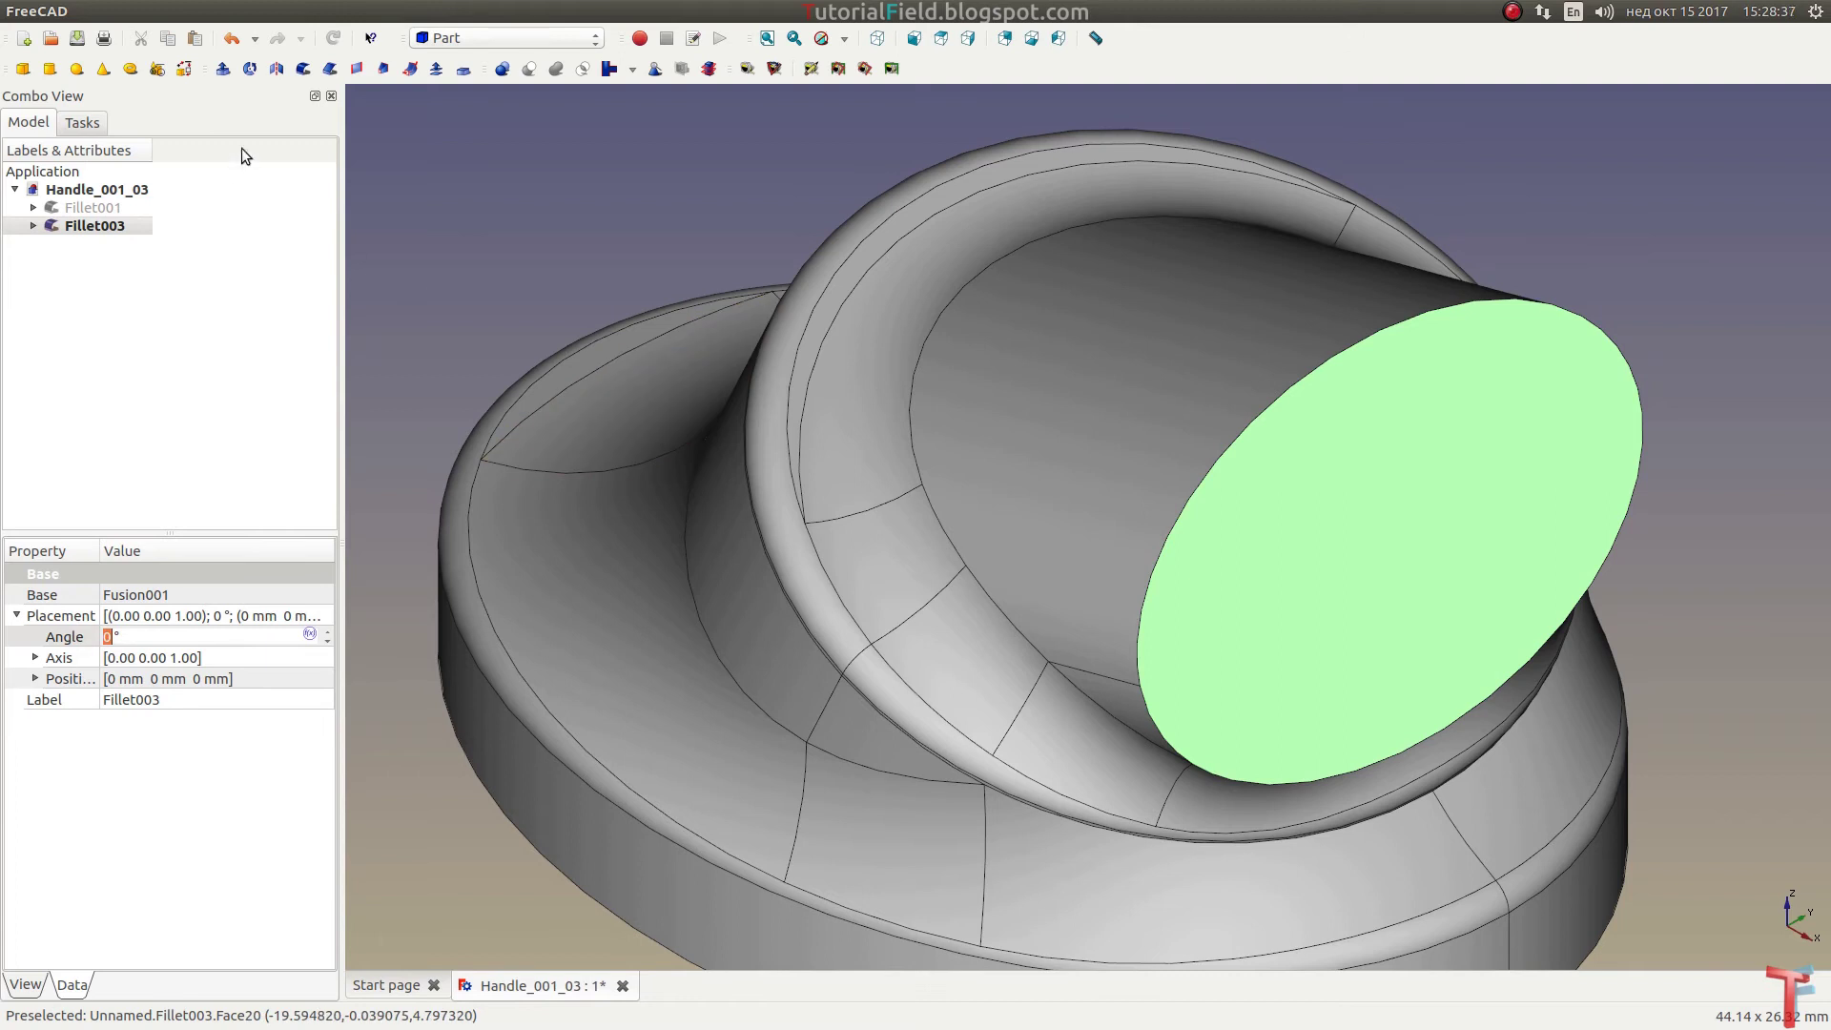
click(460, 36)
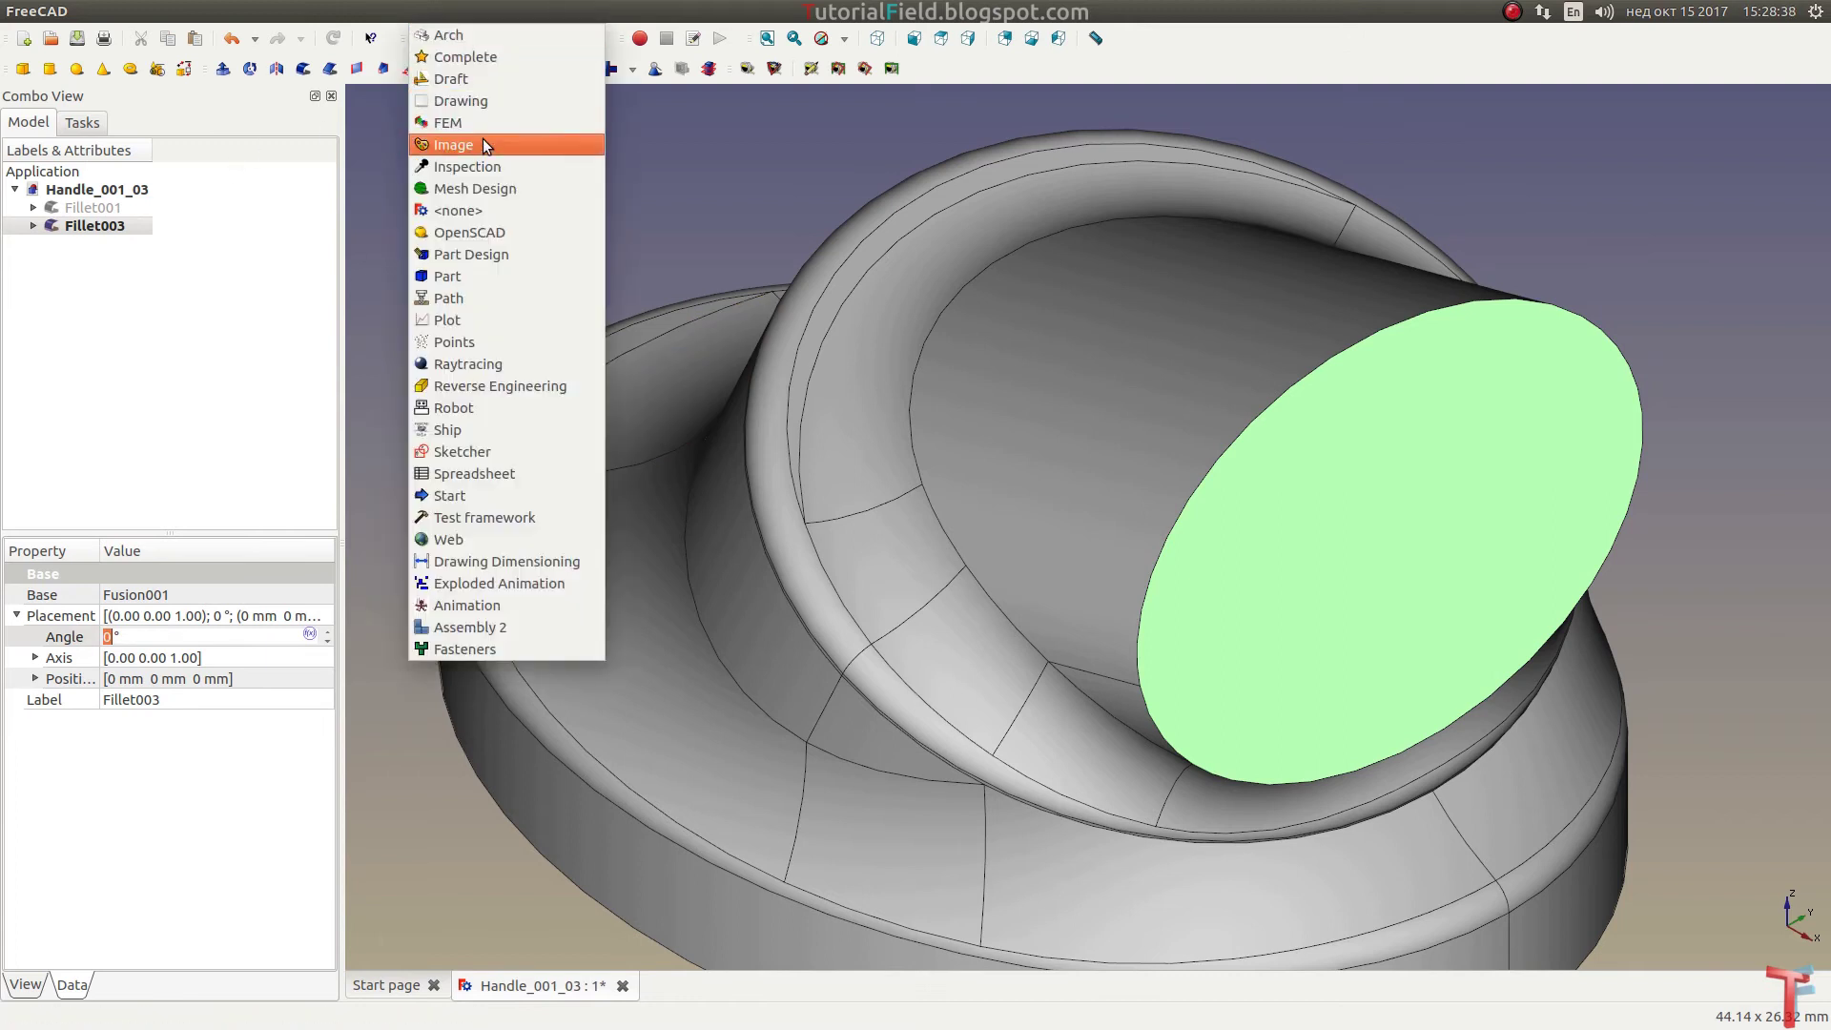
click(506, 251)
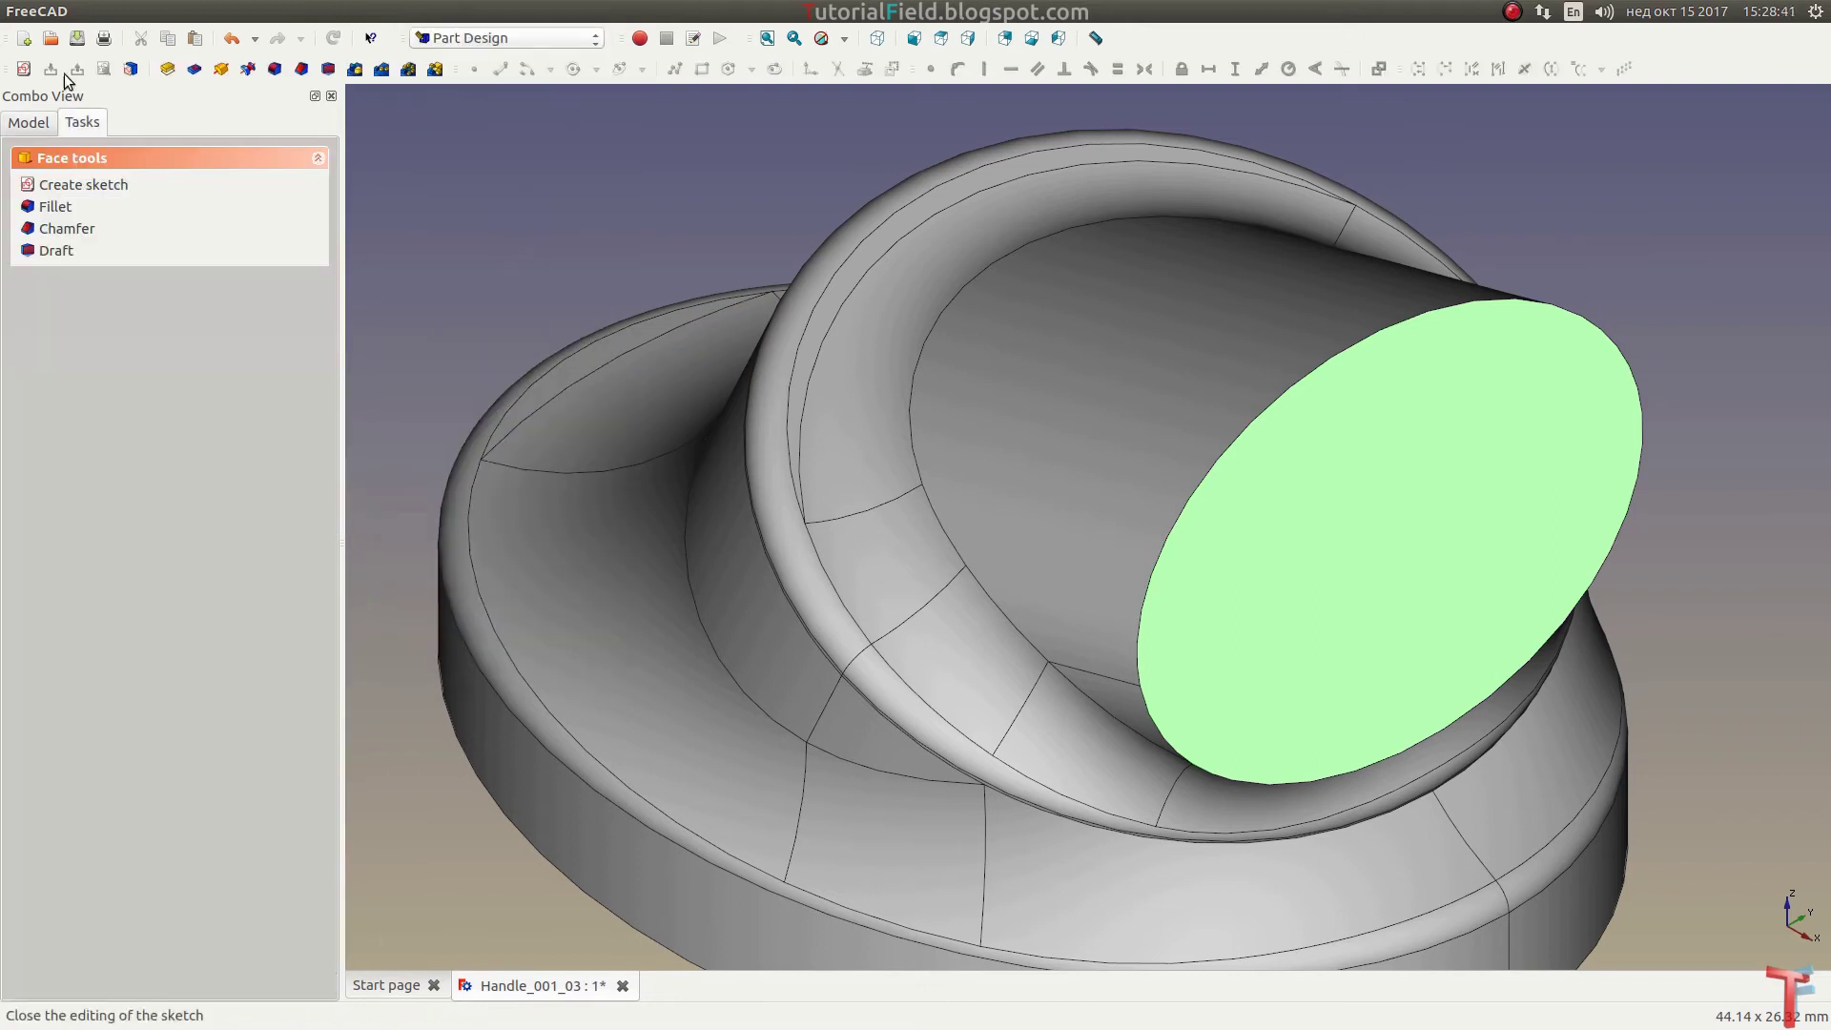
click(23, 68)
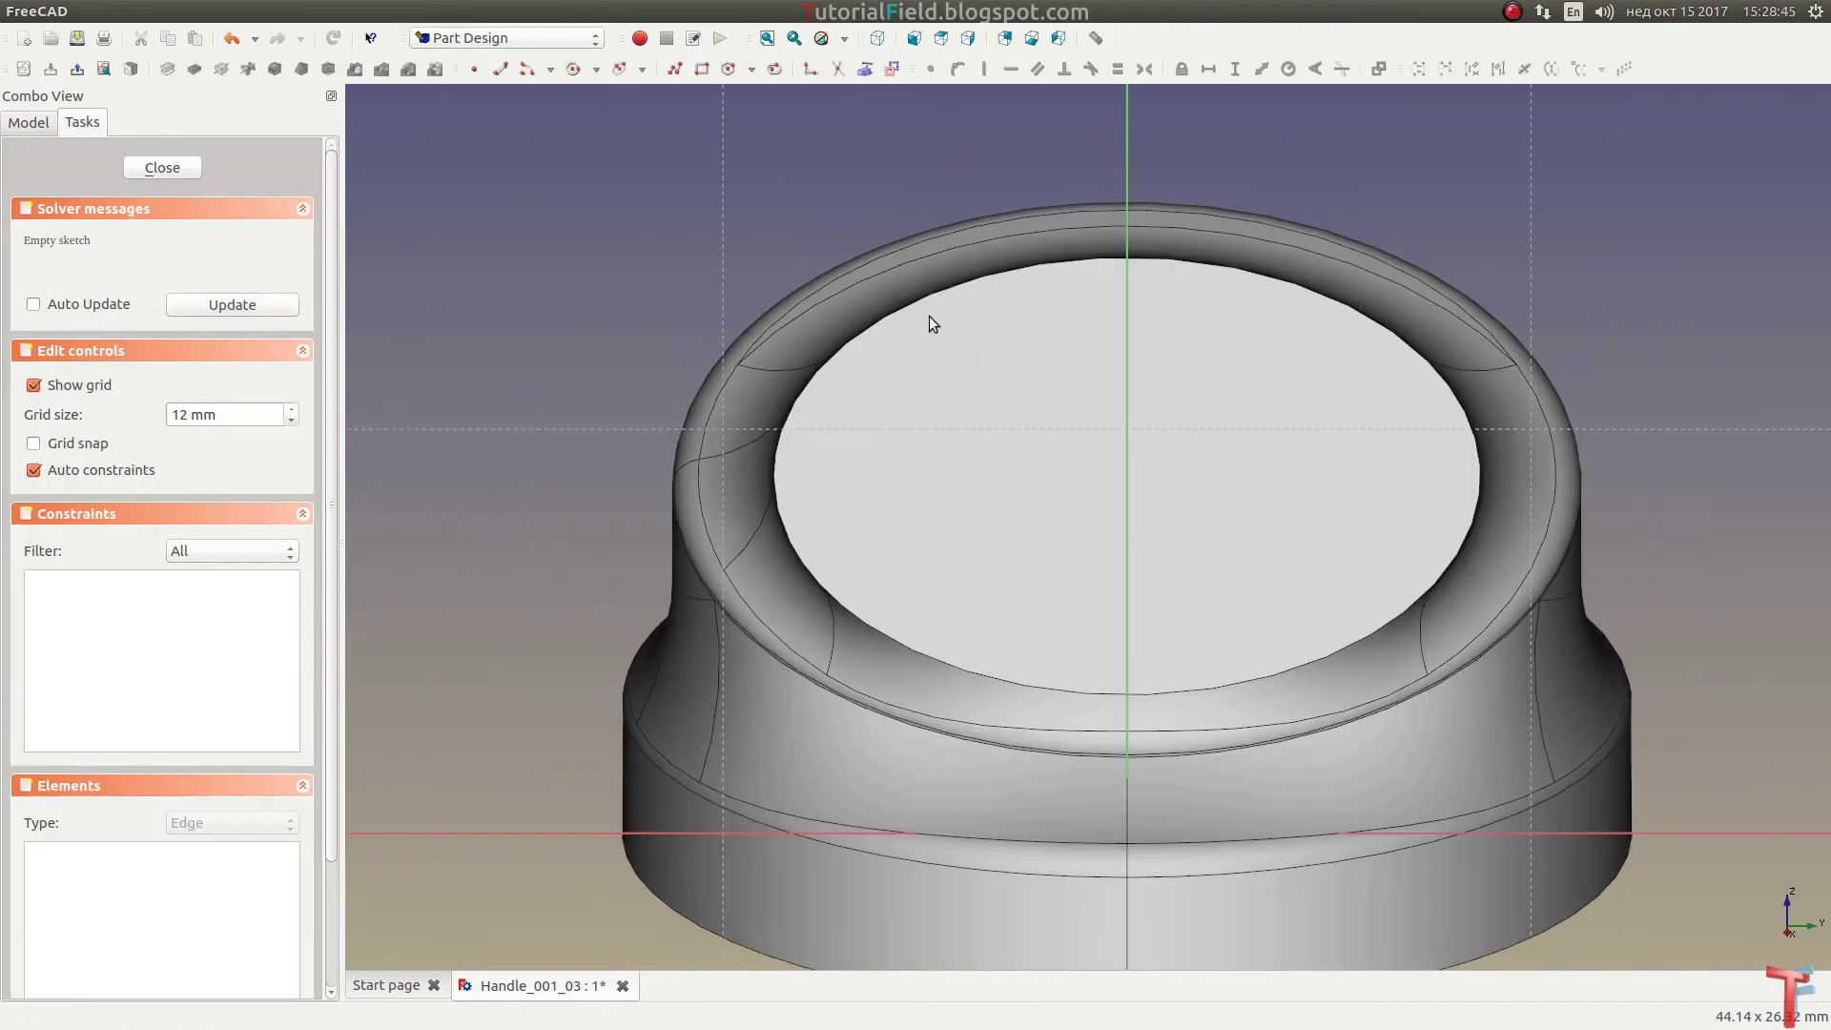
Step: Reference the top face's elliptical edge as external geometry and draw an ellipse
click(865, 68)
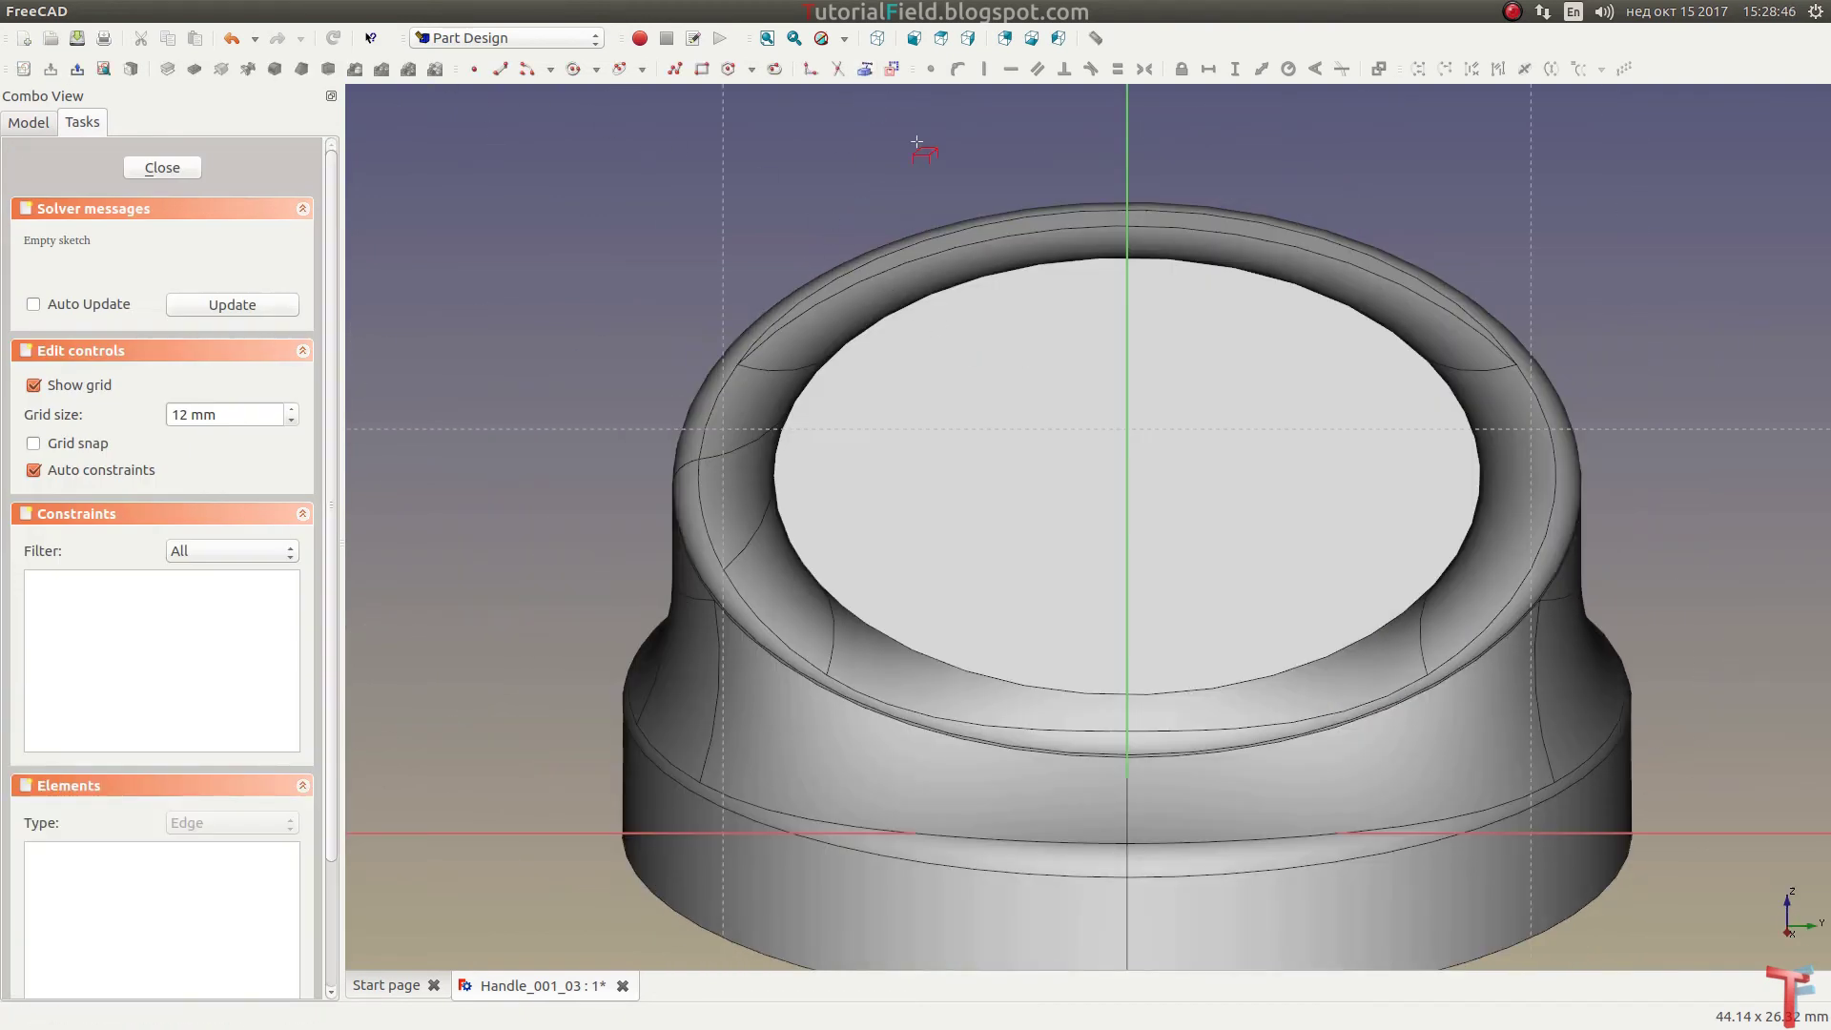
click(969, 282)
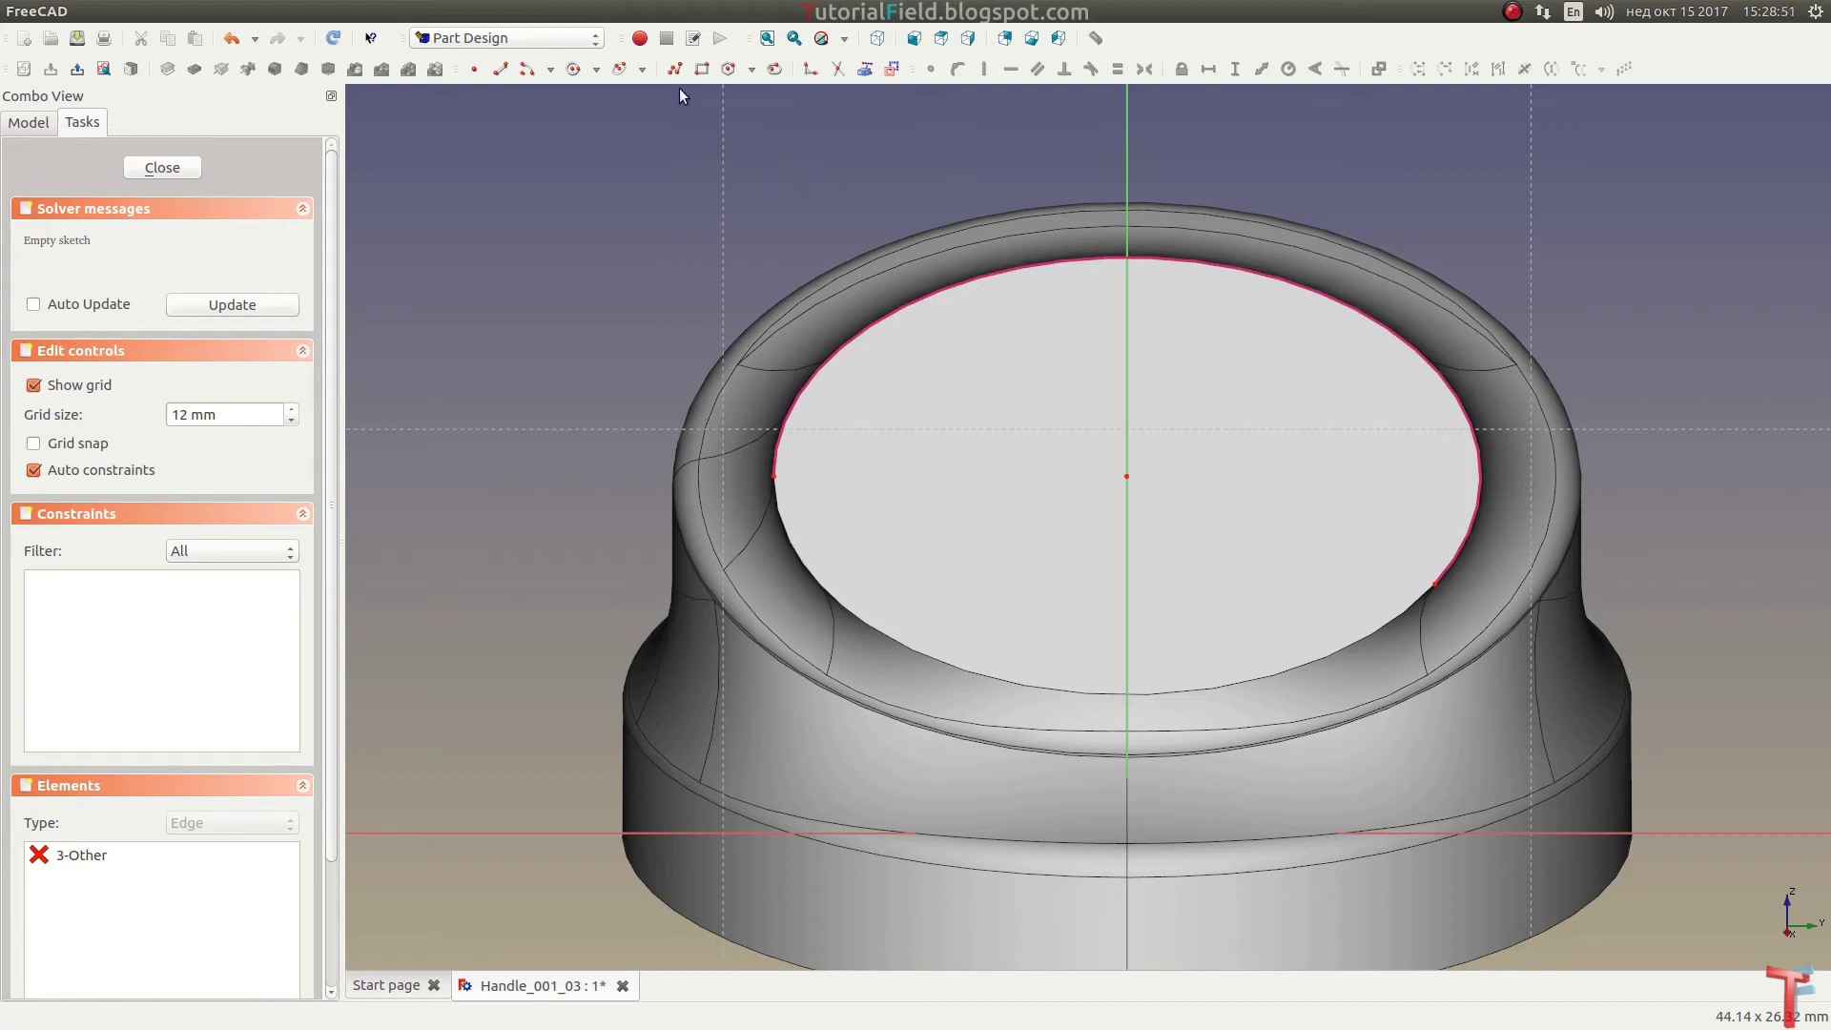
click(628, 72)
click(1085, 474)
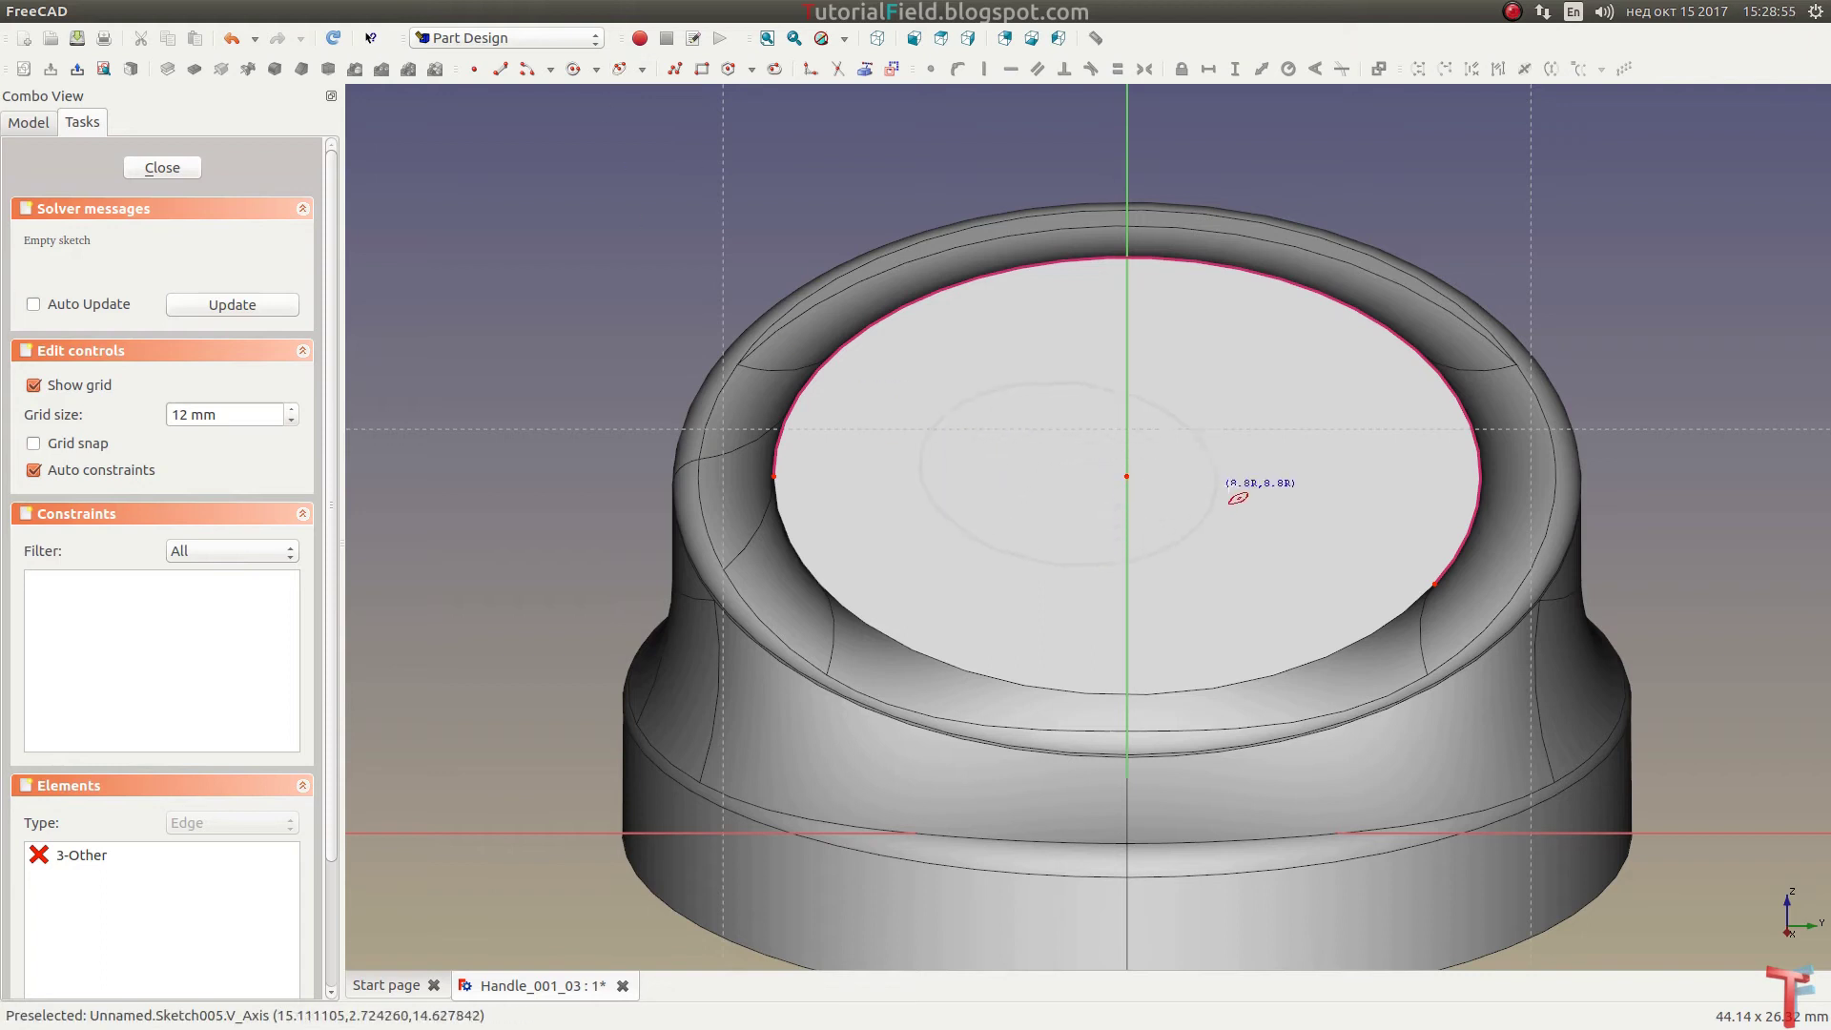
click(1316, 377)
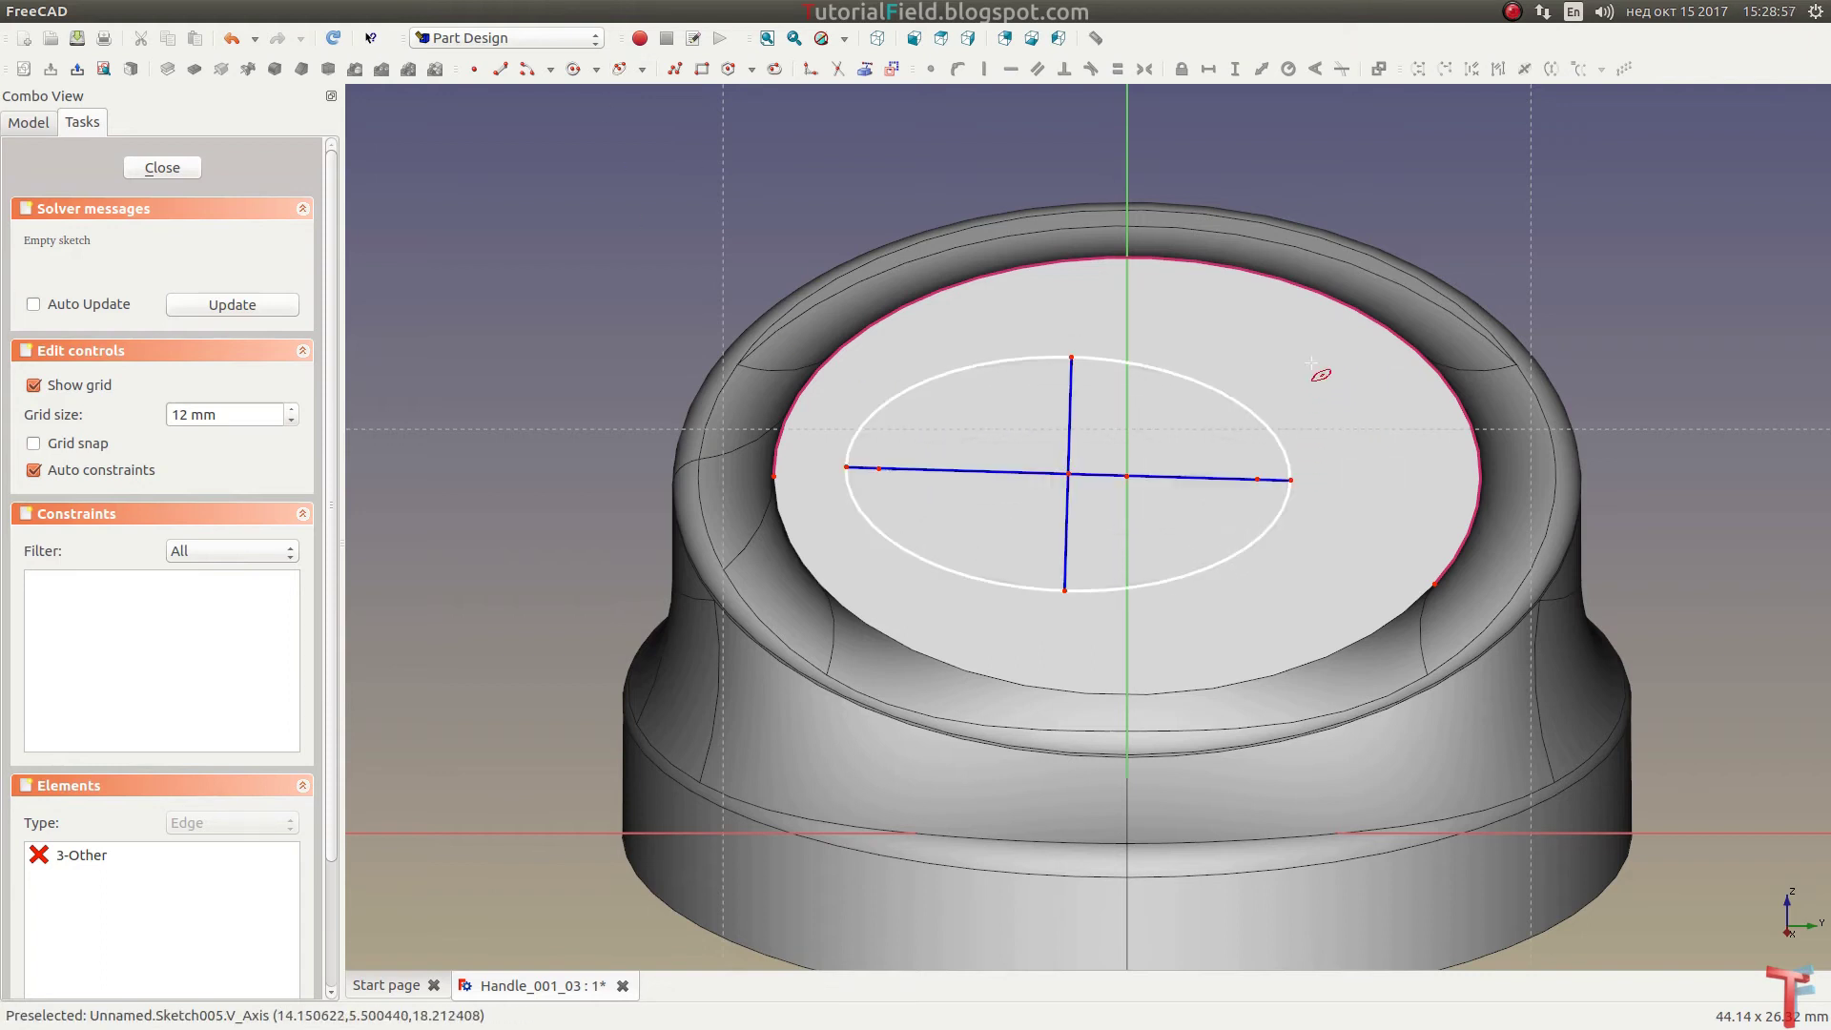
Step: Make the ellipse's short axis vertical and its centre coincident with the origin
scroll(1140, 461, up, 2)
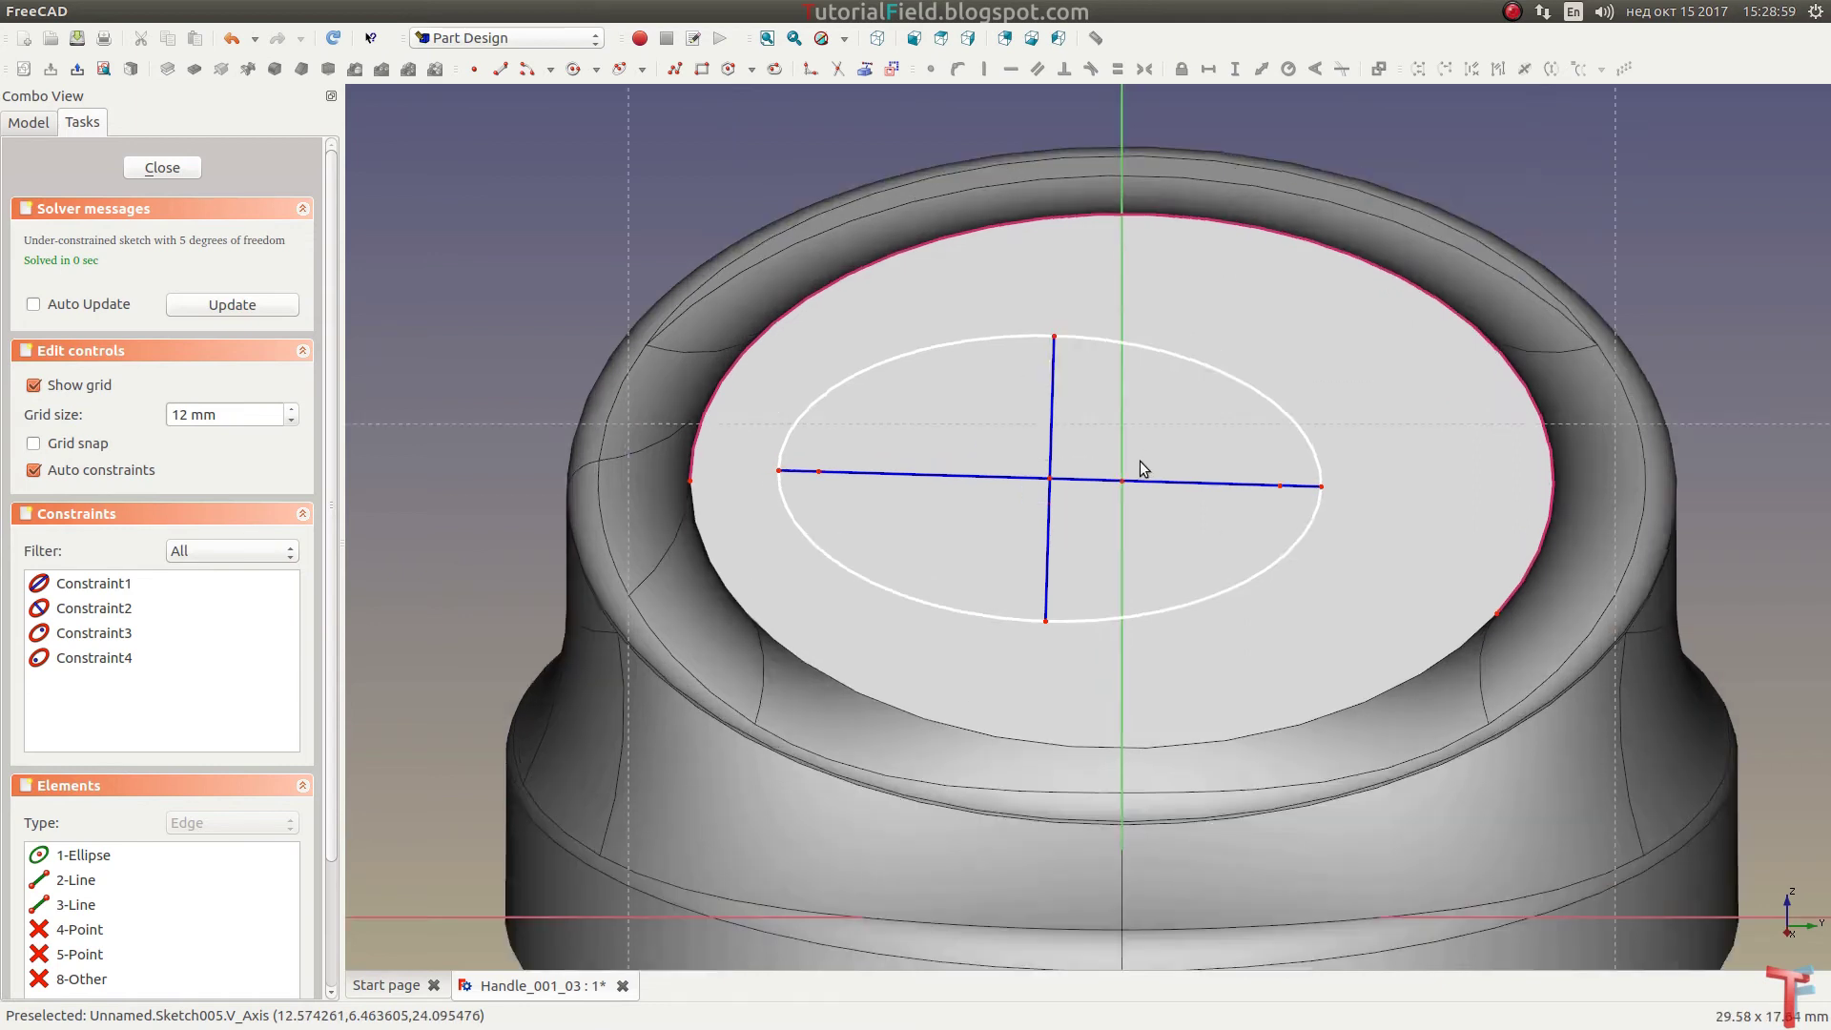
scroll(1097, 491, up, 2)
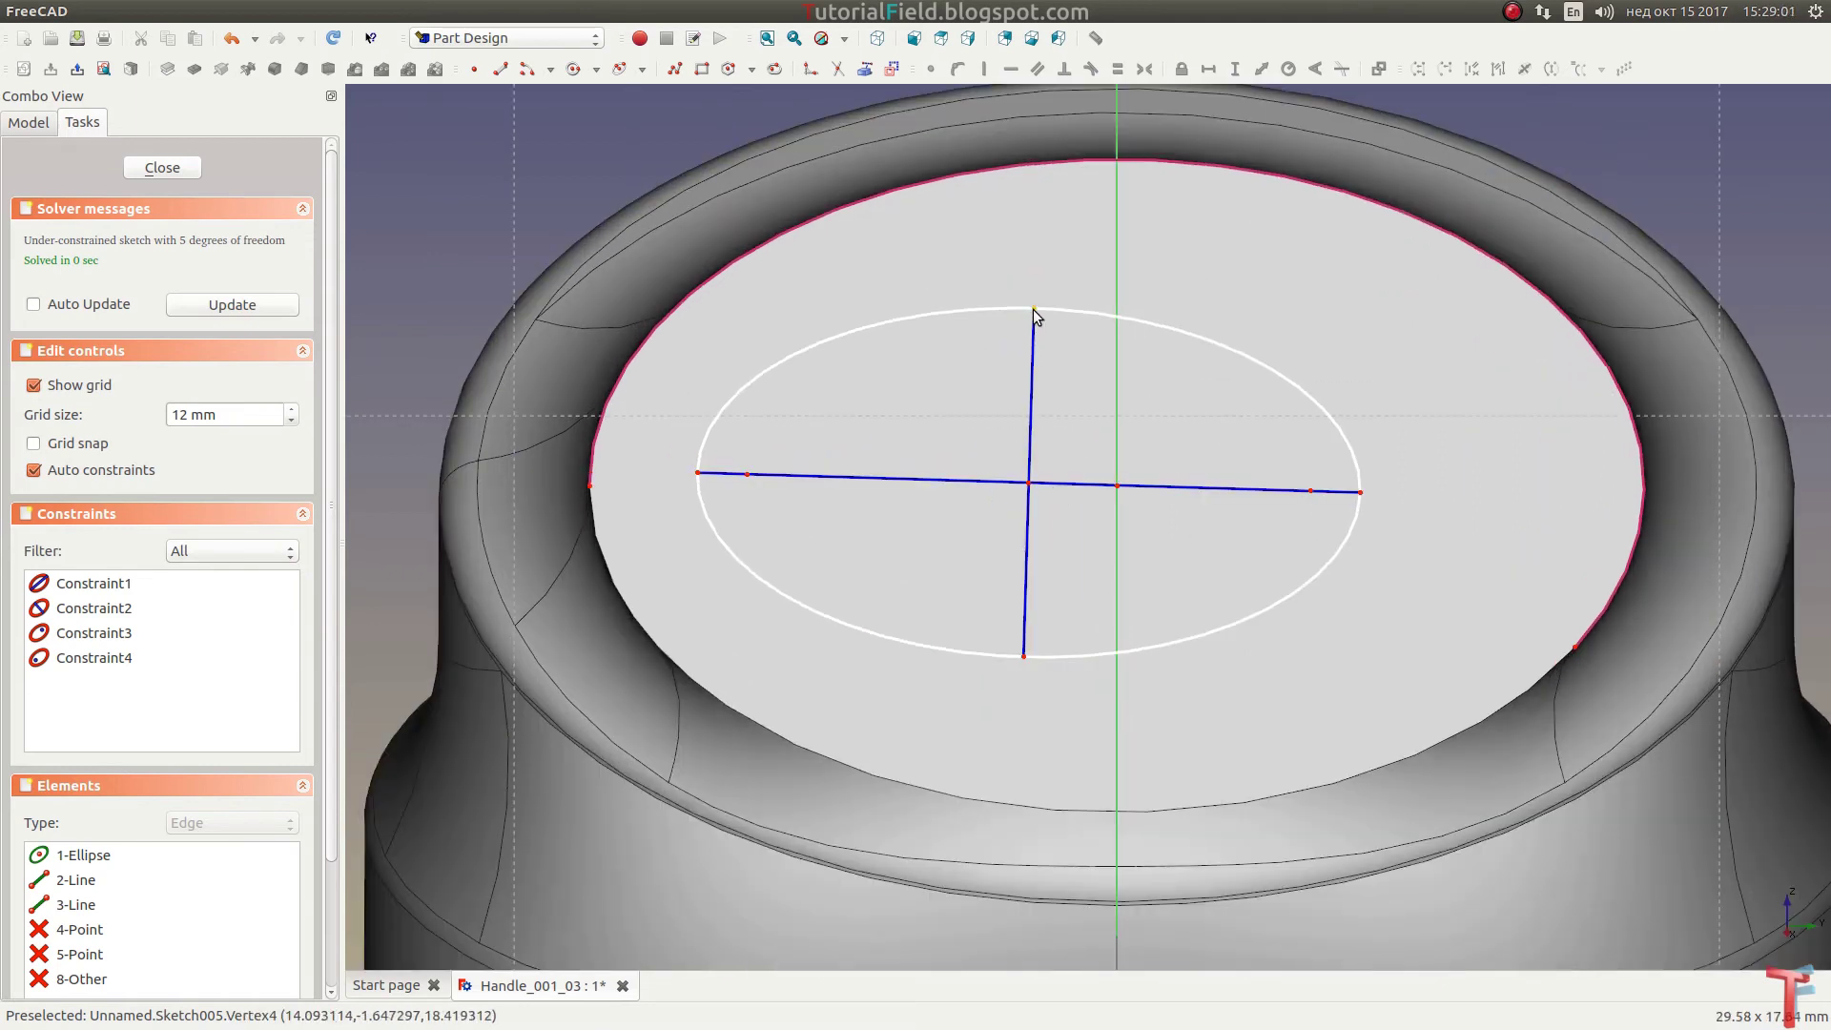
click(1031, 388)
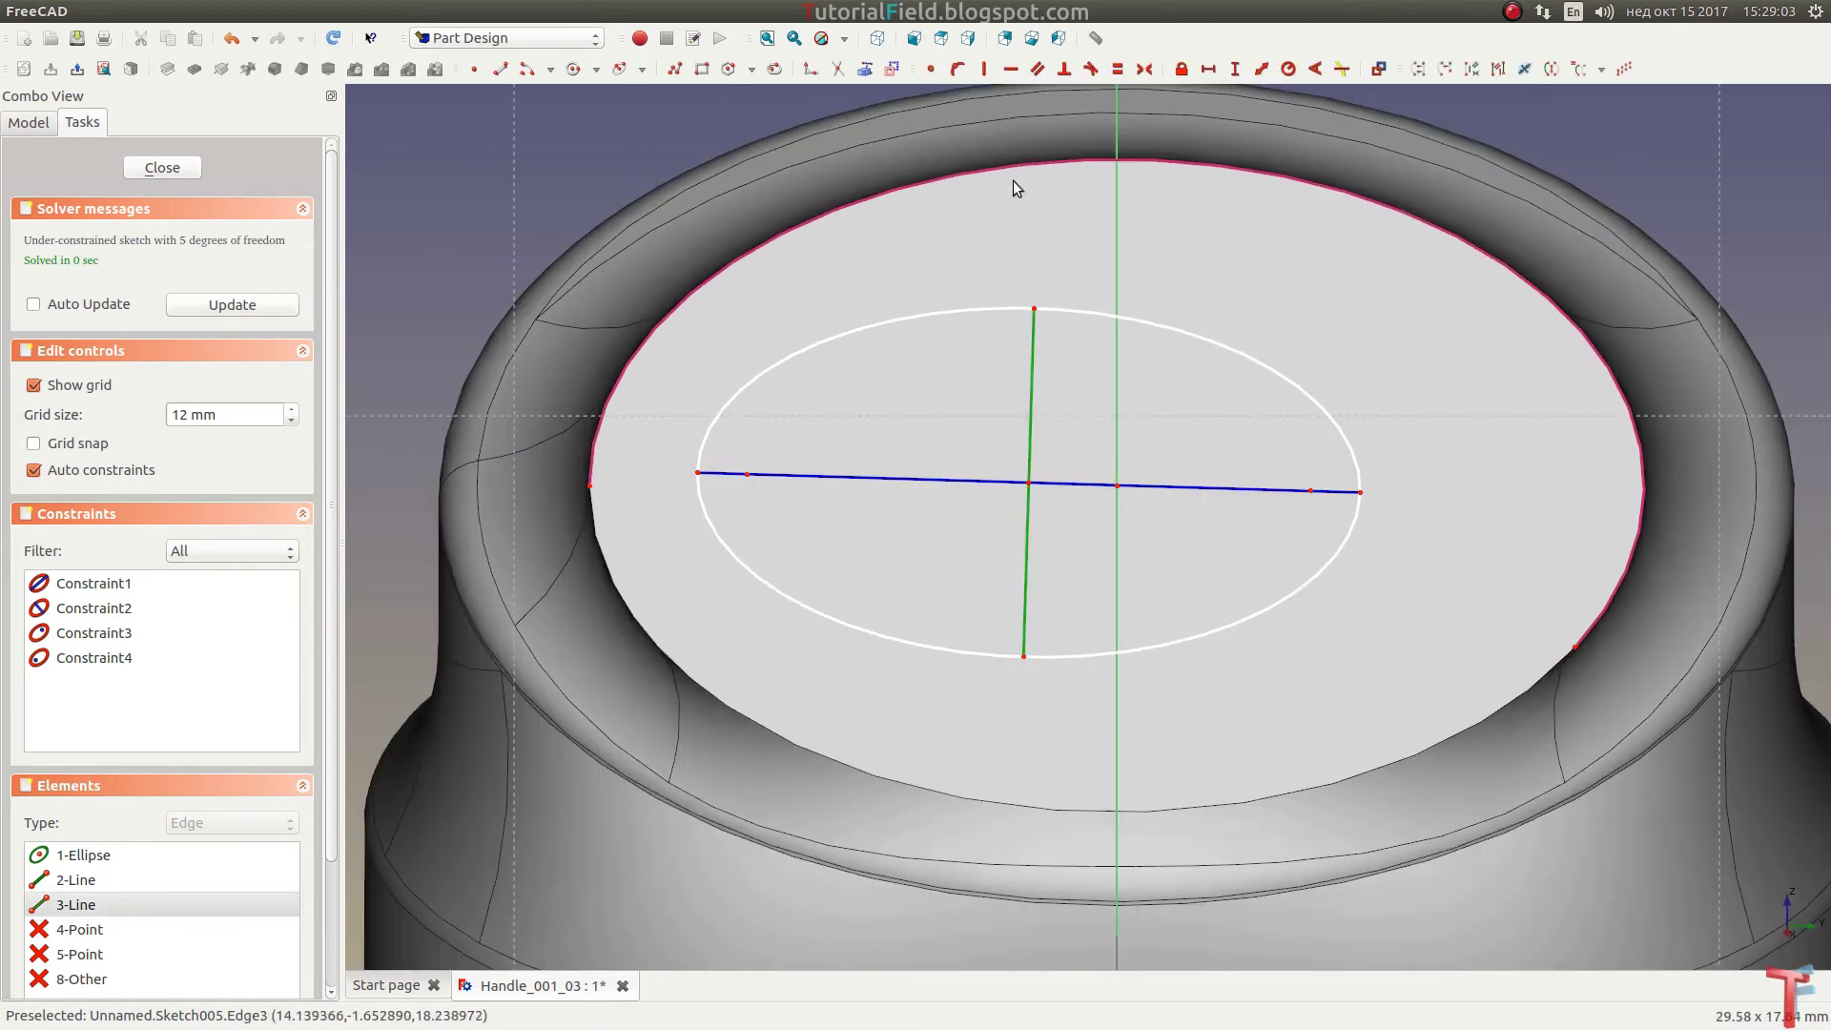
click(987, 73)
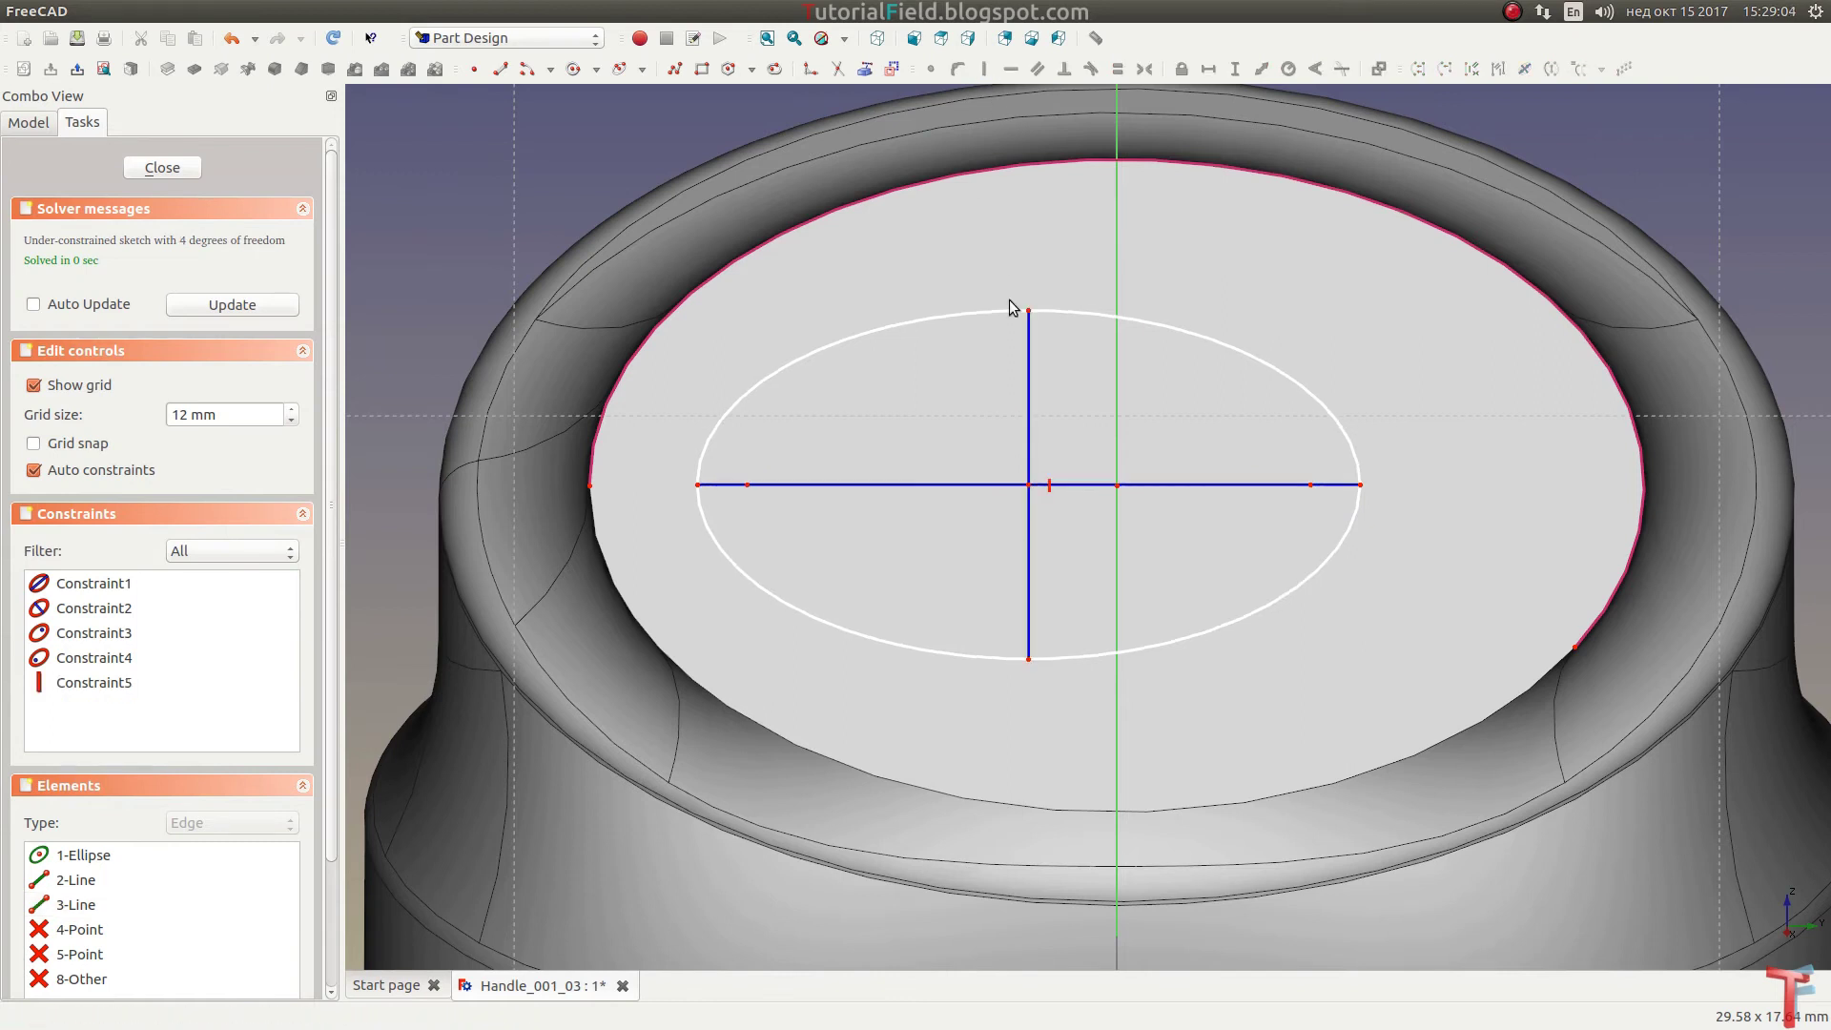
click(1029, 485)
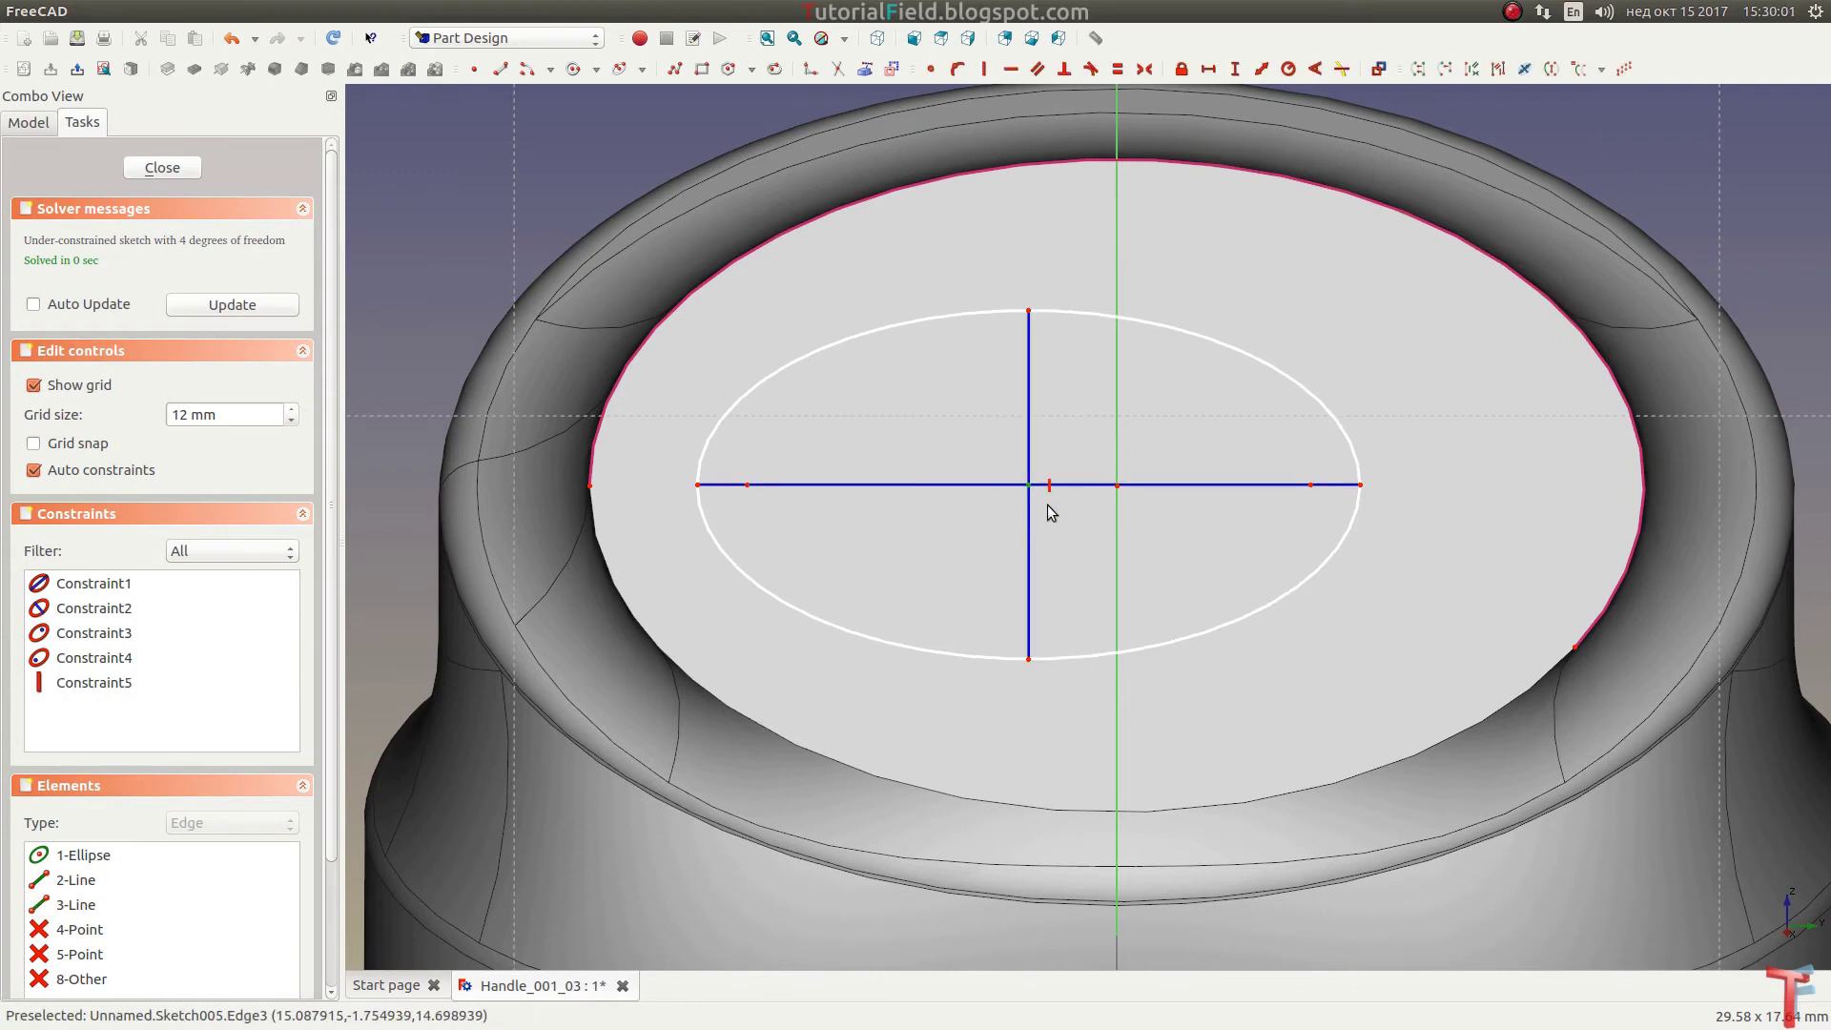
click(1117, 486)
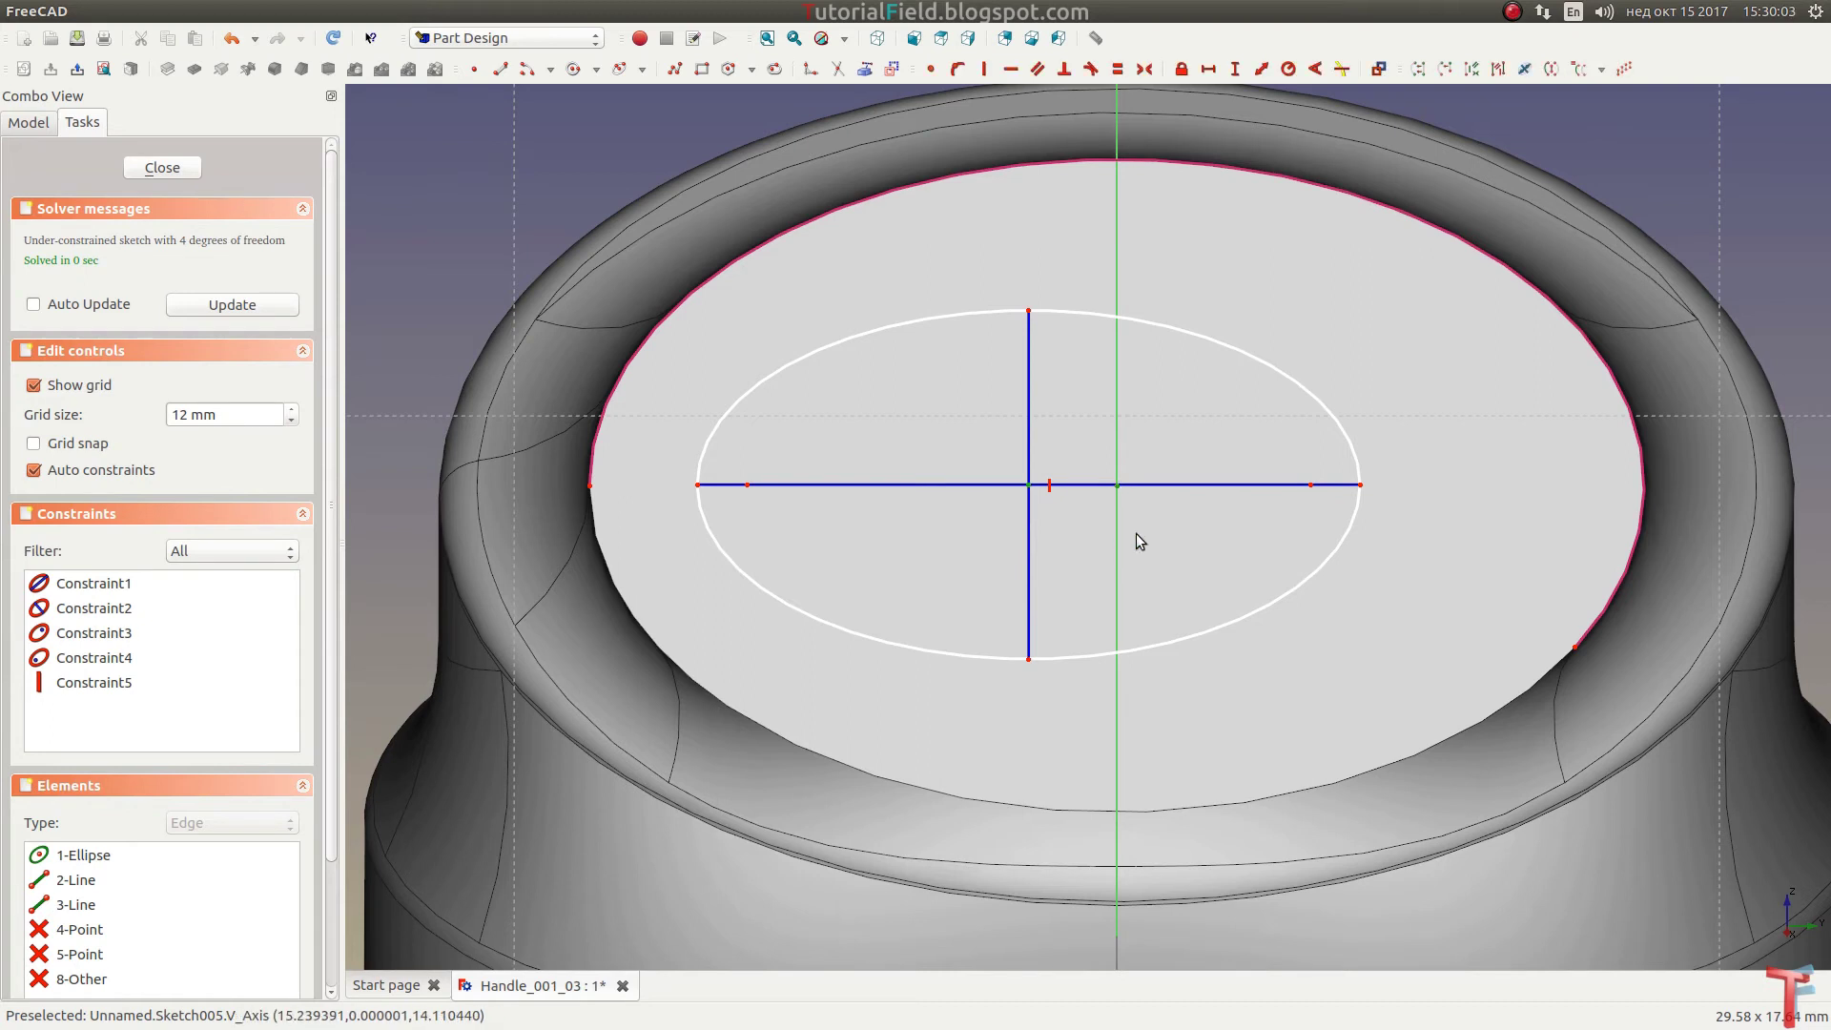
click(925, 69)
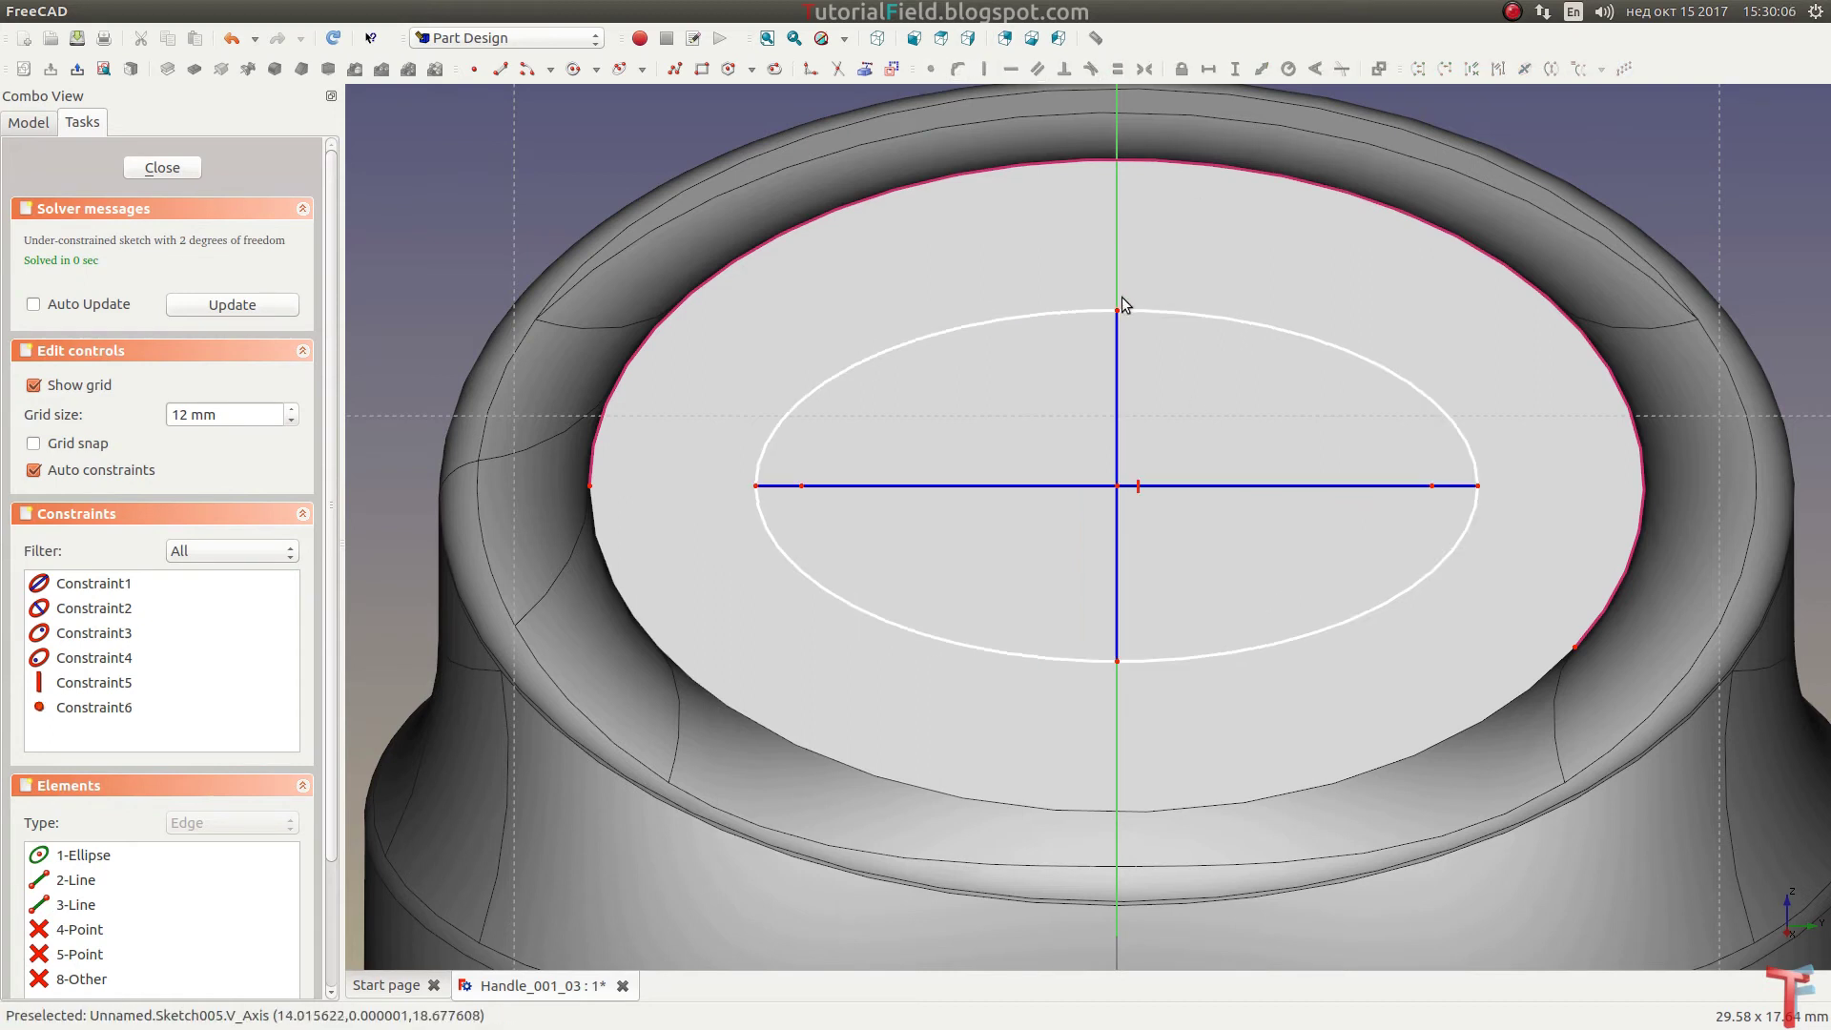
Step: Place the ellipse's top and right vertices on the outer elliptical edge
click(1119, 310)
click(1137, 161)
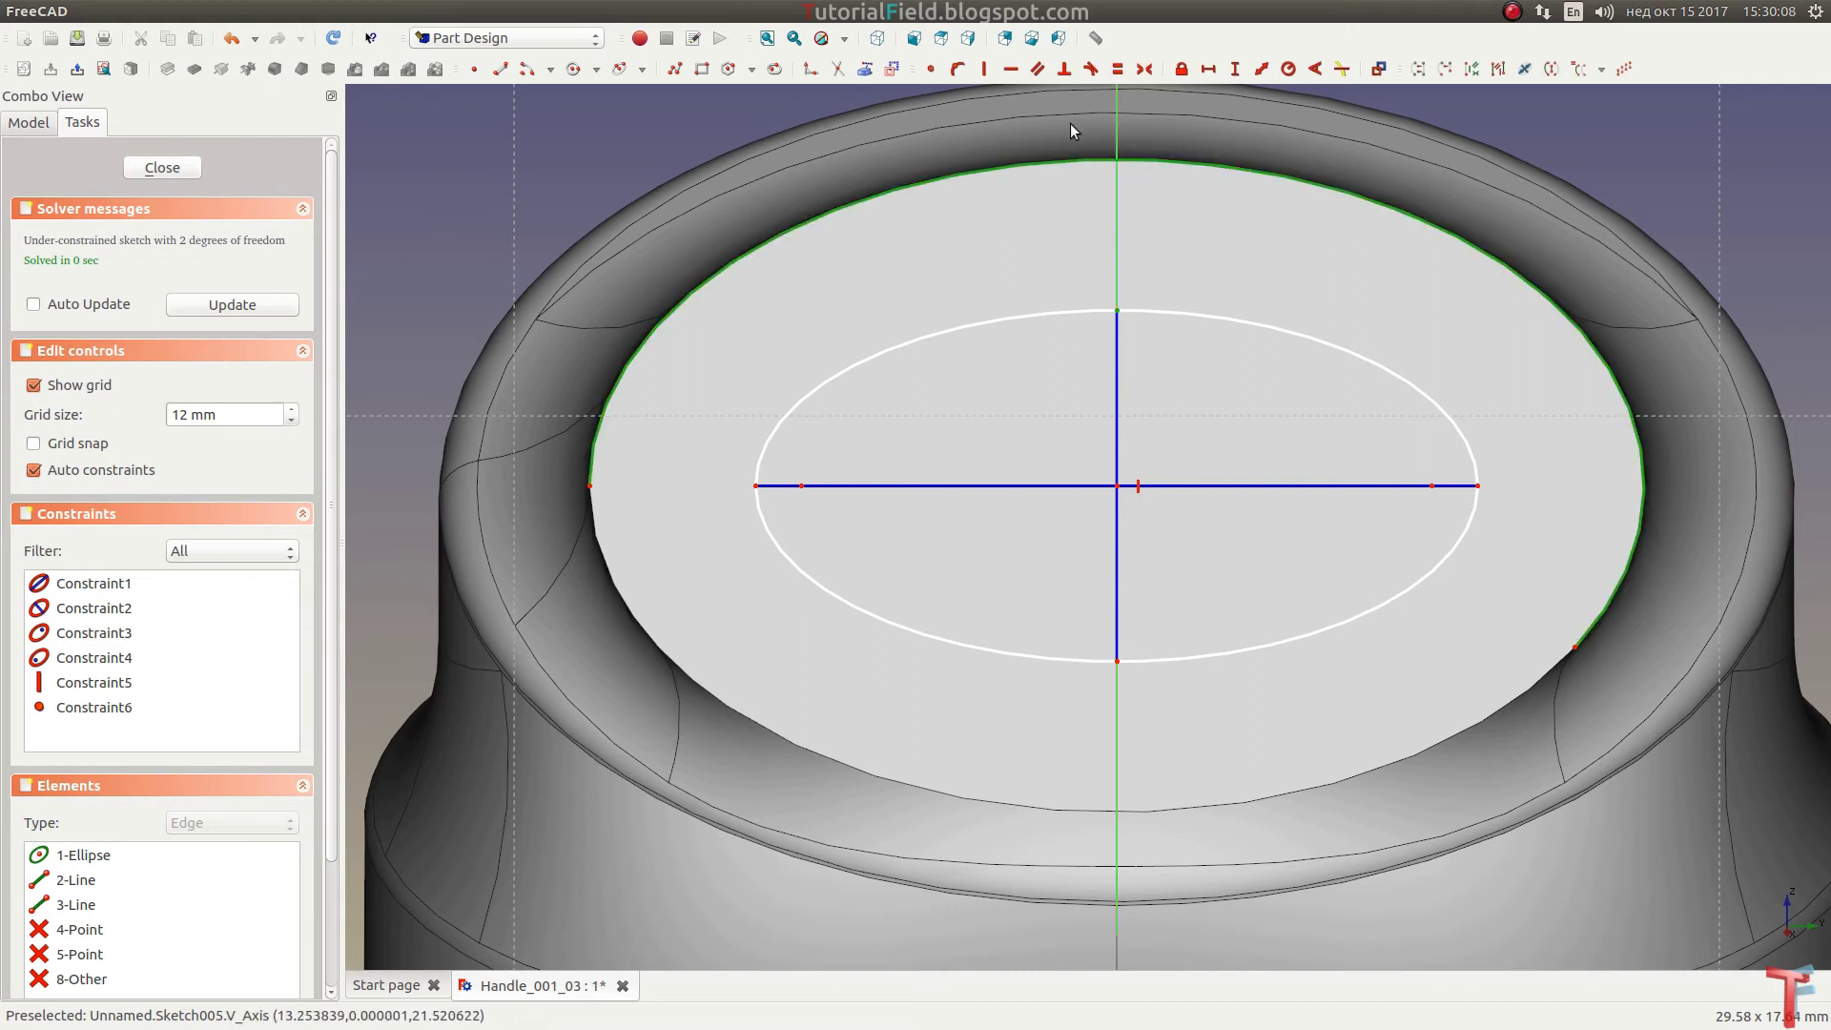
click(957, 69)
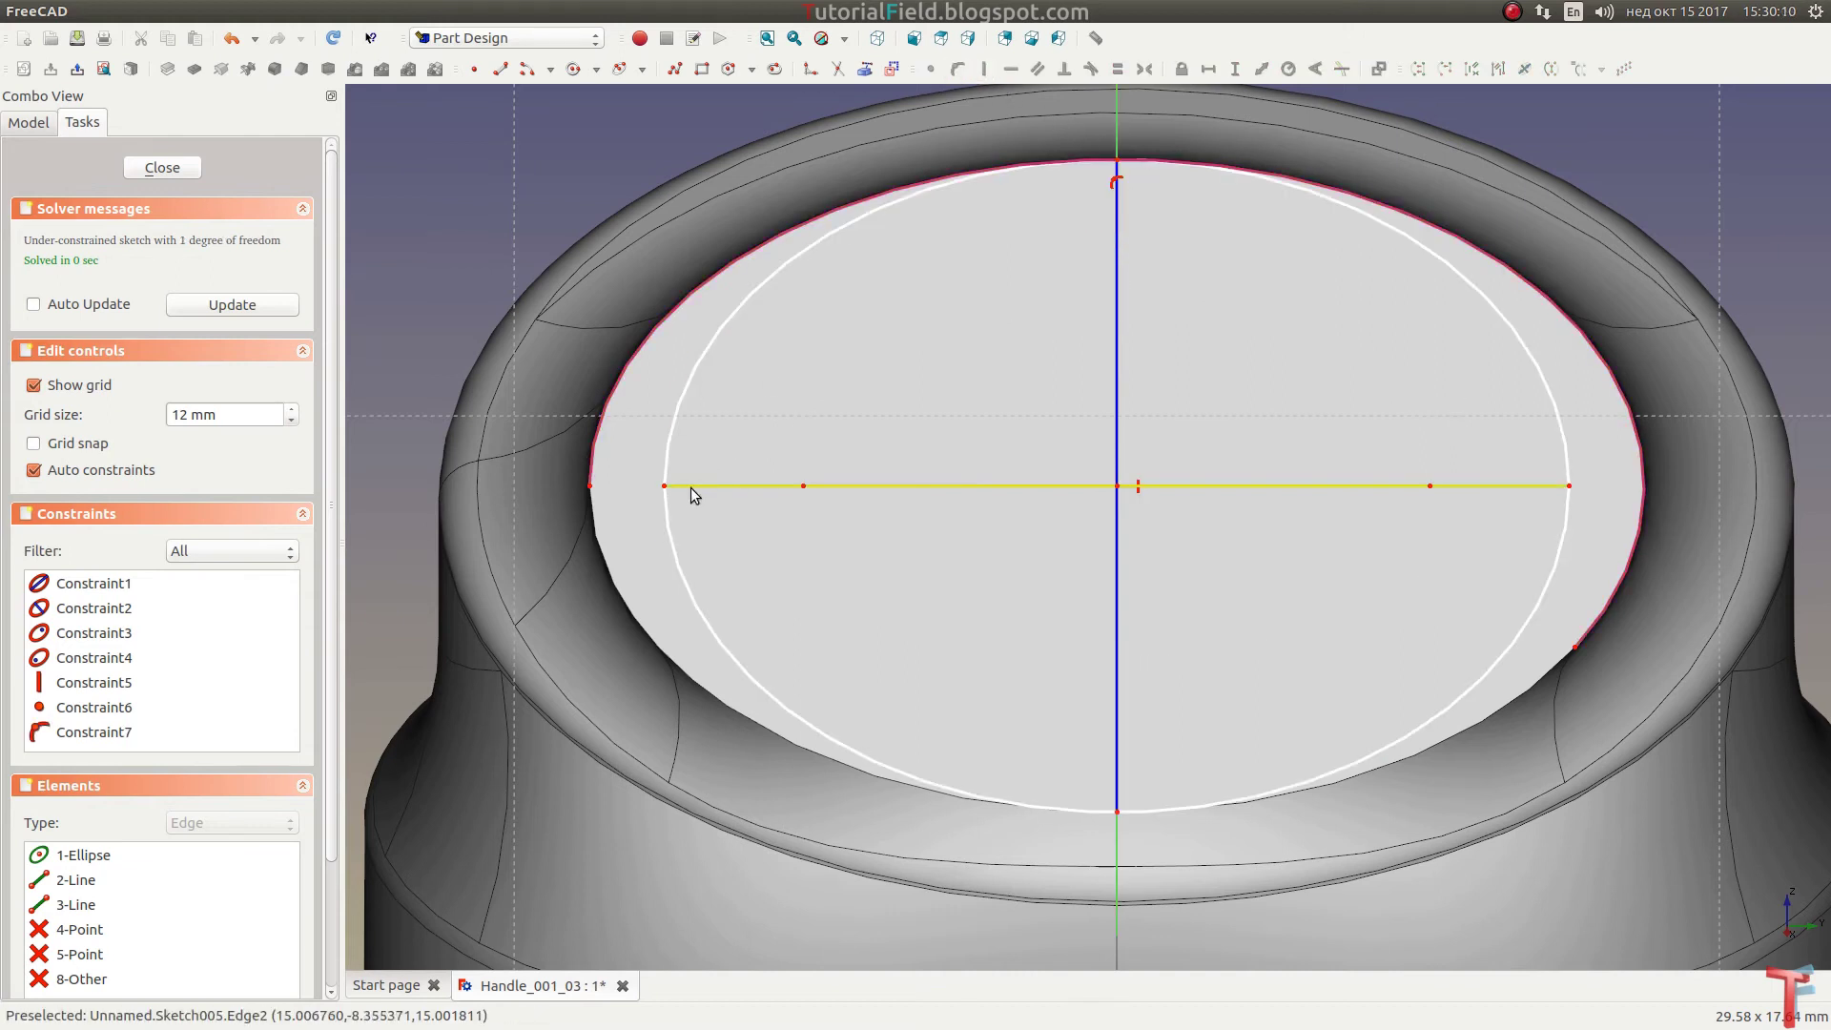
click(1571, 486)
click(1644, 480)
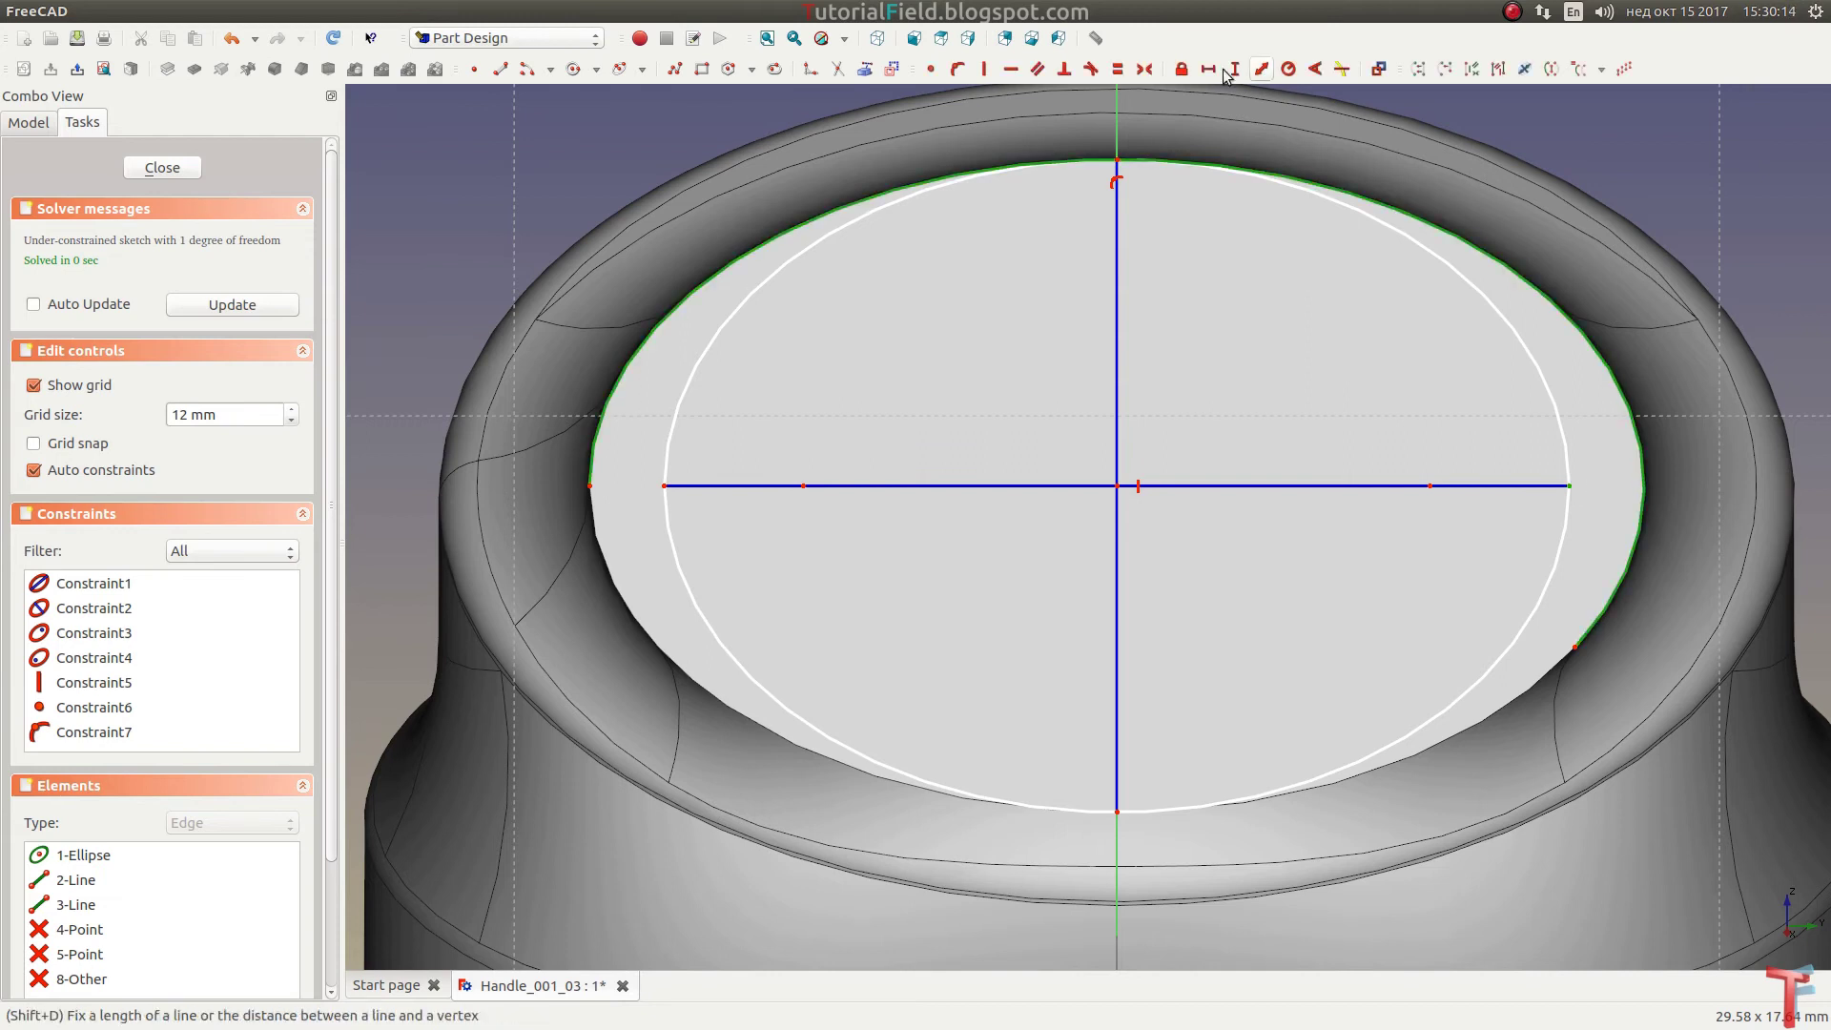
click(953, 72)
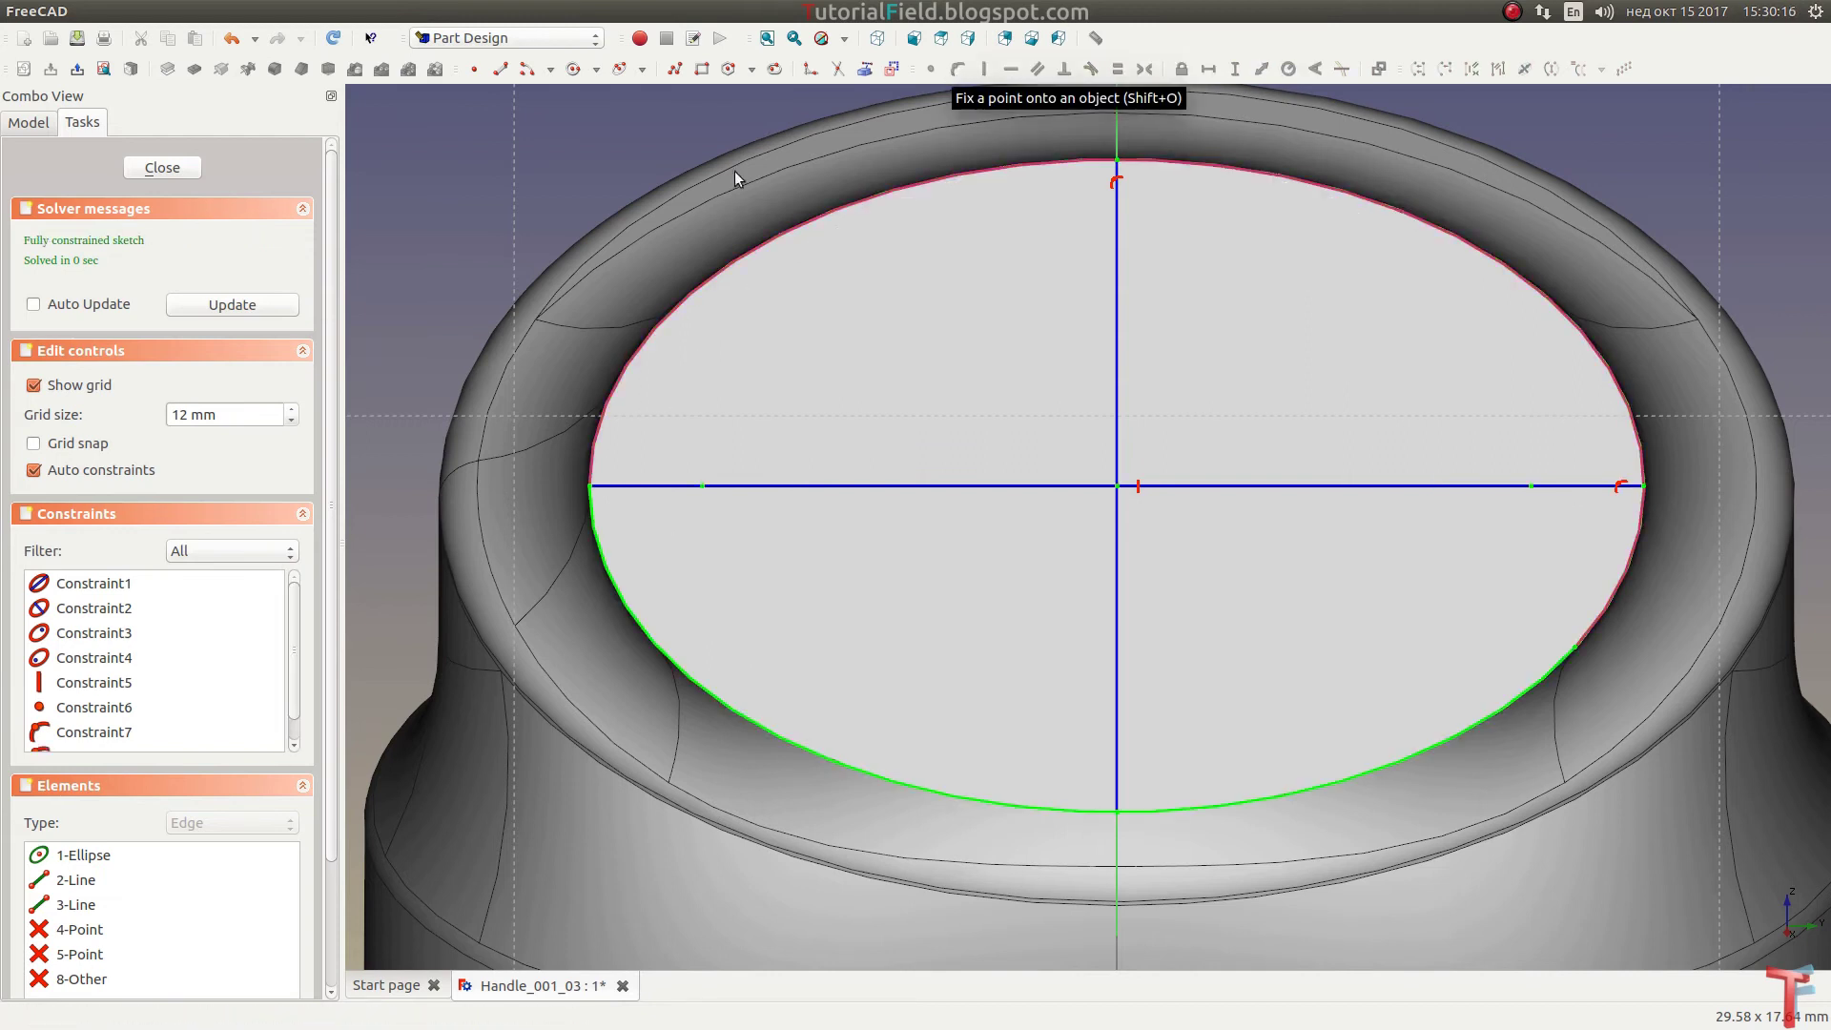
Step: Pad the end-face ellipse sketch 1.1 mm into Pad005 and view it isometrically
click(171, 168)
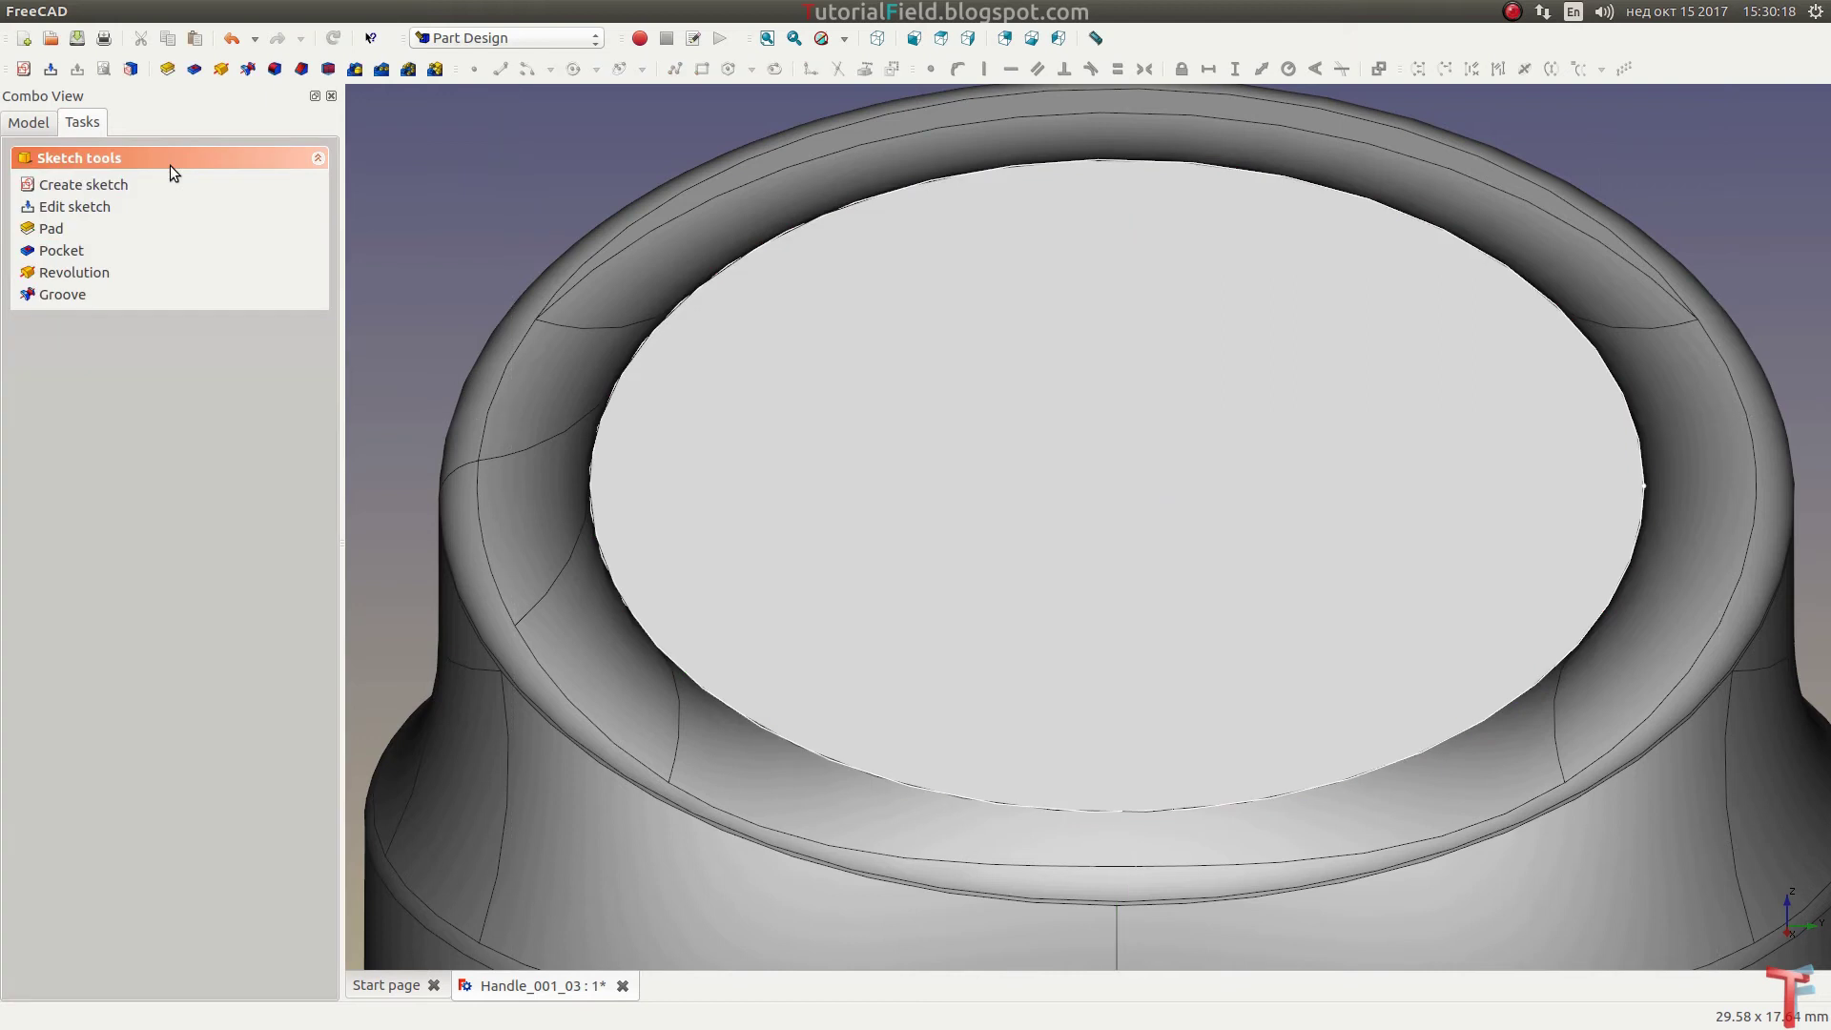
click(57, 230)
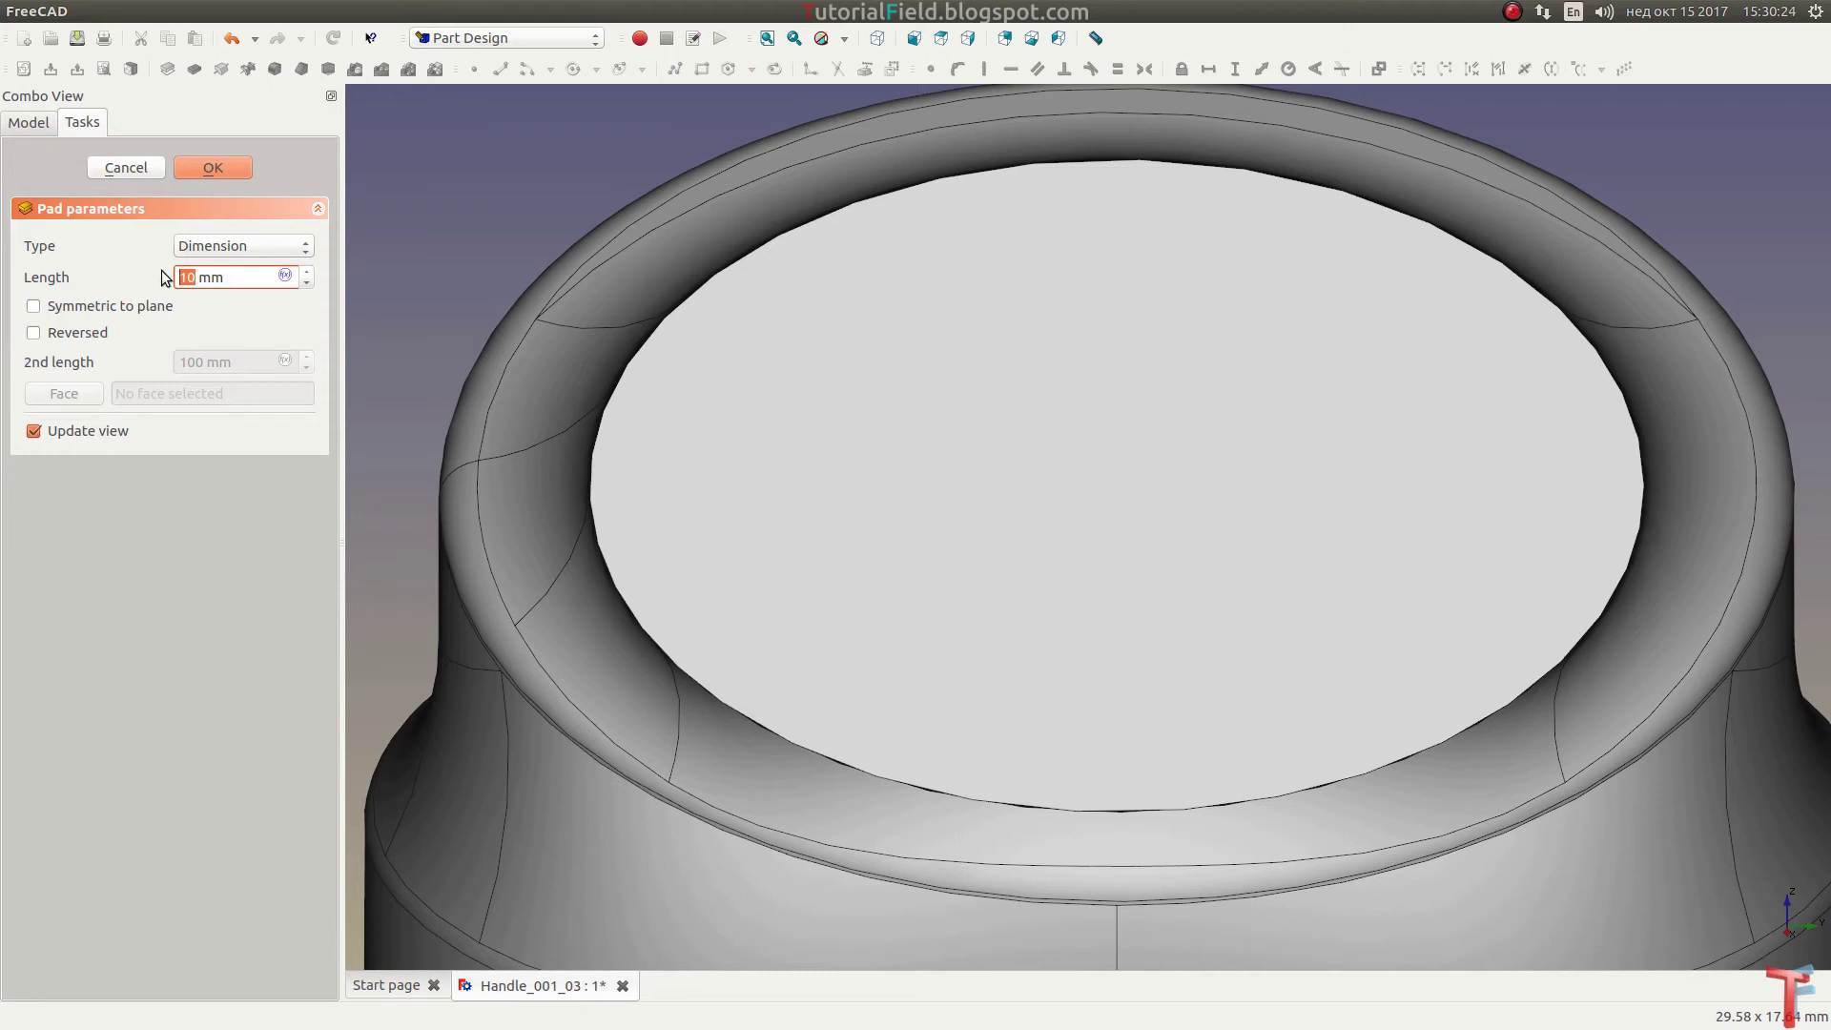
text(1.)
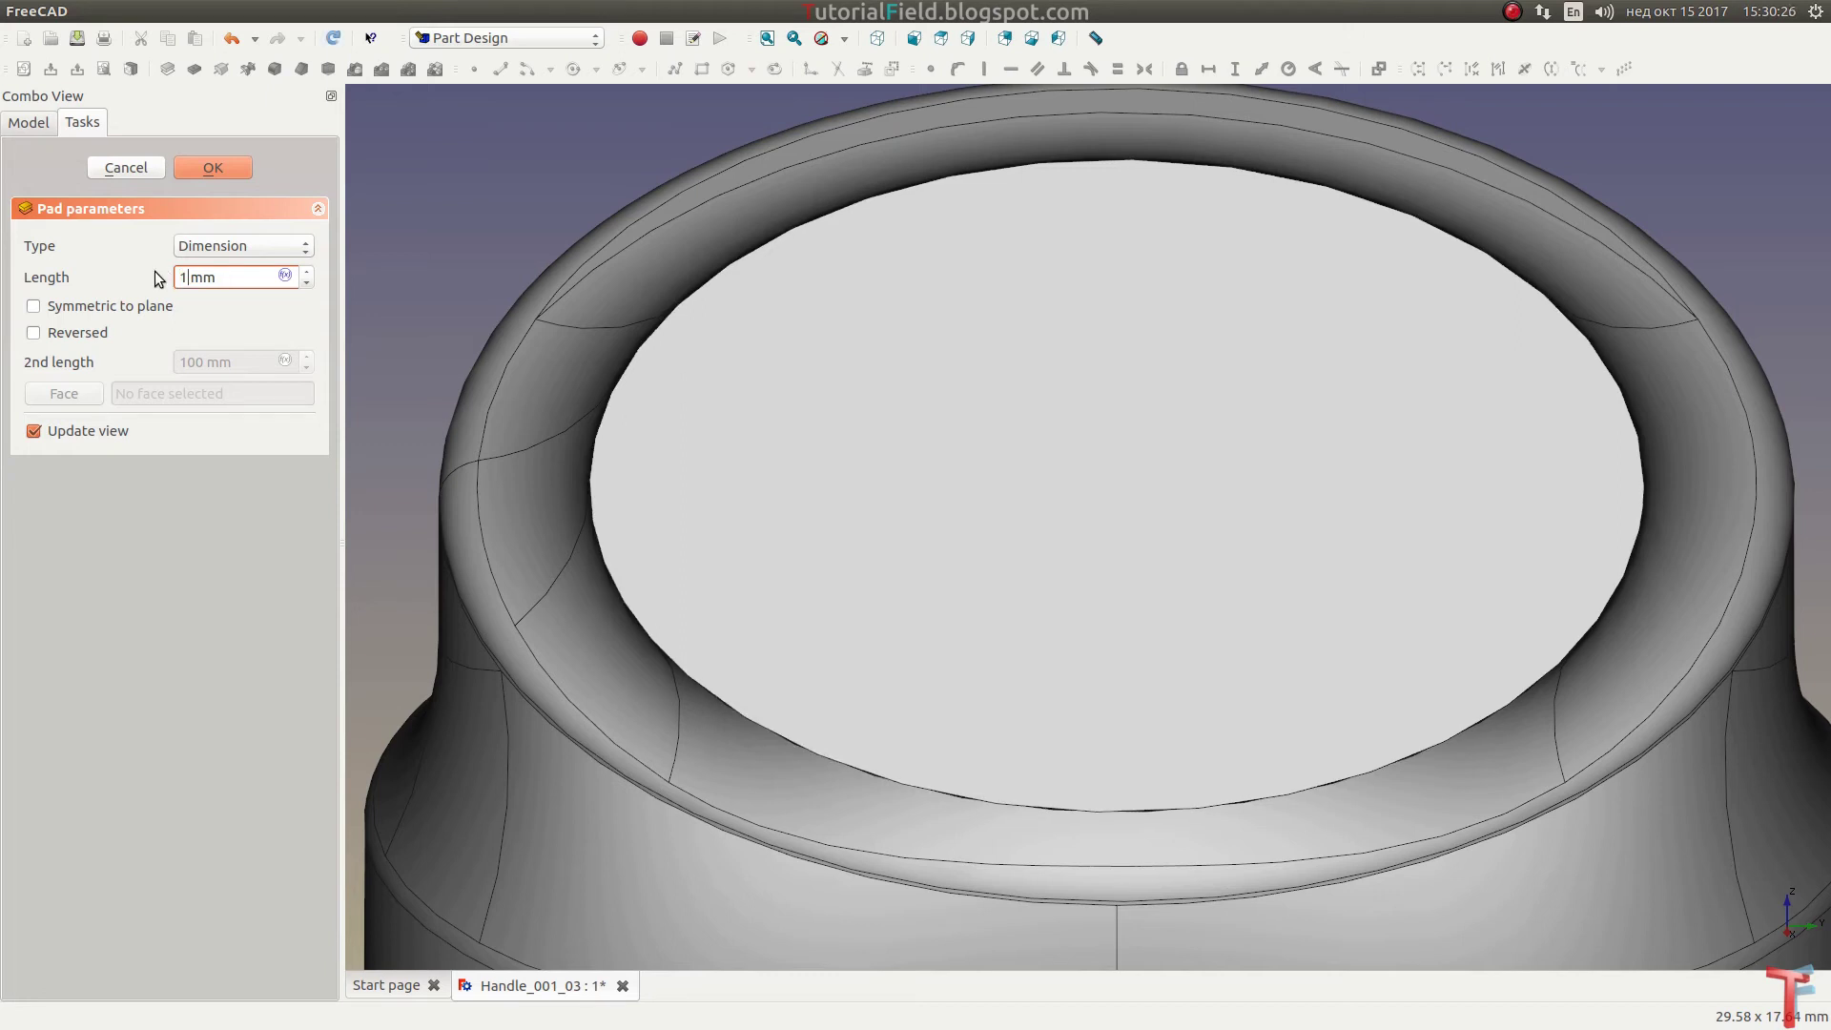
text(1)
click(212, 173)
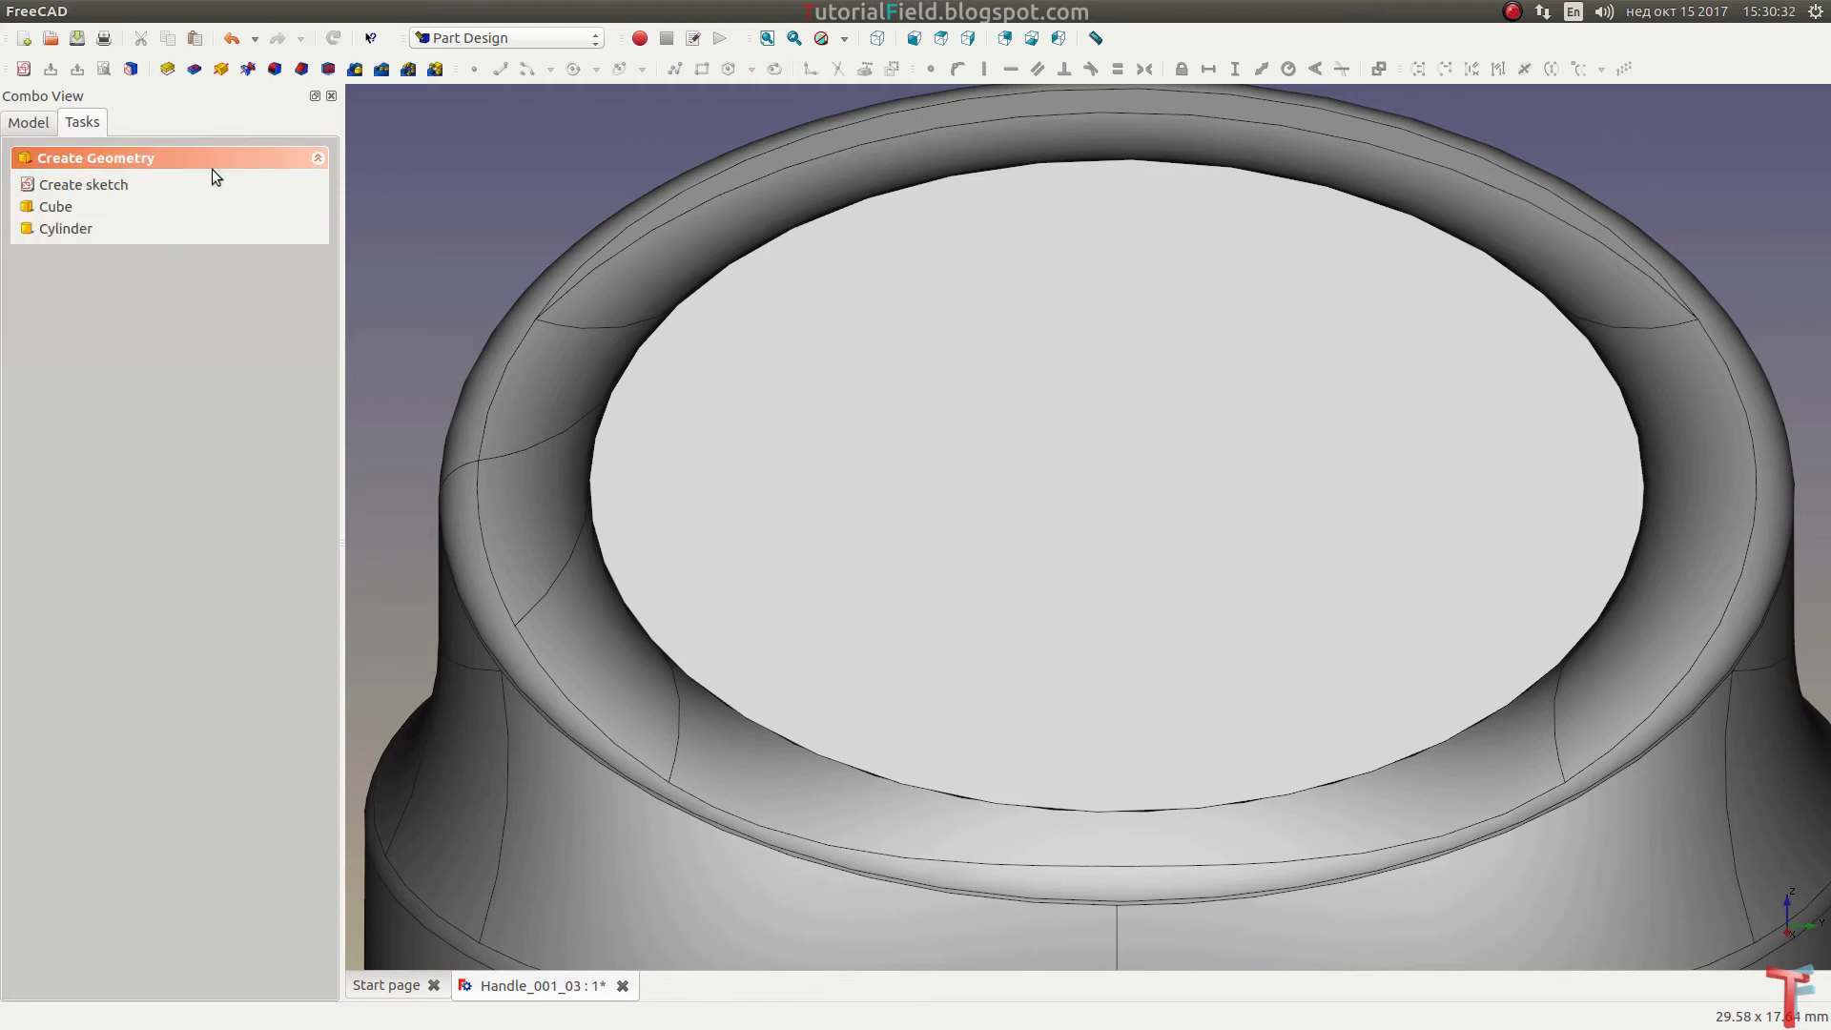
click(878, 38)
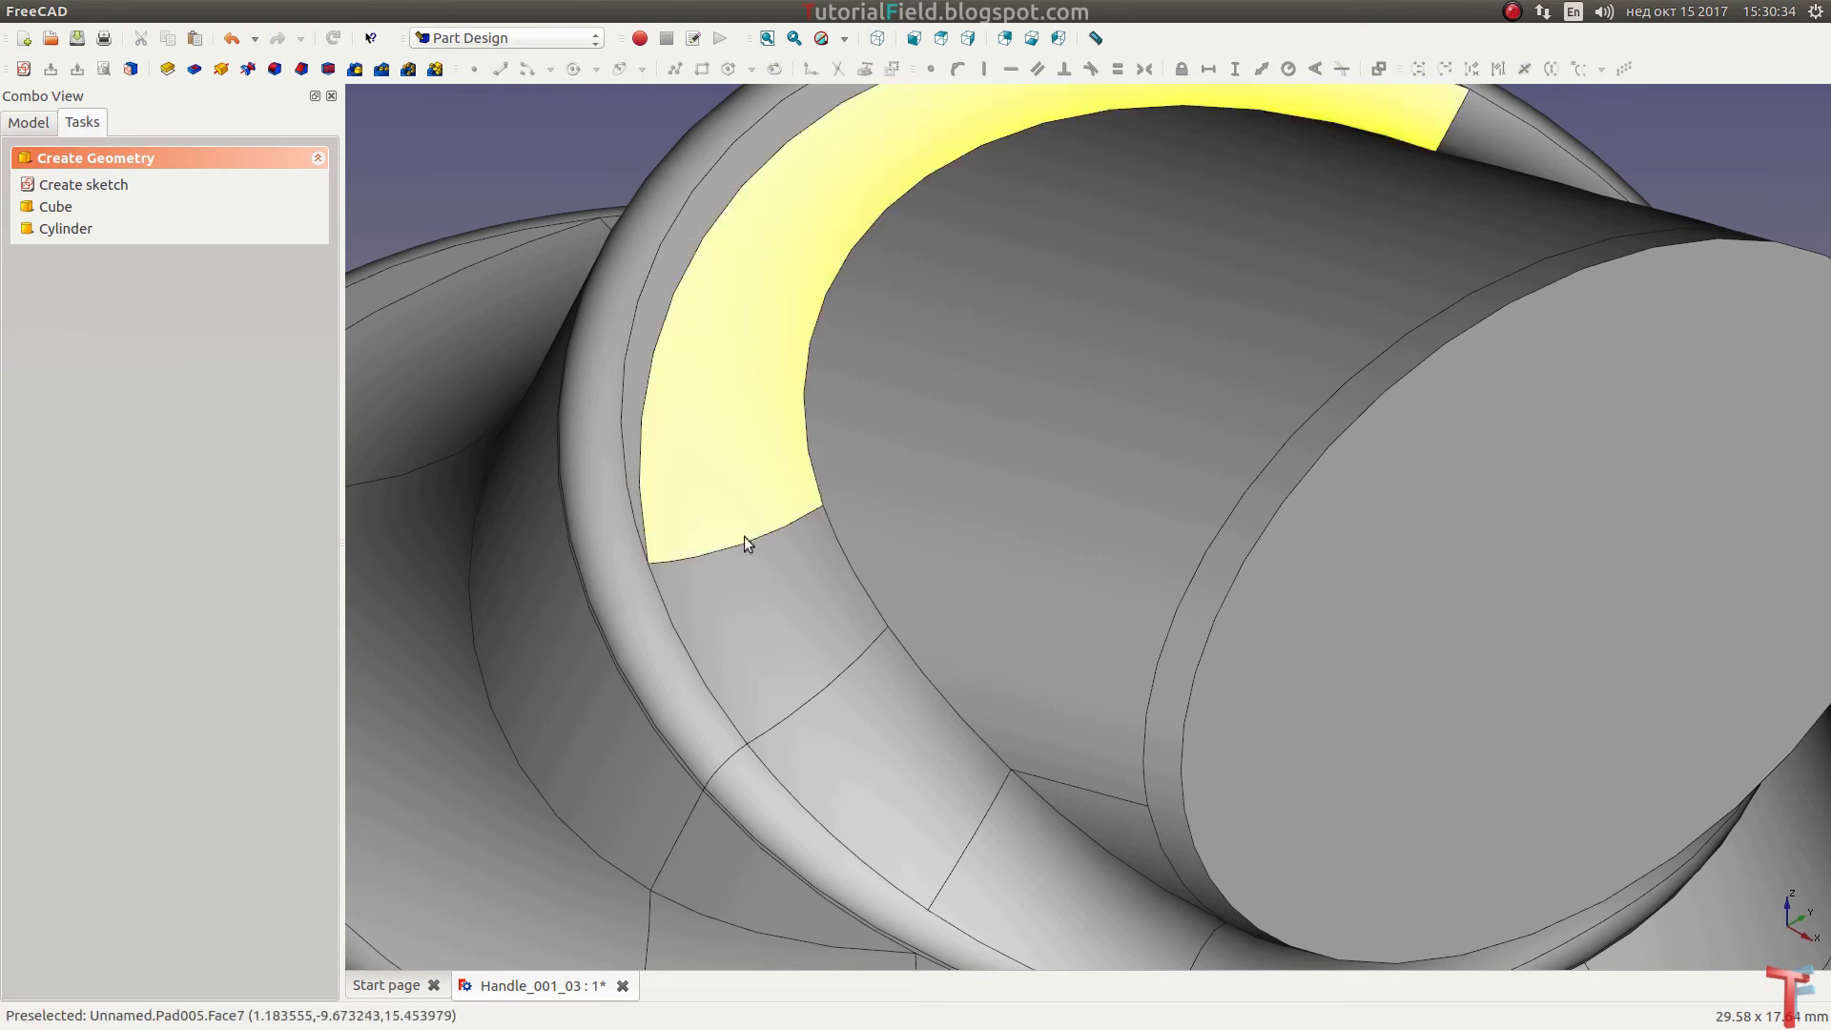
scroll(763, 536, down, 3)
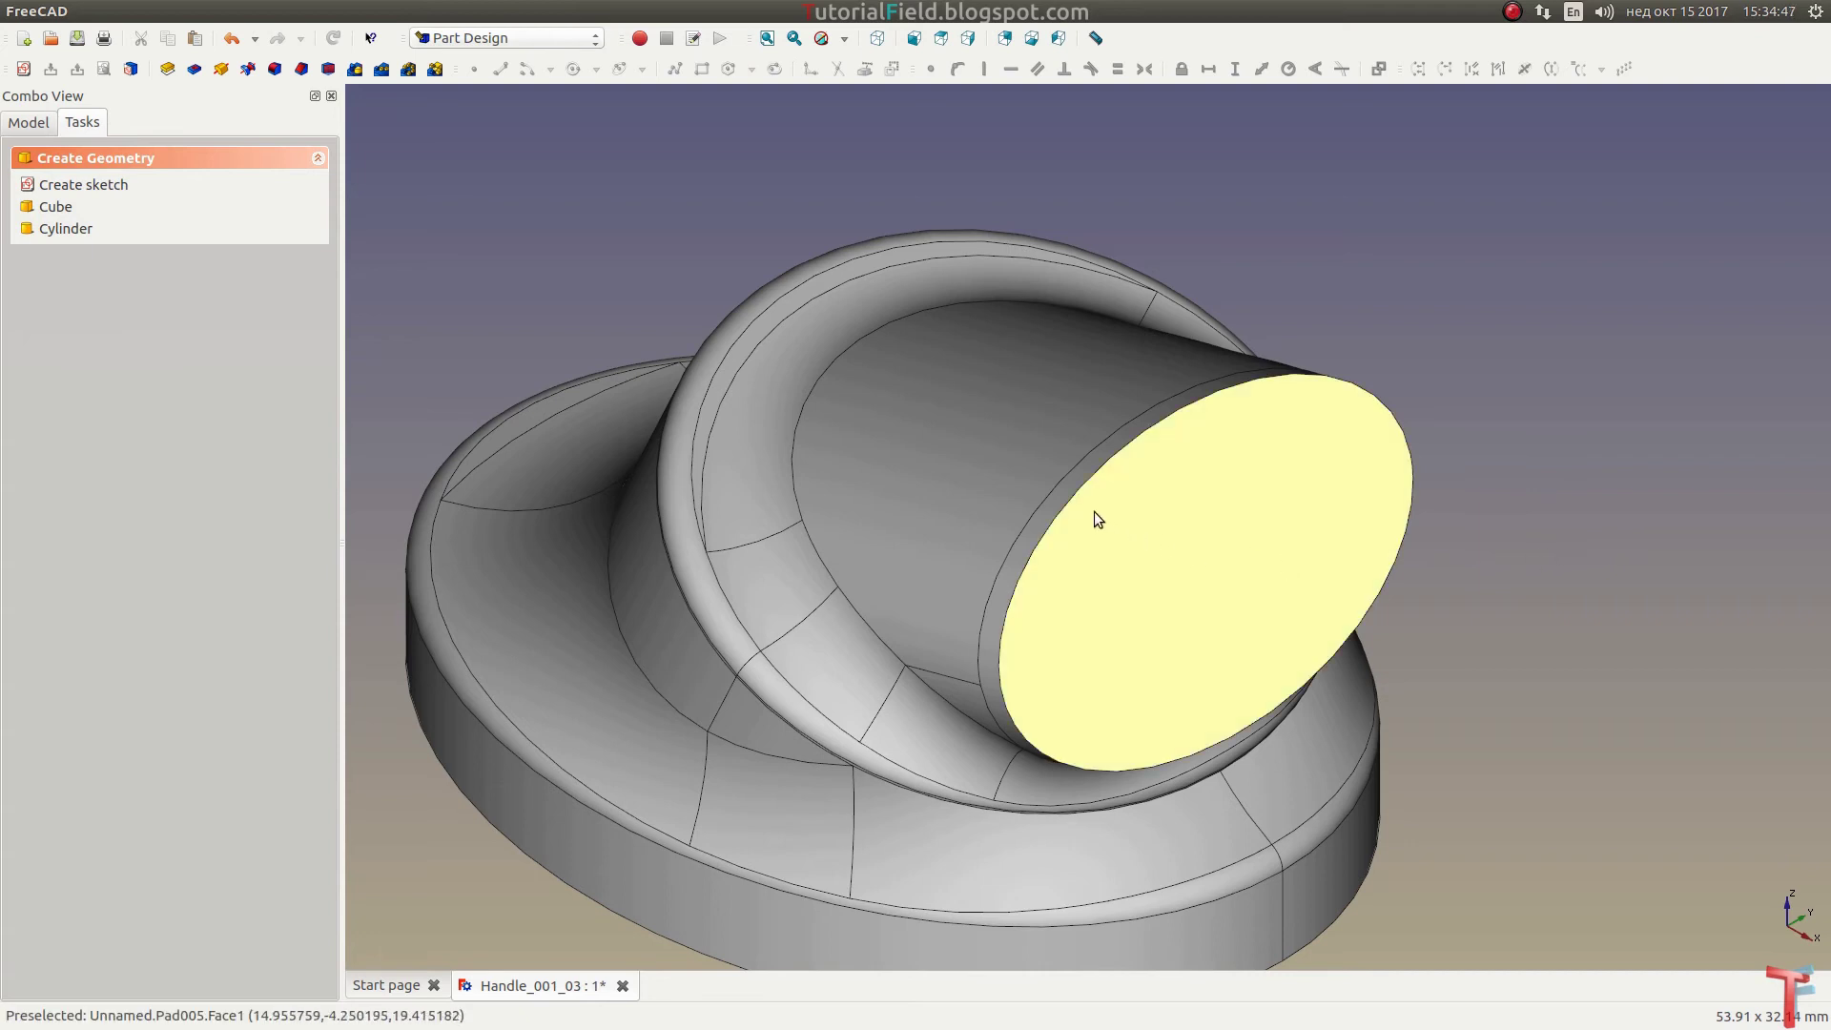
Step: Select the cylinder's end edge and open Part Fillet Edges with Edge1 at 1 mm
click(1064, 507)
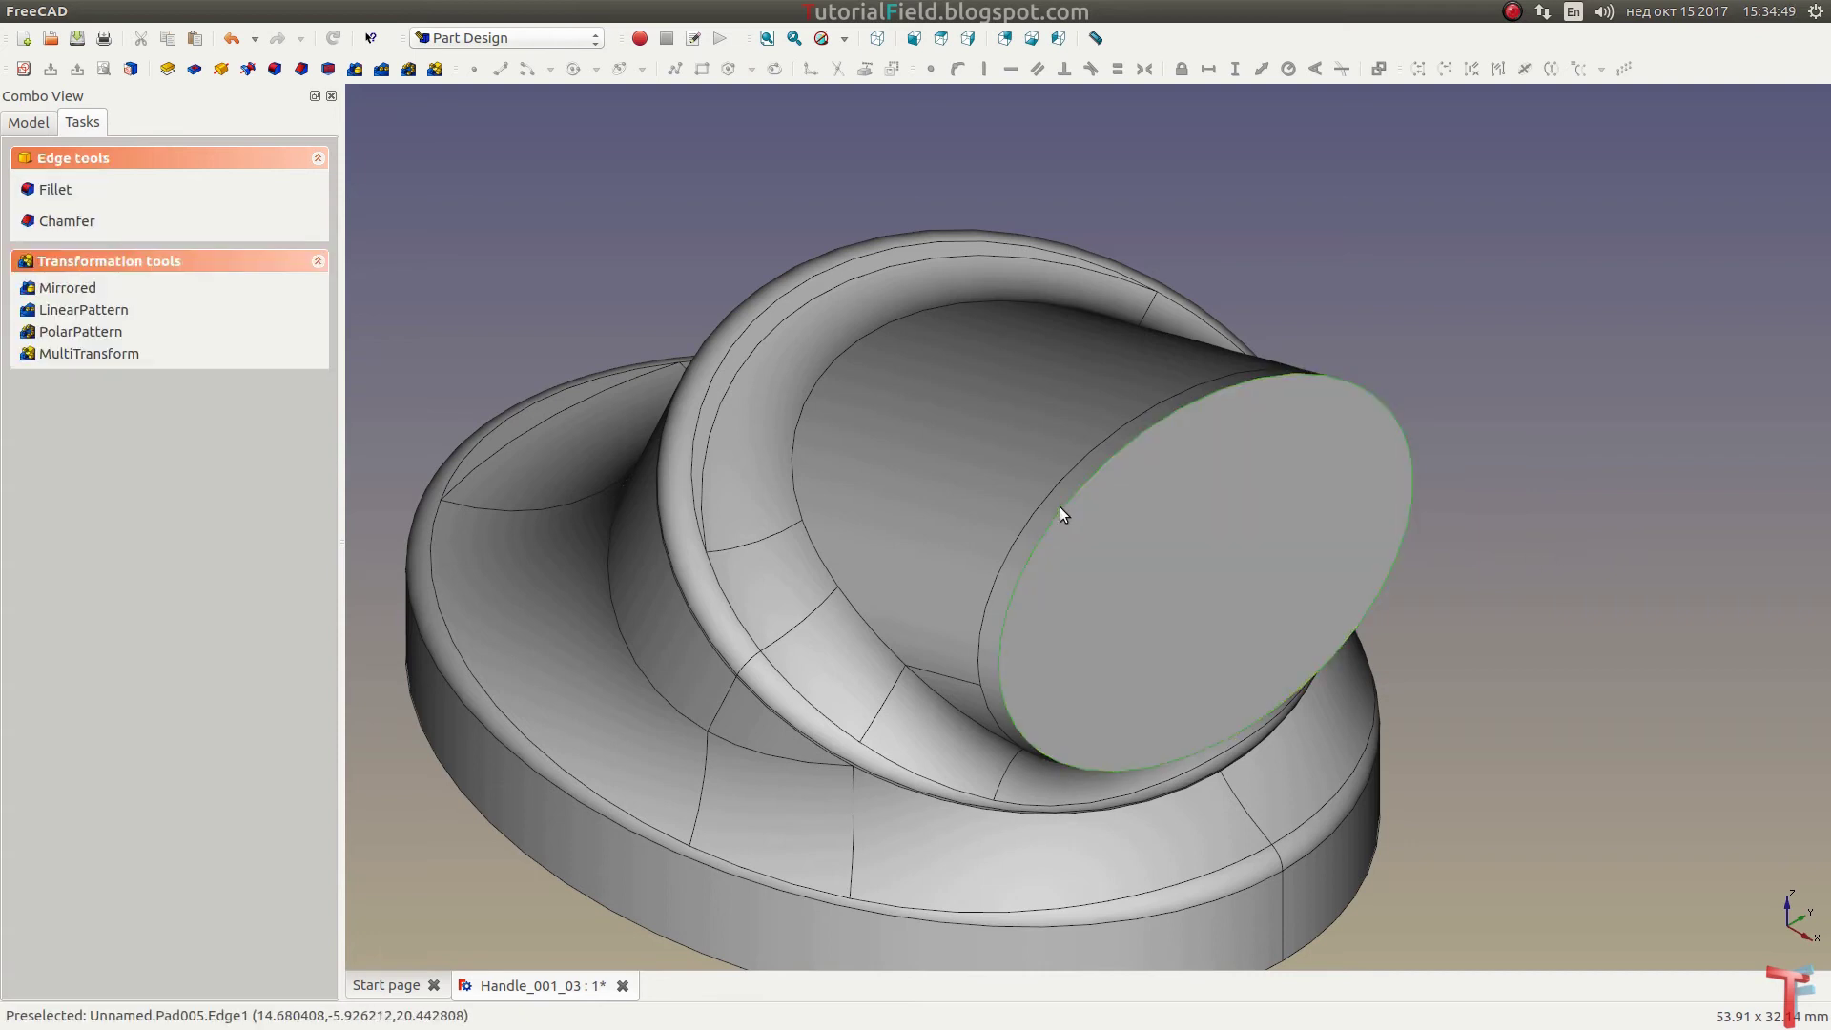
click(467, 38)
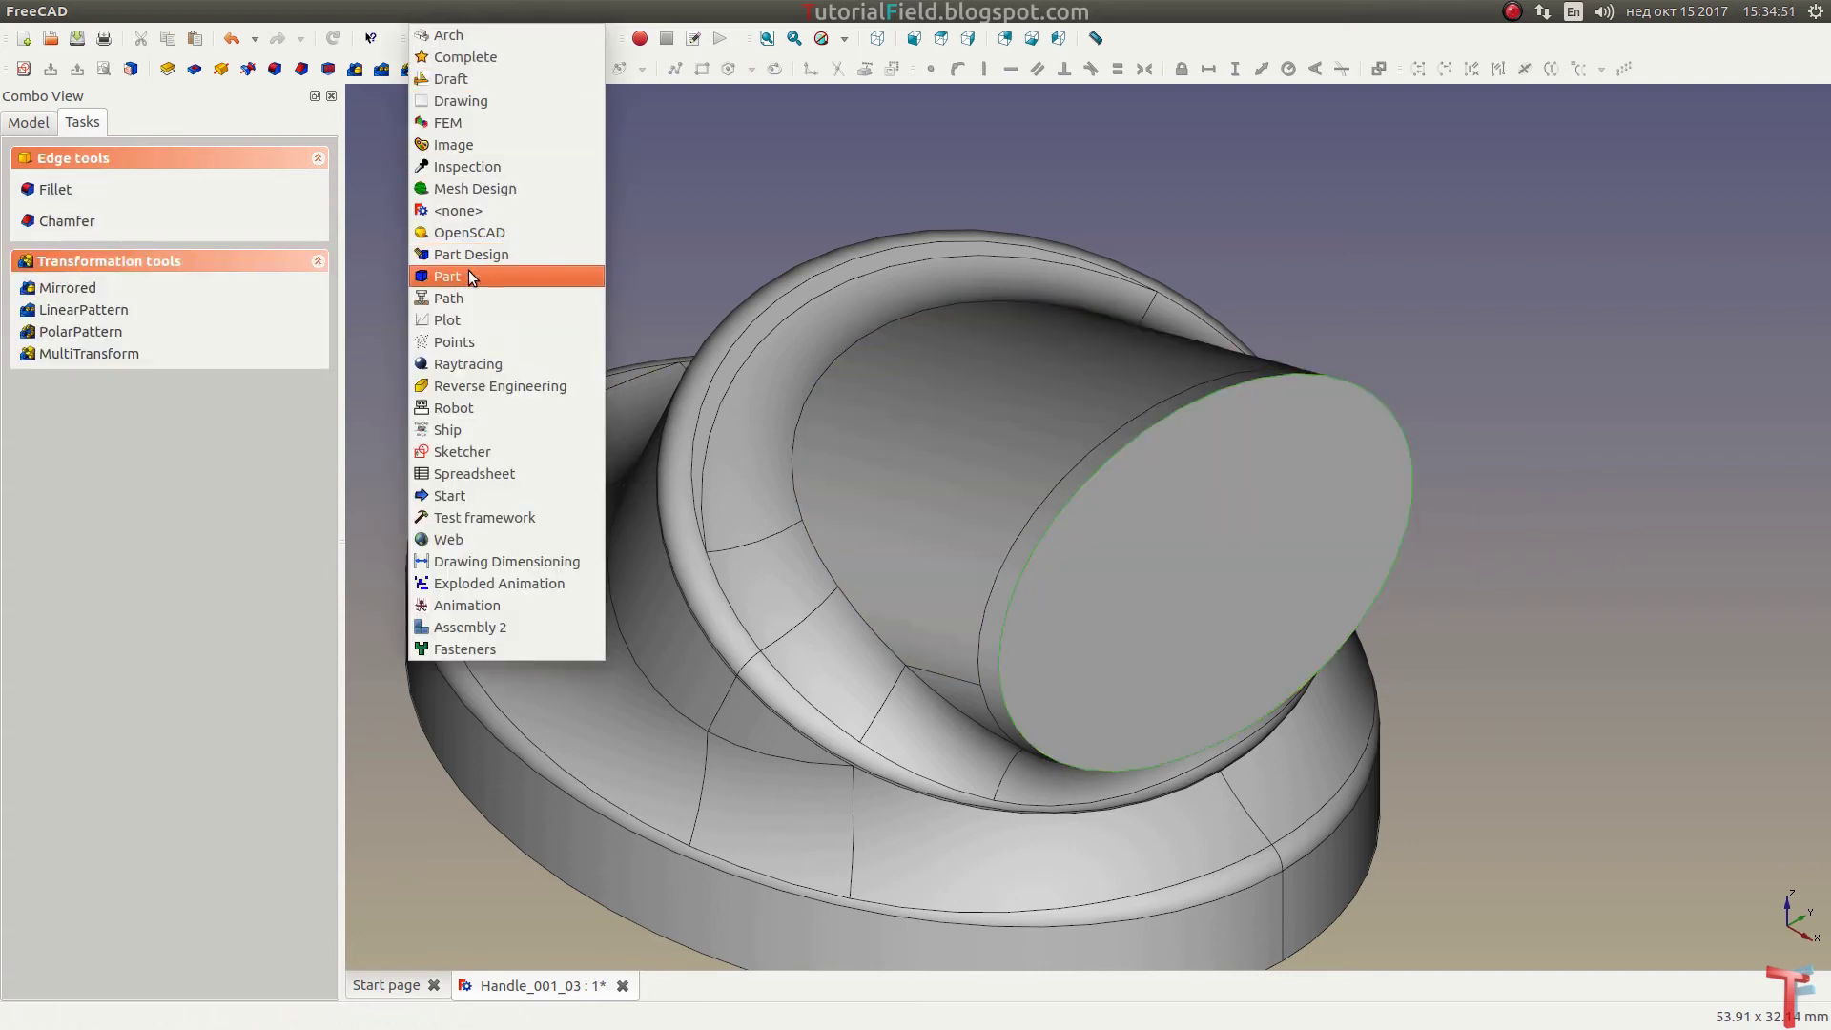
click(468, 277)
click(301, 68)
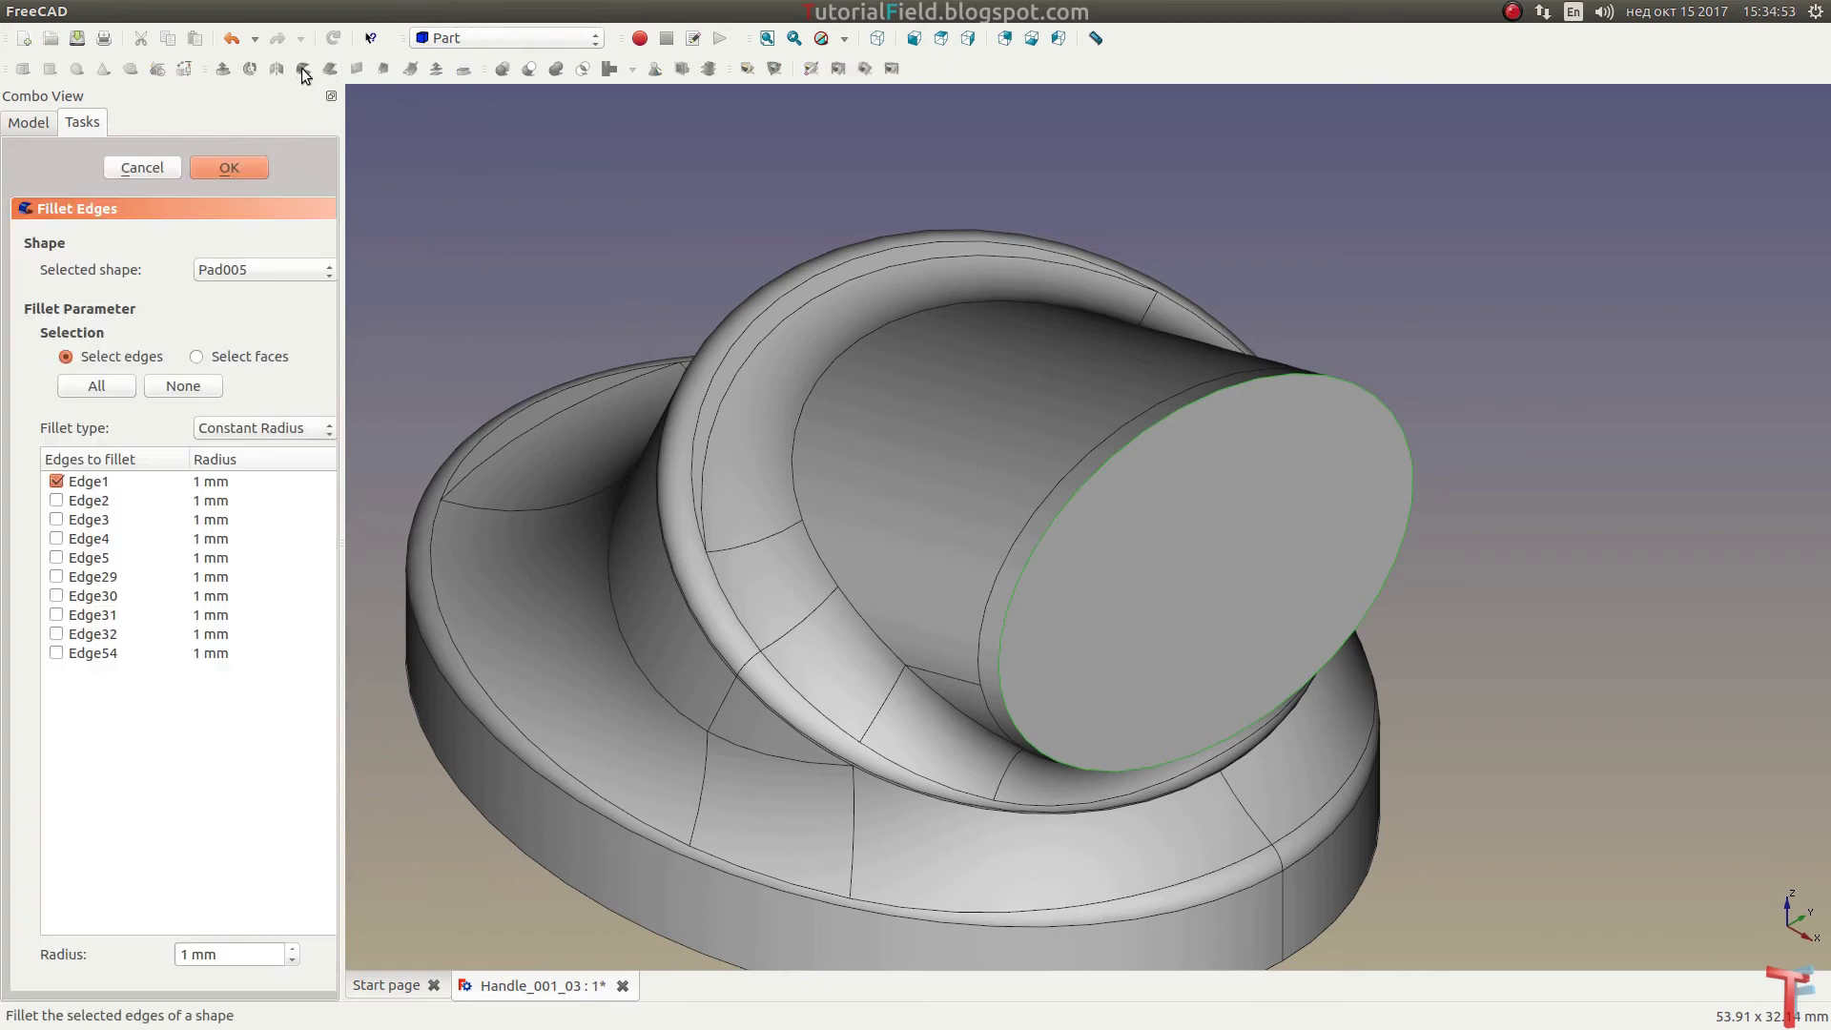
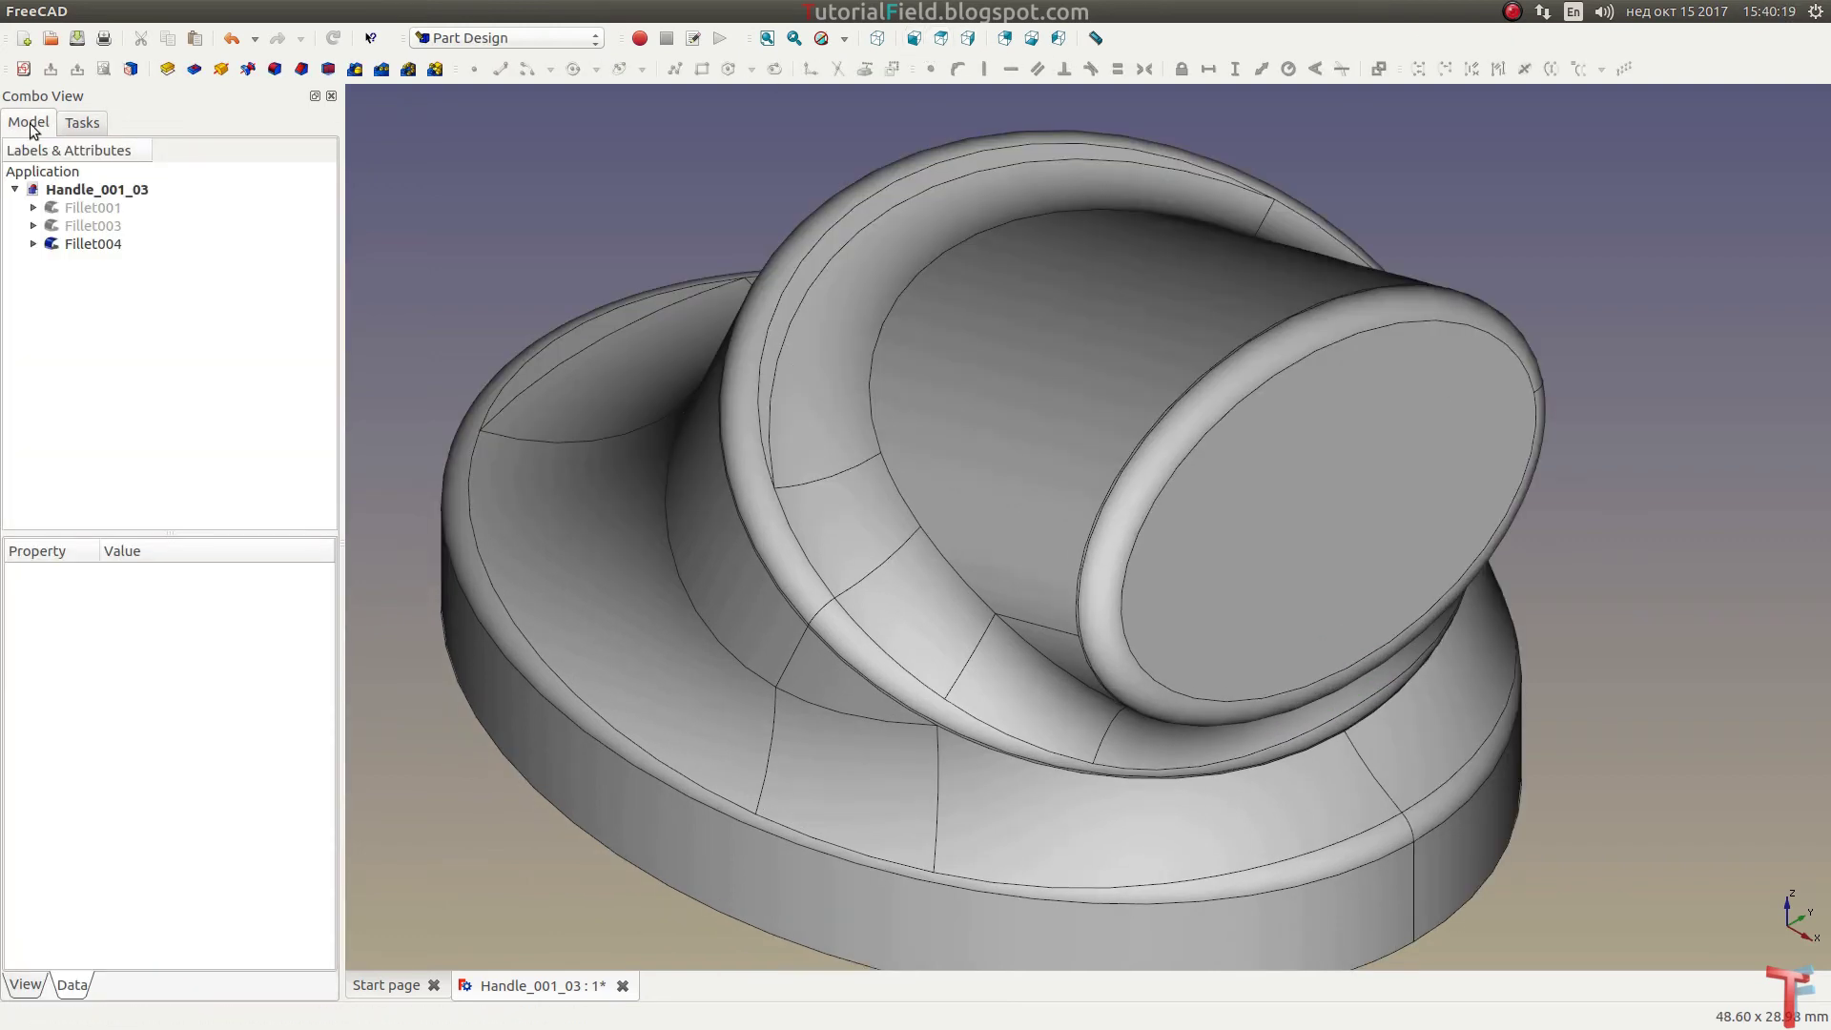
Step: Start a new sketch on the YZ plane with a 15 mm offset
click(24, 69)
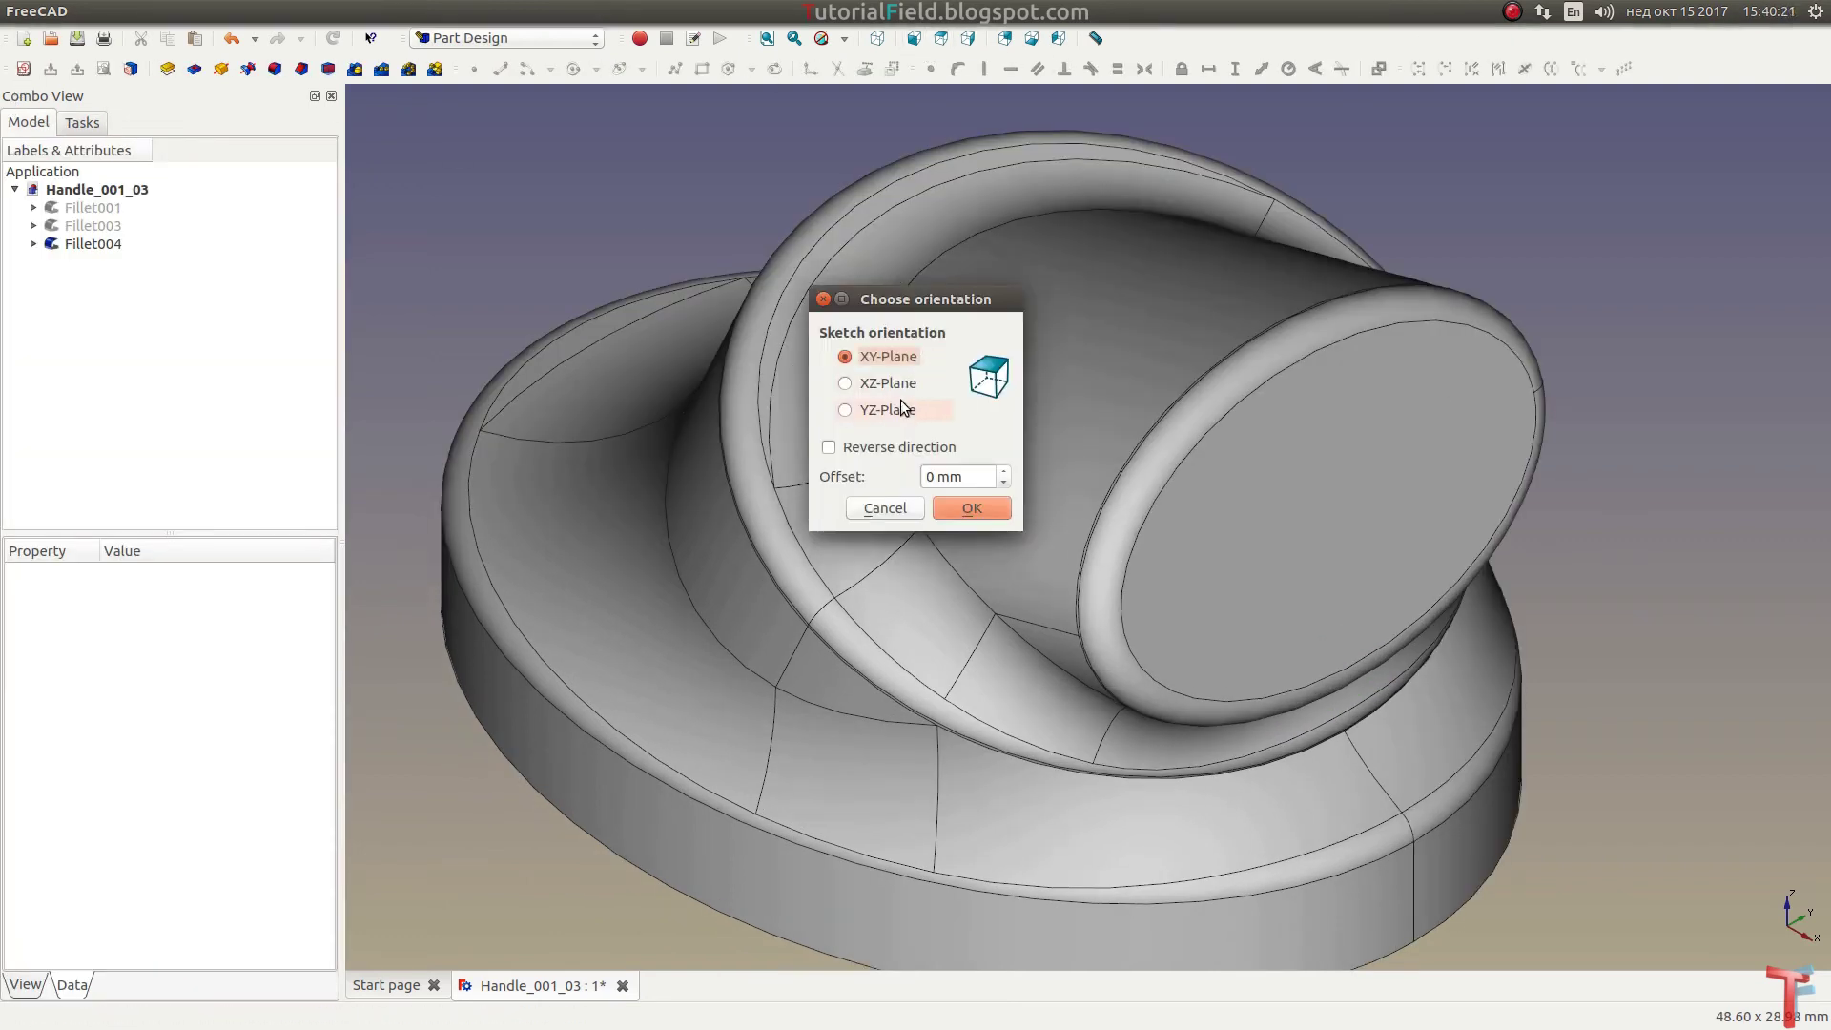
click(902, 409)
double_click(937, 480)
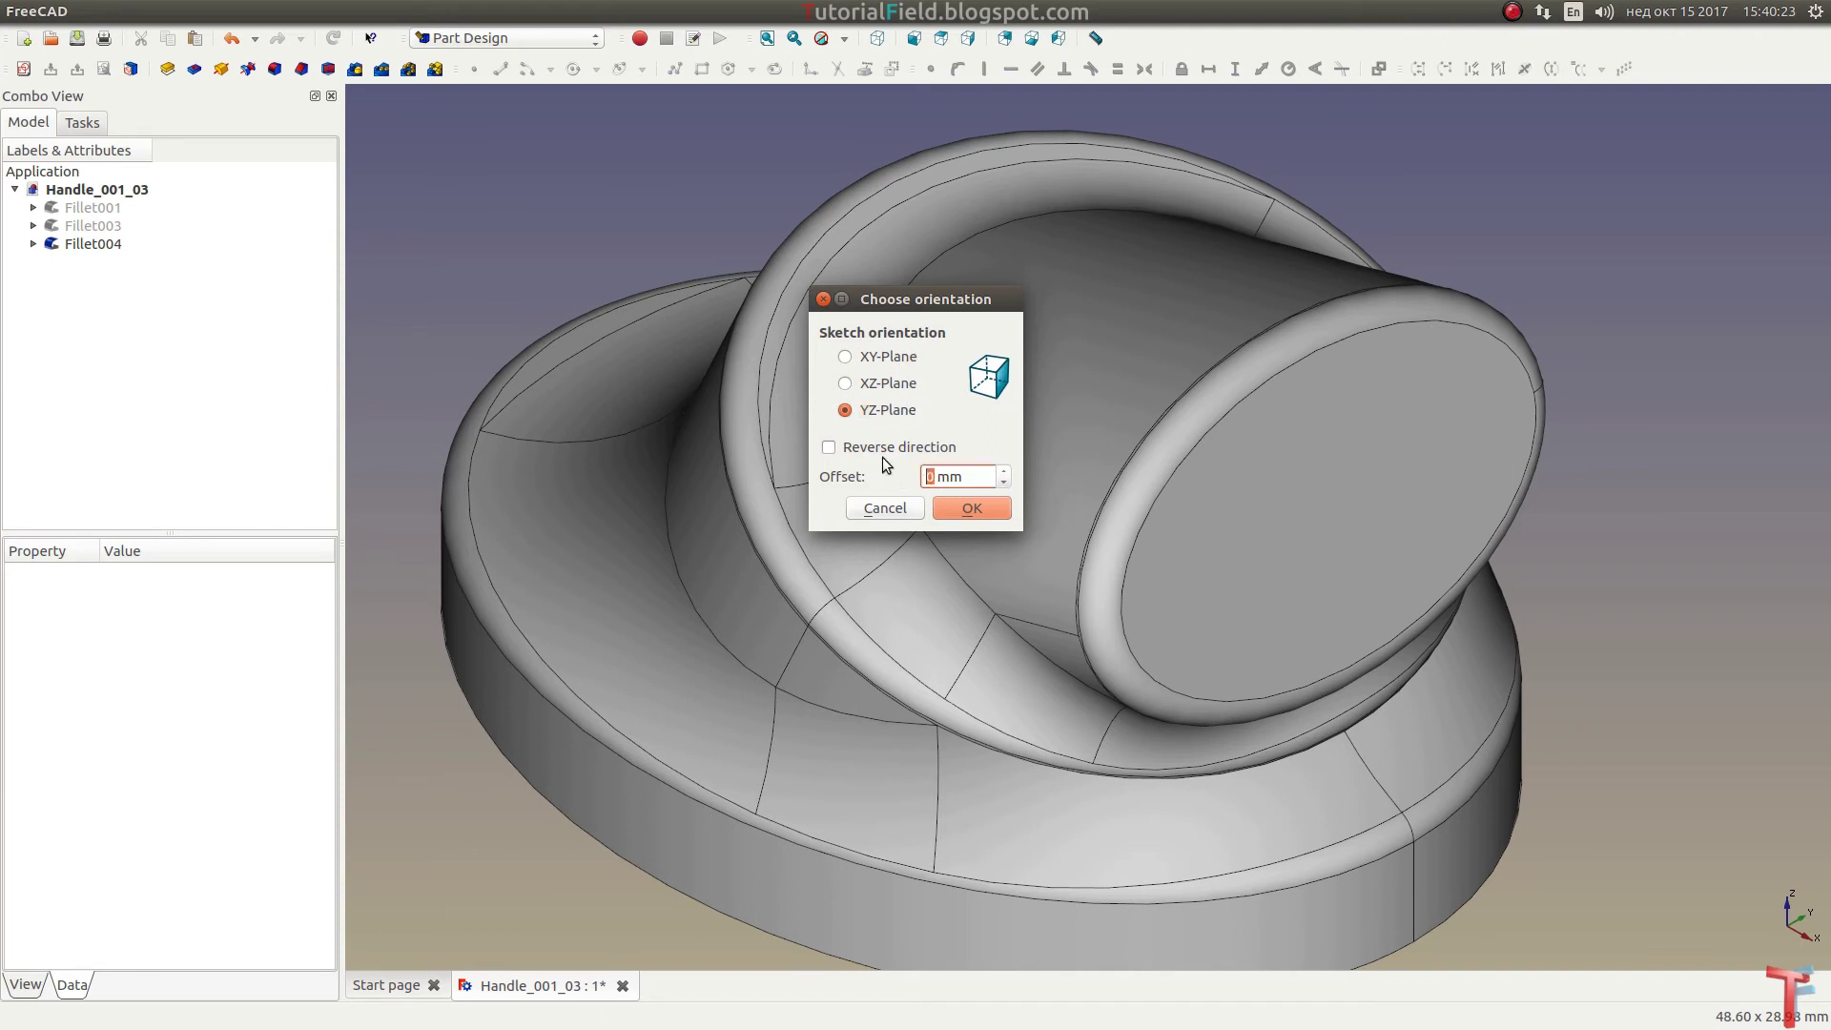
text(15)
click(949, 503)
scroll(1076, 427, up, 3)
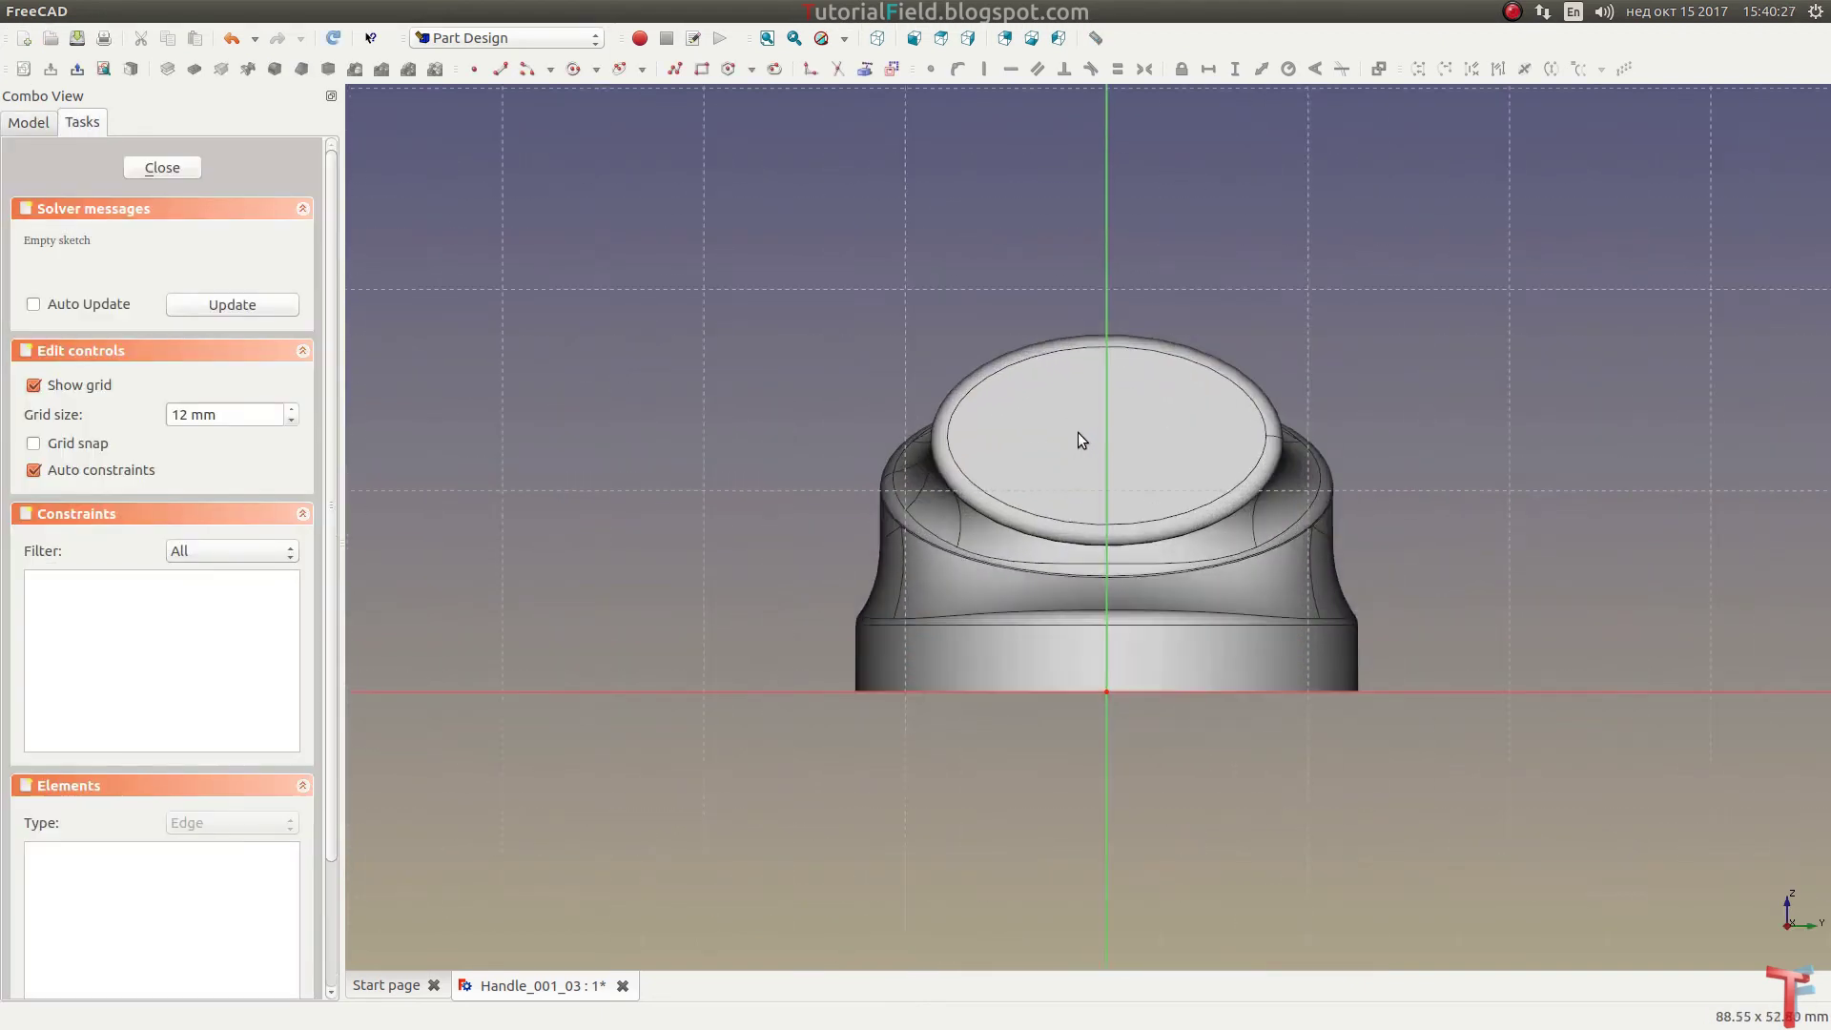
scroll(1078, 432, up, 2)
scroll(1162, 452, up, 1)
scroll(1075, 438, up, 1)
middle_drag(1031, 445, 1053, 399)
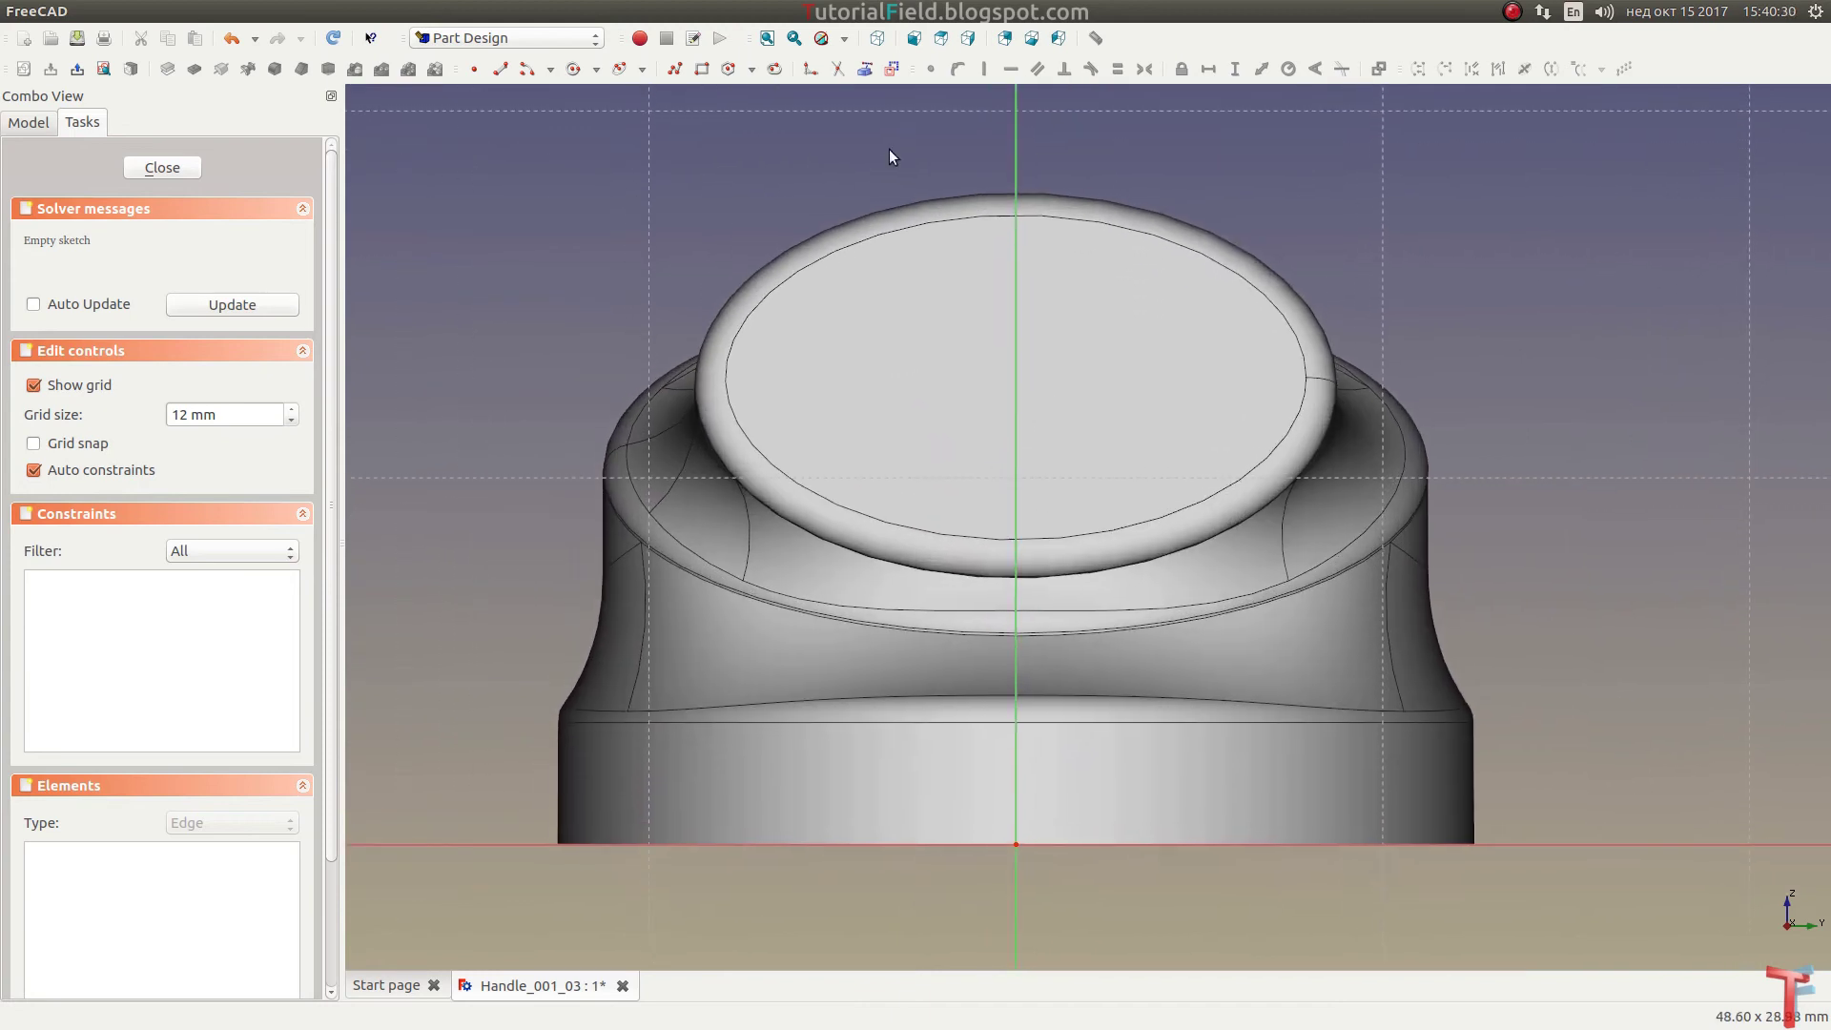
Step: Draw an ellipse, make its minor axis vertical and put its centre on the vertical axis
click(573, 69)
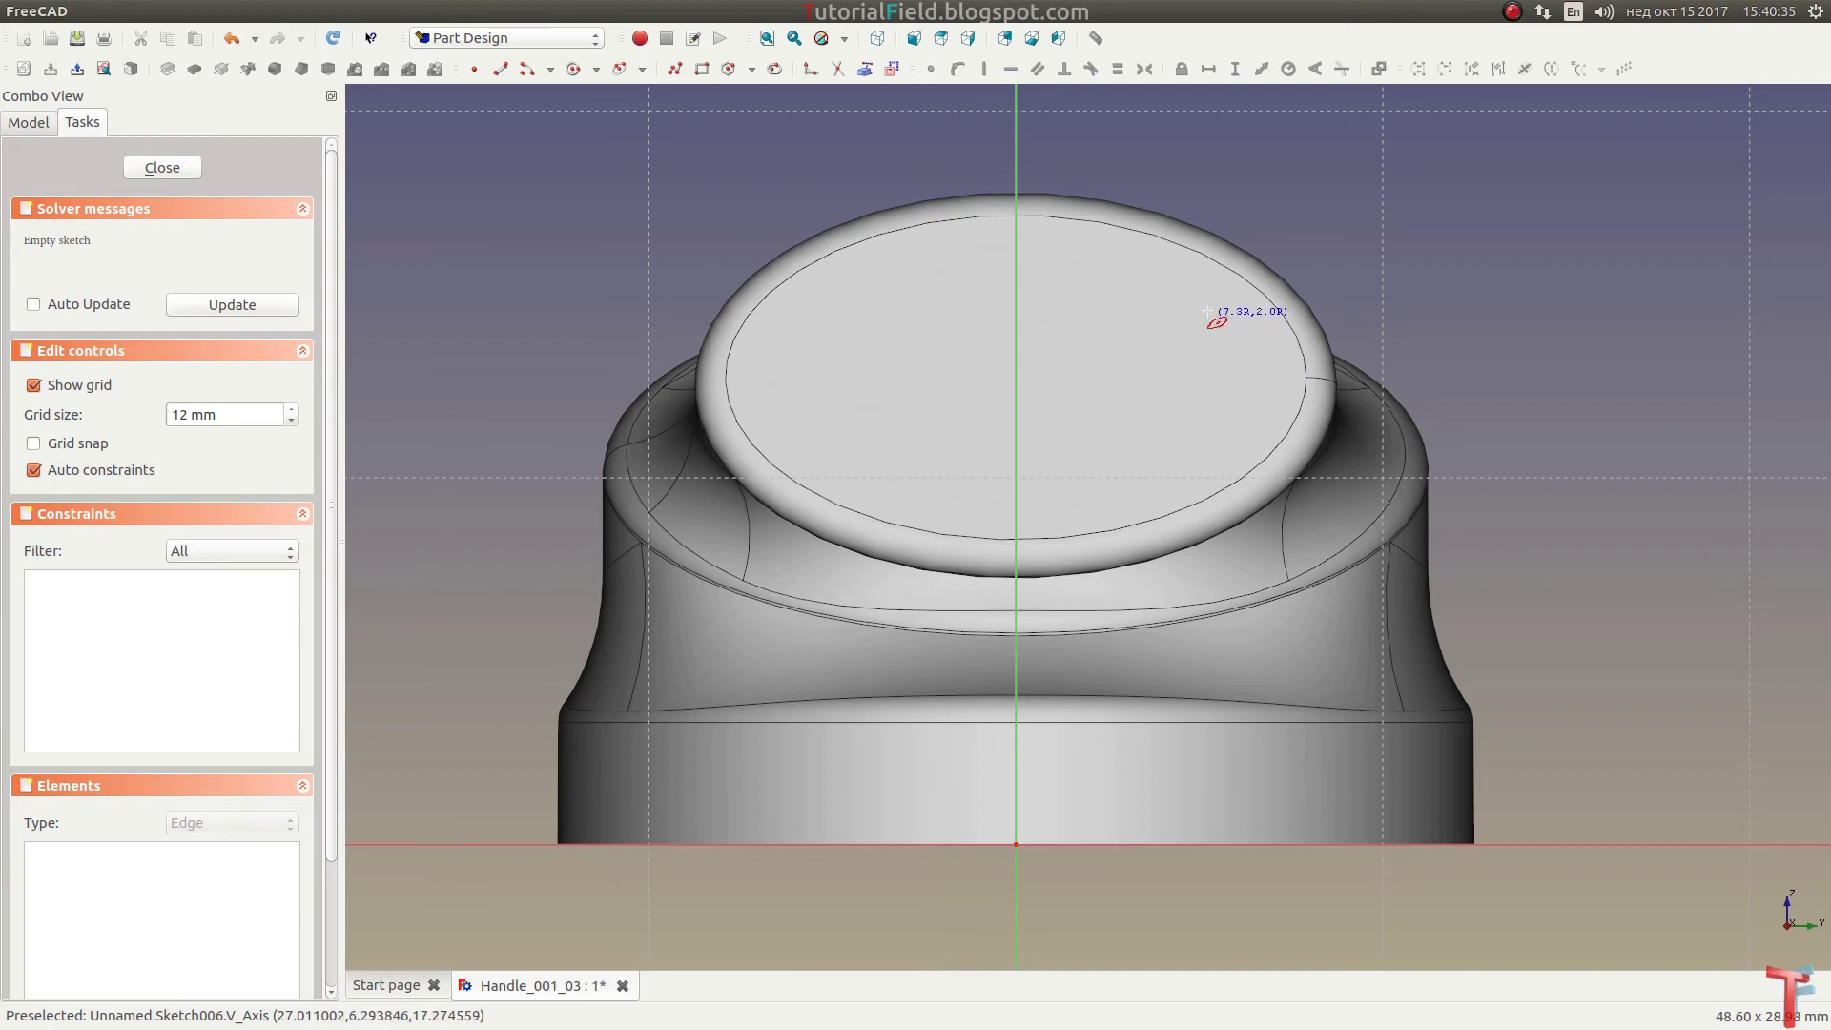
key(Escape)
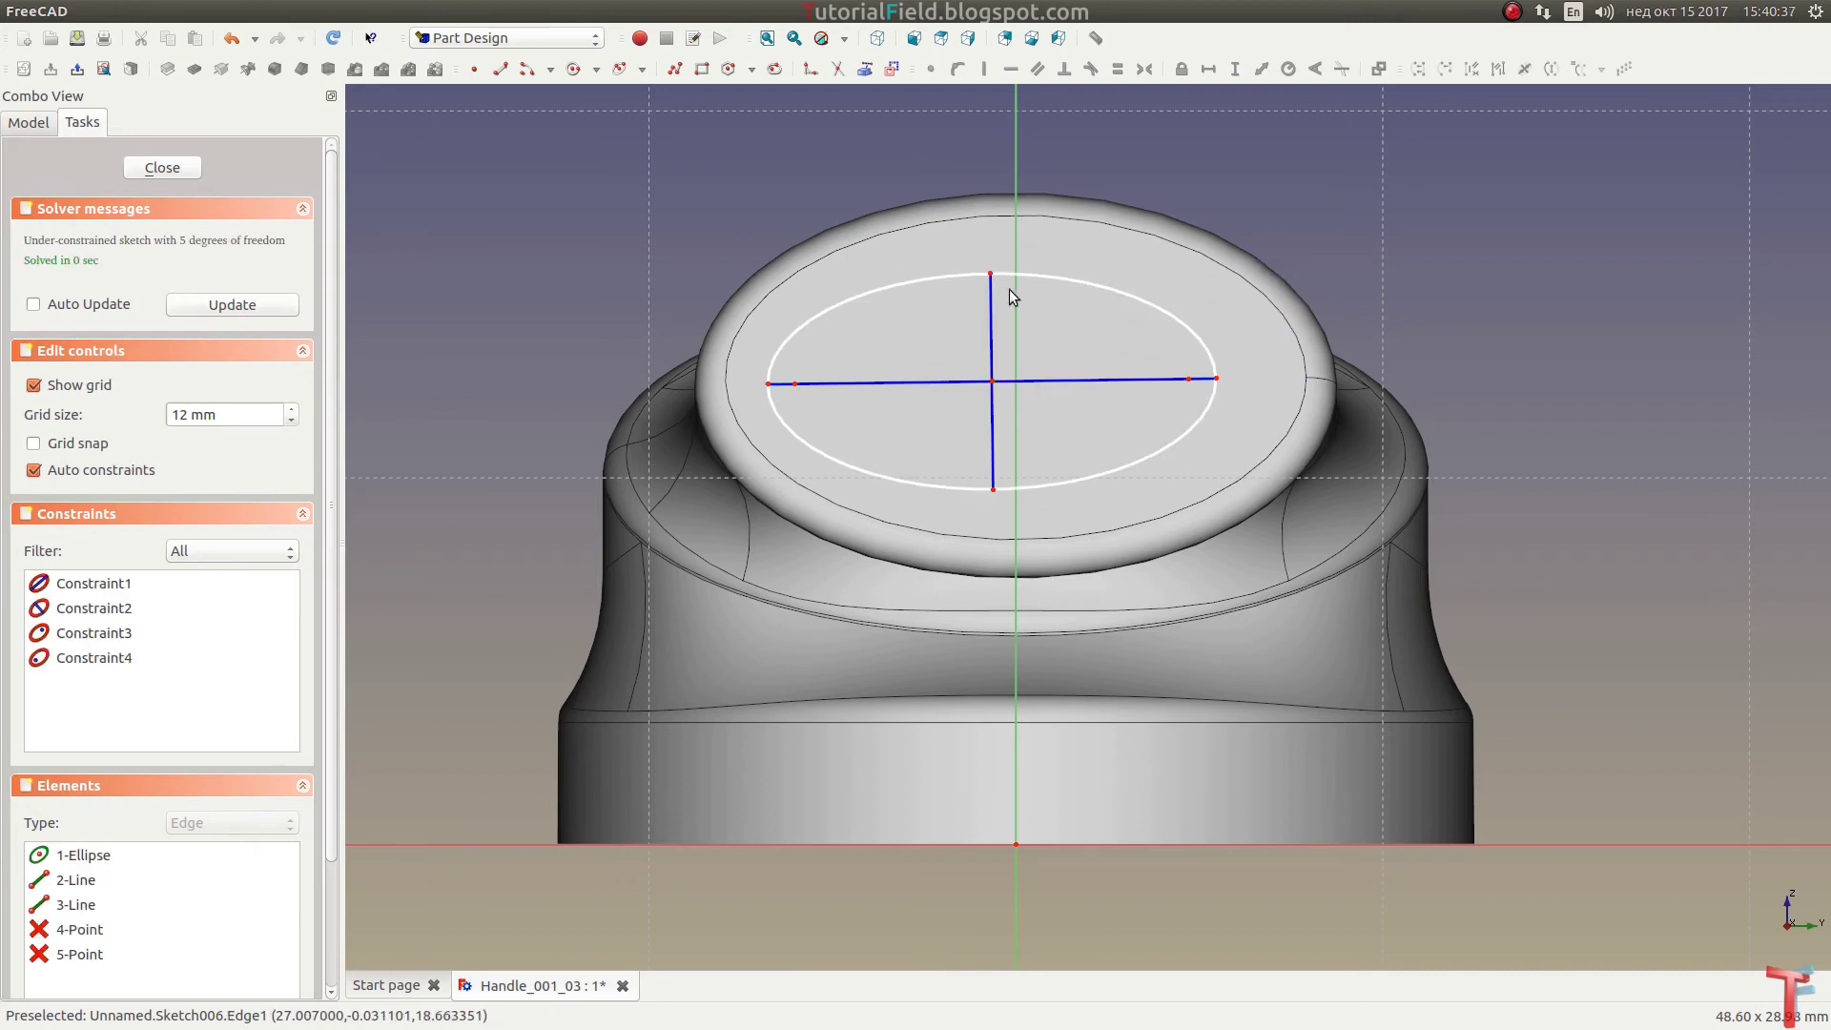
click(992, 340)
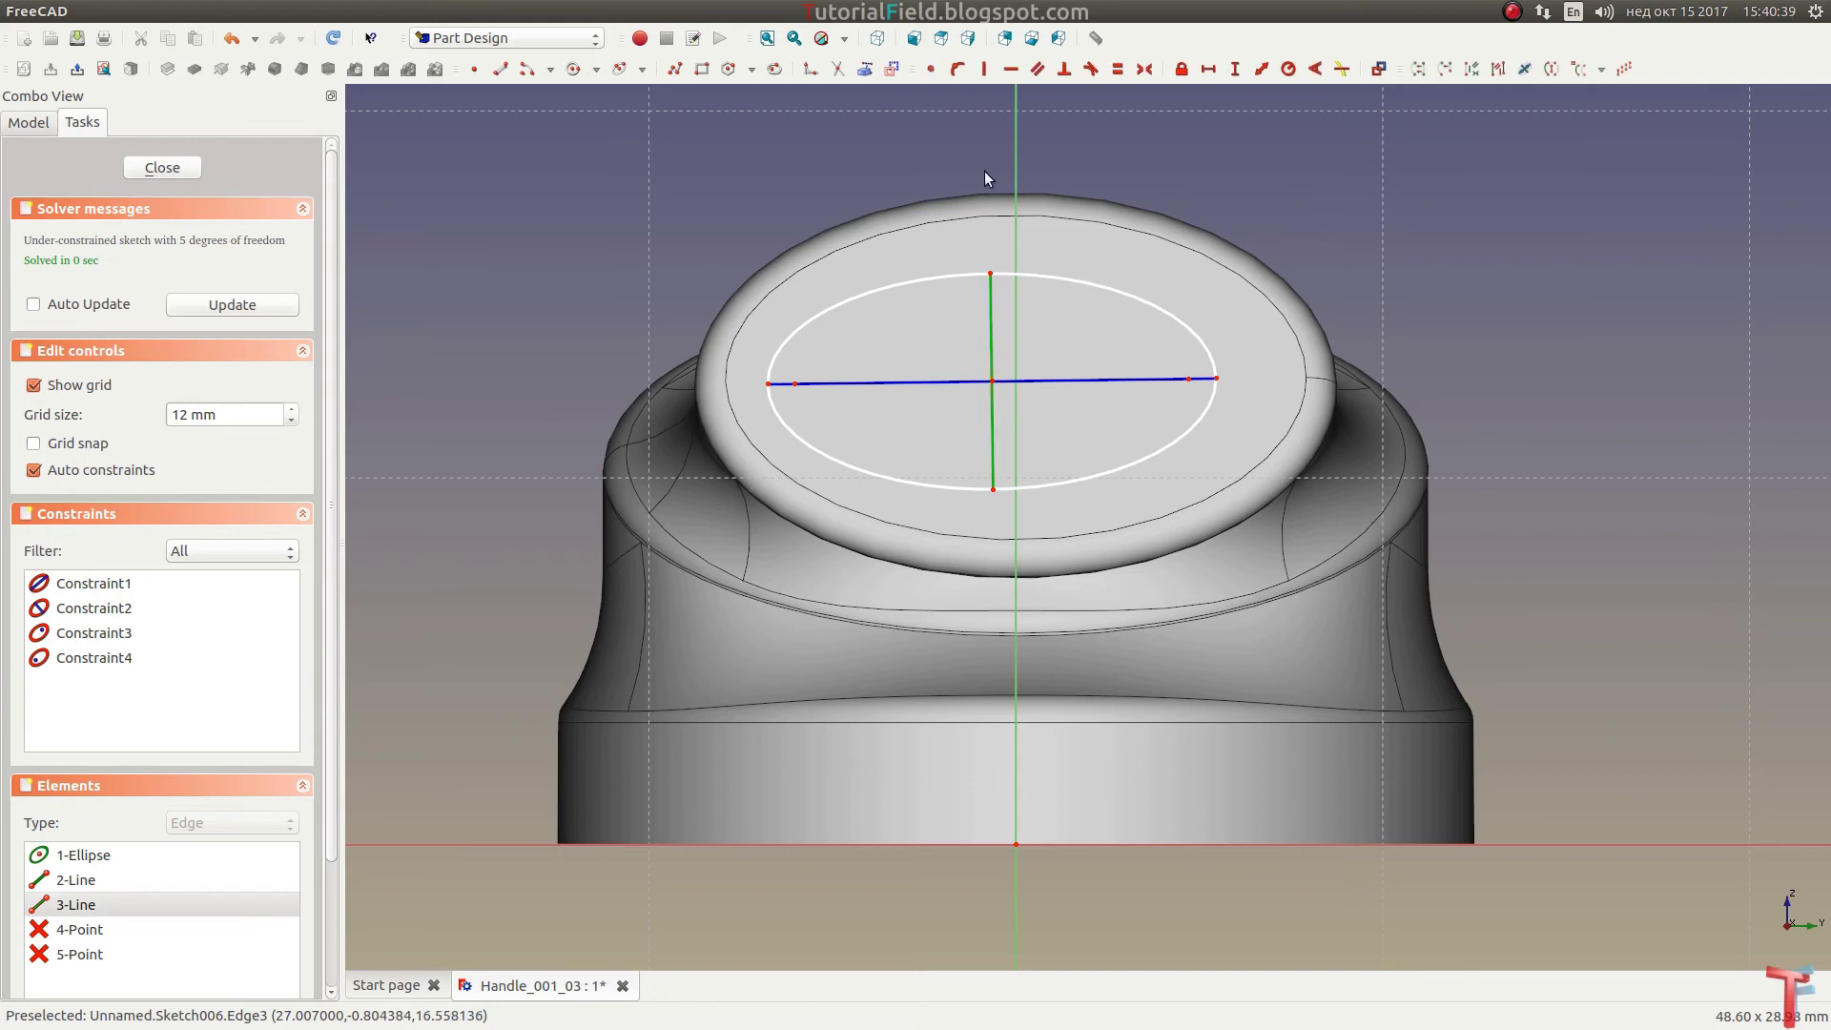
click(983, 68)
scroll(1007, 370, up, 2)
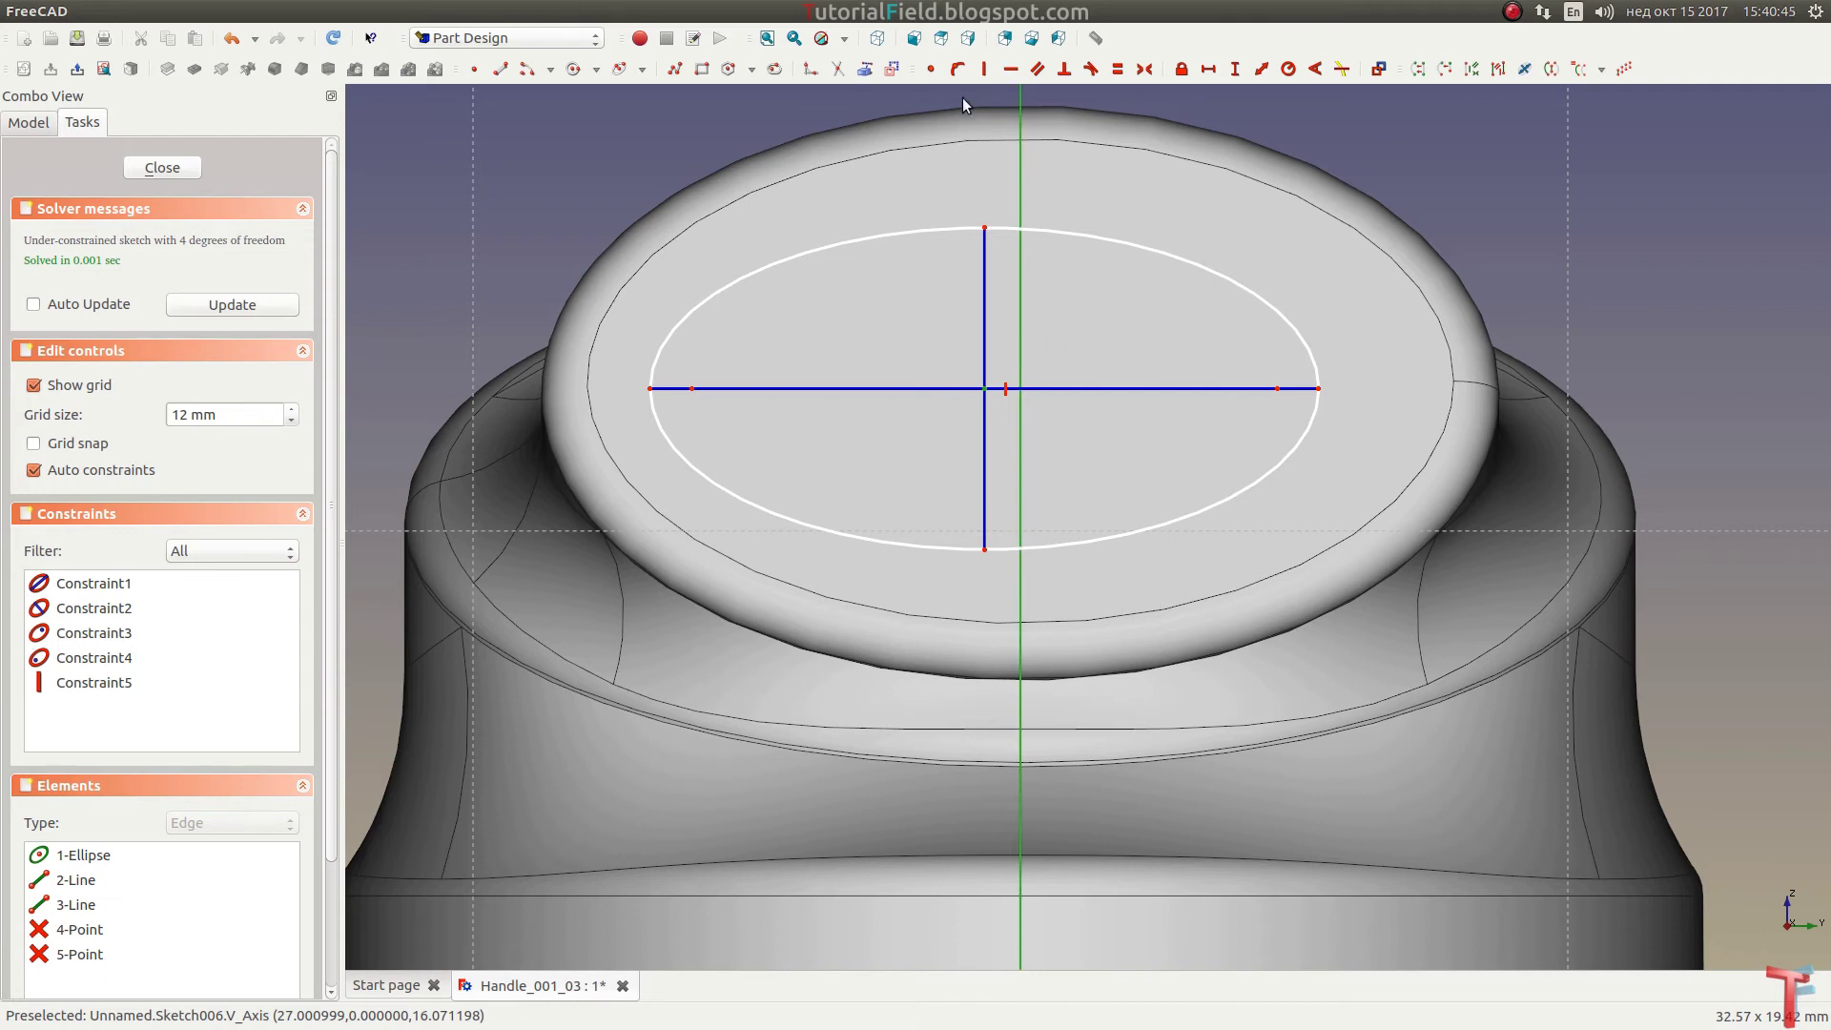
click(957, 68)
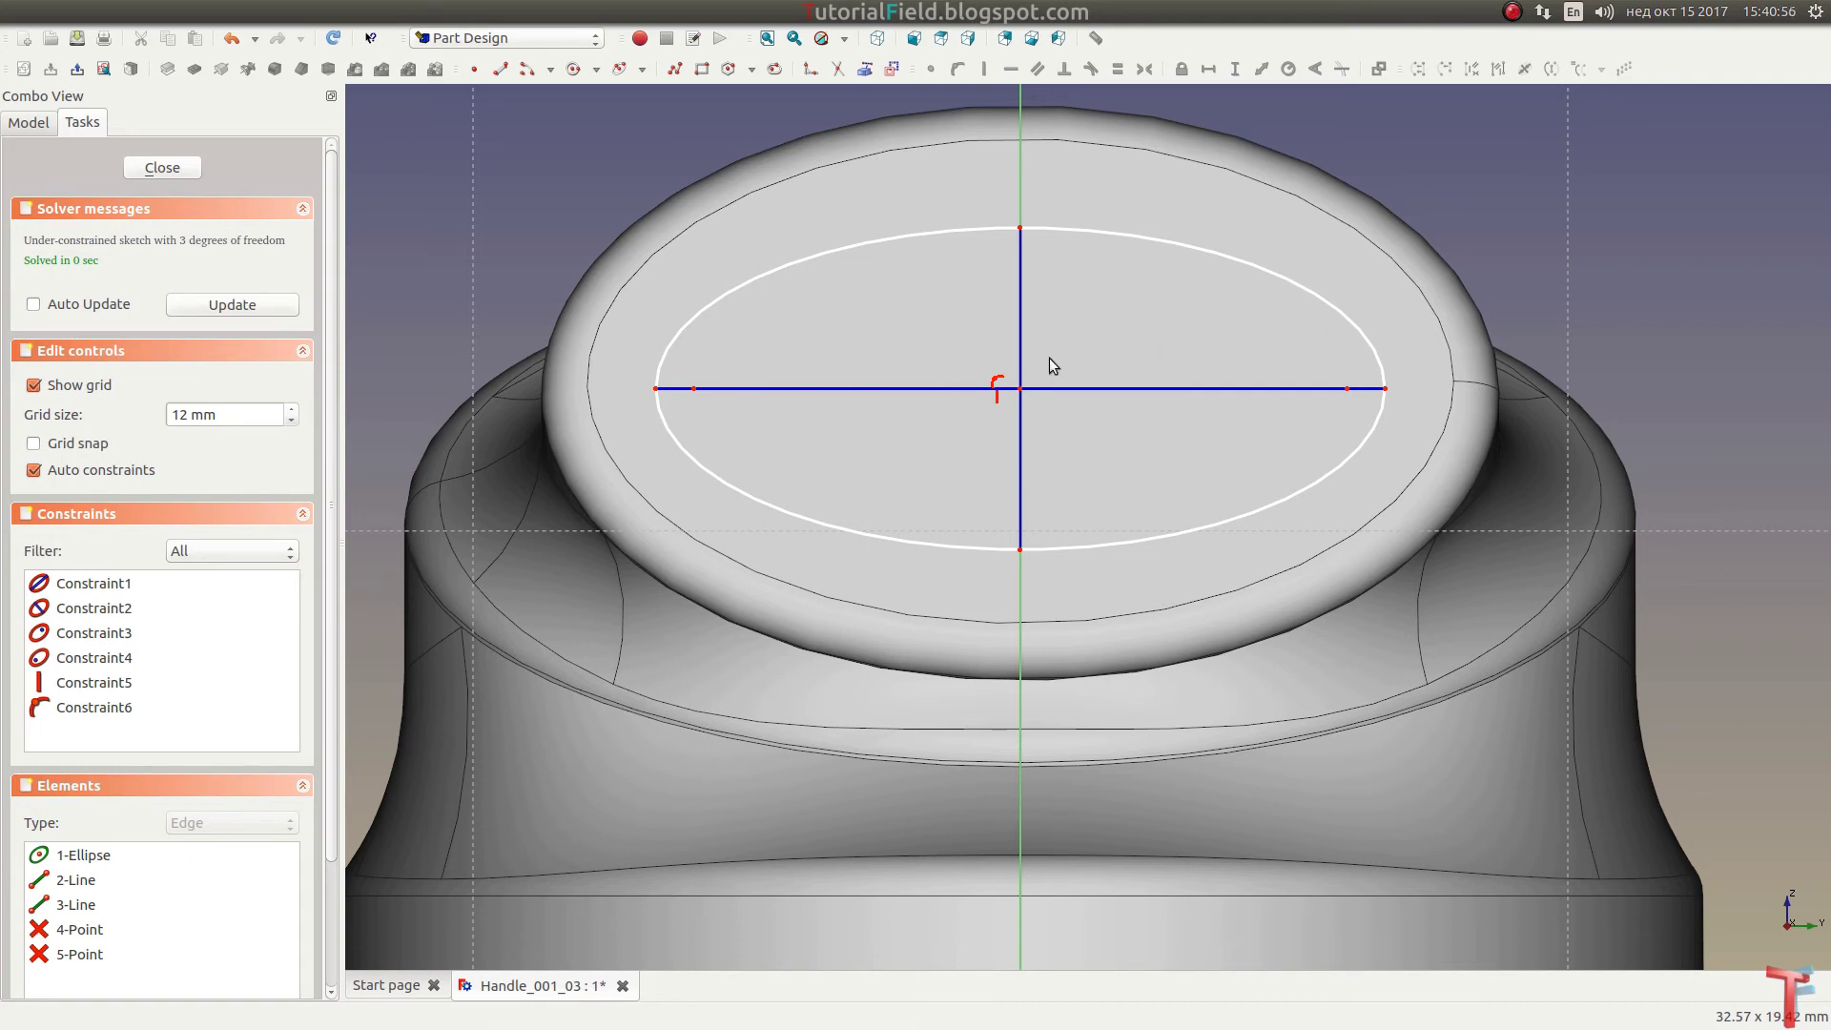
Step: Dimension the ellipse's short axis to 9 mm and long axis to 17 mm
click(1021, 329)
click(1236, 71)
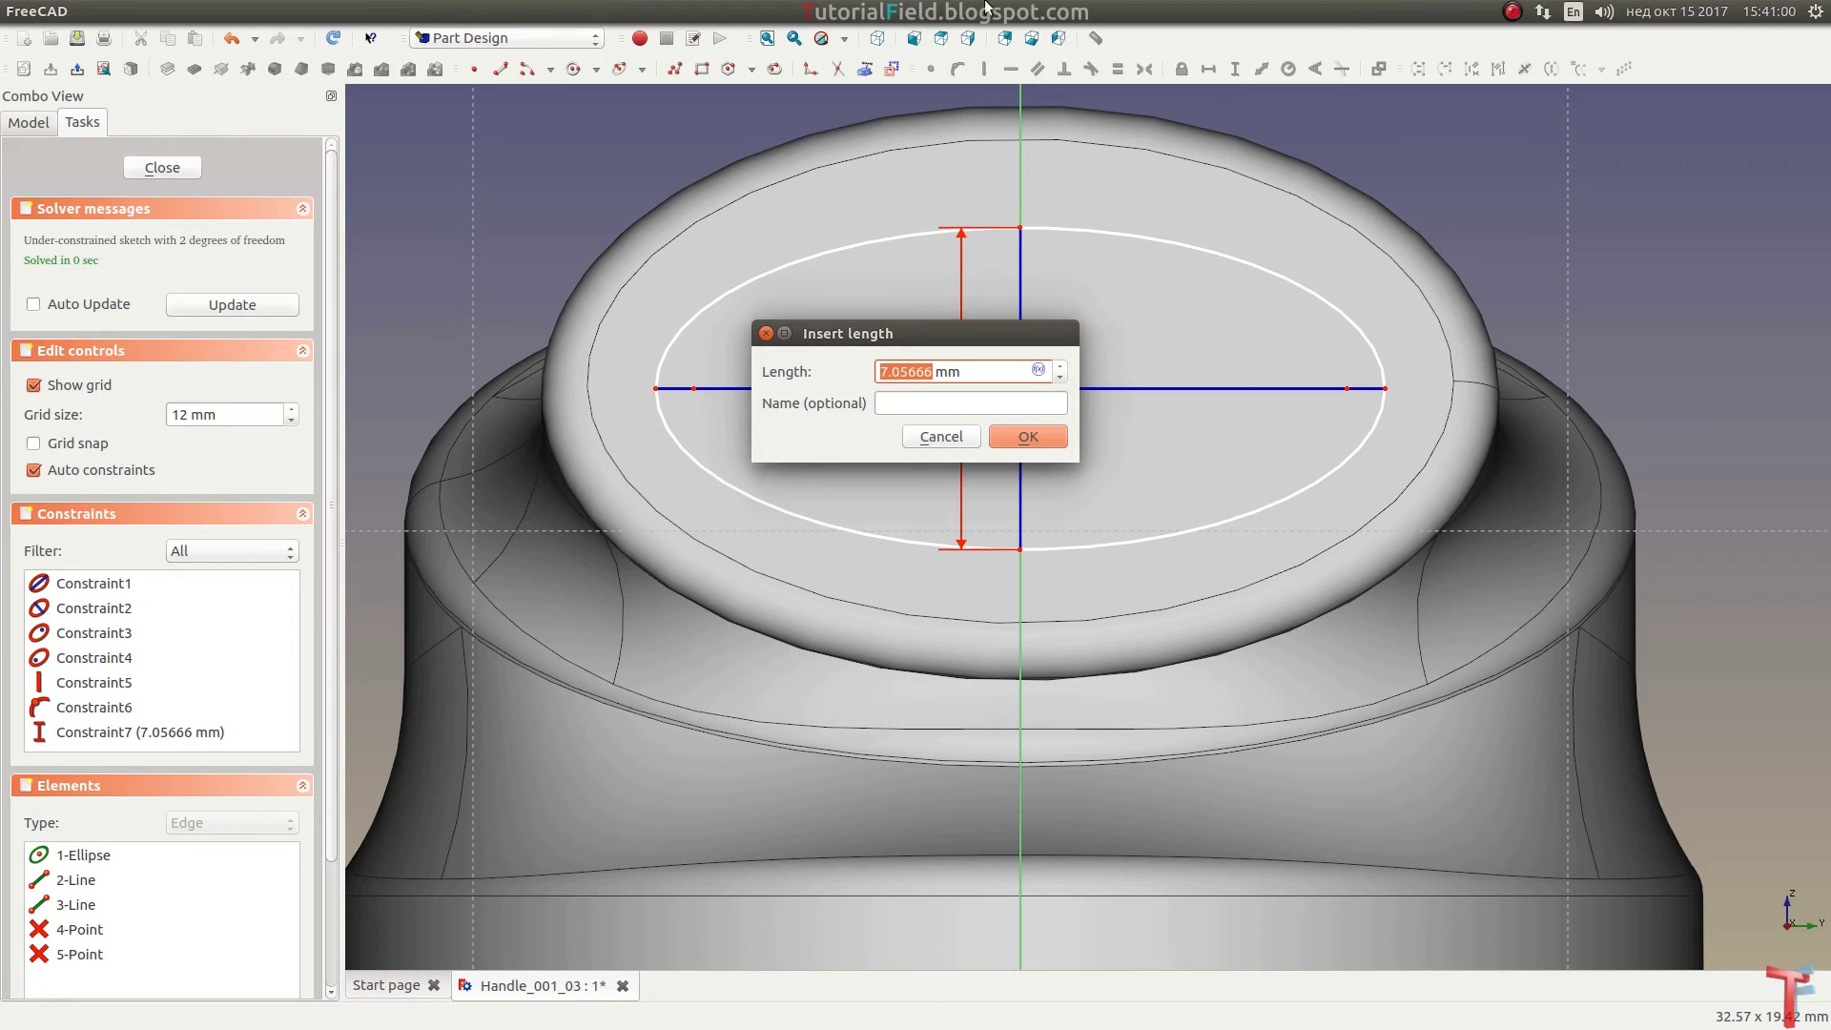
text(9)
key(Return)
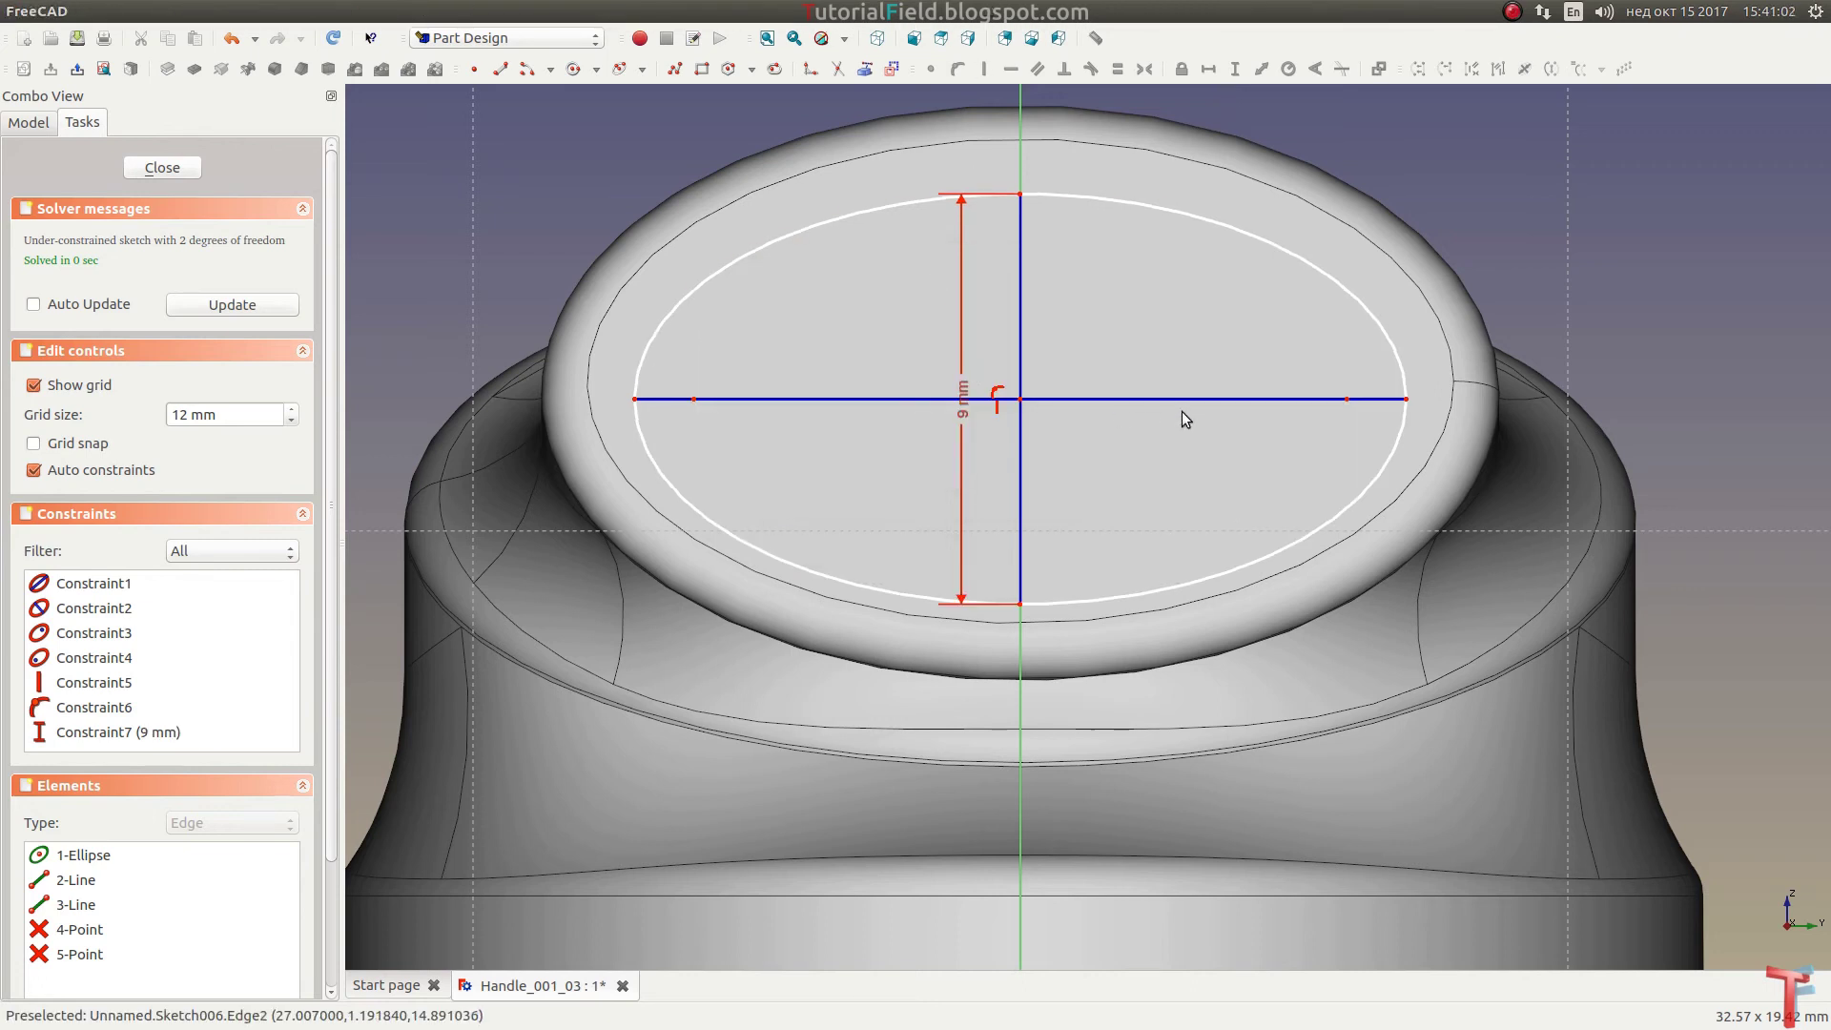
click(1179, 399)
click(1208, 75)
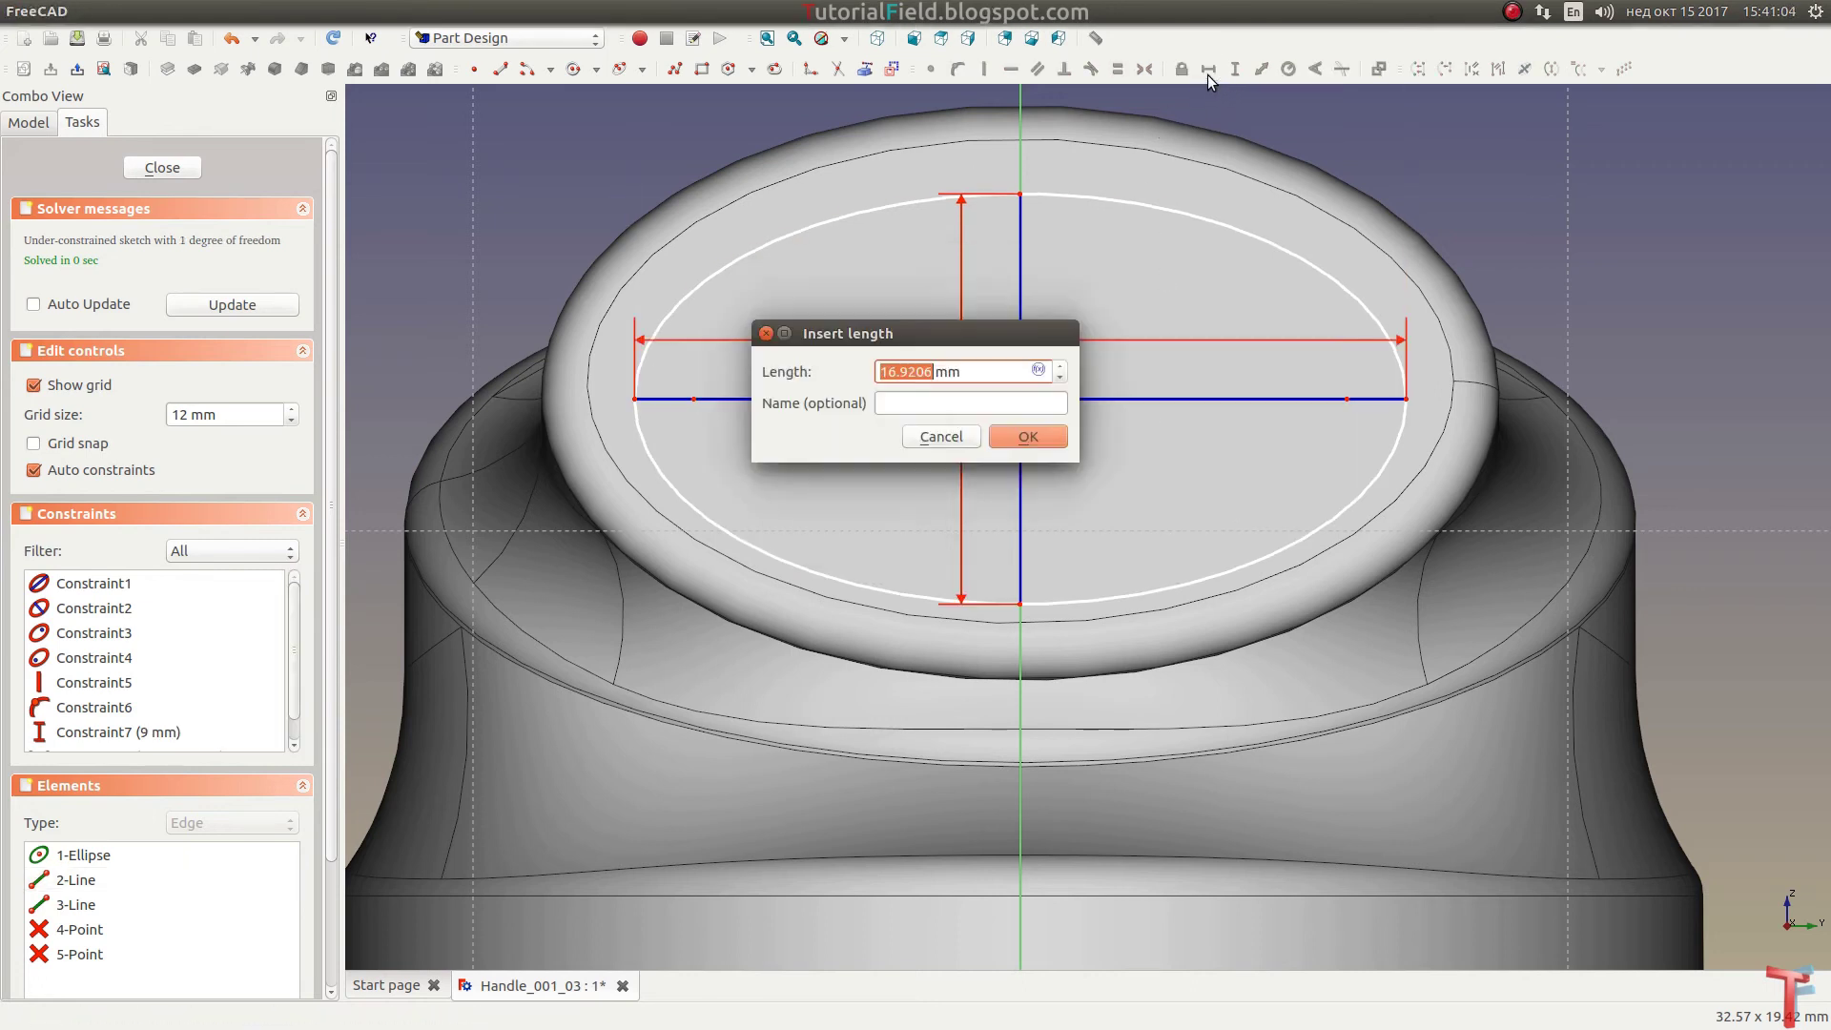
text(1)
text(7)
key(Return)
Step: Place the ellipse centre 16 mm above the origin and close the sketch
scroll(1074, 689, down, 2)
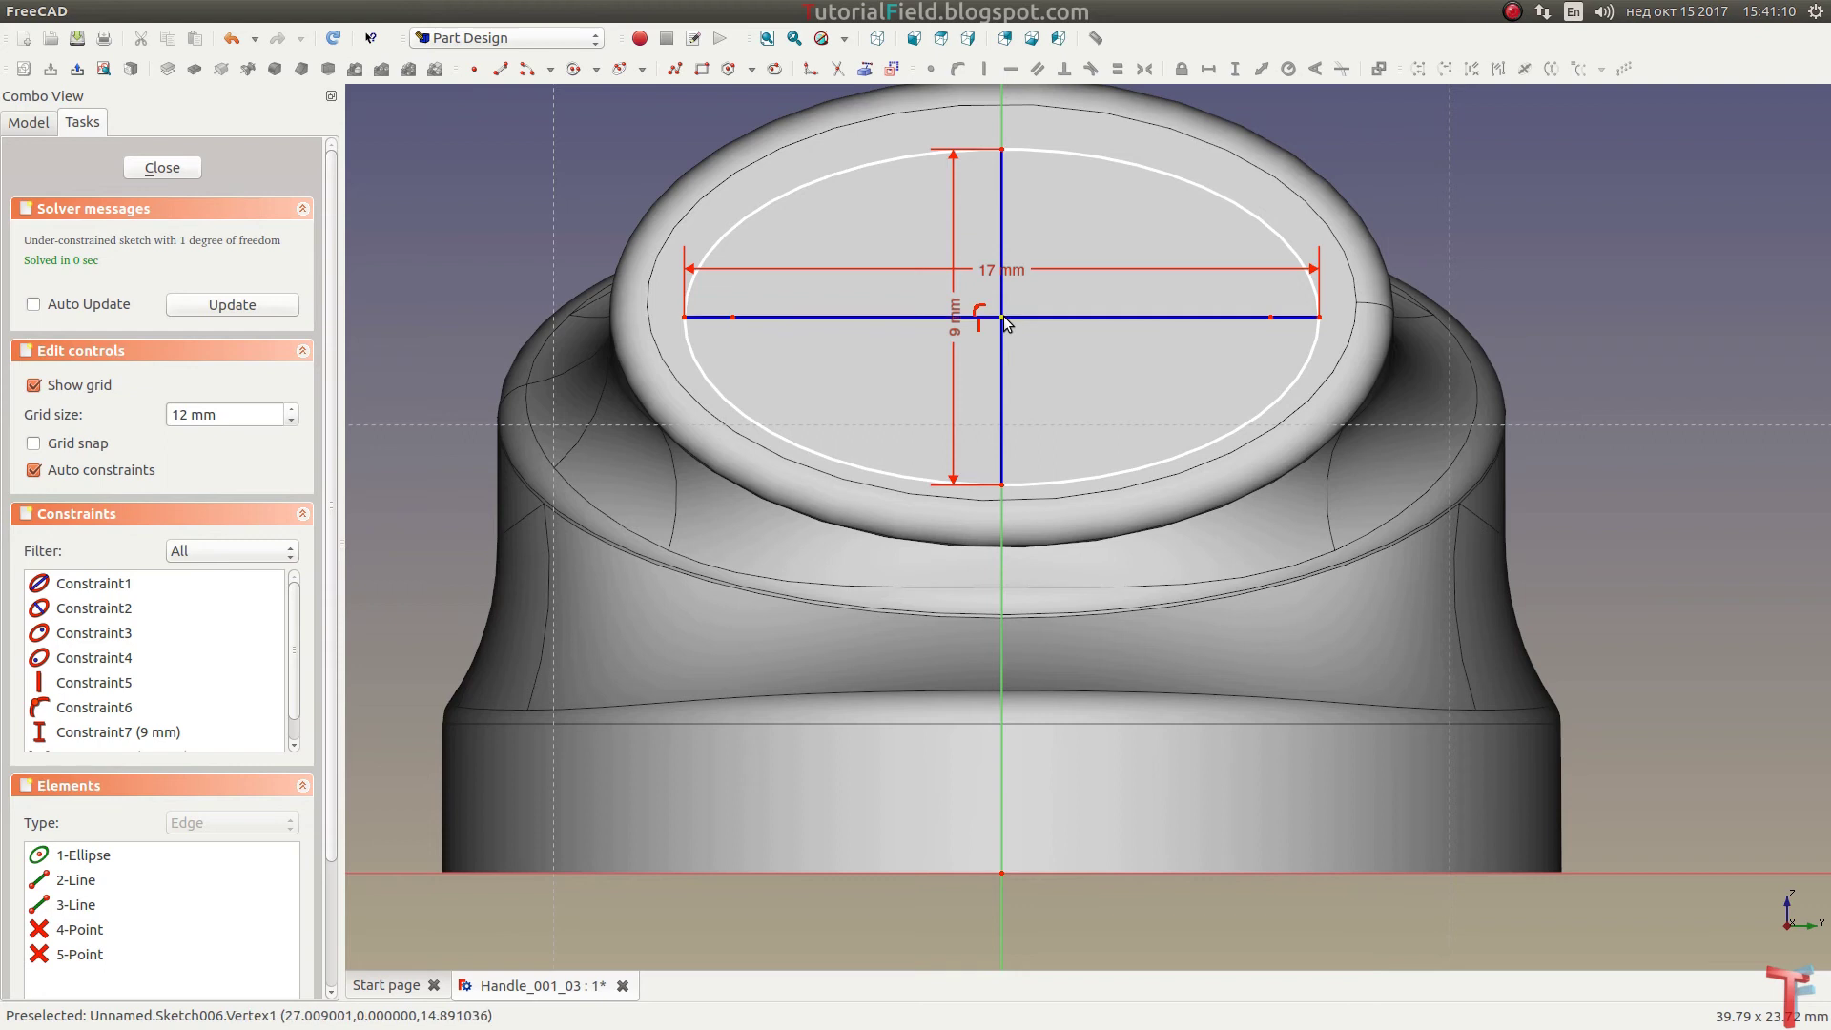
click(1003, 872)
click(1236, 68)
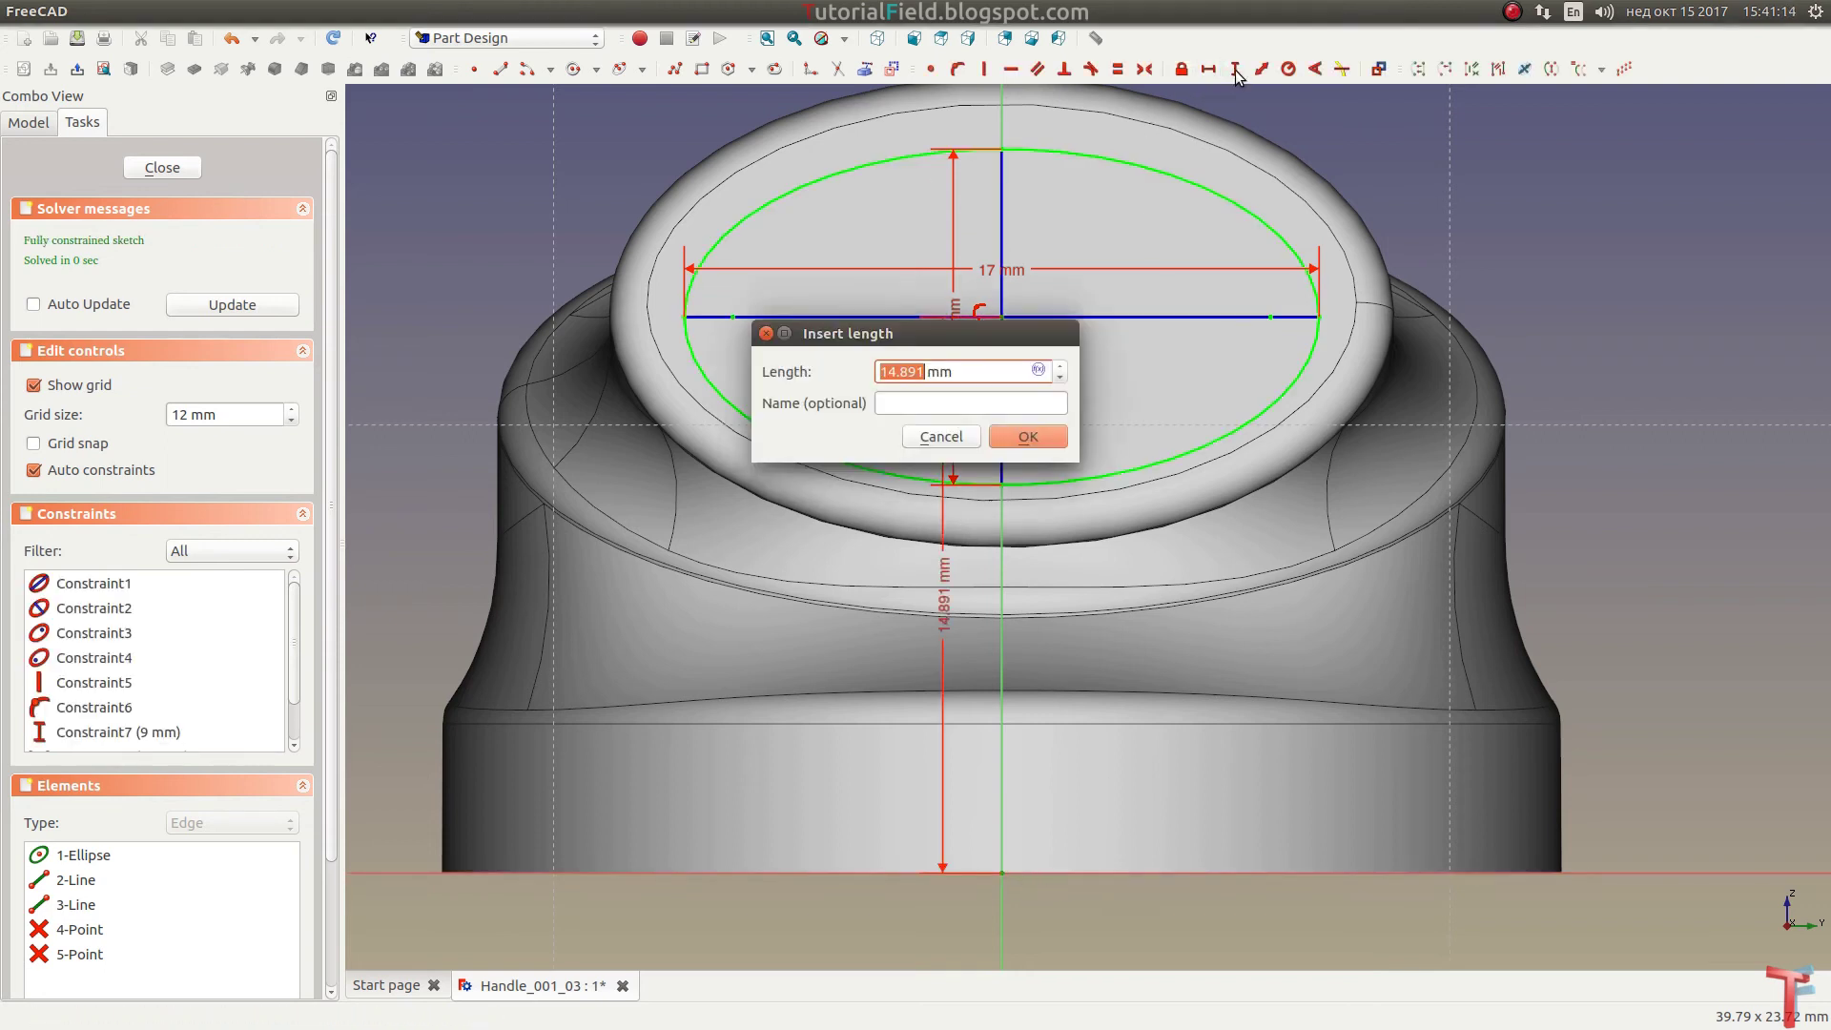
text(16)
key(Return)
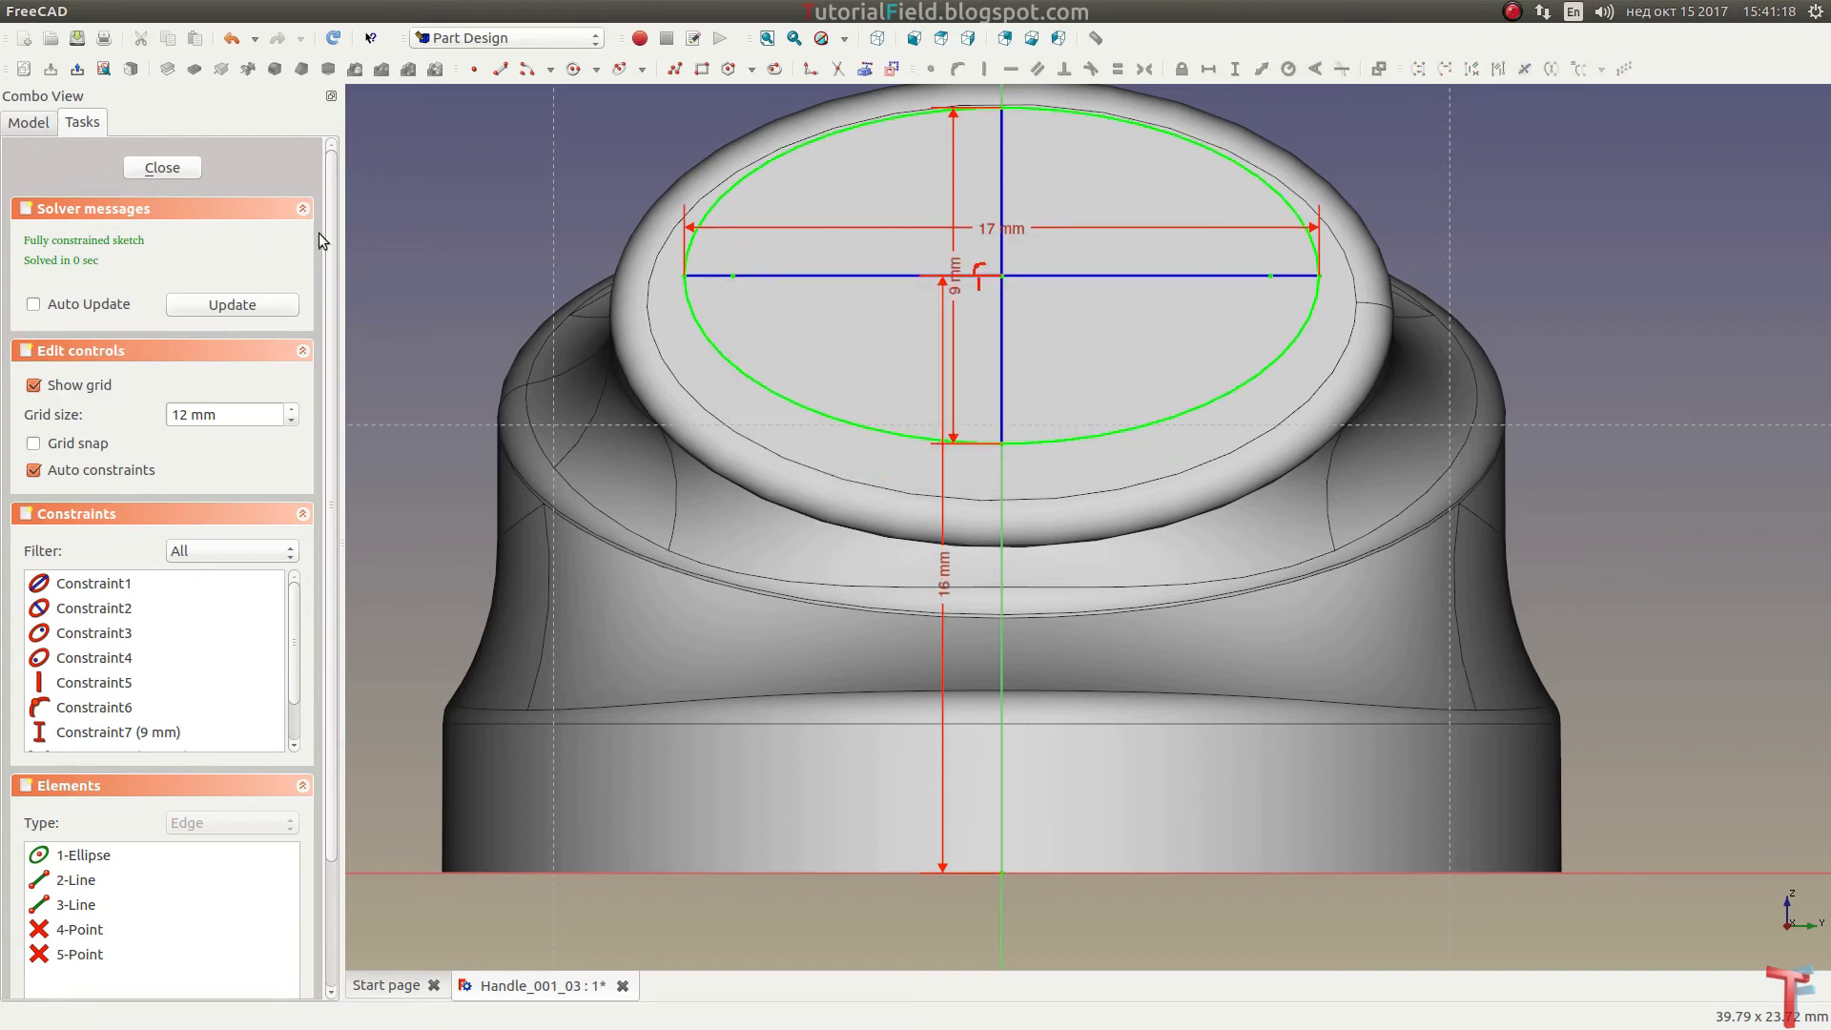
click(179, 167)
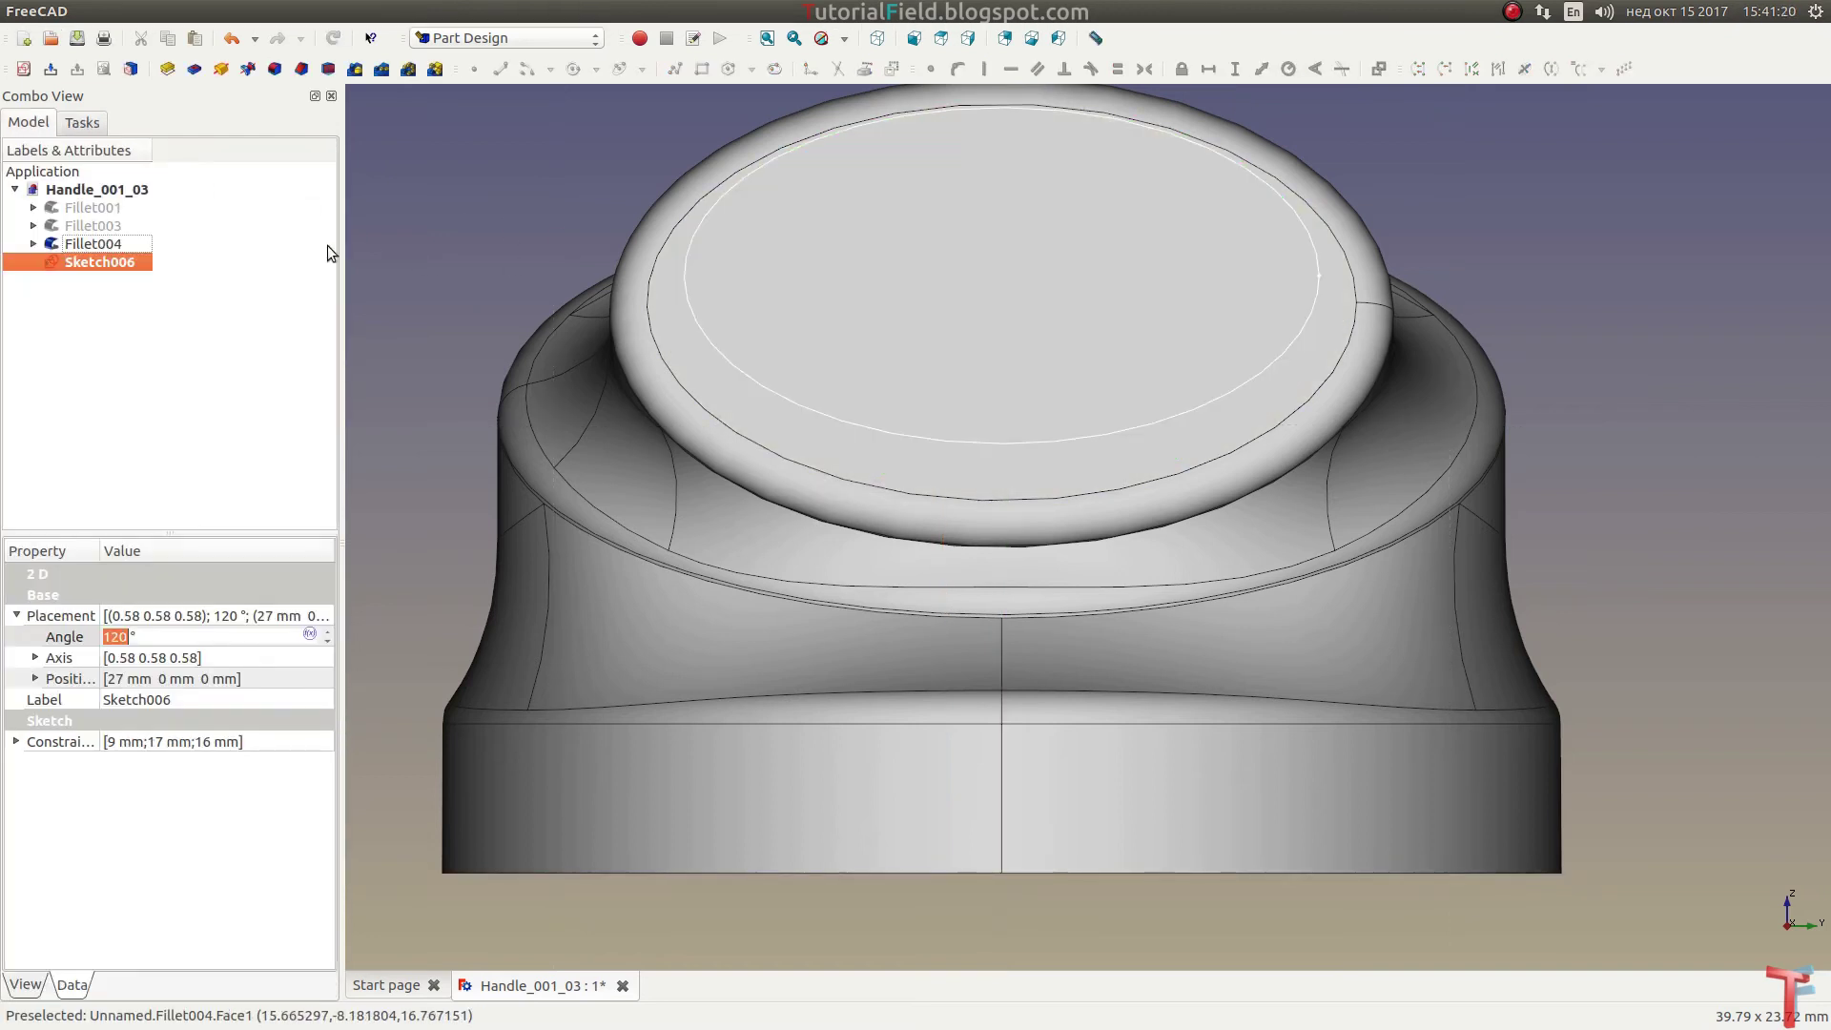
Step: Pad Sketch006 in the reversed direction to form the elliptical rod Pad006
click(165, 72)
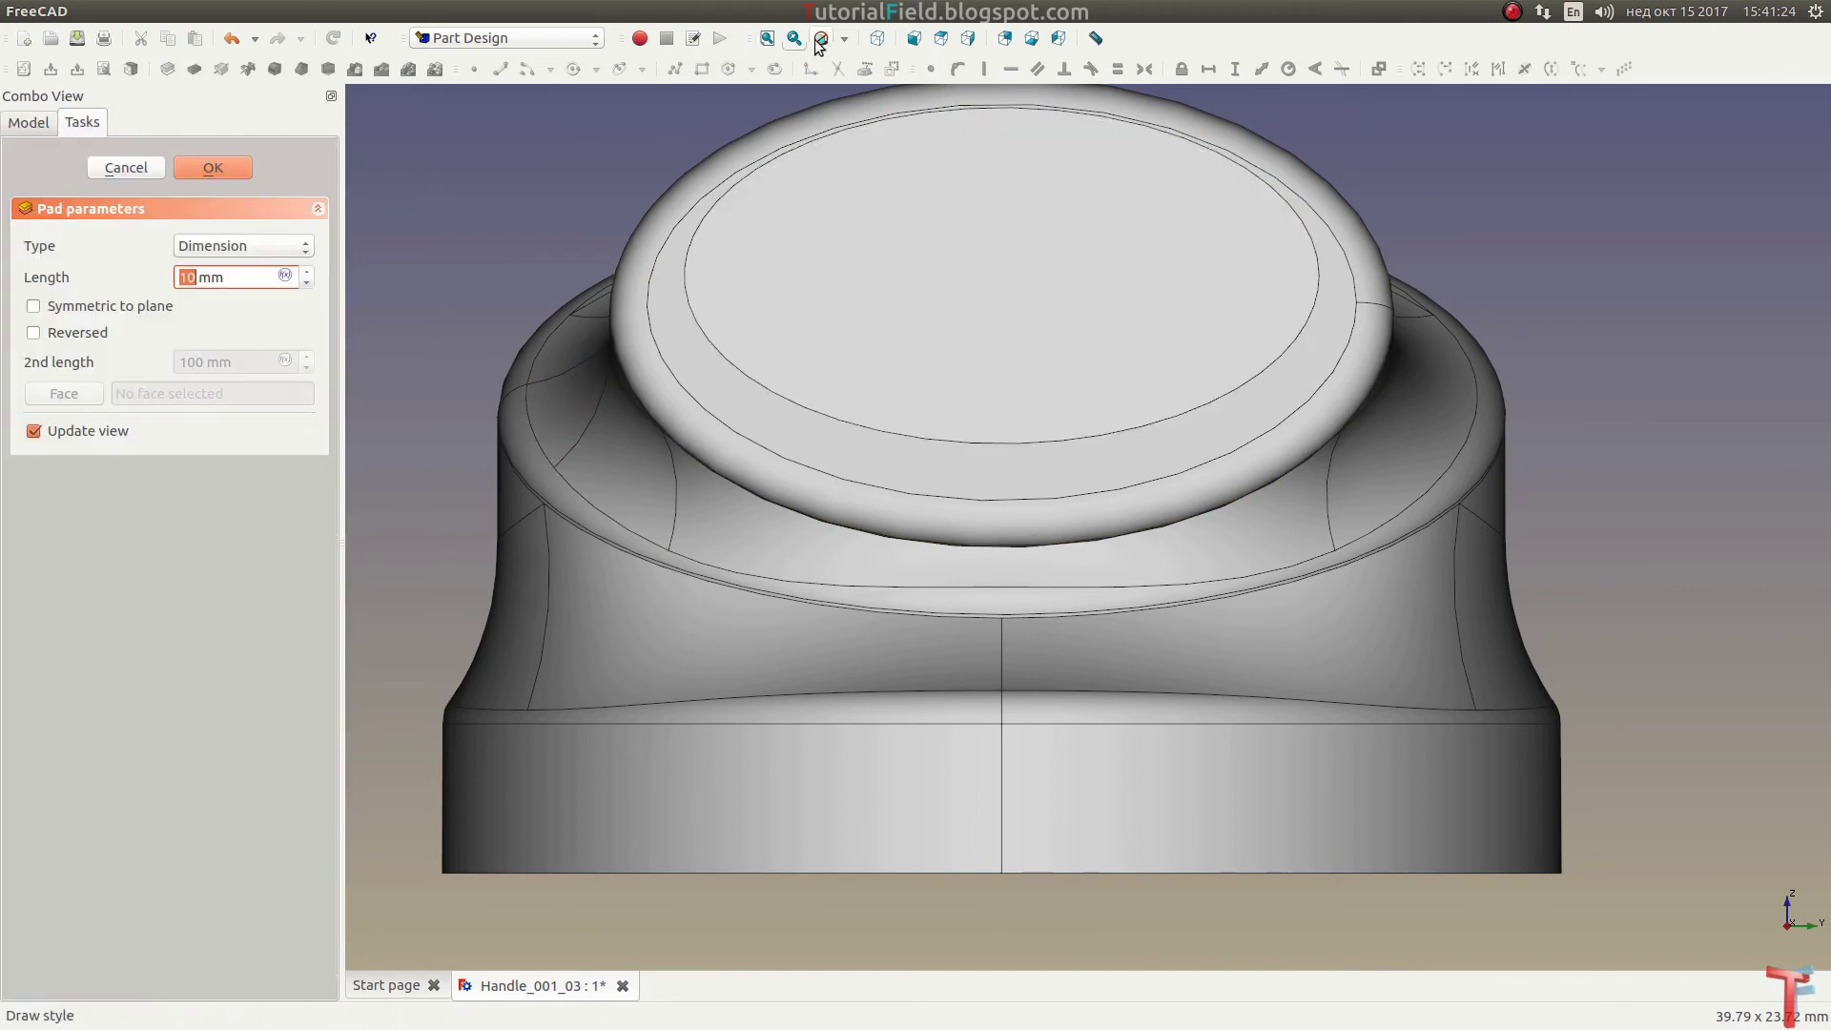
click(877, 40)
scroll(1417, 736, up, 3)
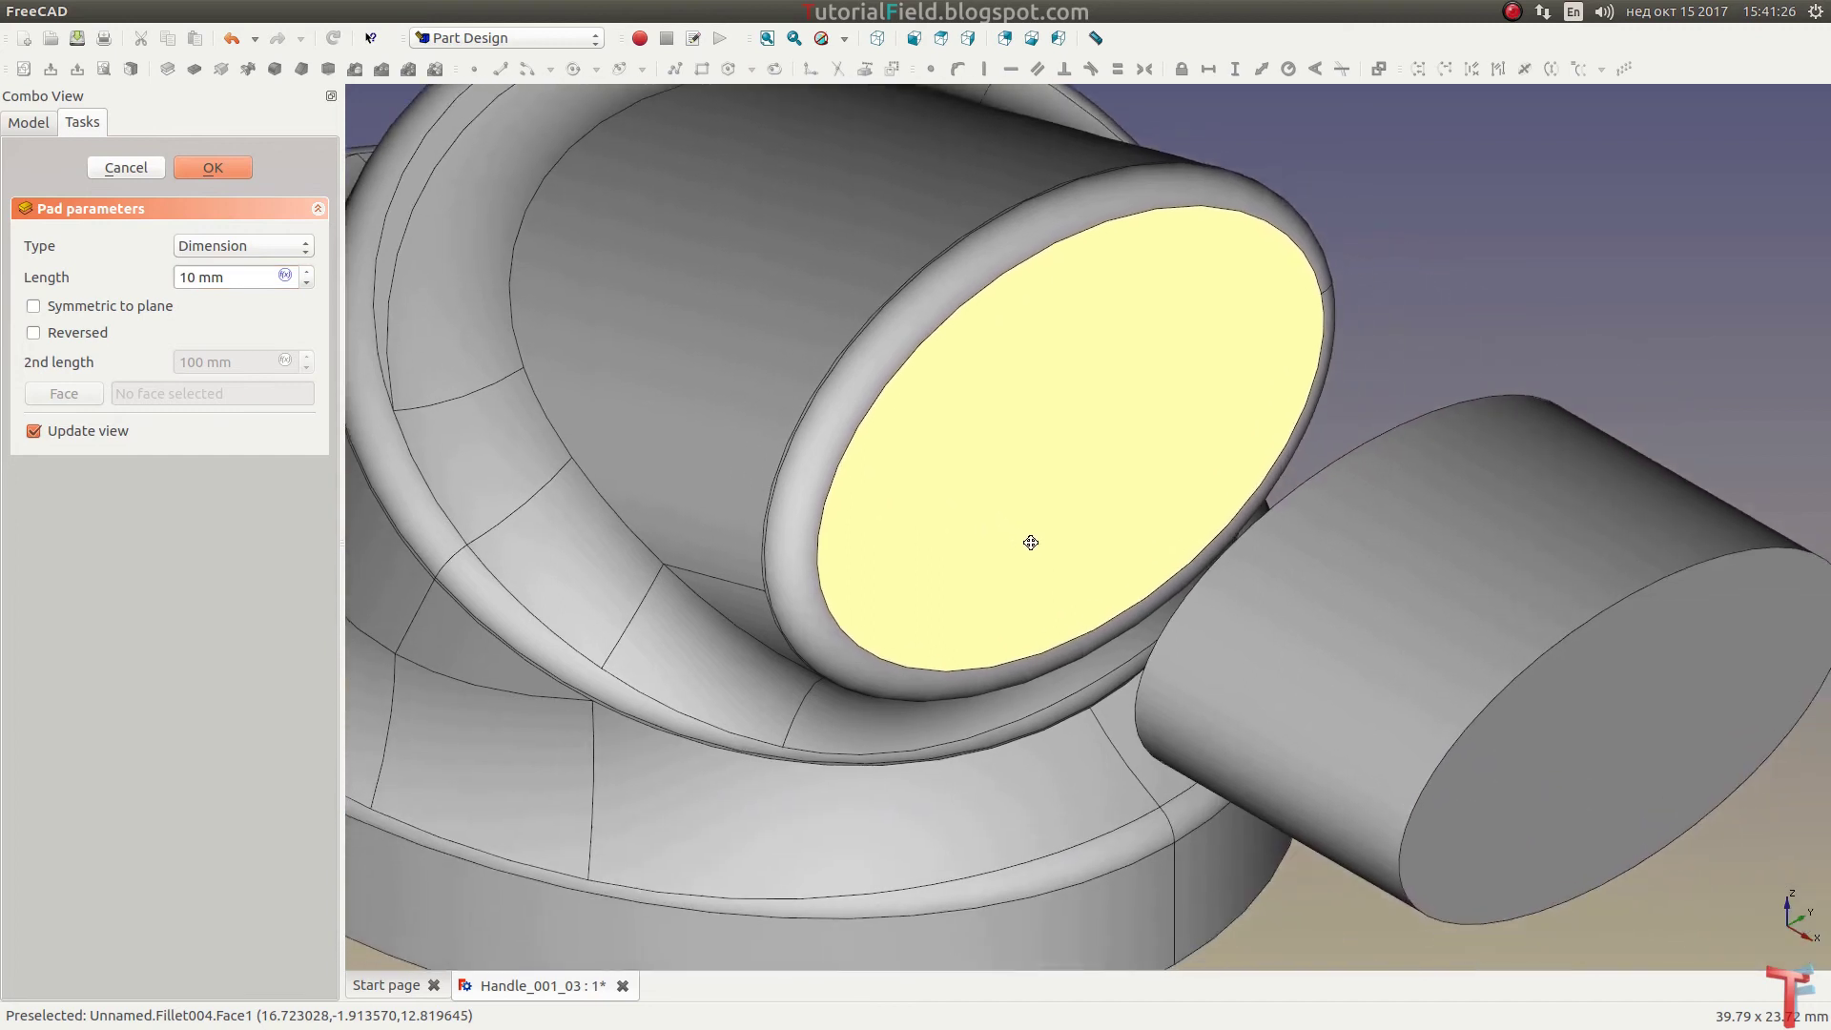
scroll(1030, 539, up, 3)
click(79, 334)
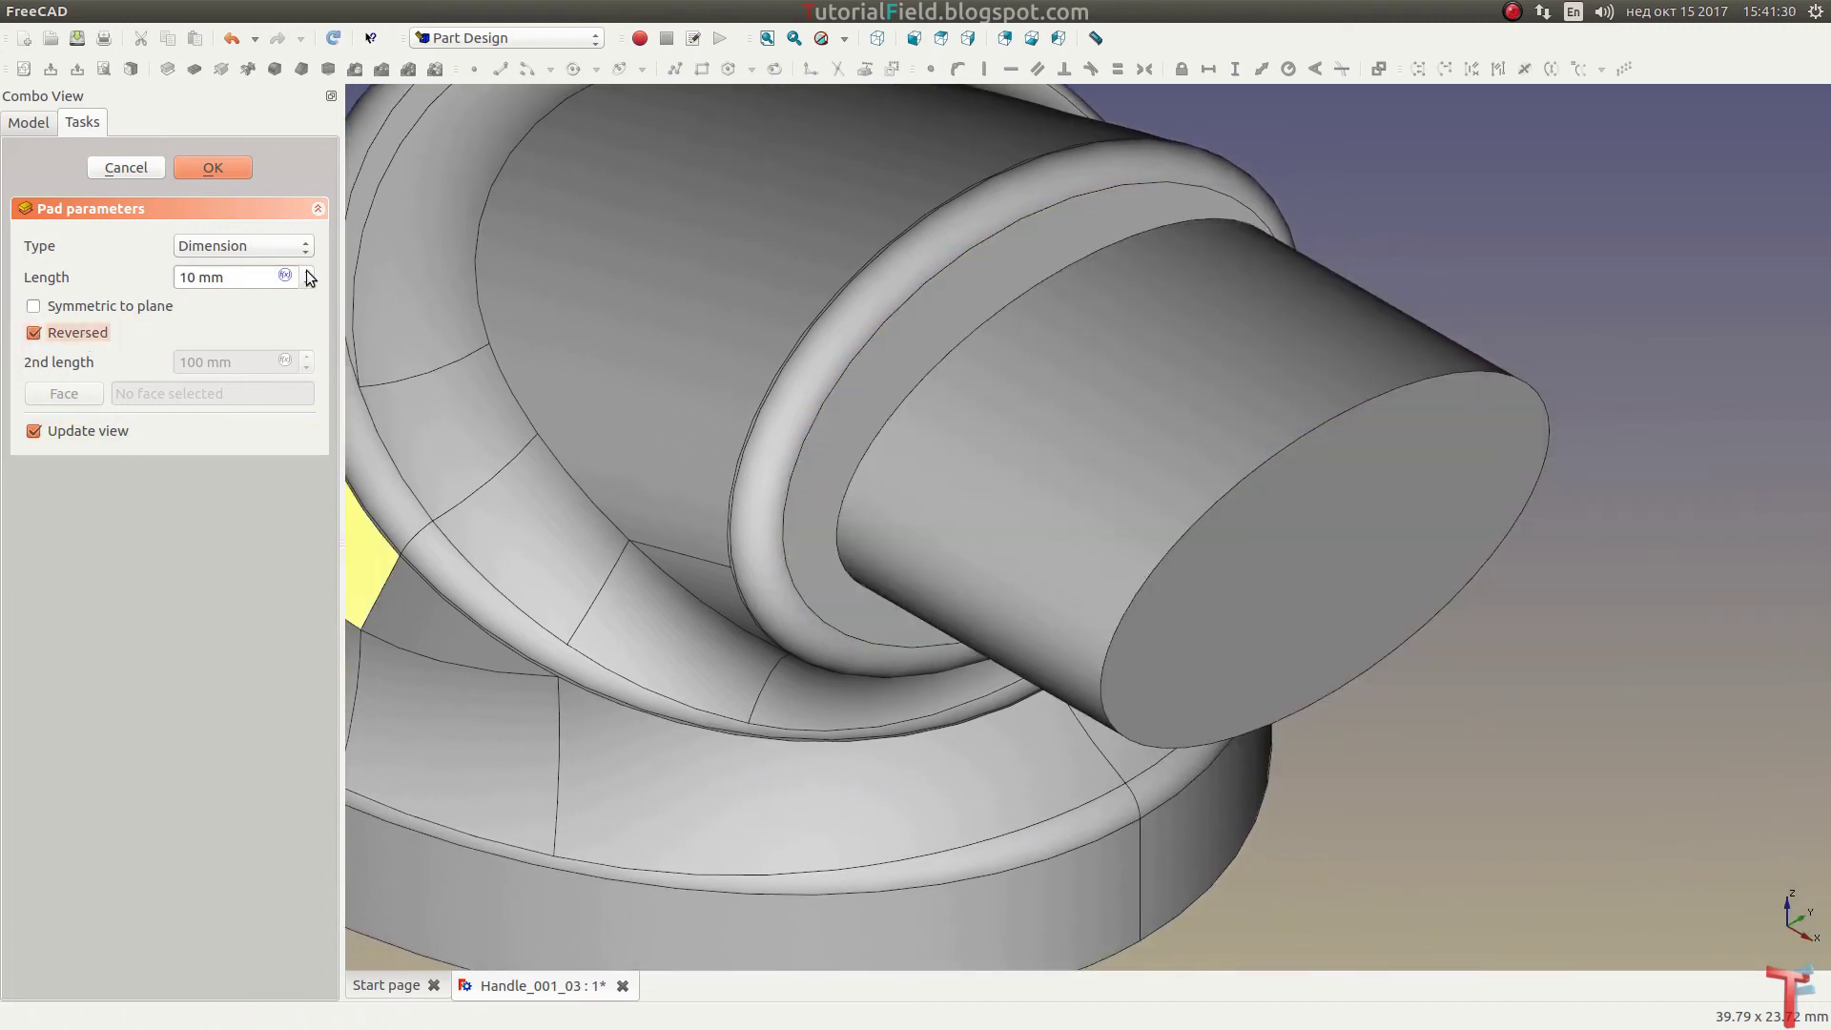
scroll(310, 278, up, 5)
click(214, 168)
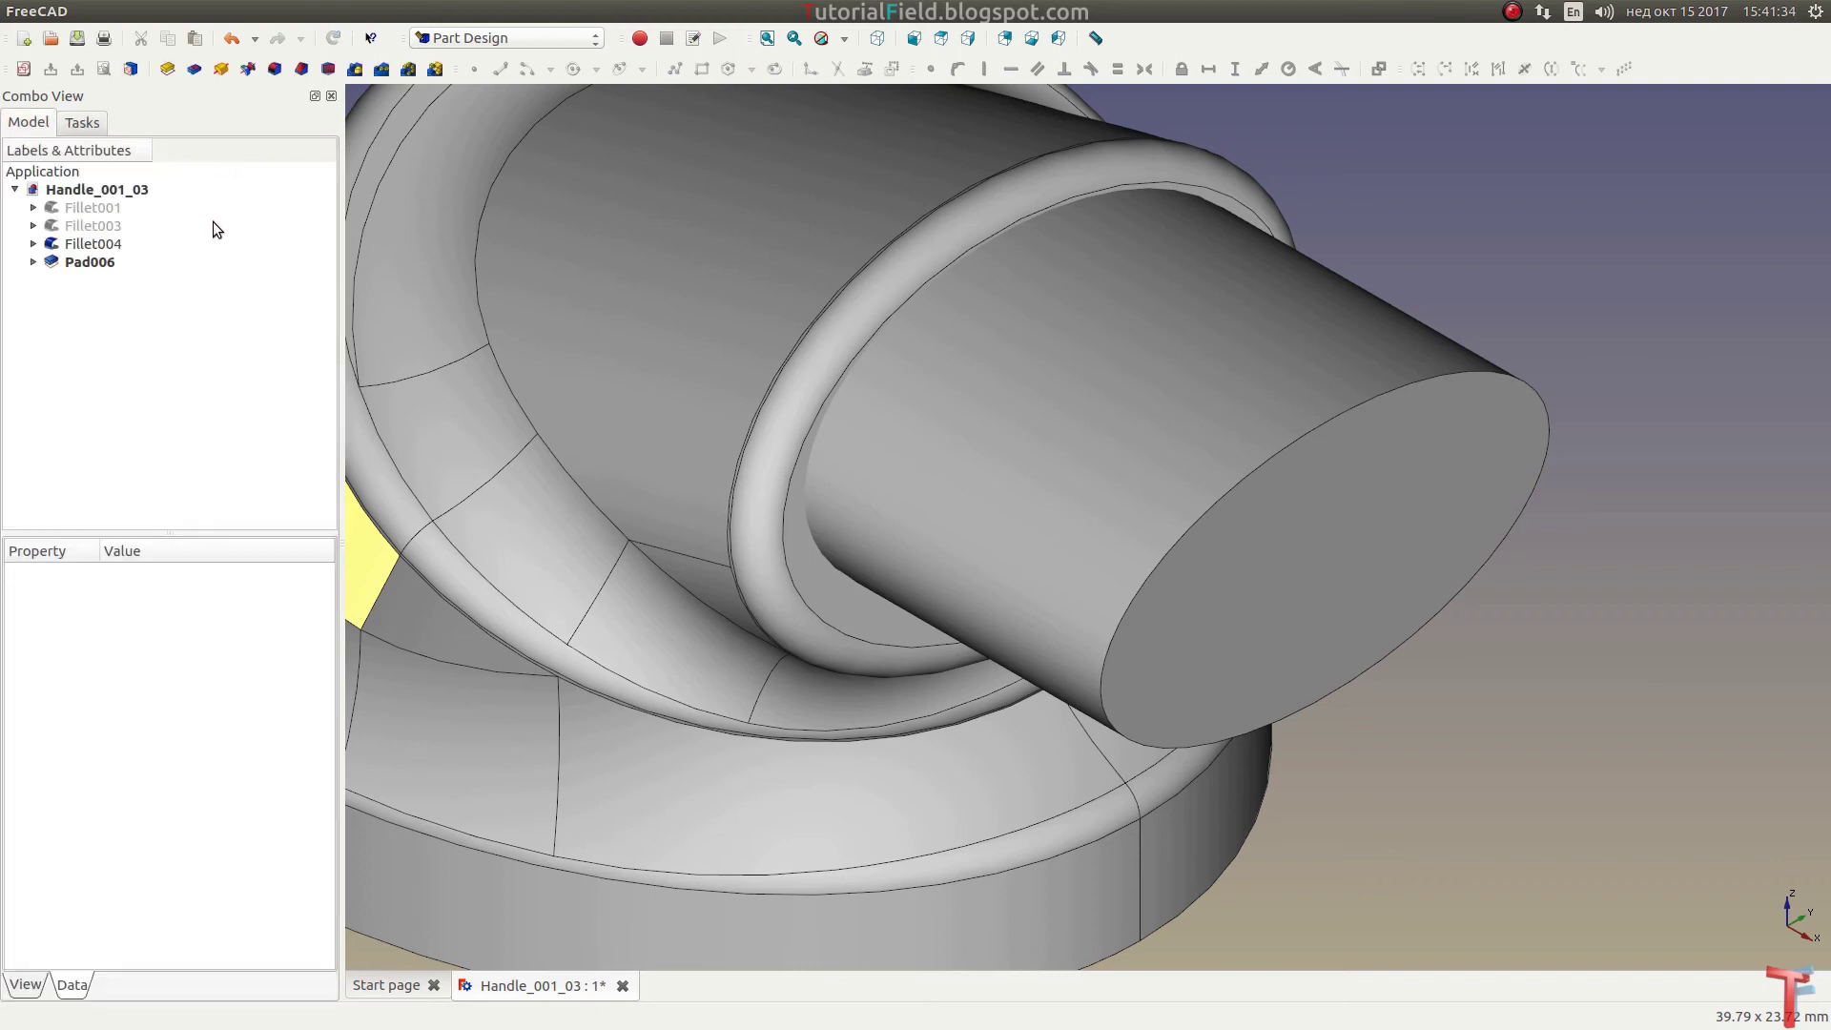
middle_drag(908, 365, 984, 436)
scroll(984, 436, down, 1)
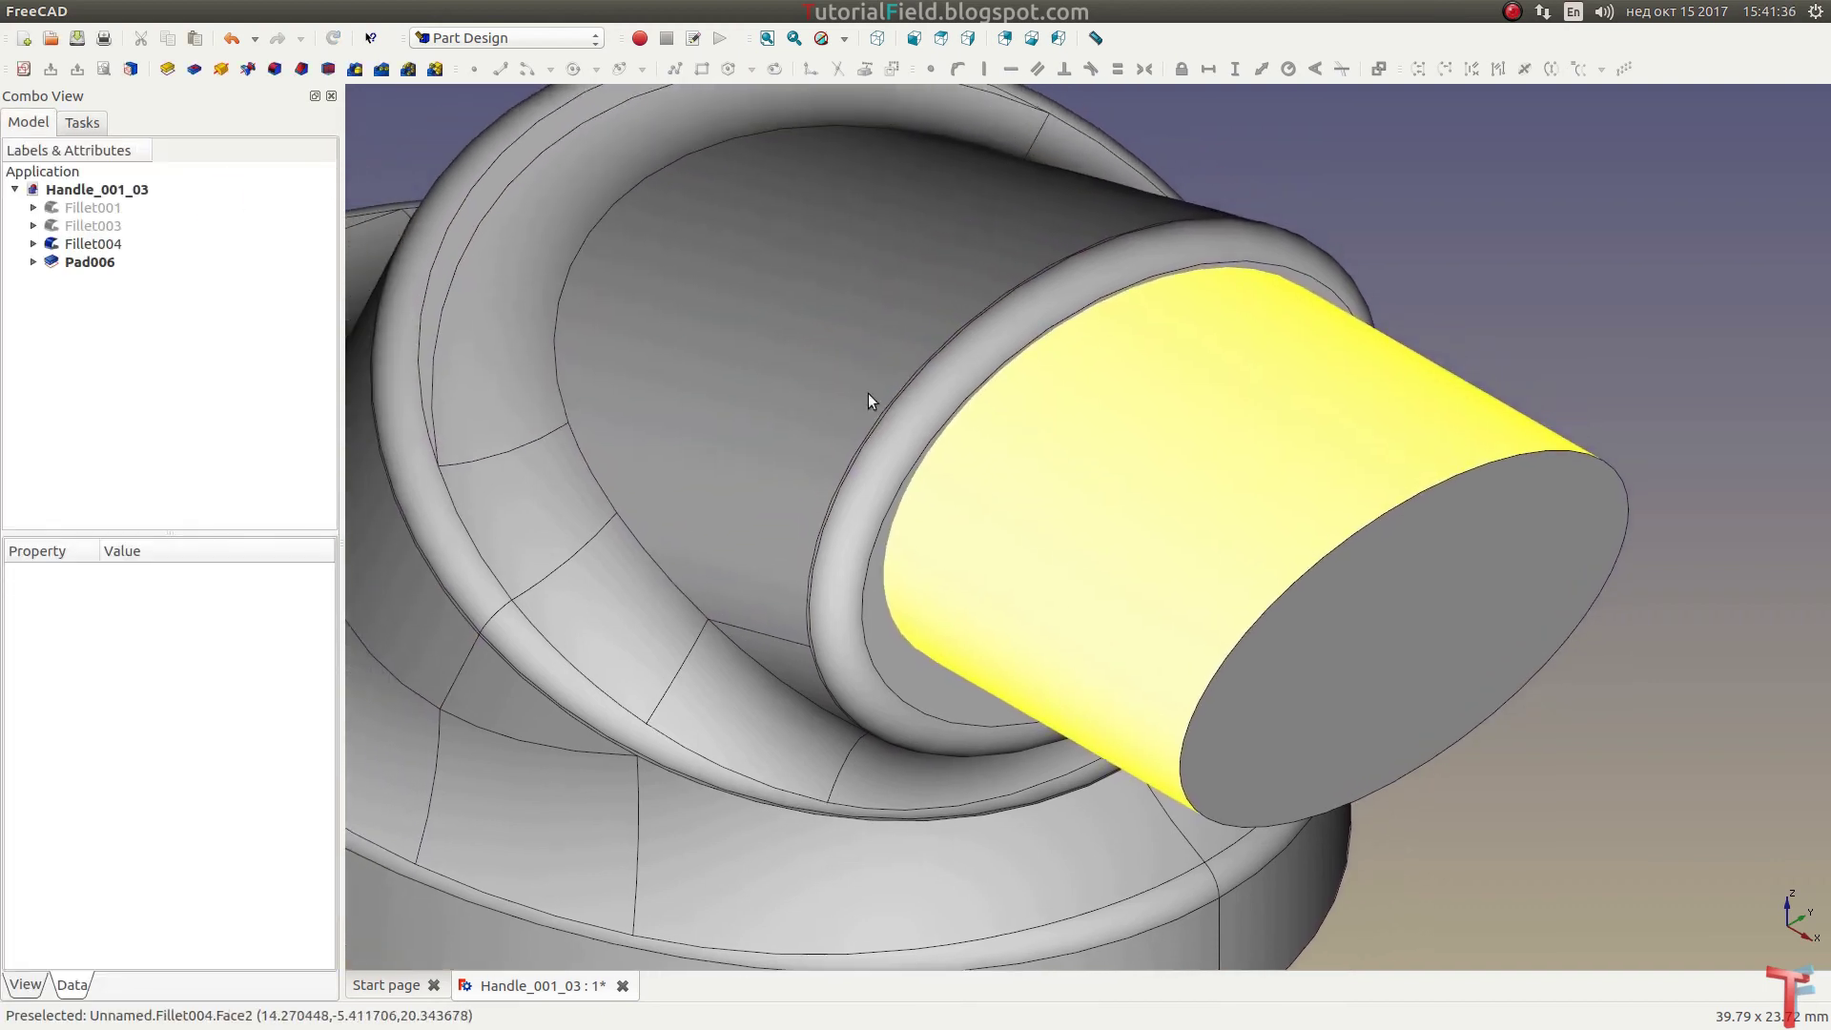
scroll(1016, 408, down, 3)
scroll(994, 425, down, 2)
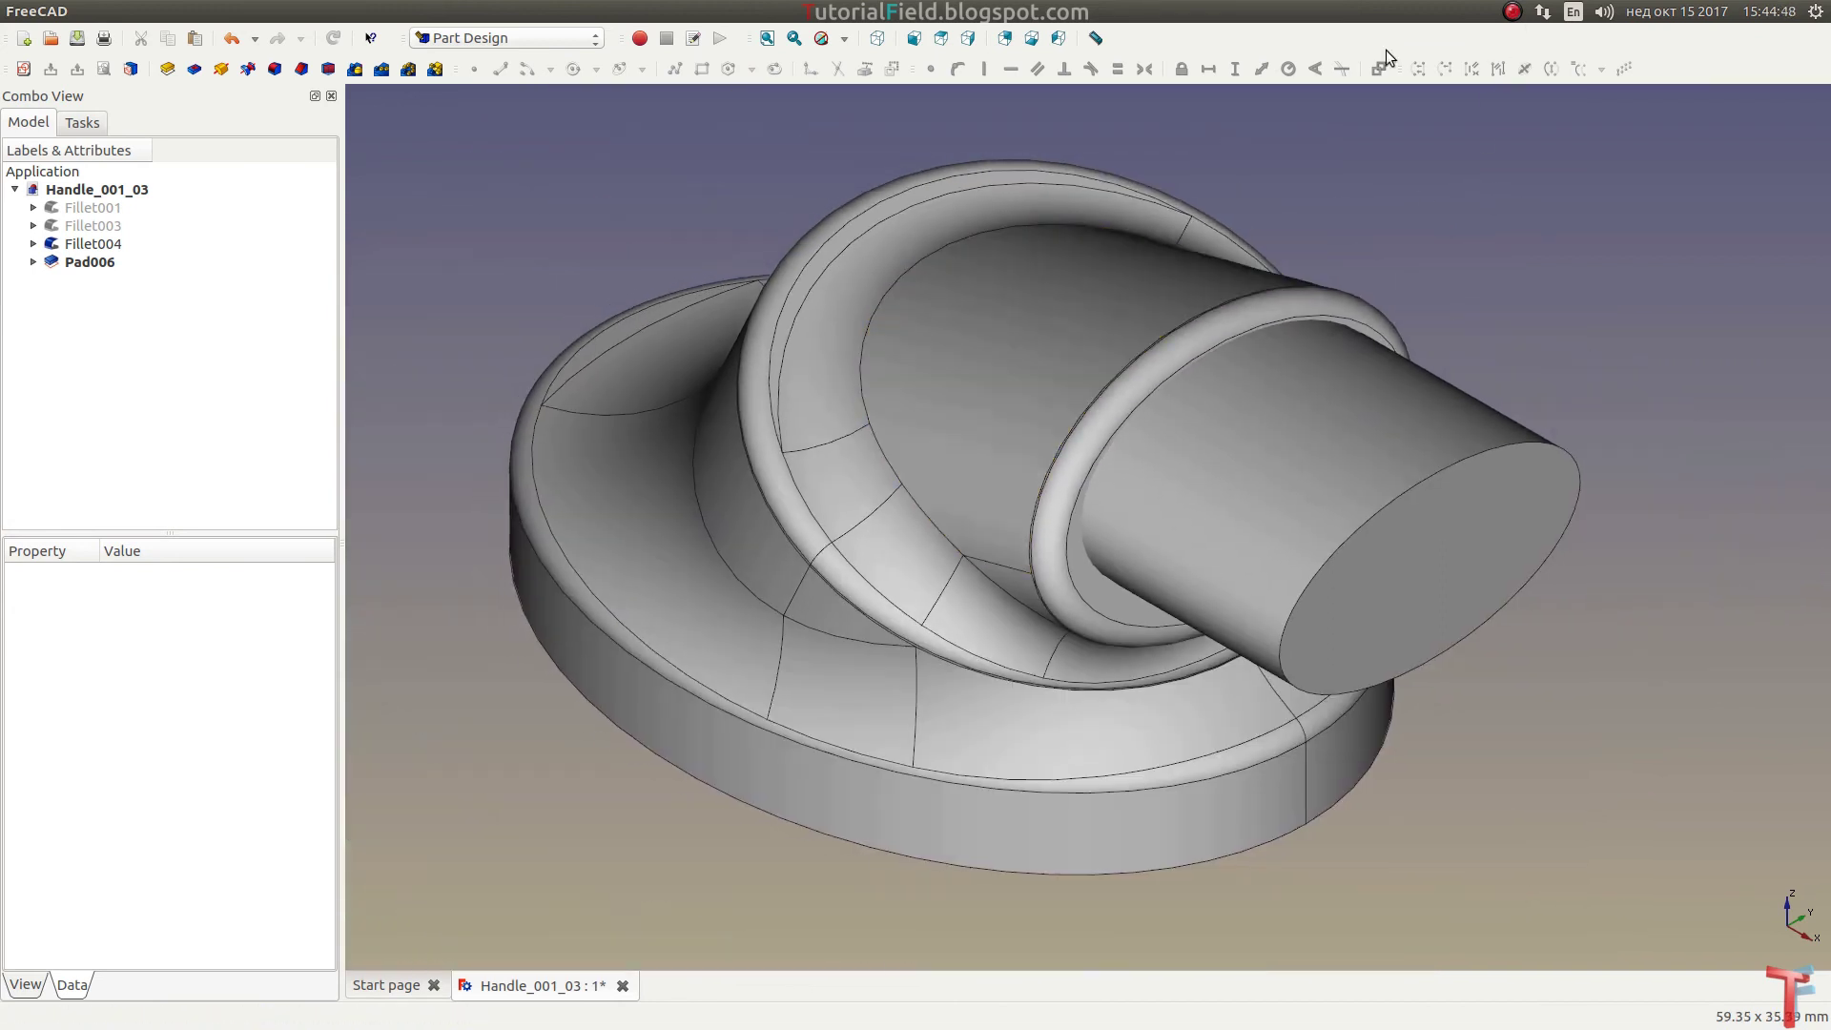
Step: Fuse Fillet004 and Pad006 with a Part Union into the single solid Fusion002
click(92, 244)
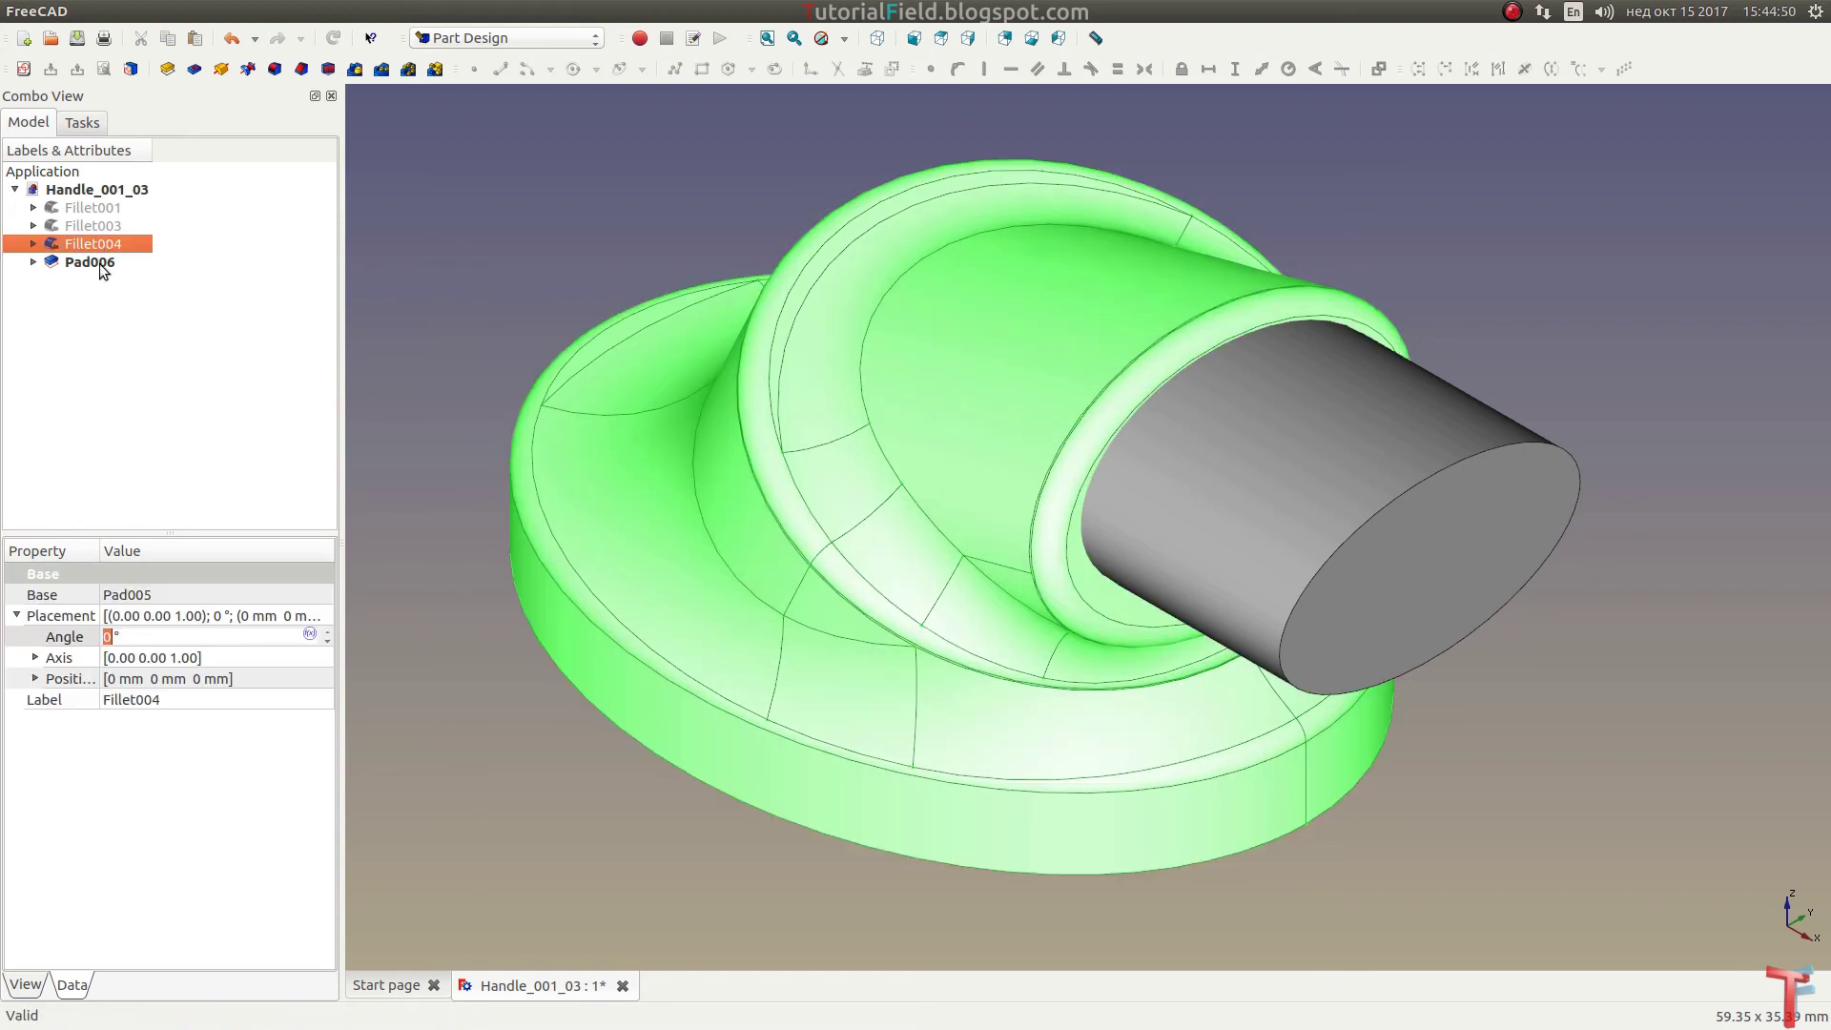
click(506, 36)
click(490, 267)
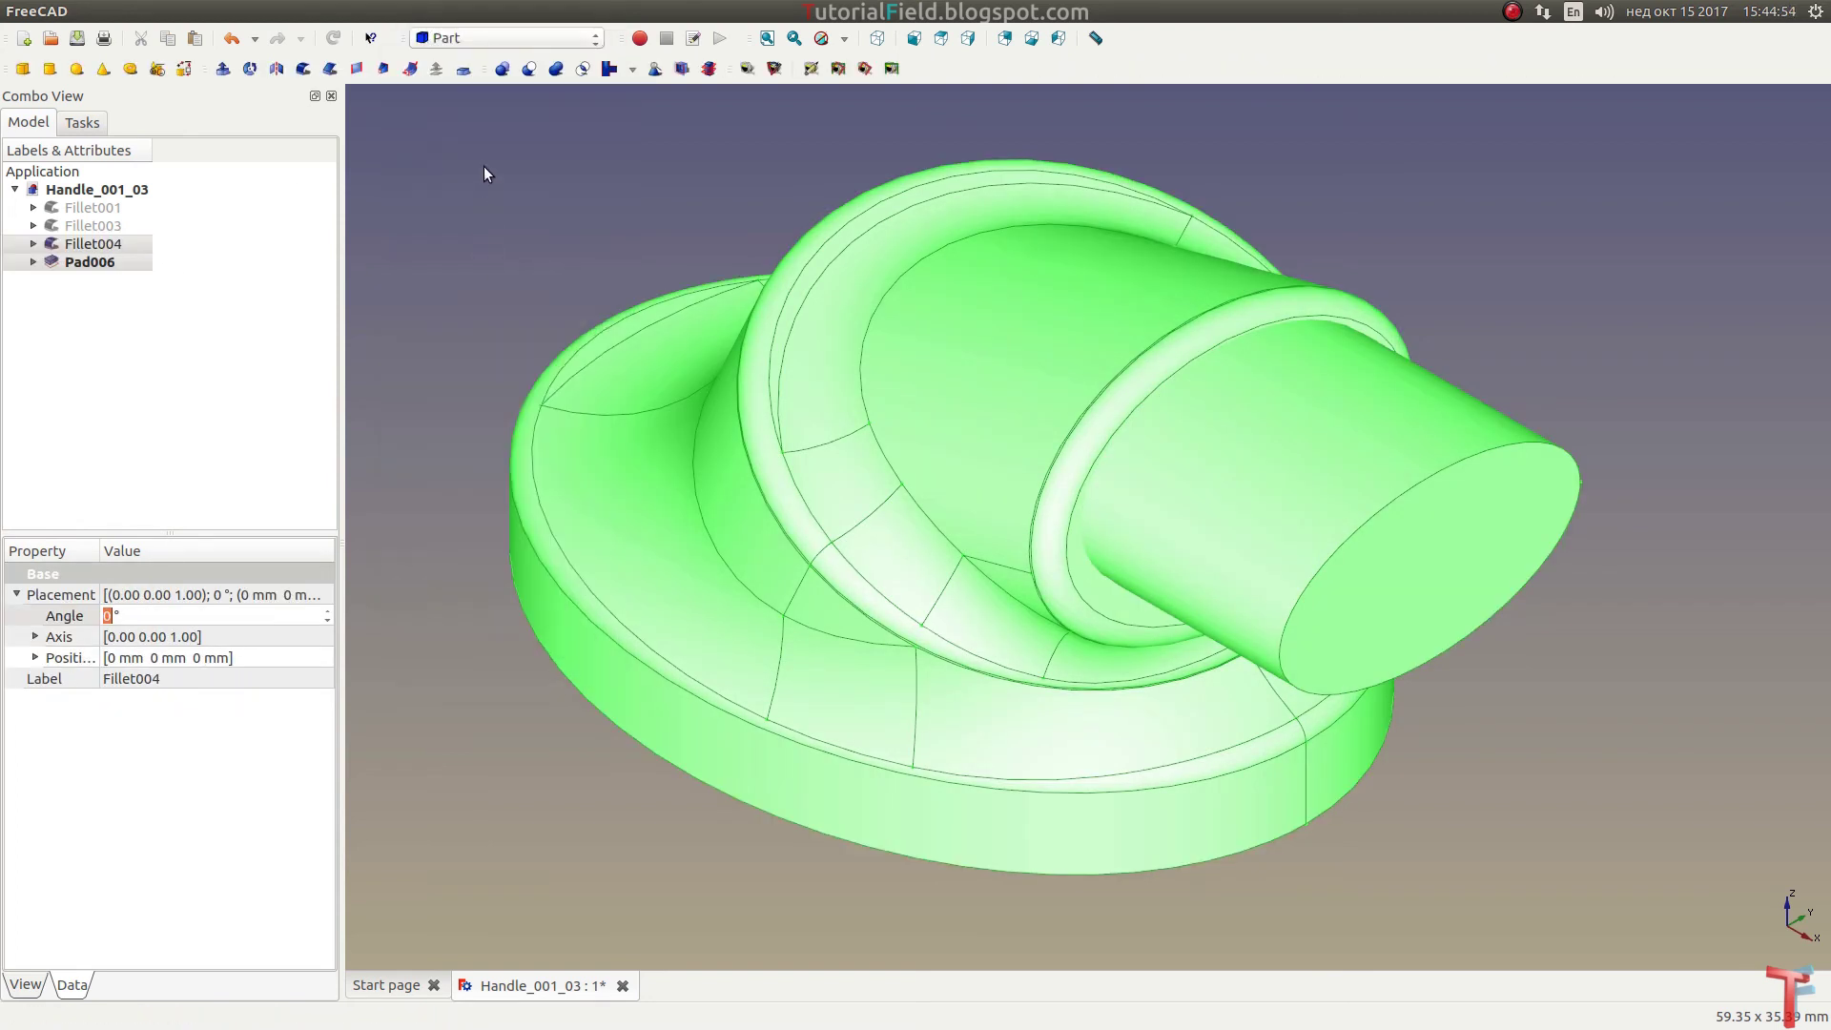
click(502, 69)
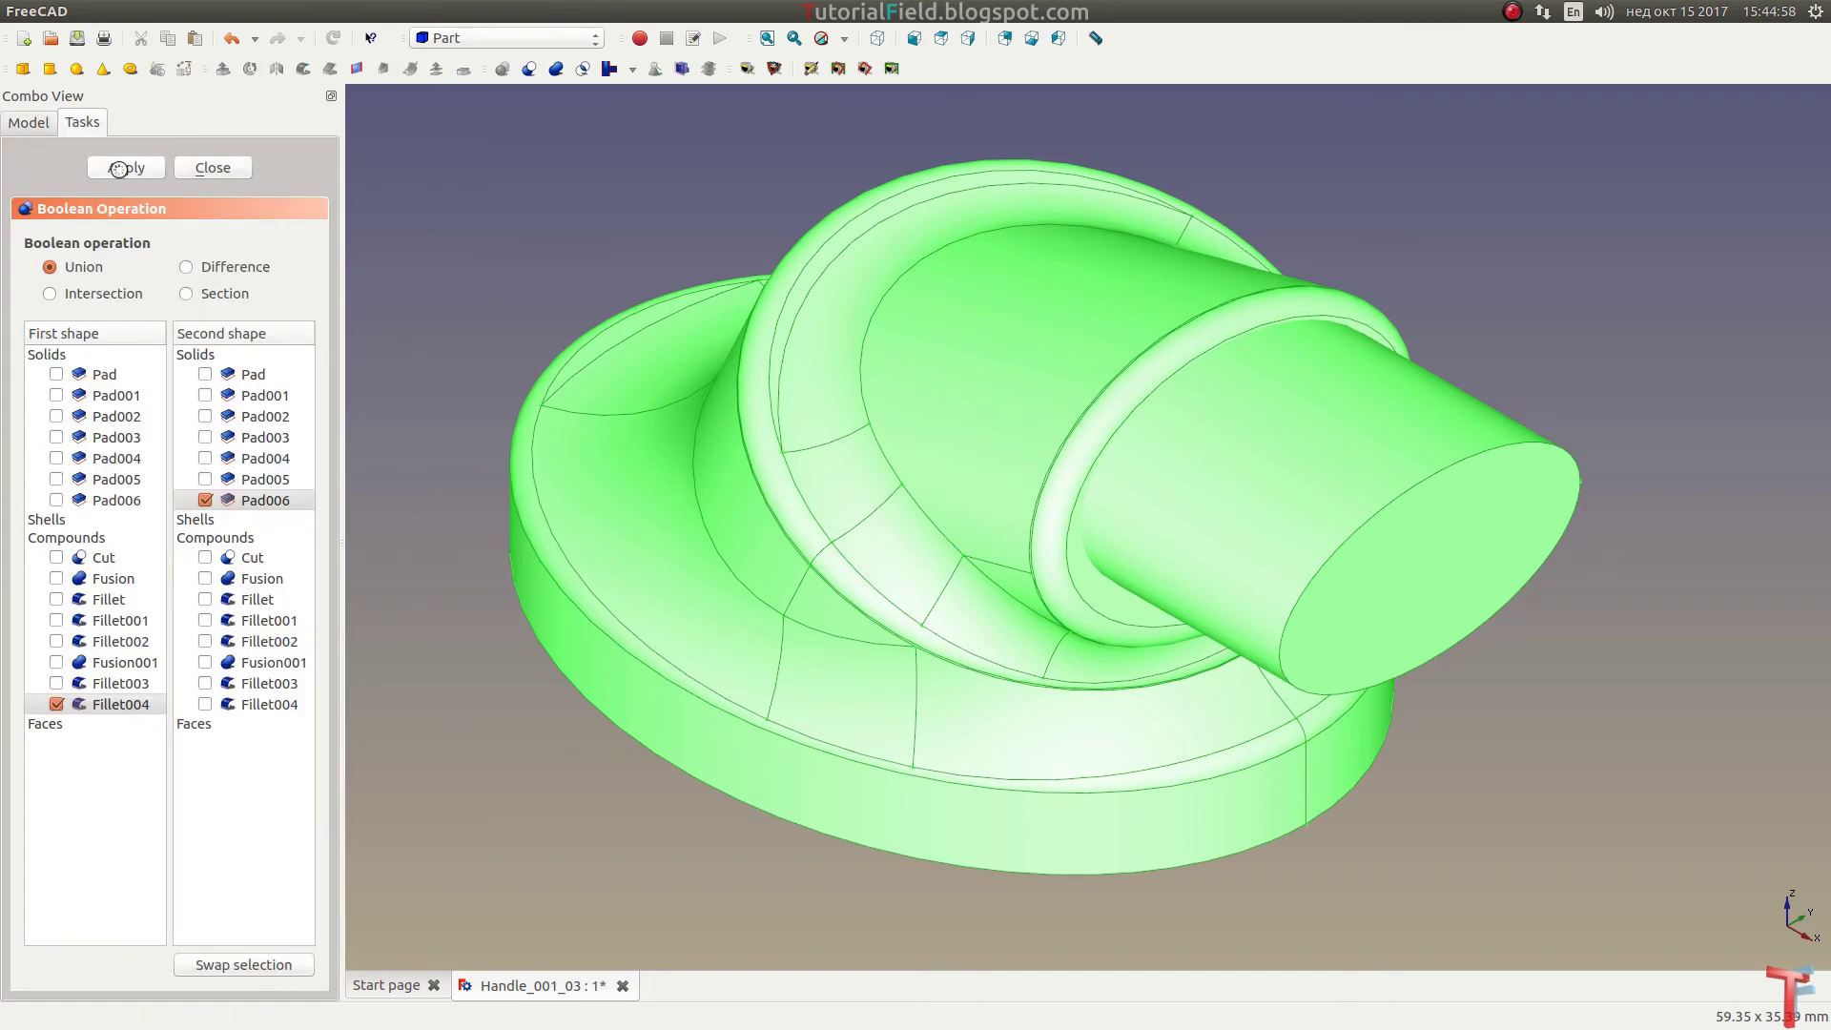
click(216, 169)
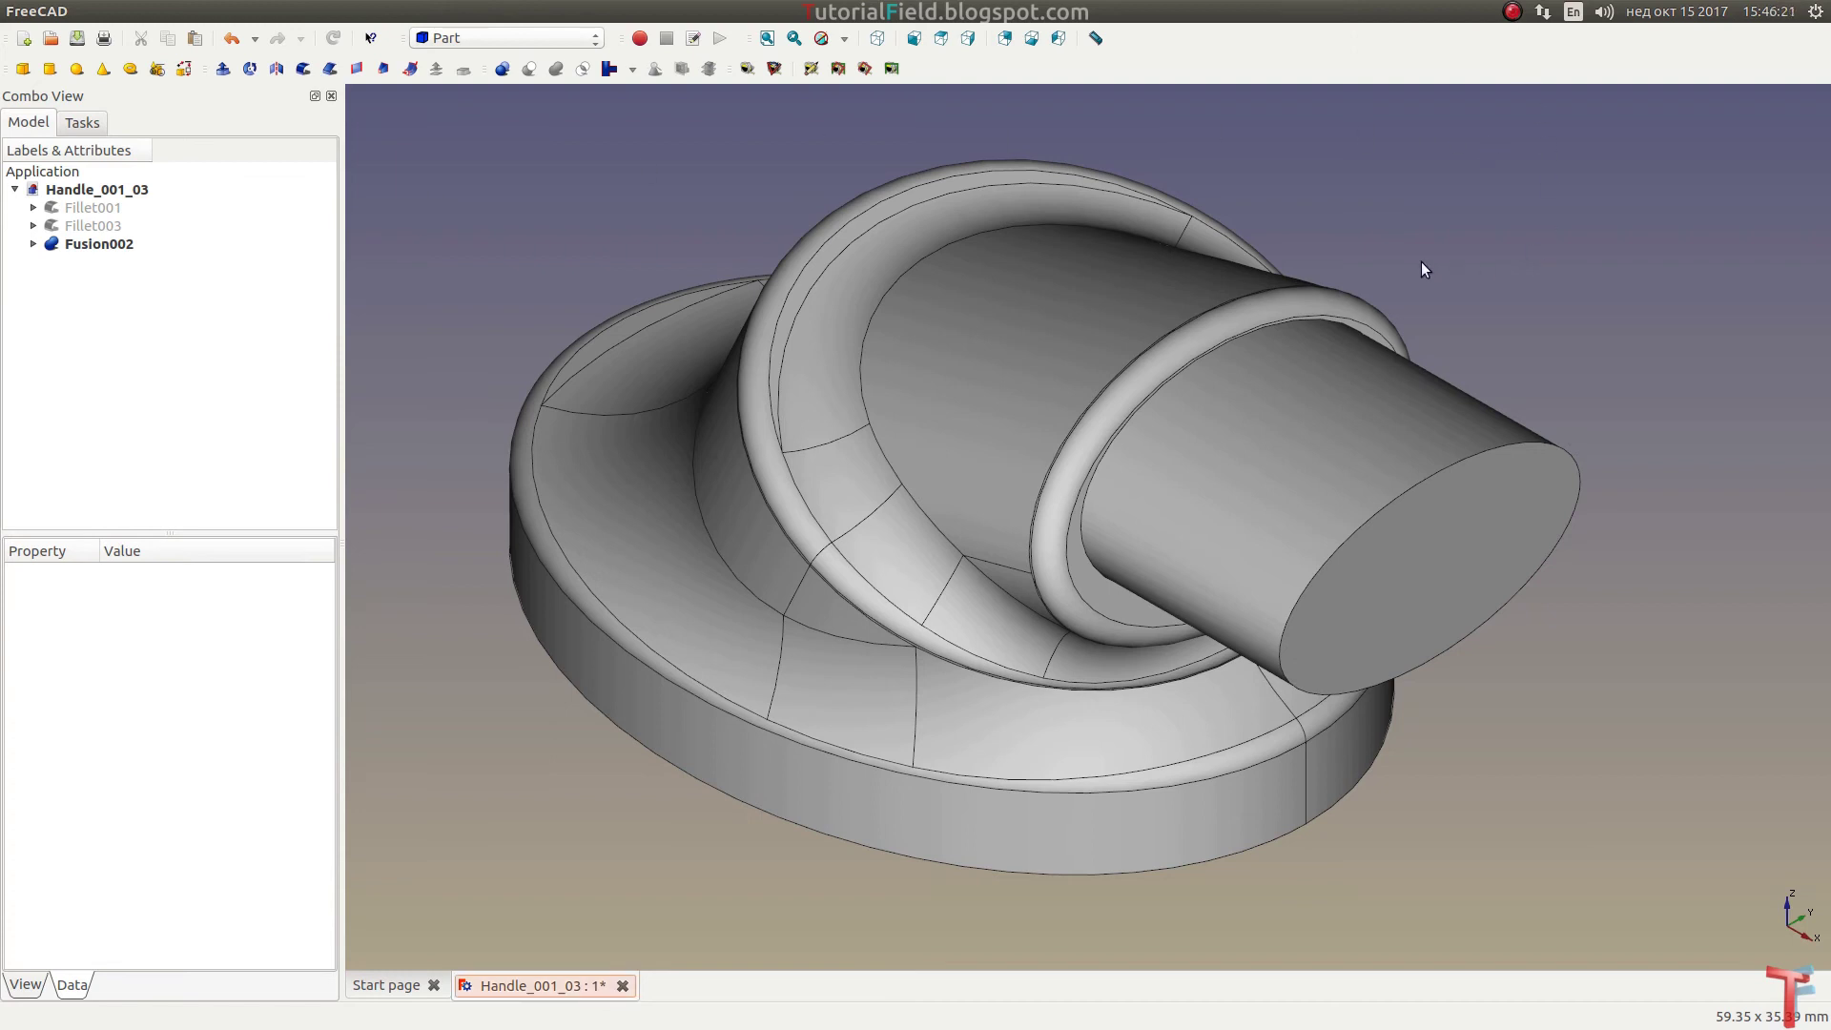
Step: Fillet the rod's root edge at 4.5 mm and its end edge at 1 mm
click(1091, 477)
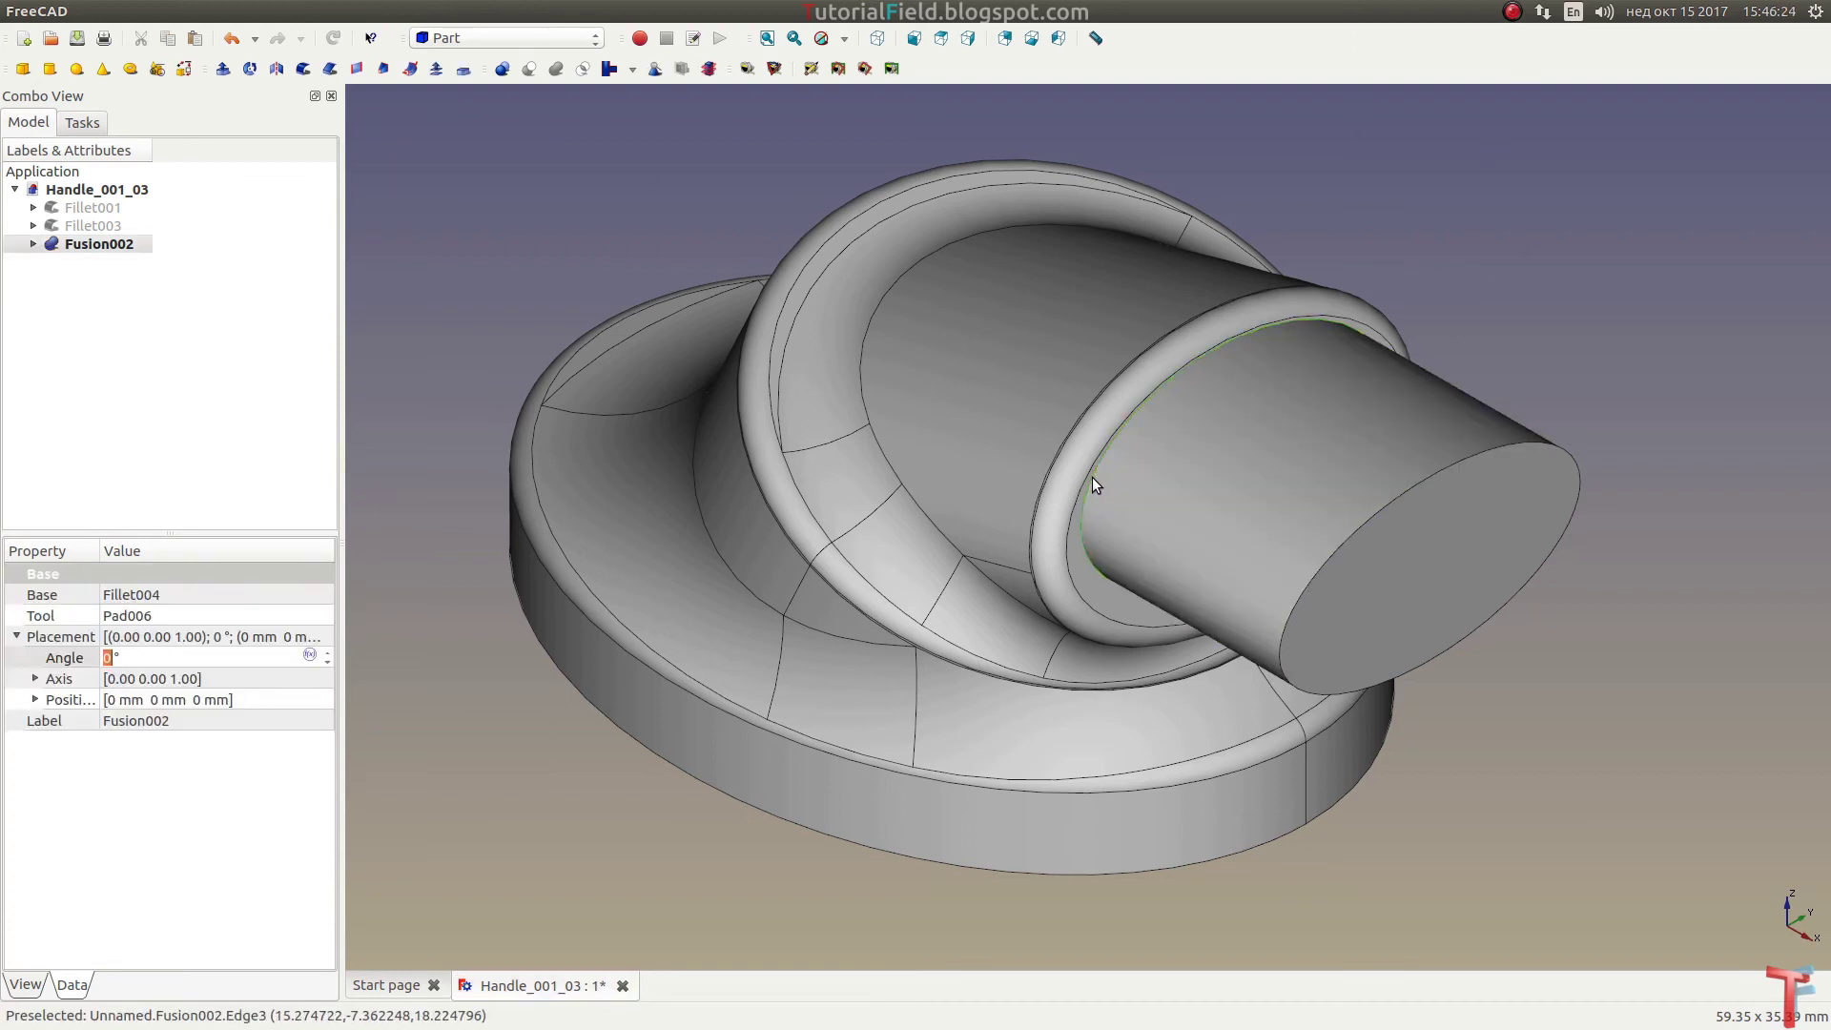
click(311, 67)
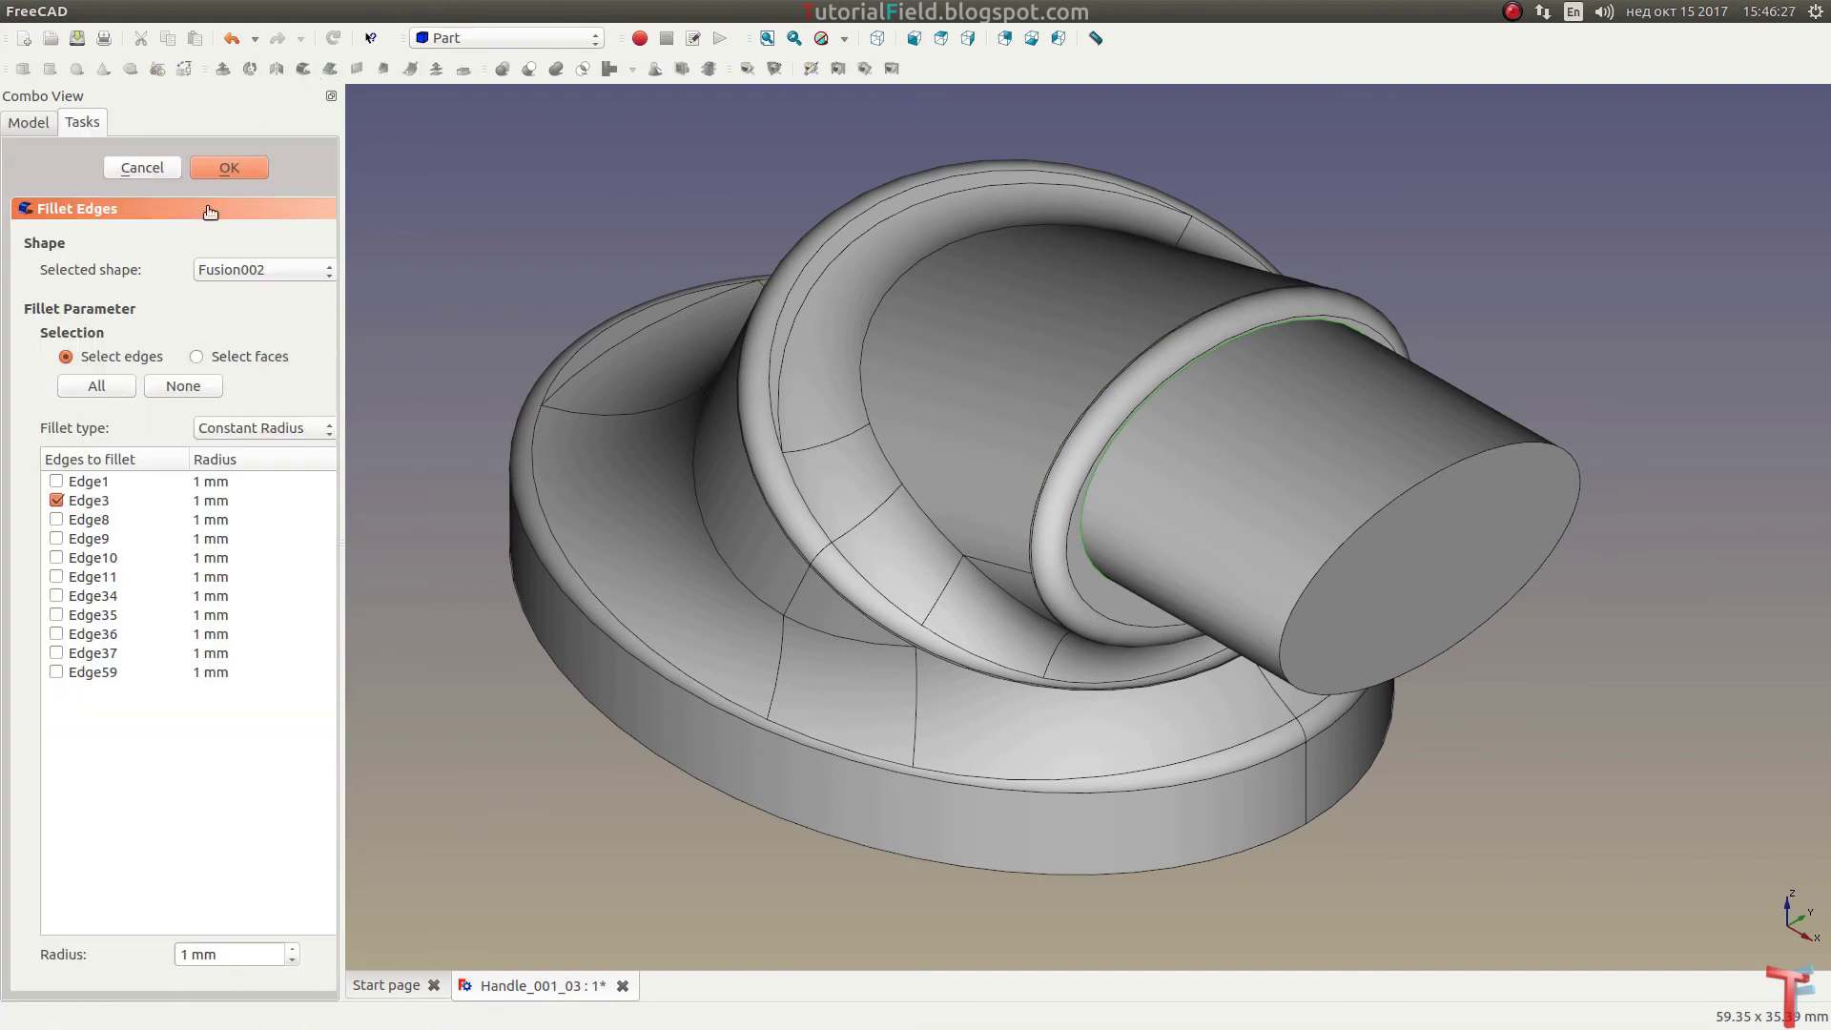
click(220, 503)
click(214, 502)
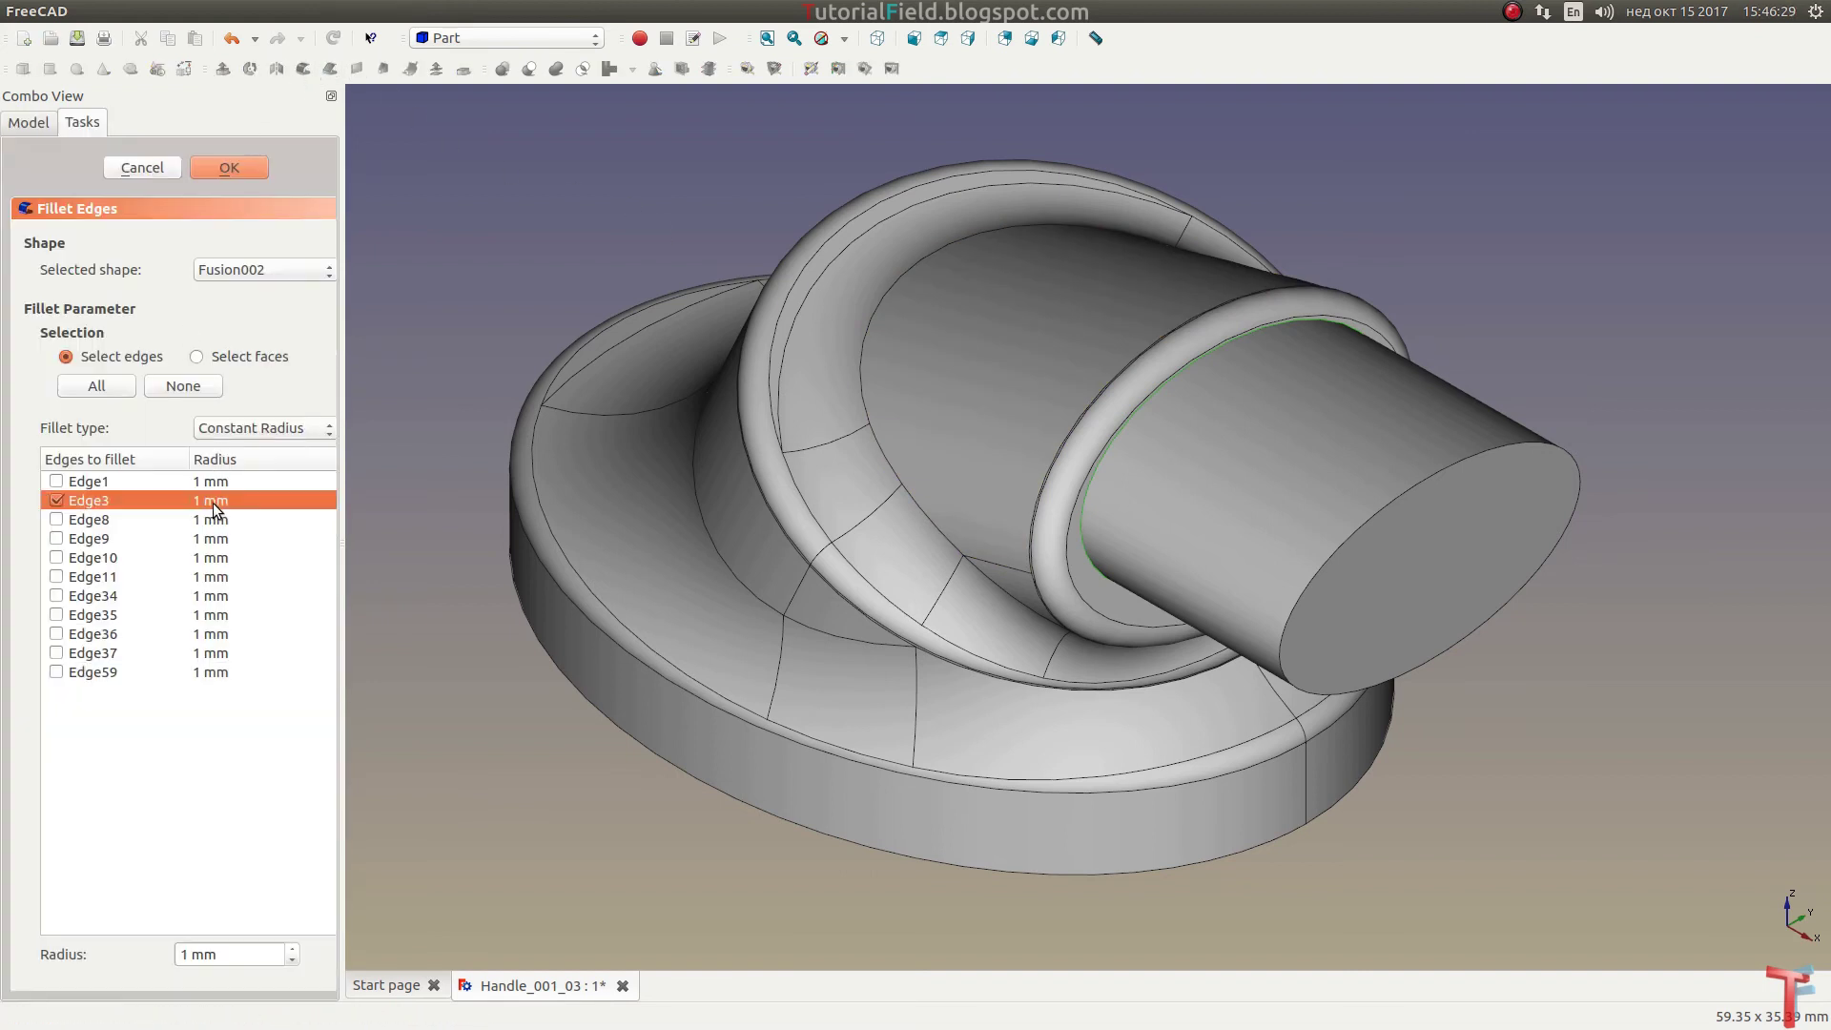
text(4.5)
key(Return)
click(223, 168)
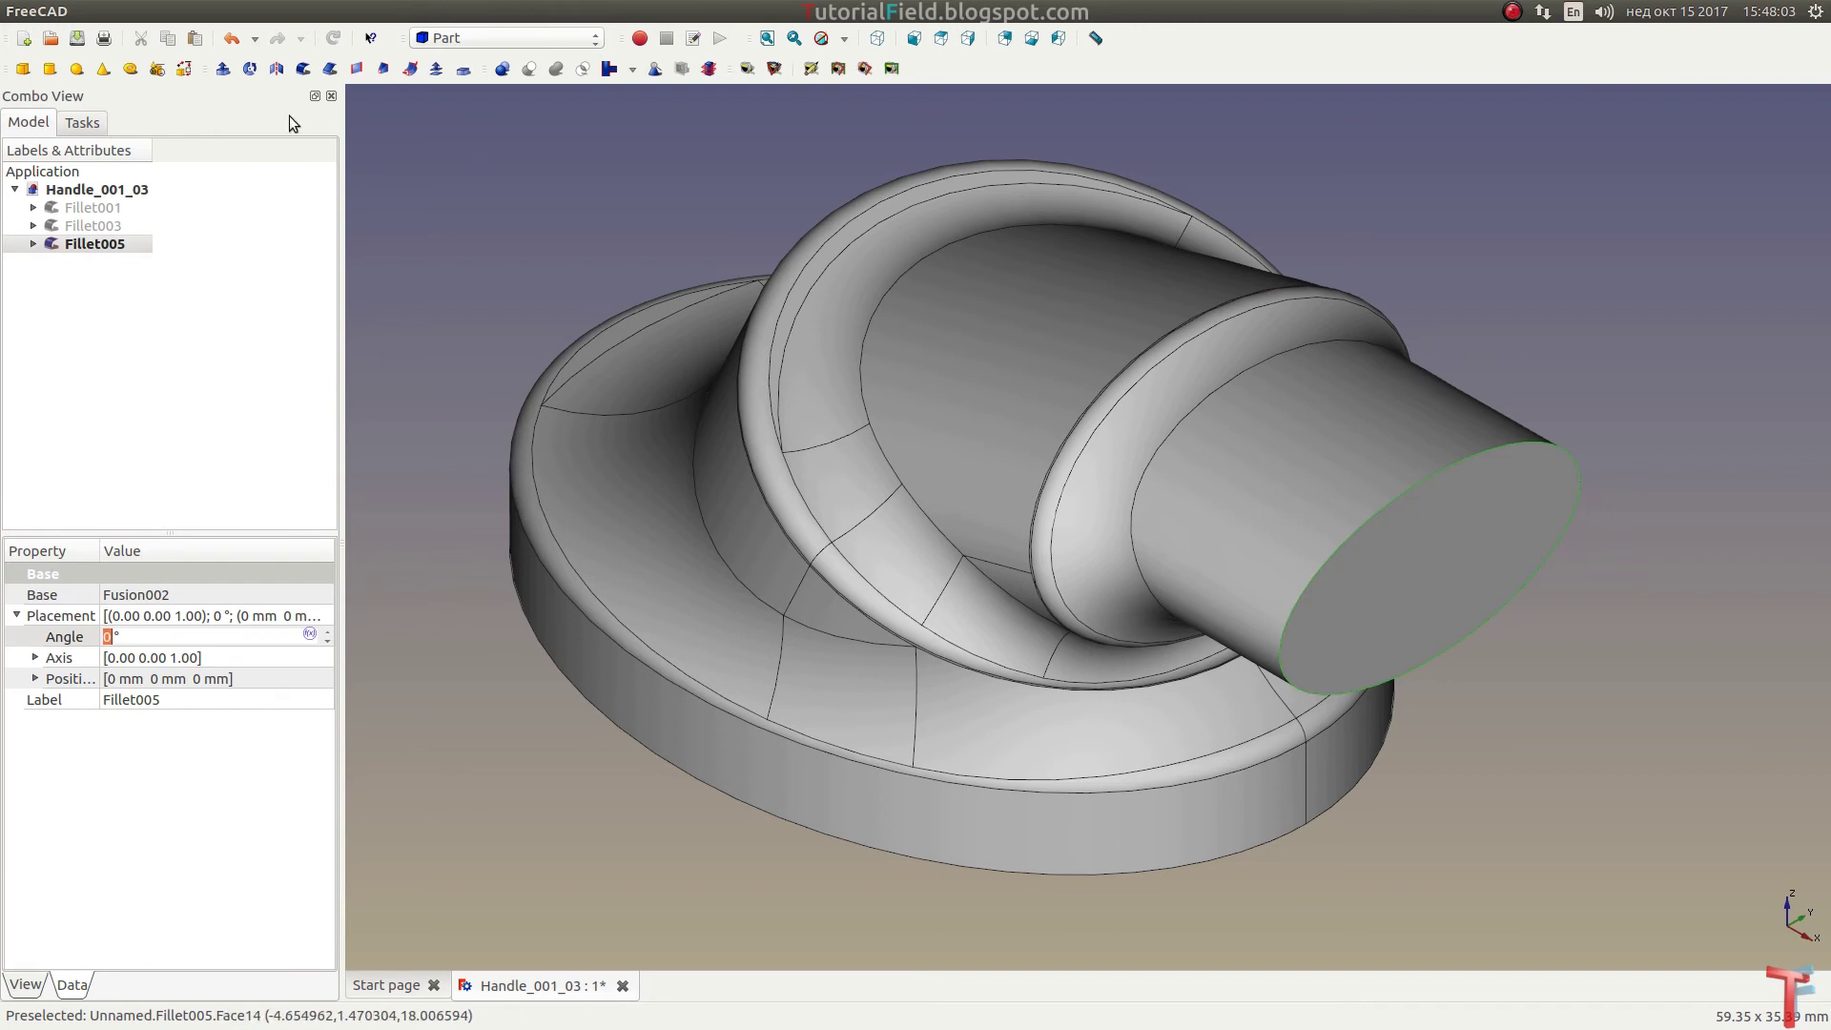
click(302, 70)
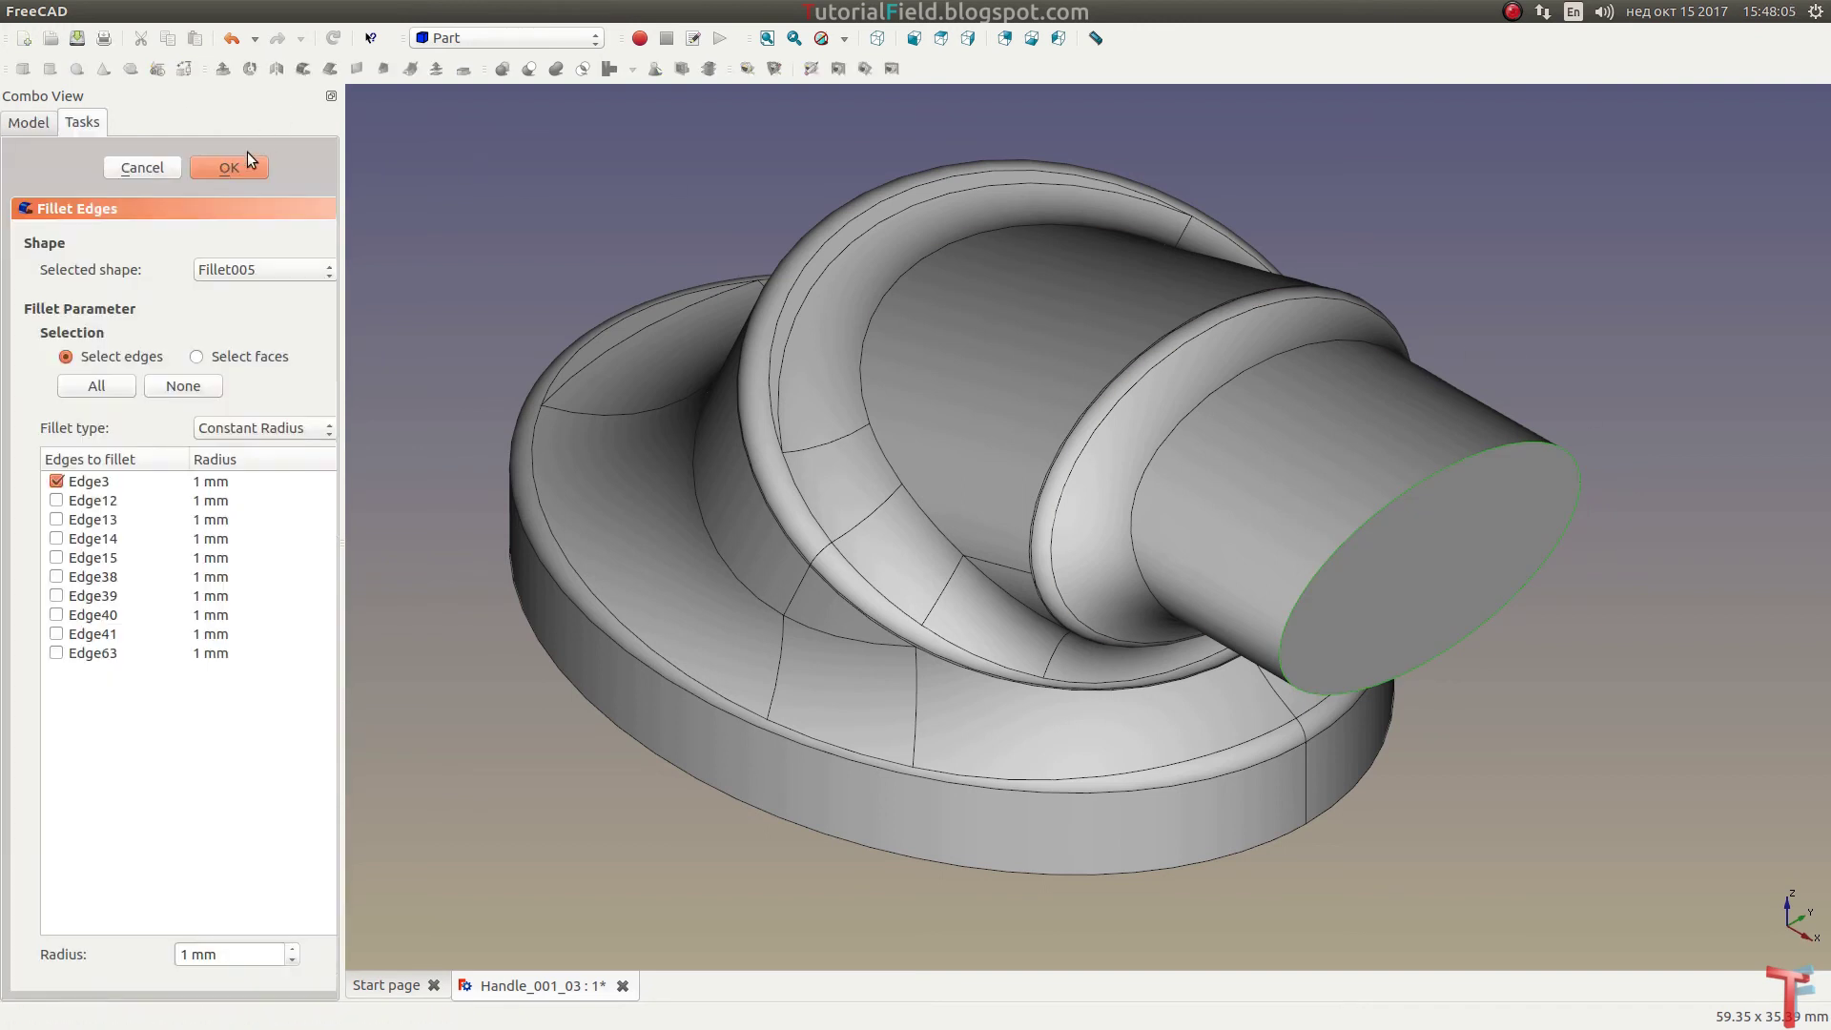
click(225, 166)
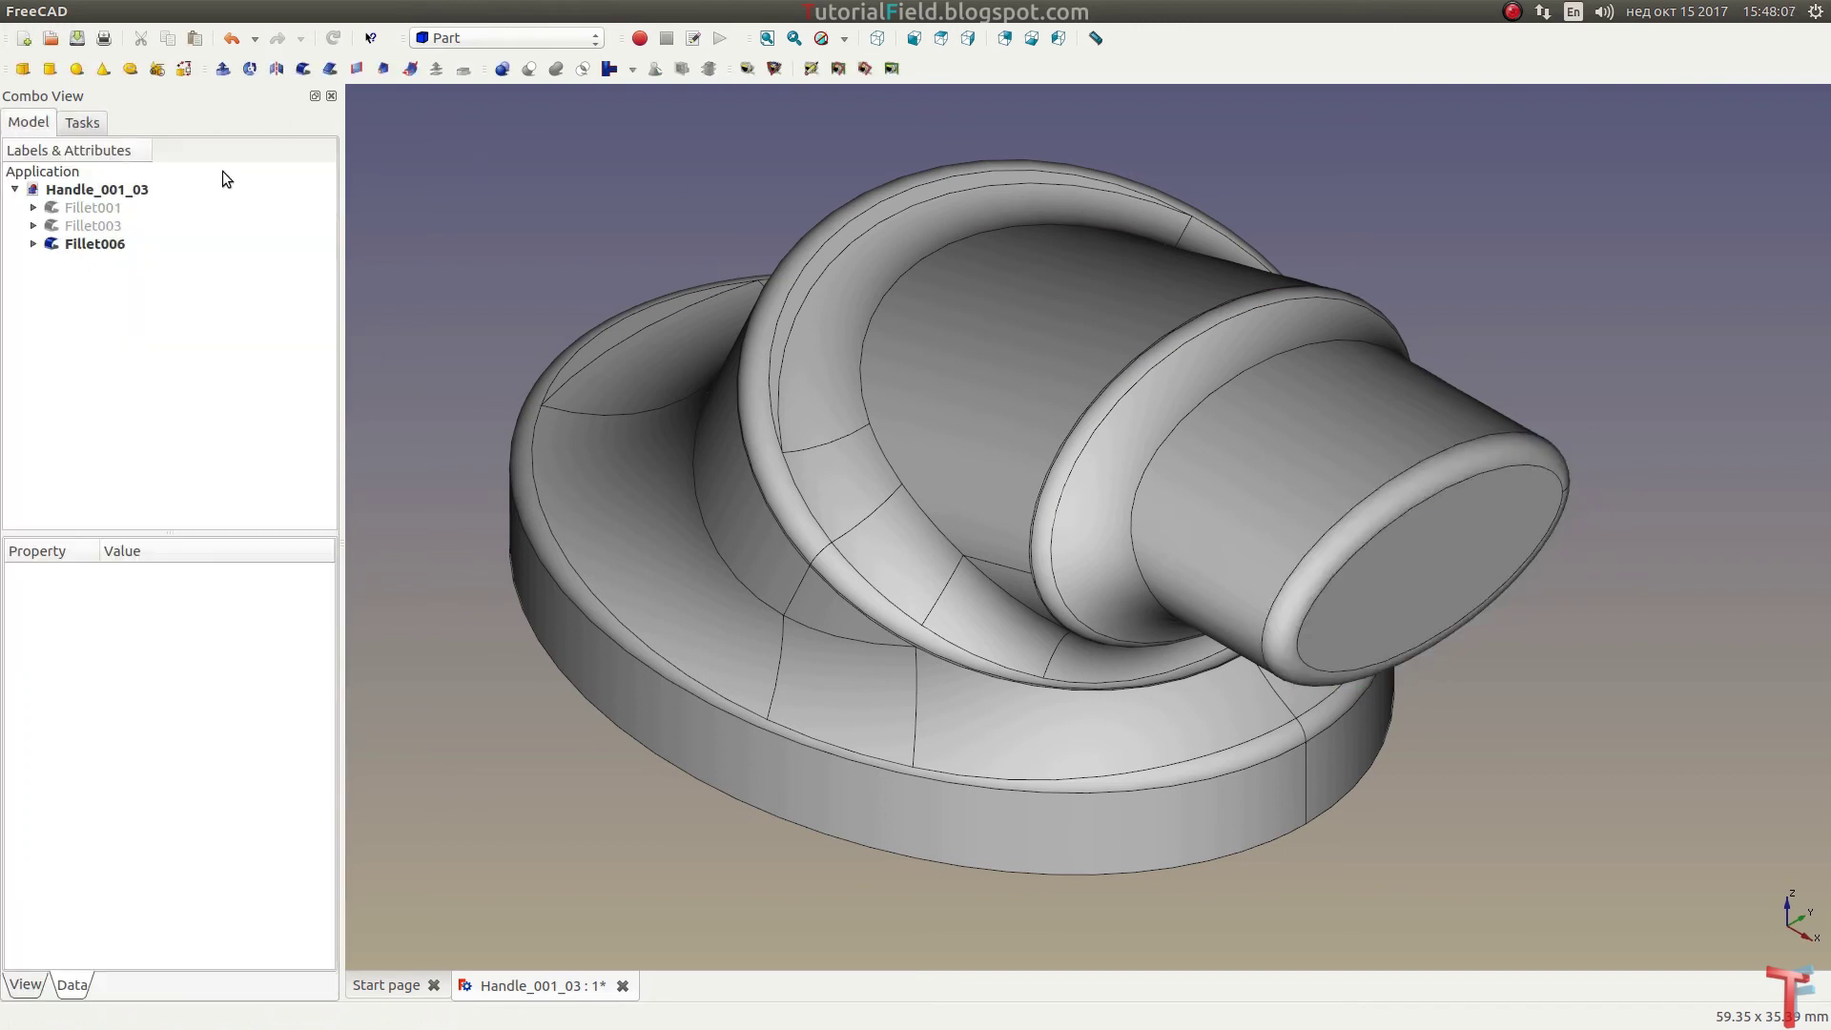
Step: Switch to Part Design and start a sketch on the rod's flat end face
click(1455, 563)
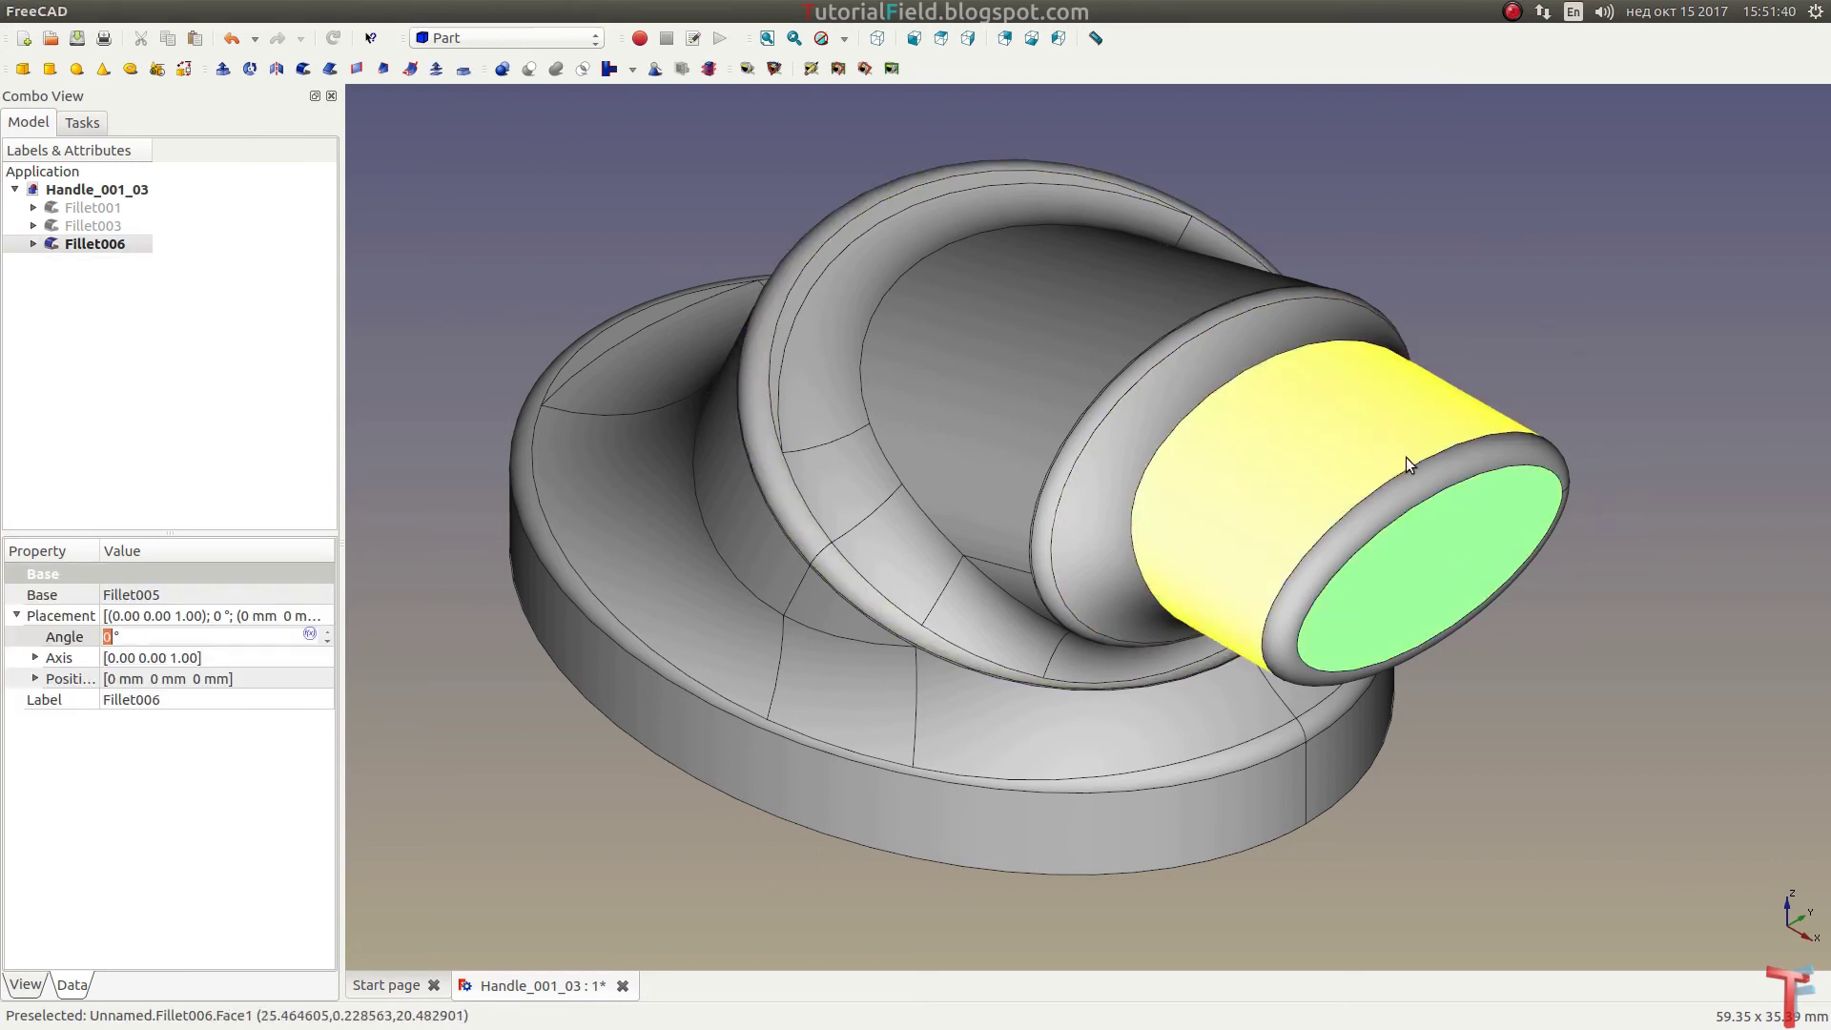
click(469, 34)
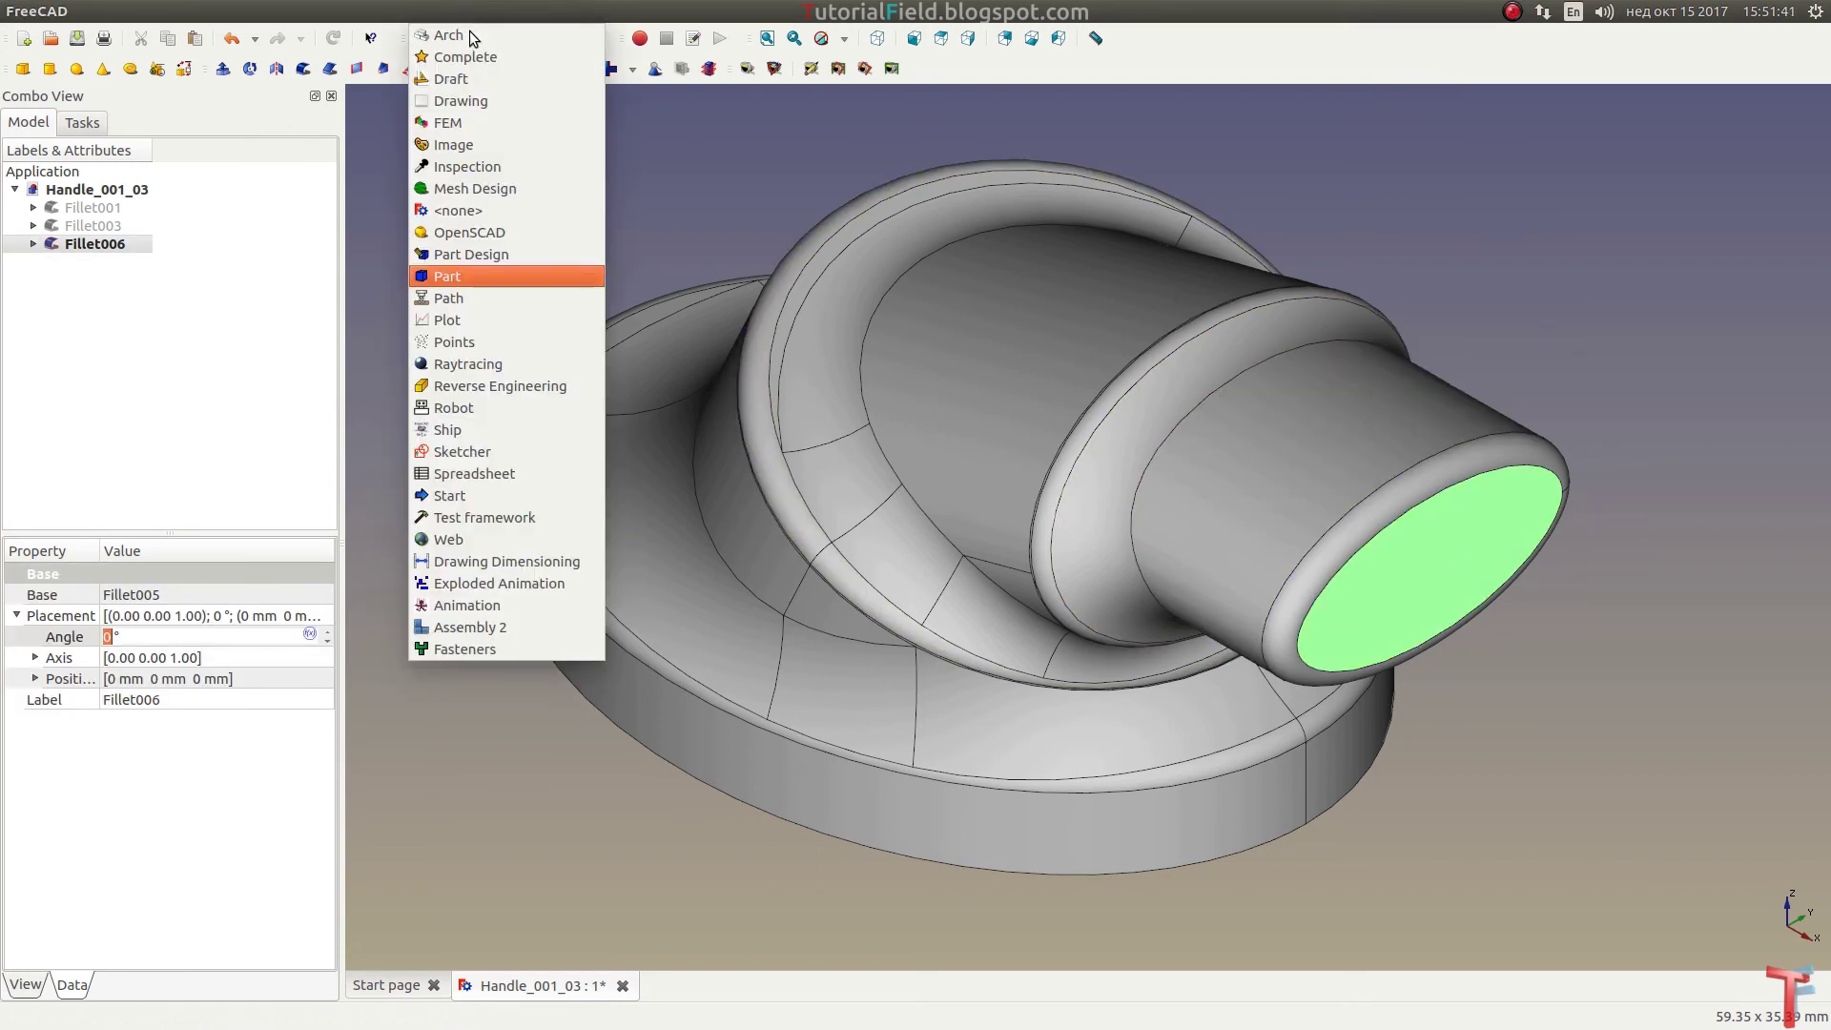
click(496, 246)
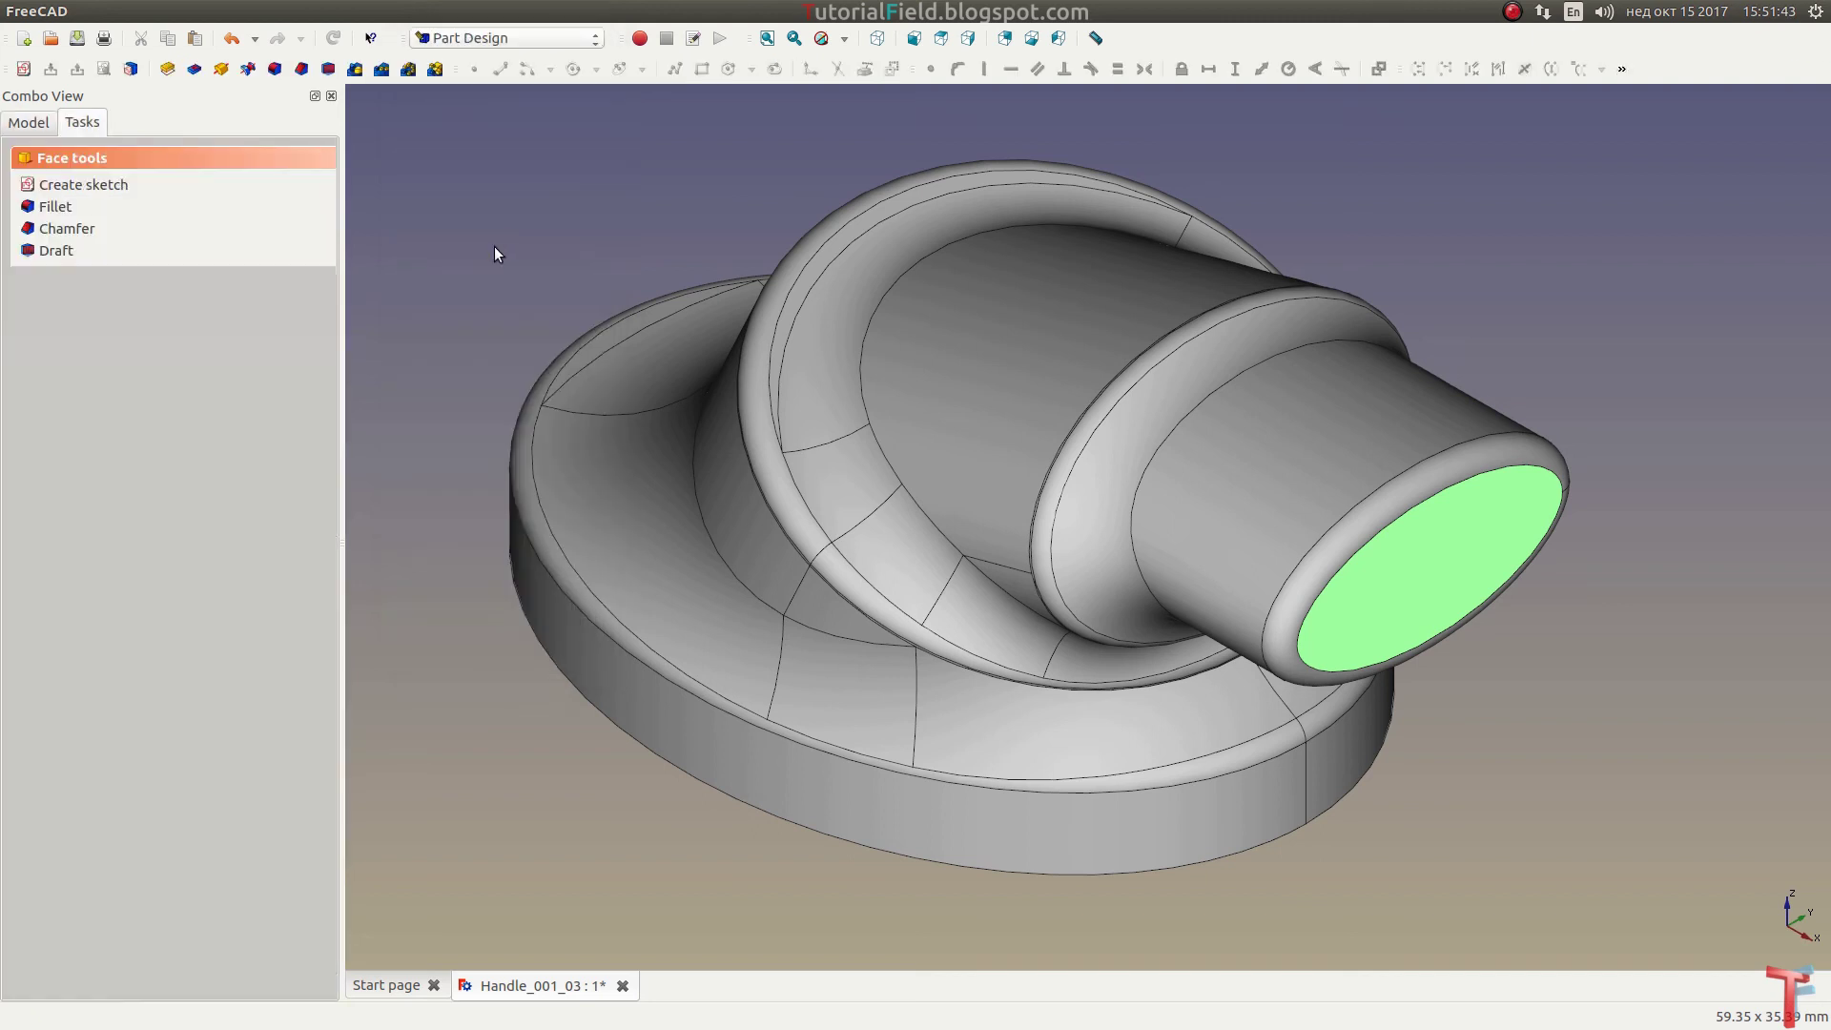
click(26, 72)
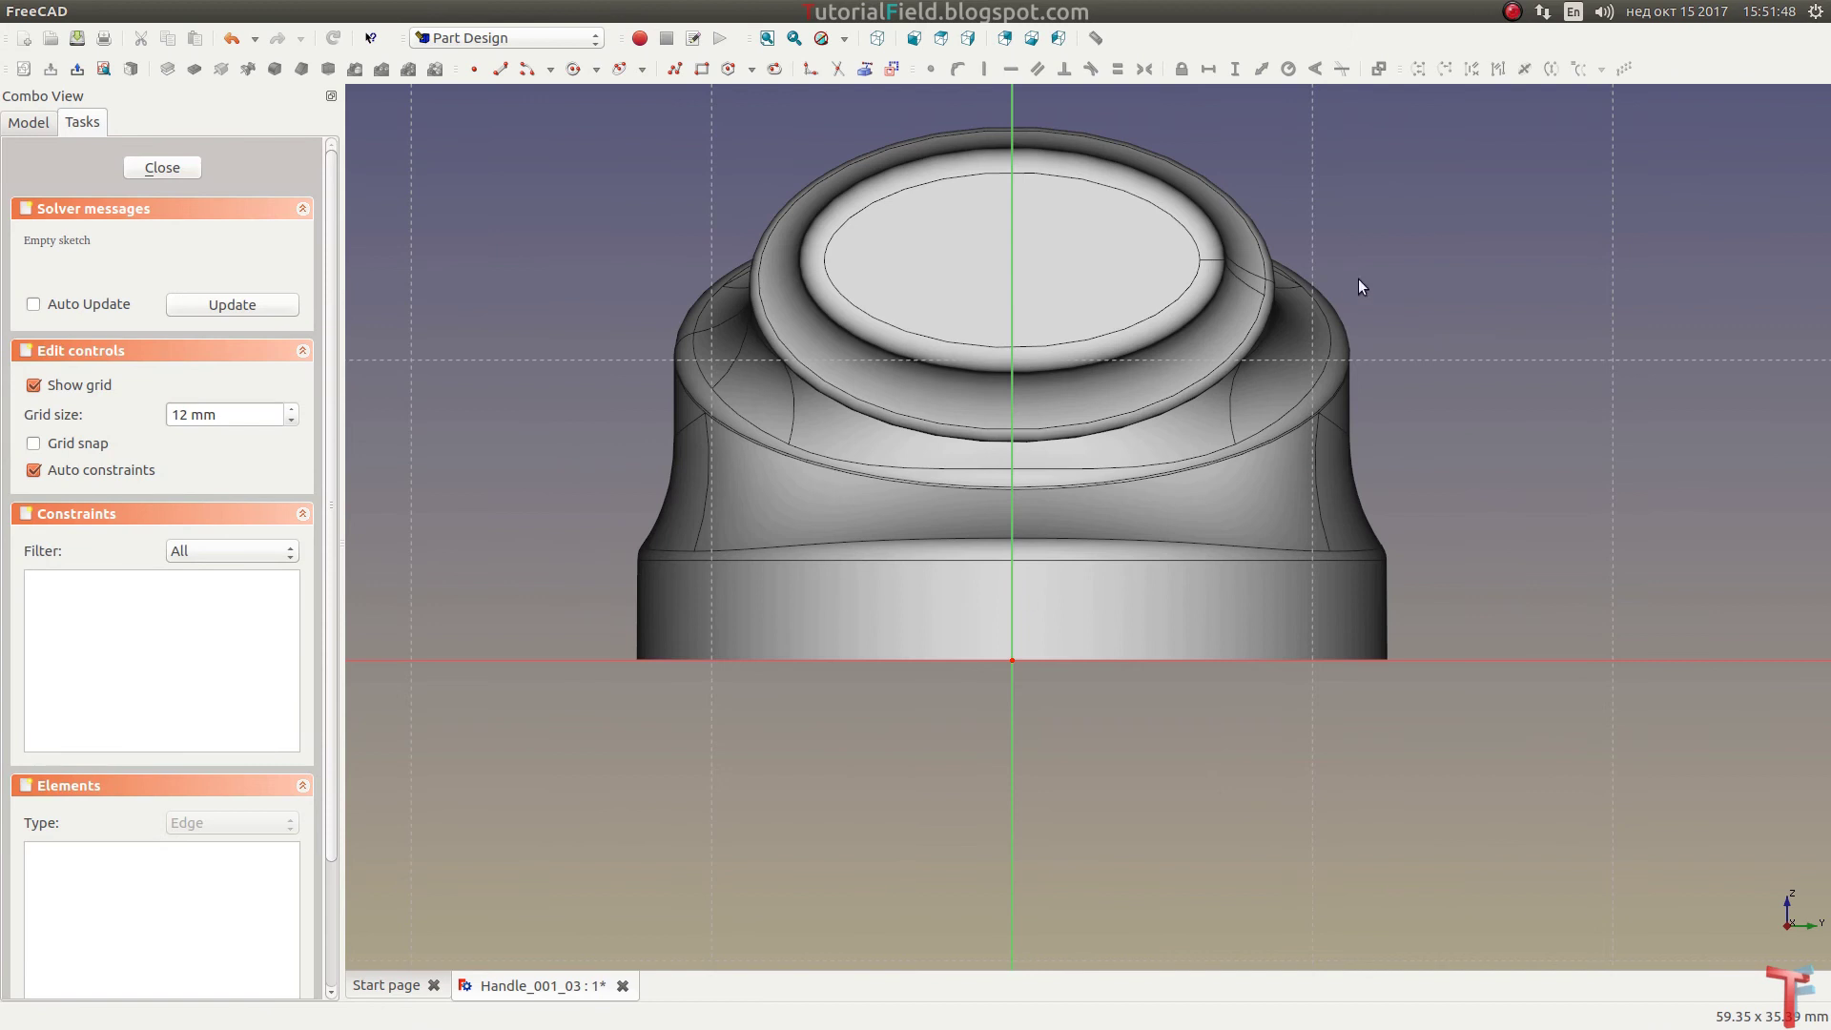
middle_drag(1358, 278, 1384, 387)
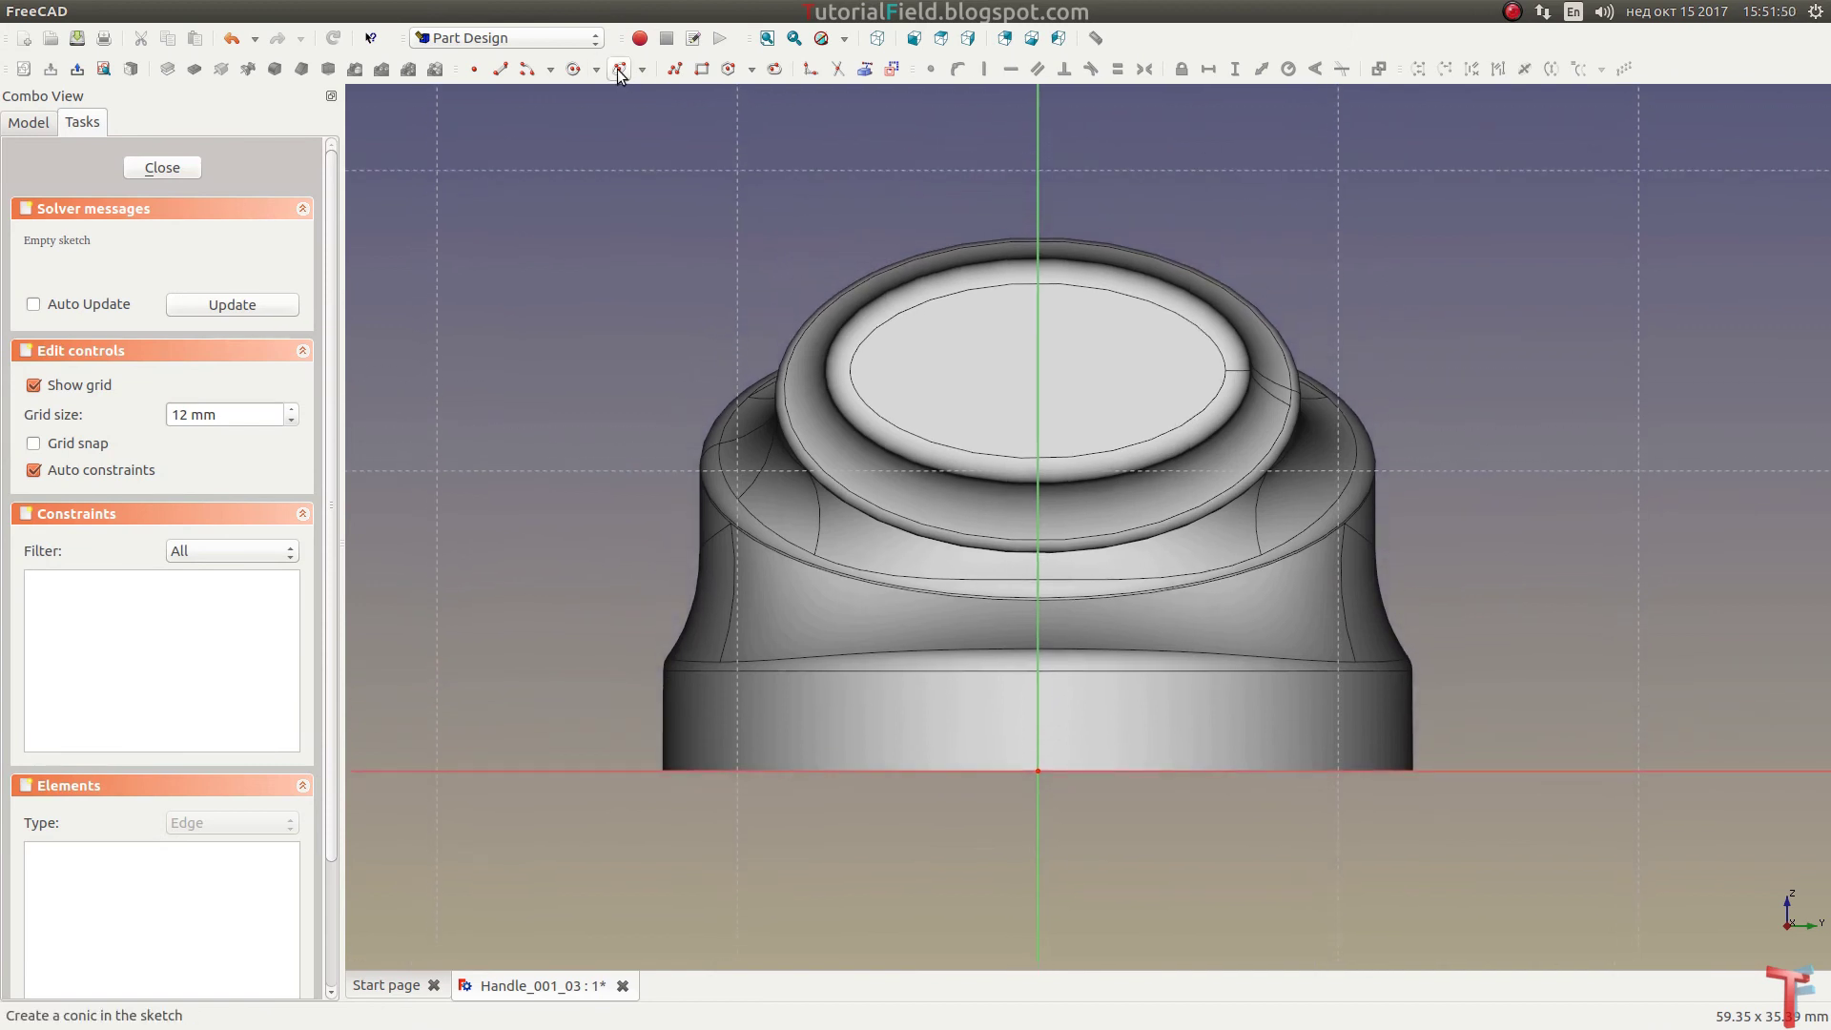
Step: Draw an ellipse on the end face from its two ends and minor radius
click(642, 69)
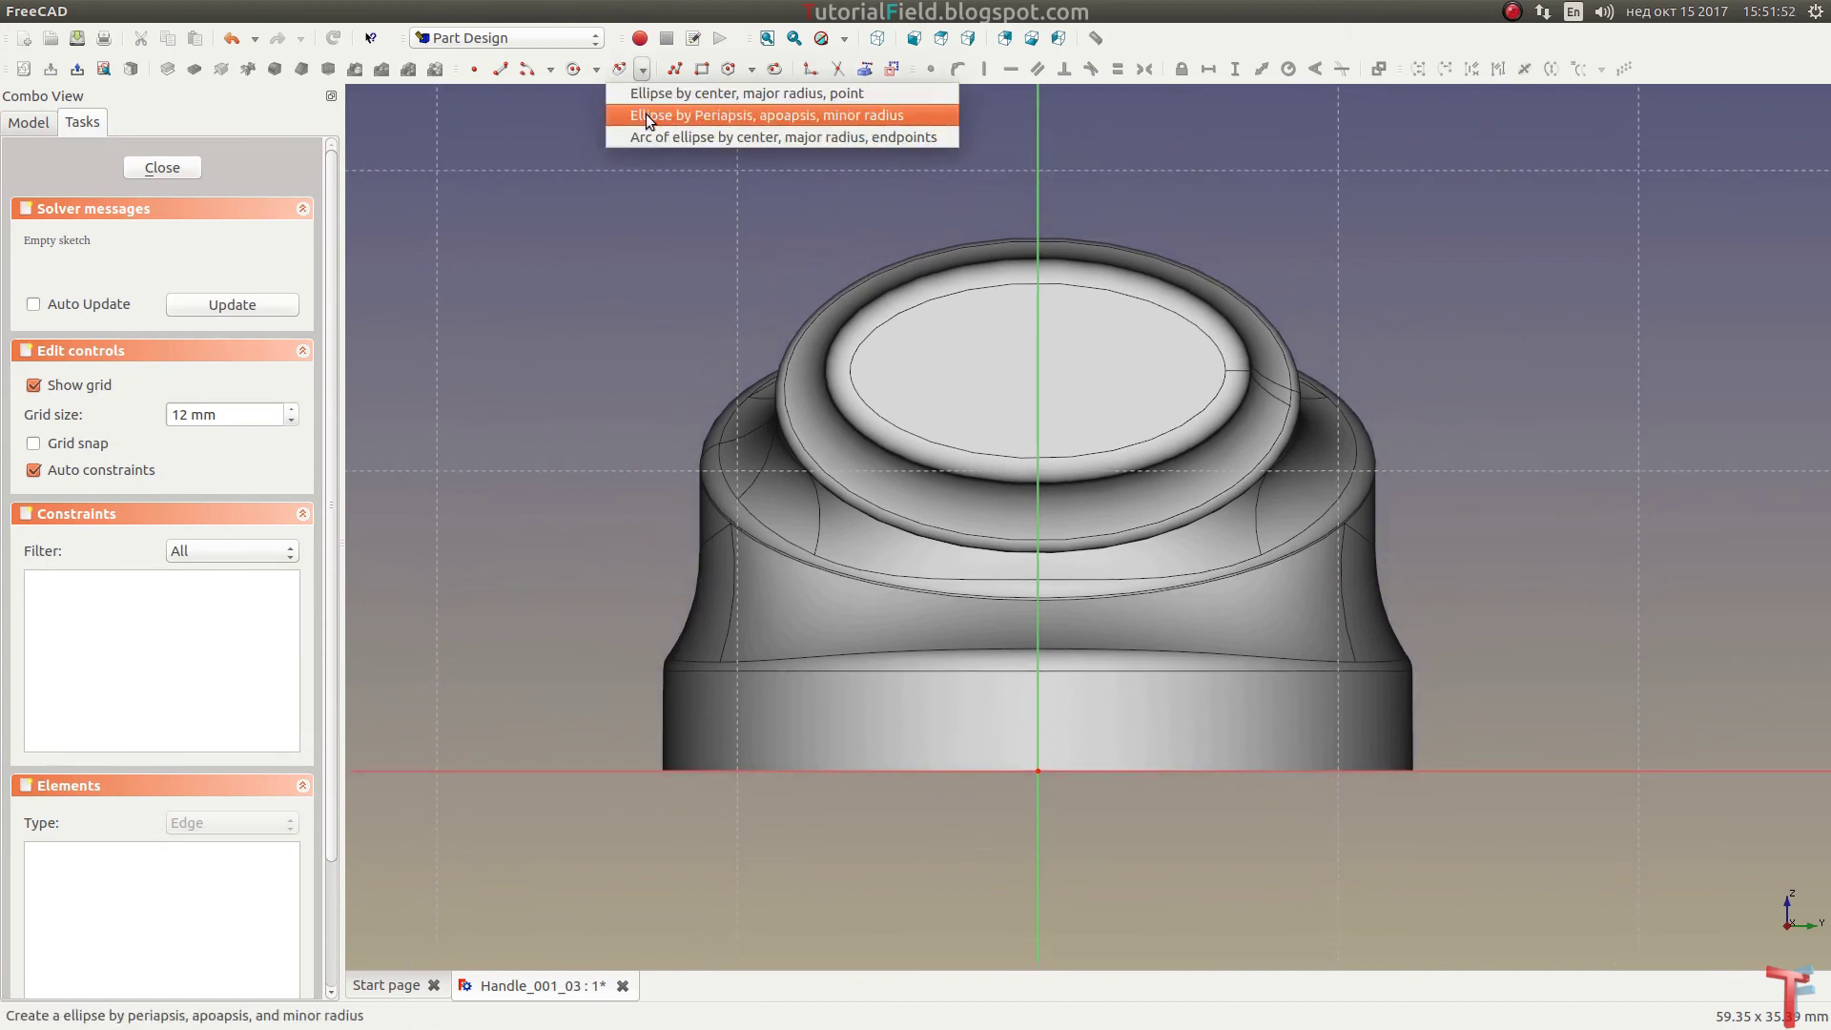
click(644, 113)
click(905, 370)
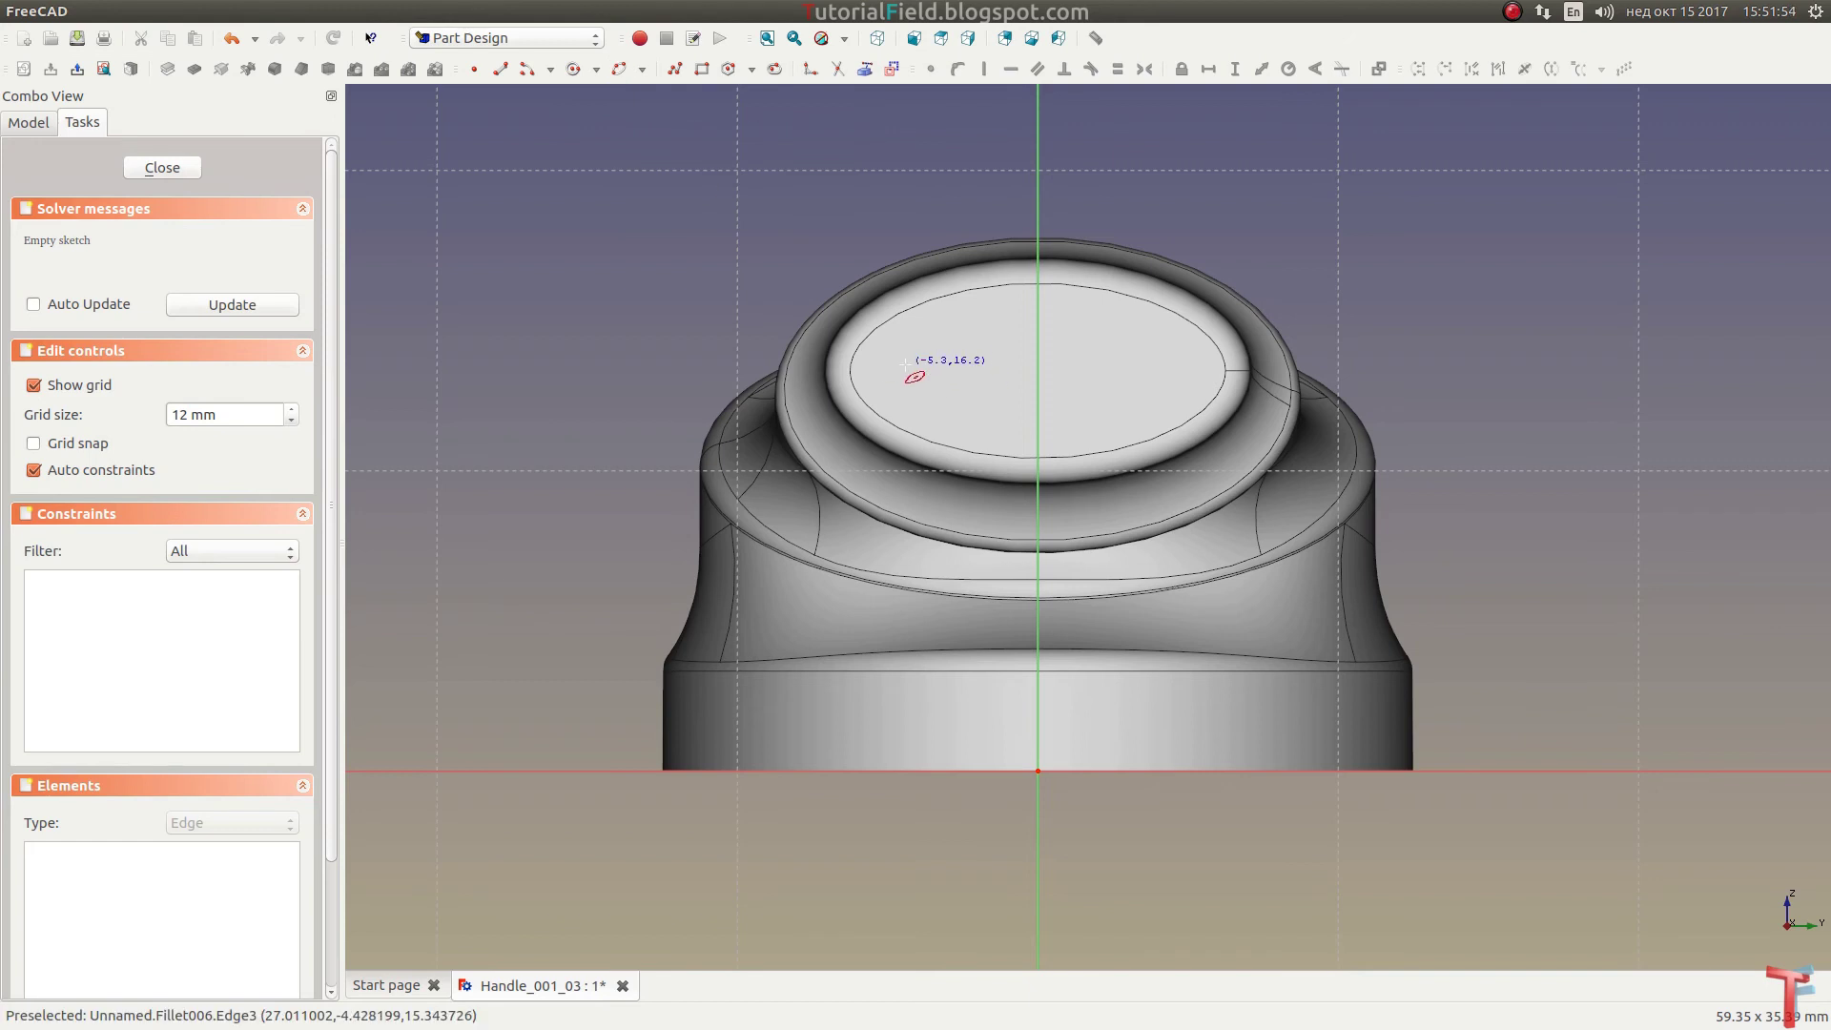
click(1187, 374)
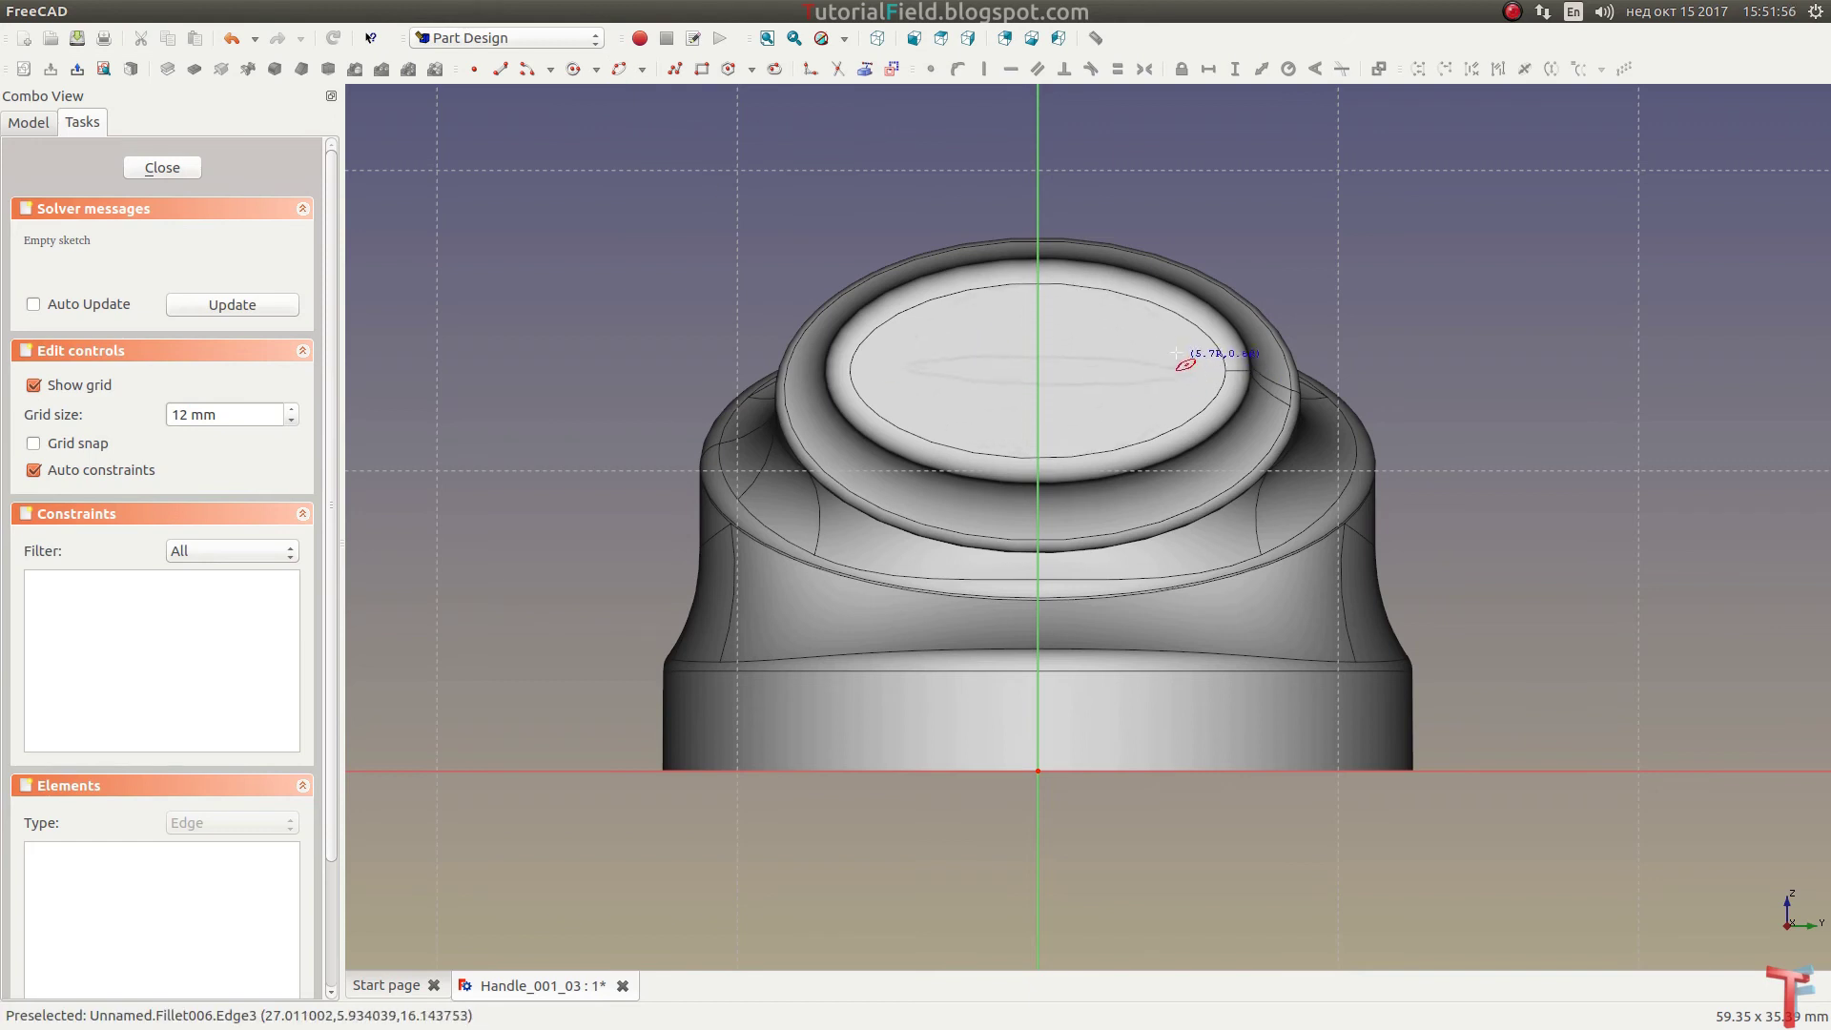
click(1154, 310)
scroll(1107, 368, up, 1)
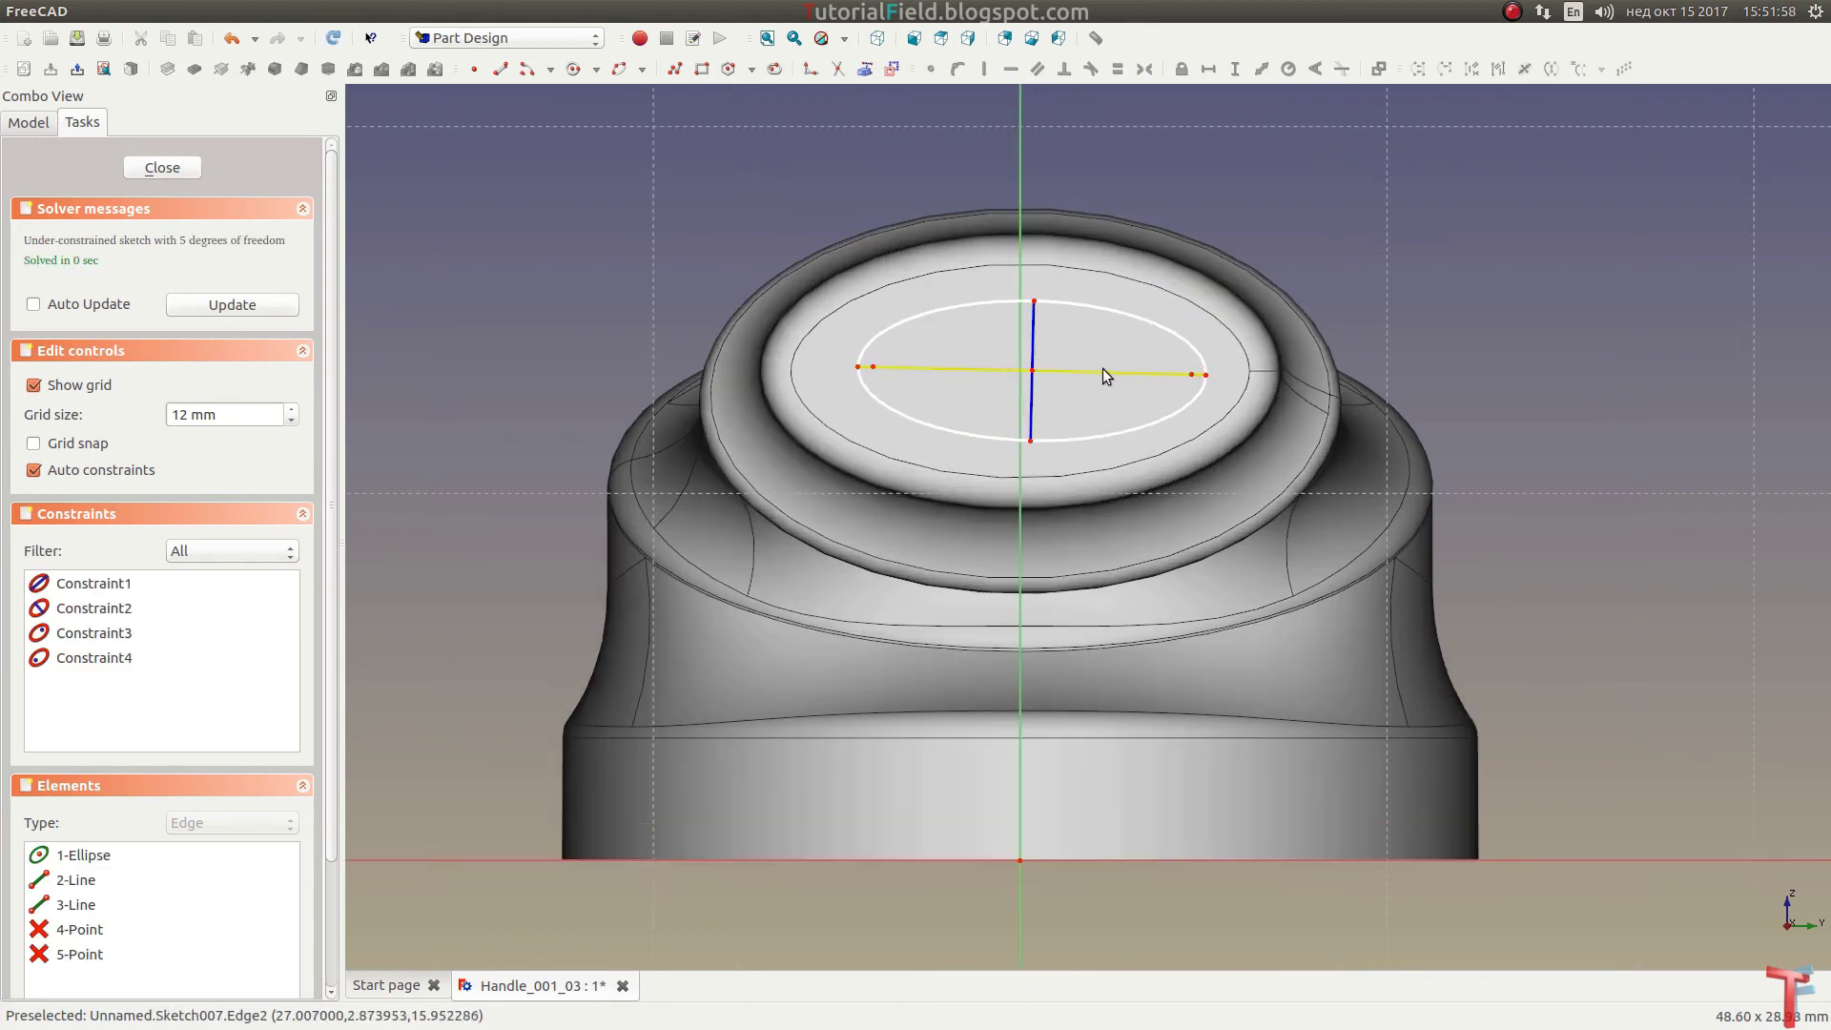
Step: Make the ellipse's minor axis vertical and its centre 16 mm above the axis
click(1031, 340)
click(983, 68)
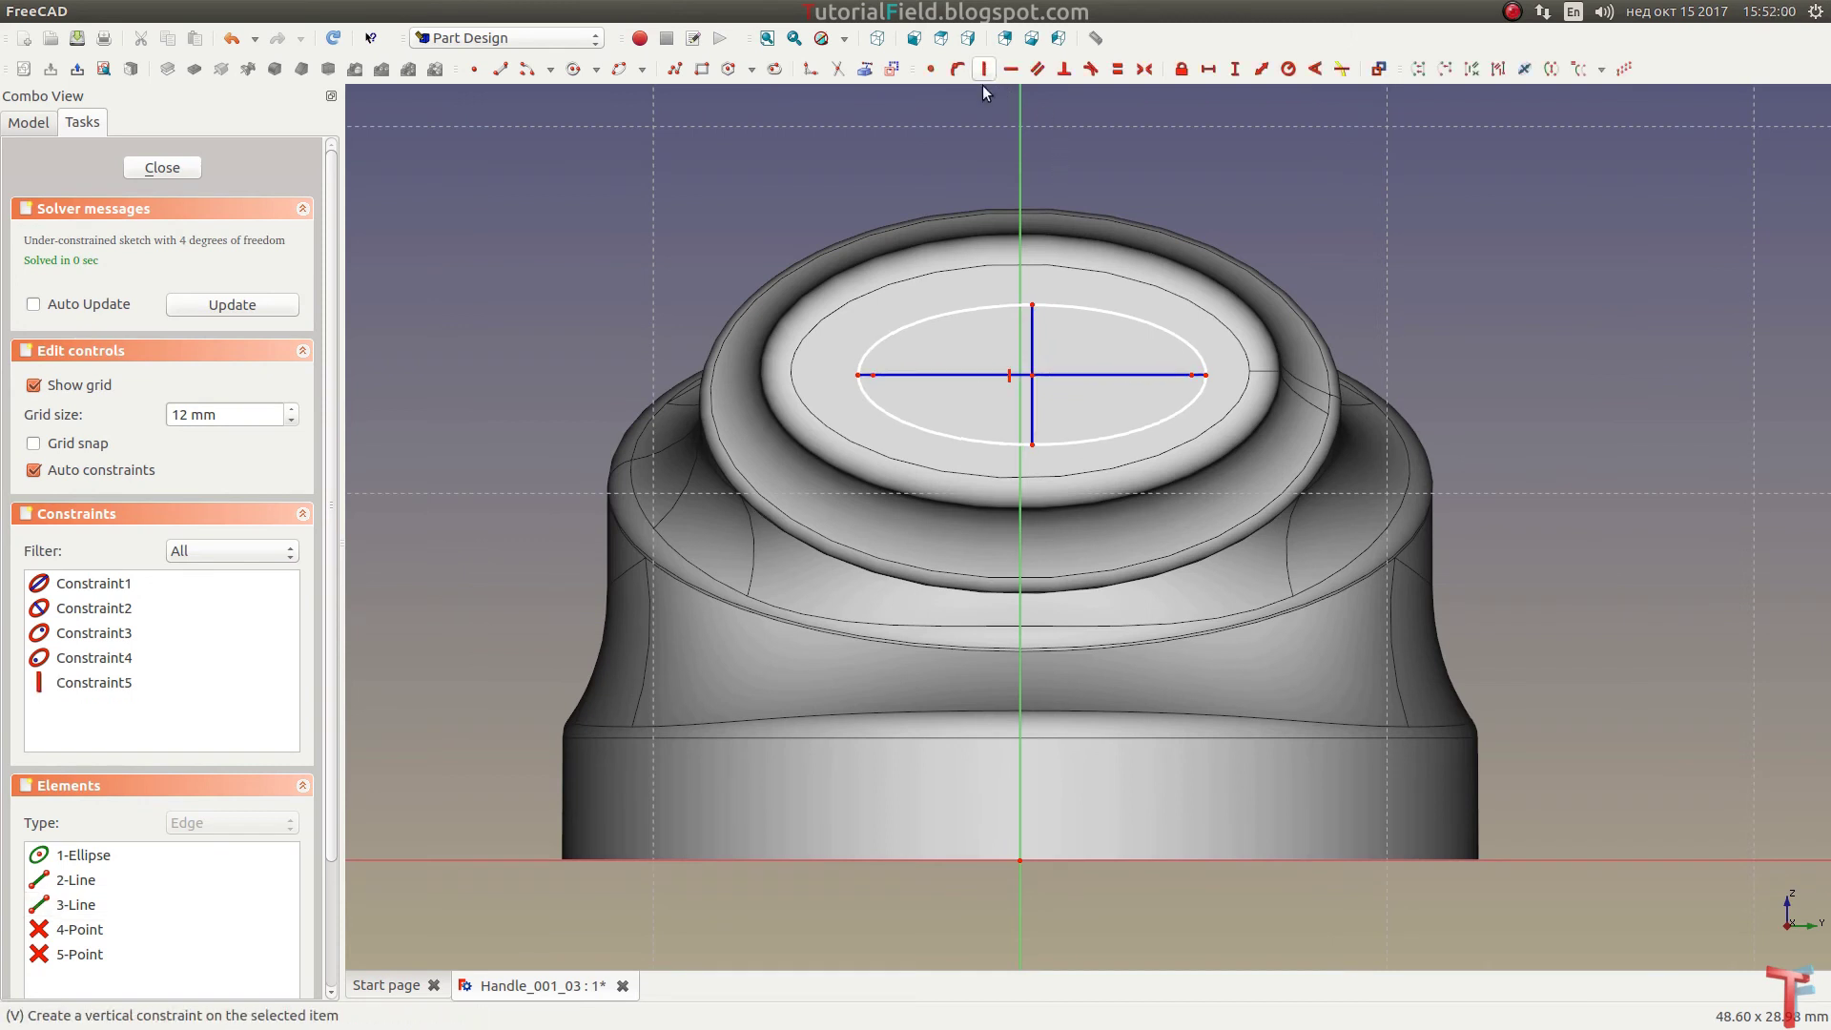
click(1034, 375)
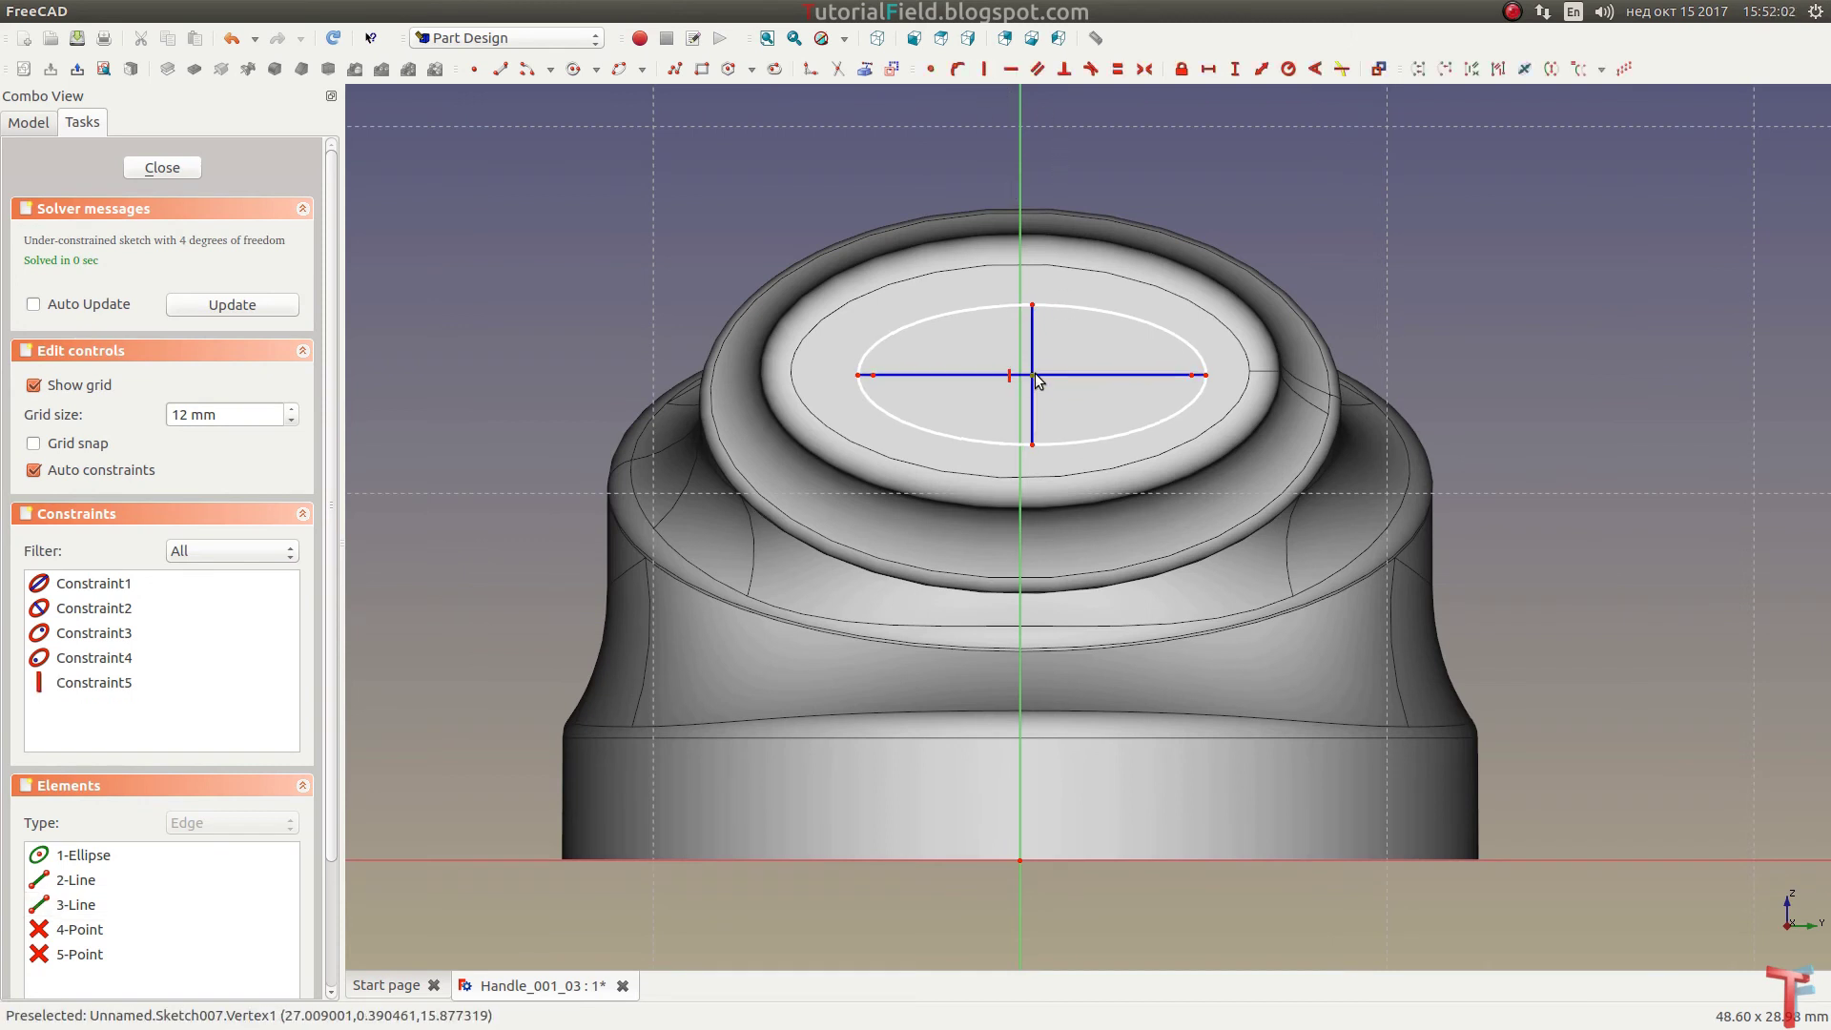
click(1021, 856)
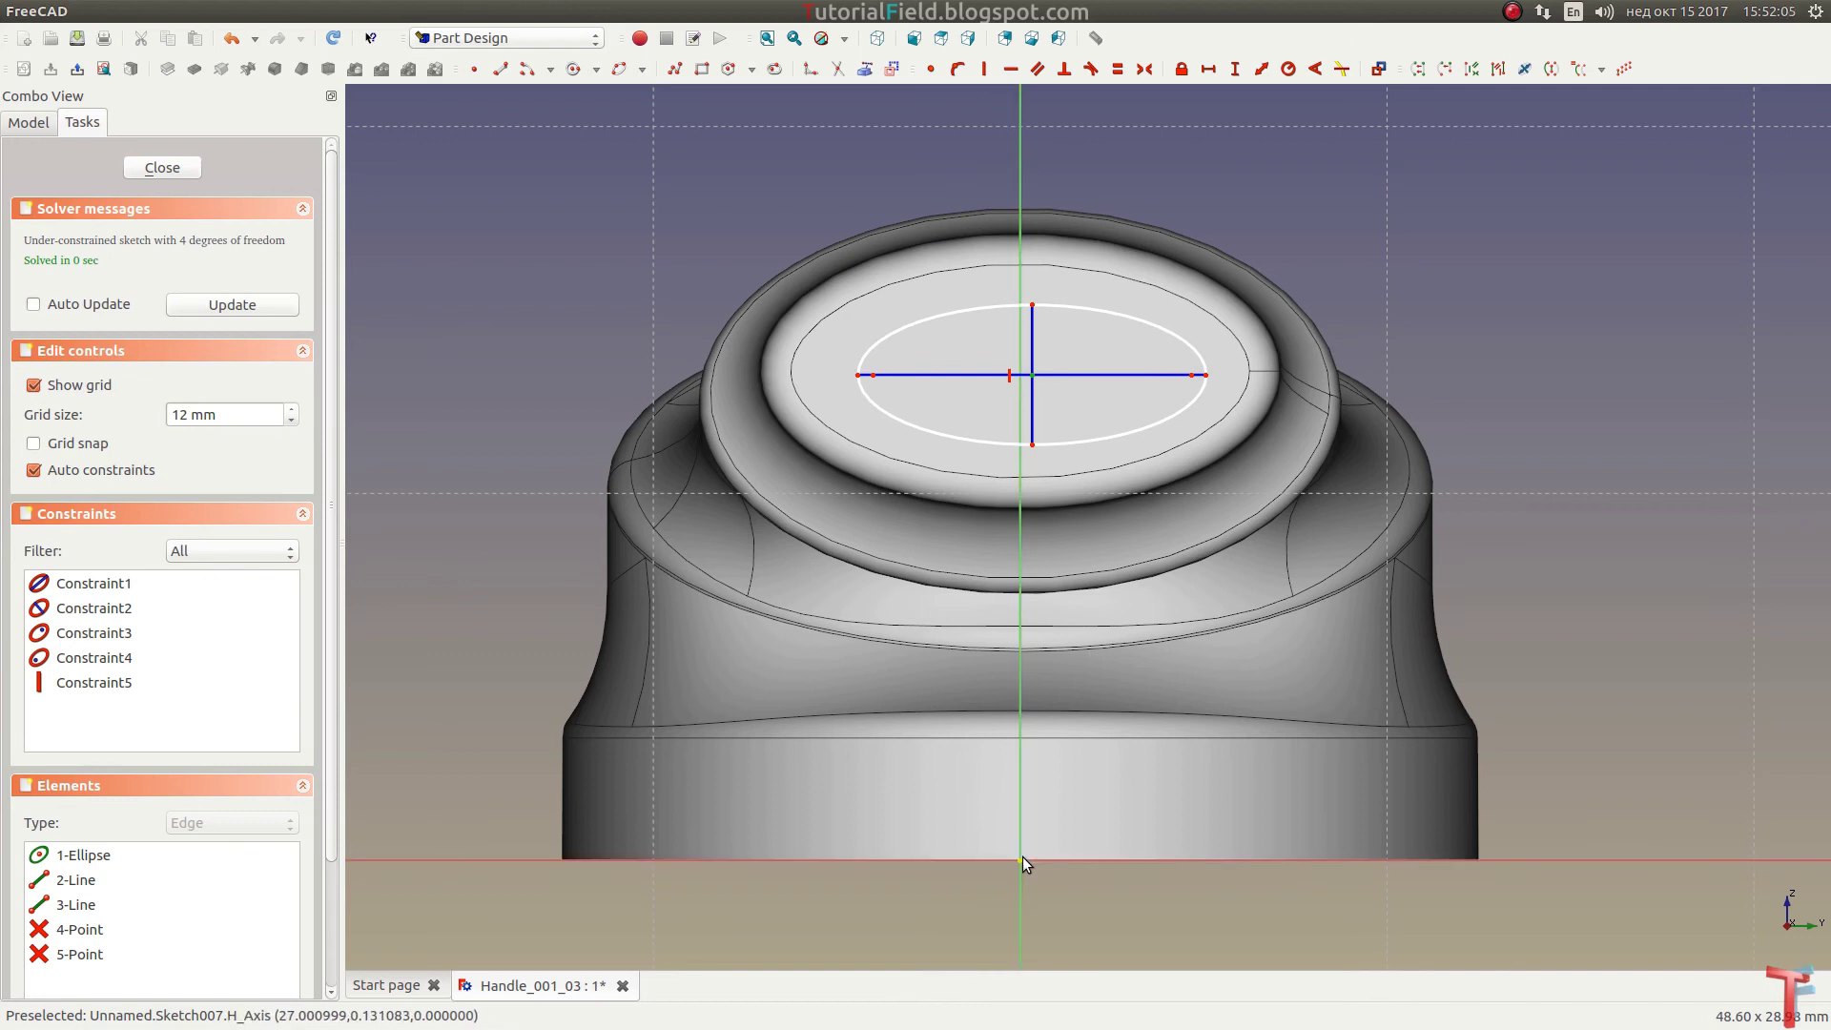
click(1234, 76)
text(16mm)
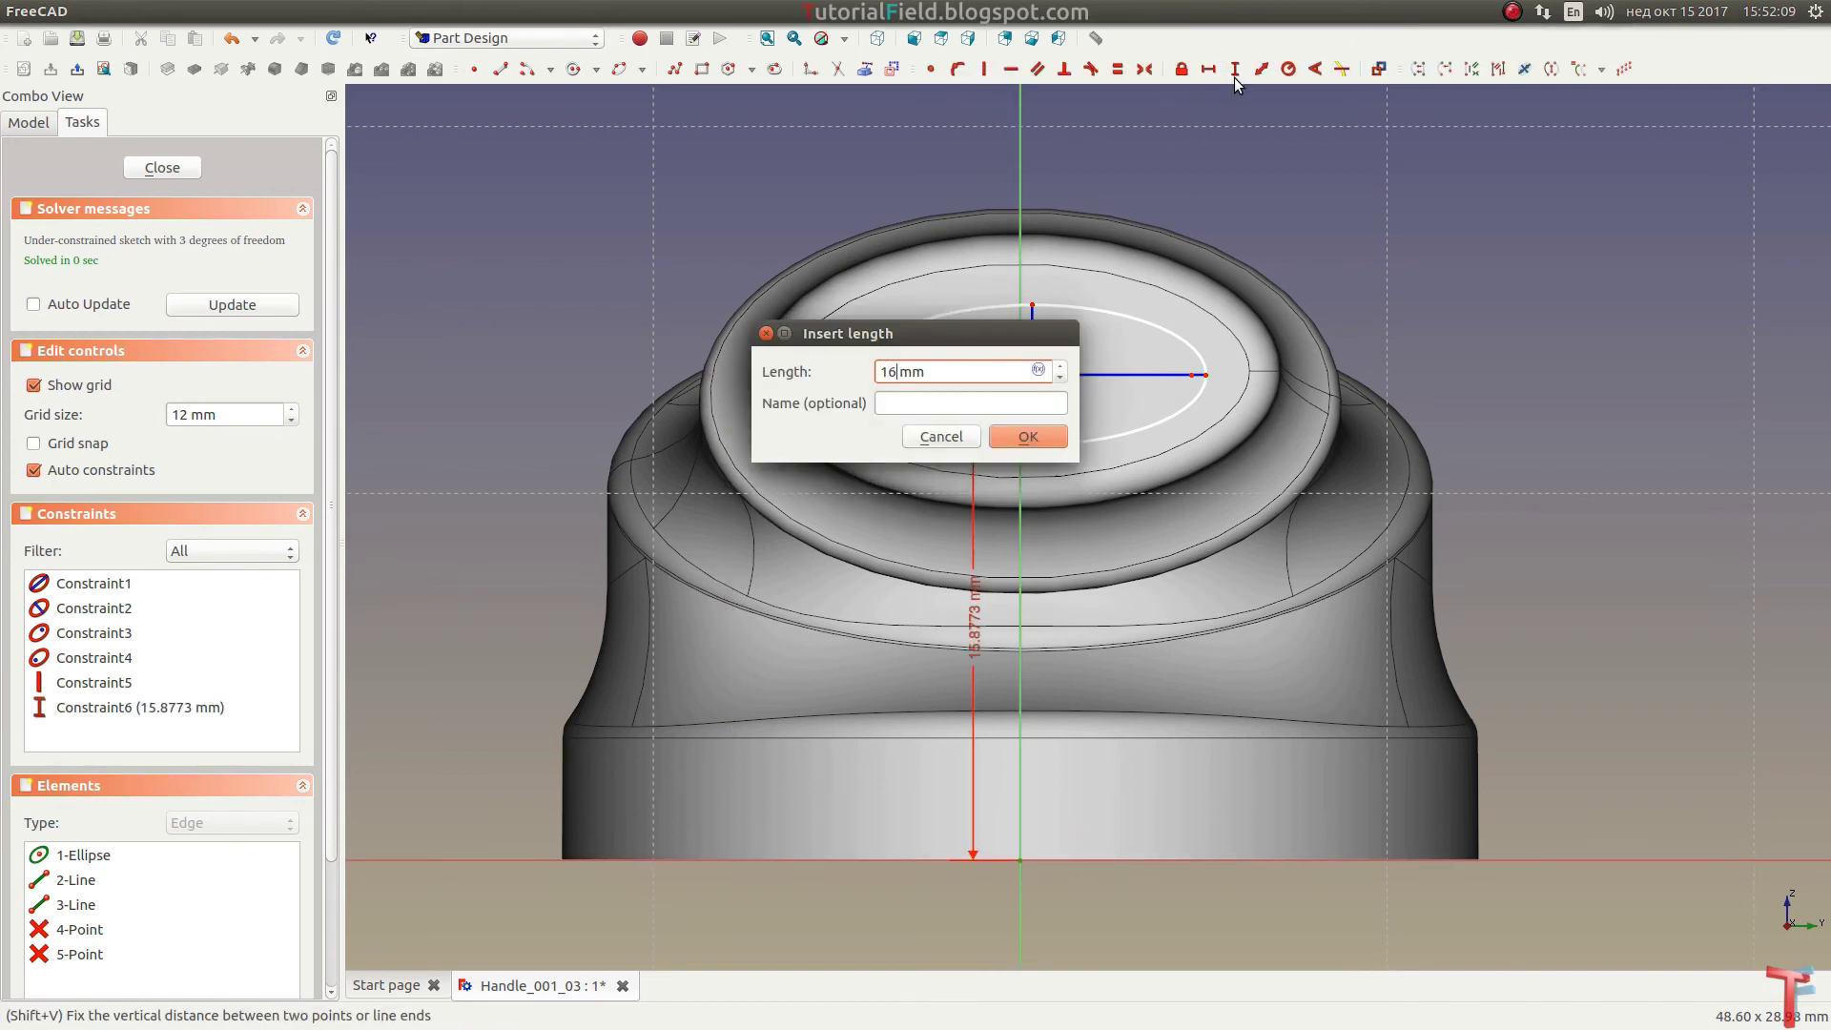
key(Return)
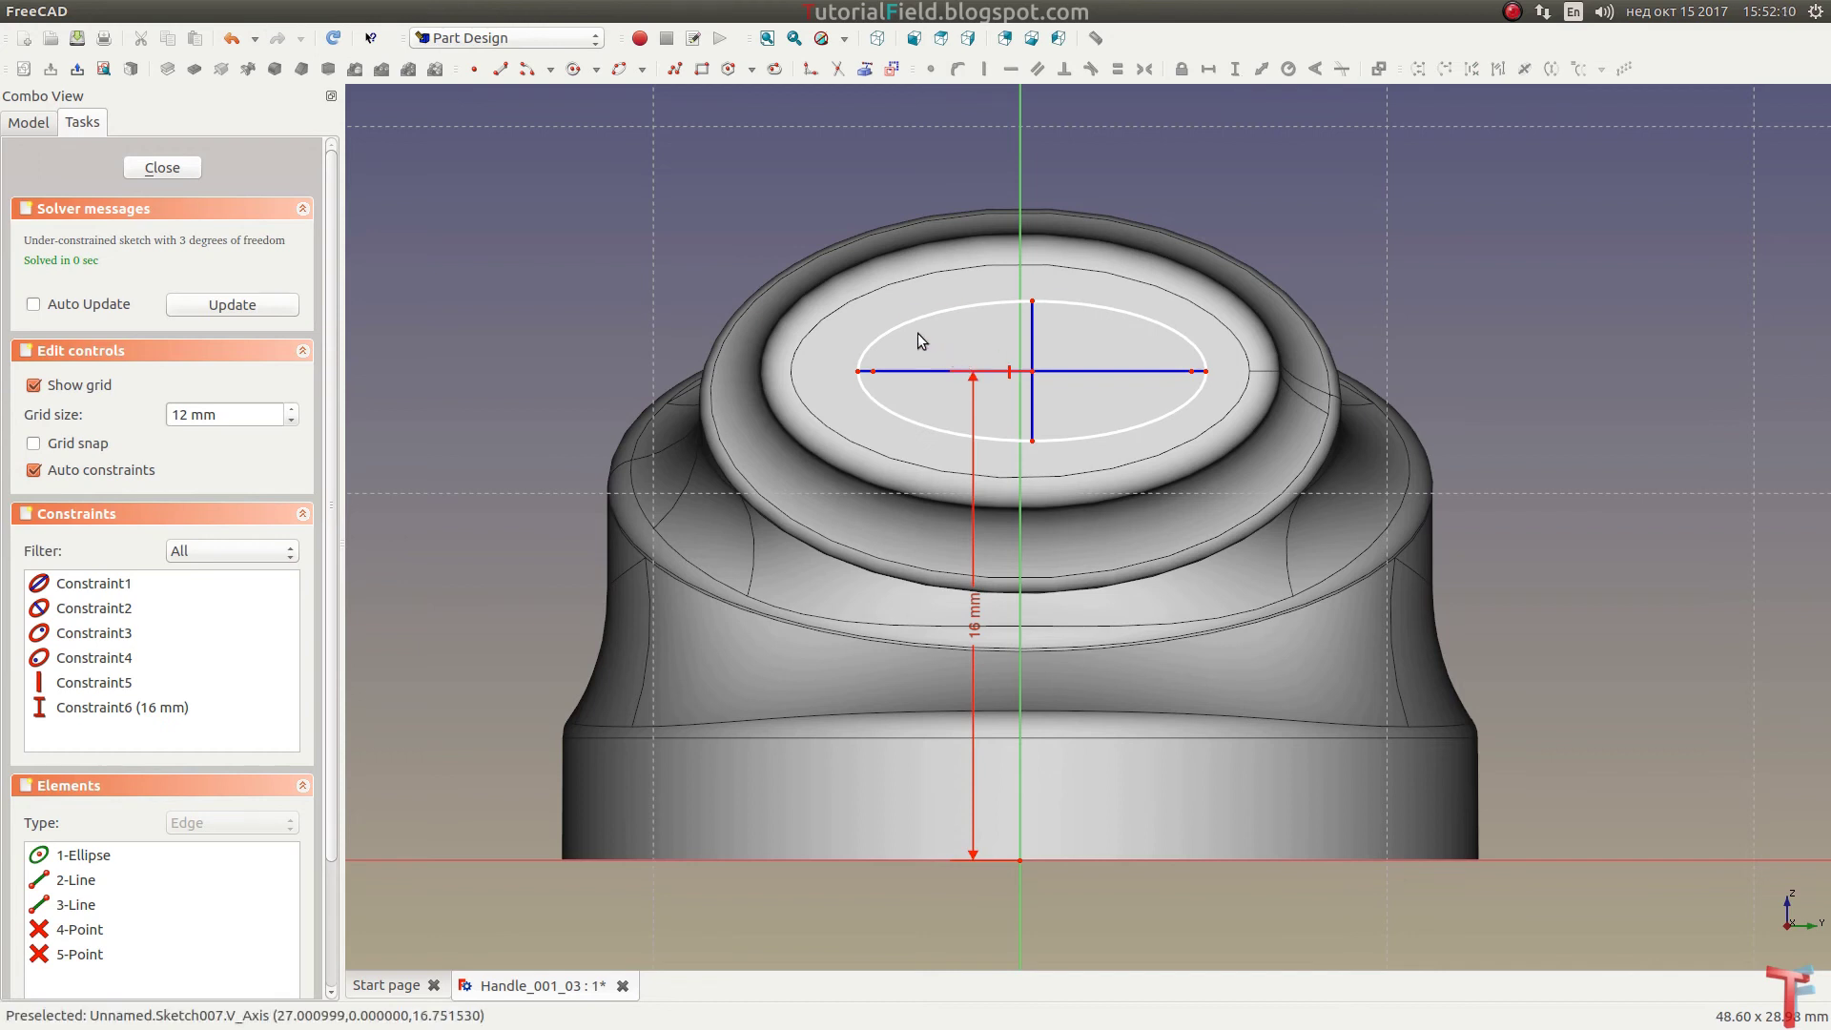
Step: Recentre the view and select the minor axis's top end with the ellipse outline
scroll(918, 341, up, 2)
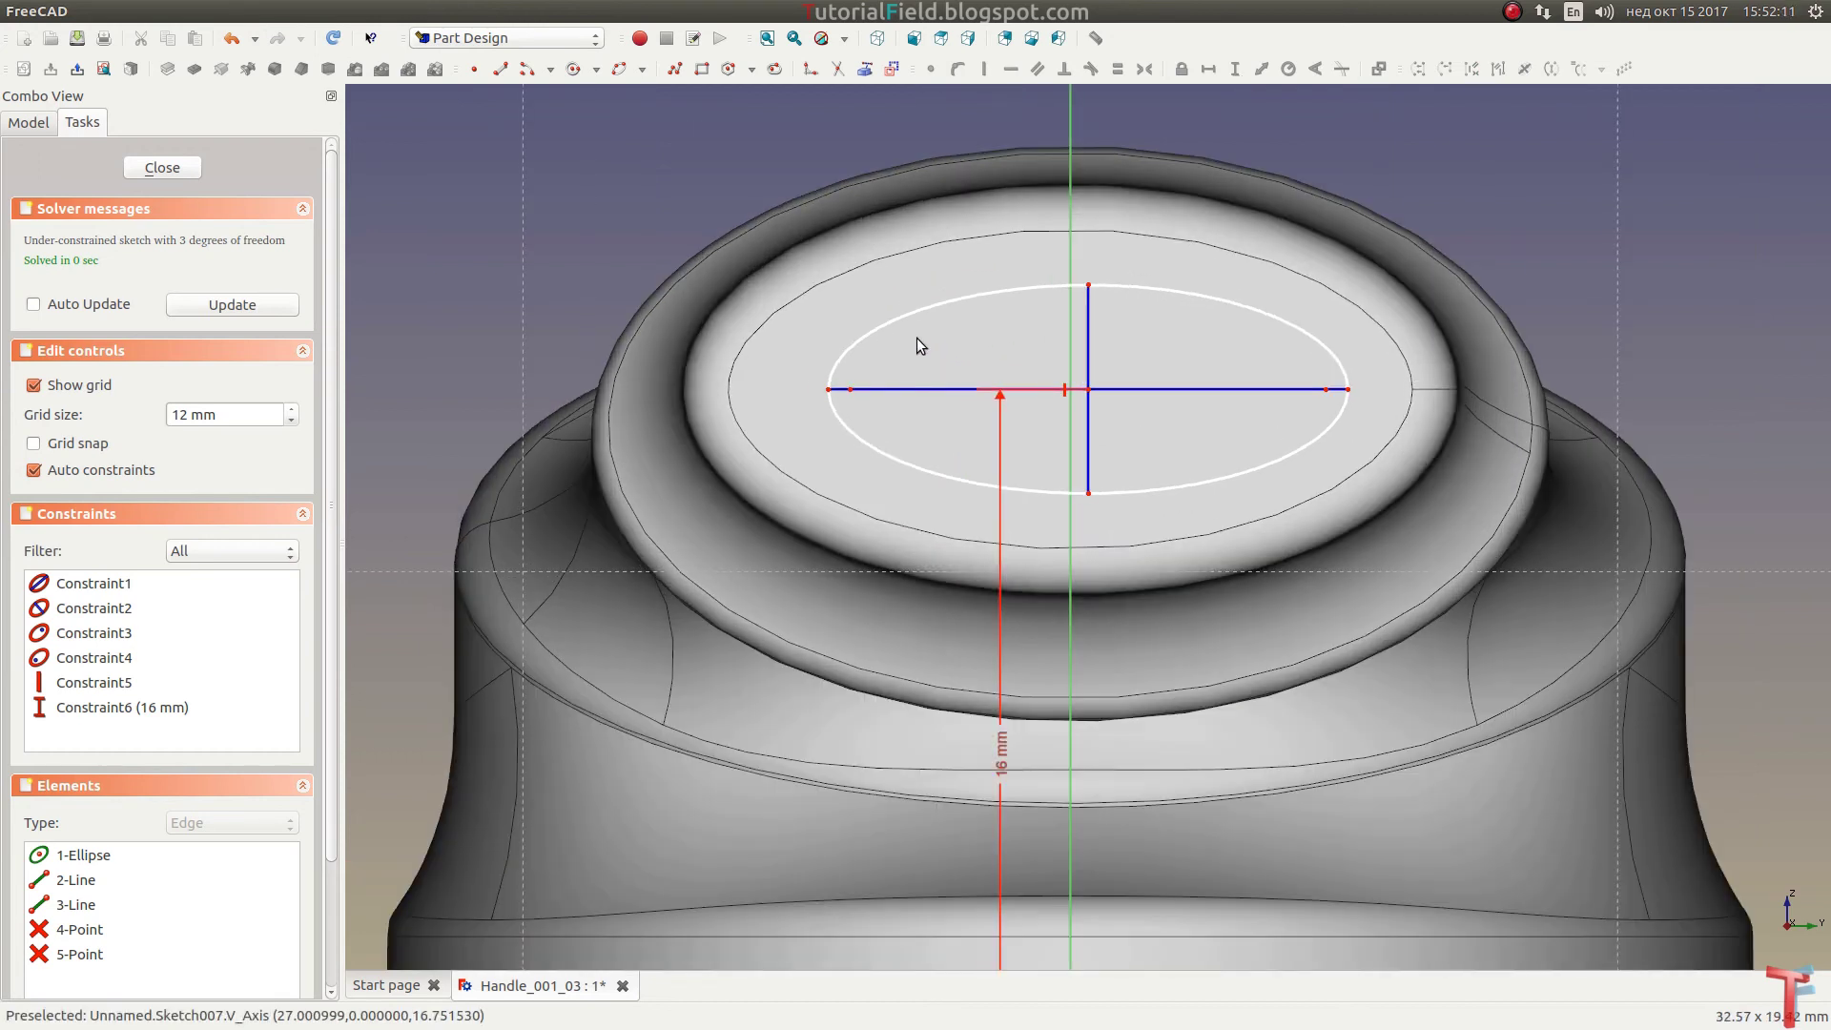
click(1096, 391)
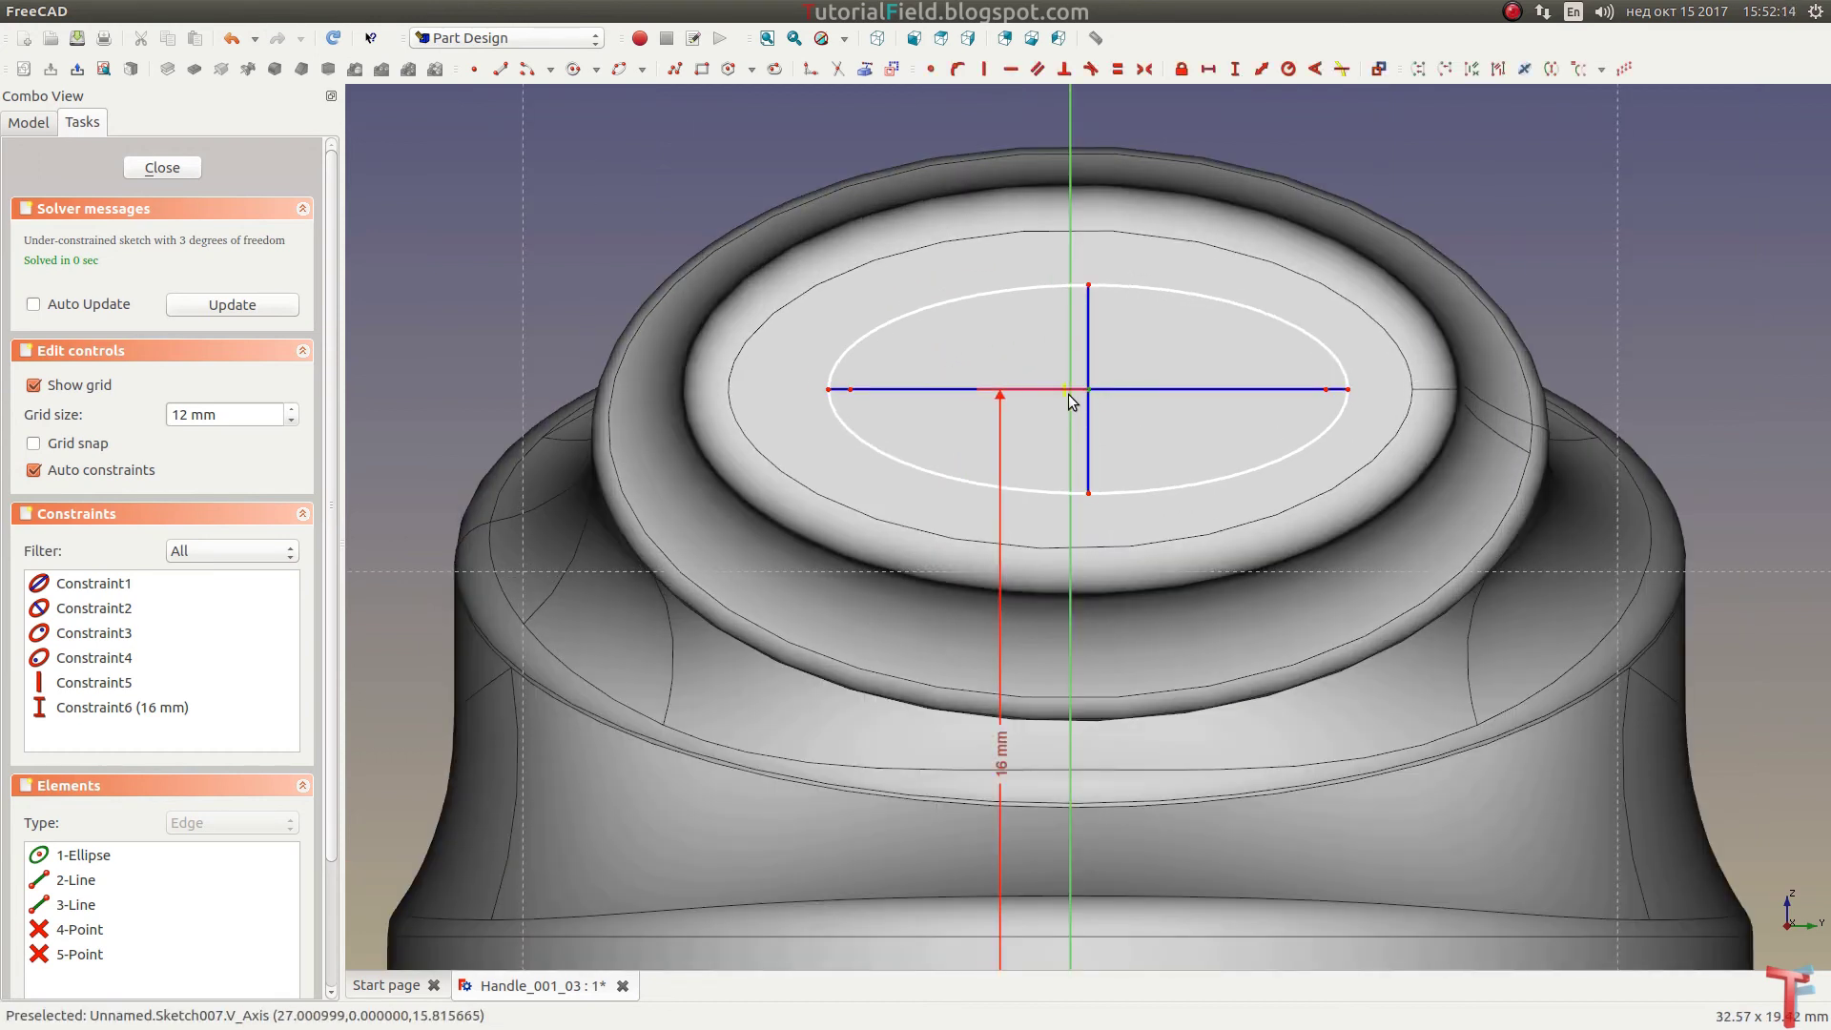
scroll(1068, 392, up, 3)
scroll(1070, 391, up, 1)
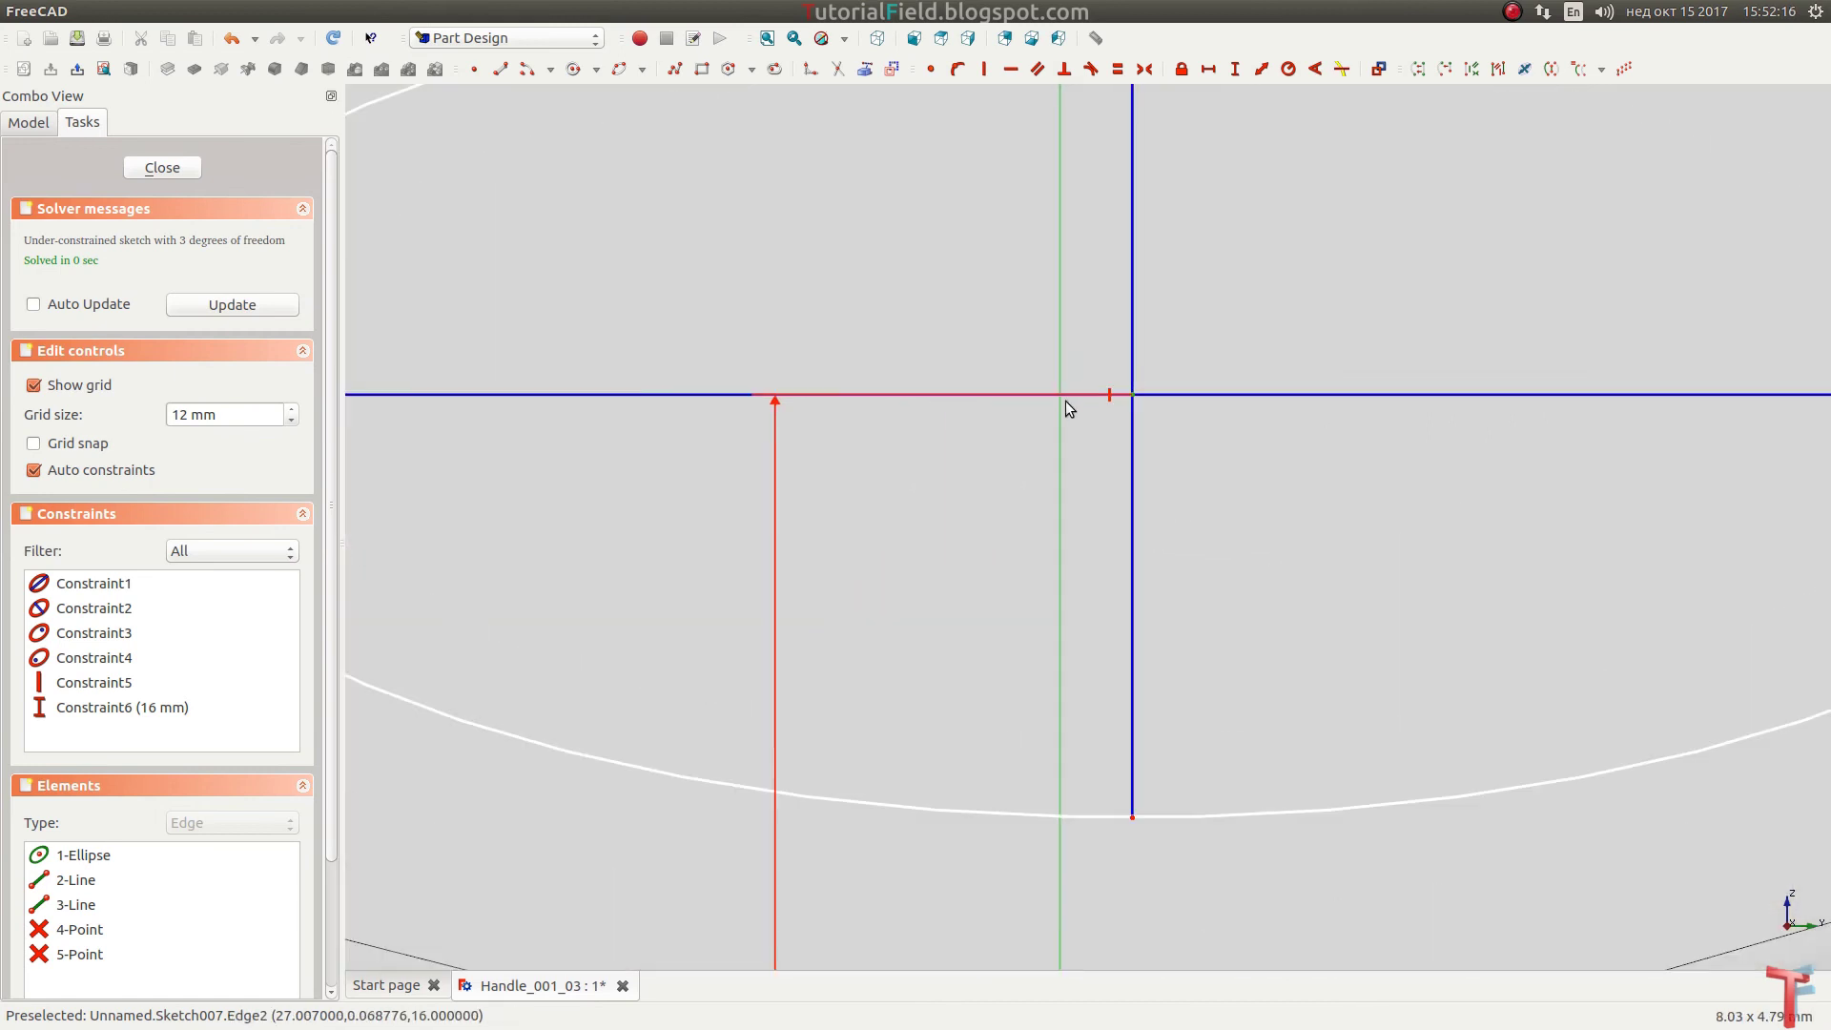
scroll(827, 620, down, 3)
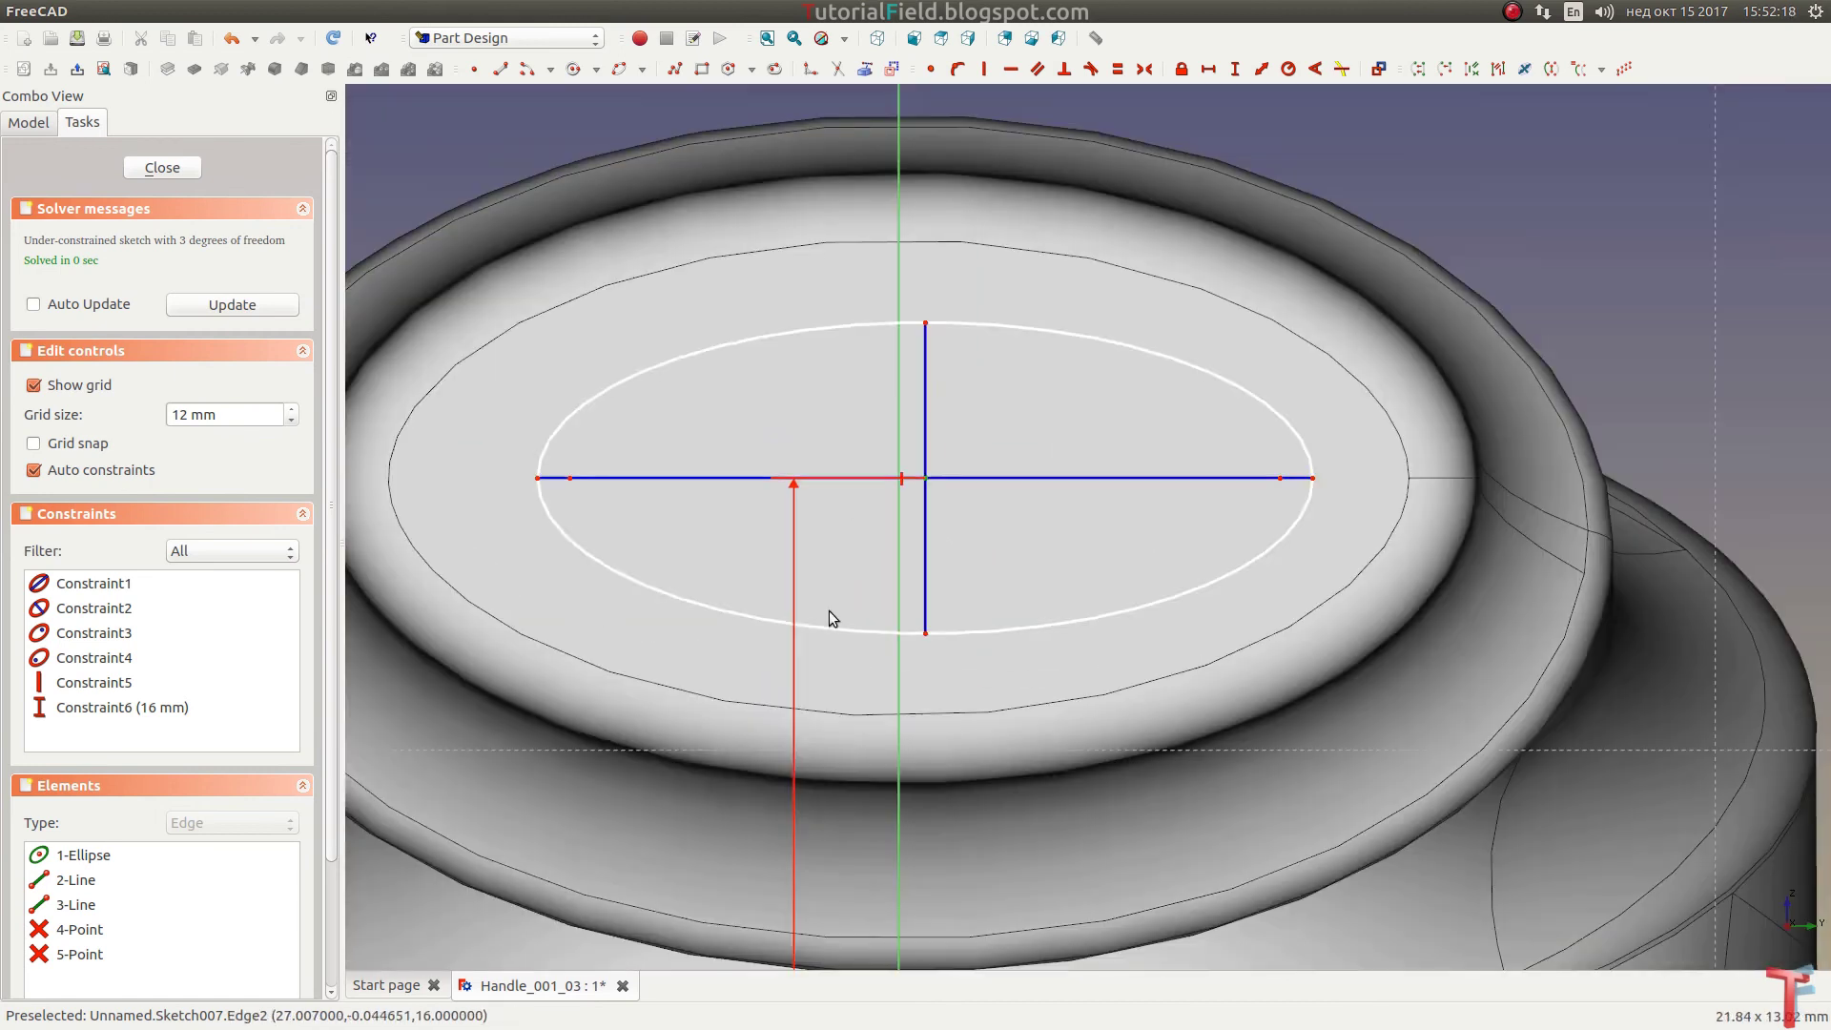
scroll(820, 591, down, 1)
scroll(816, 621, down, 2)
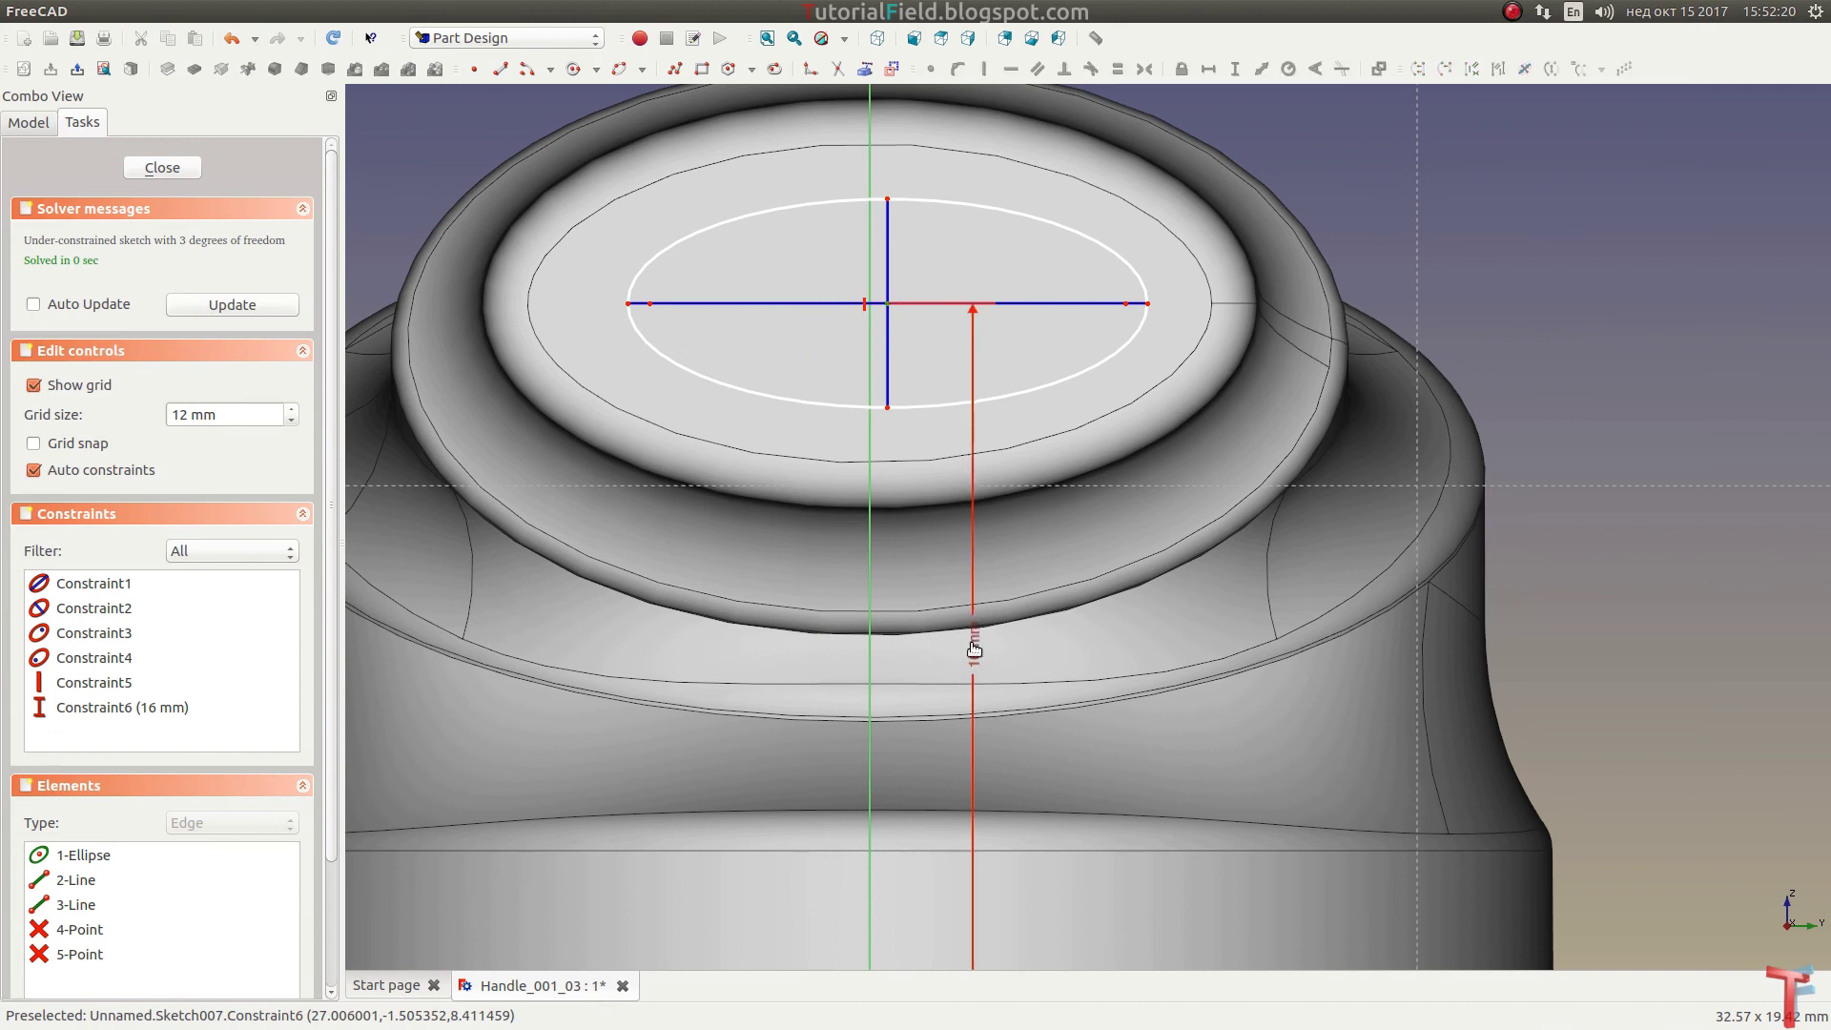
scroll(843, 250, up, 1)
scroll(959, 355, up, 3)
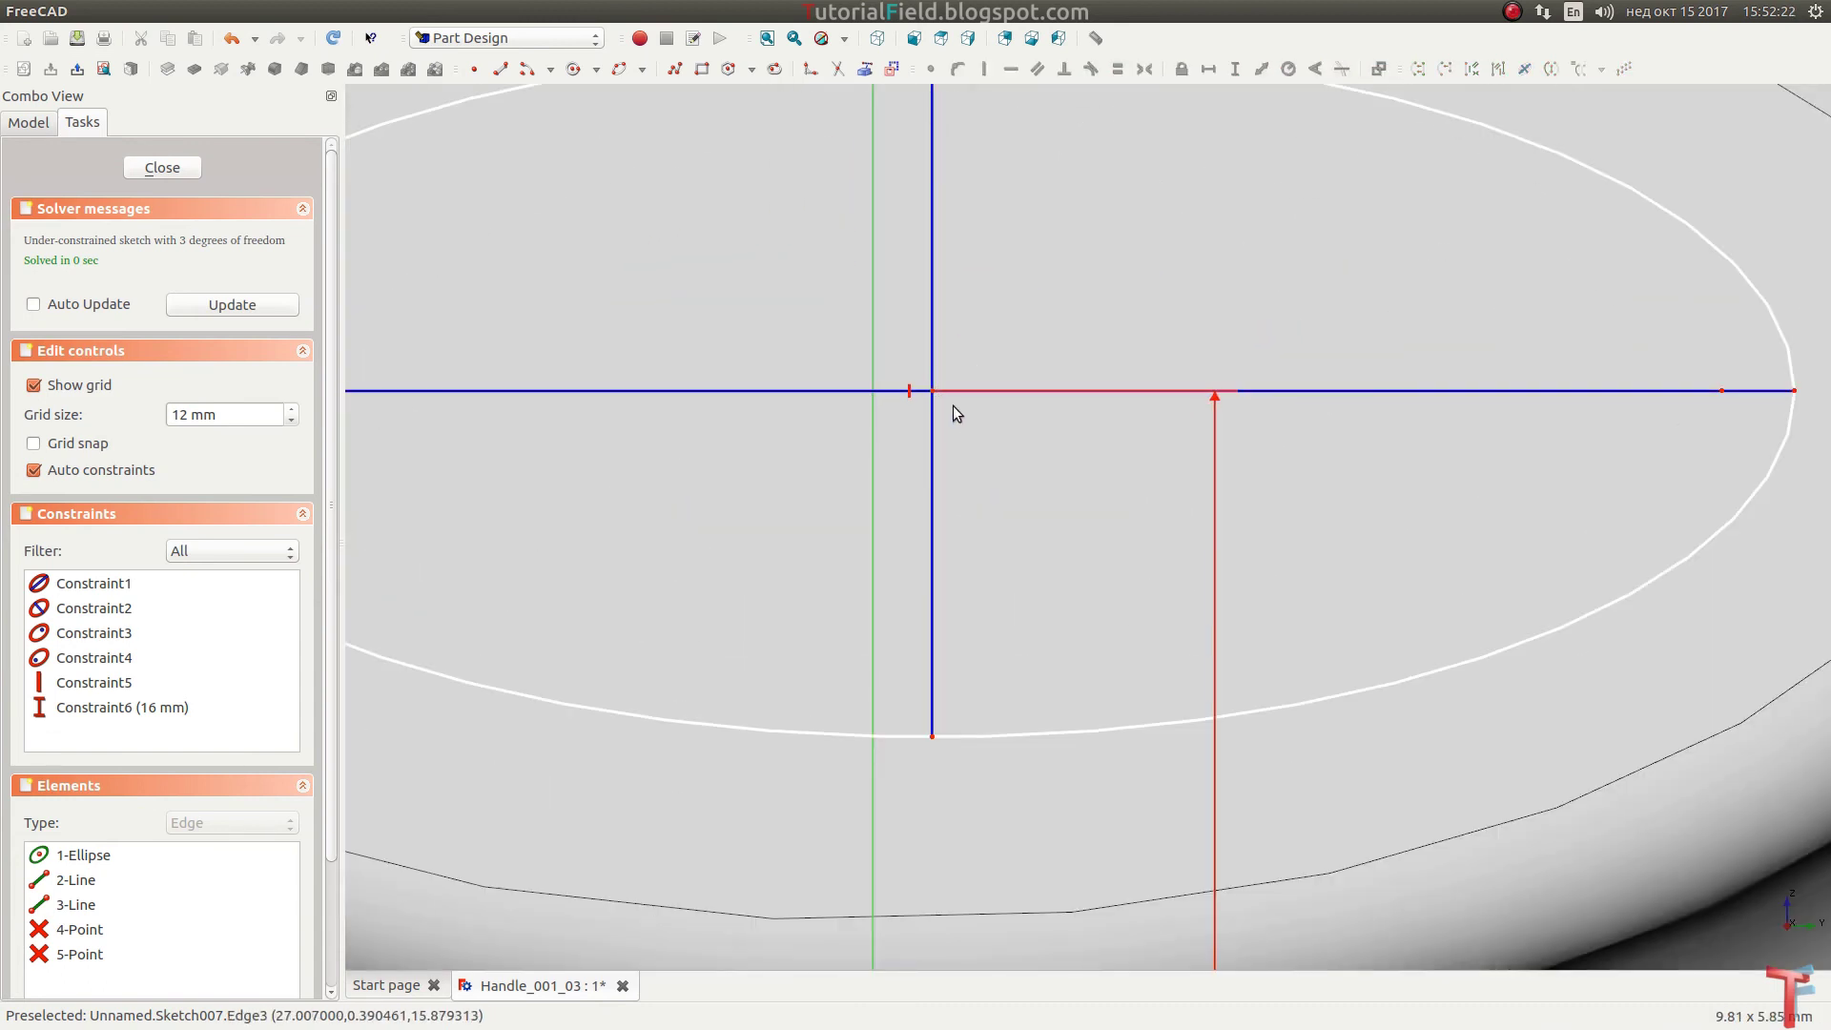
scroll(931, 392, down, 2)
middle_drag(946, 378, 1066, 482)
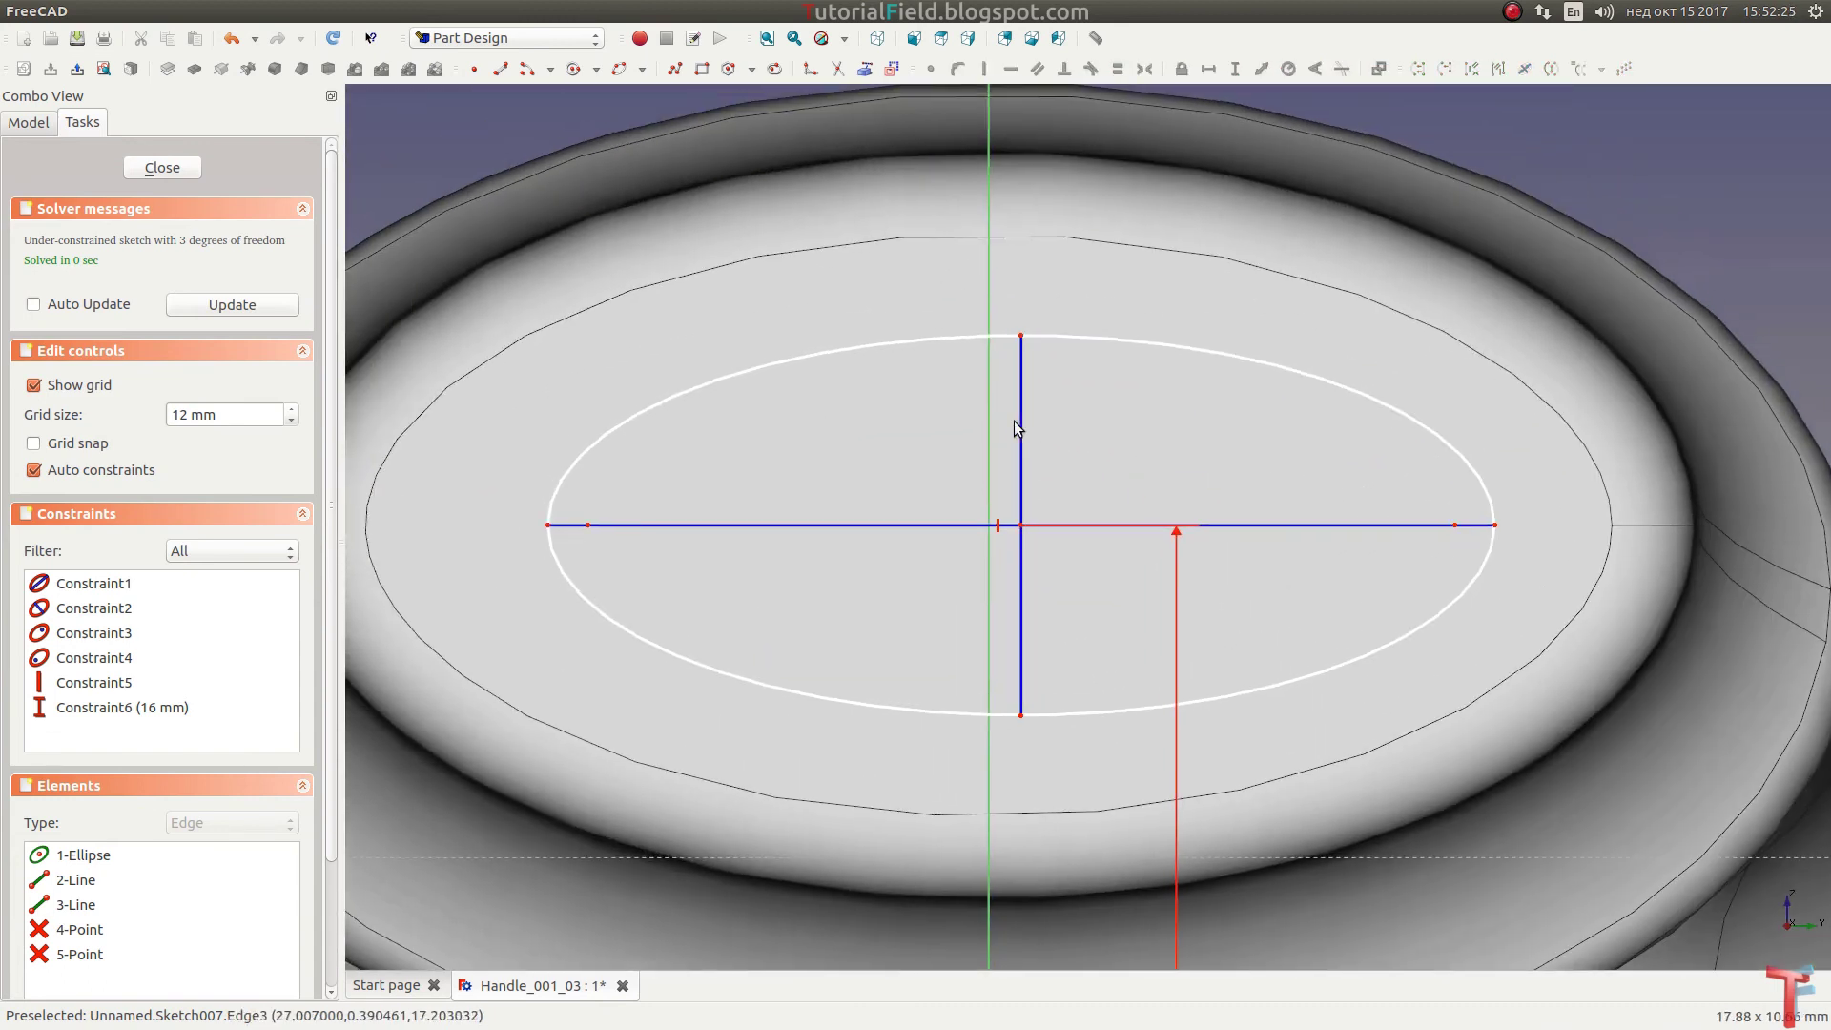
click(1023, 372)
click(1040, 318)
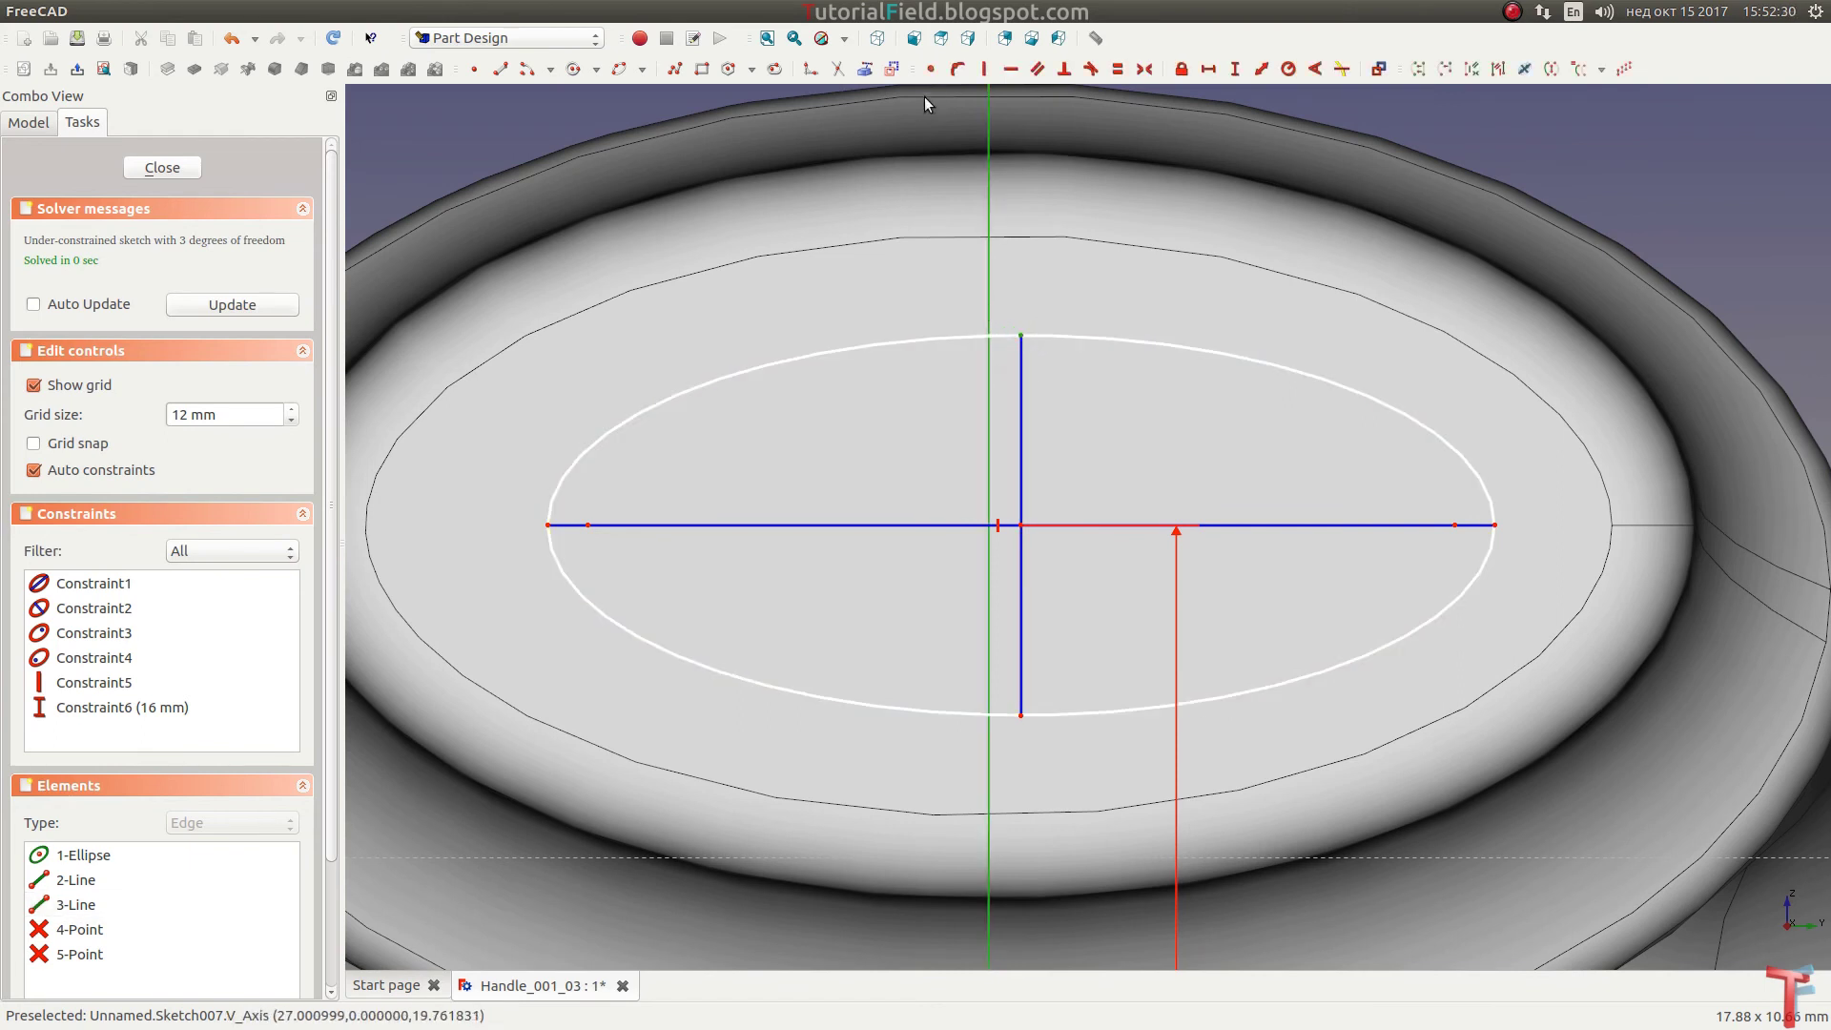
Step: Pin the minor axis end onto the ellipse and set the minor axis to 5.6 mm
click(957, 68)
scroll(1096, 415, down, 3)
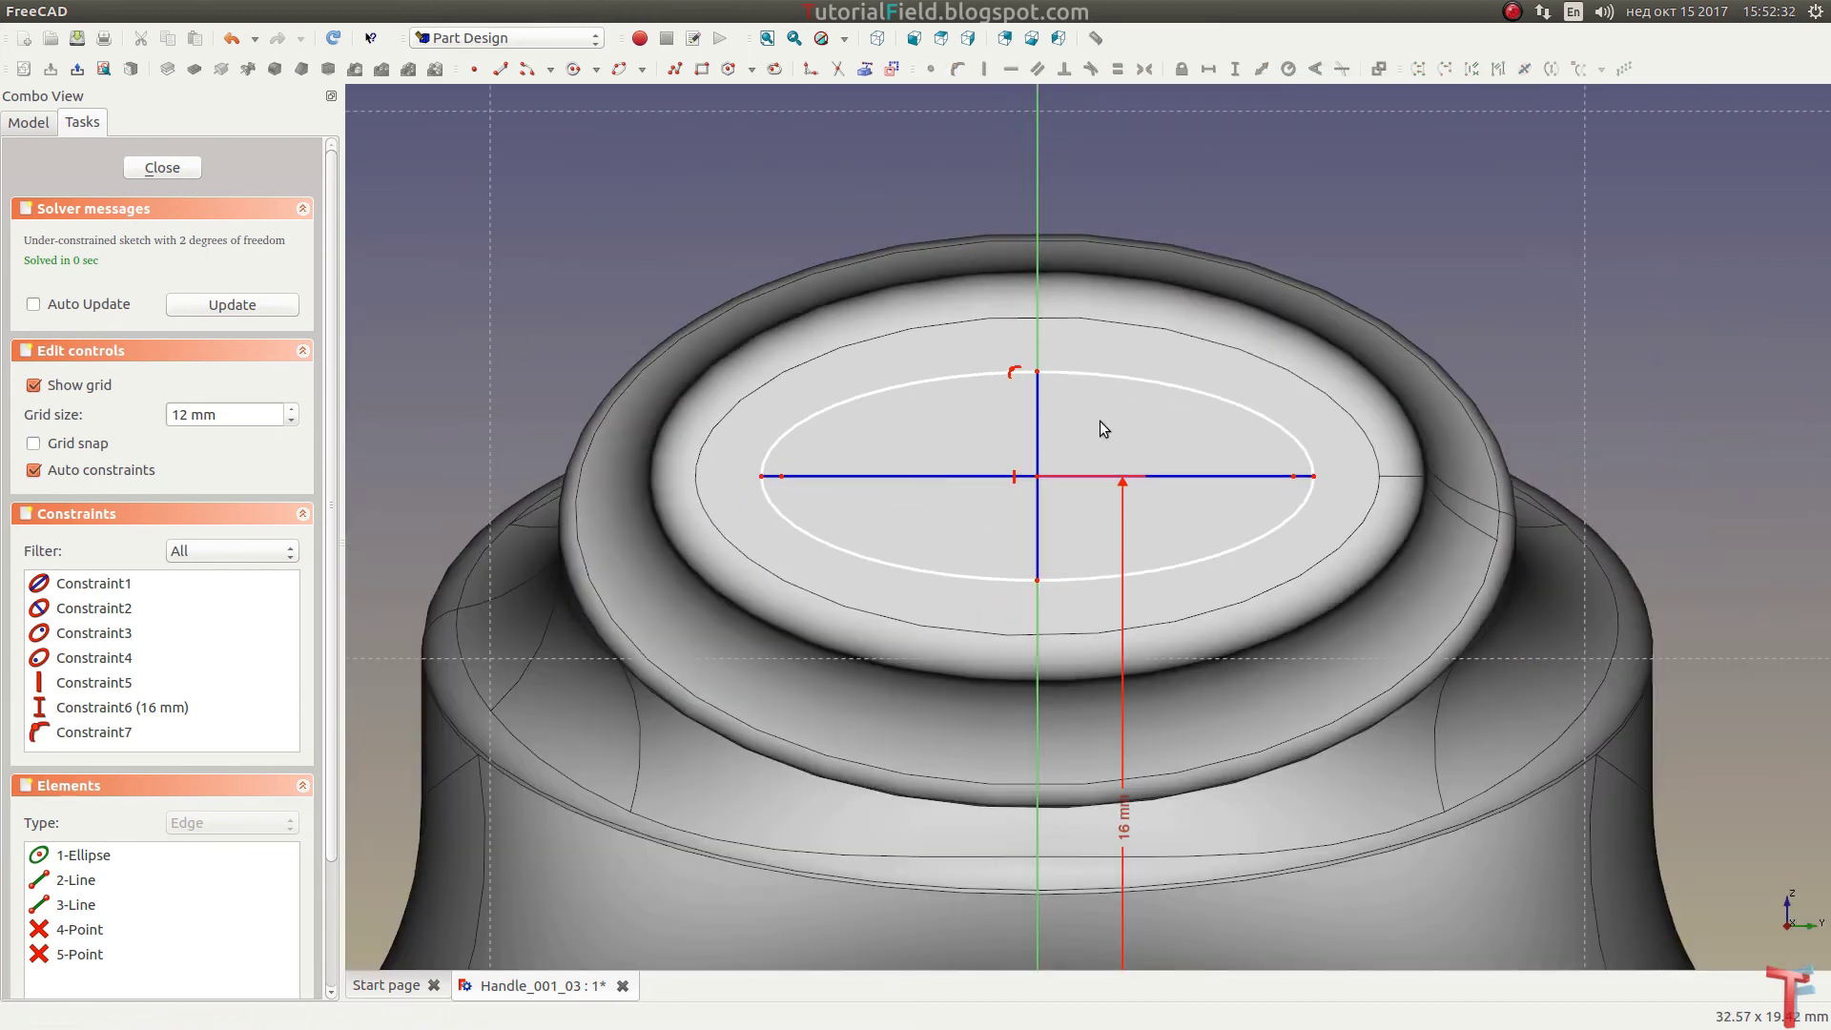
click(1039, 426)
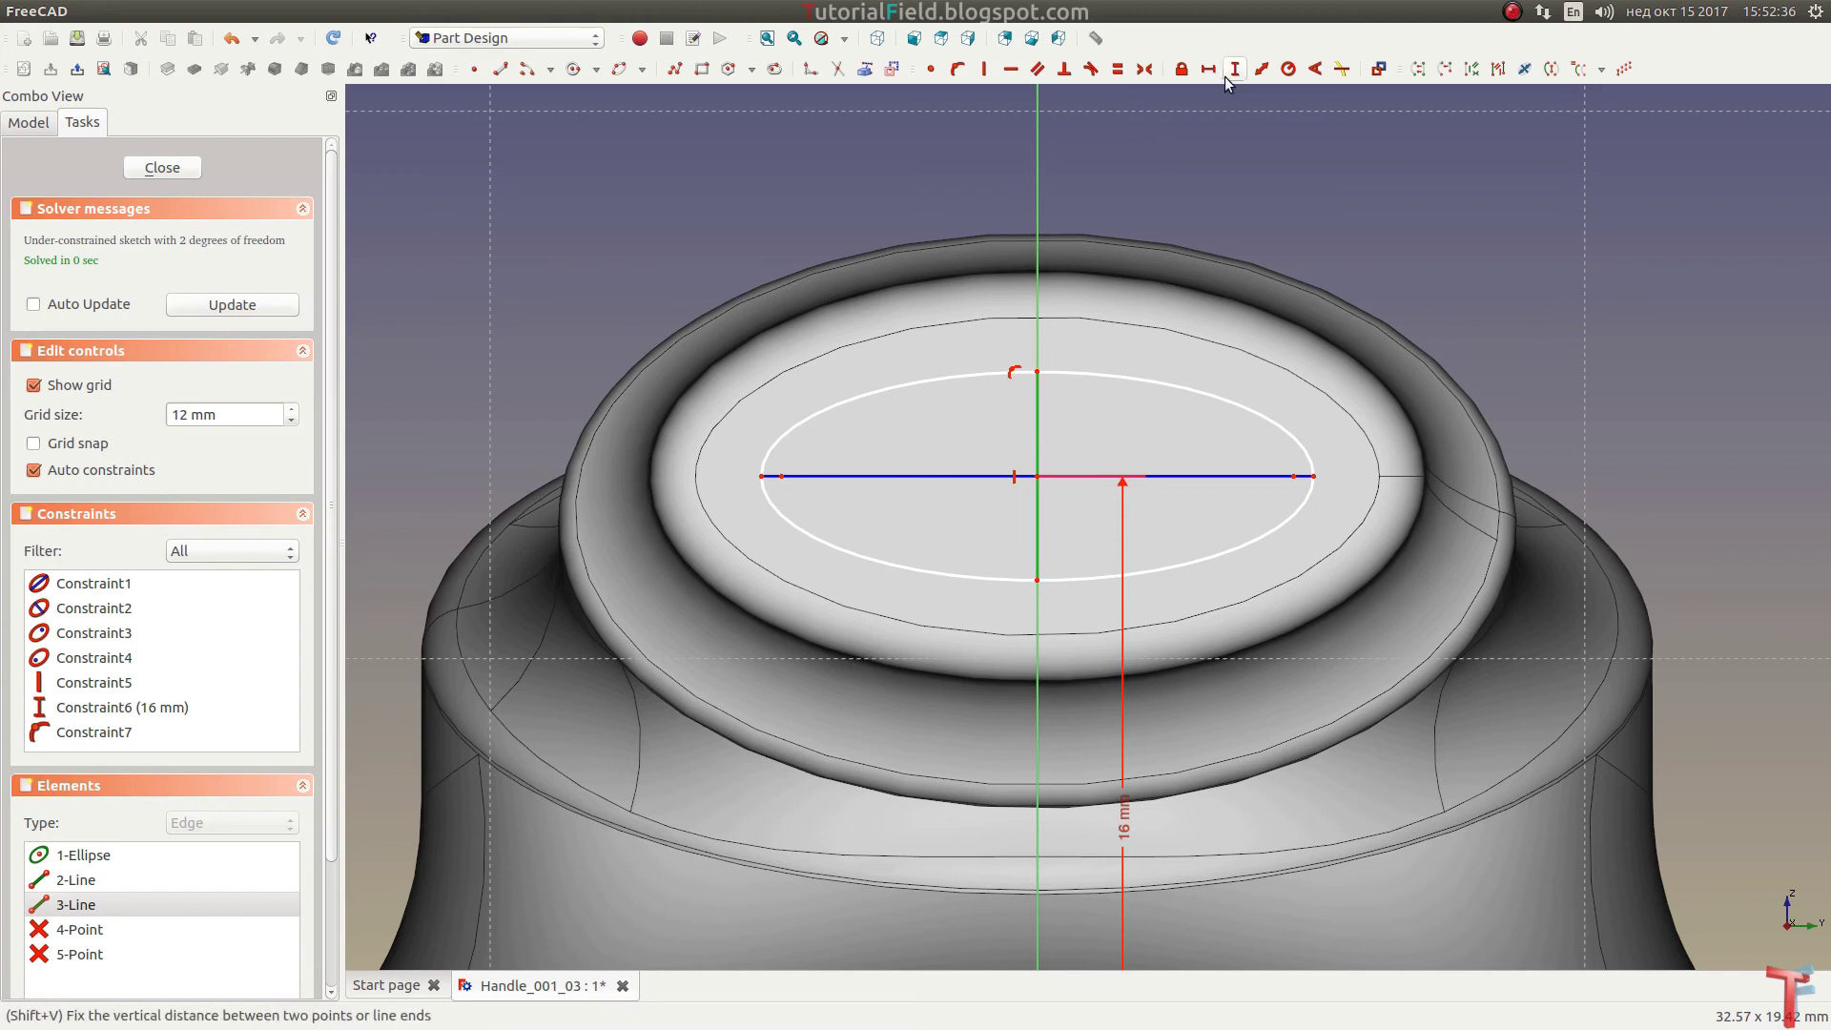
click(1236, 68)
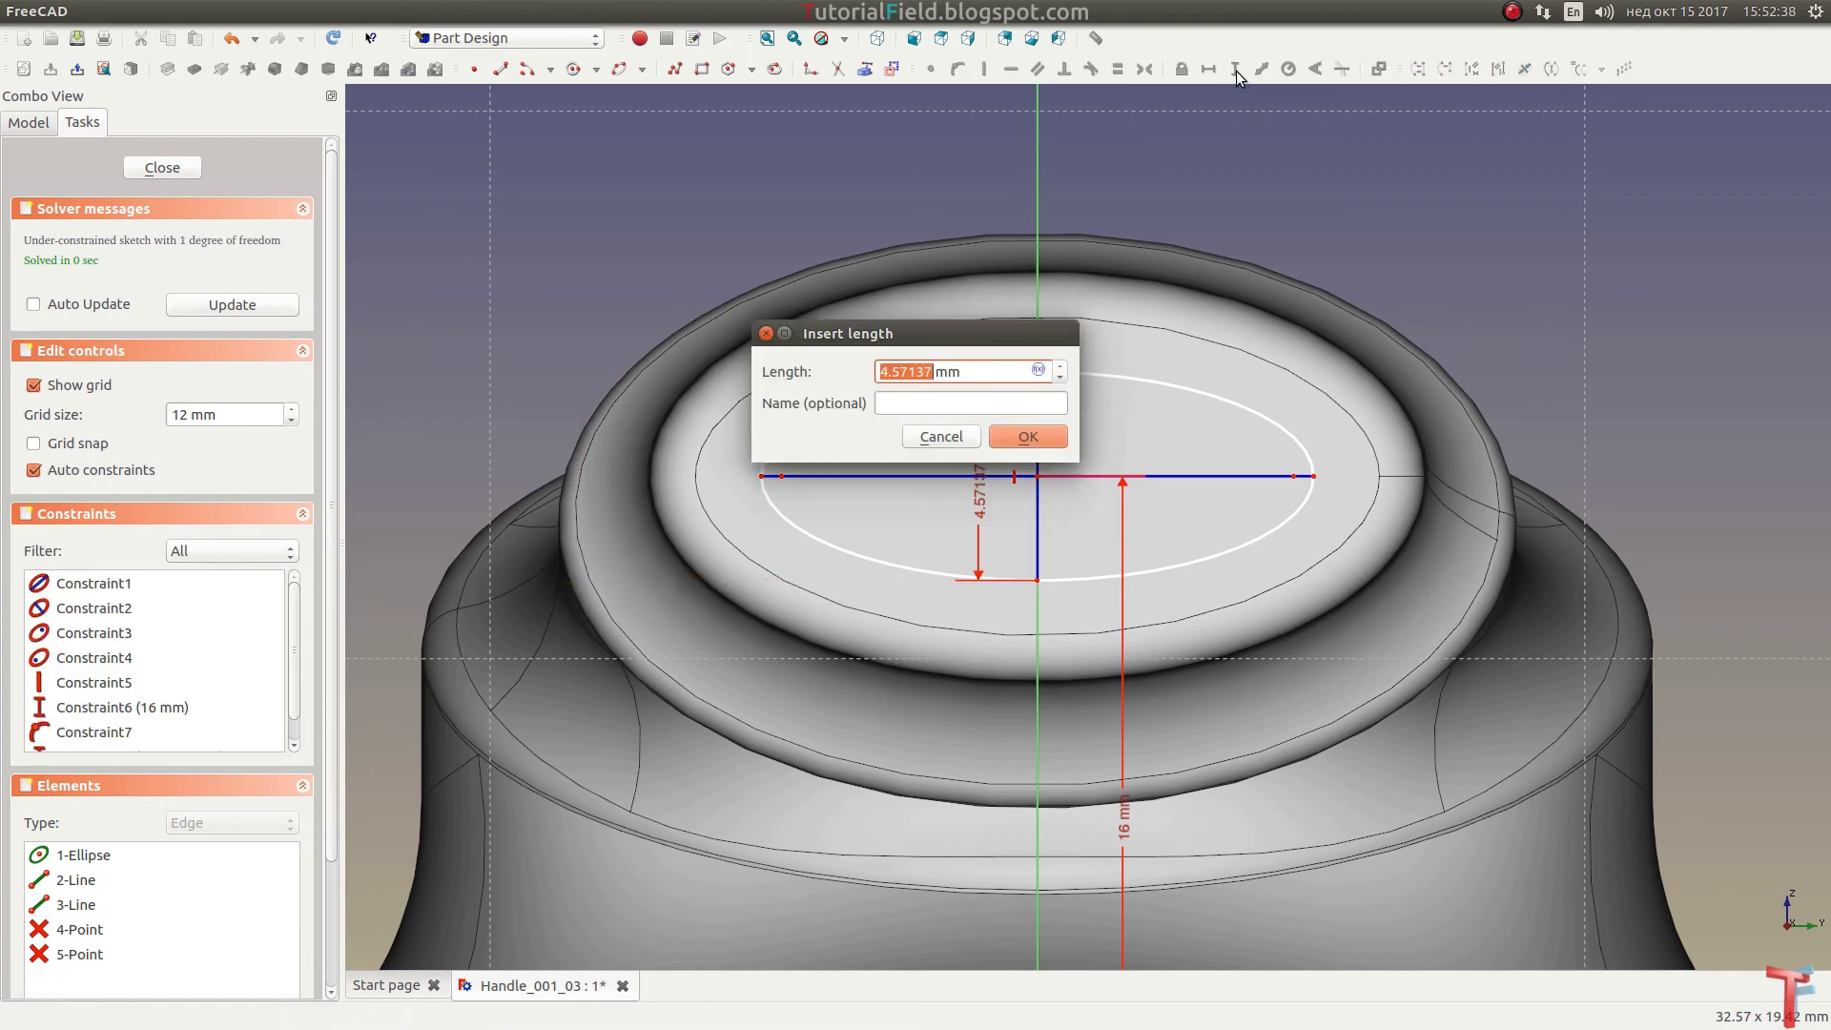
text(5.6)
key(Return)
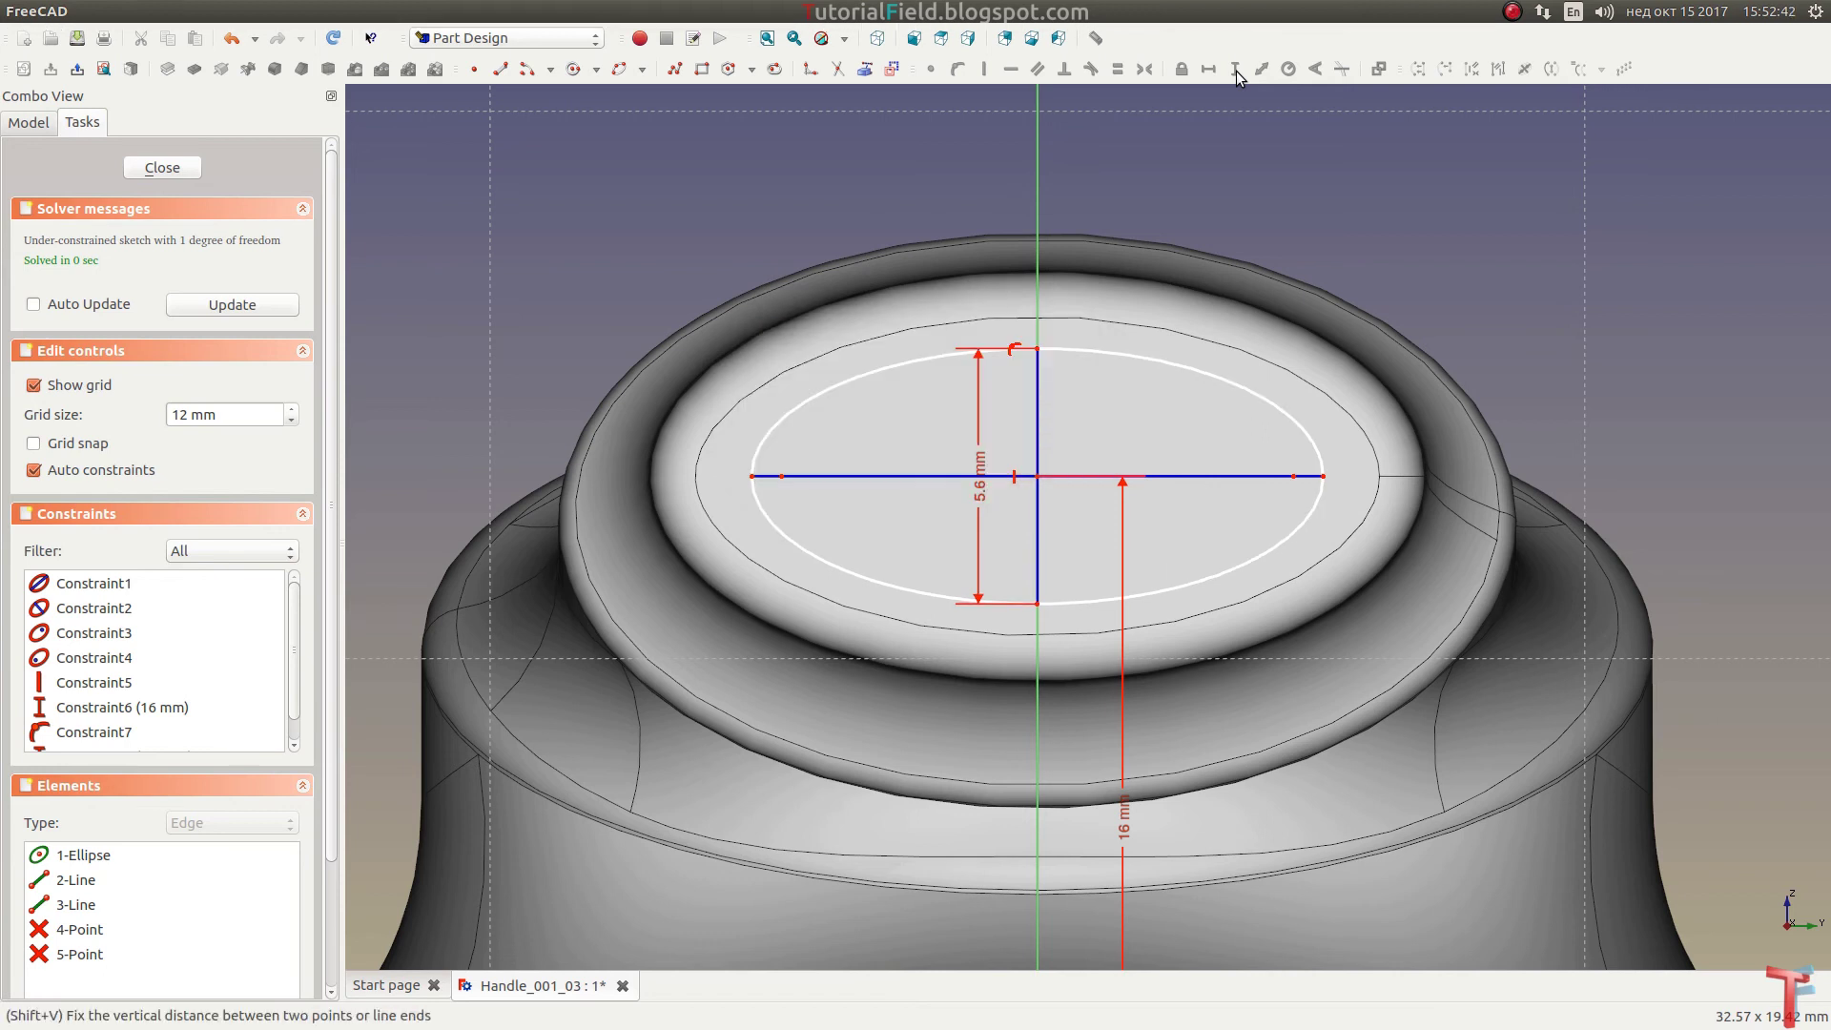
Step: Set the ellipse's major axis width to 13 mm and close the sketch
click(952, 472)
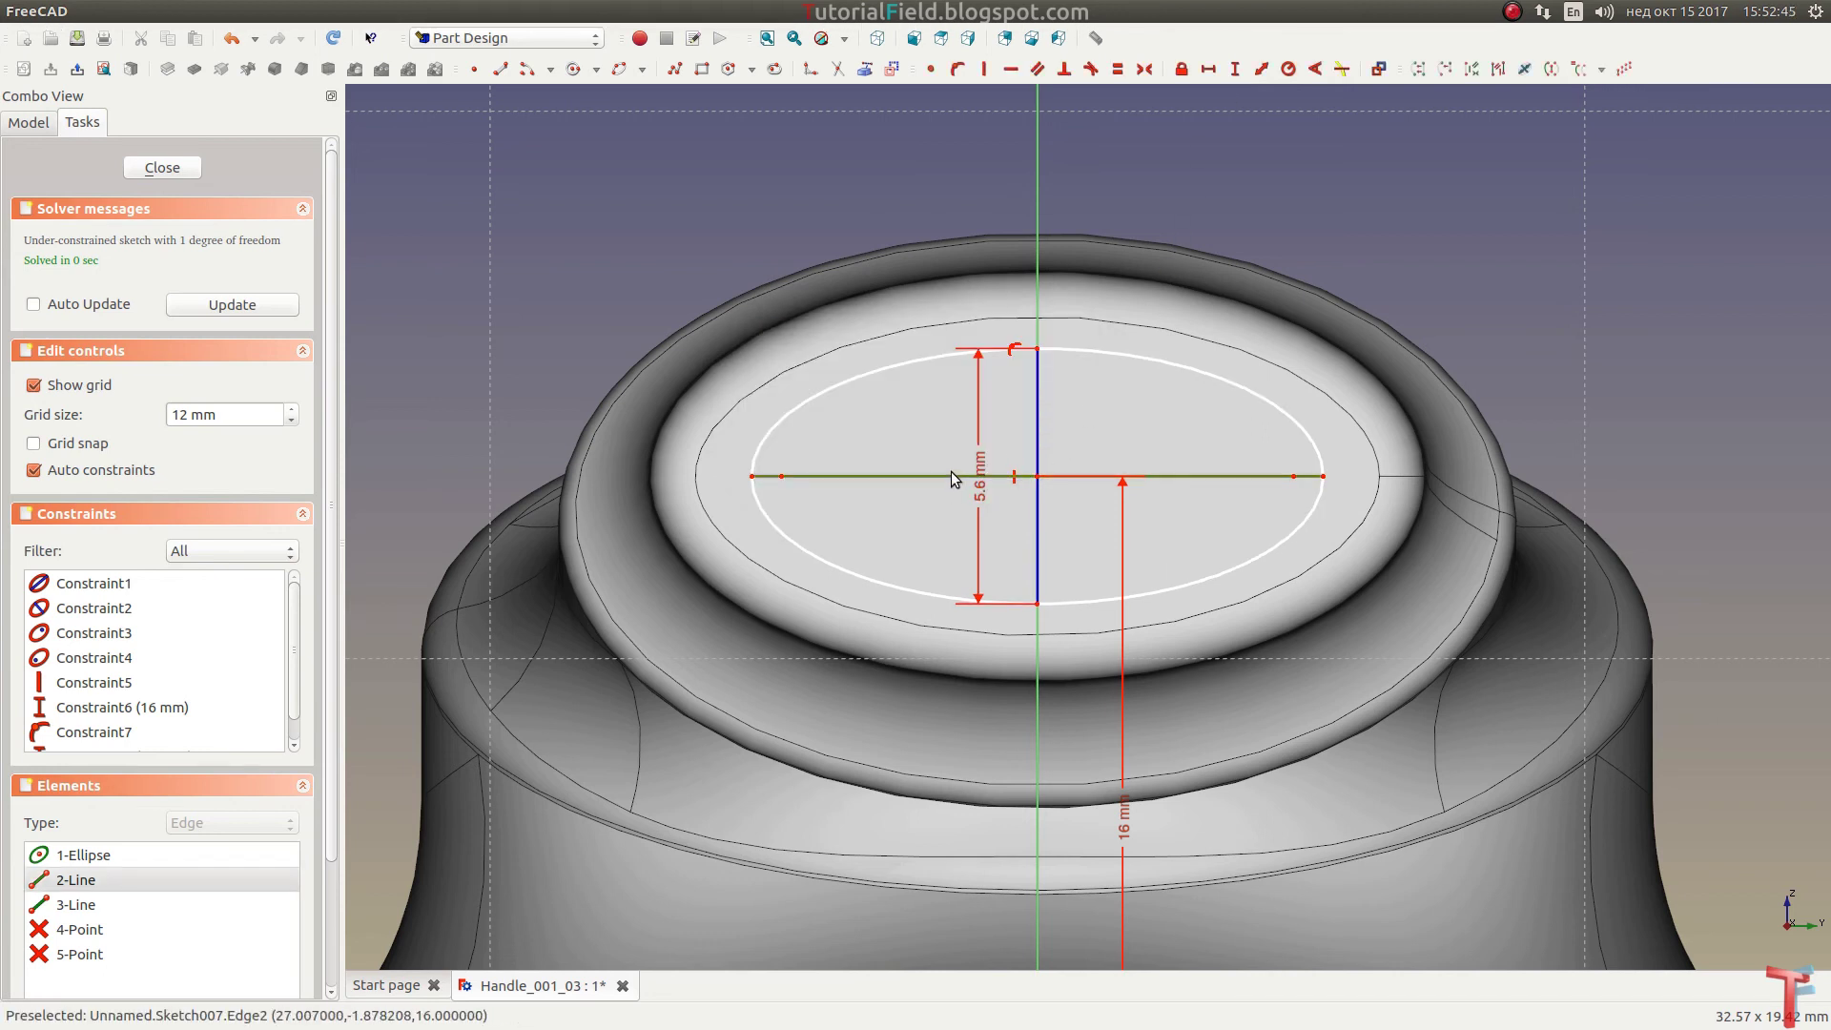
click(1207, 71)
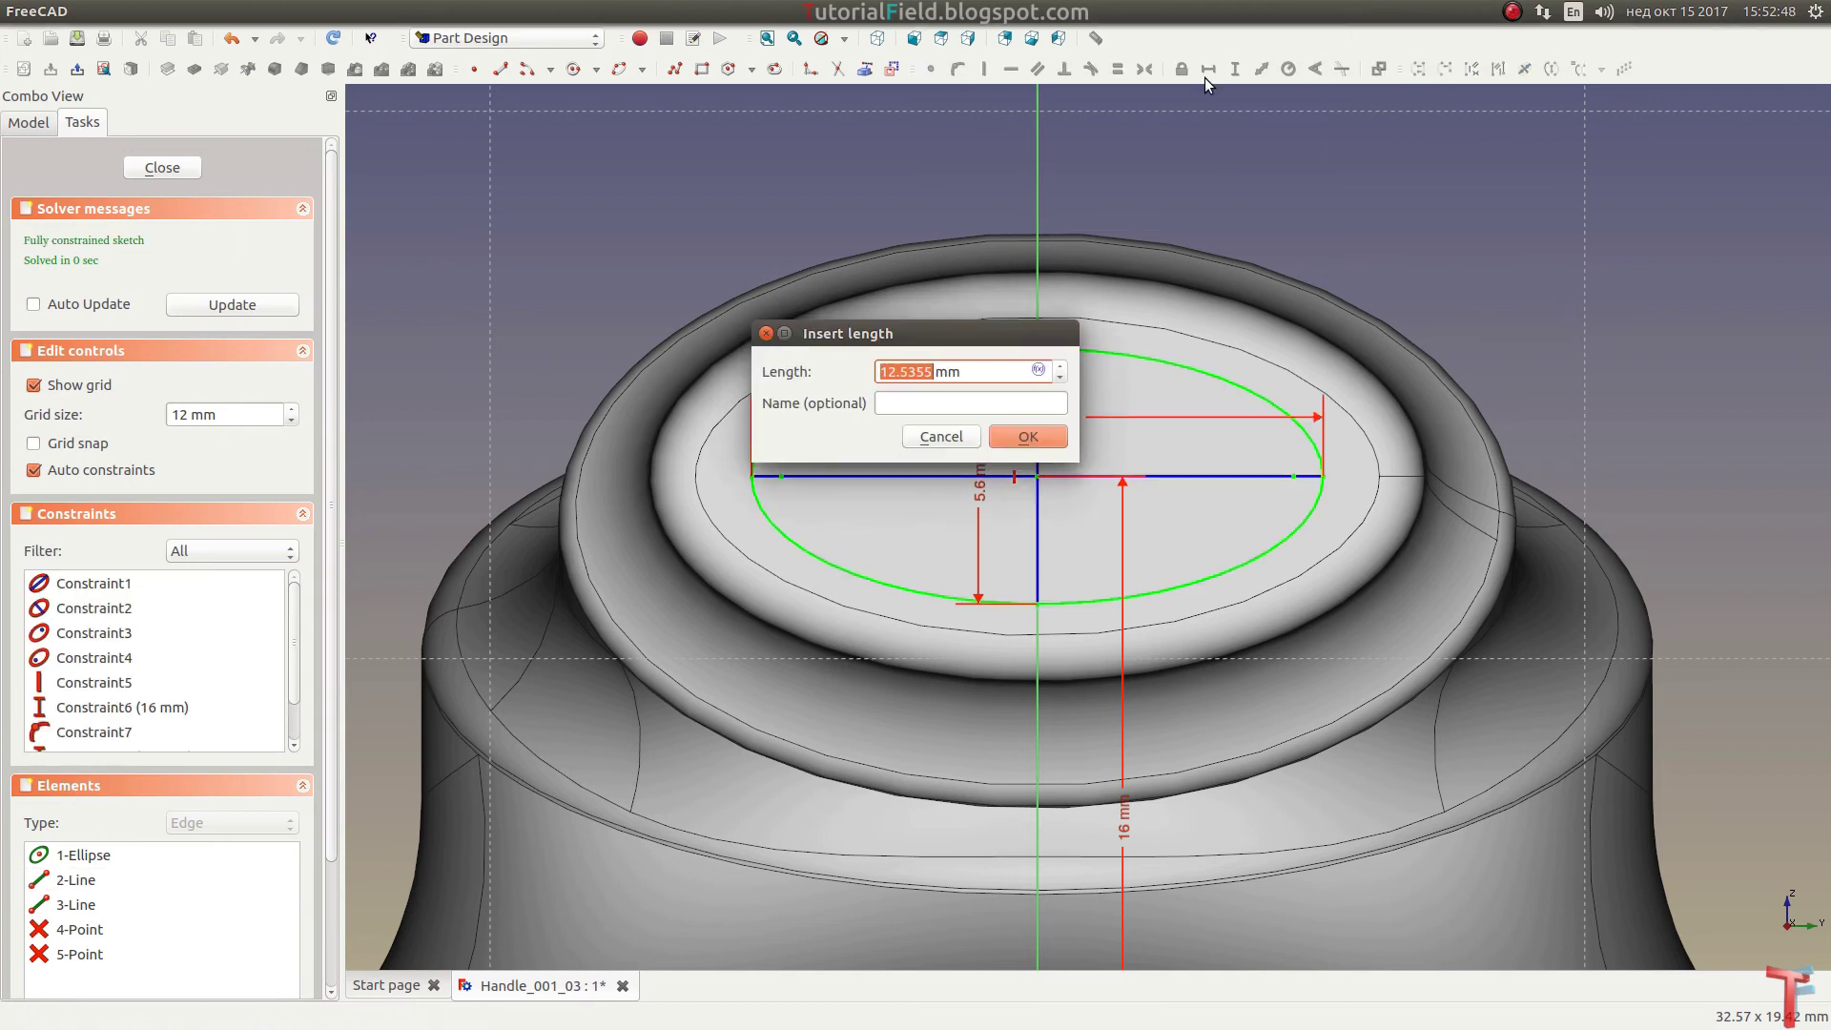
text(13)
key(Return)
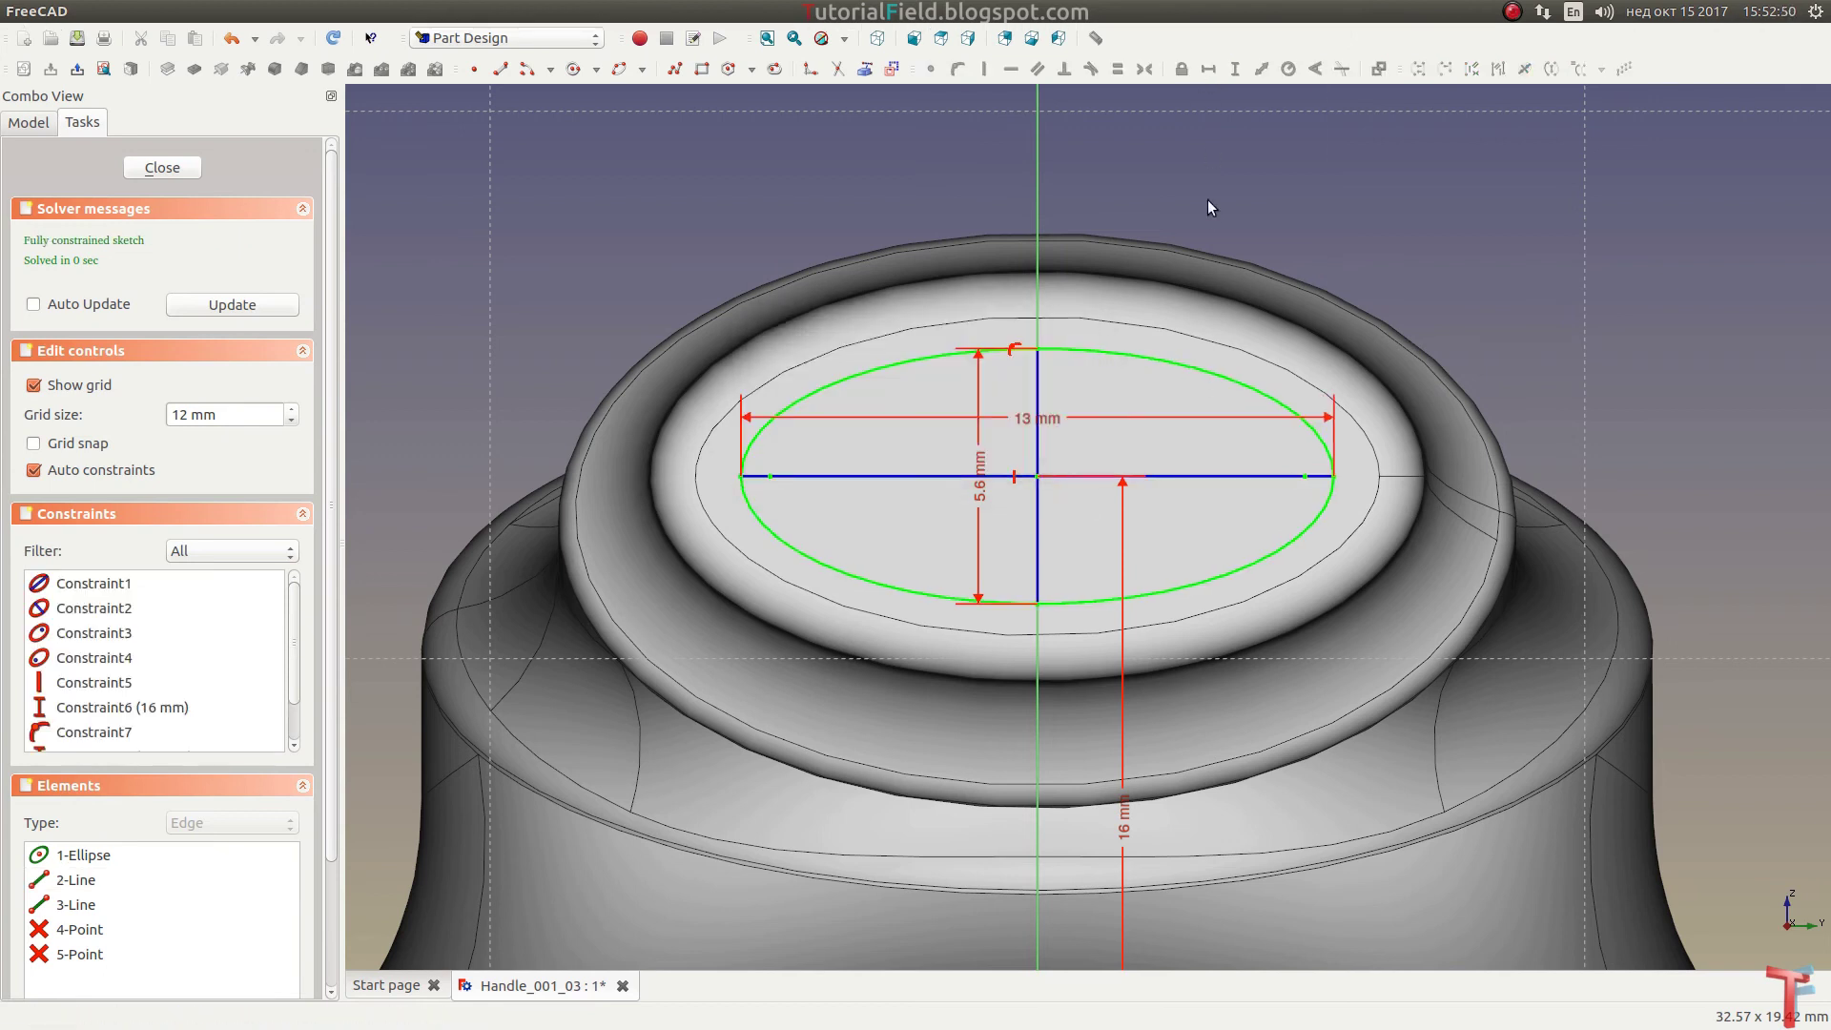
click(187, 171)
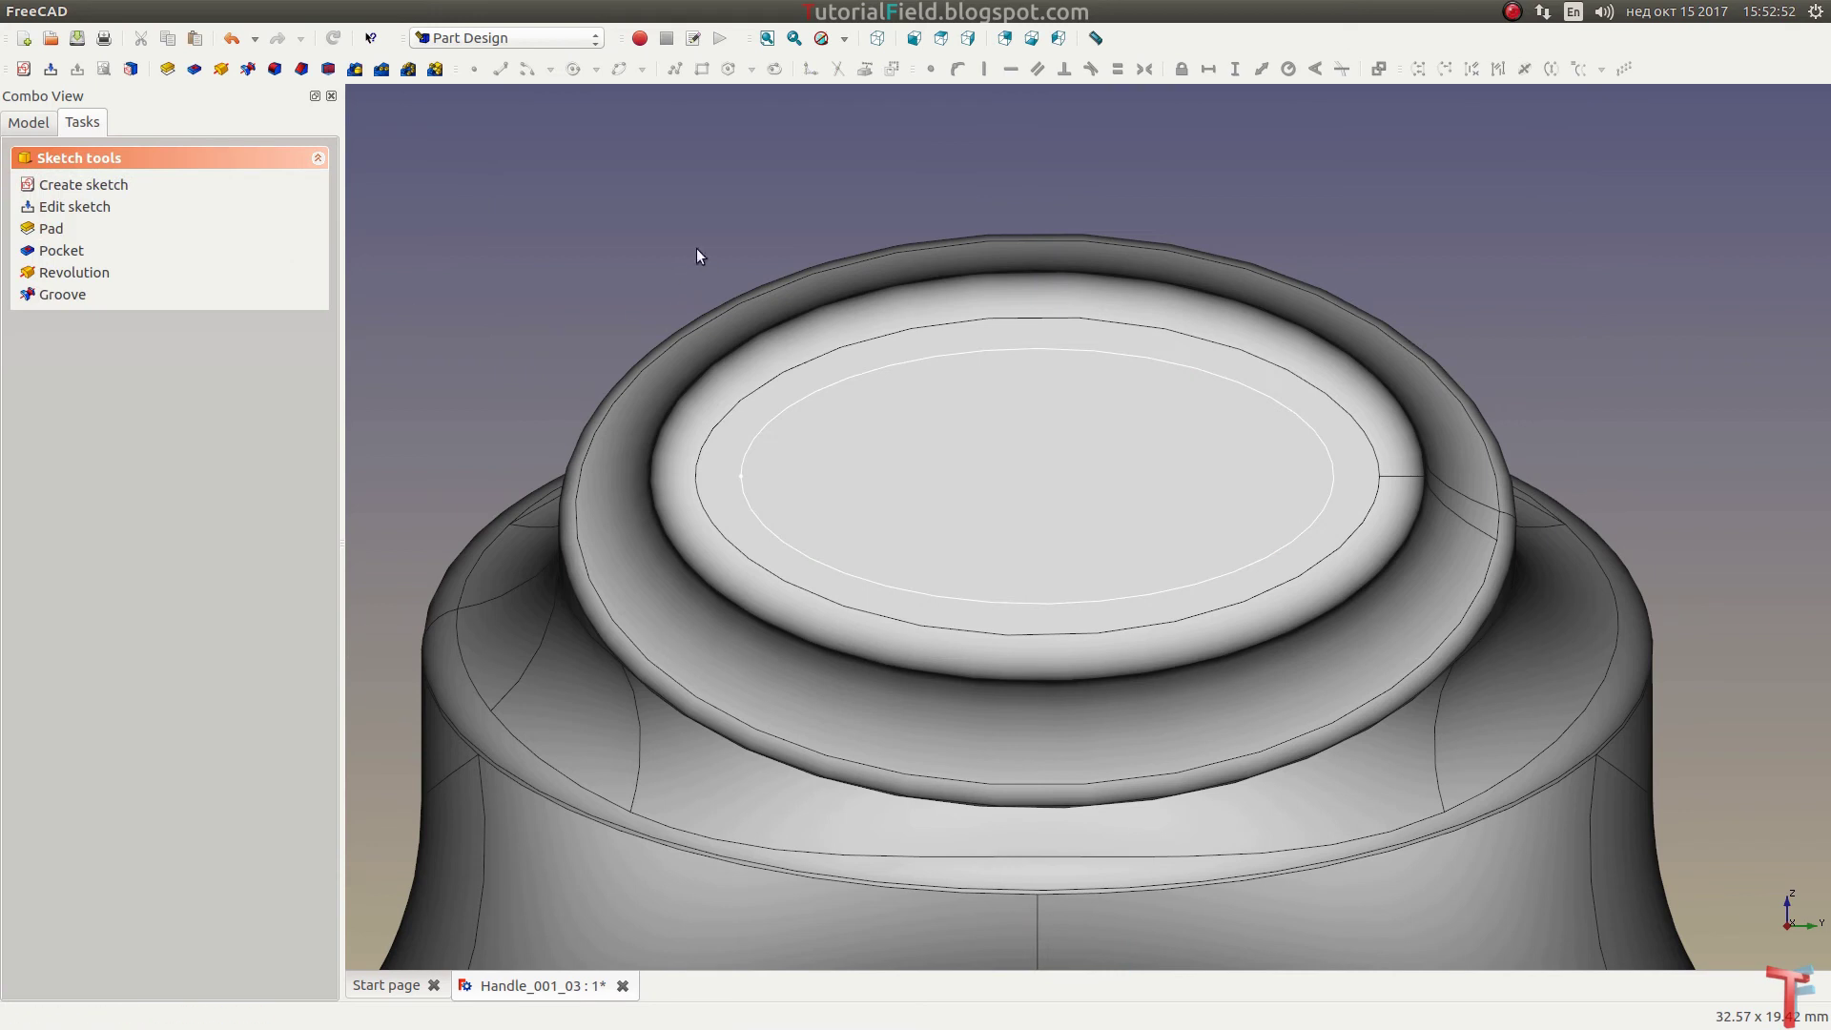
Step: Pocket Sketch007 15 mm deep to hollow the rod end into an elliptical tube
click(877, 39)
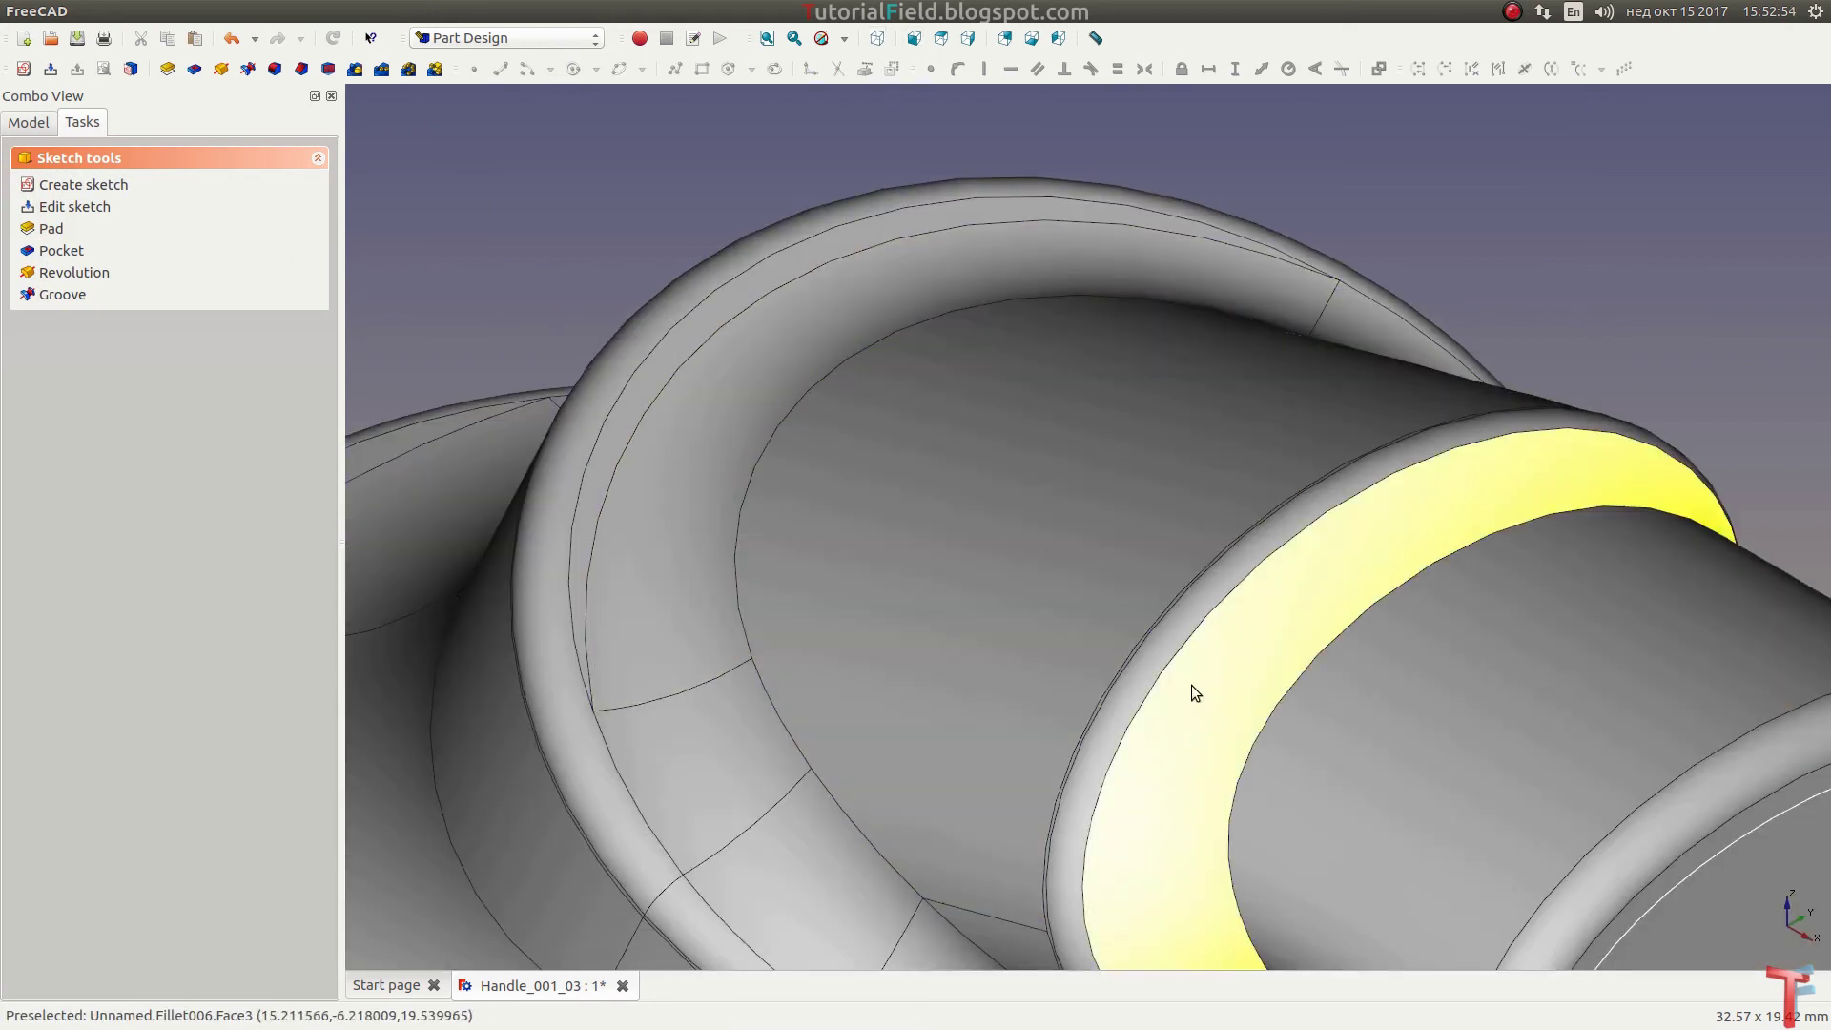
mouse_move(1194, 695)
middle_down()
mouse_move(818, 347)
mouse_move(689, 351)
middle_up()
click(79, 249)
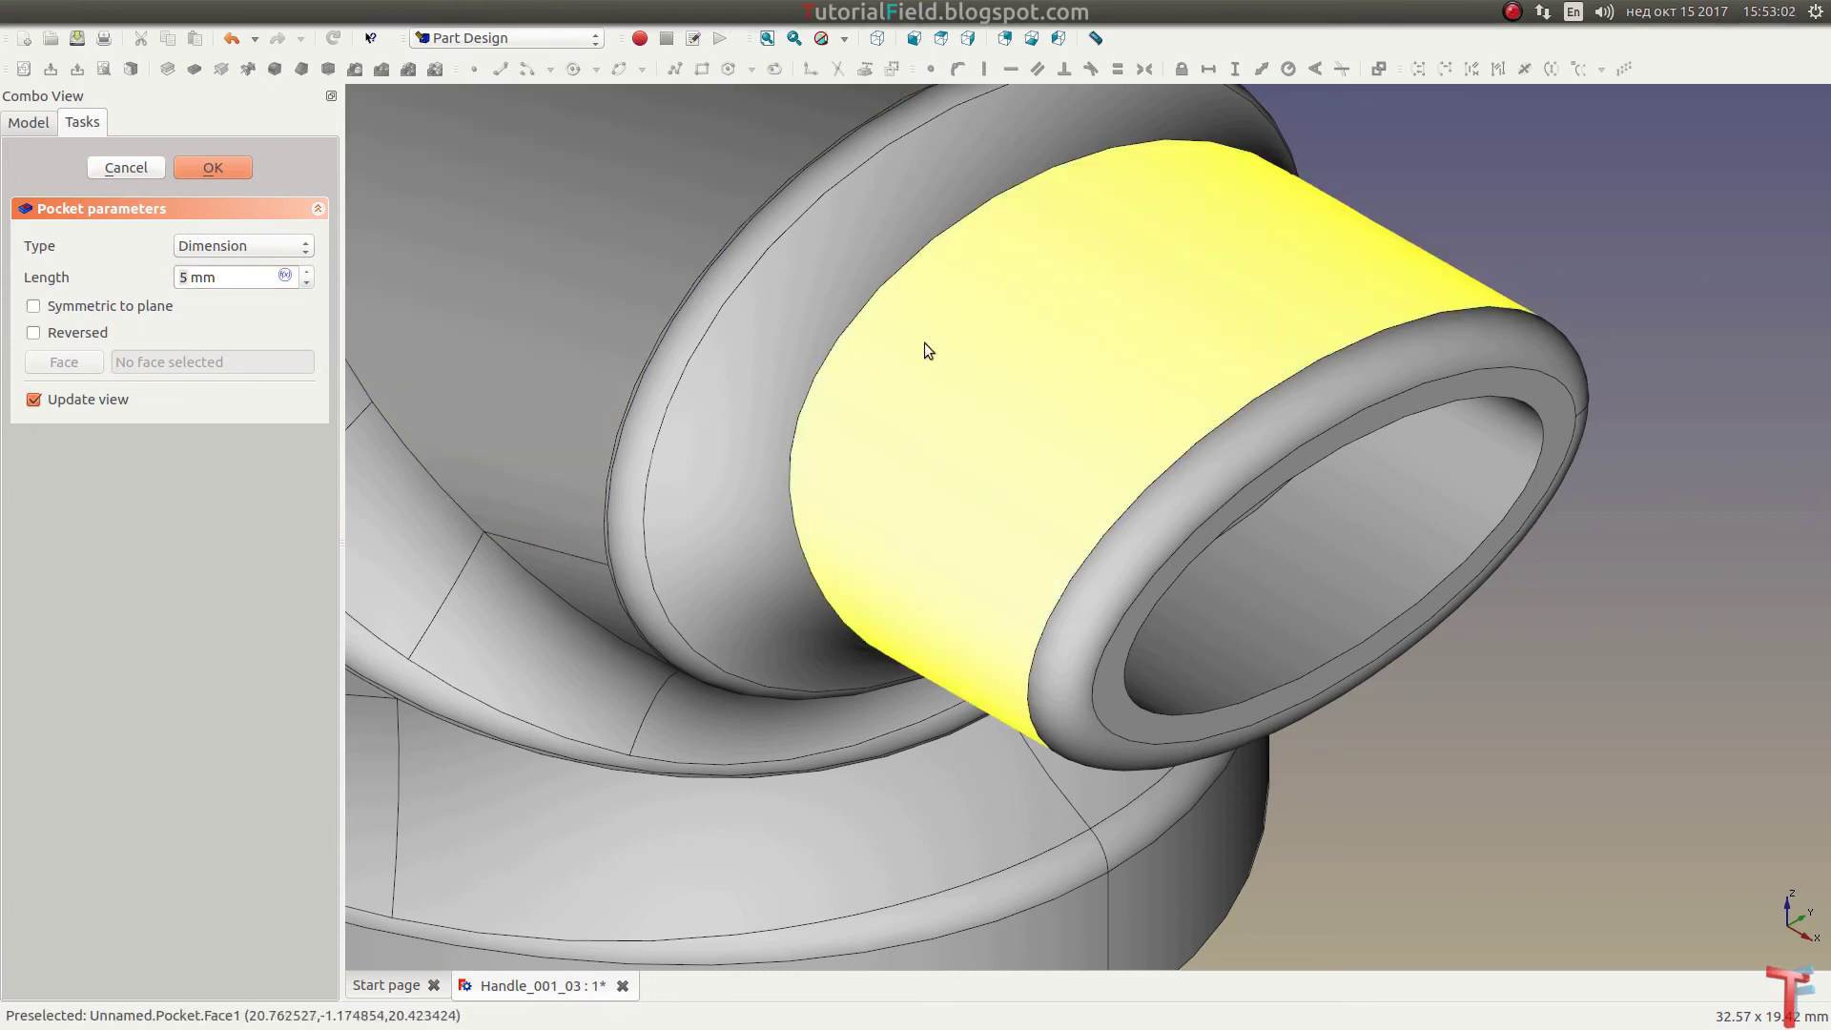
click(193, 278)
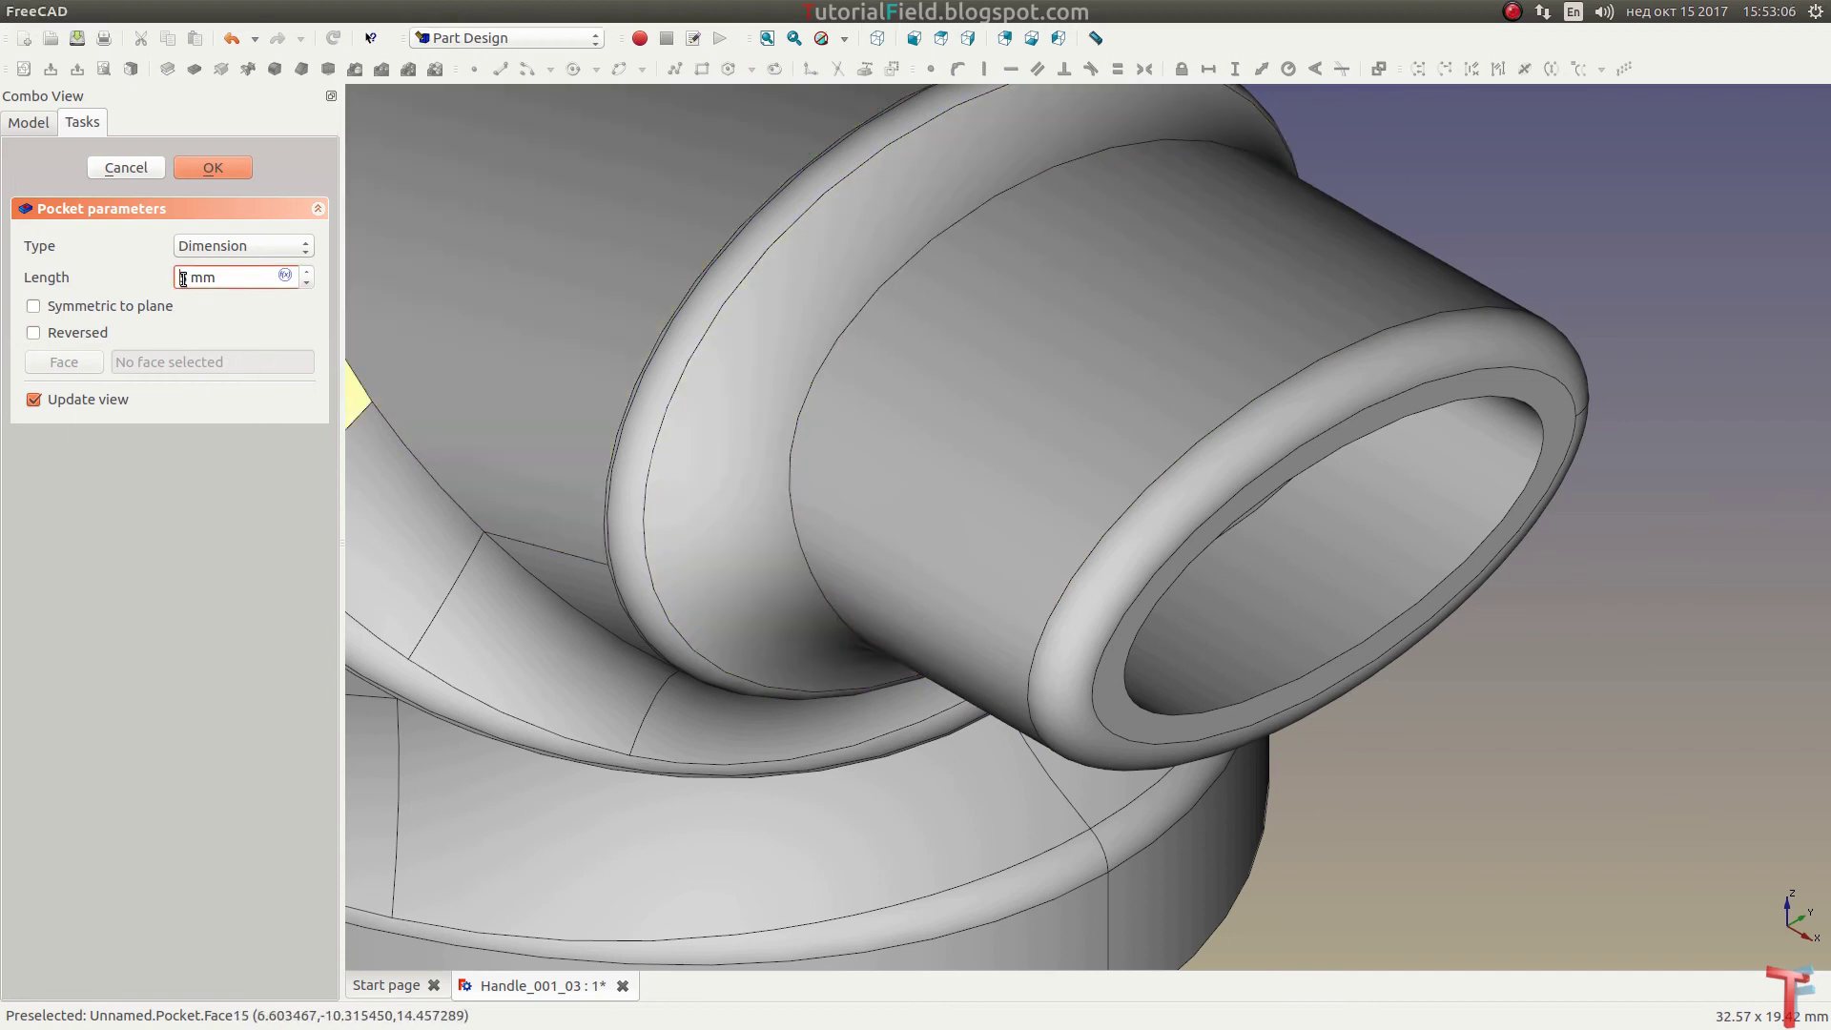
text(1)
click(204, 170)
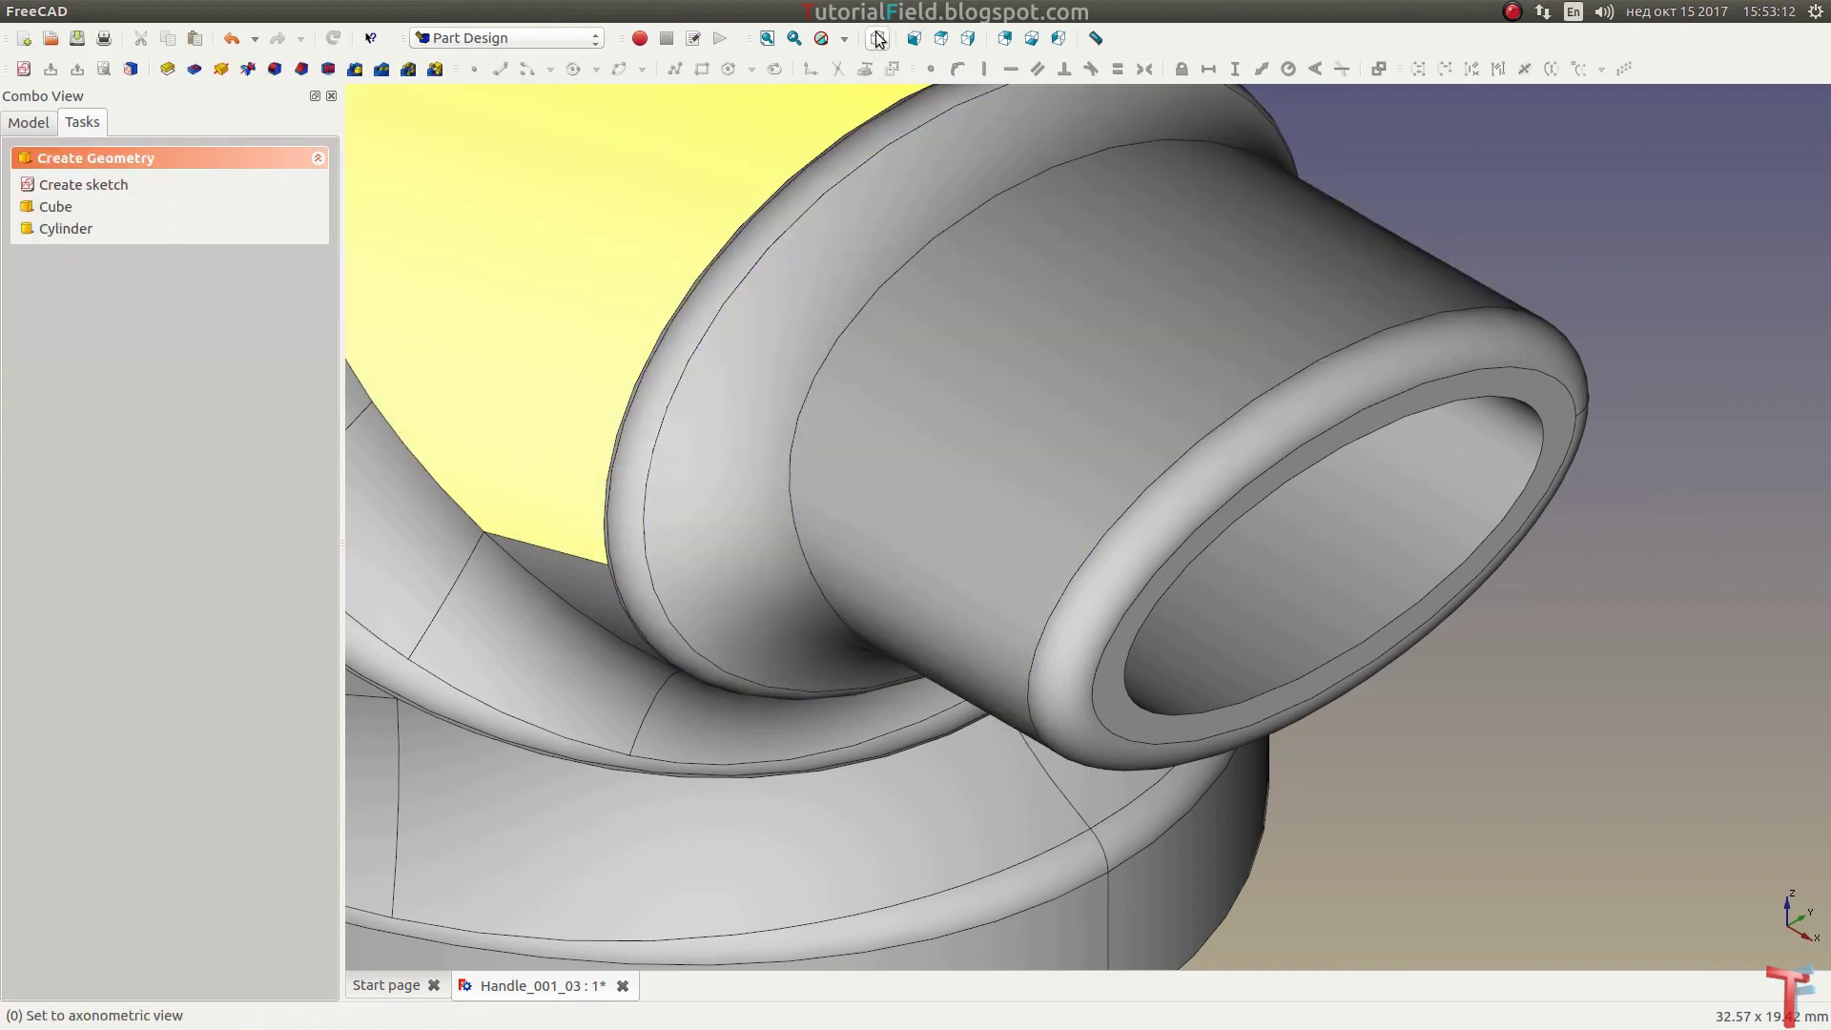
Step: Round the hollow rod end's inner rim (Edge11) with a 0.4 mm Part fillet
click(782, 41)
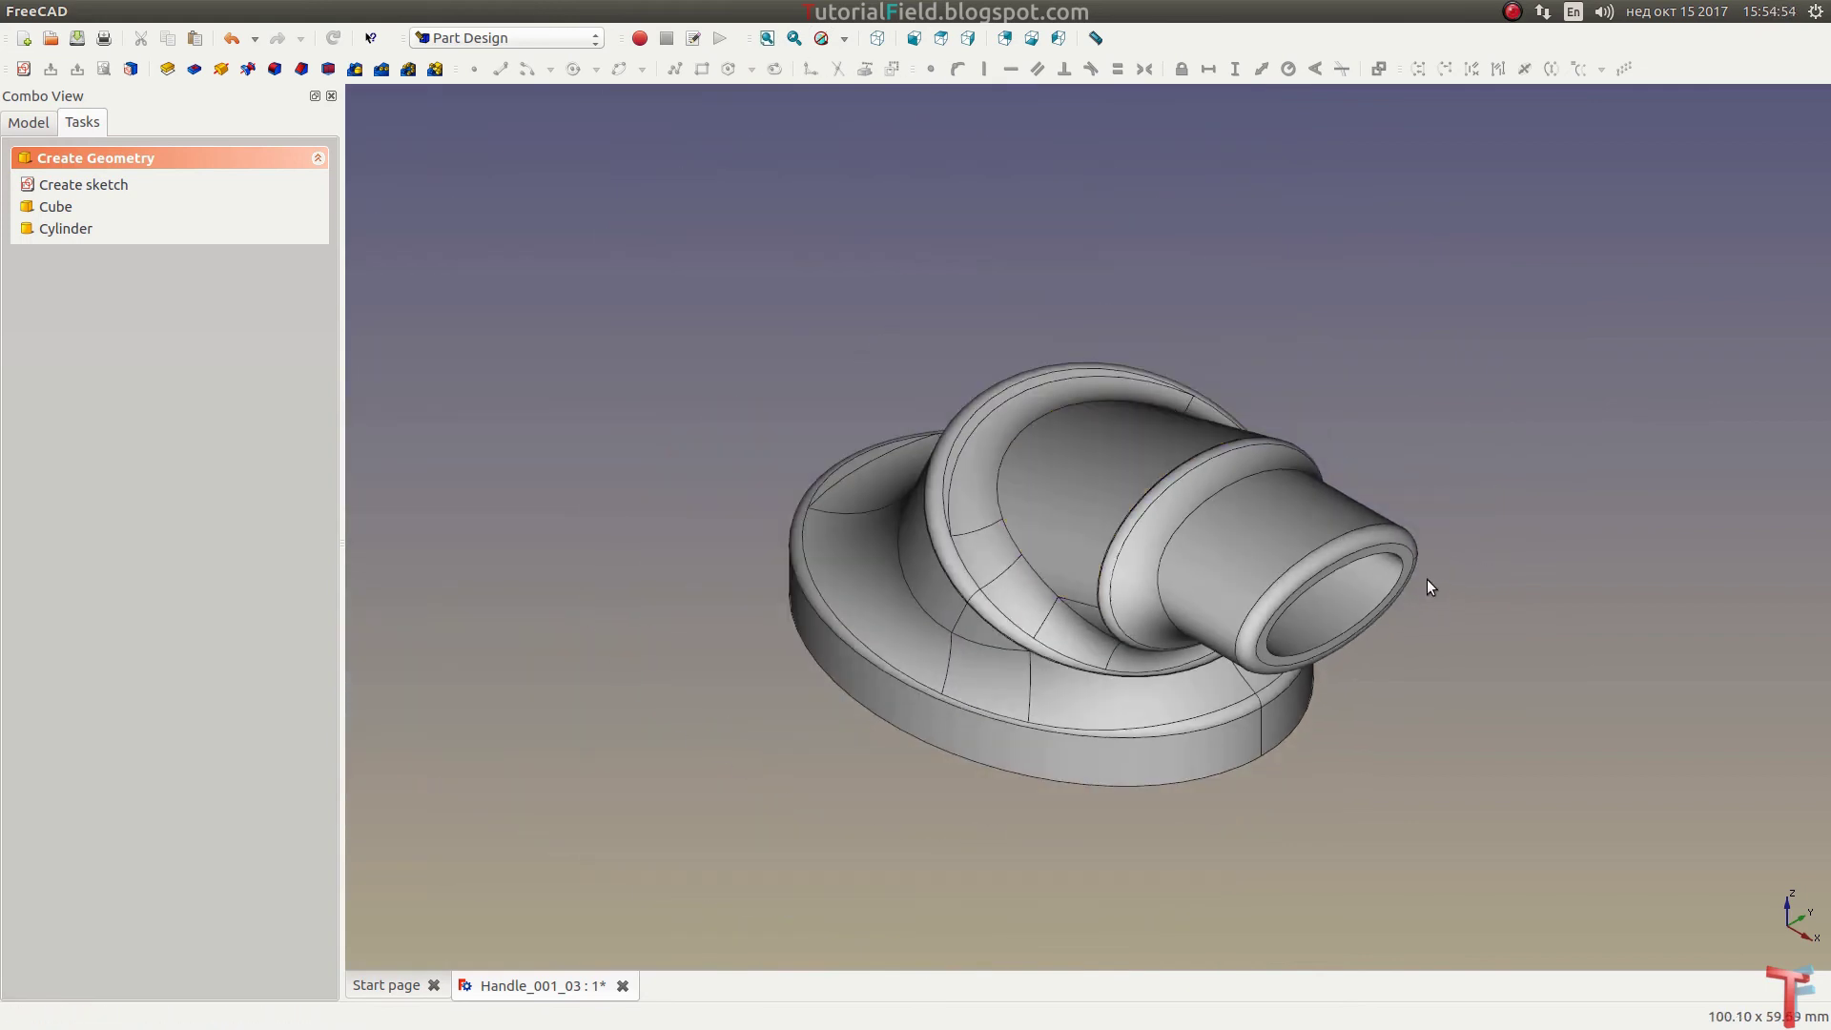
scroll(1404, 573, up, 3)
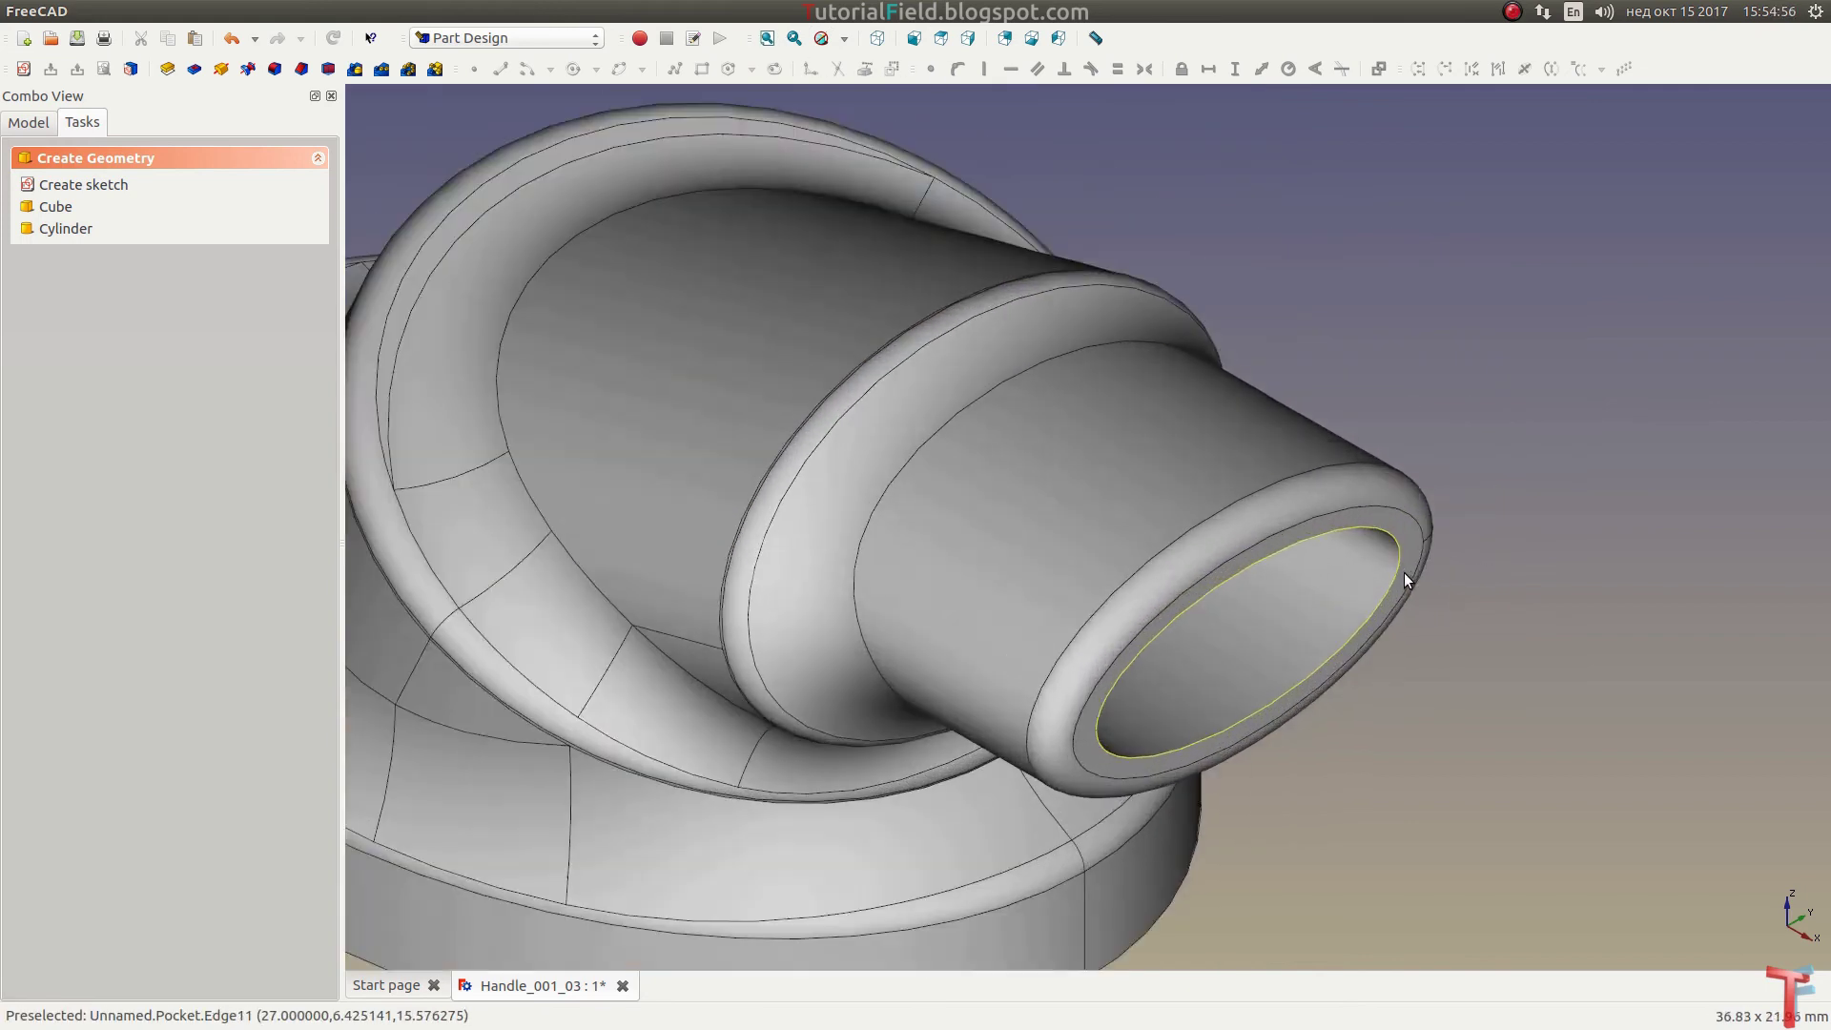
scroll(1404, 573, up, 2)
click(1392, 575)
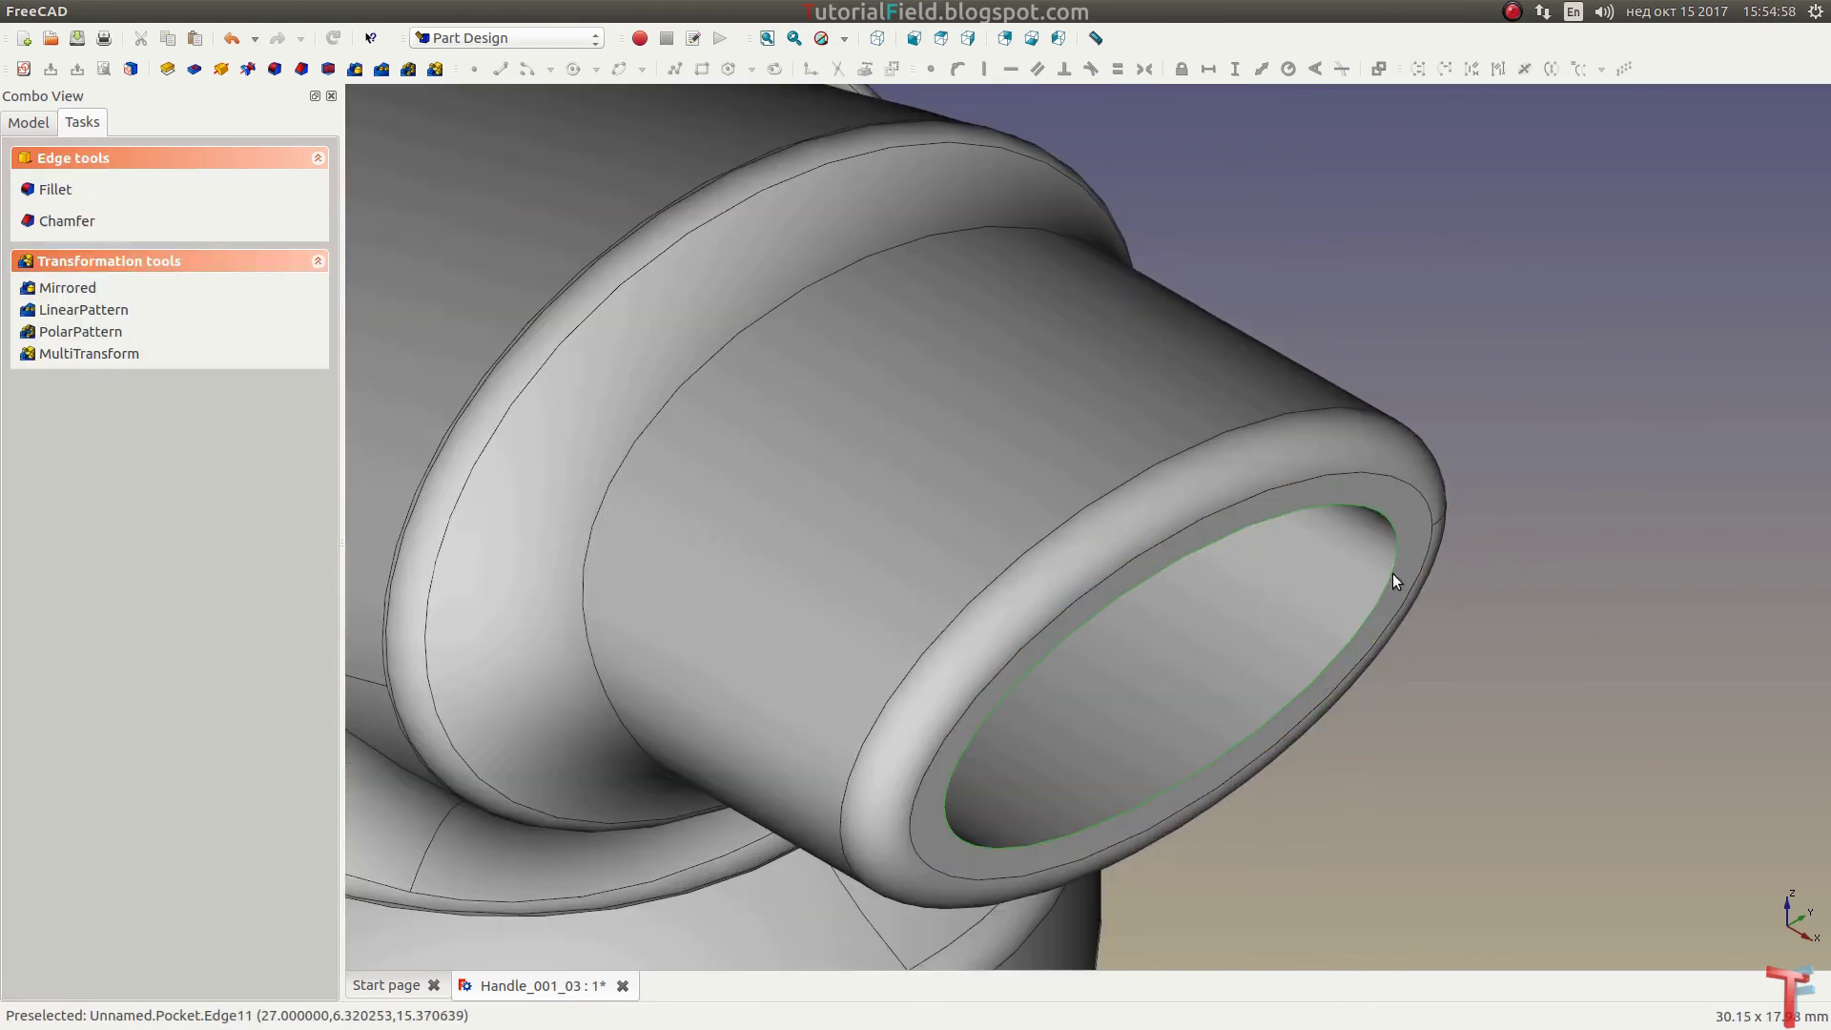
click(546, 37)
click(495, 269)
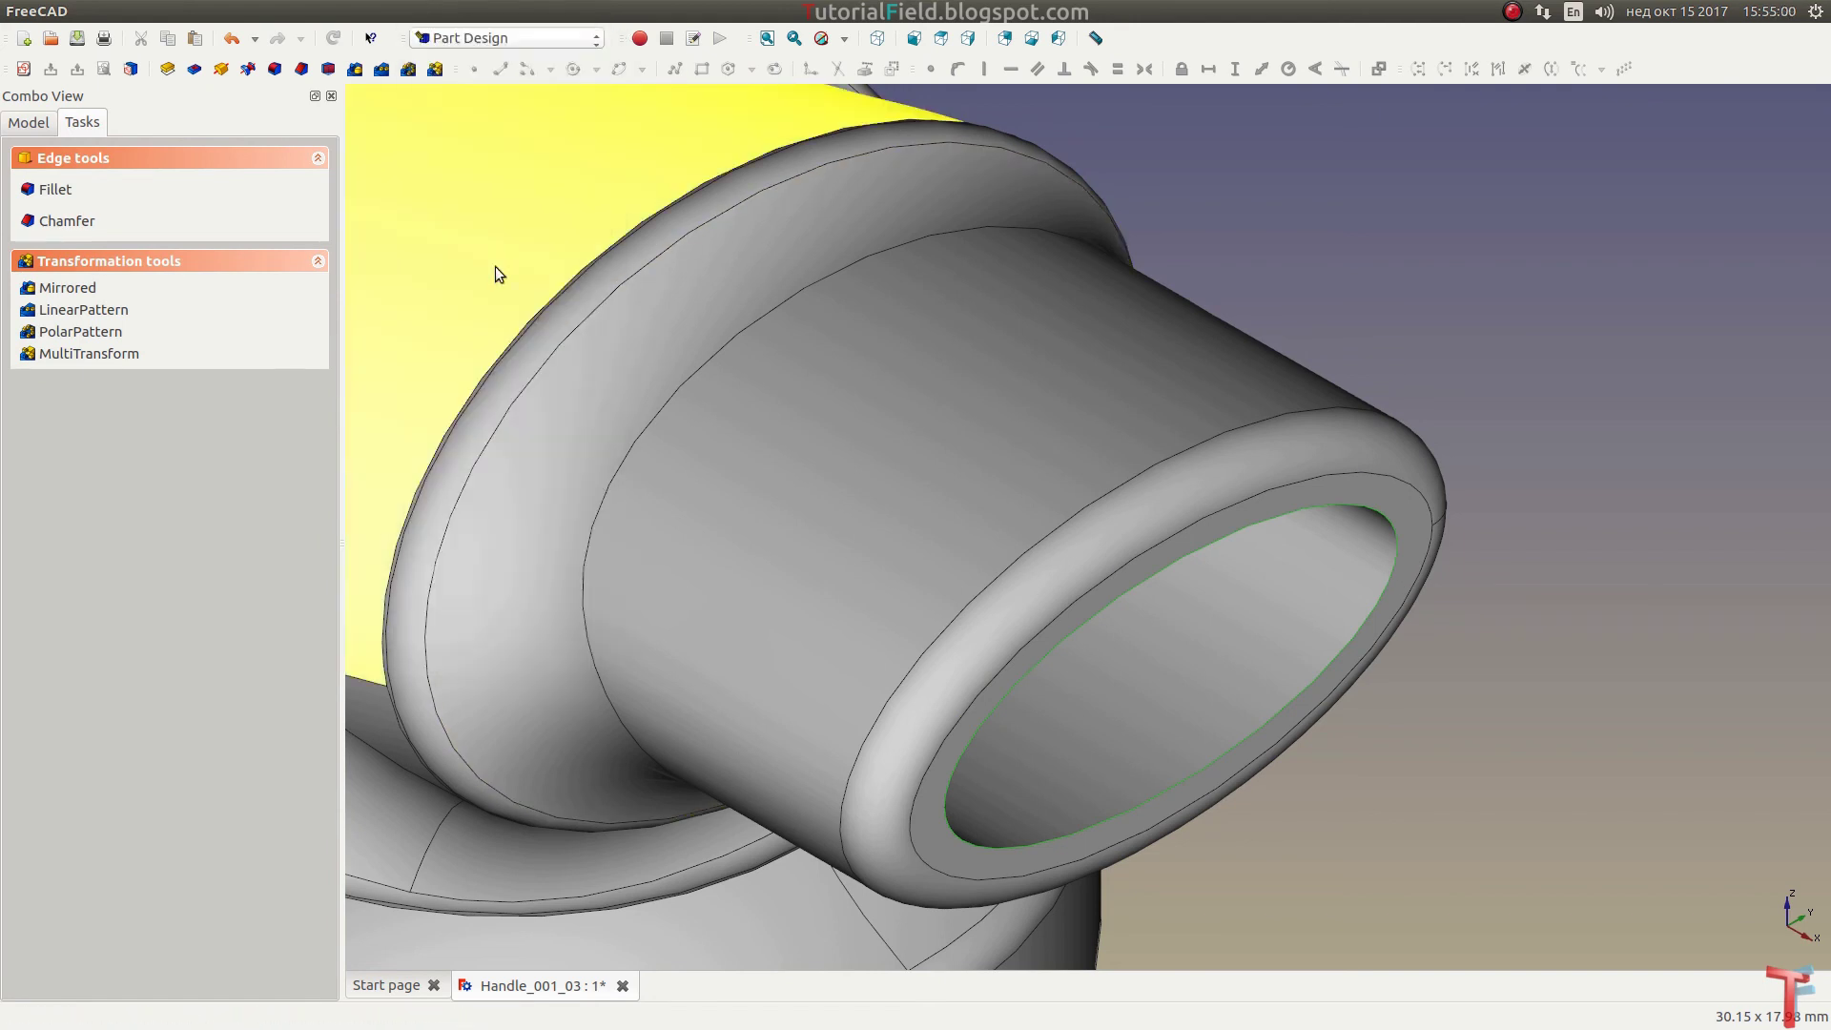
click(300, 66)
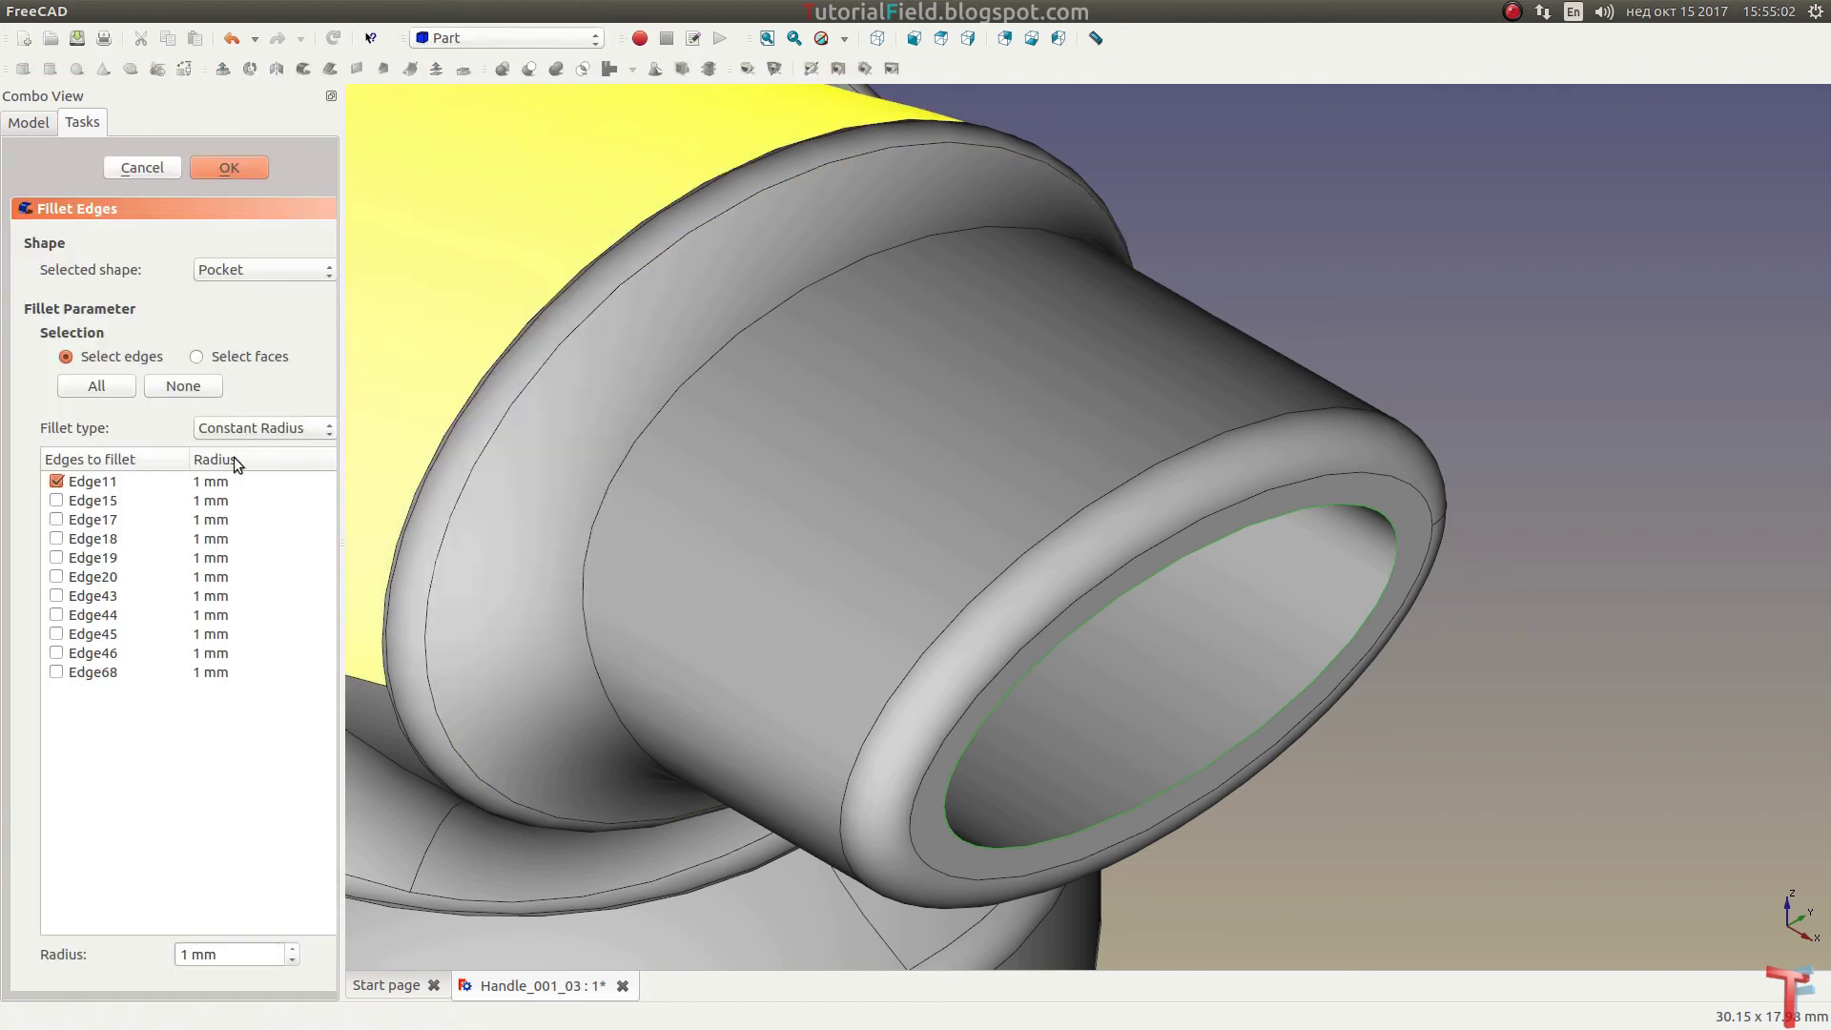
click(223, 485)
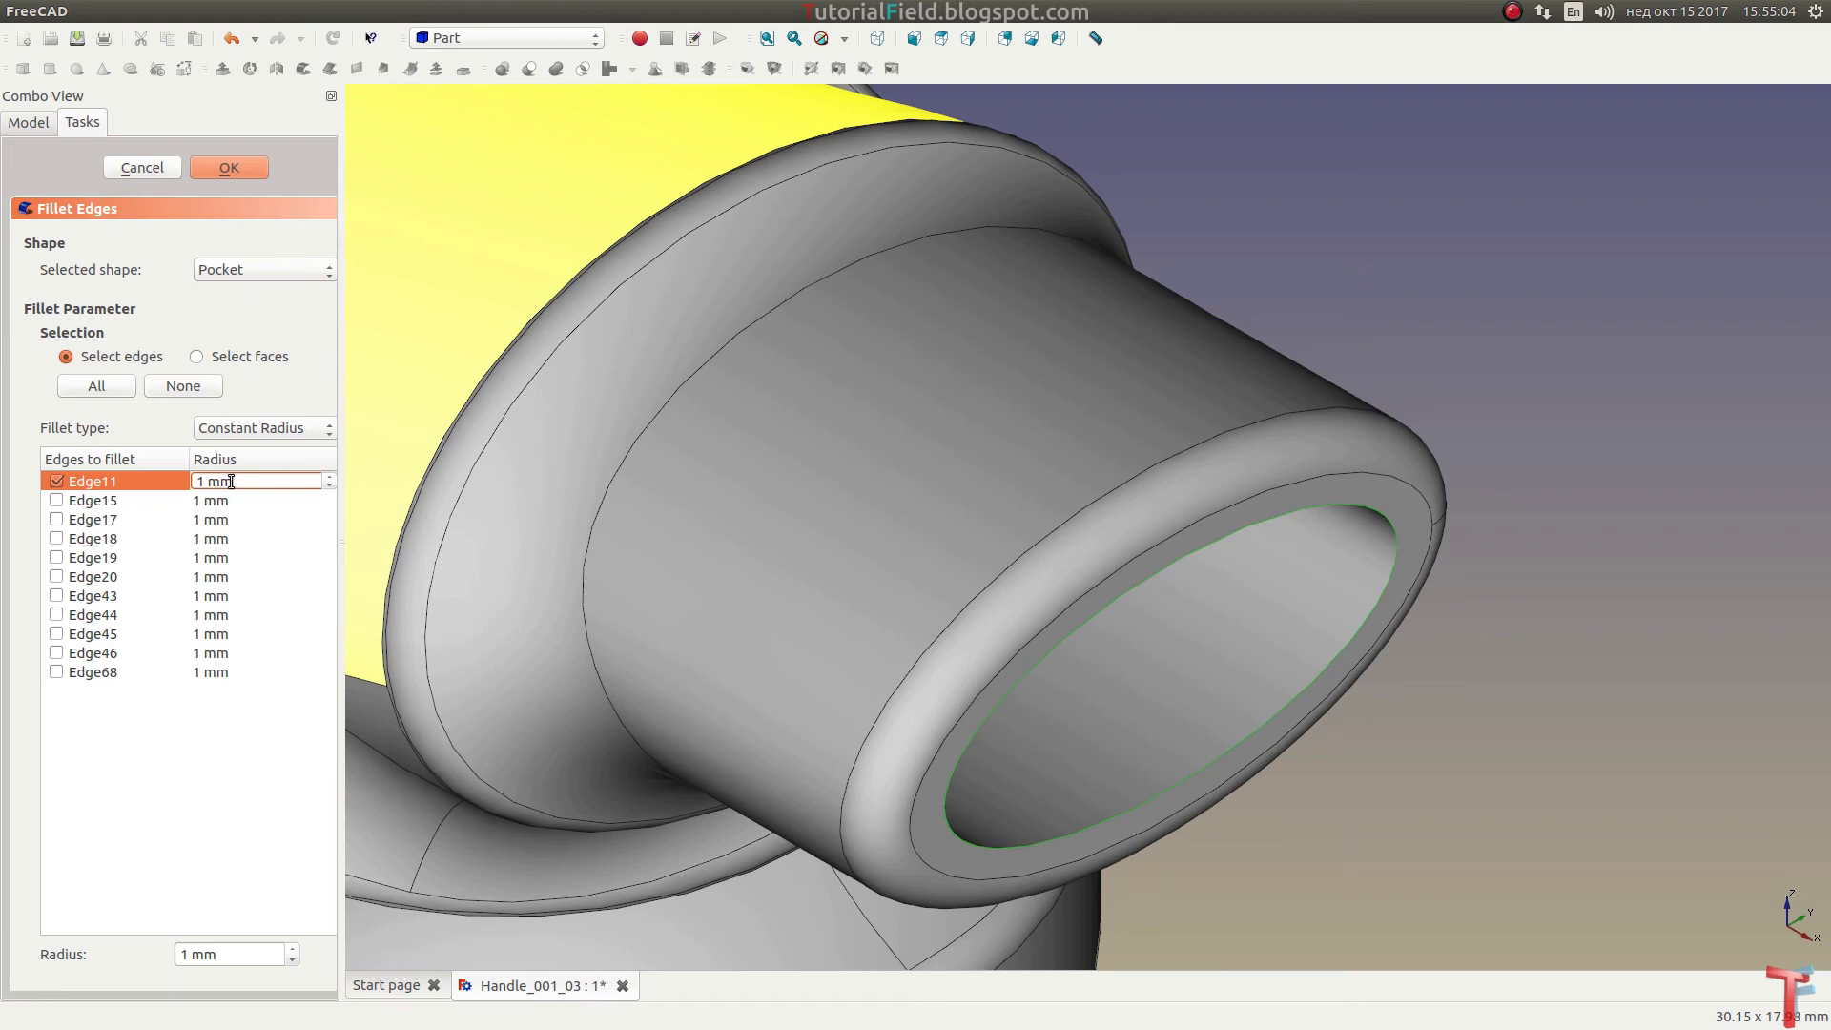
text(0.4)
key(Return)
click(223, 171)
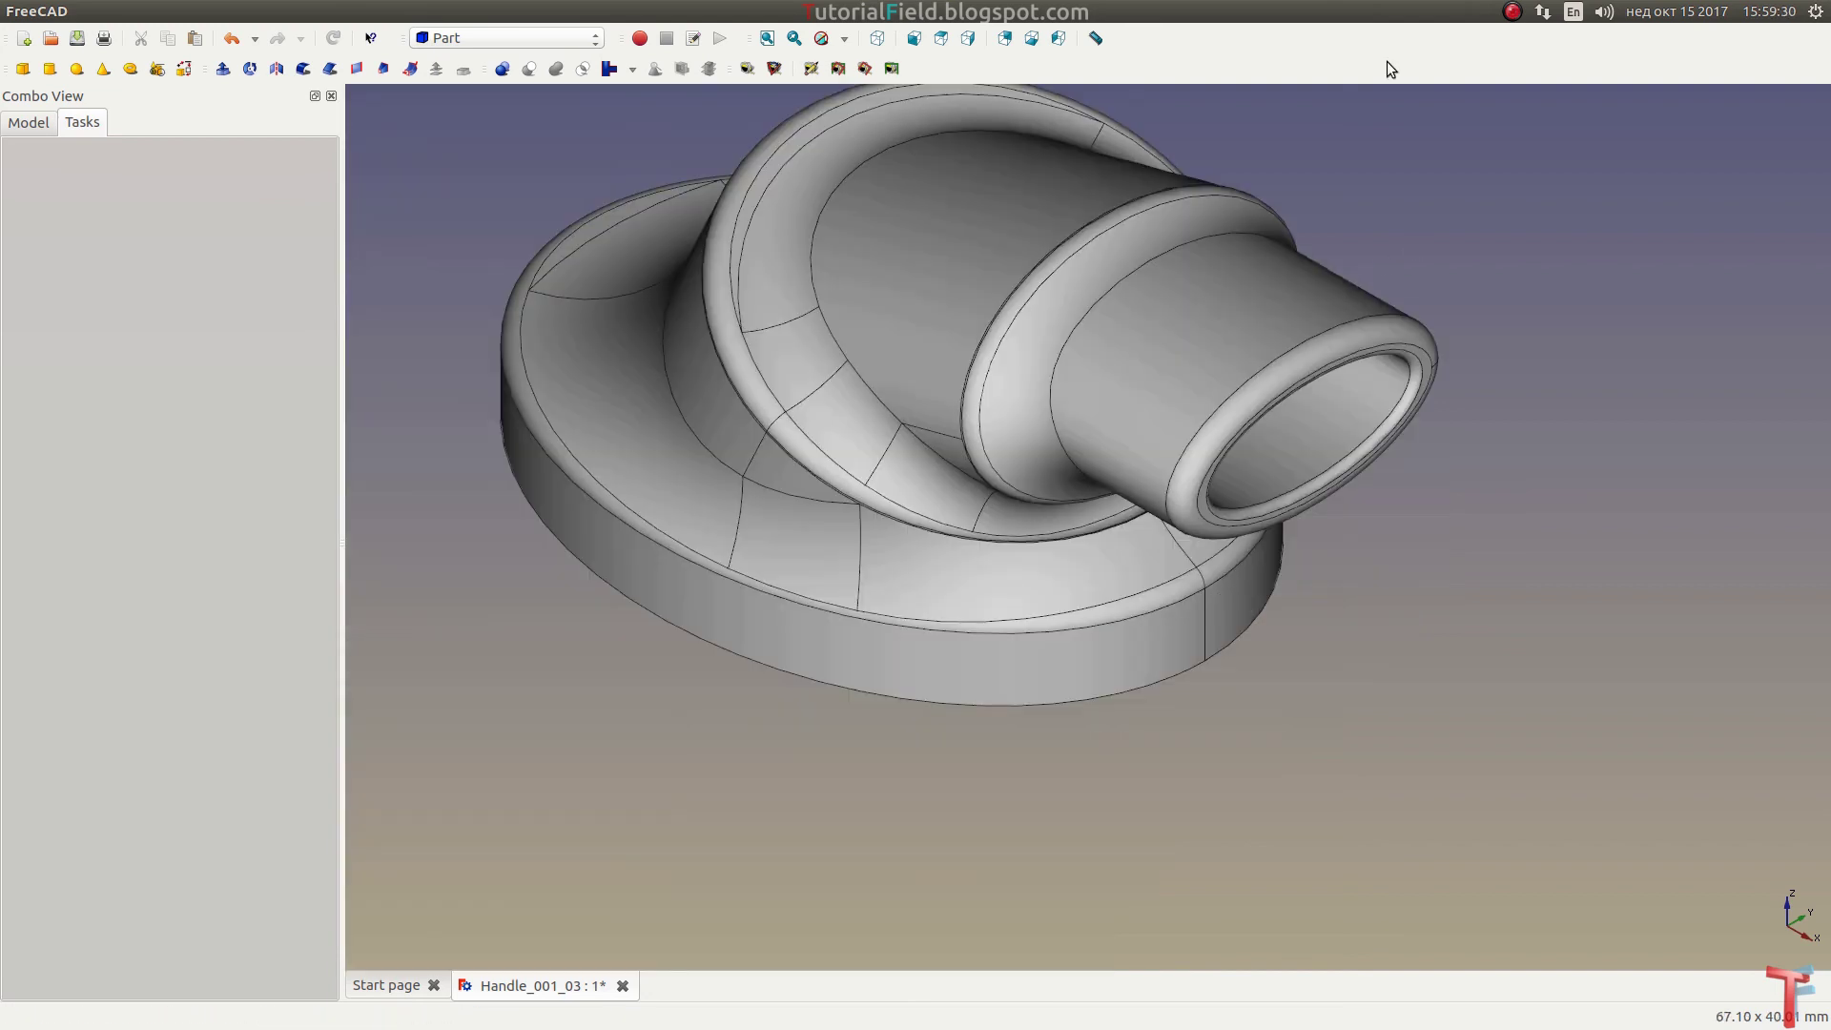
Step: Switch back to Part Design and begin a new sketch on the YZ plane
scroll(1402, 328, up, 3)
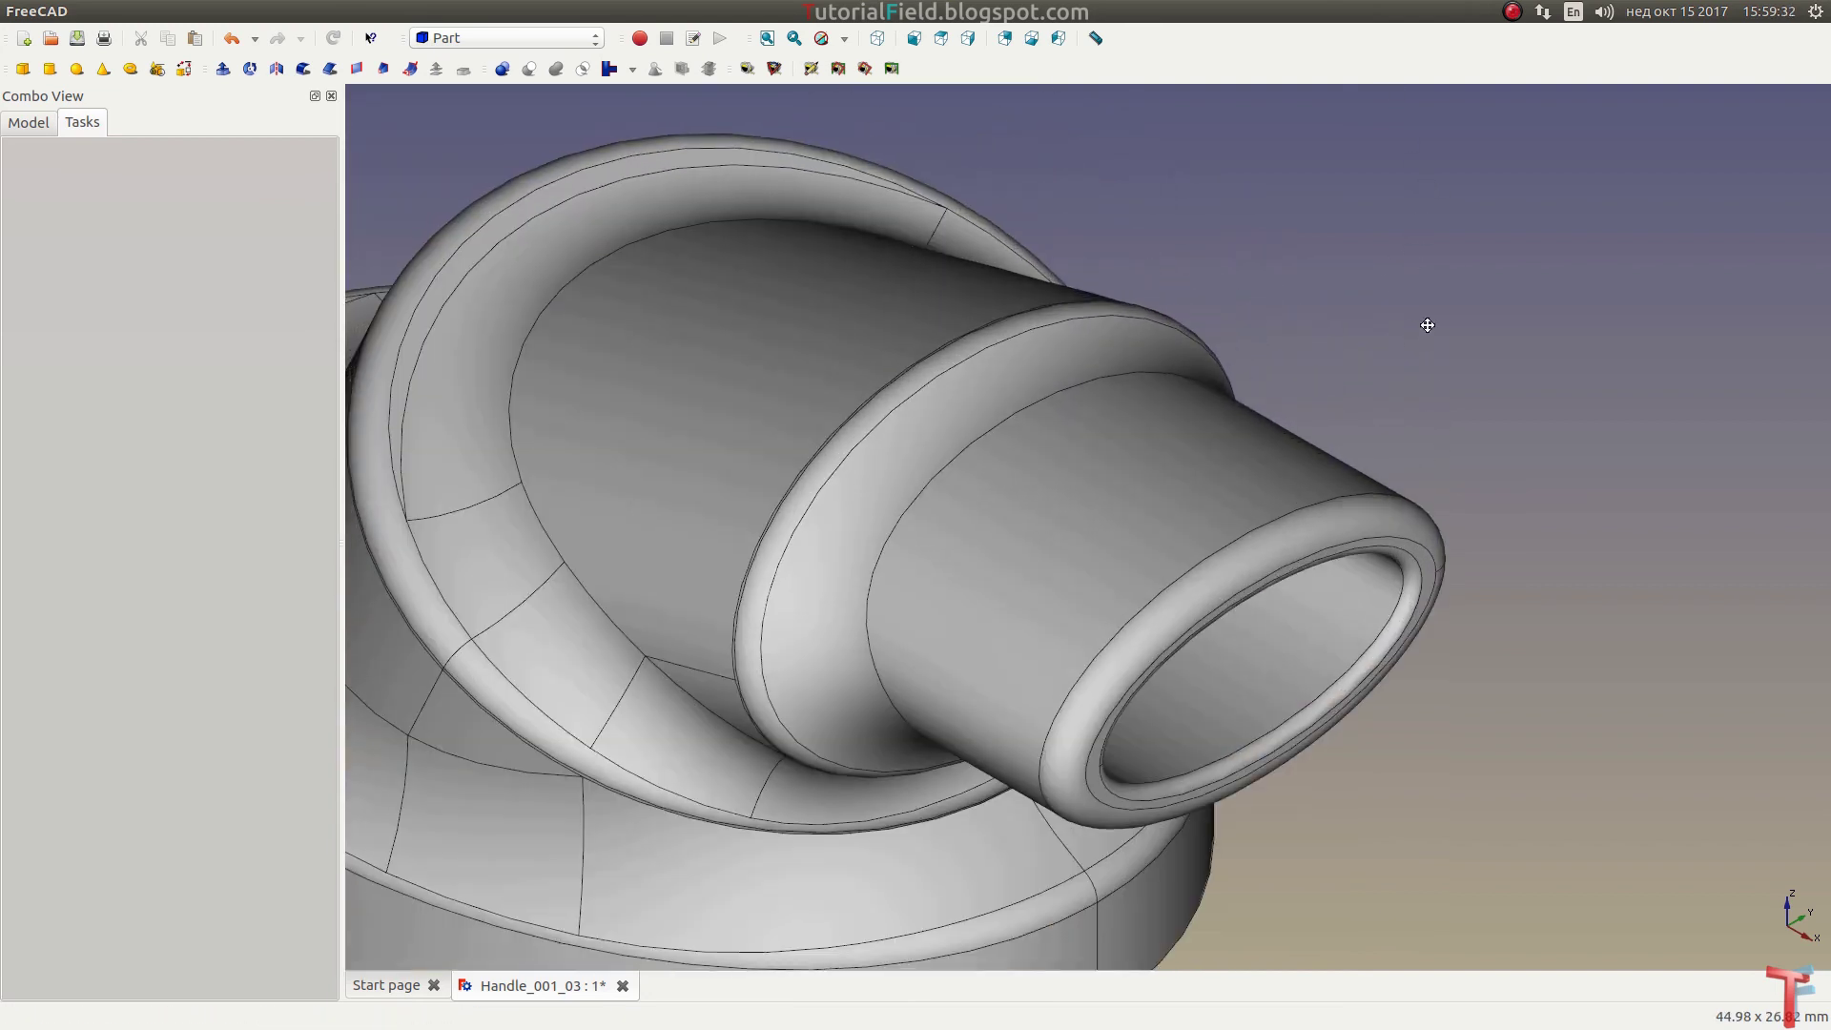
scroll(1318, 307, down, 3)
click(507, 38)
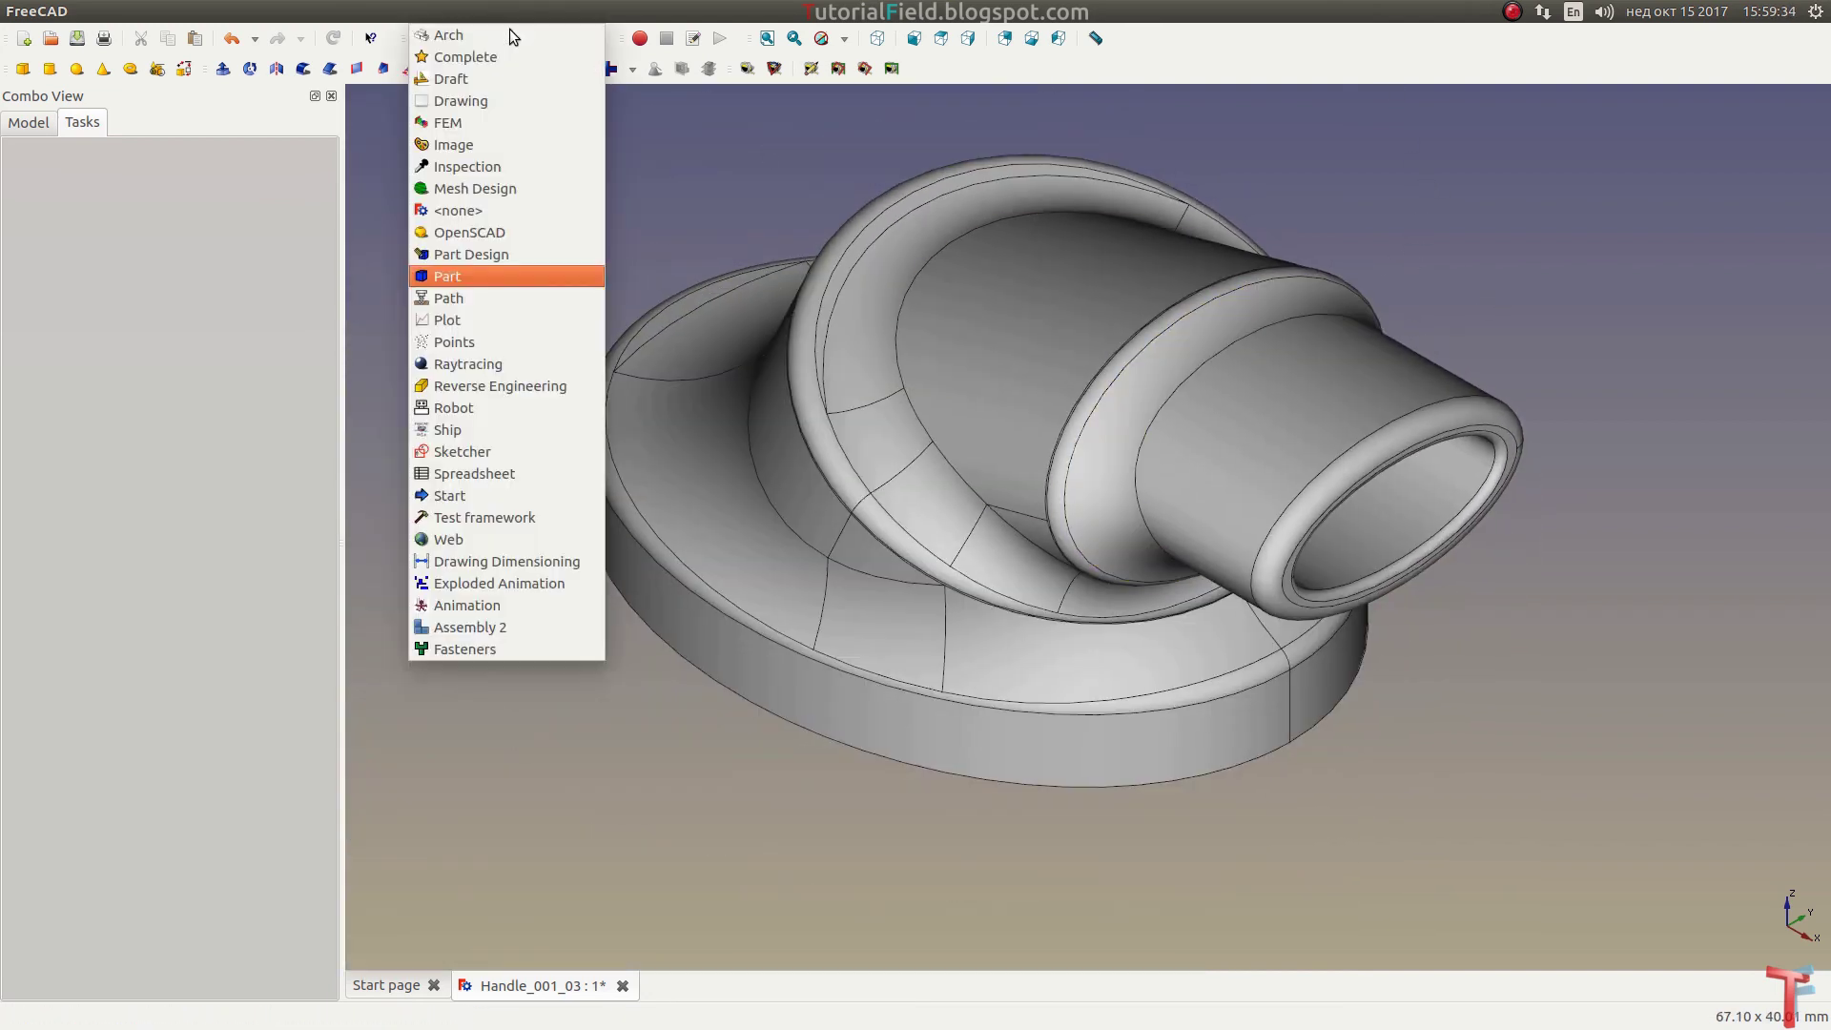
click(468, 254)
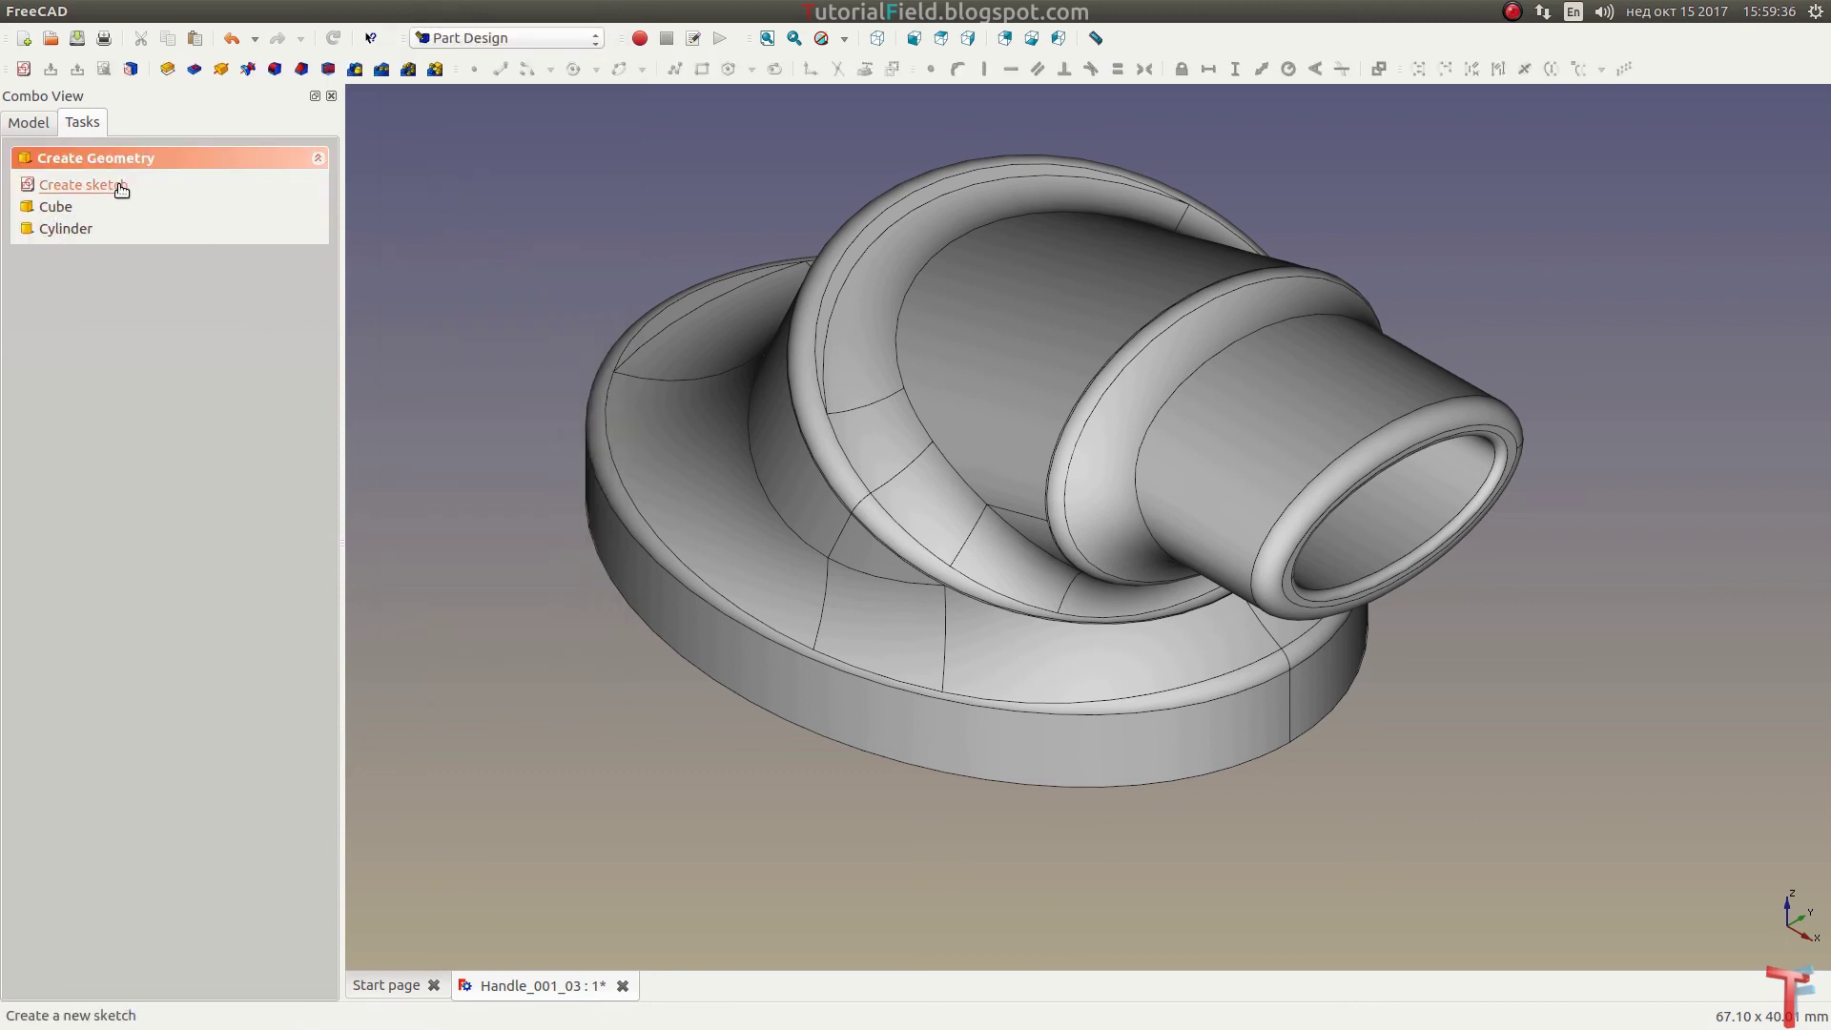
click(81, 184)
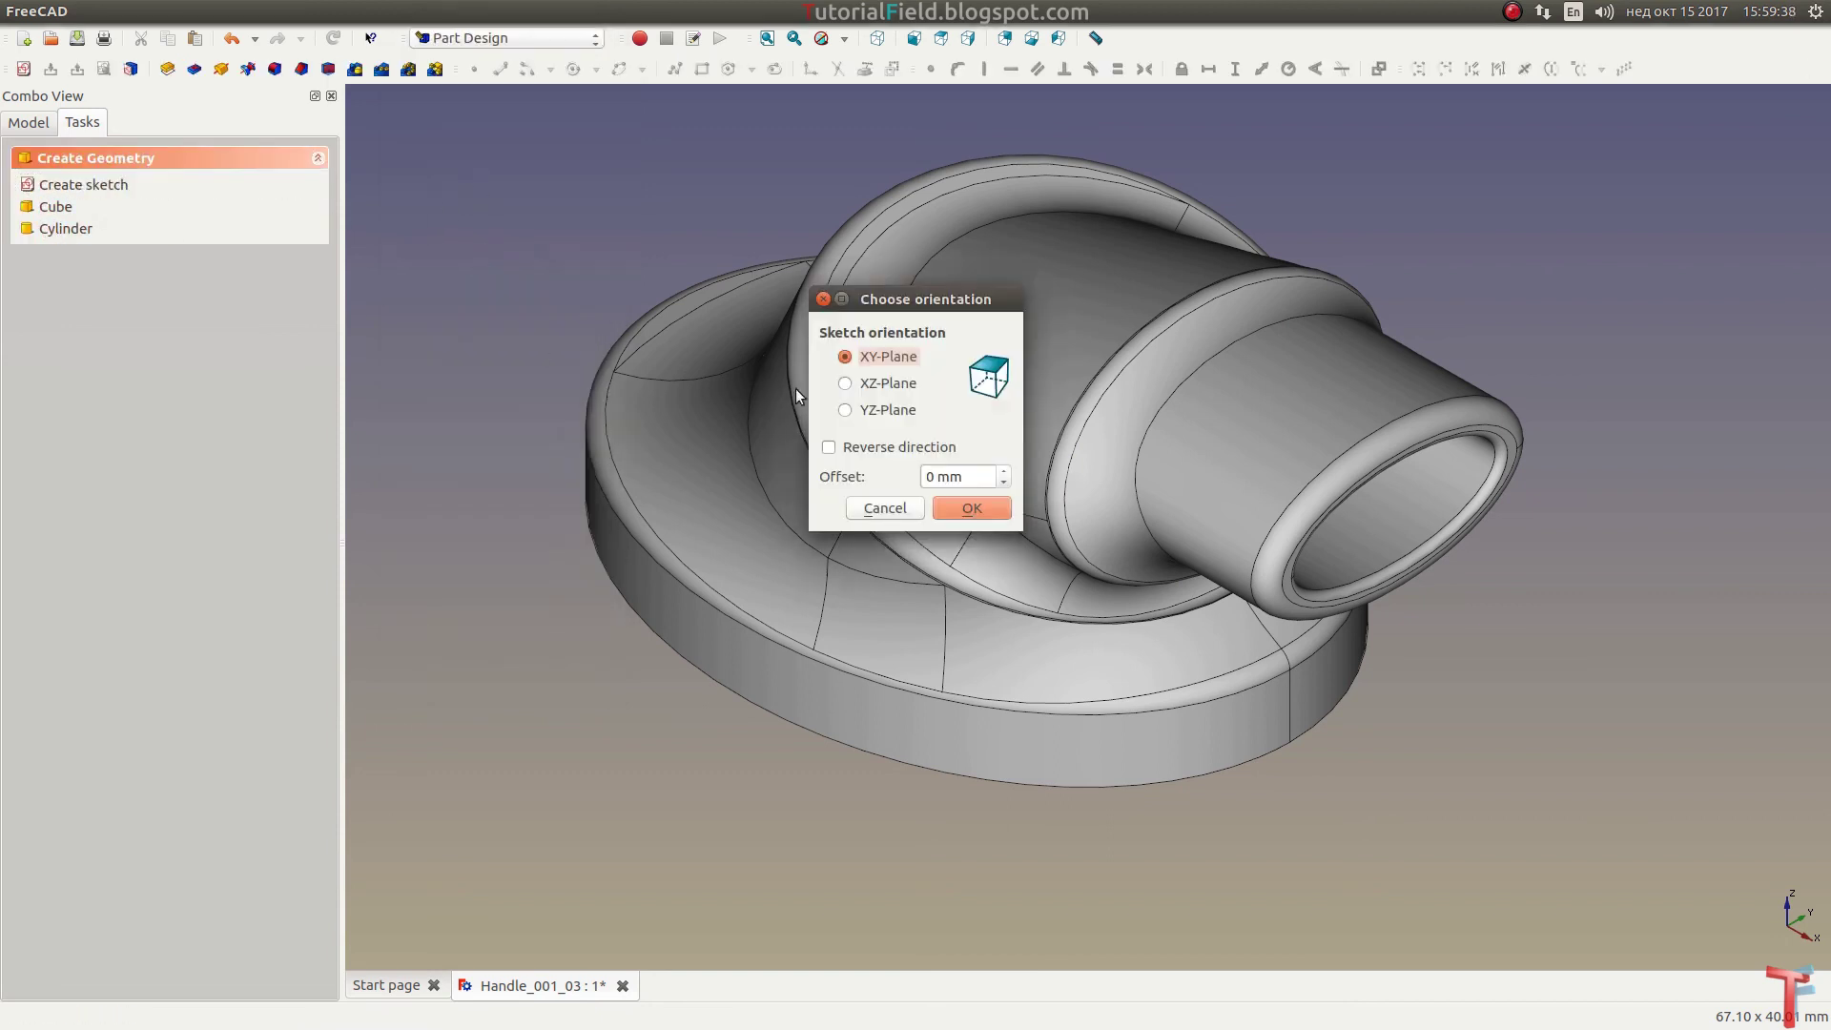
click(845, 410)
key(Tab)
key(Tab)
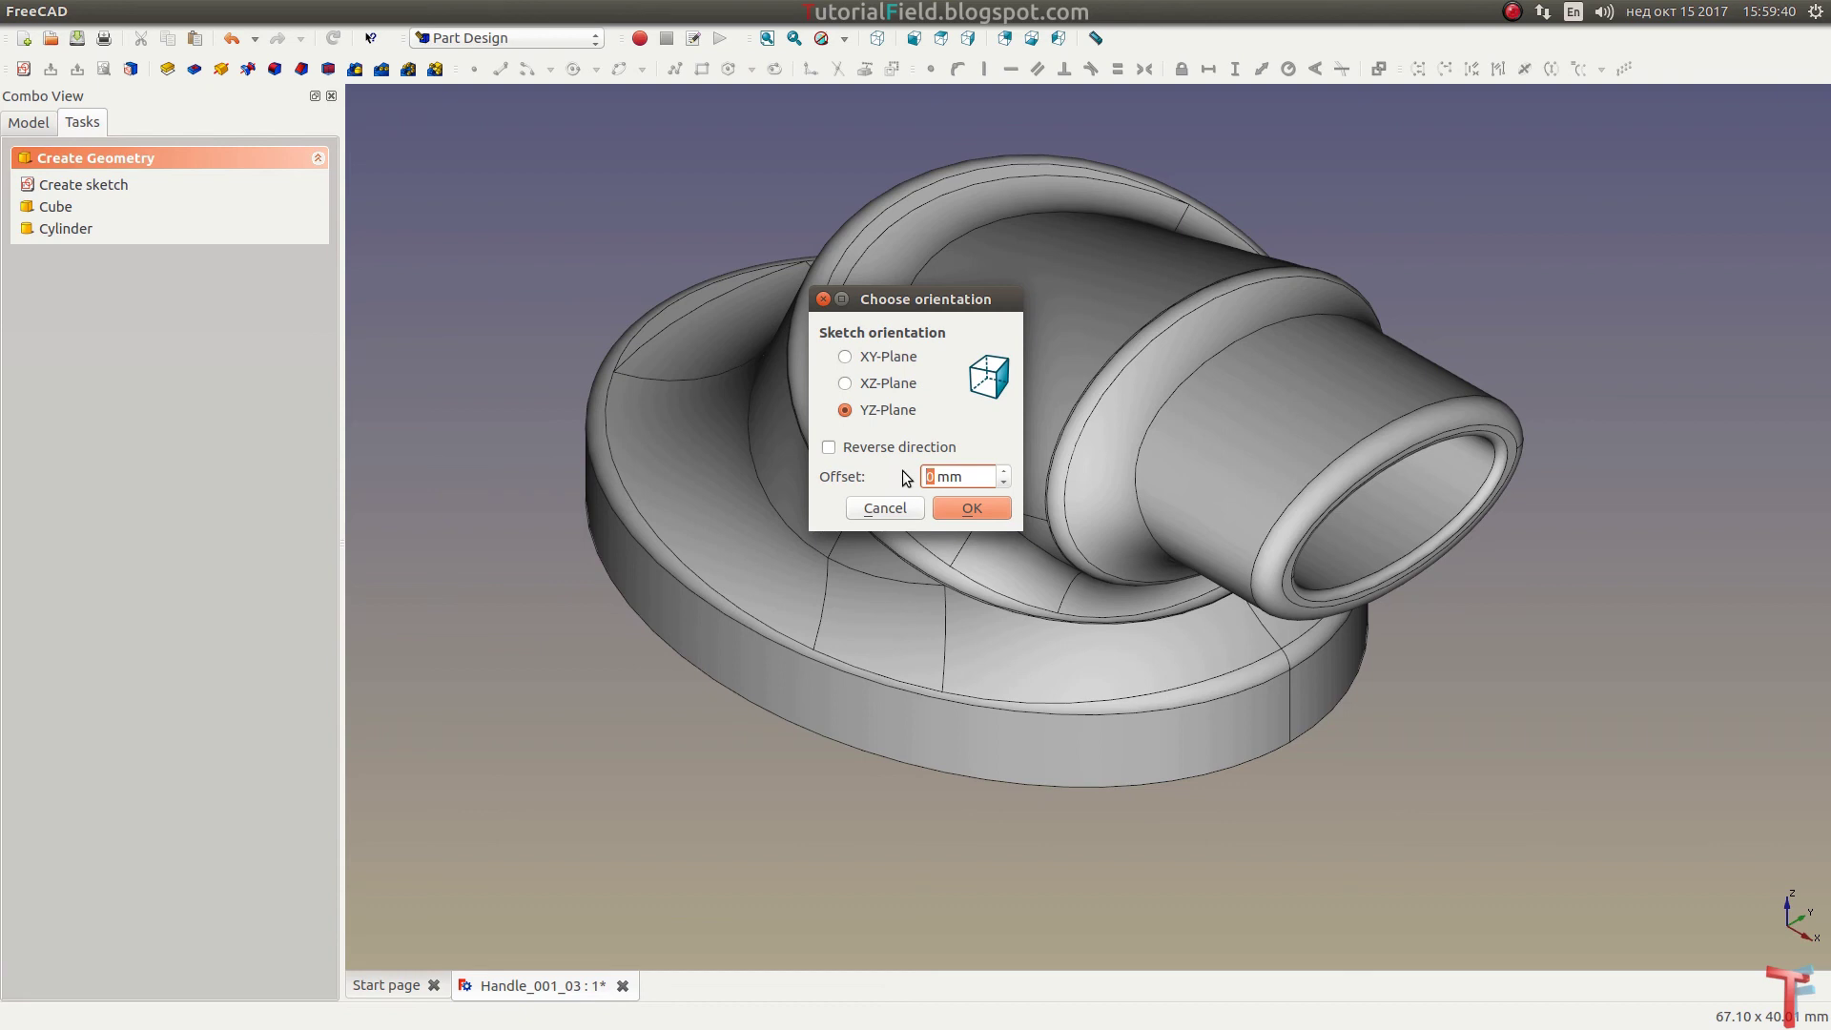
text(27)
Step: Start the sketch and draw an ellipse over the rod end face
key(Return)
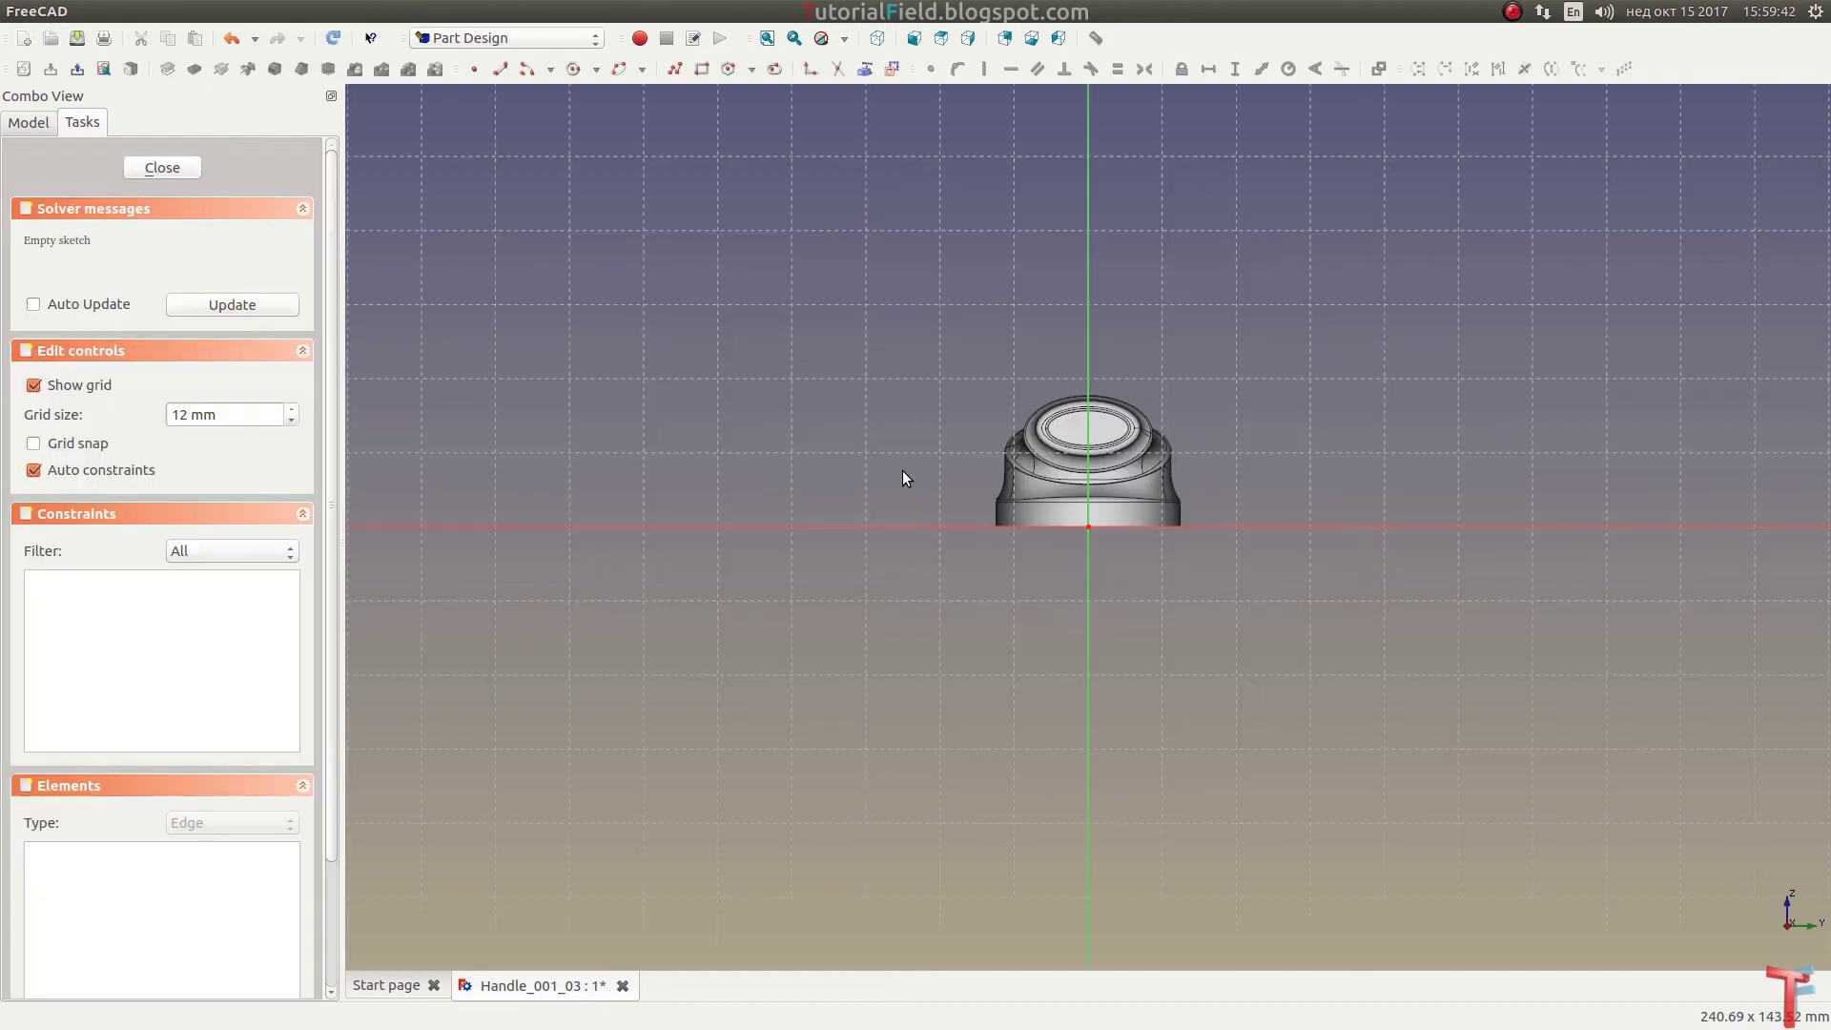
scroll(1078, 398, up, 5)
scroll(959, 443, up, 3)
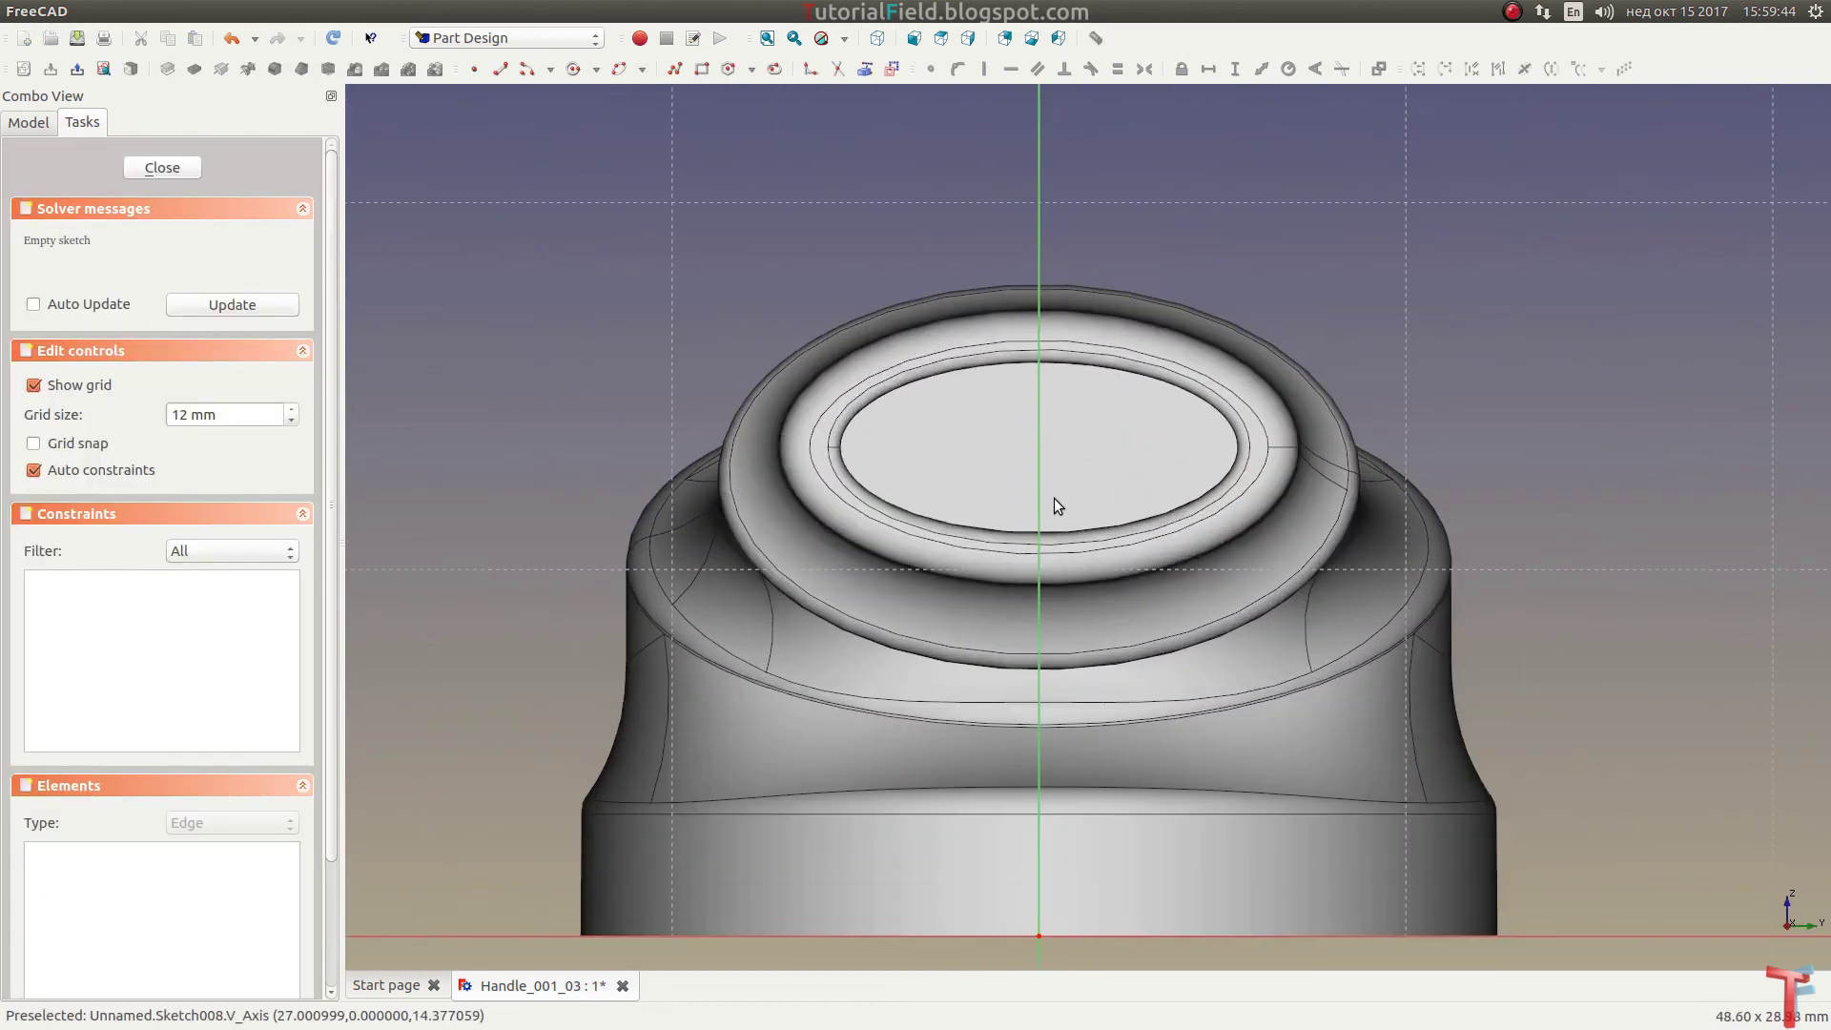
scroll(1005, 426, up, 1)
scroll(1001, 427, up, 2)
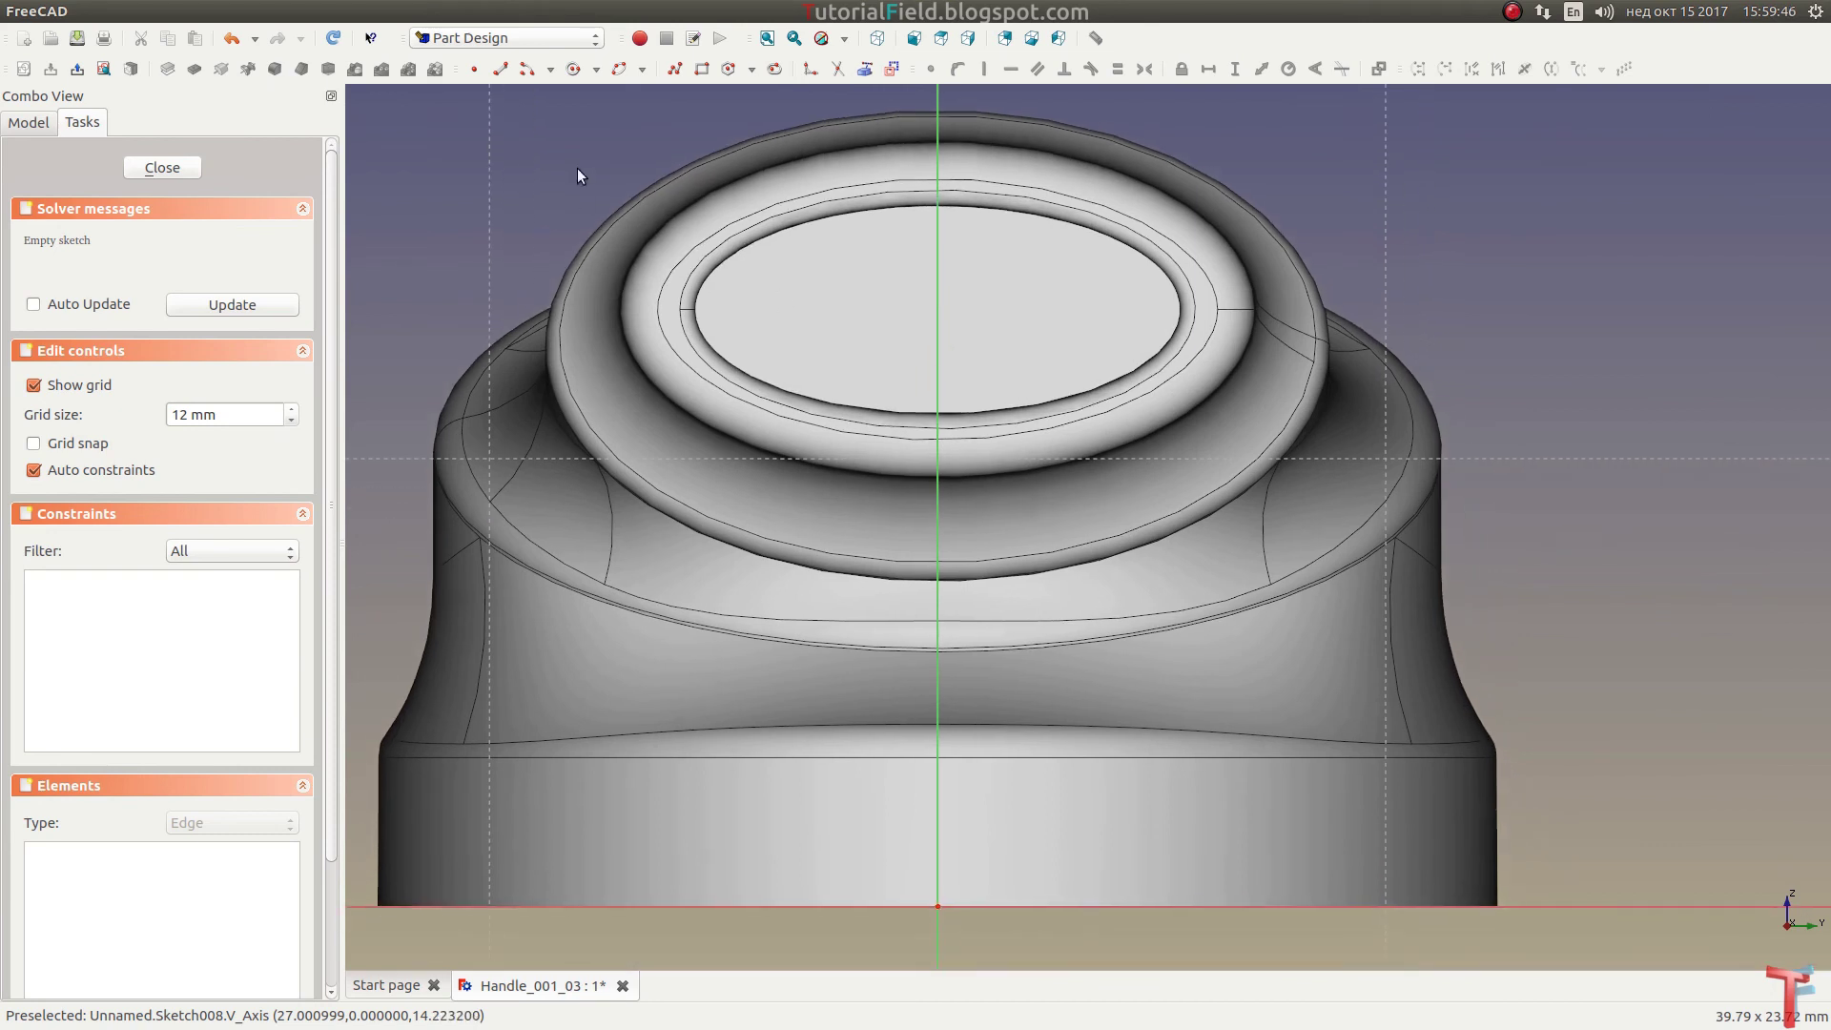
click(573, 69)
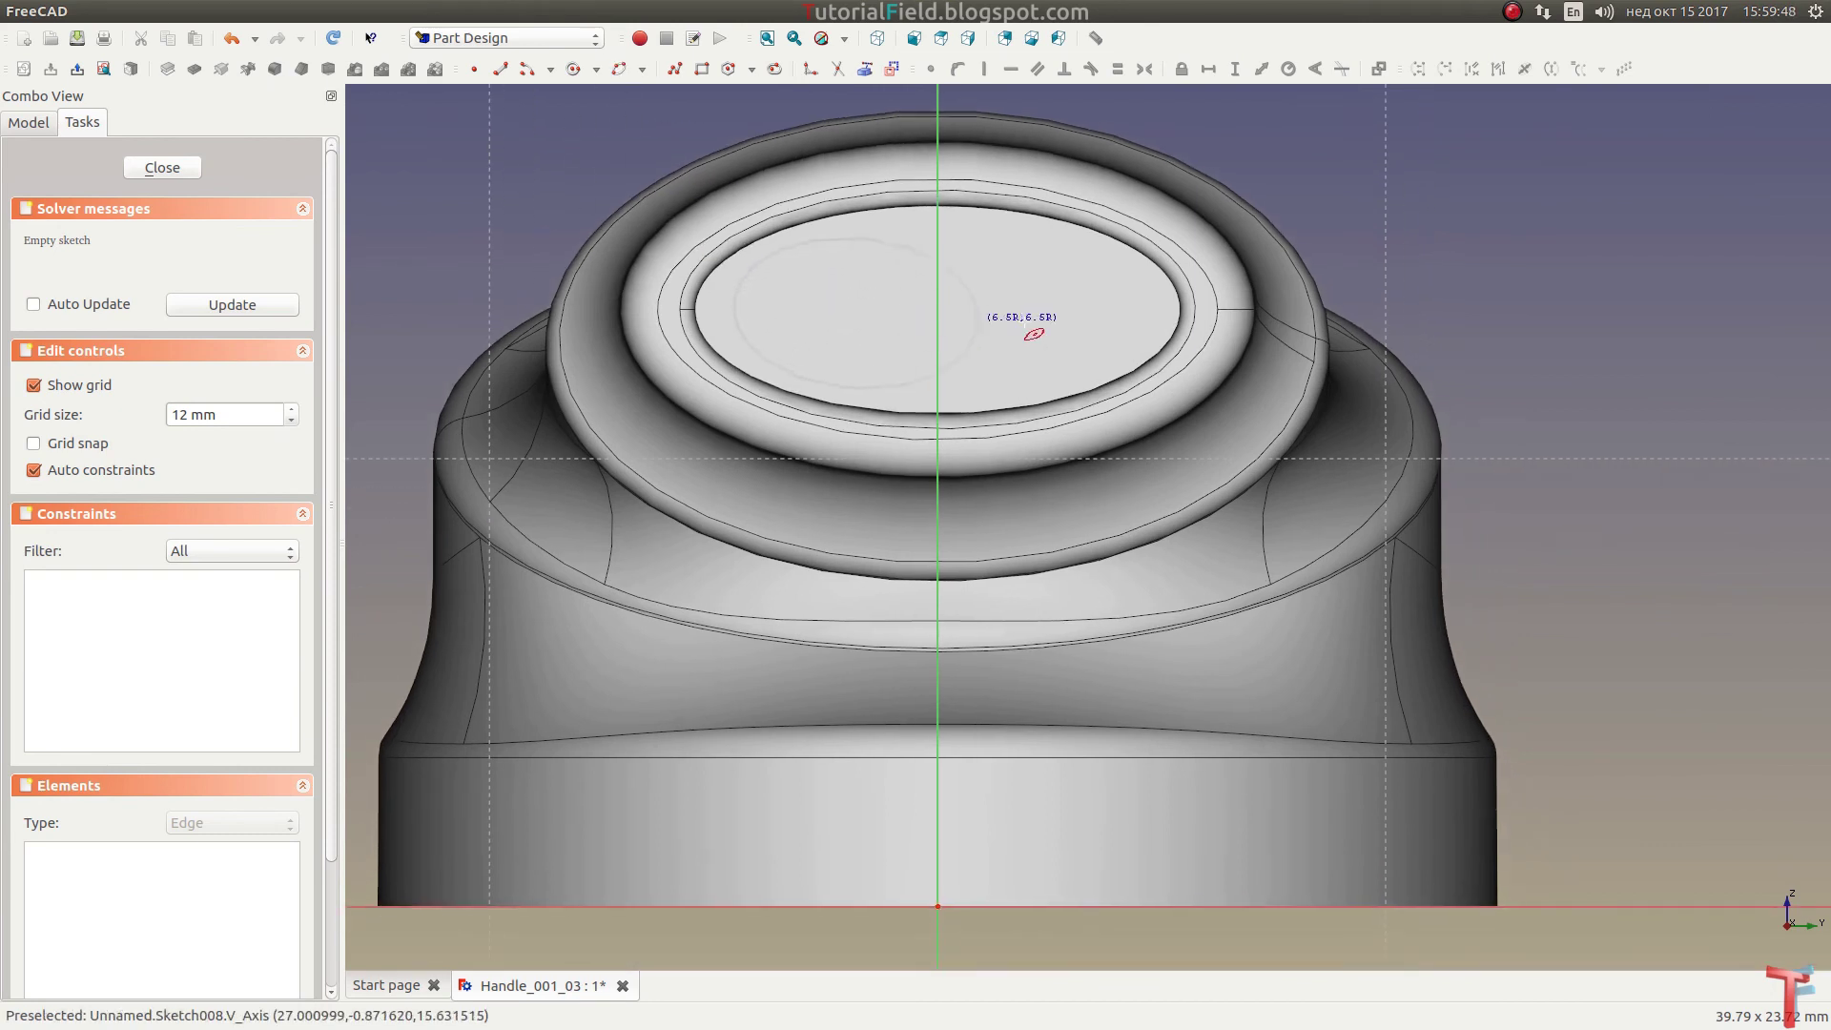
click(1116, 240)
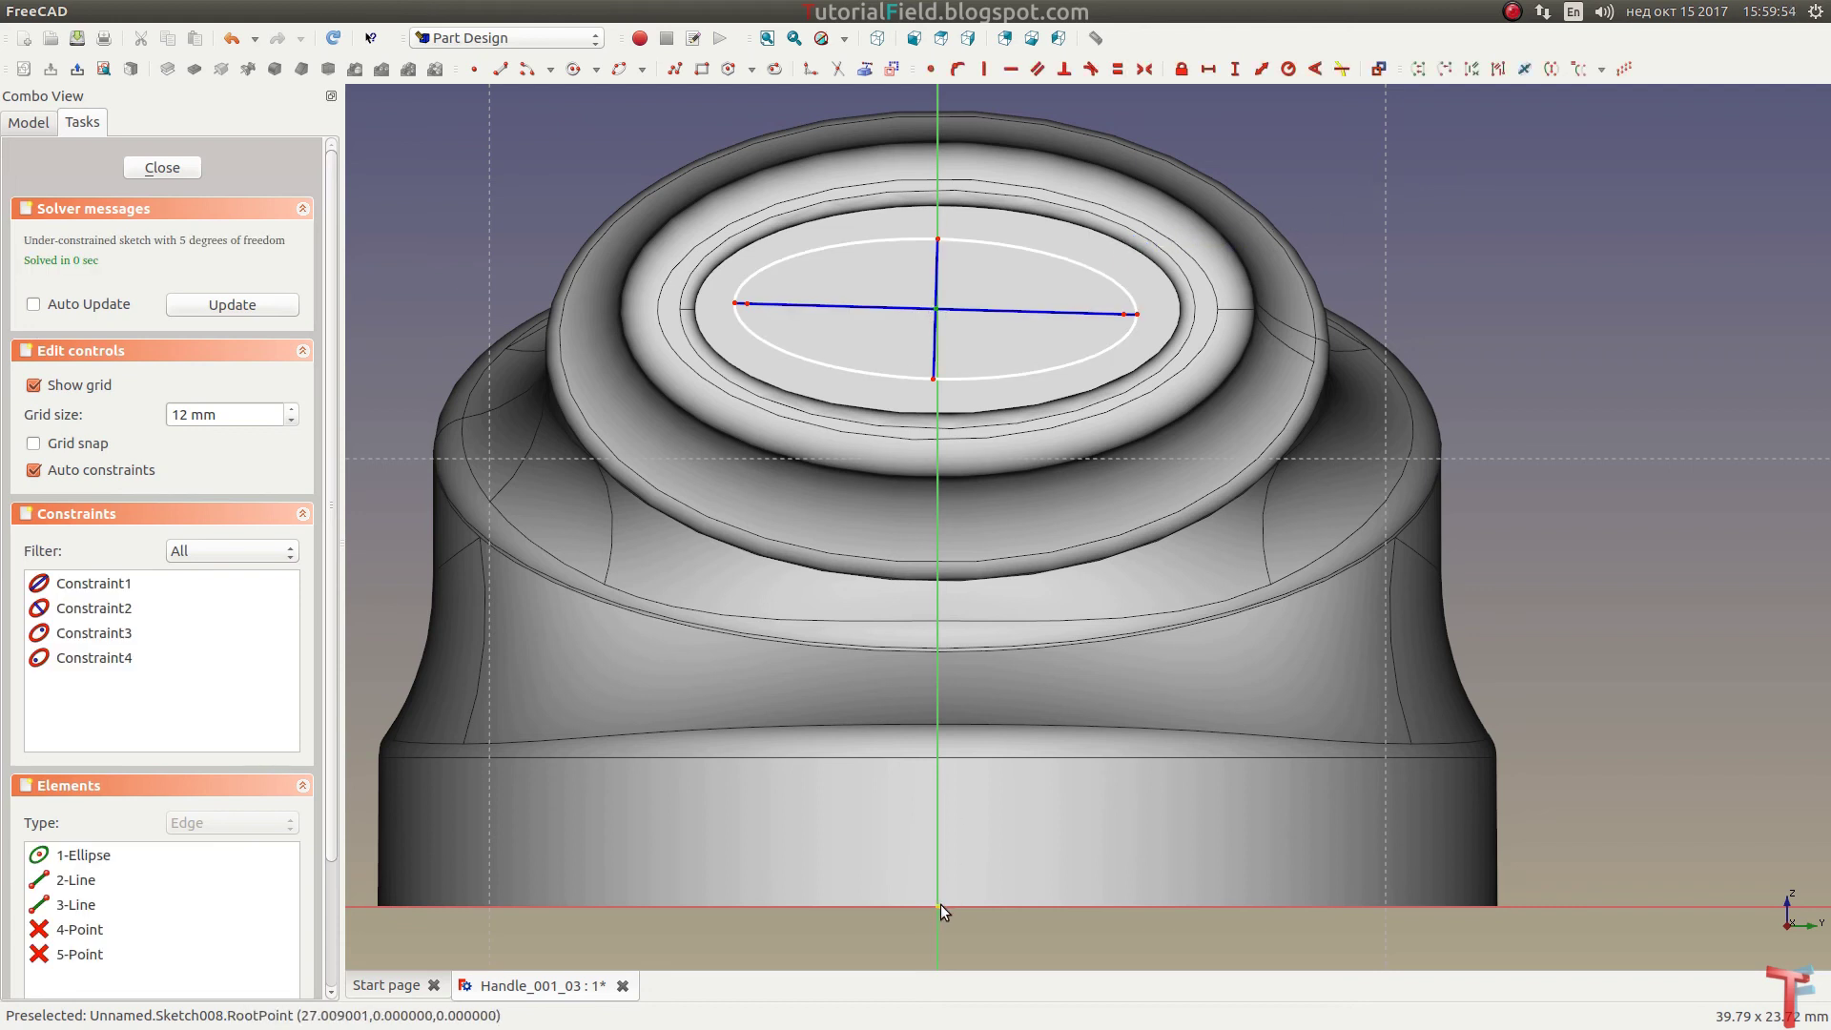
Step: Place the ellipse centre 16 mm up and make its short axis vertical, 5.6 mm long
click(1234, 68)
text(16)
key(Return)
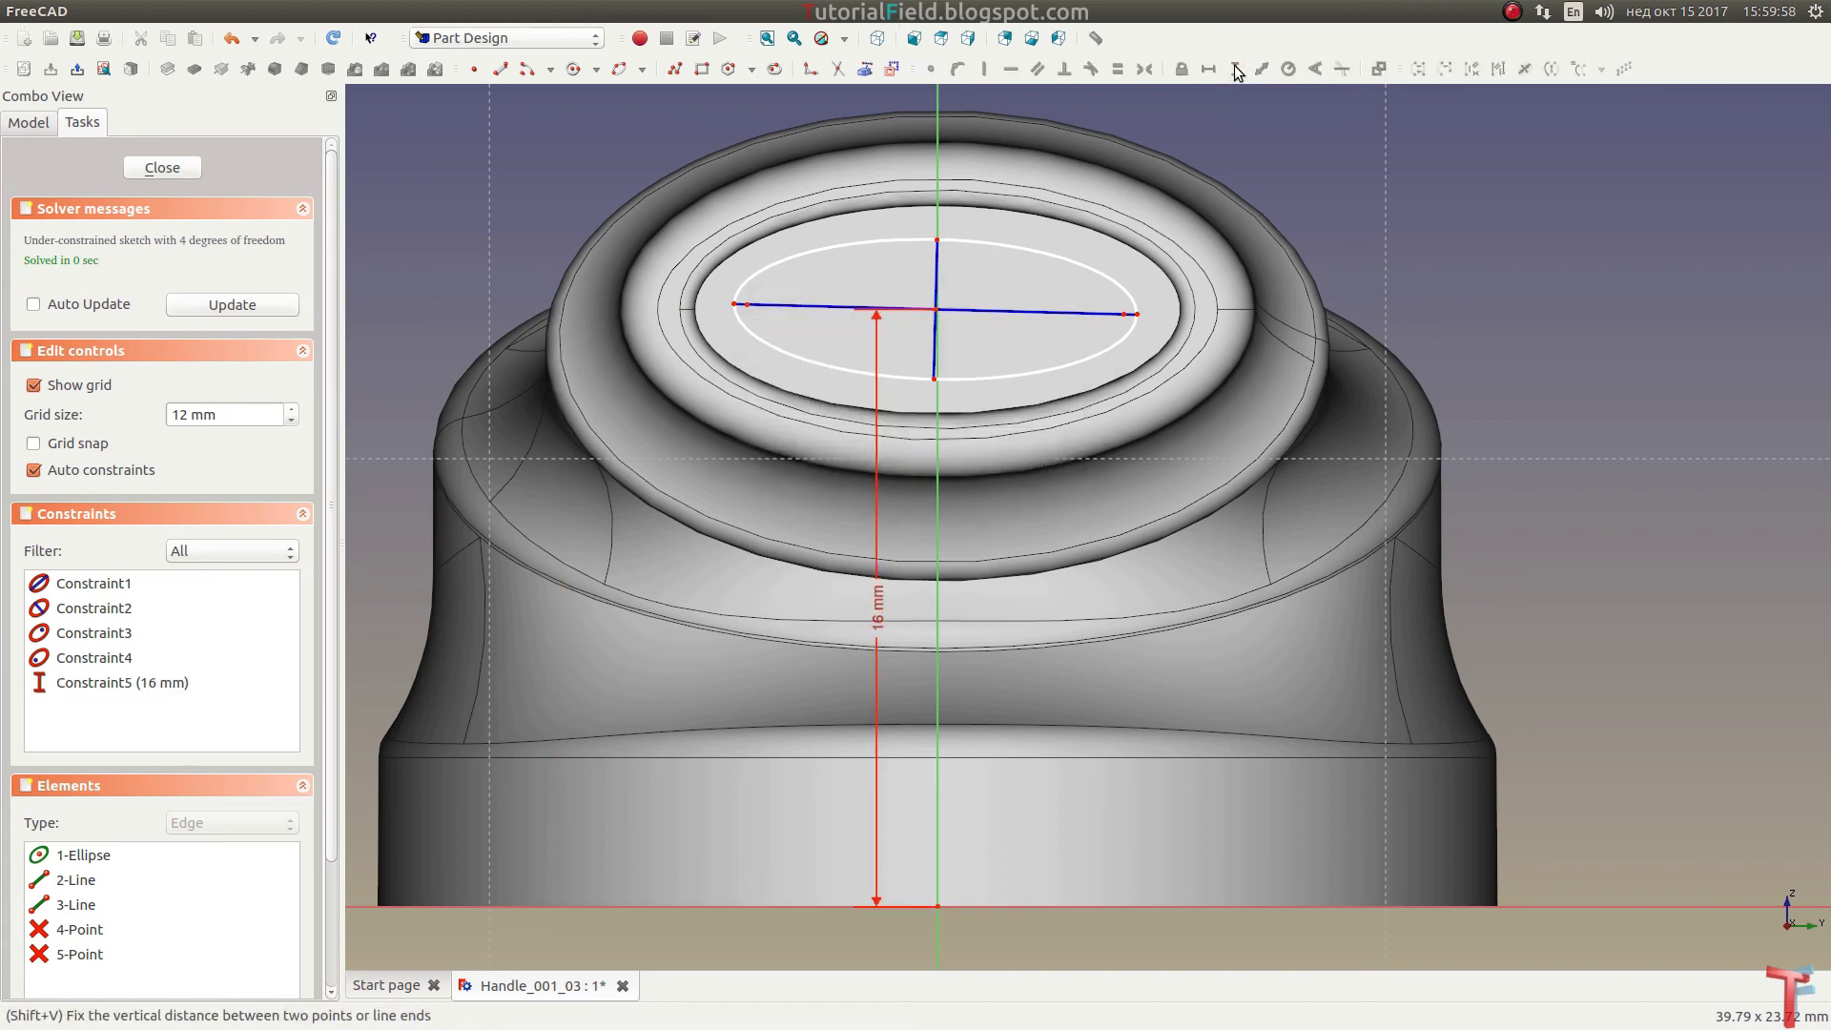
click(937, 277)
click(983, 68)
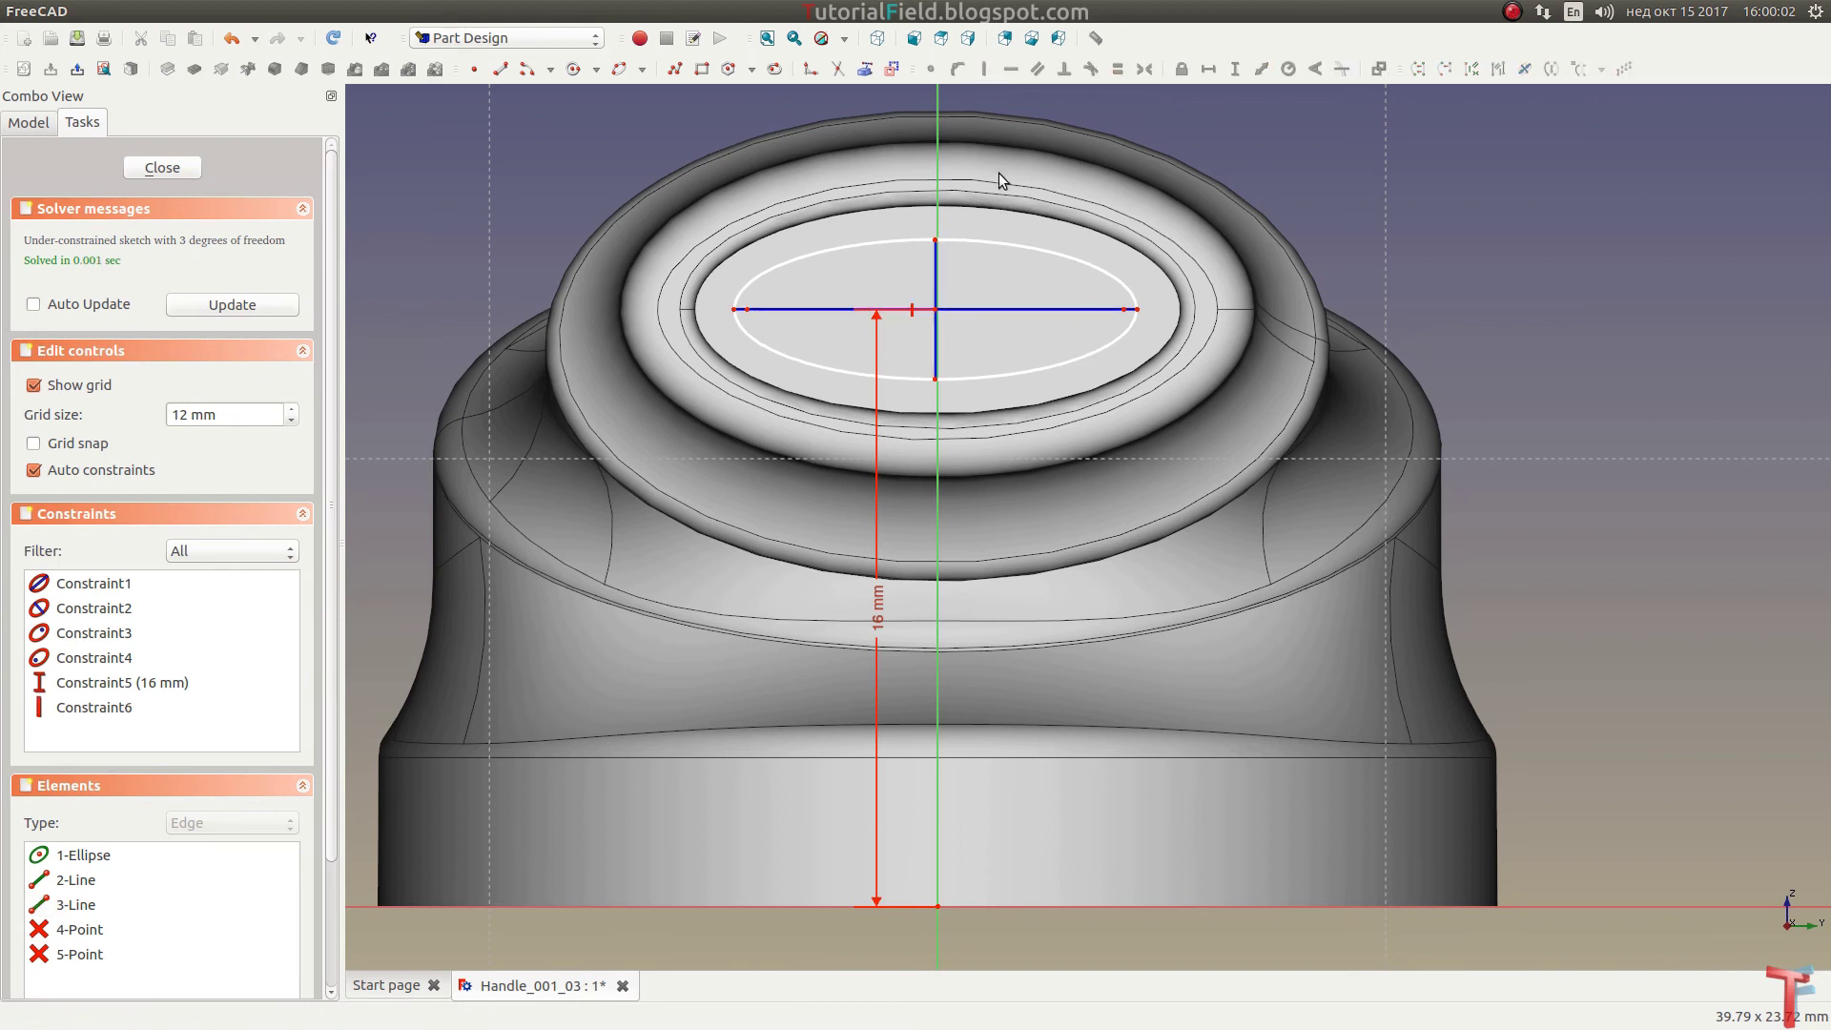
click(933, 265)
click(1235, 68)
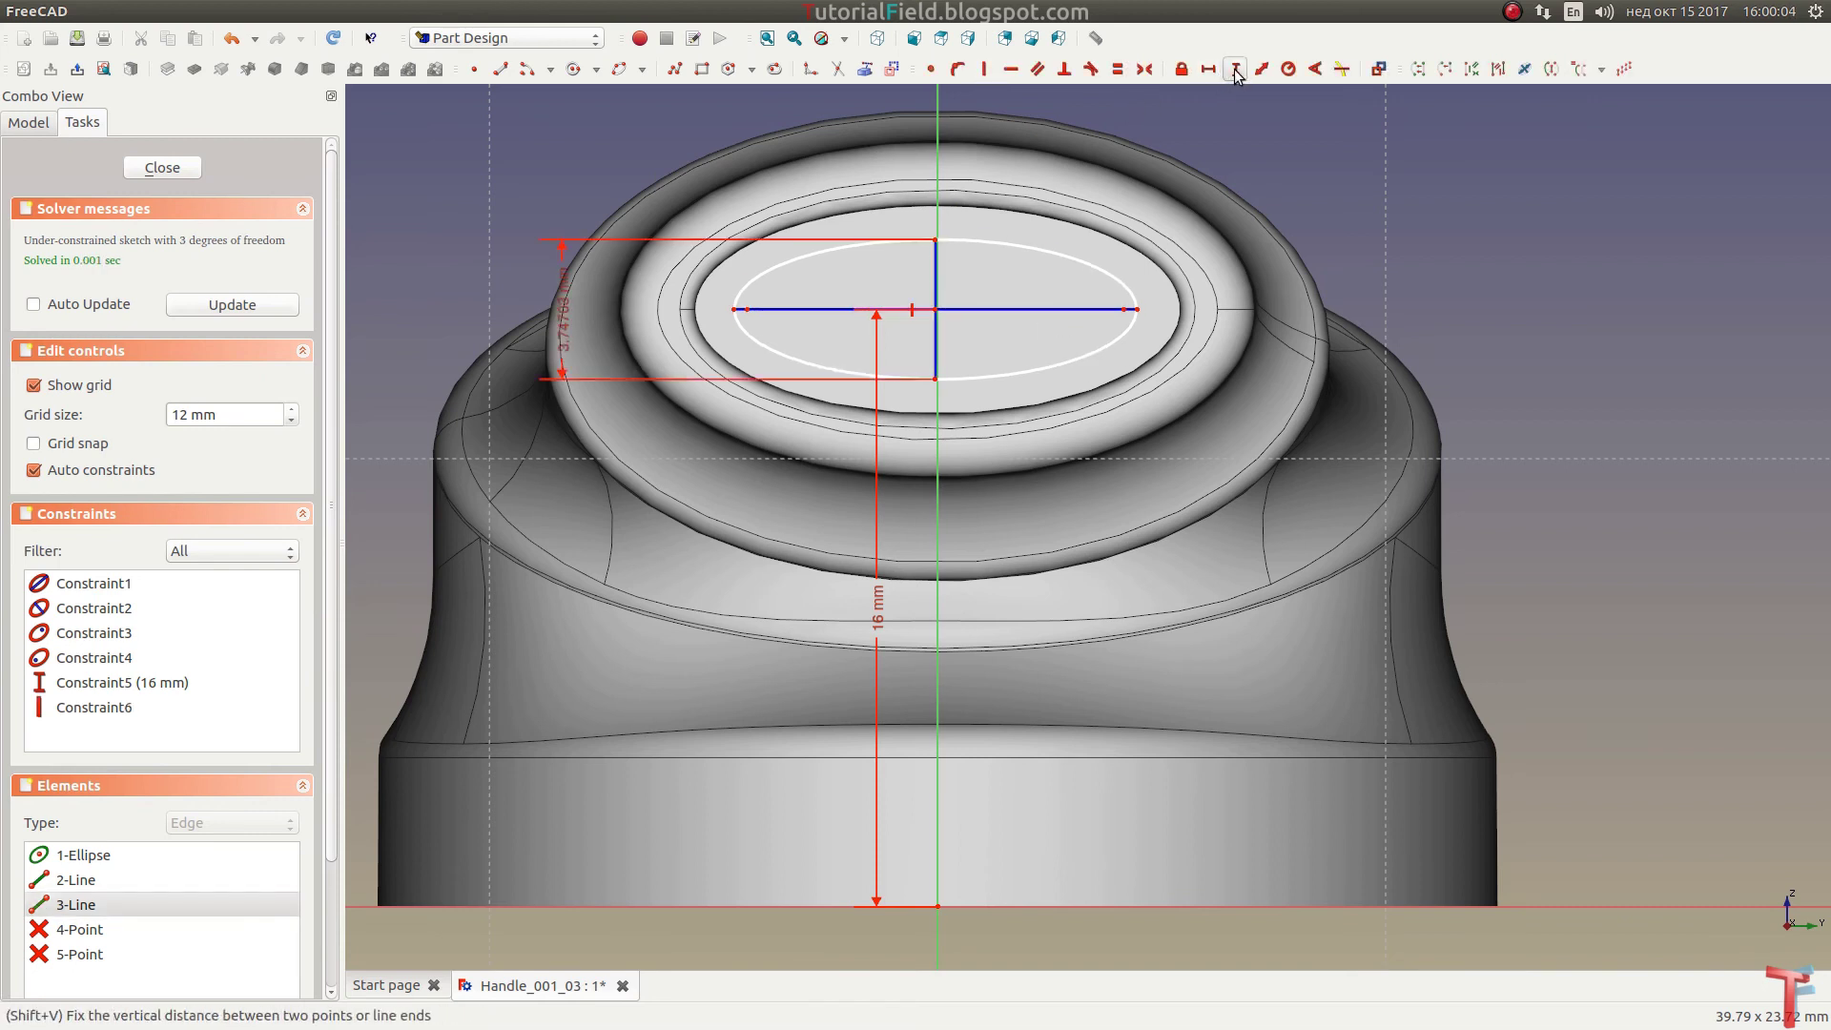
text(5.6)
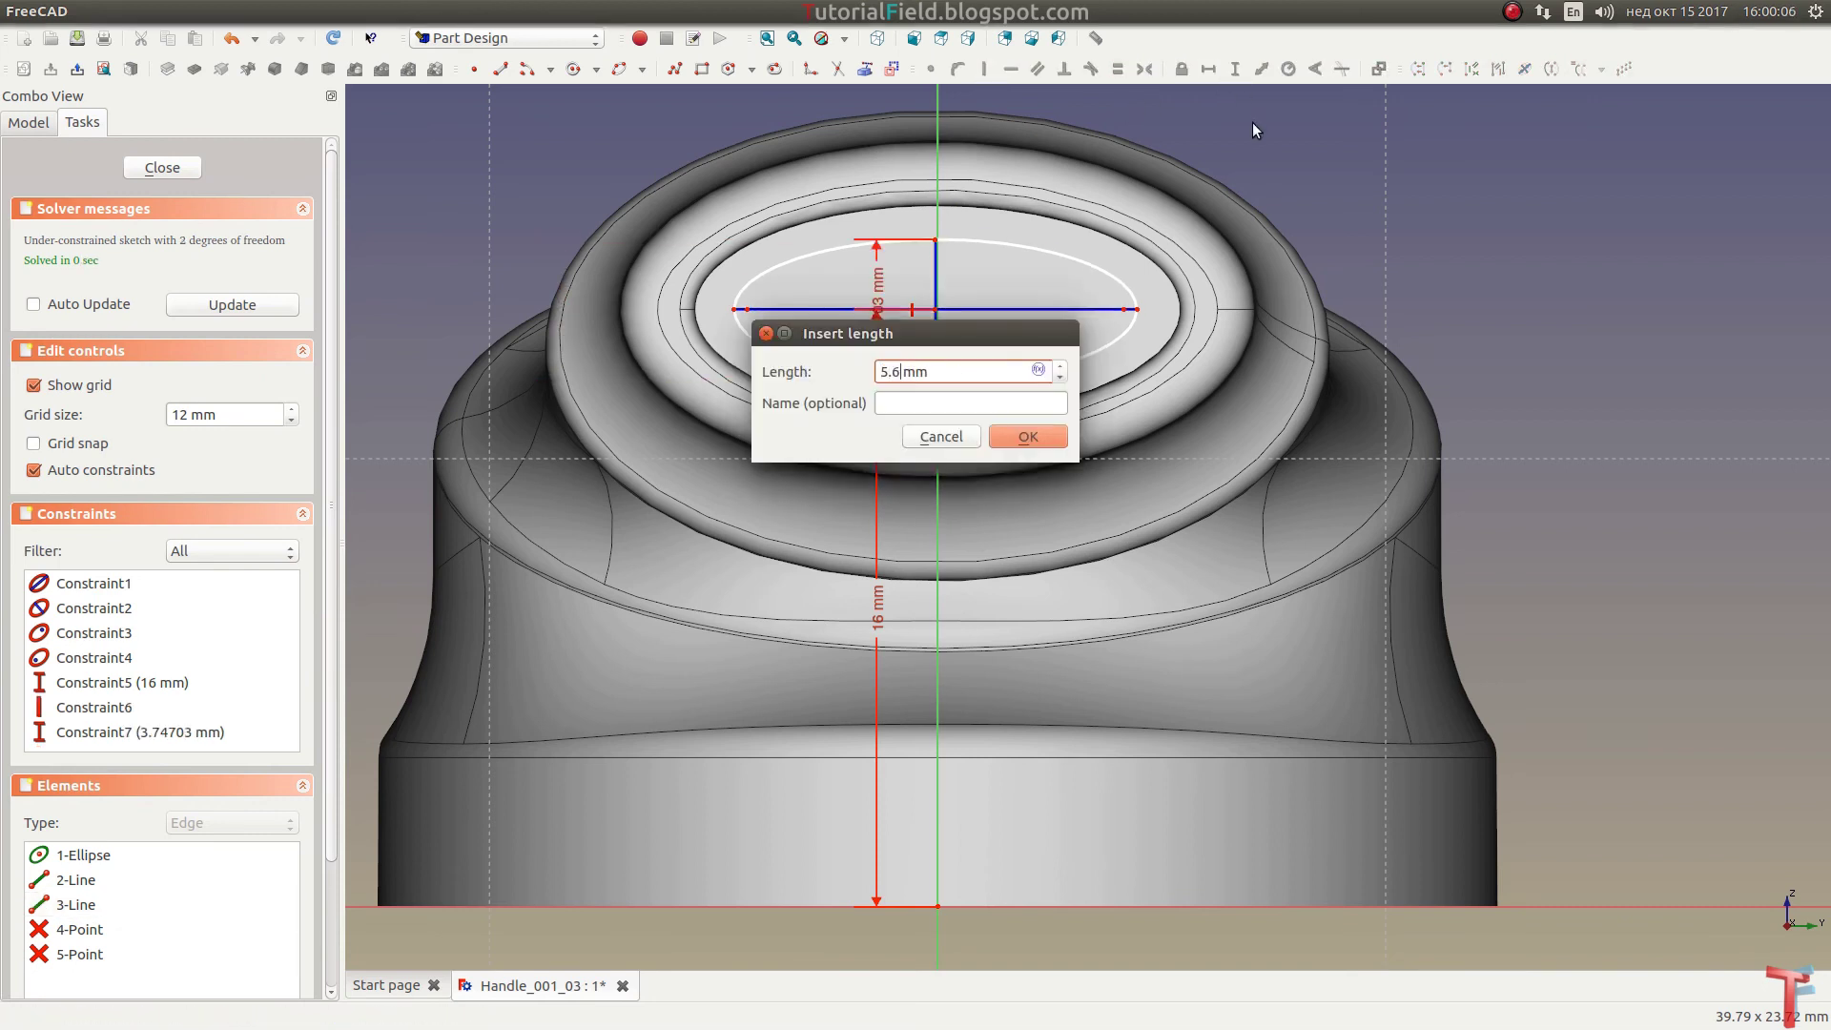
key(Return)
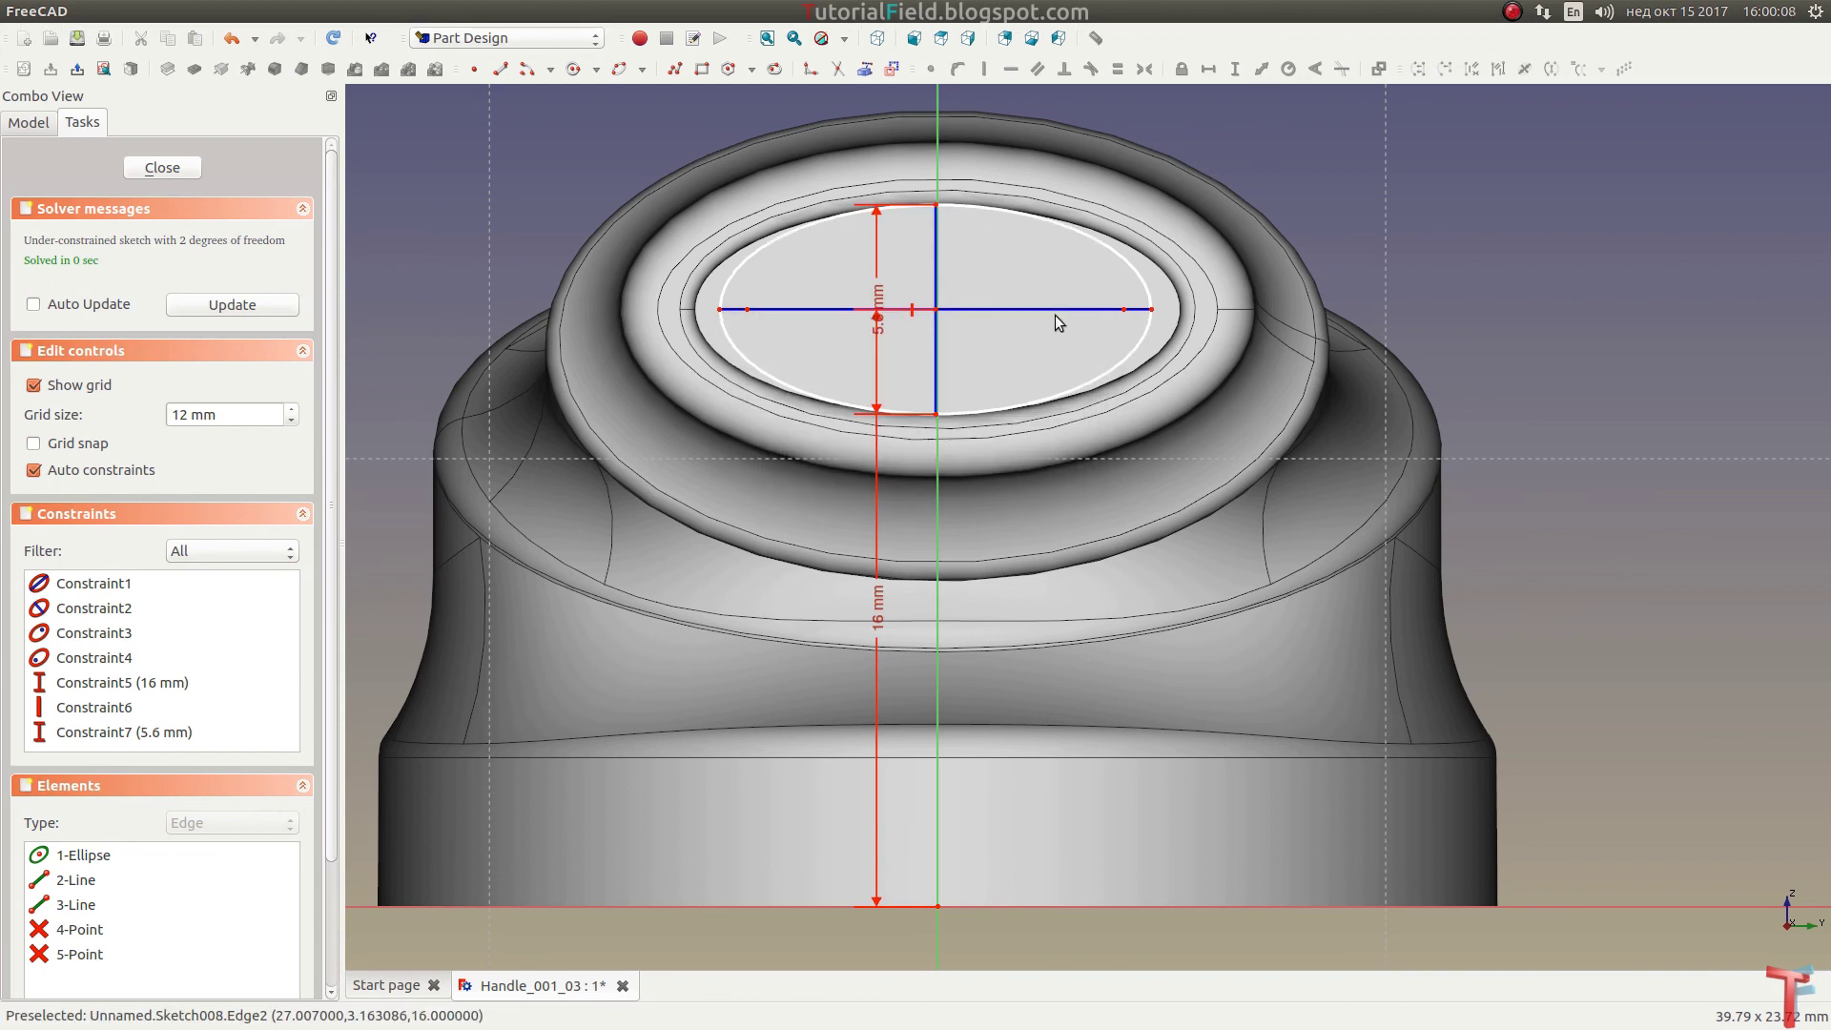
Step: Give the ellipse a 13 mm width, fix its centre on the vertical axis, and close the sketch
click(1055, 315)
click(1208, 69)
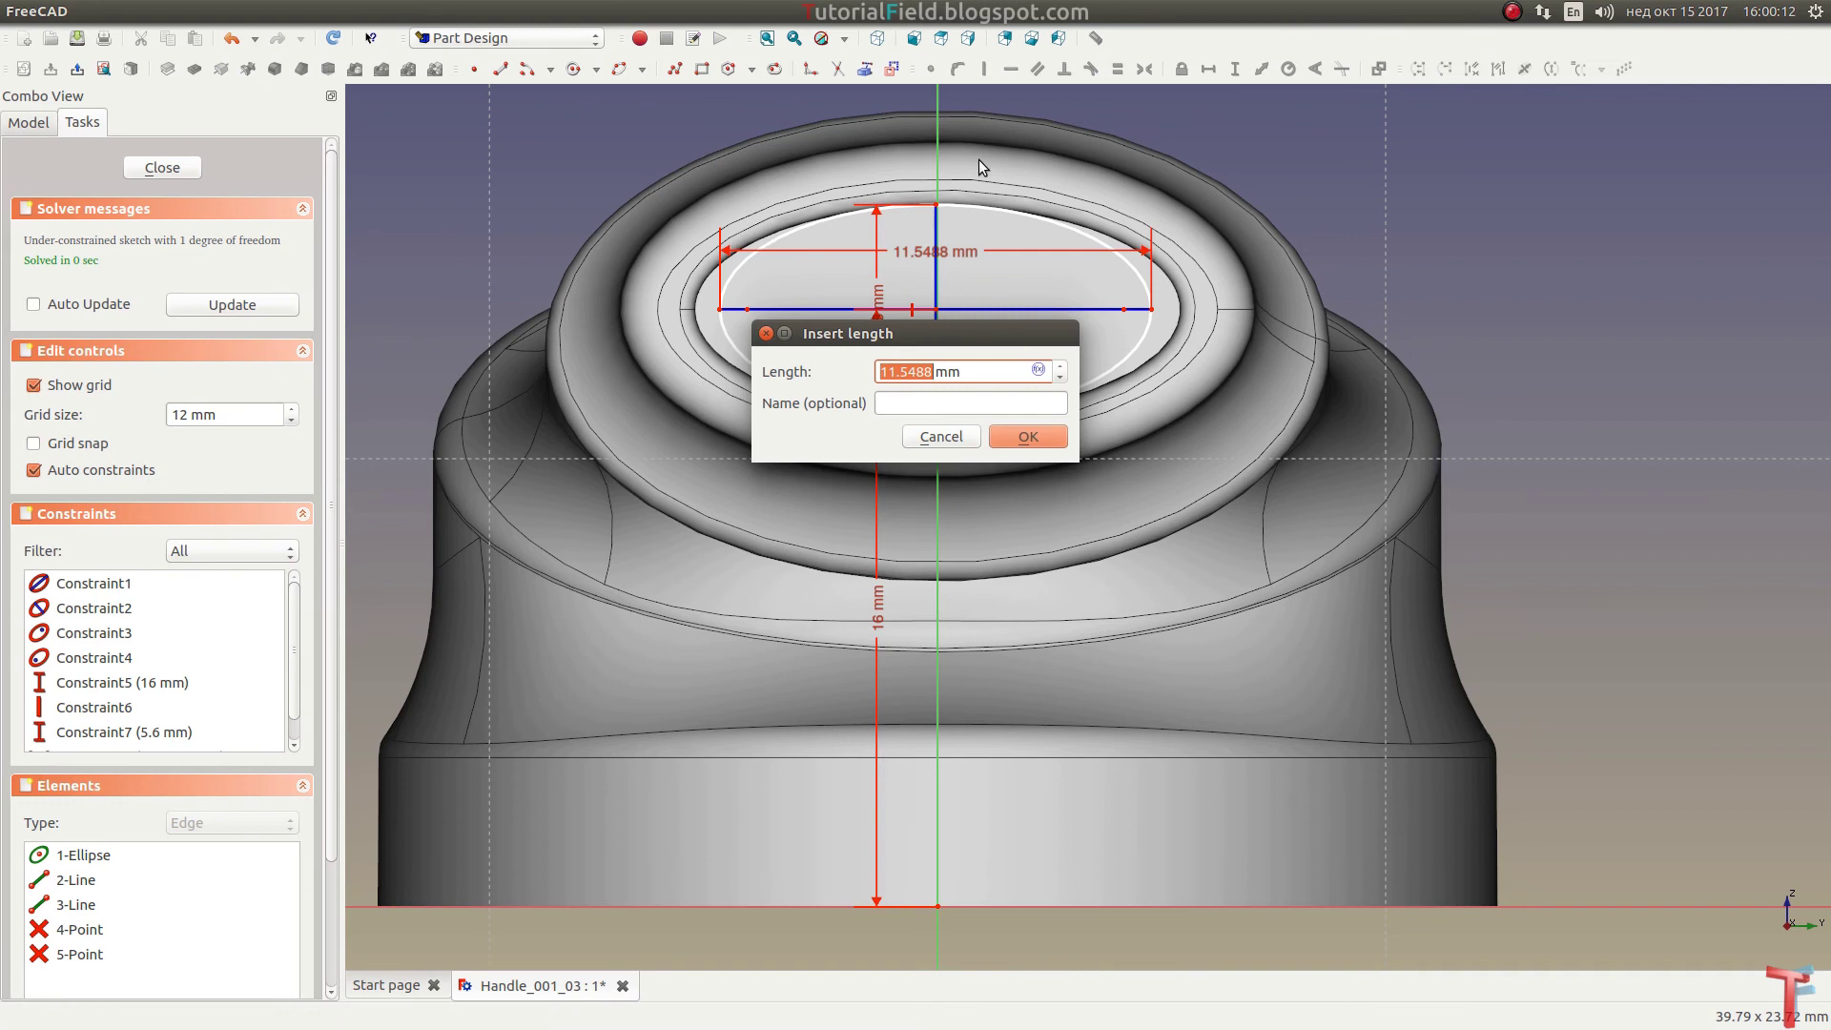
text(13)
key(Return)
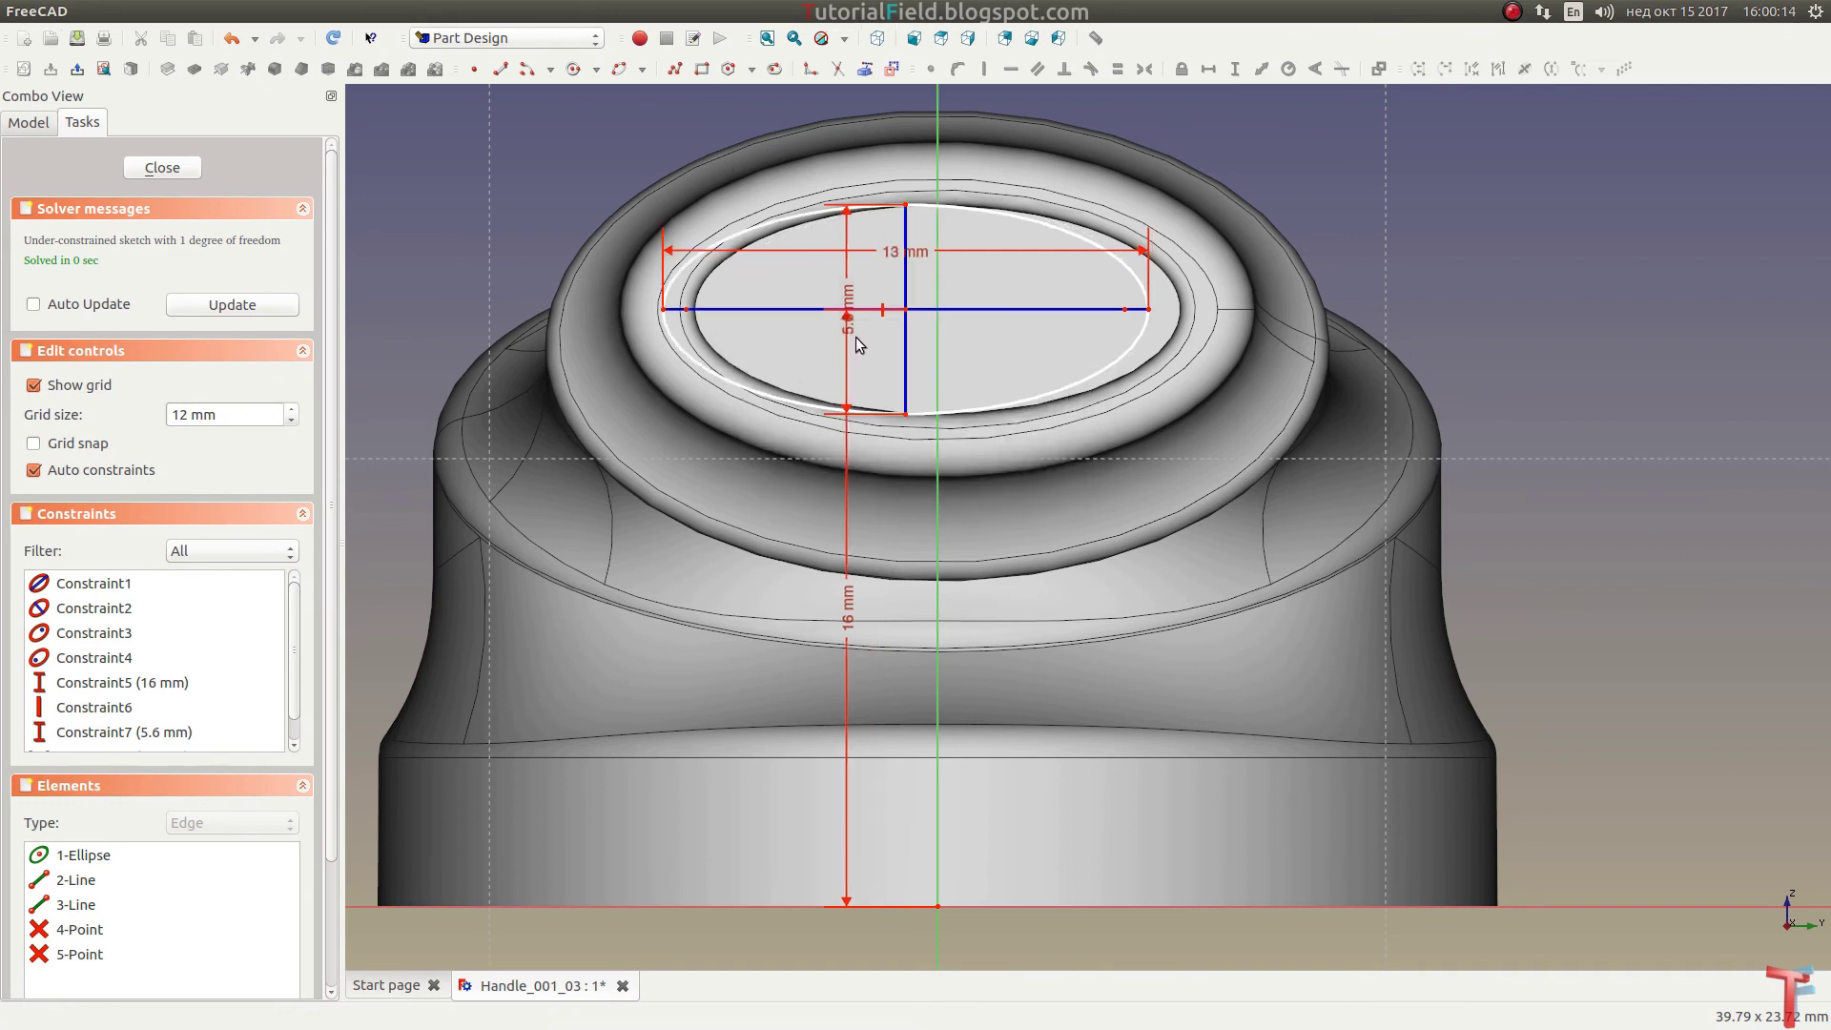
click(941, 296)
click(958, 68)
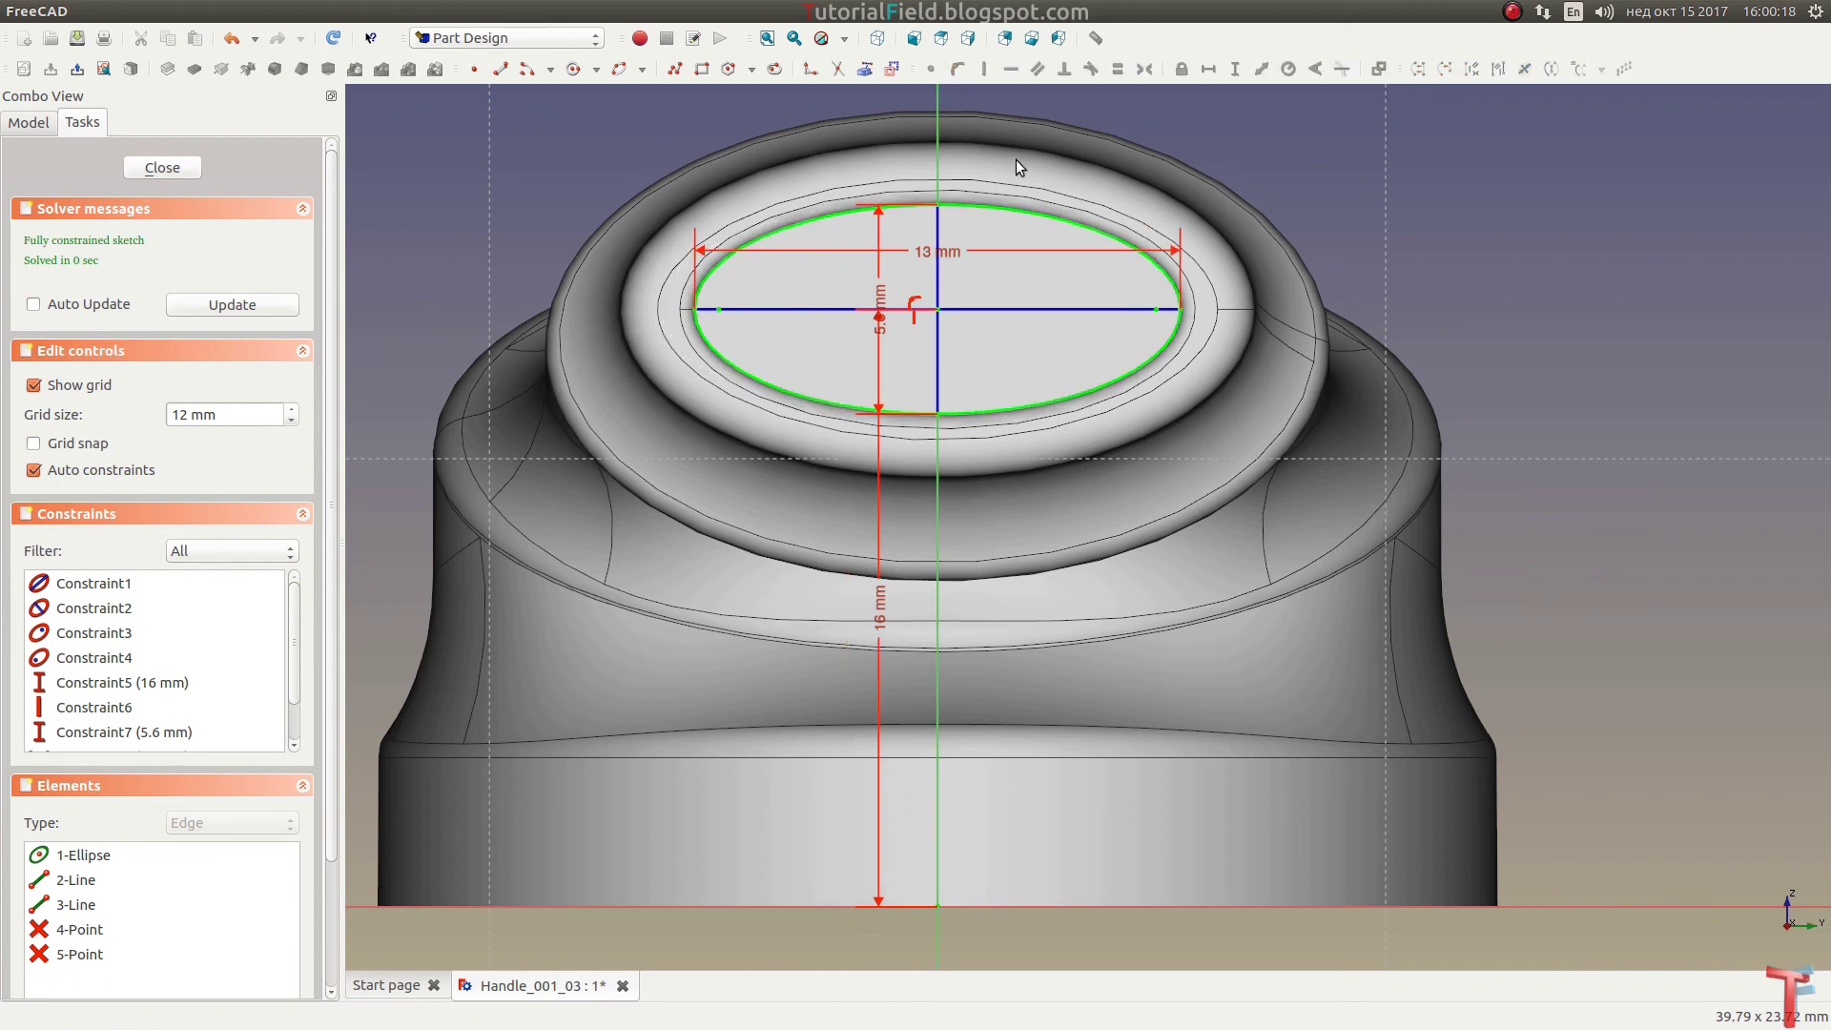
click(190, 167)
Step: Pad the elliptical Sketch008 by 100 mm to create the rod Pad007
click(876, 38)
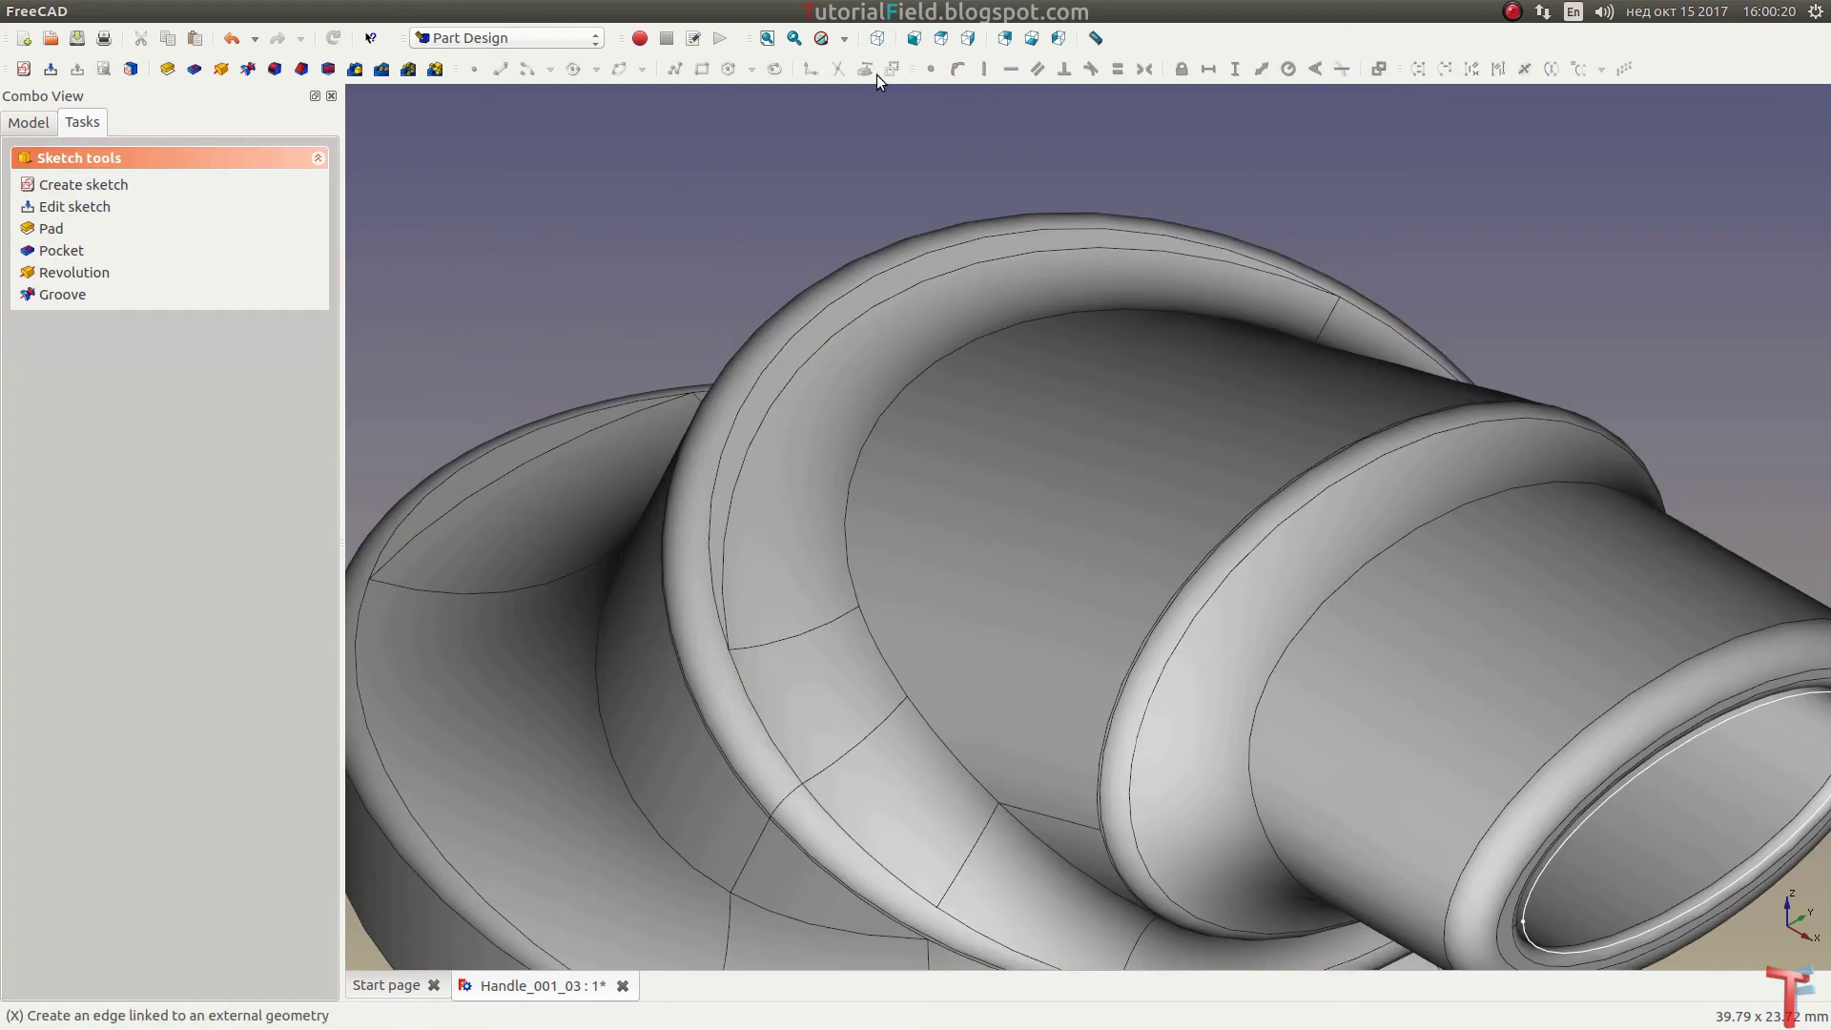
scroll(814, 335, down, 5)
scroll(731, 474, down, 3)
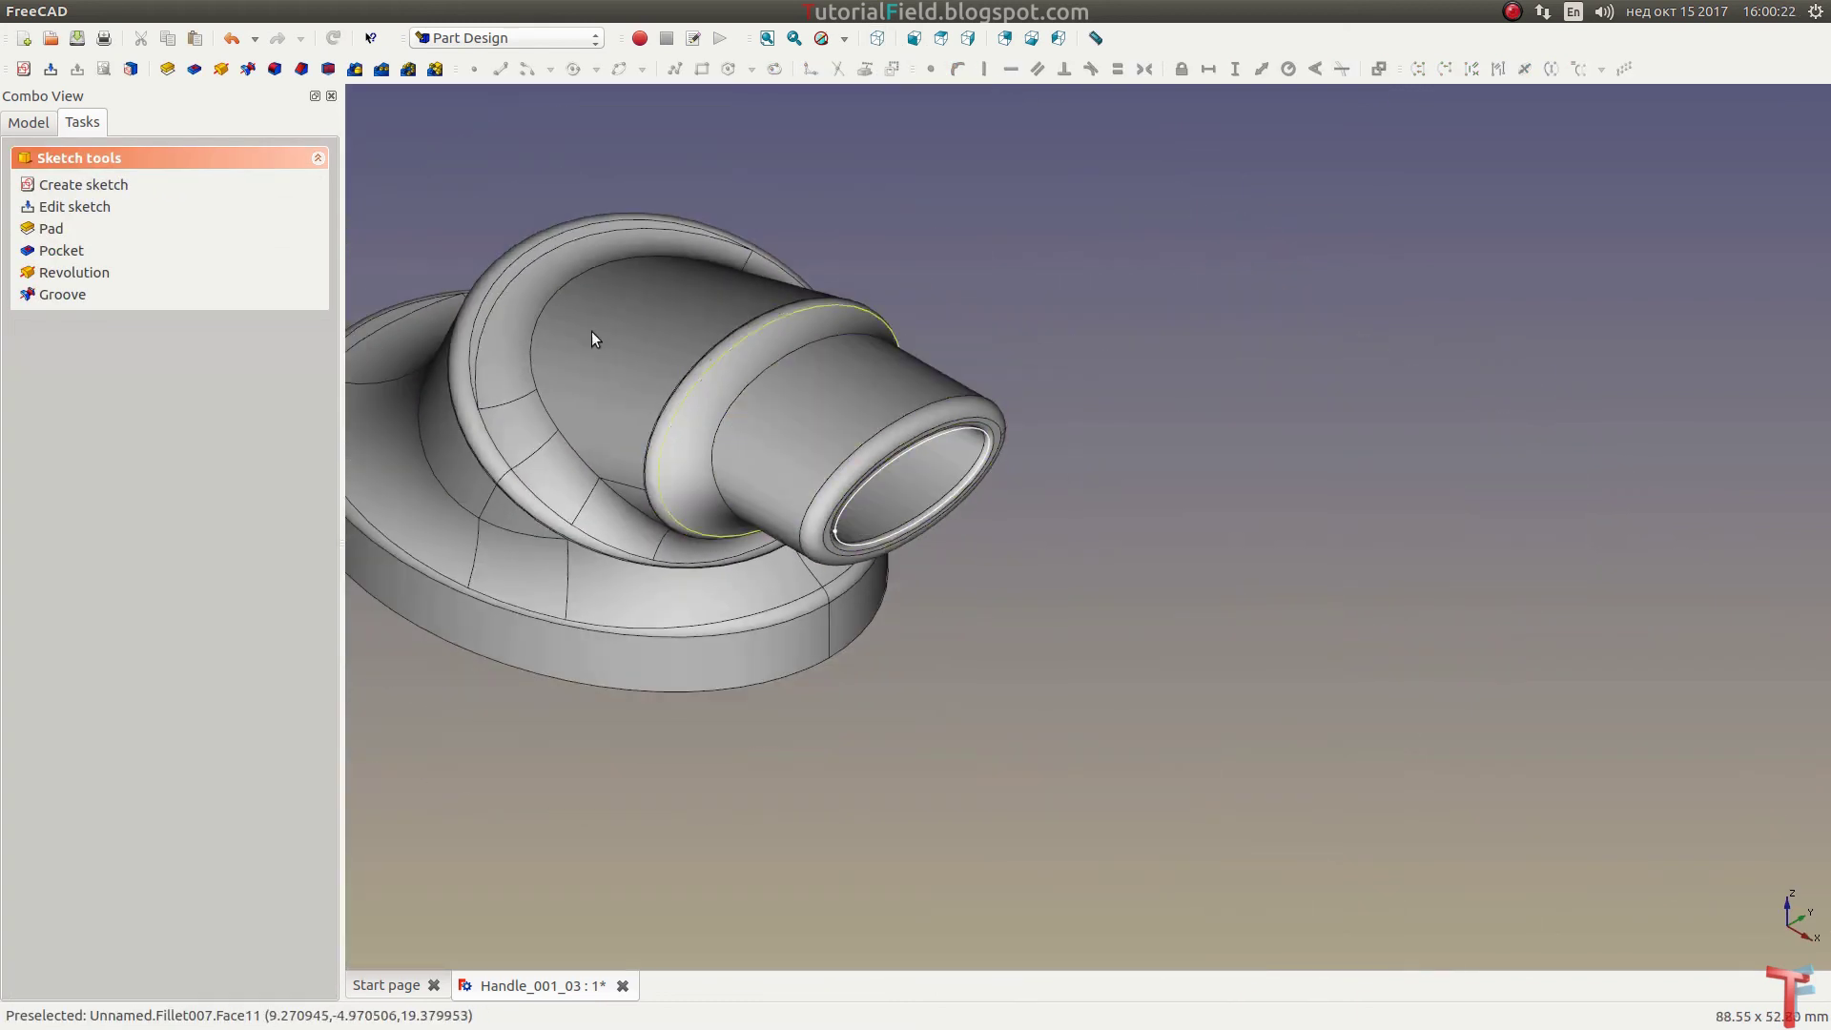
click(43, 228)
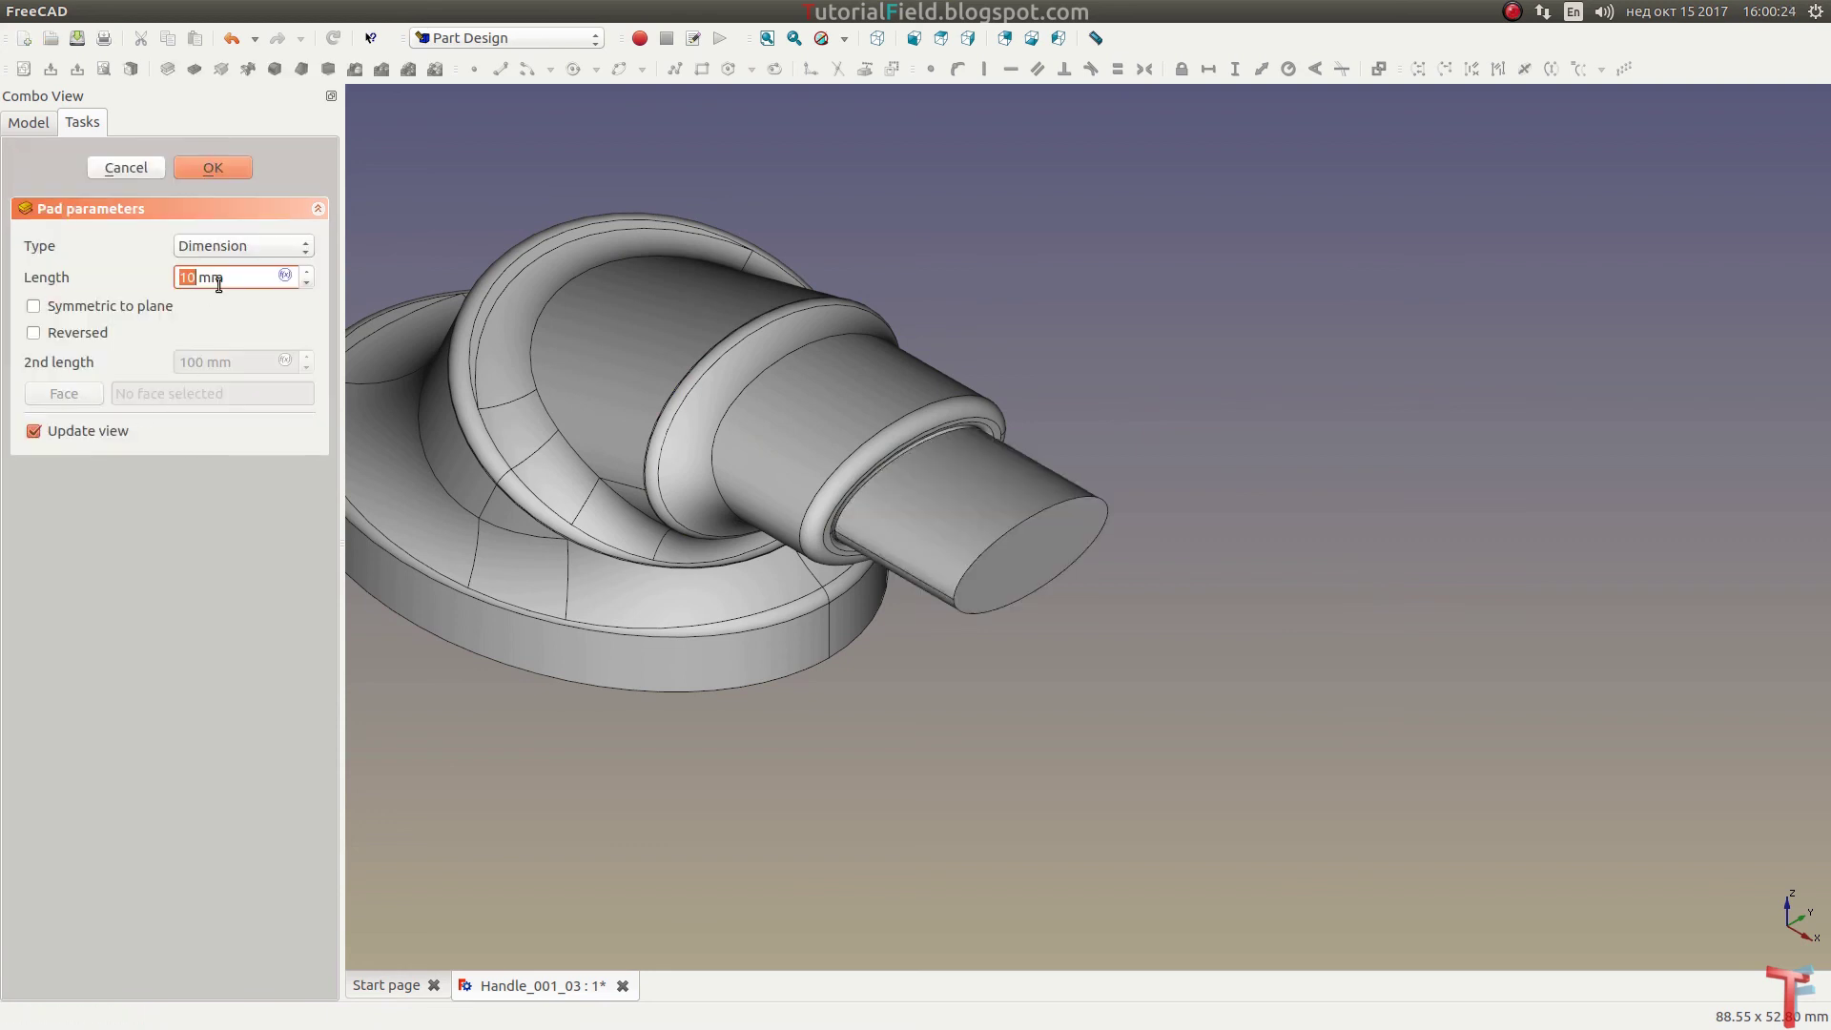
text(100)
key(Return)
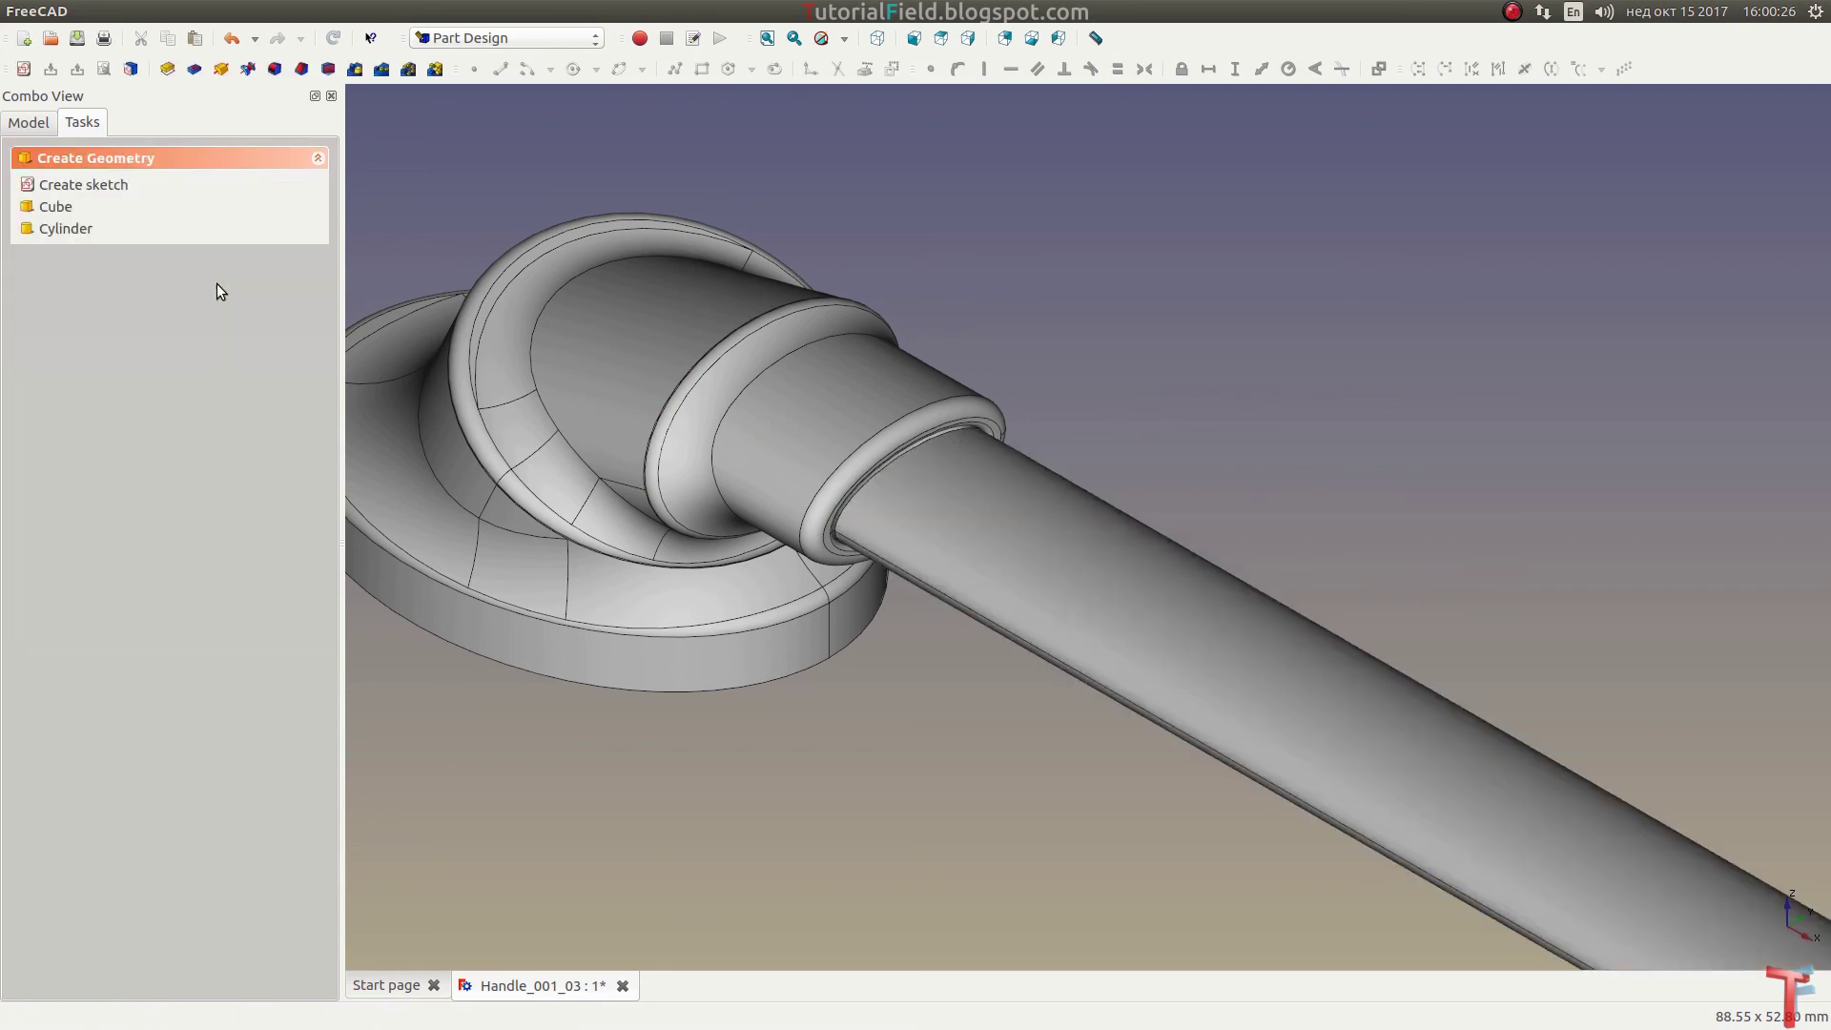
scroll(806, 410, down, 5)
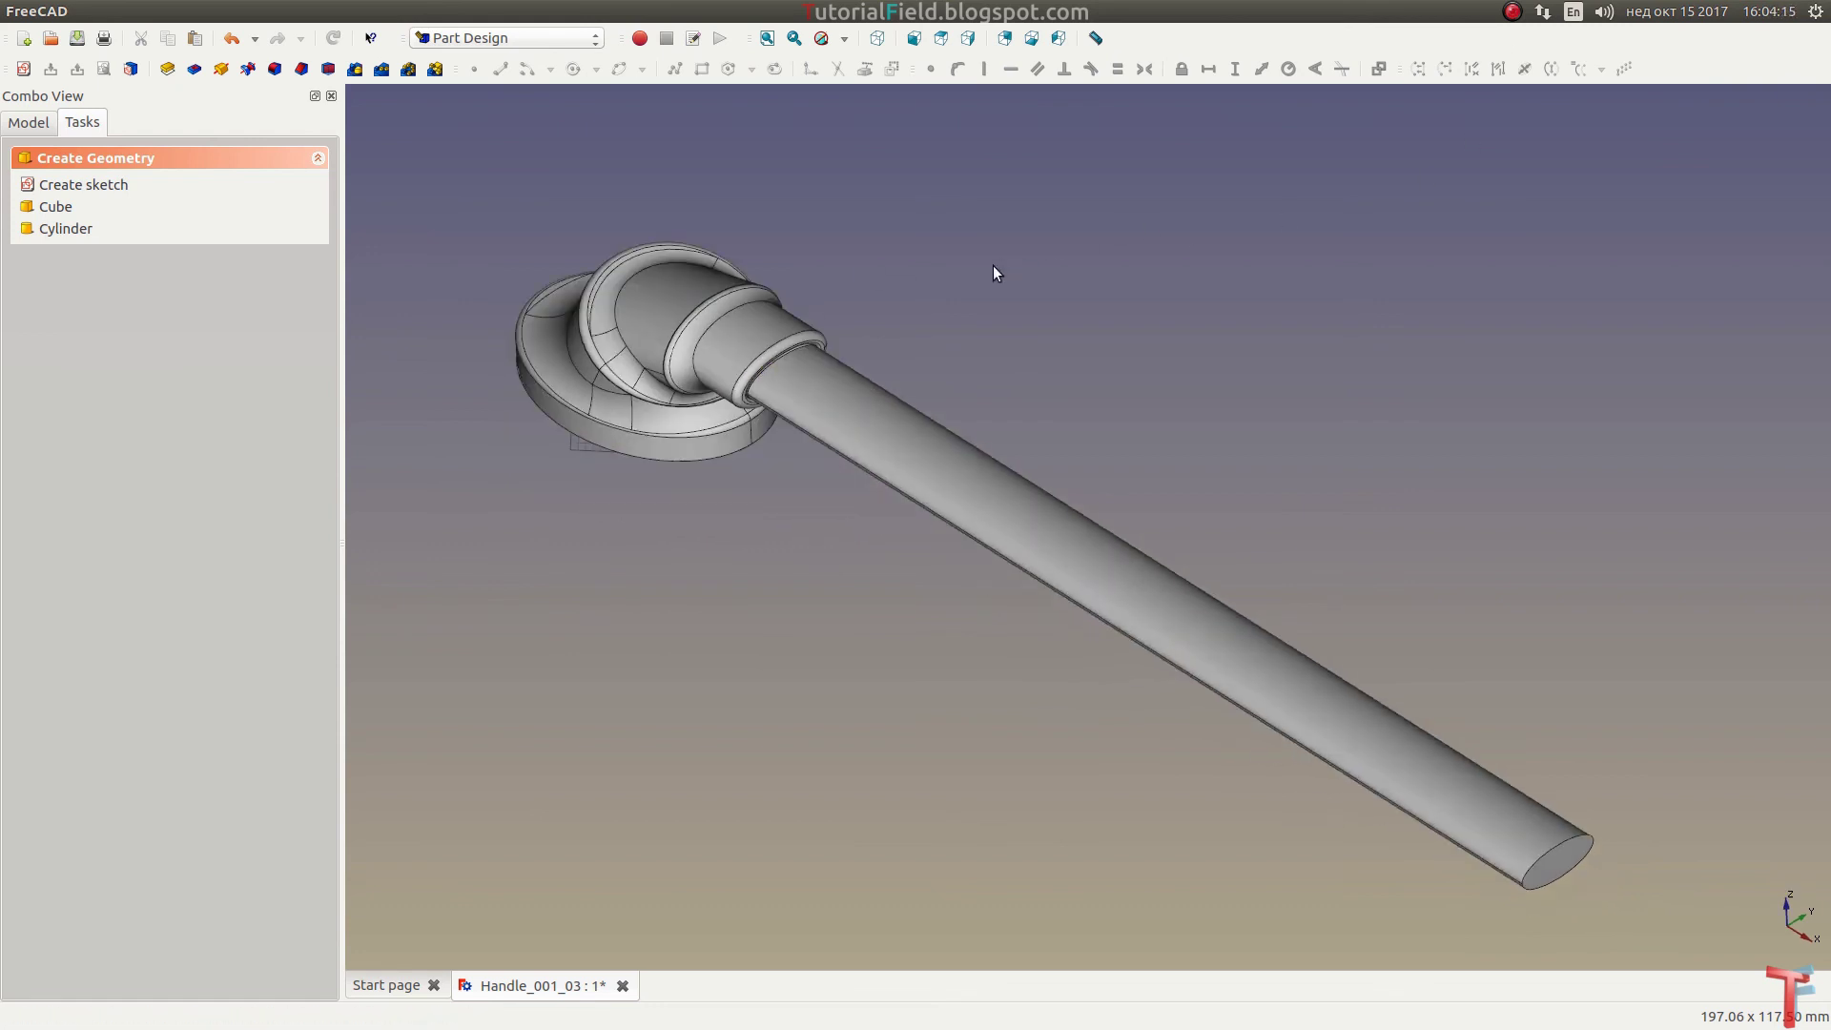
Step: Select the rod Pad007 in the model tree and switch to the Part workbench
scroll(958, 466, up, 2)
scroll(1015, 359, up, 3)
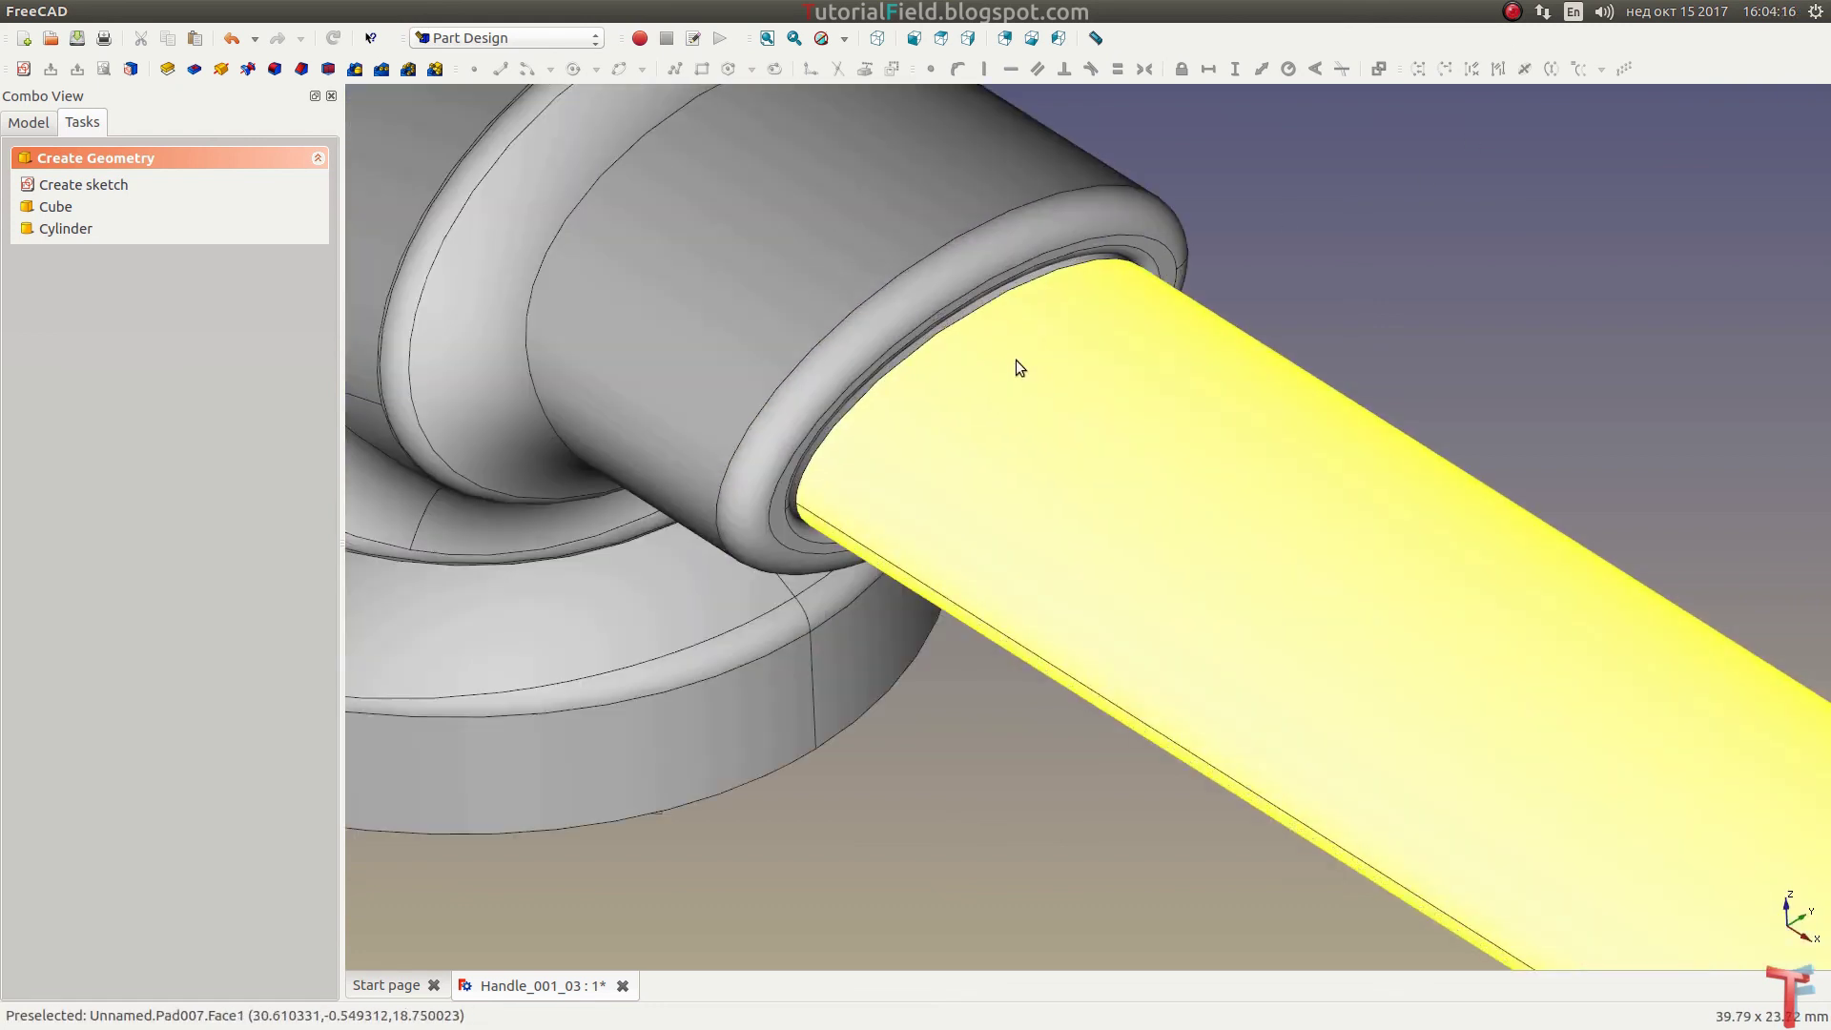
scroll(970, 282, up, 2)
scroll(963, 351, up, 2)
scroll(963, 352, down, 2)
scroll(777, 683, down, 1)
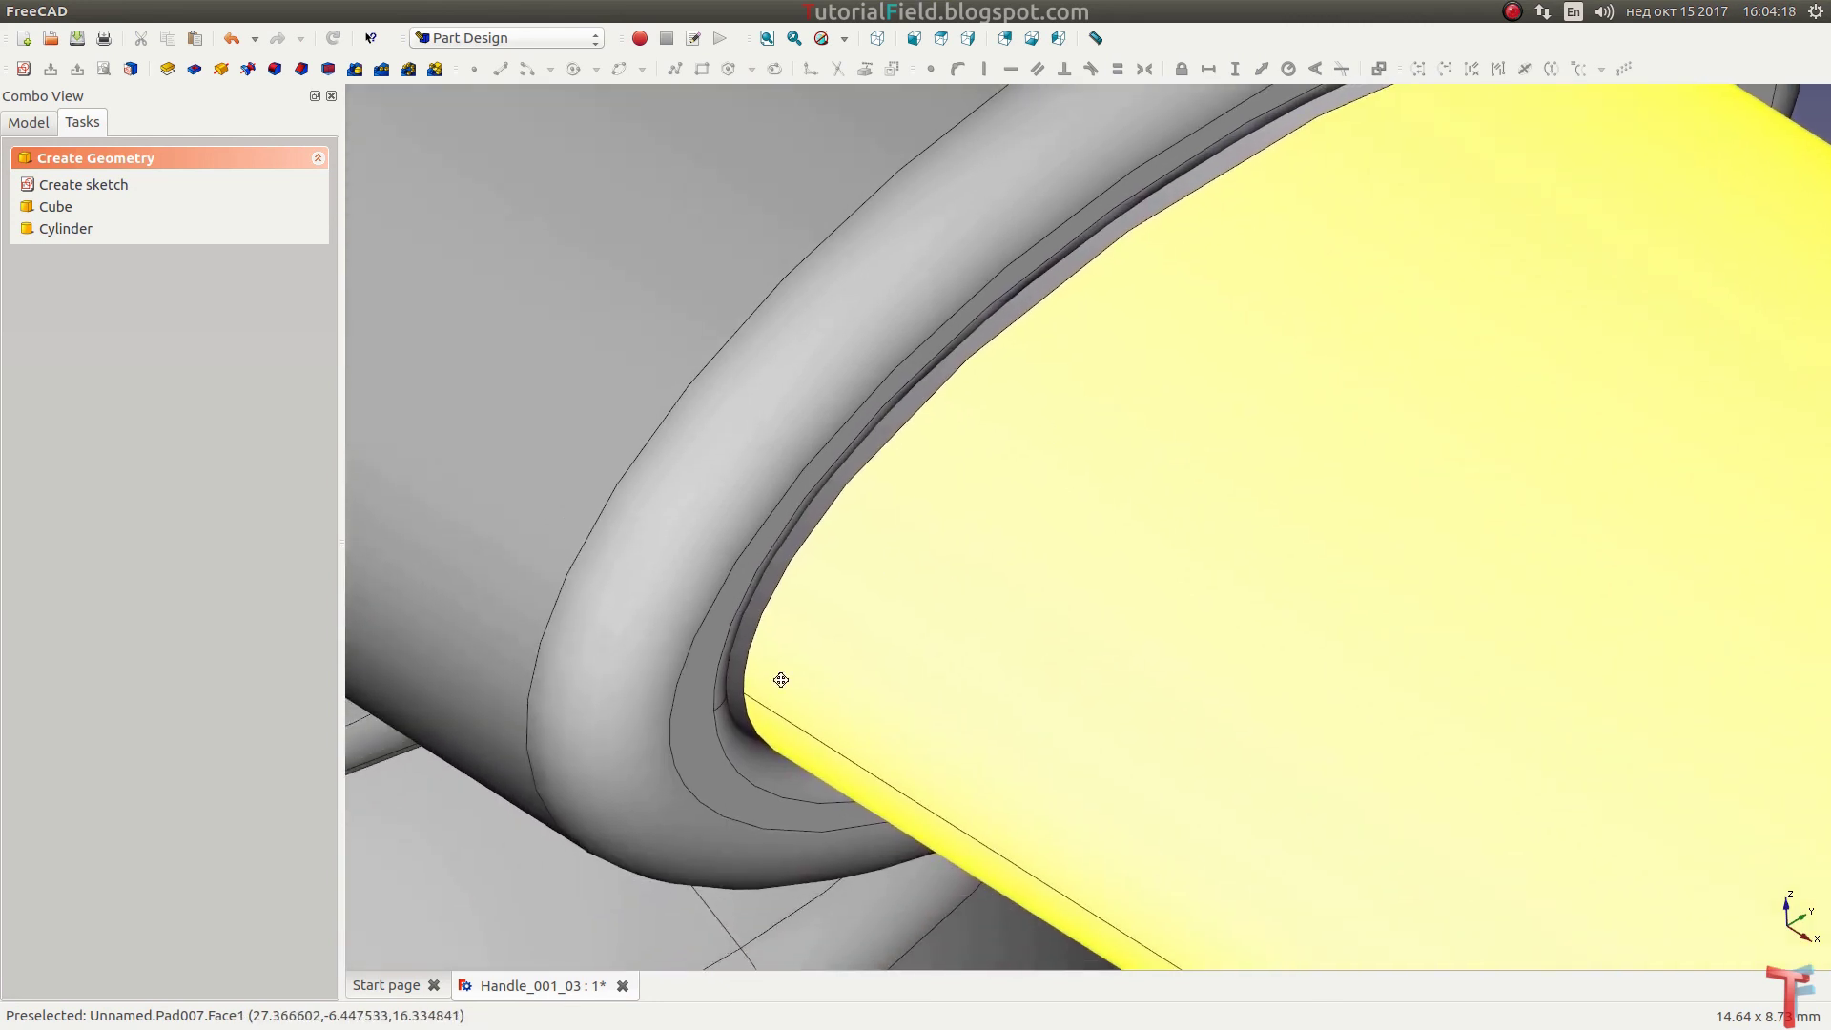
scroll(885, 666, down, 1)
scroll(850, 671, down, 1)
scroll(851, 671, down, 1)
scroll(902, 631, down, 1)
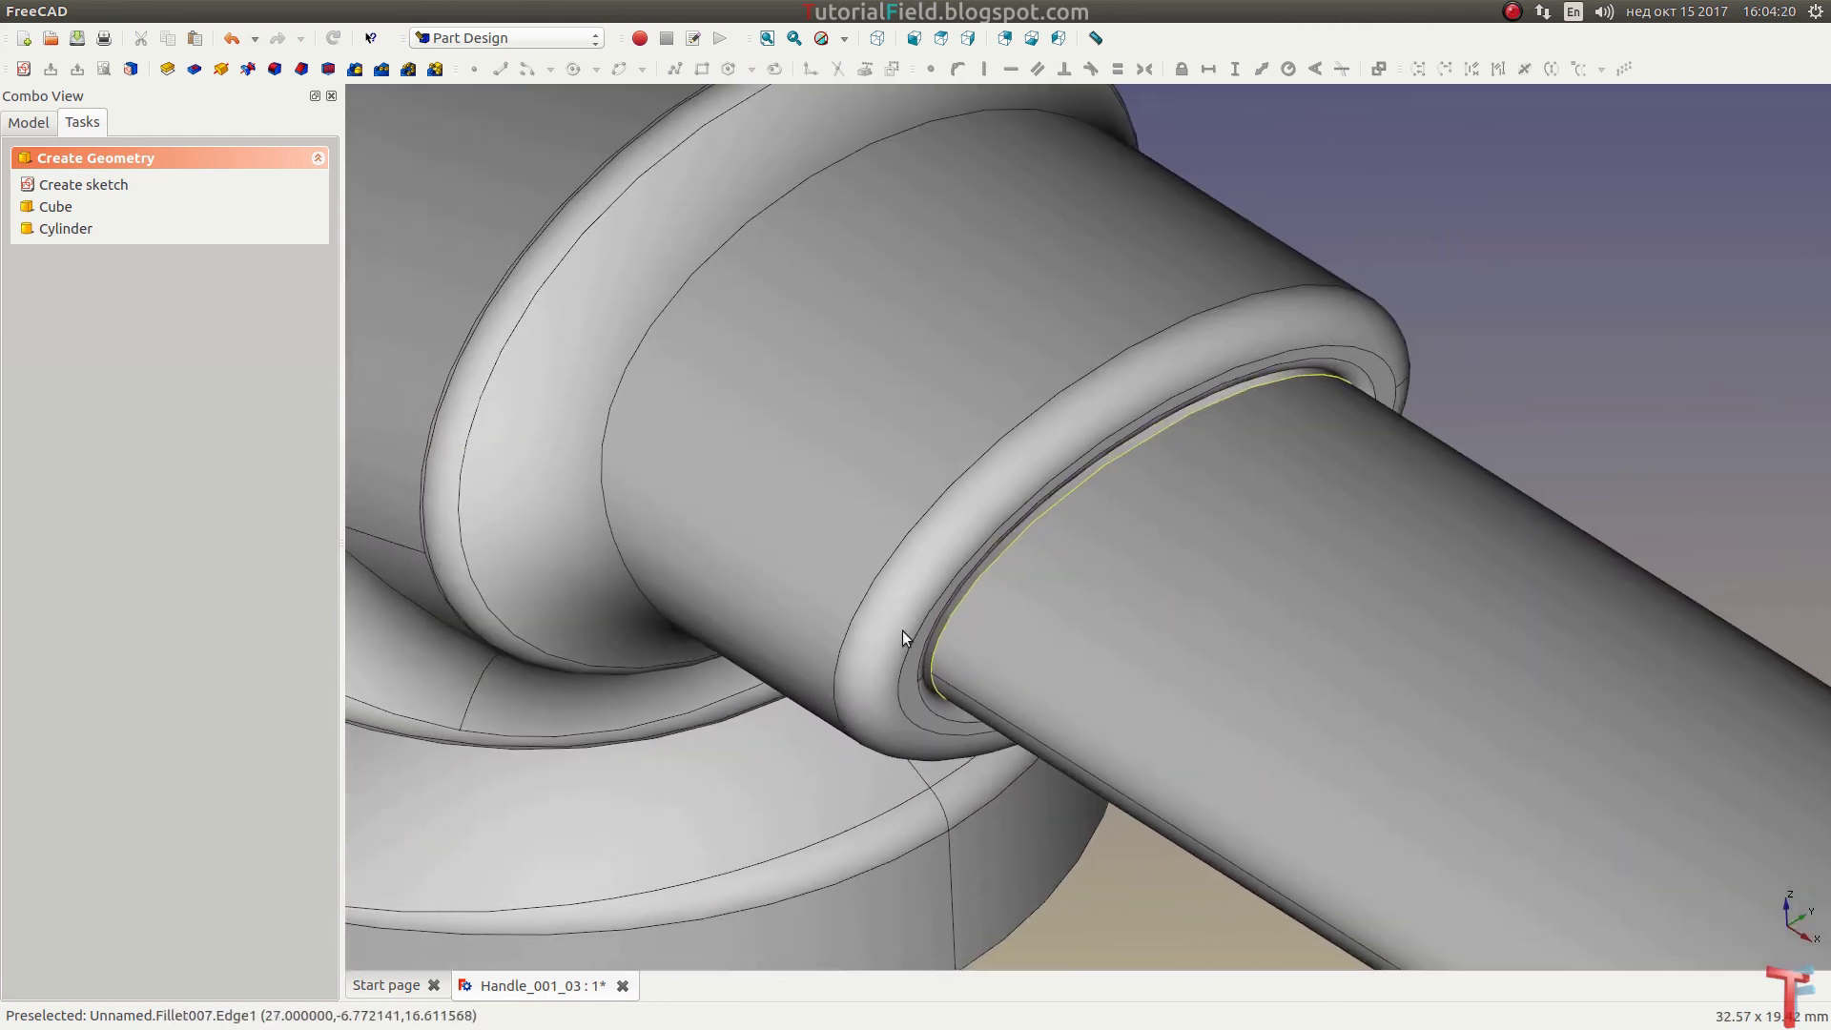
click(29, 124)
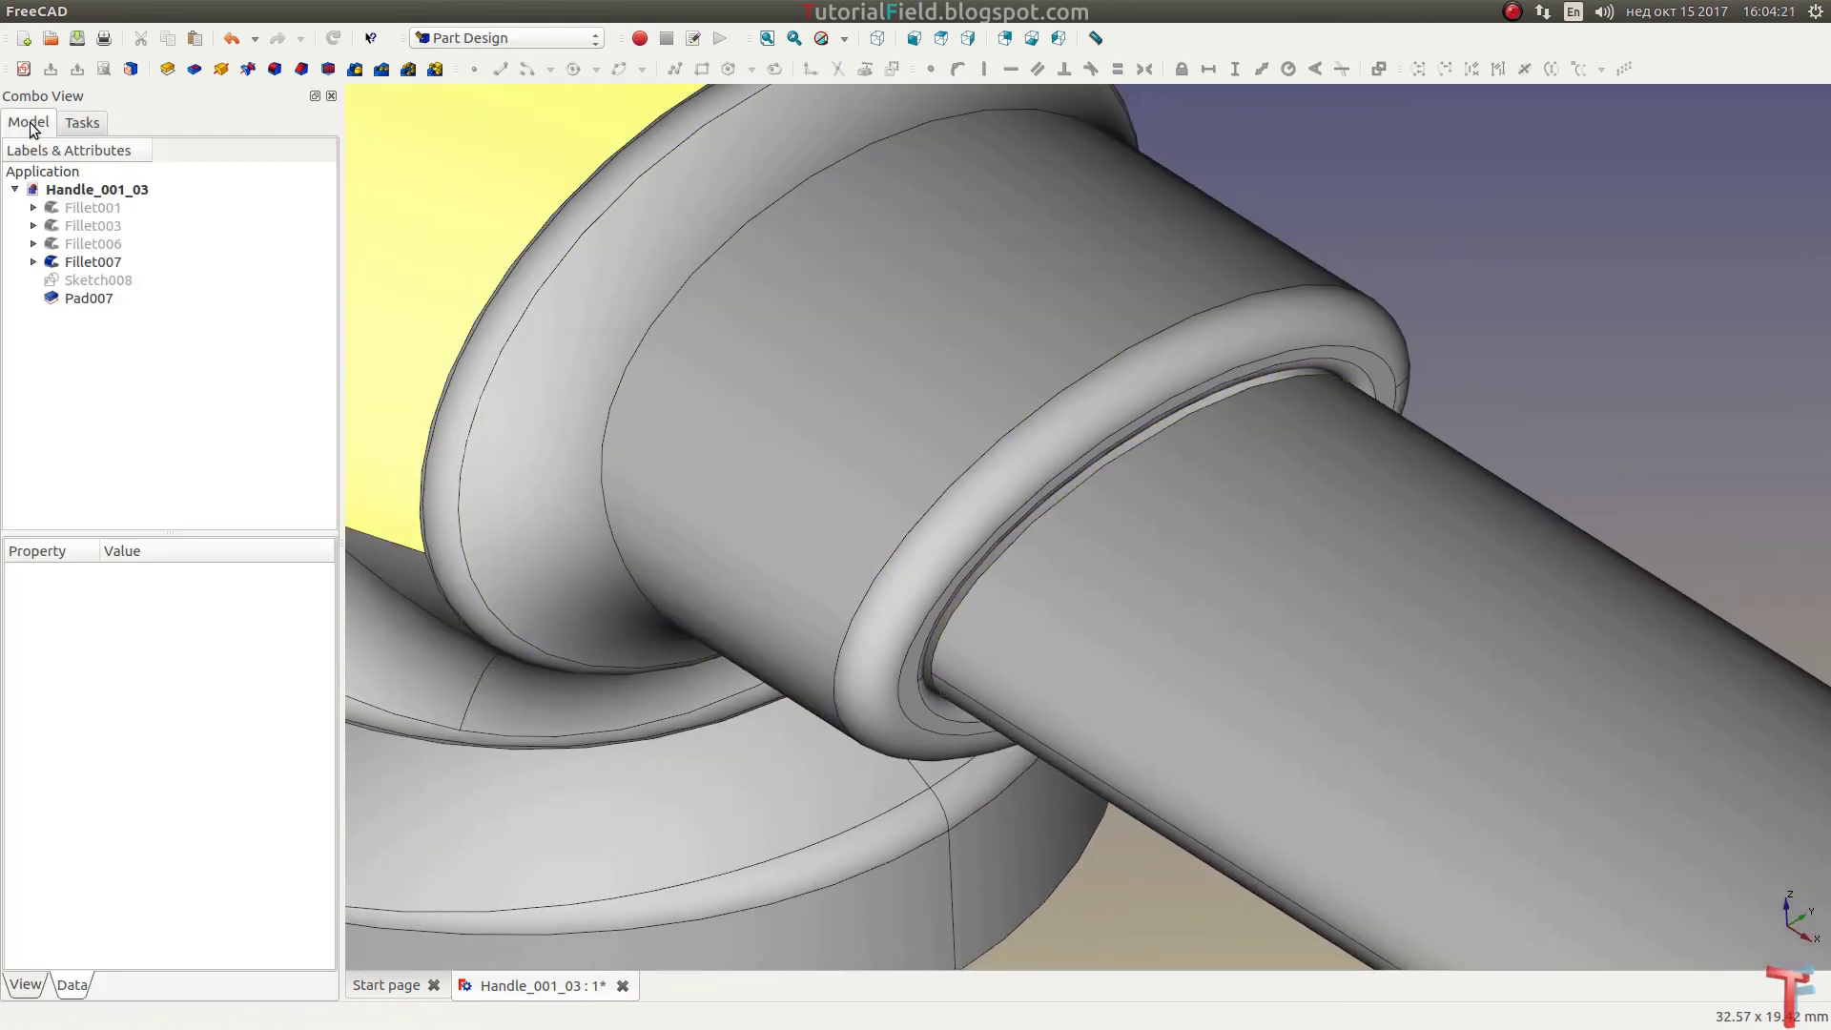
click(101, 298)
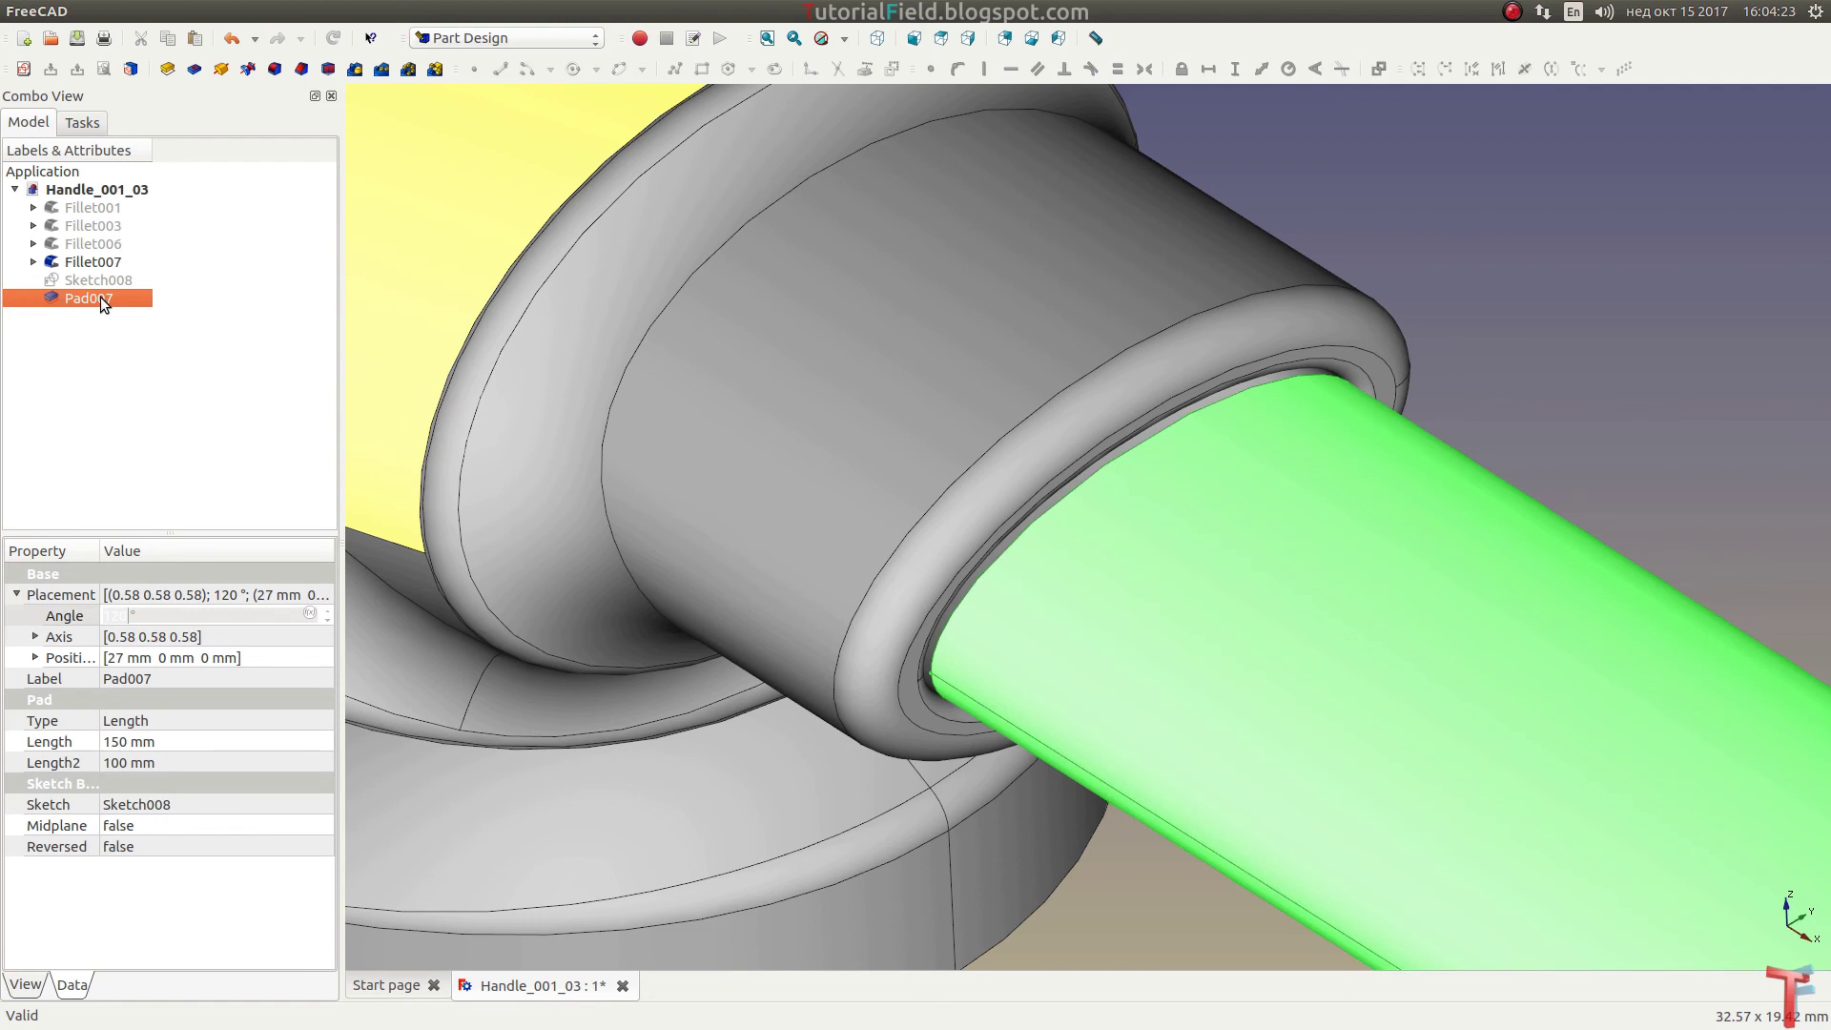
click(451, 43)
click(477, 275)
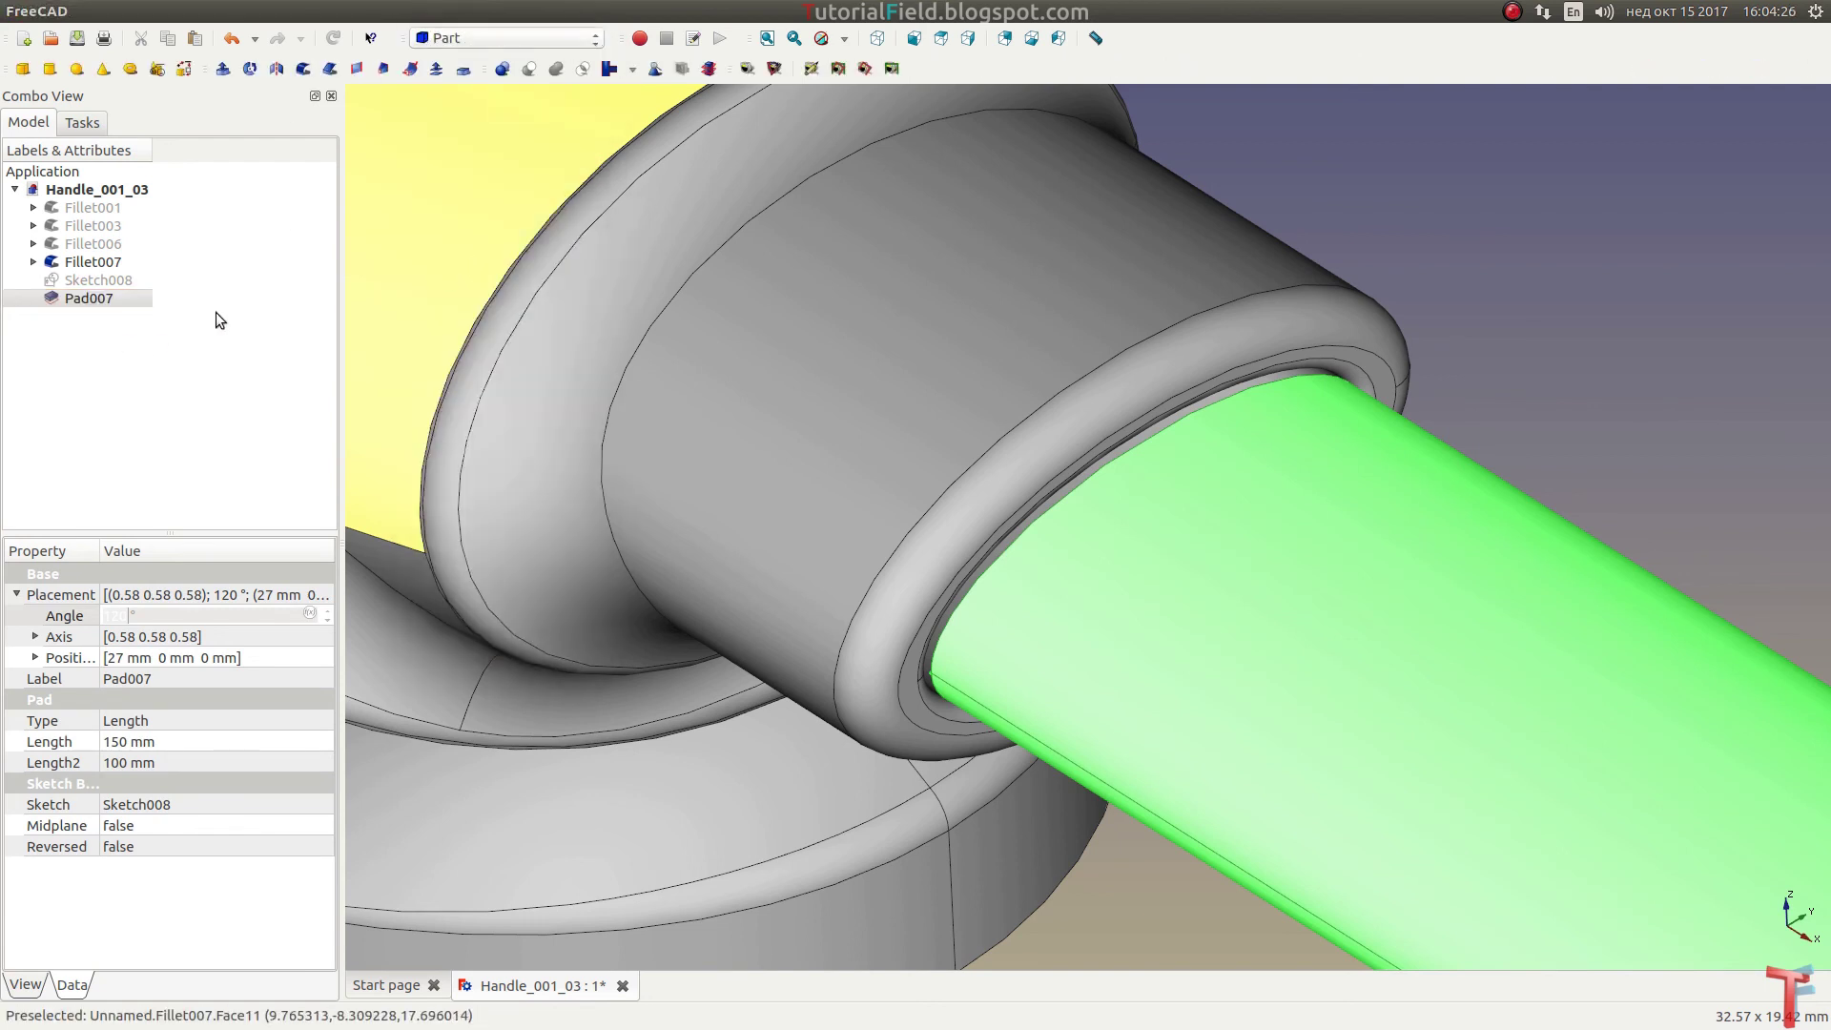
Step: Create simple copy Pad008 of the rod, hide Pad007, and switch to Draft with Pad008 selected
click(111, 296)
click(296, 11)
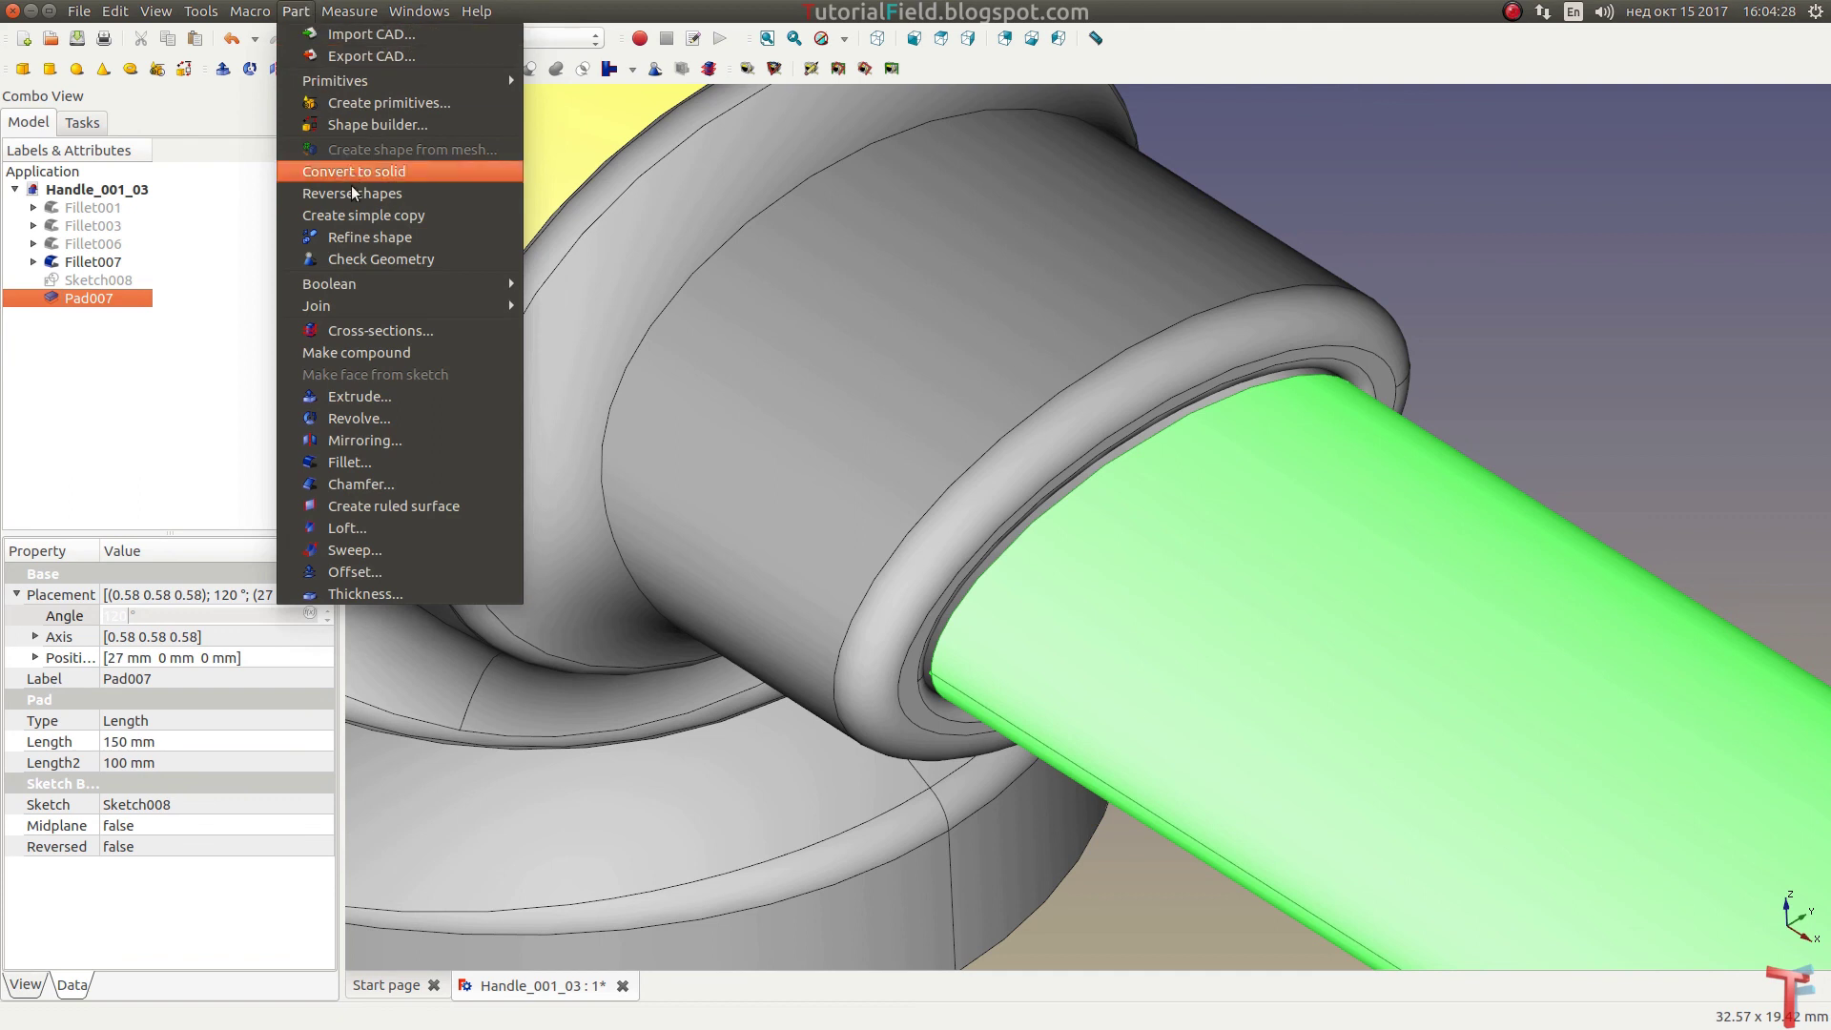
click(356, 211)
click(97, 322)
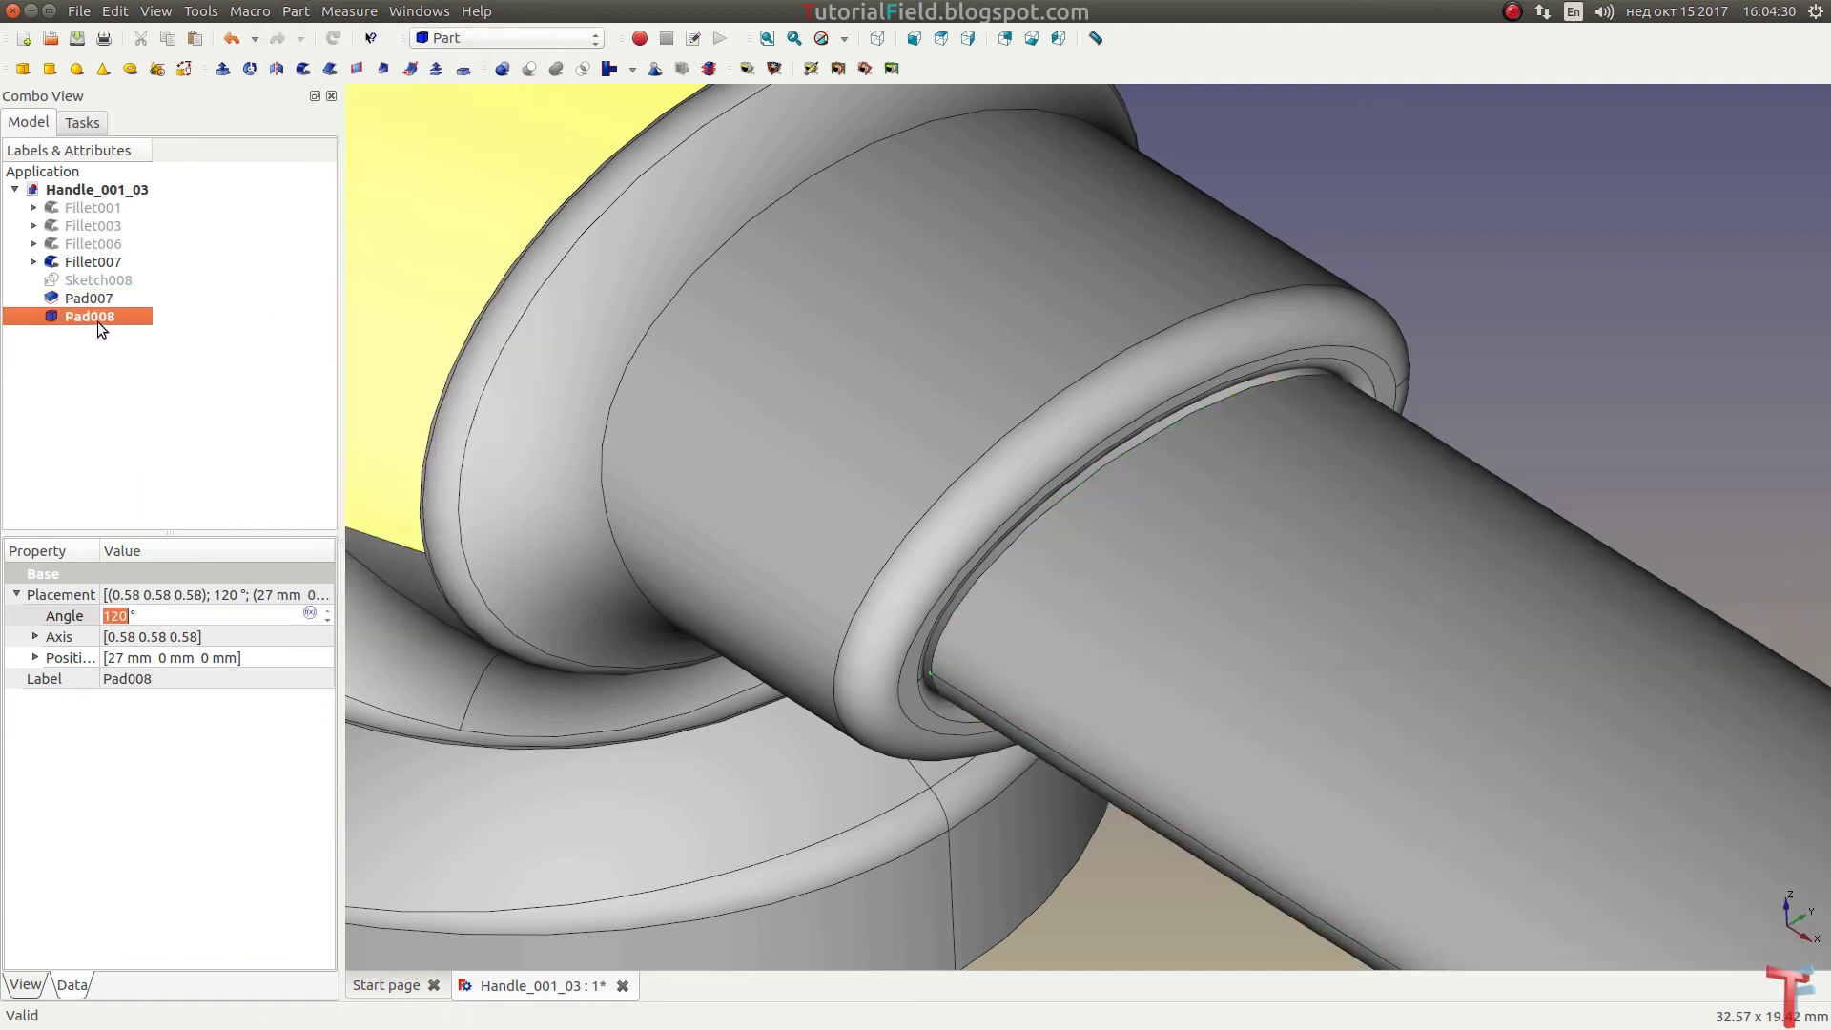
key(space)
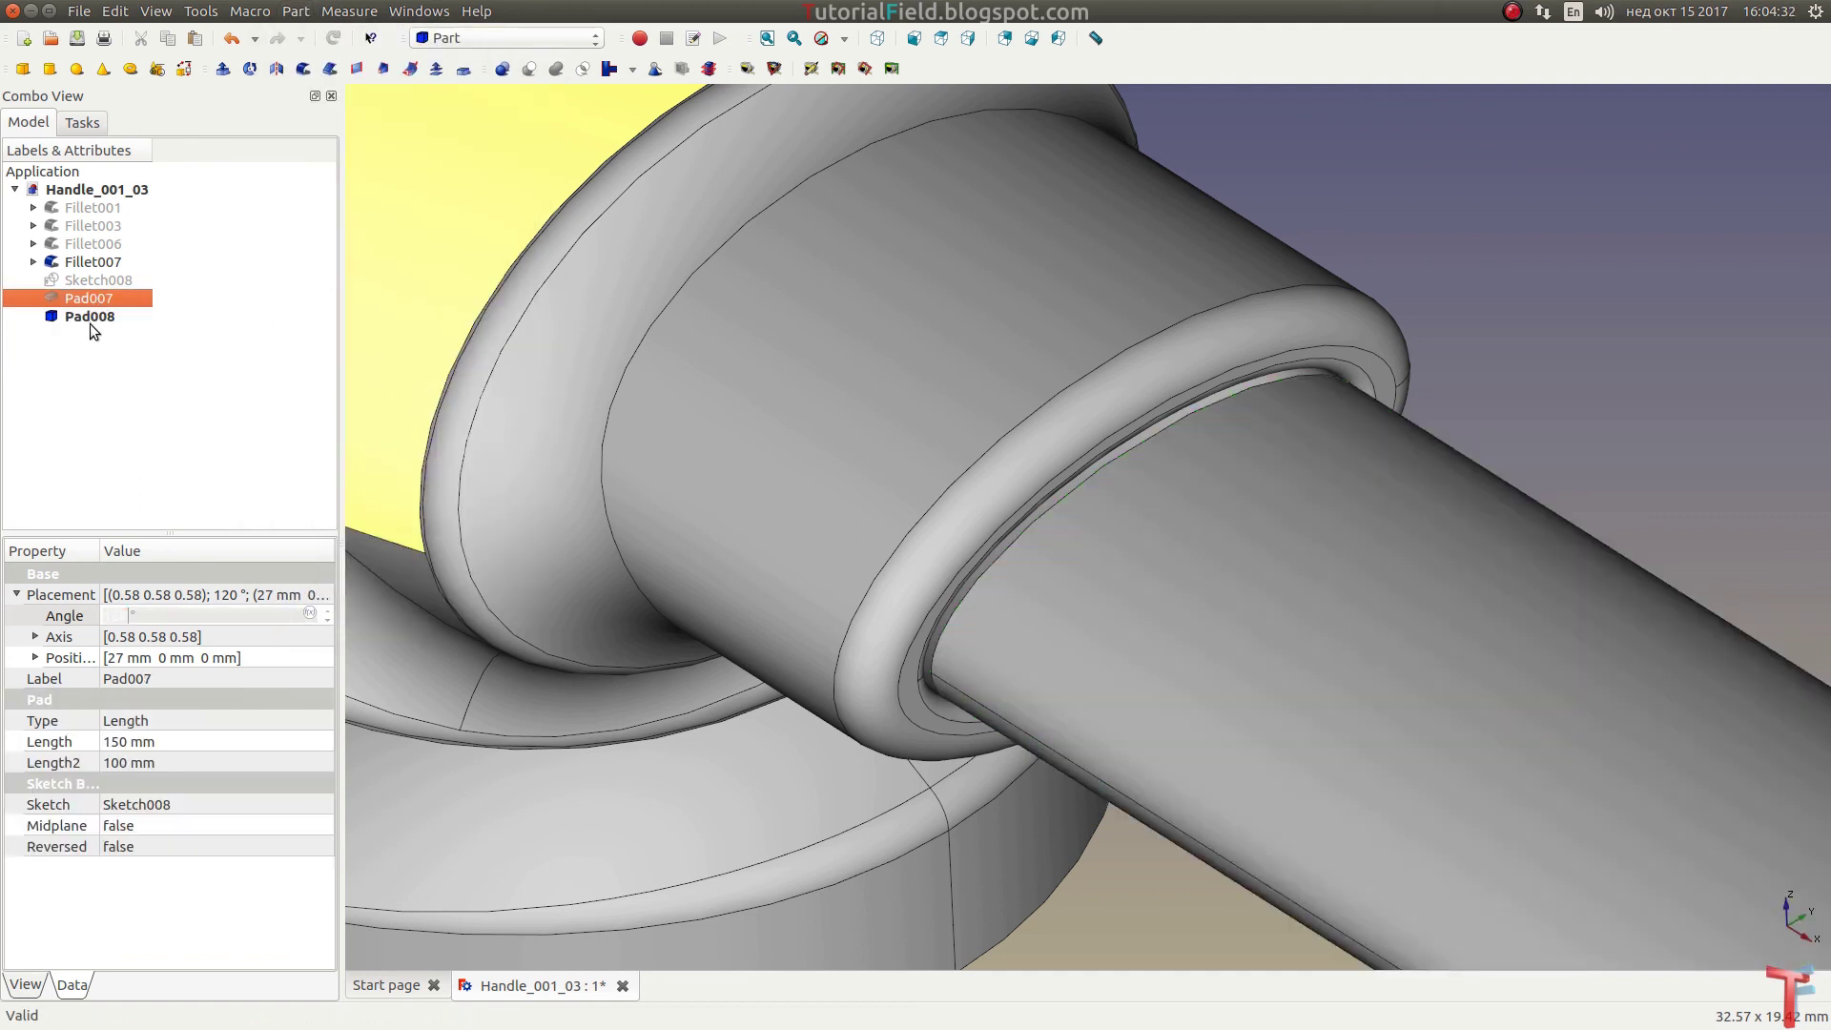
click(89, 334)
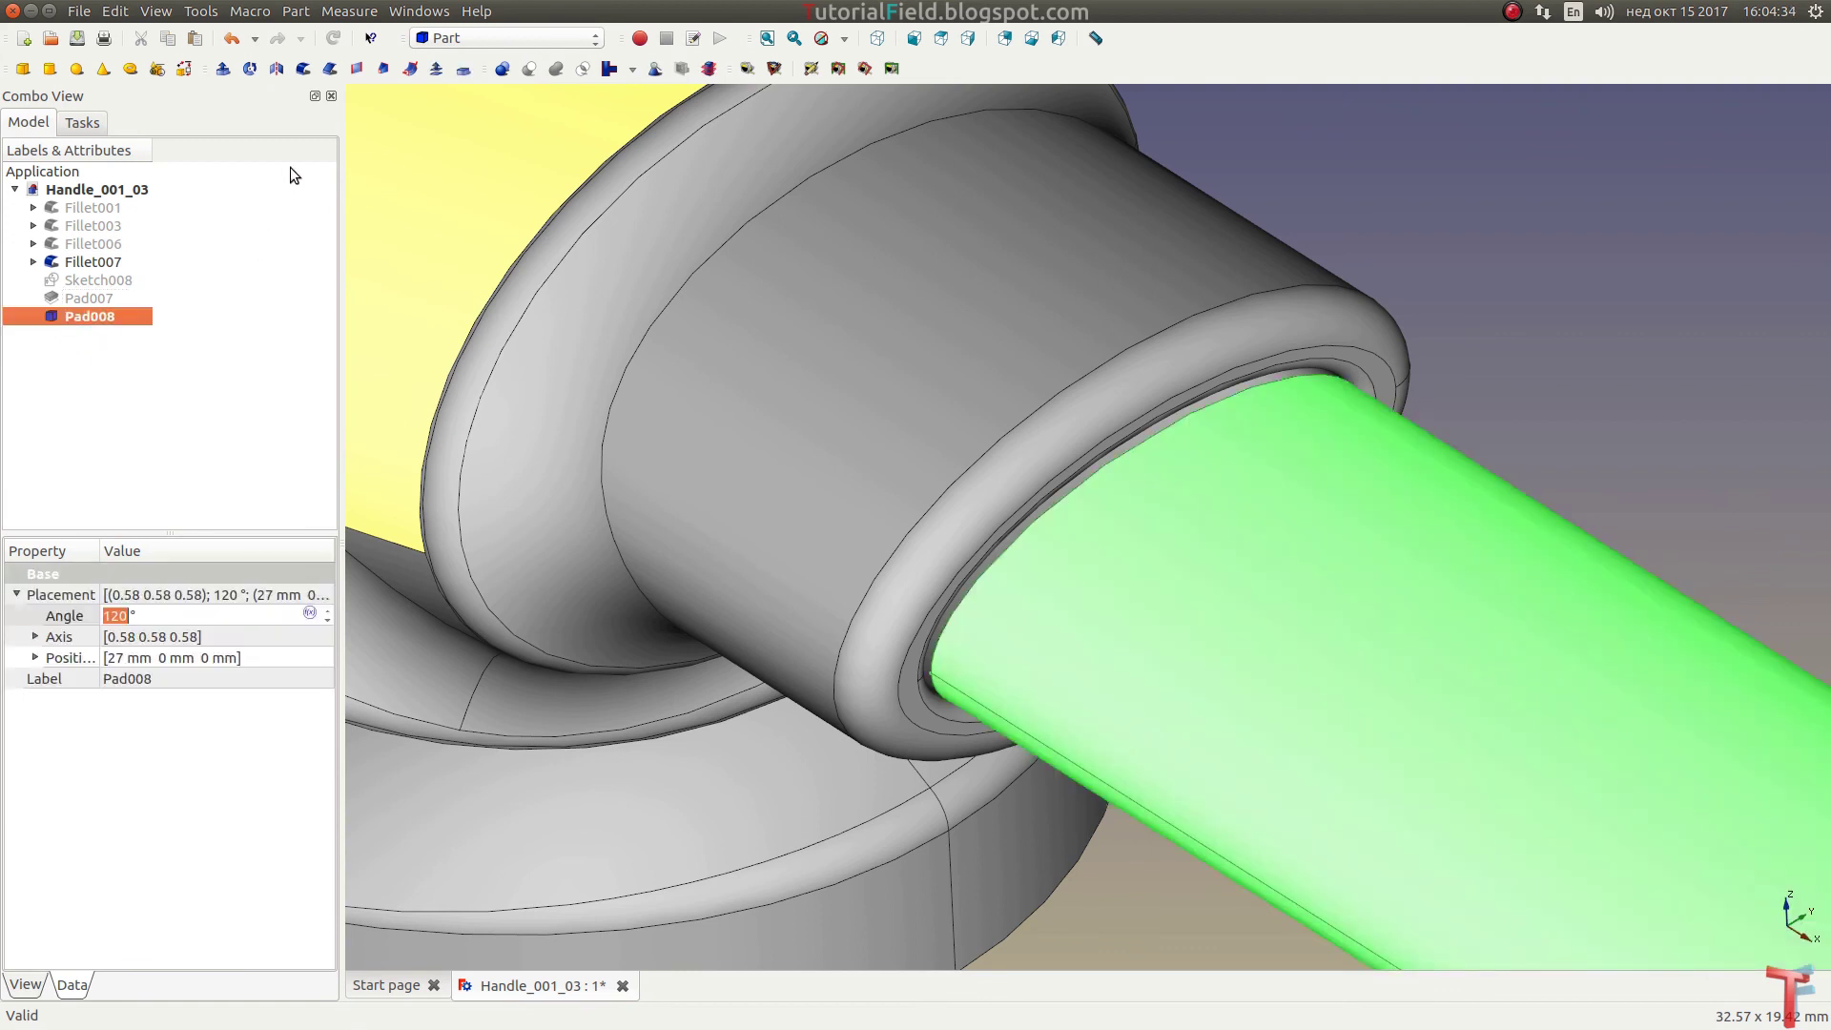
click(489, 38)
click(485, 82)
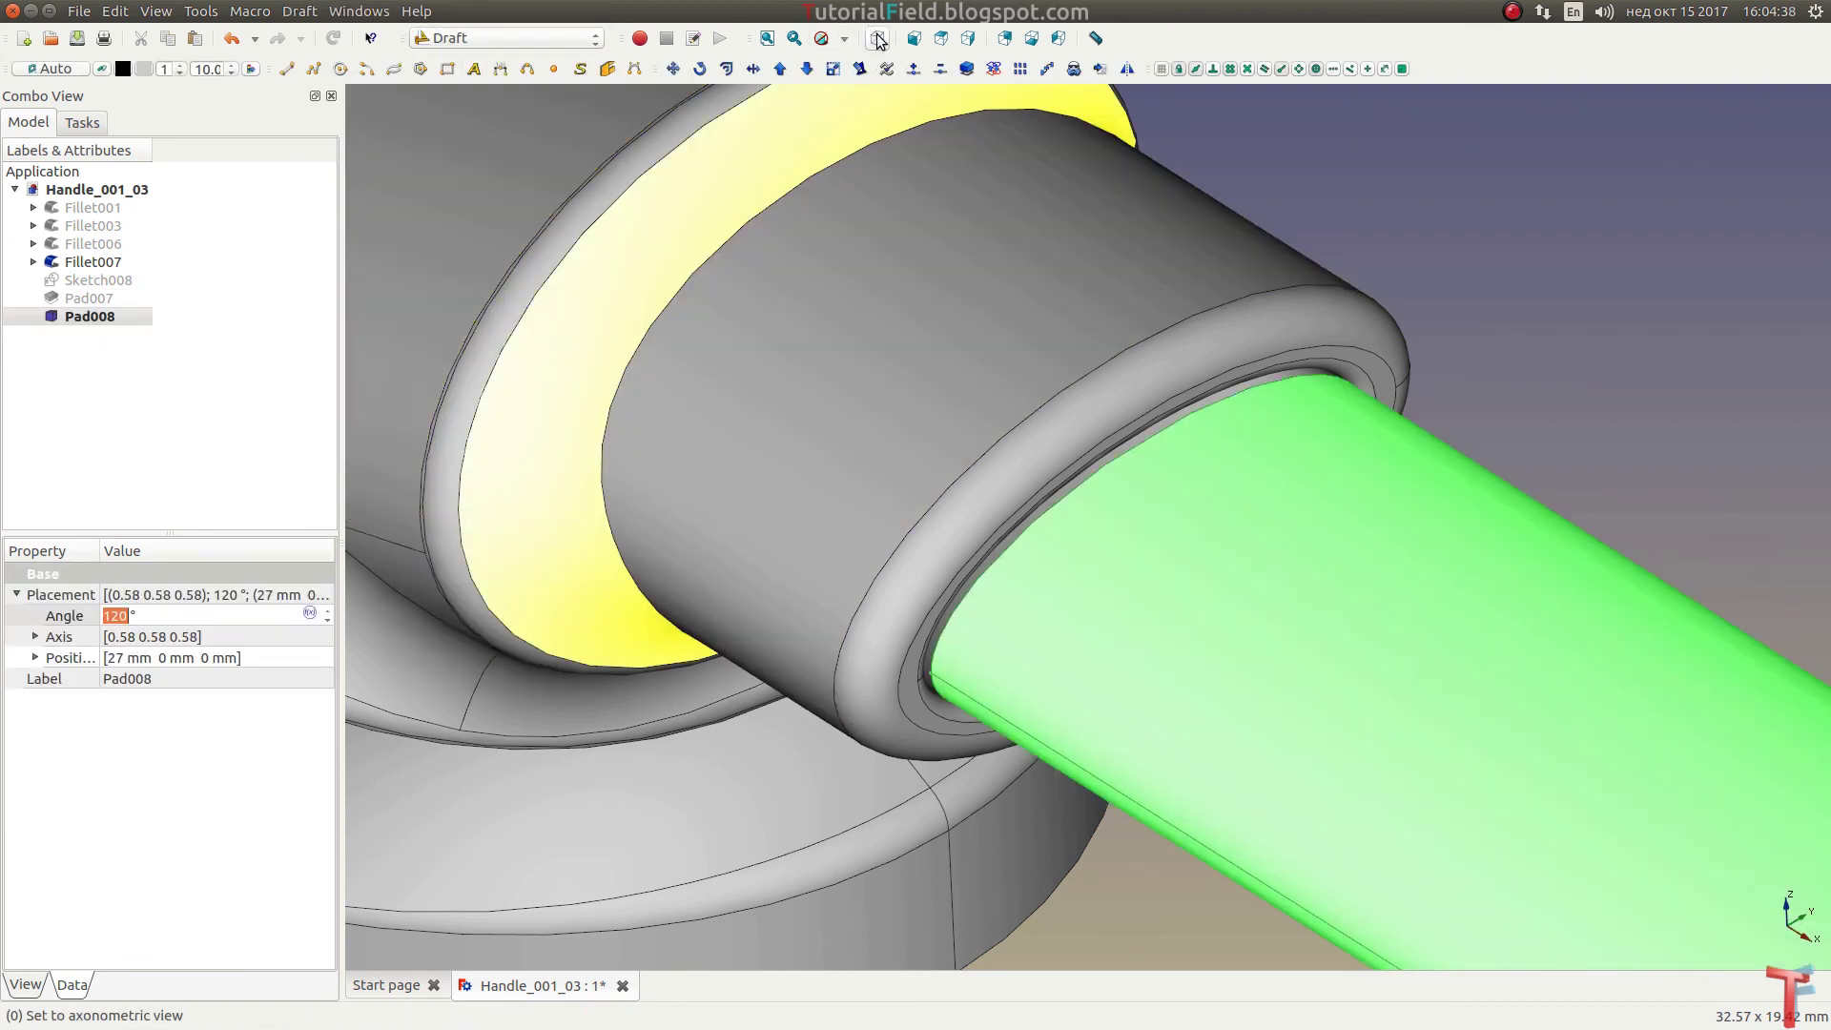
Step: In wireframe view, Draft-move Pad008 from its base point into the handle's collar
click(847, 40)
click(843, 130)
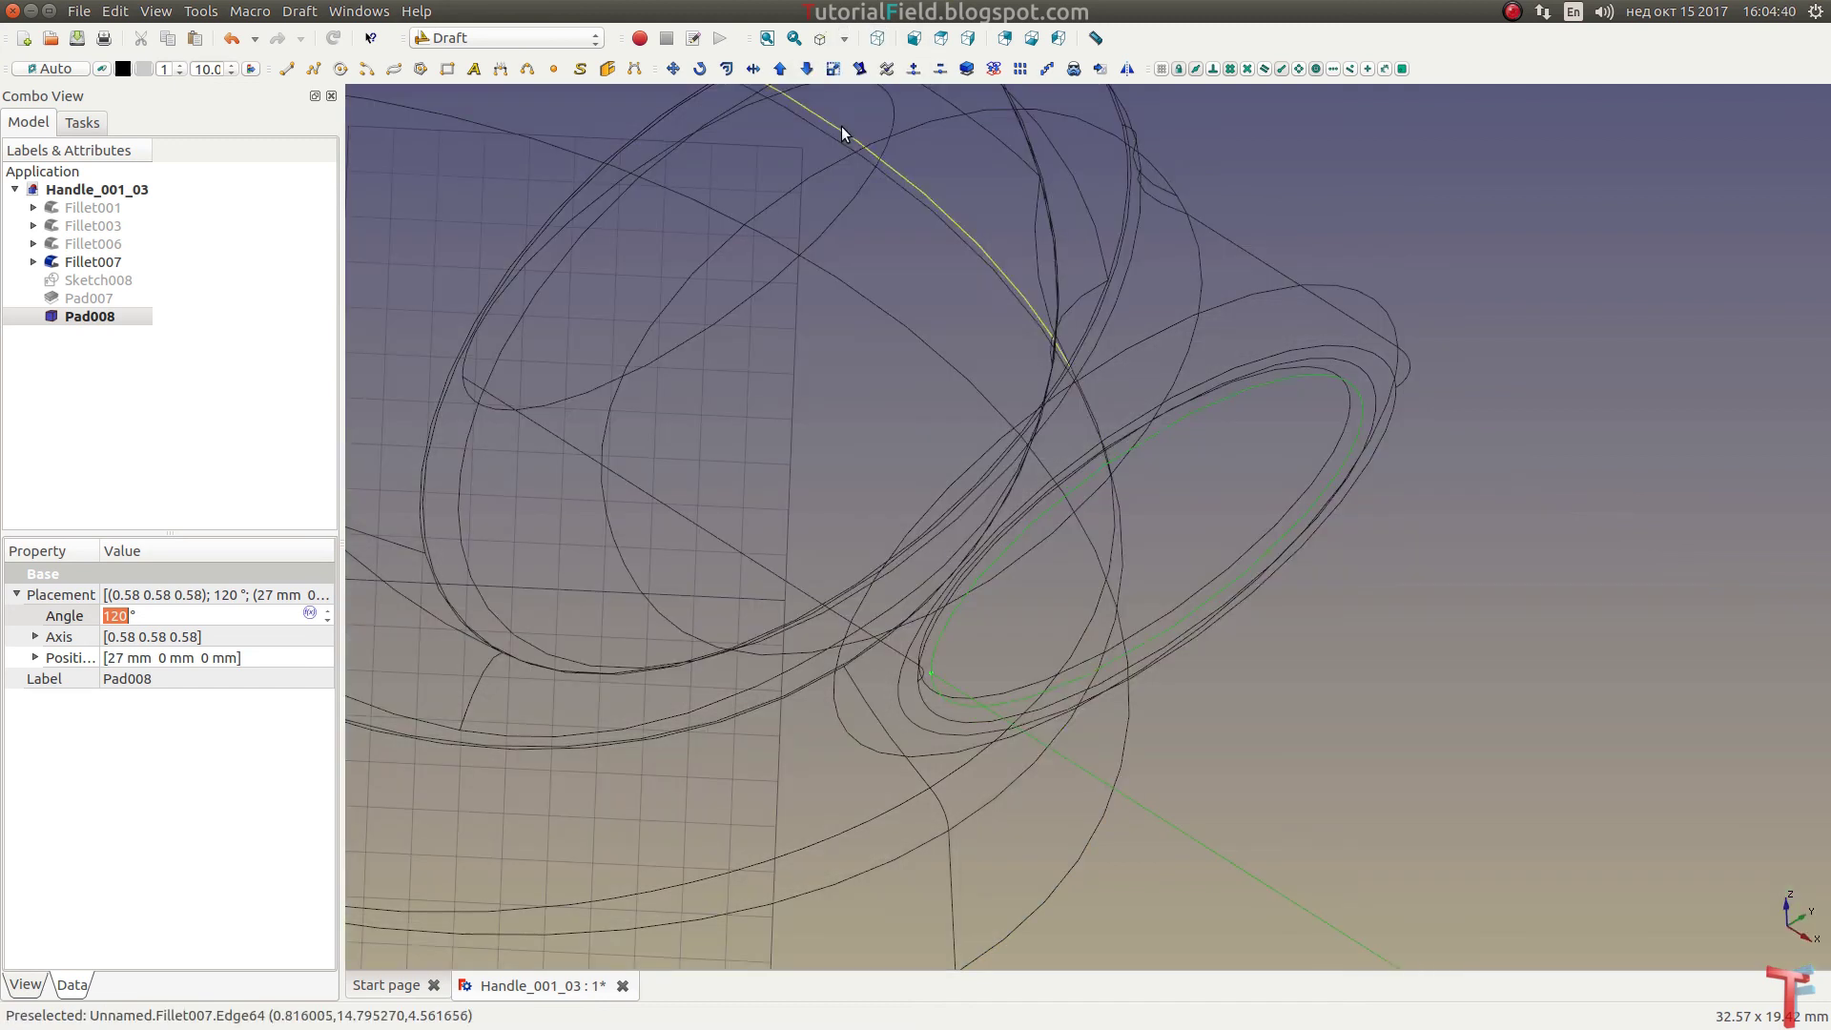
click(673, 69)
click(934, 675)
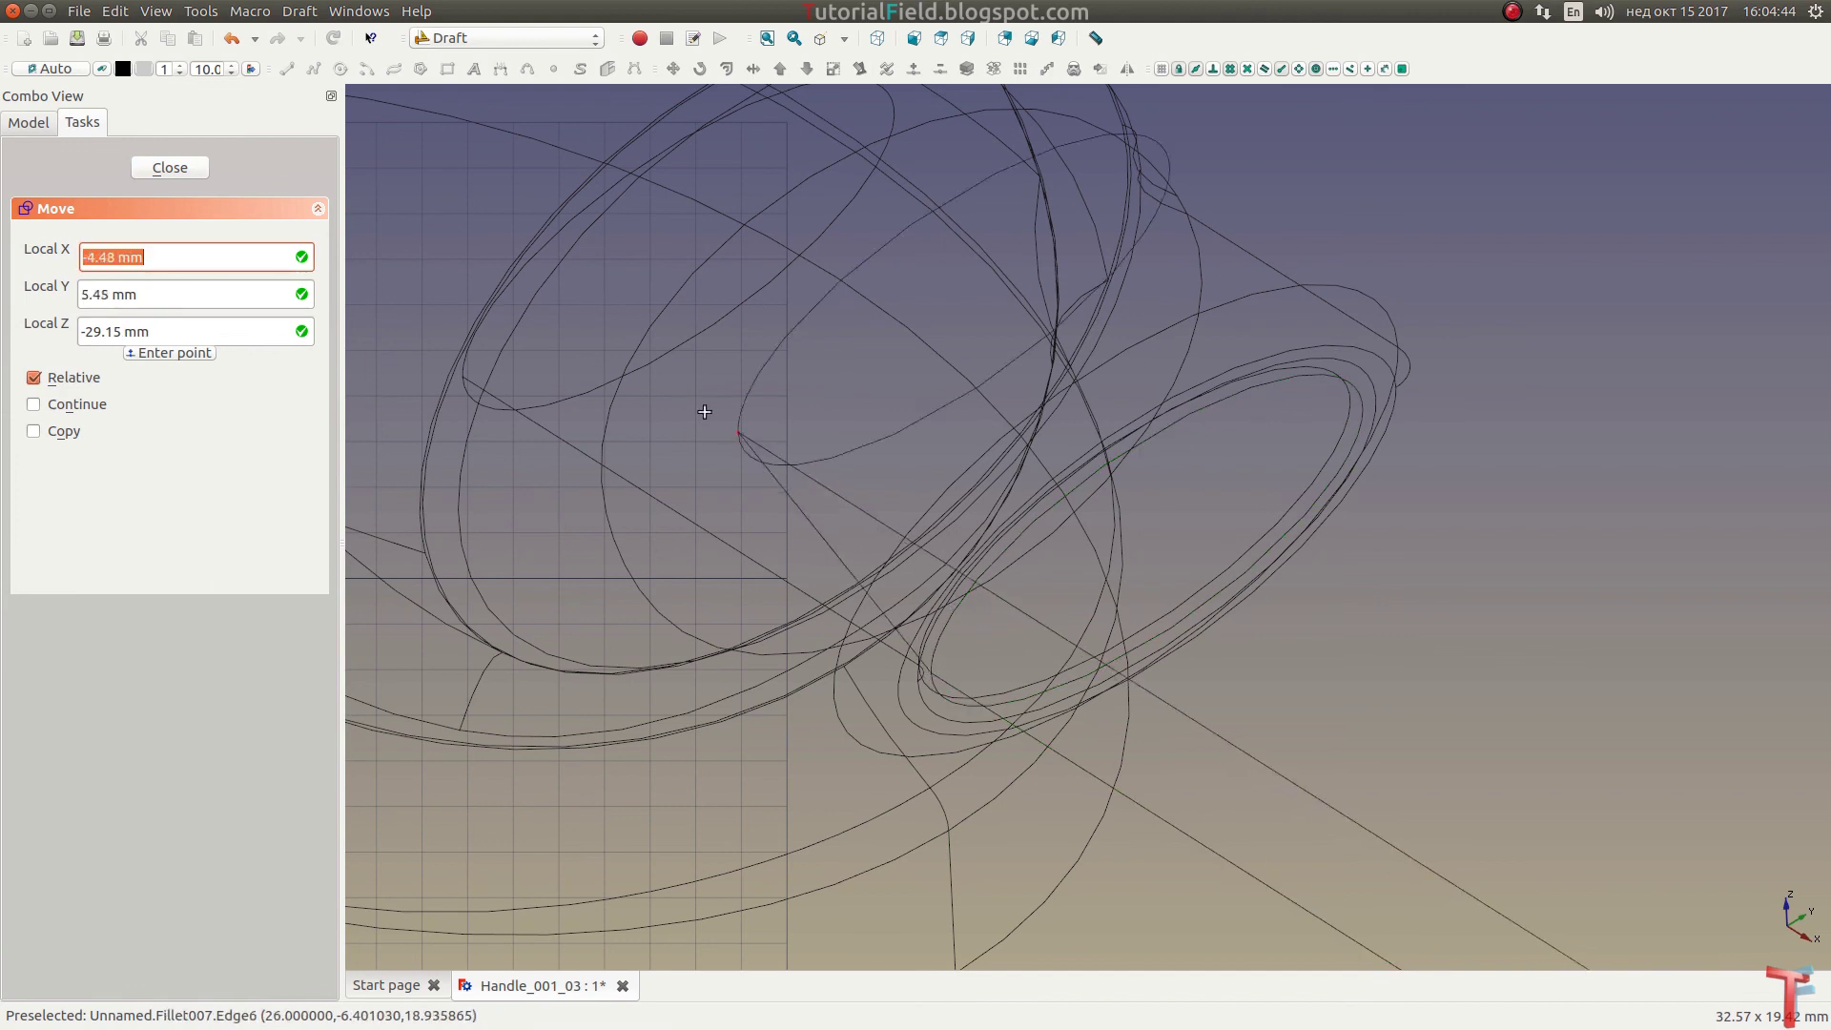
click(459, 379)
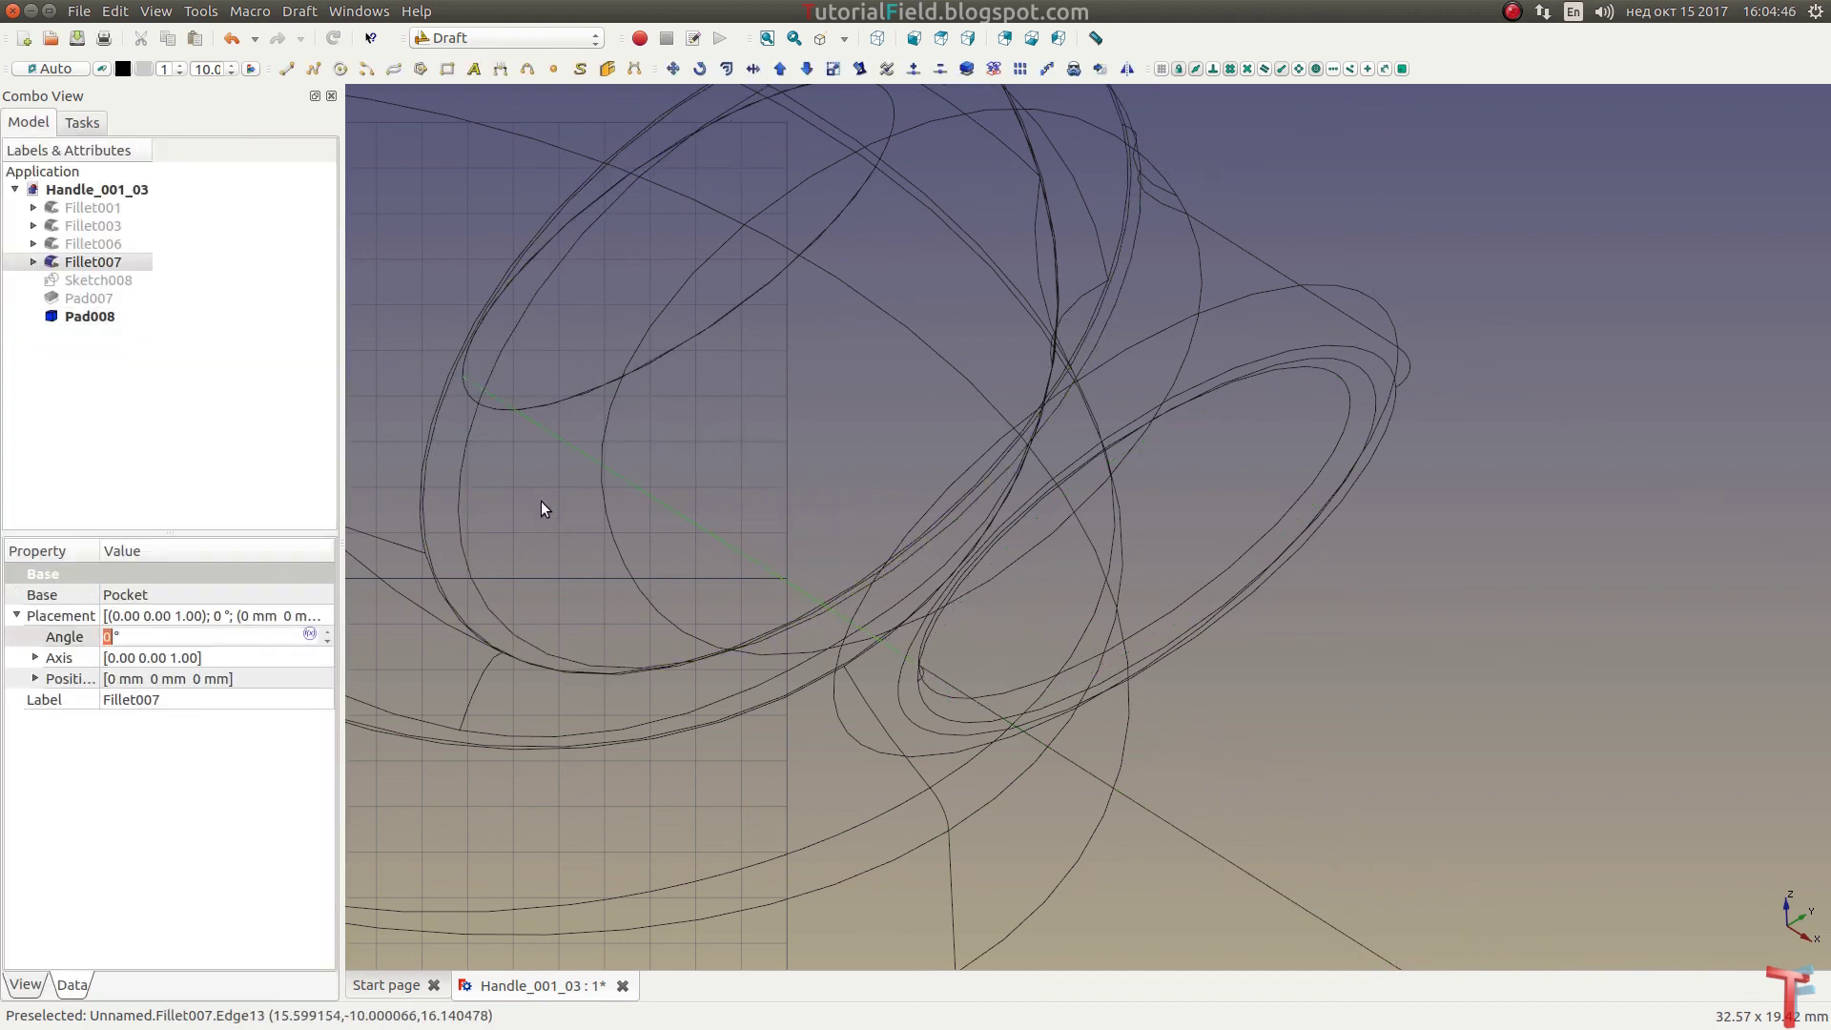
Step: Return the draw style to As is and zoom to check the rod's new position
click(844, 38)
scroll(1222, 517, up, 2)
scroll(1337, 375, up, 2)
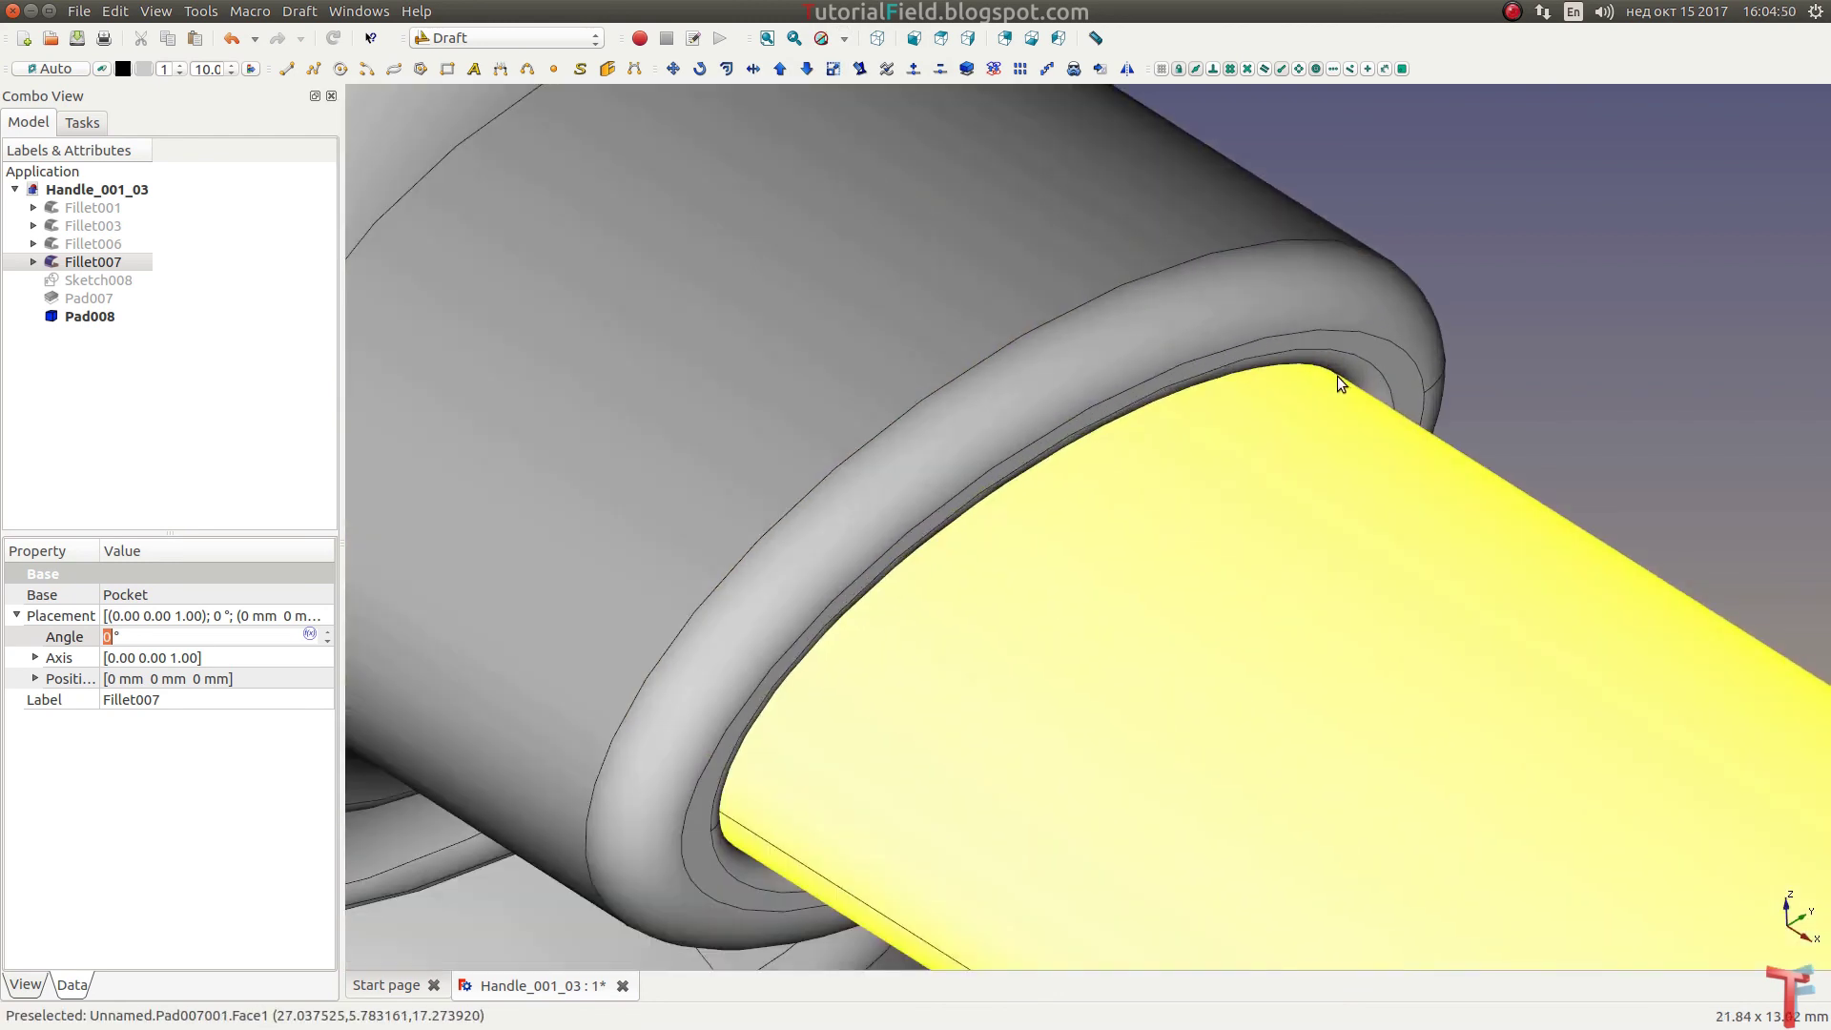
scroll(1337, 375, down, 2)
scroll(1230, 456, down, 3)
scroll(1227, 553, up, 2)
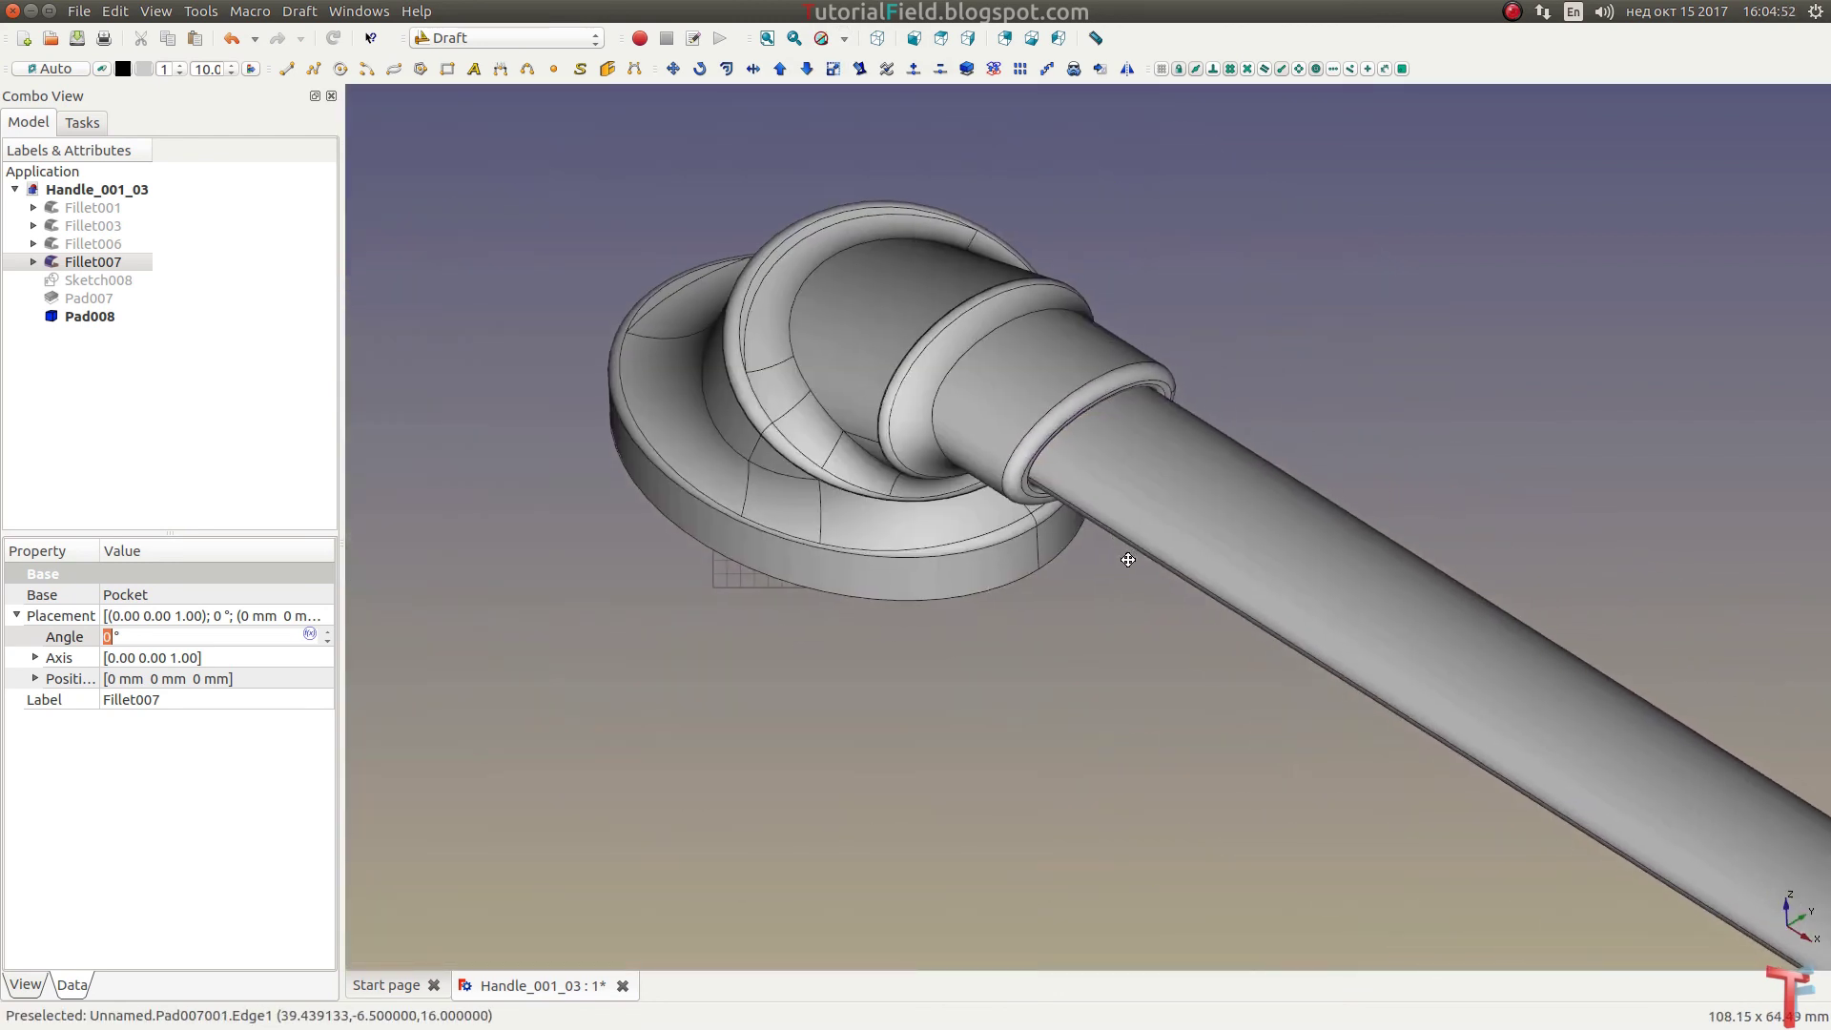
scroll(1049, 580, up, 1)
scroll(953, 572, down, 2)
scroll(881, 536, down, 1)
scroll(915, 547, down, 1)
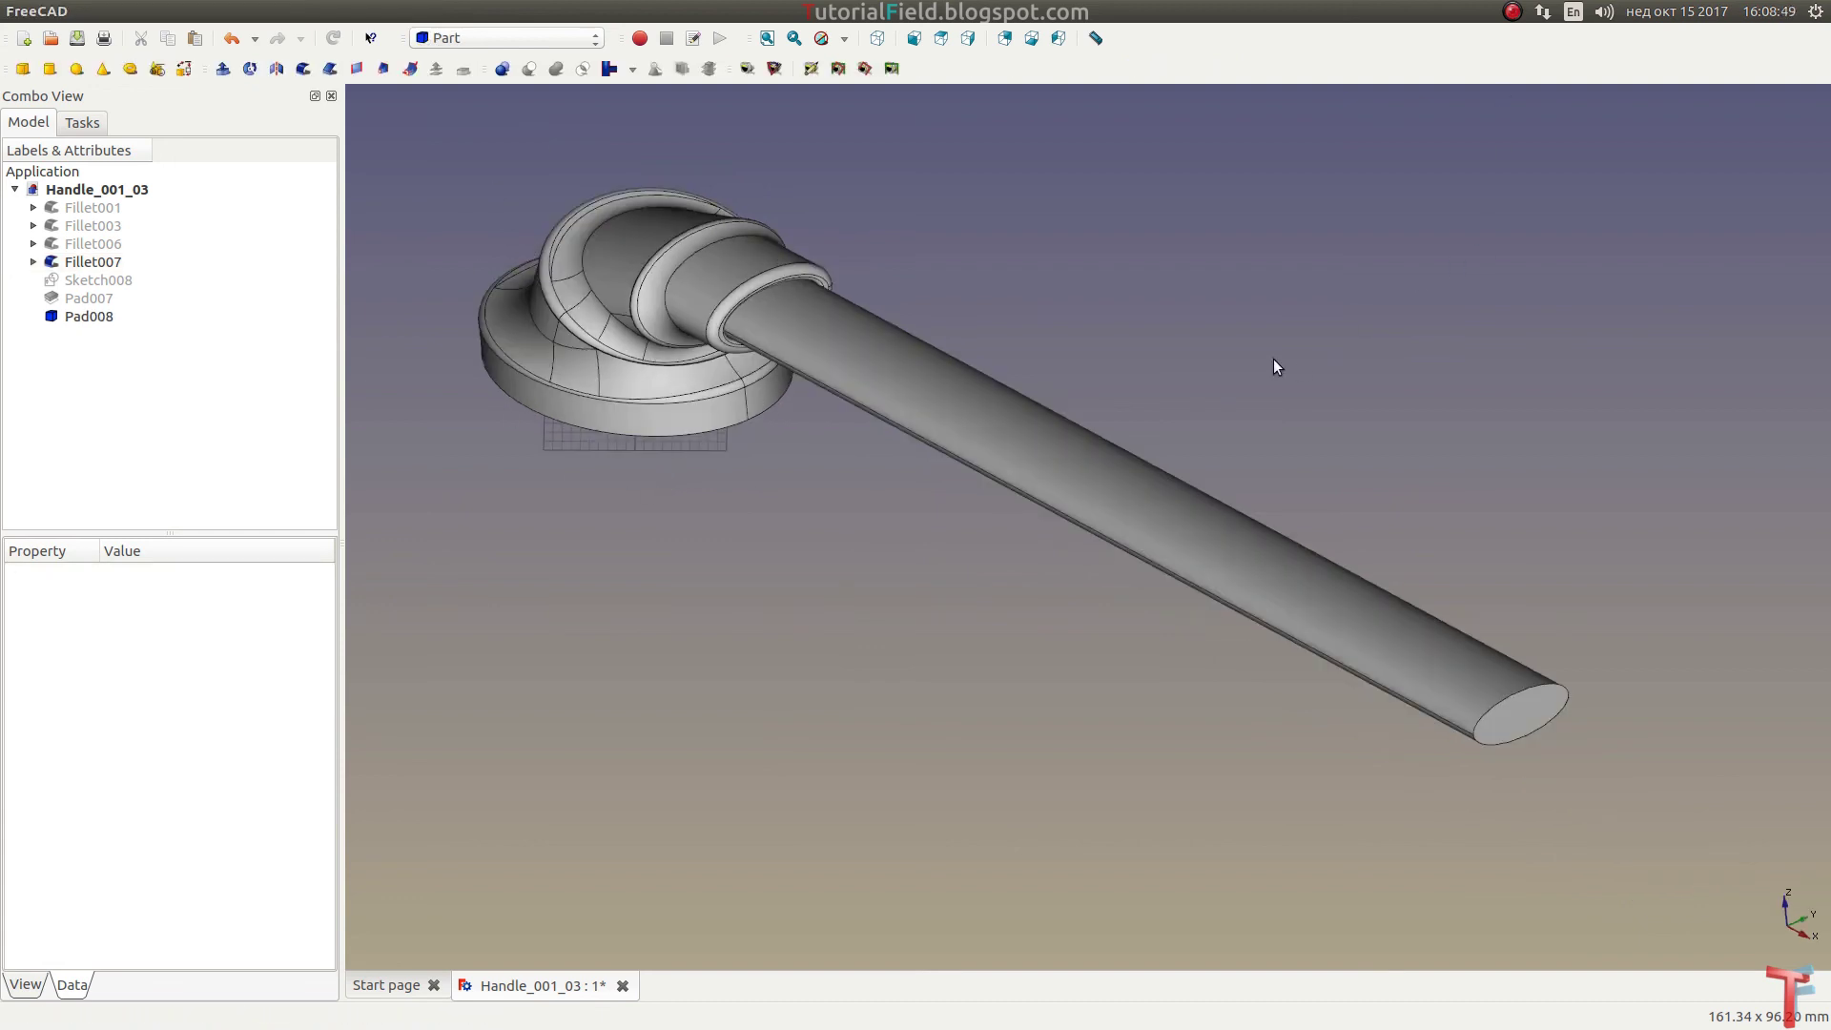
Step: Make a simple copy of the handle body Fillet007 in the Part workbench, named Fillet008
click(108, 261)
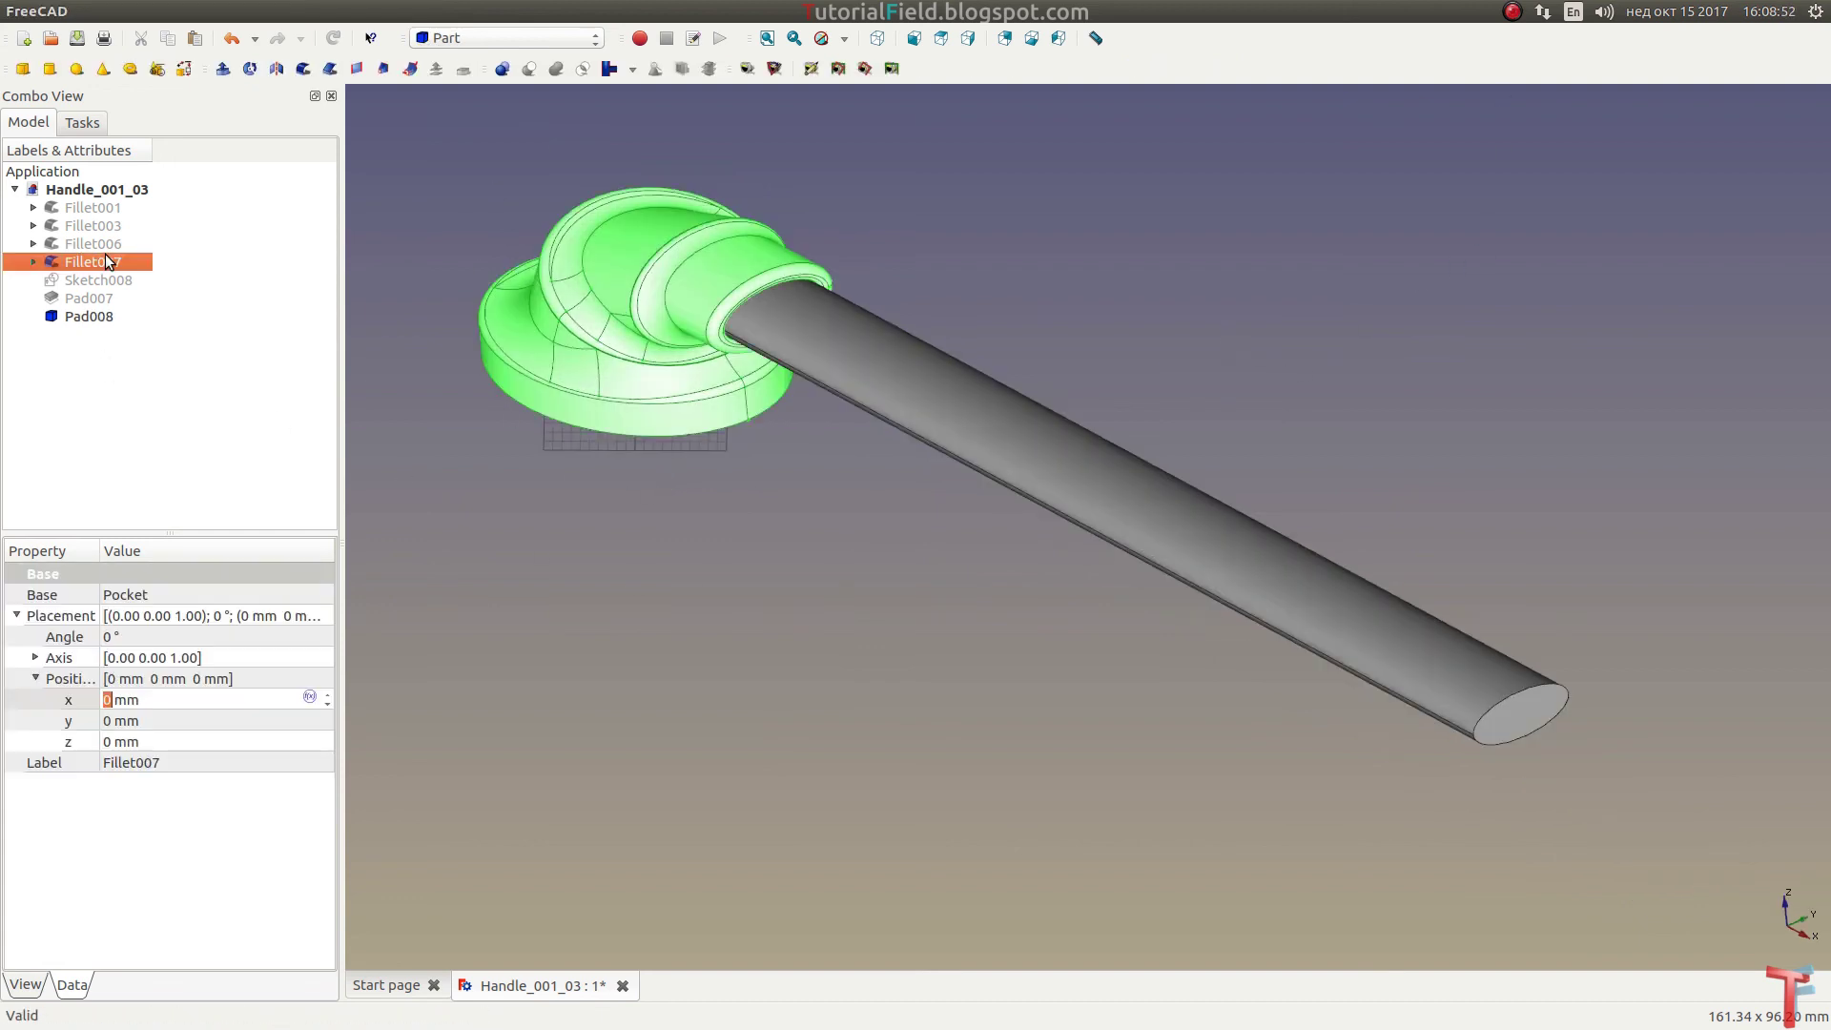
click(454, 43)
click(466, 272)
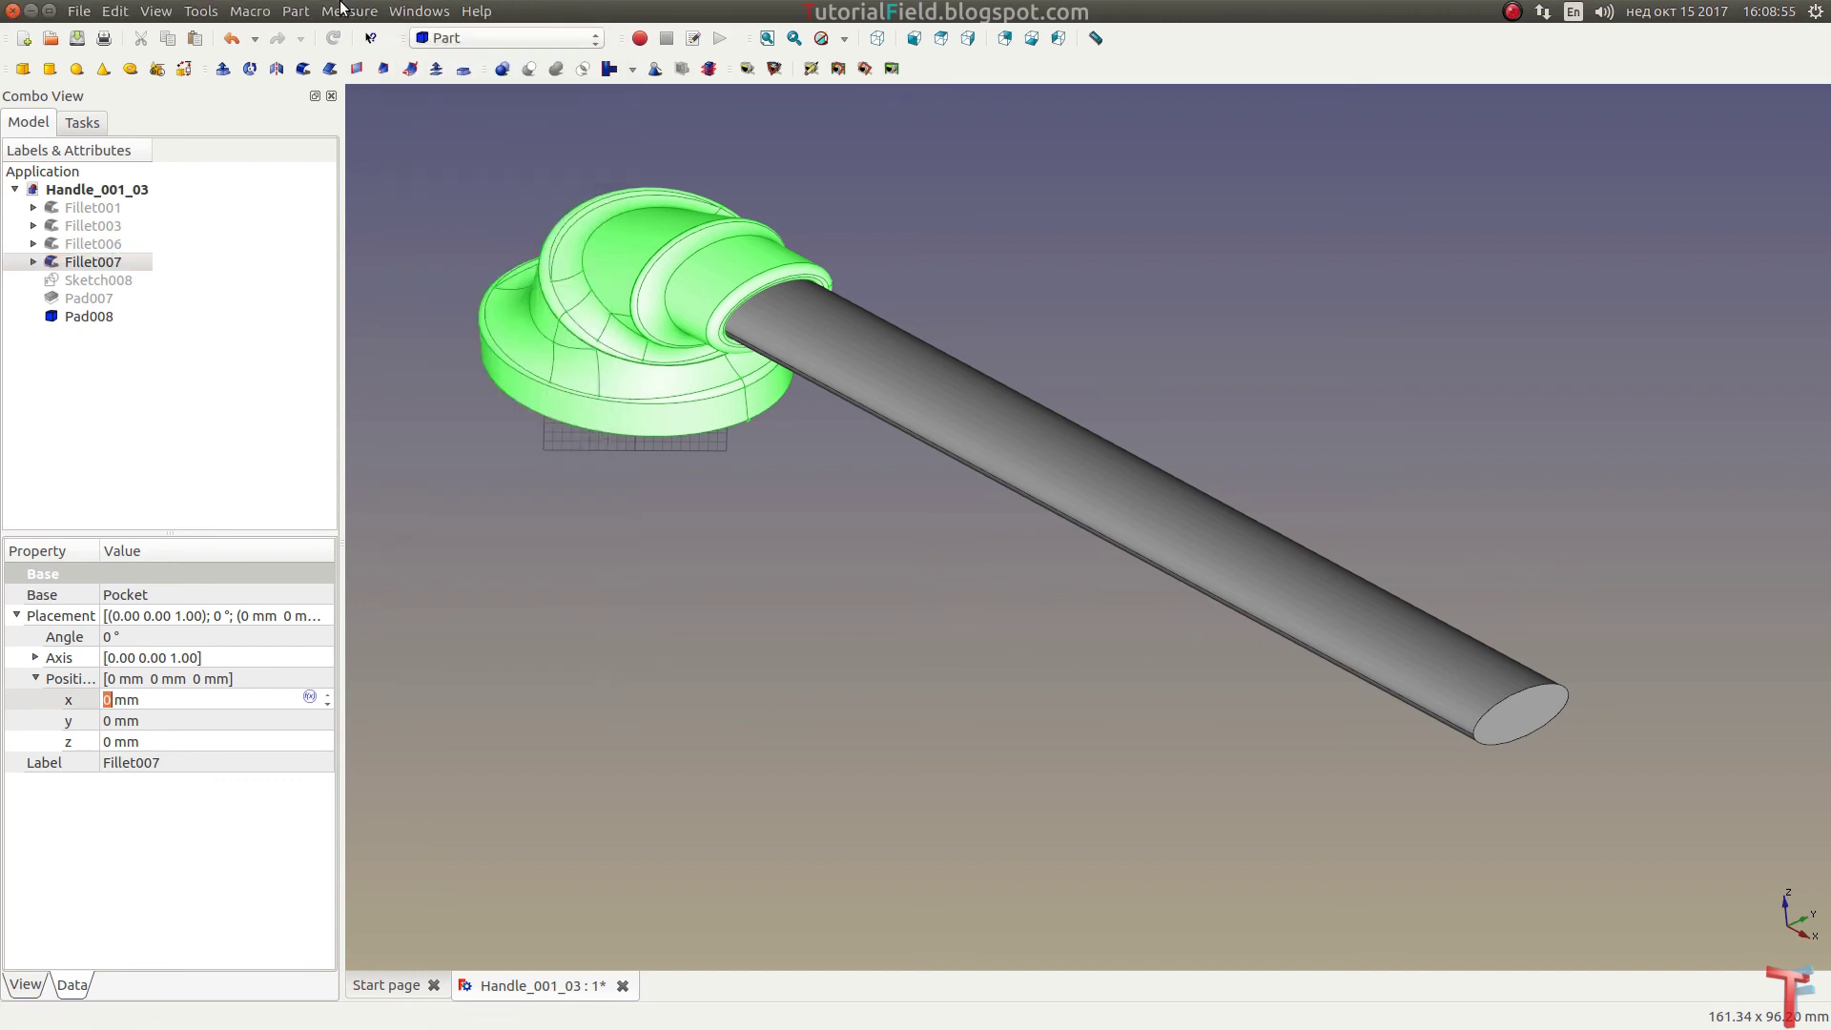
click(294, 11)
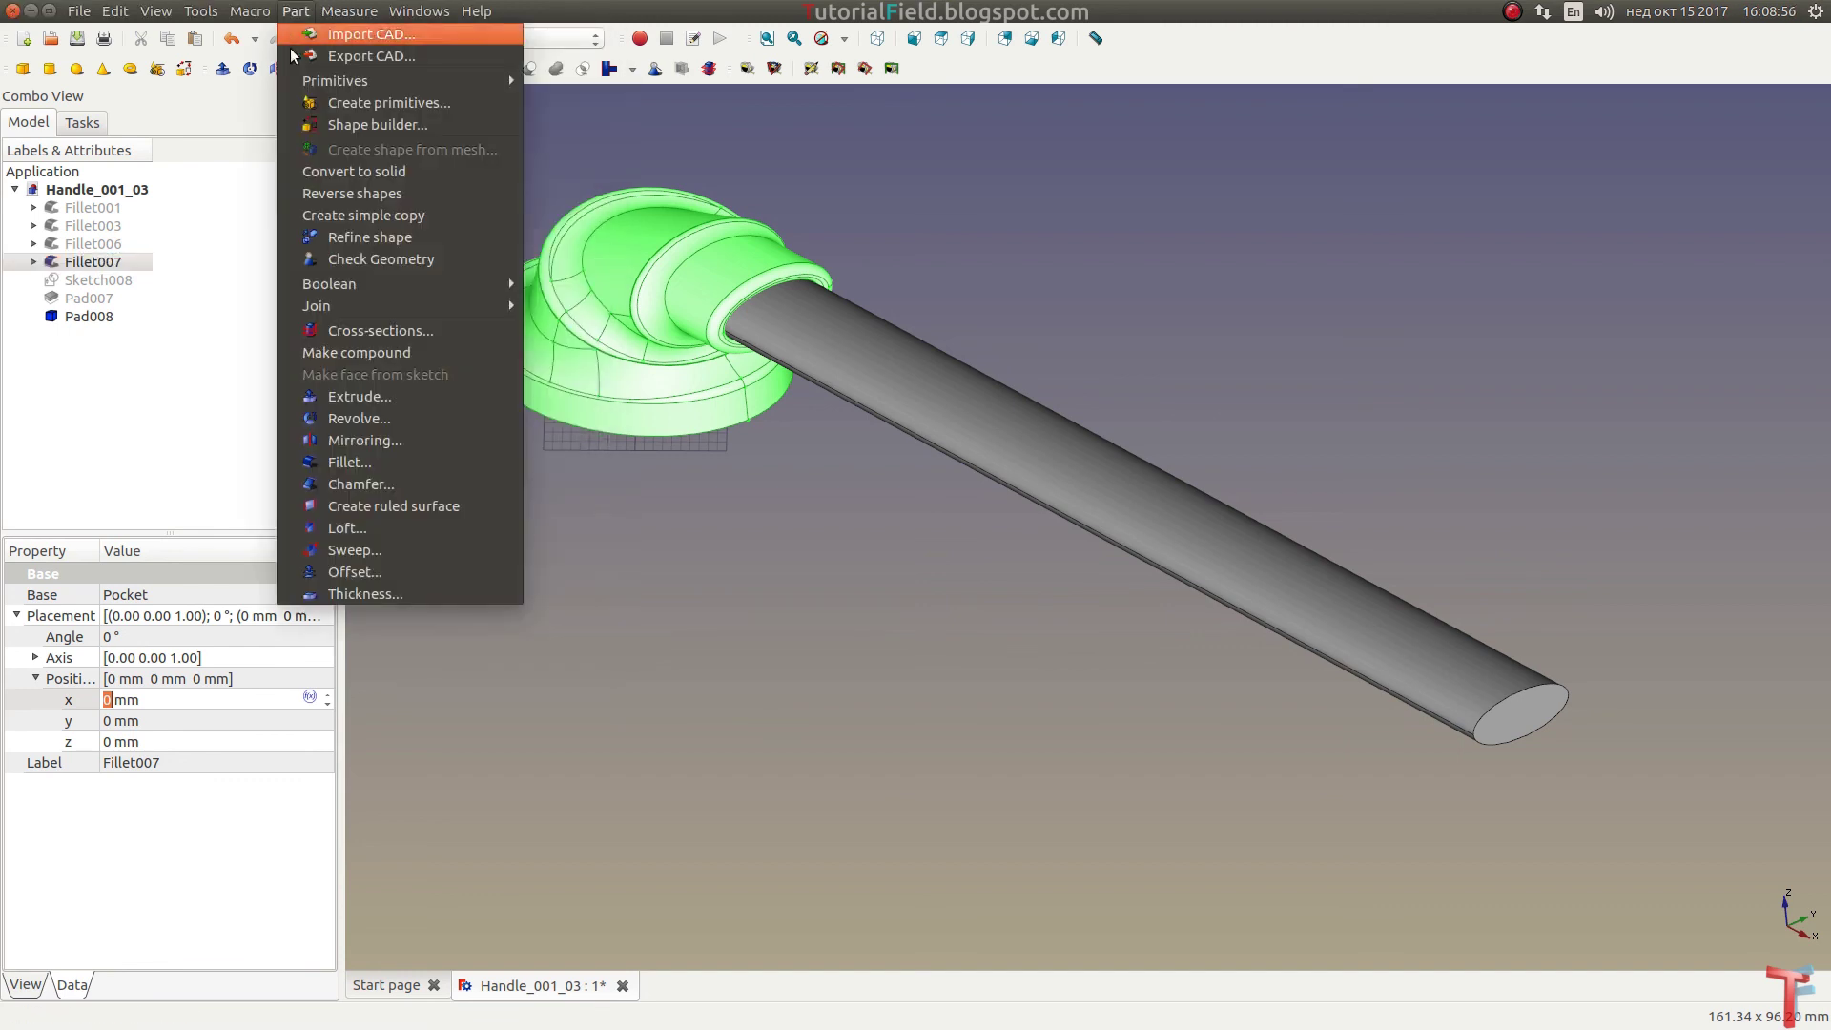
click(377, 193)
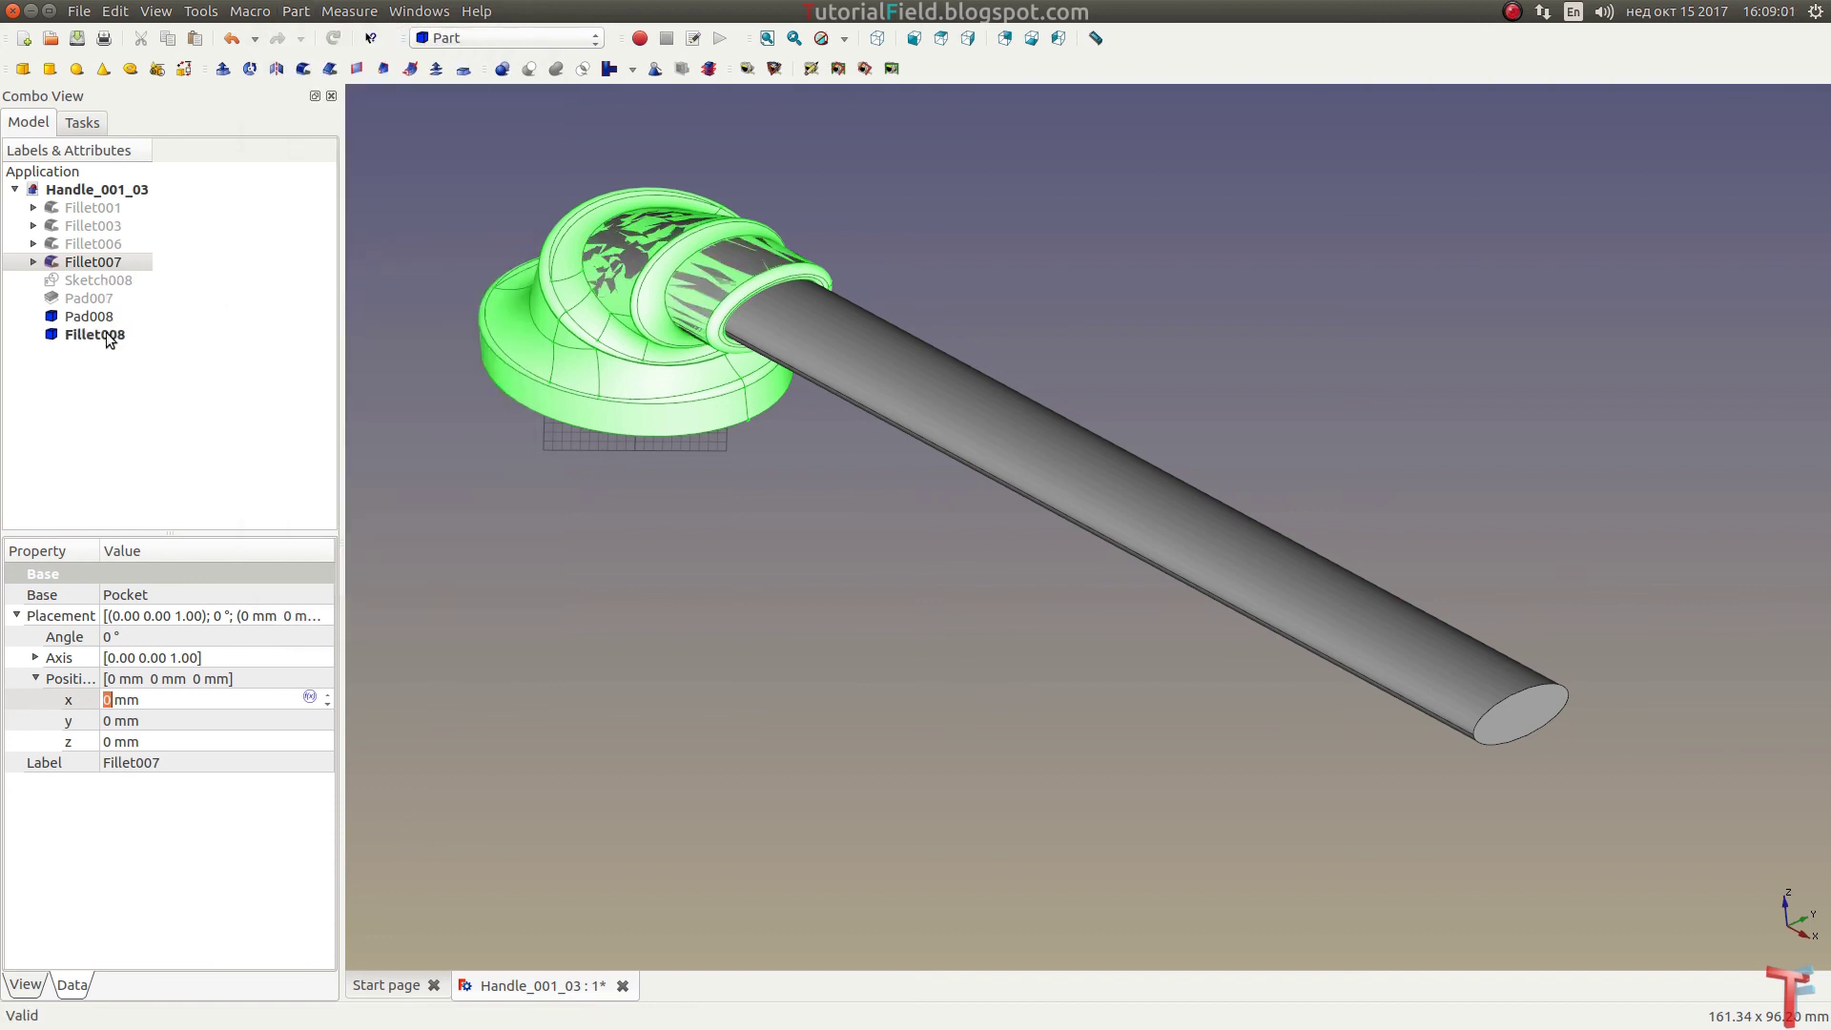
click(93, 335)
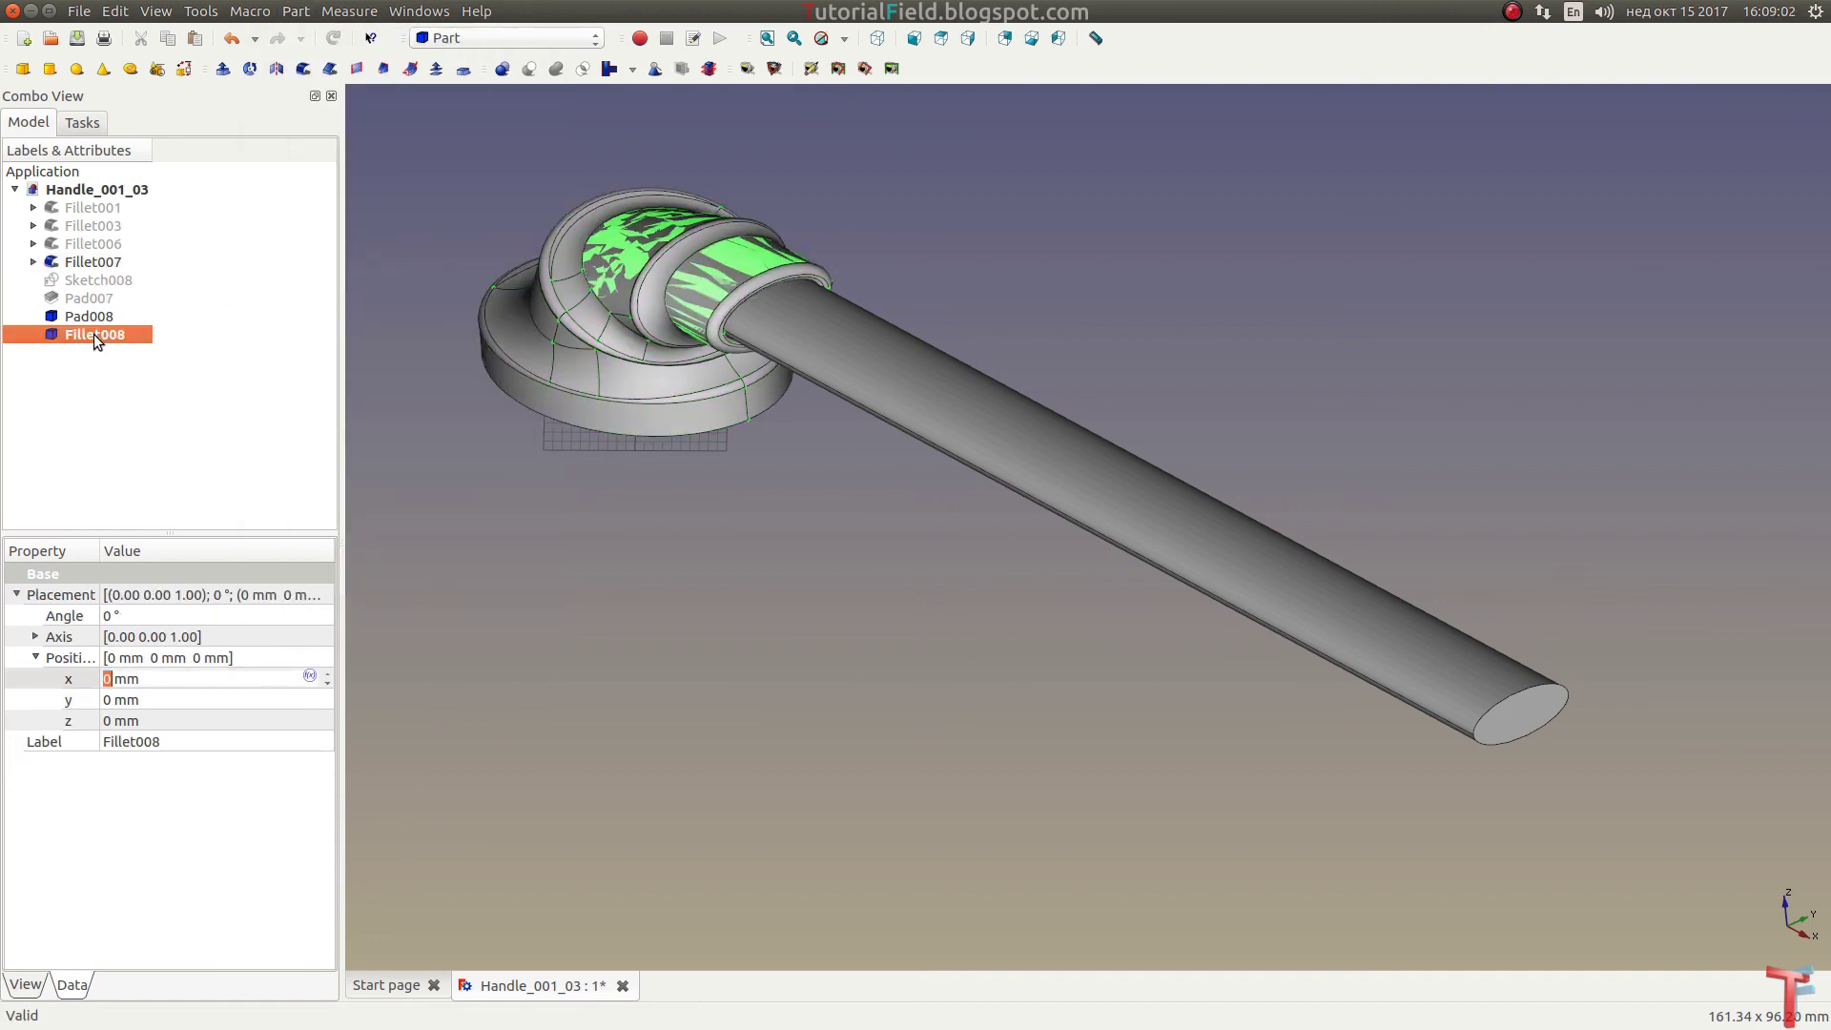
Step: Rotate Fillet008 by 180° and set its x position to 174 mm
click(112, 616)
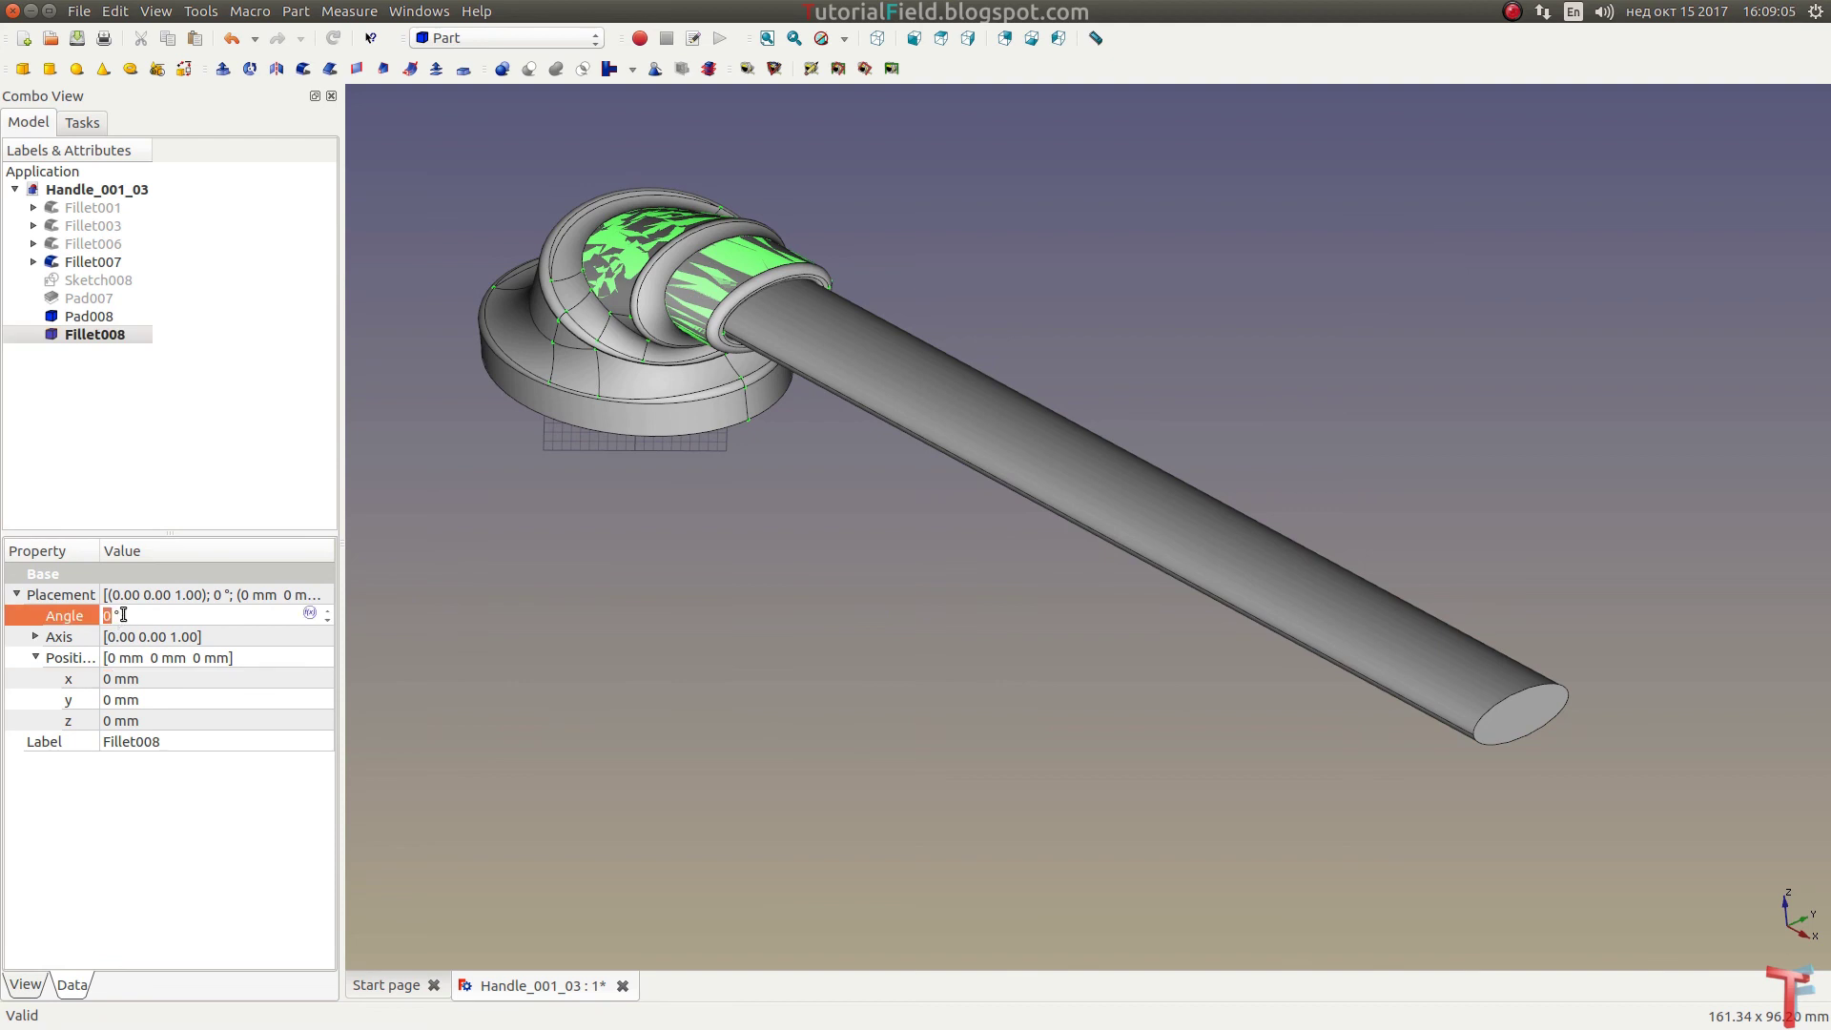
text(180)
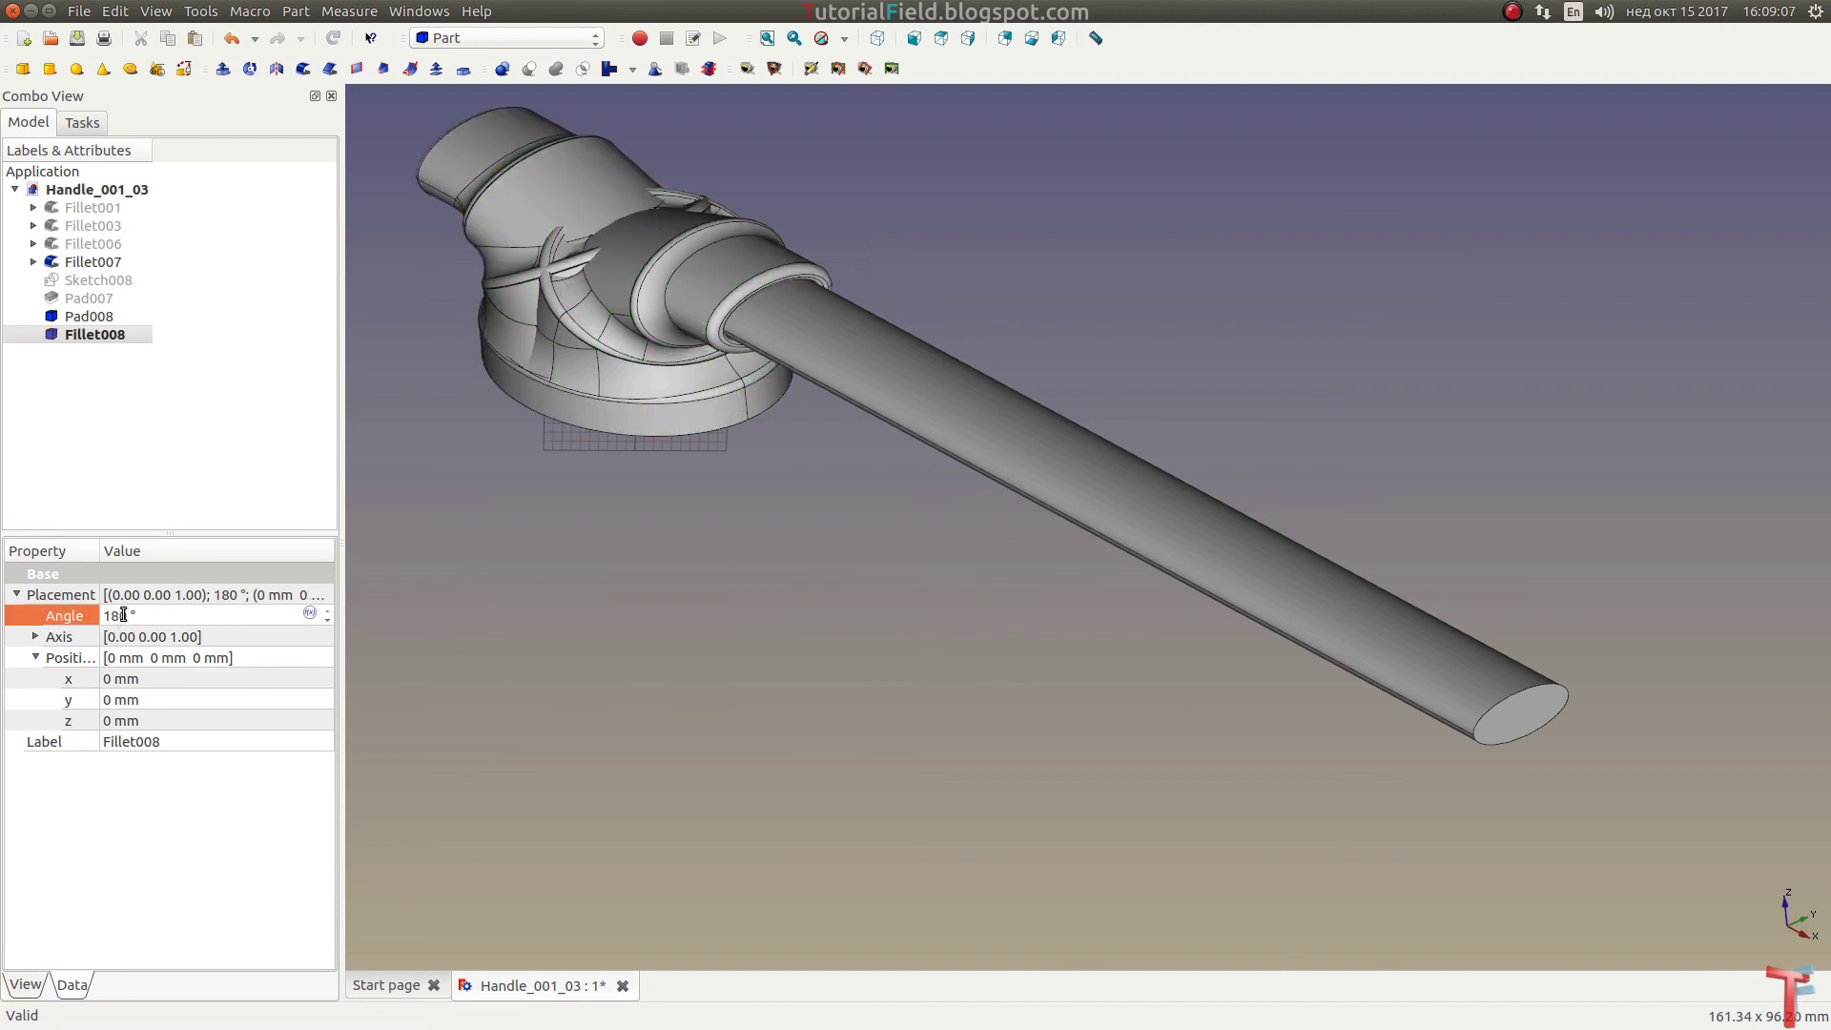
click(125, 679)
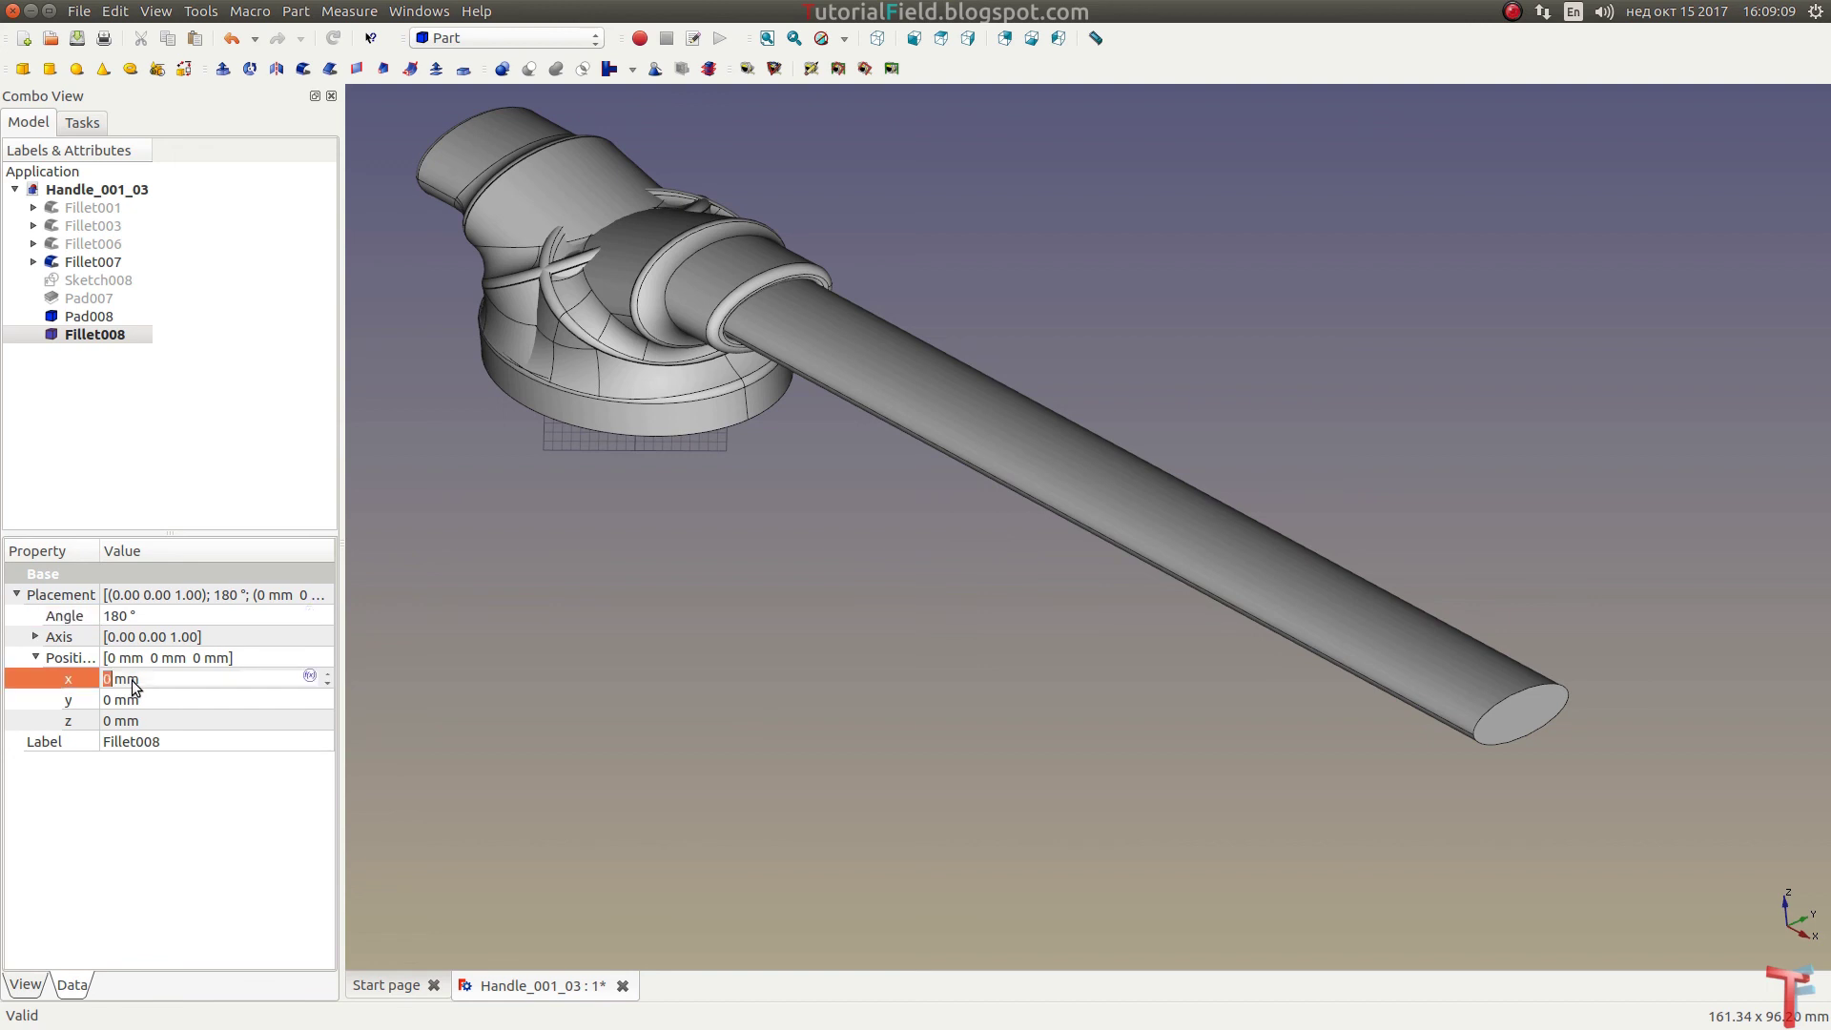
text(174)
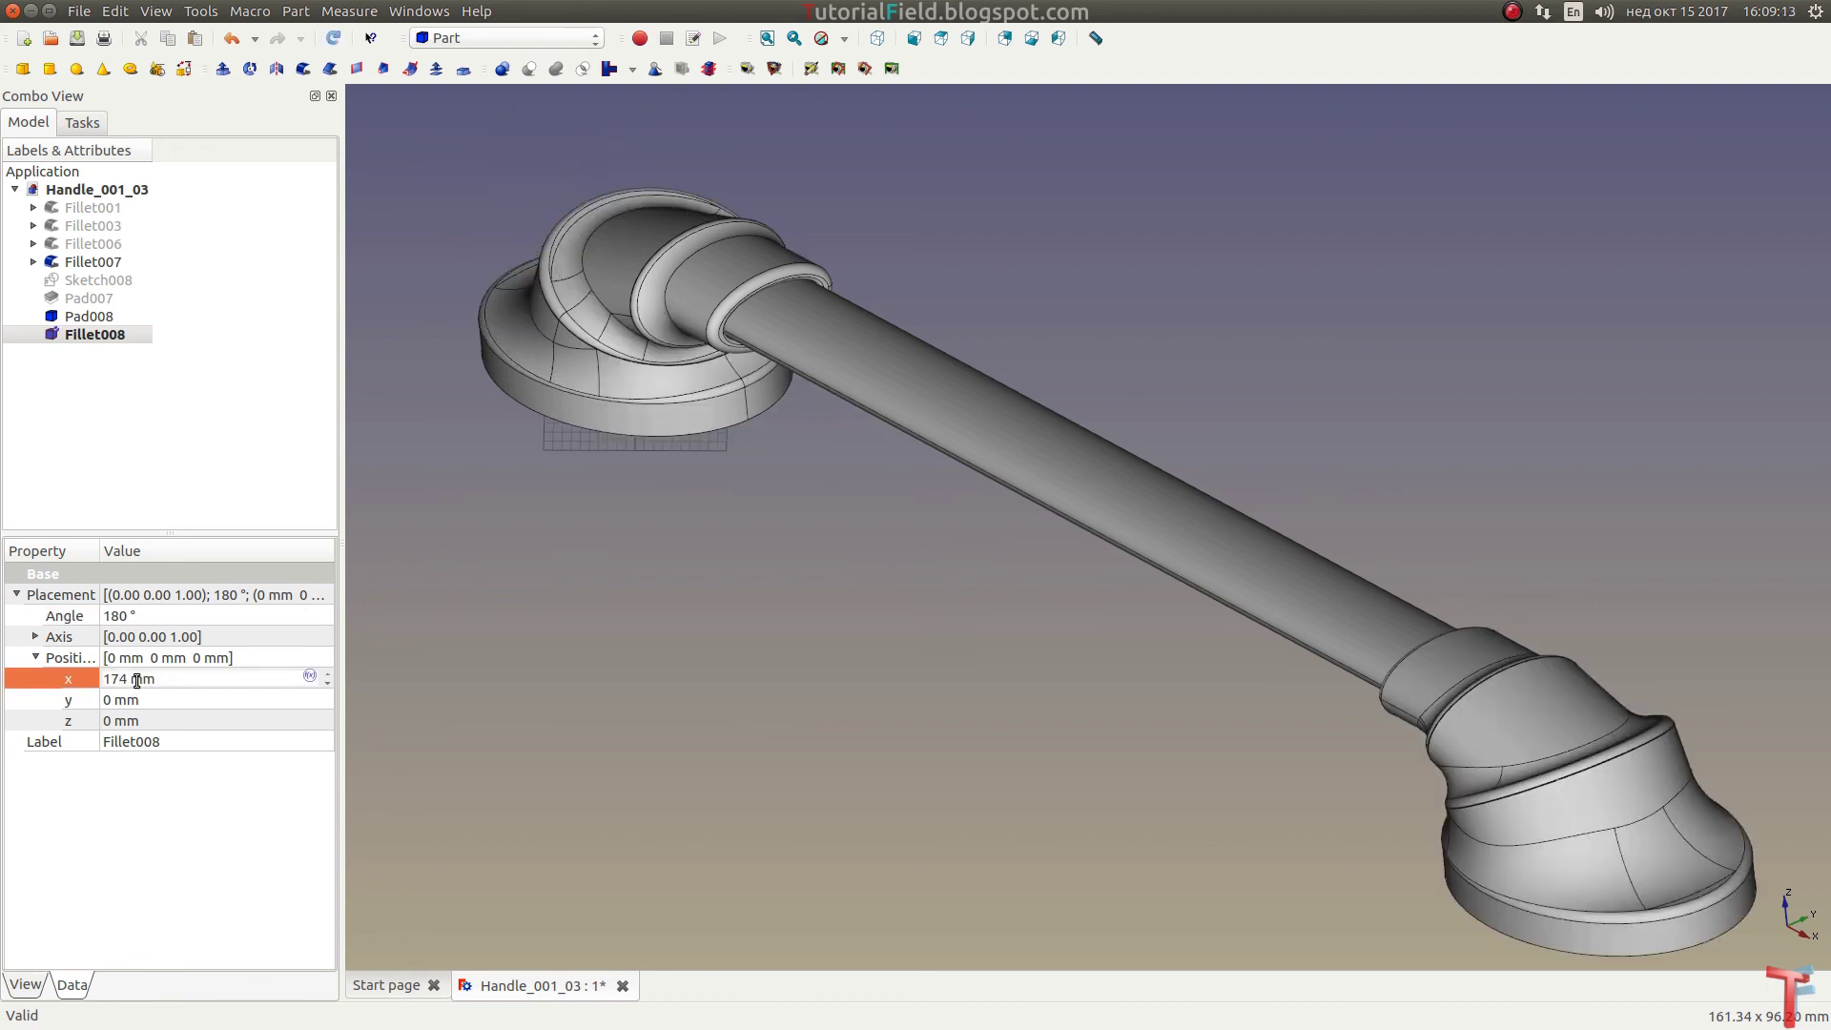
Step: Orbit the view to see both handle ends and select the Fillet007 boss
mouse_move(581, 595)
middle_down()
mouse_move(1071, 687)
mouse_move(1120, 671)
mouse_move(1110, 653)
mouse_move(1152, 688)
mouse_move(1137, 706)
mouse_move(1149, 630)
mouse_move(1167, 684)
mouse_move(1152, 722)
middle_up()
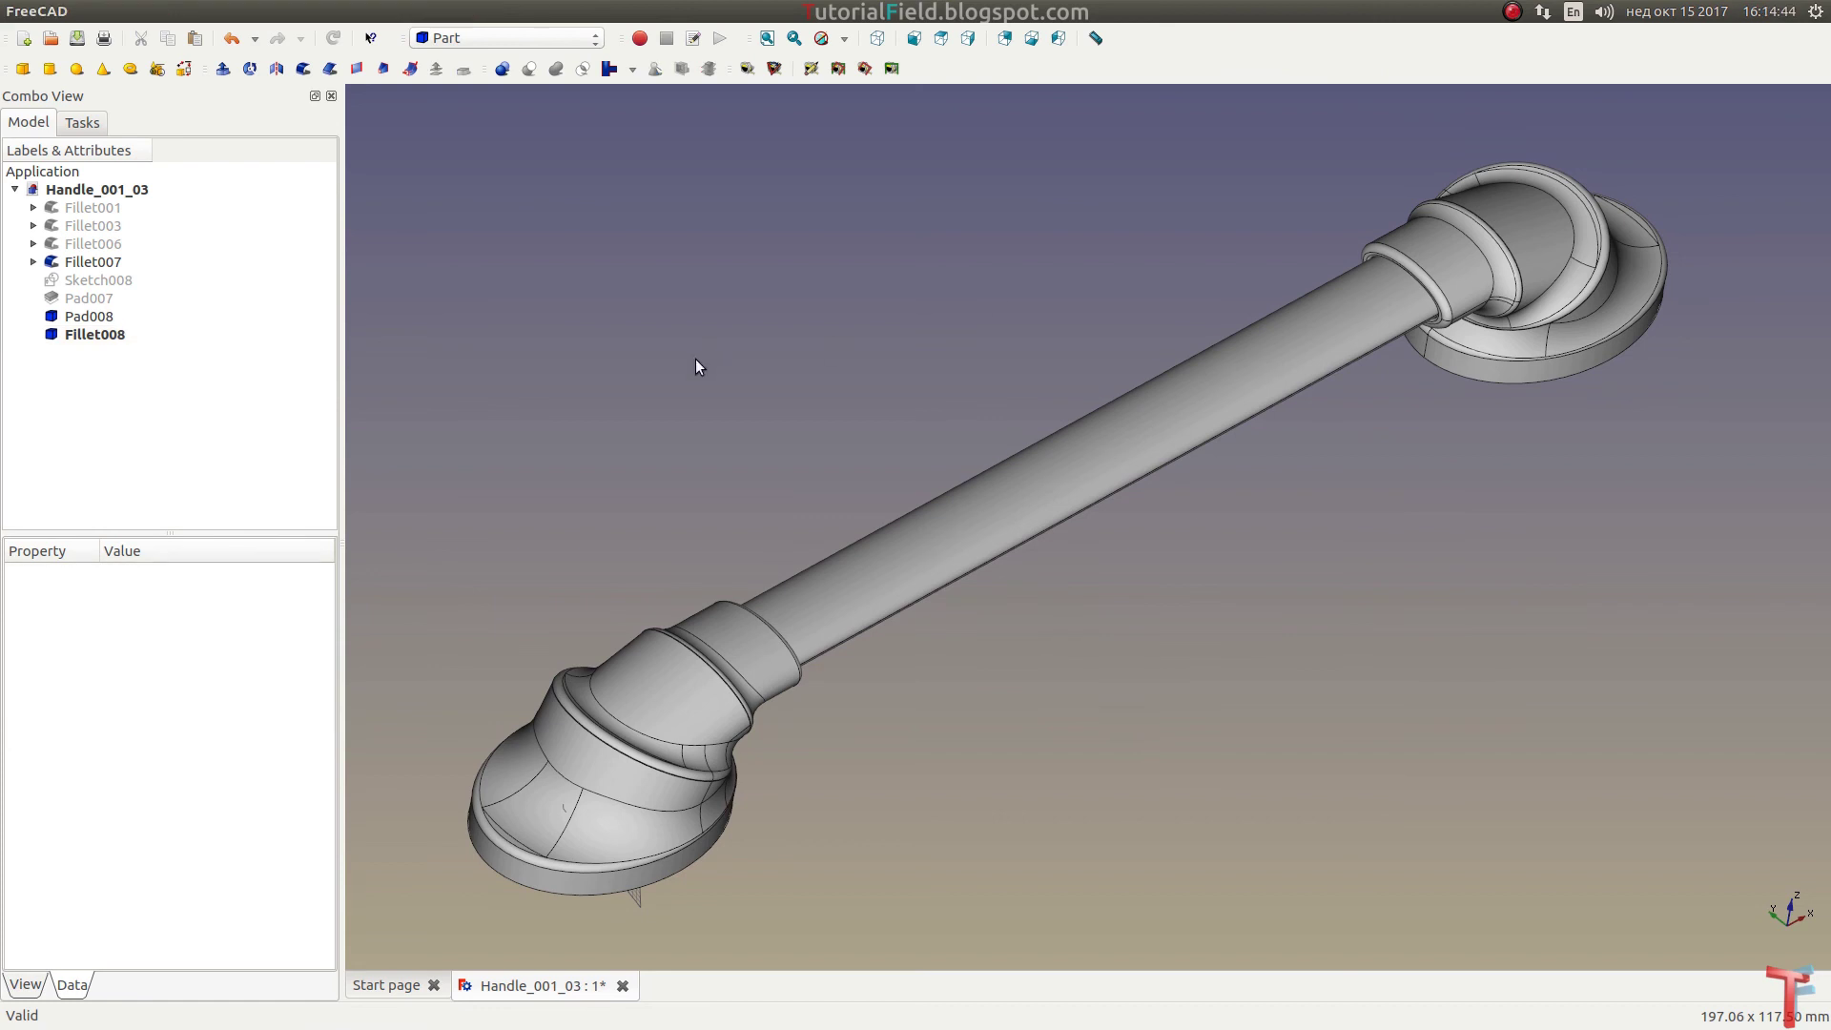
click(99, 263)
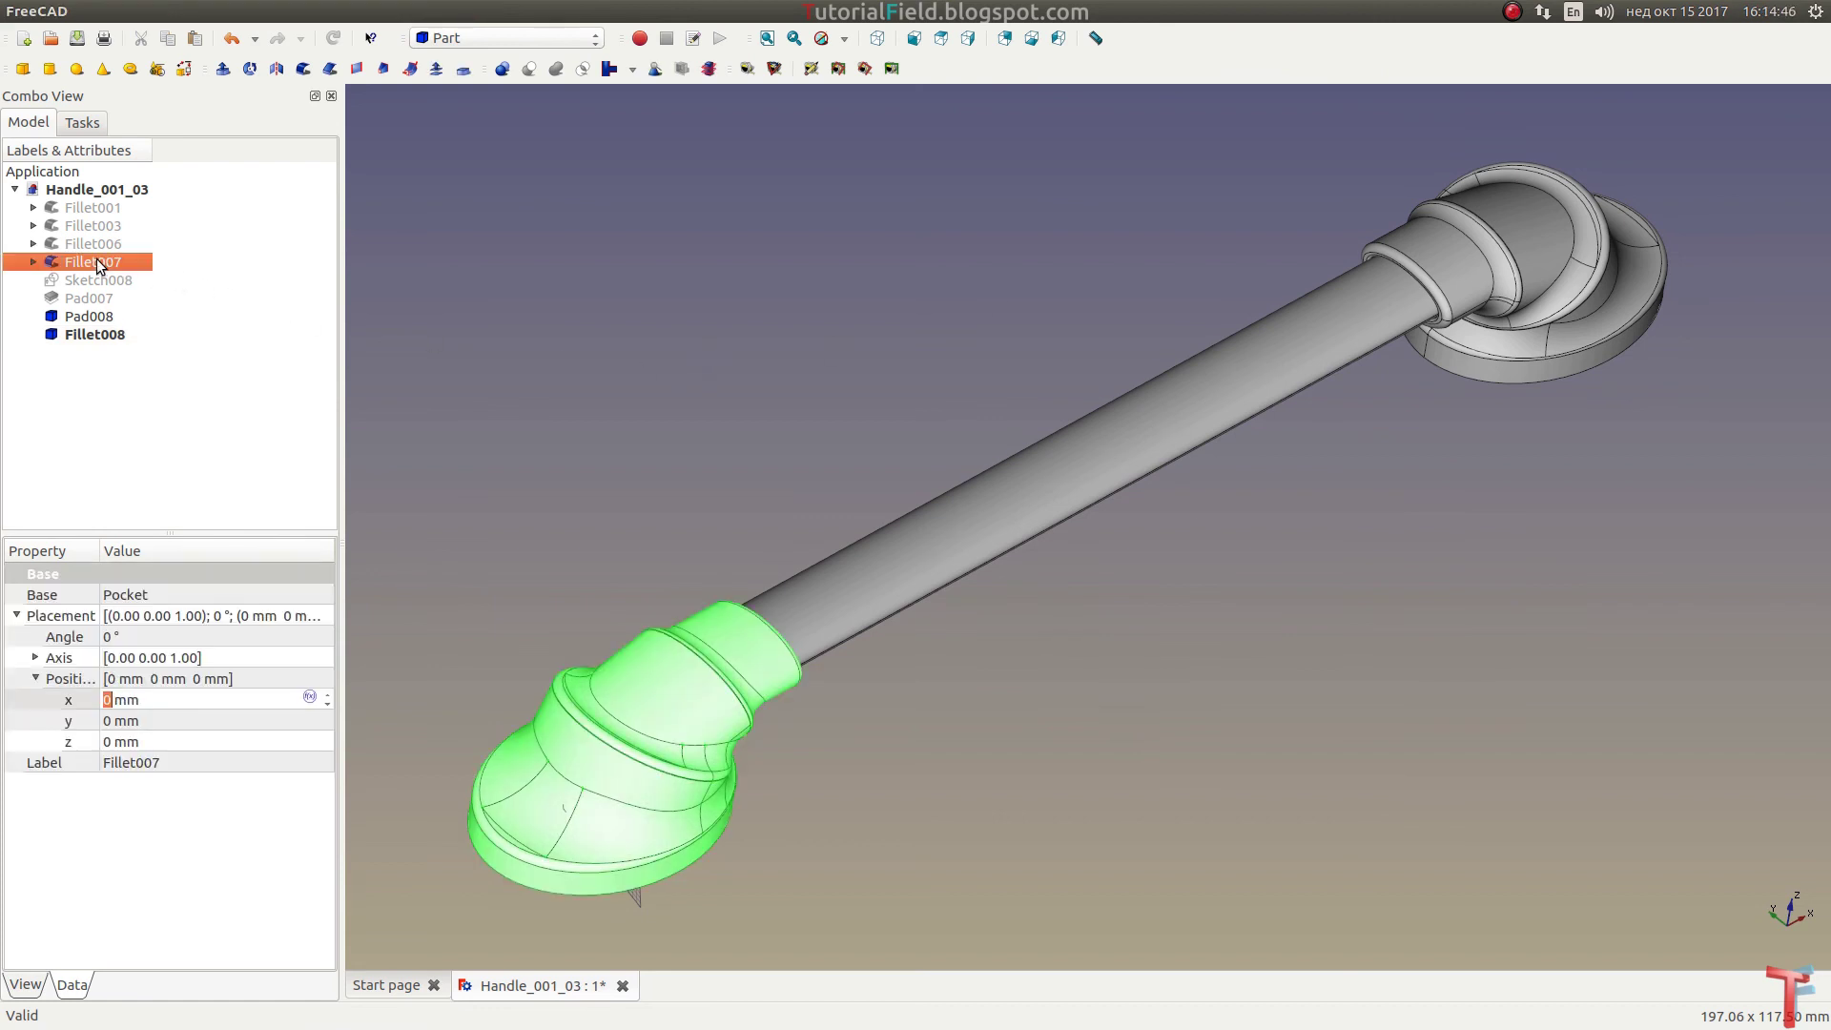
click(564, 784)
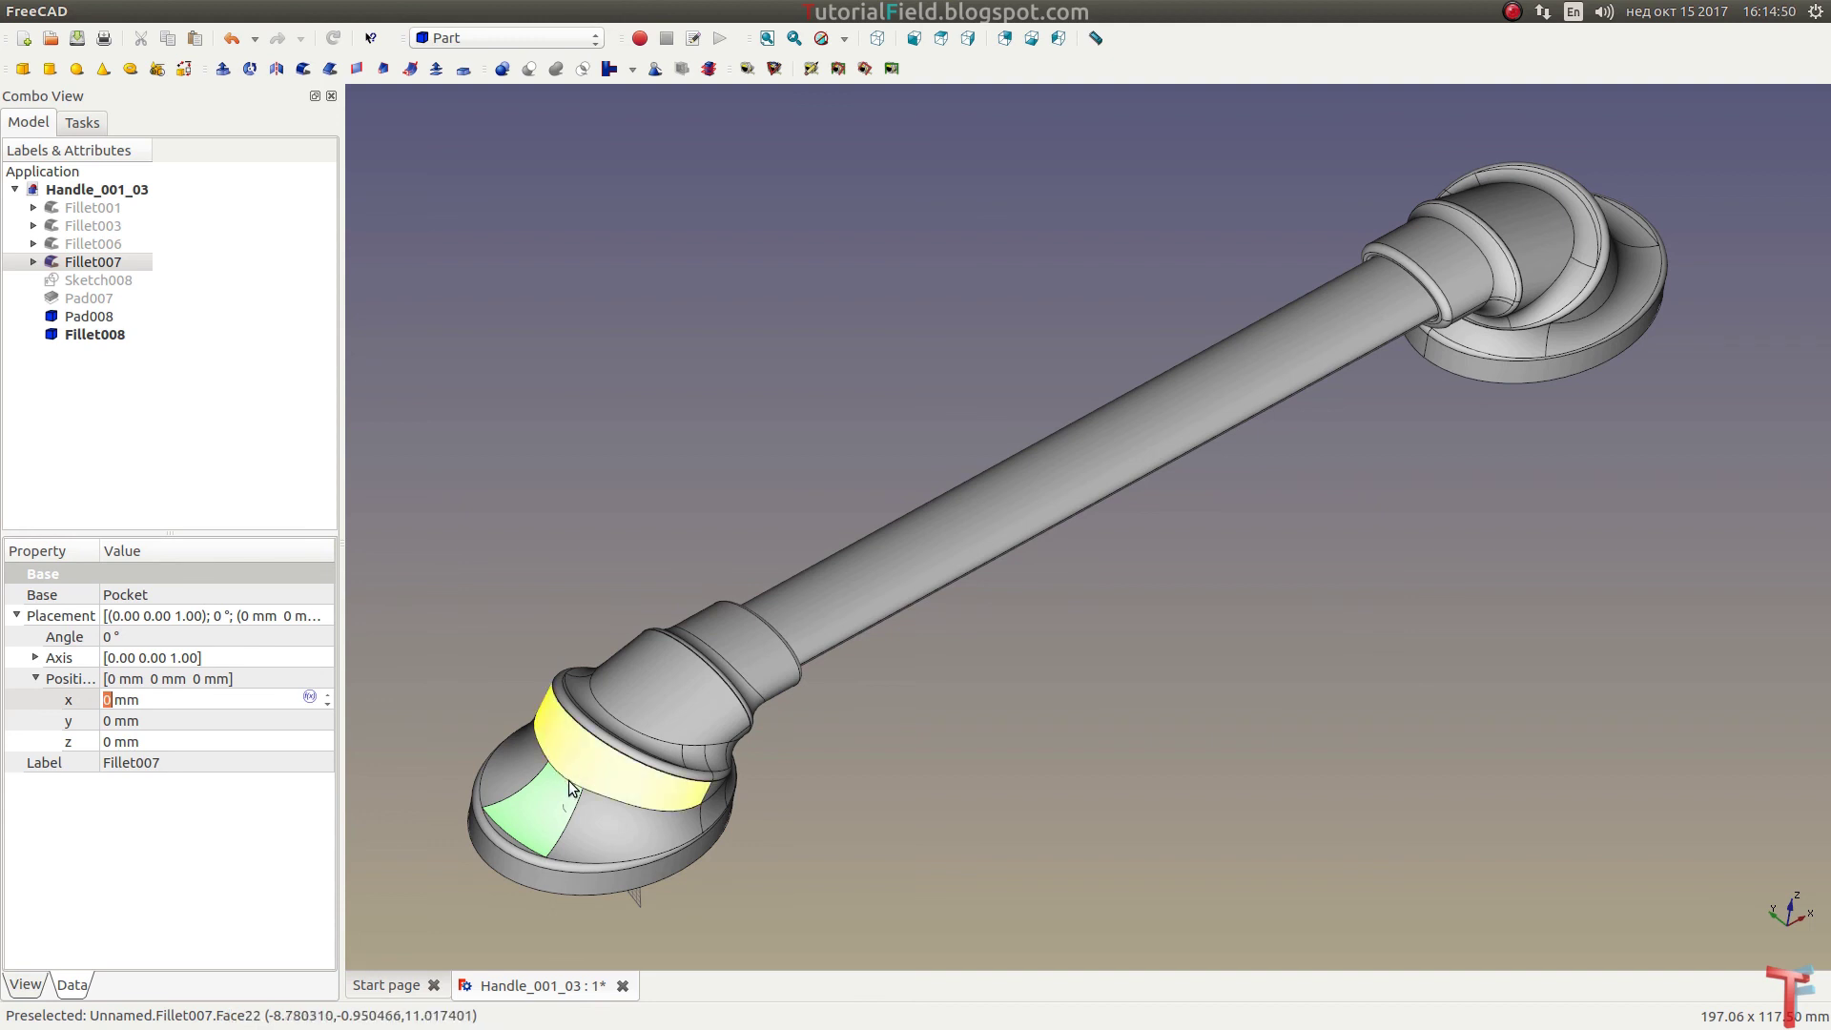
Step: Give both bosses, Fillet007 and Fillet008, the Bronze material via Appearance
right_click(107, 261)
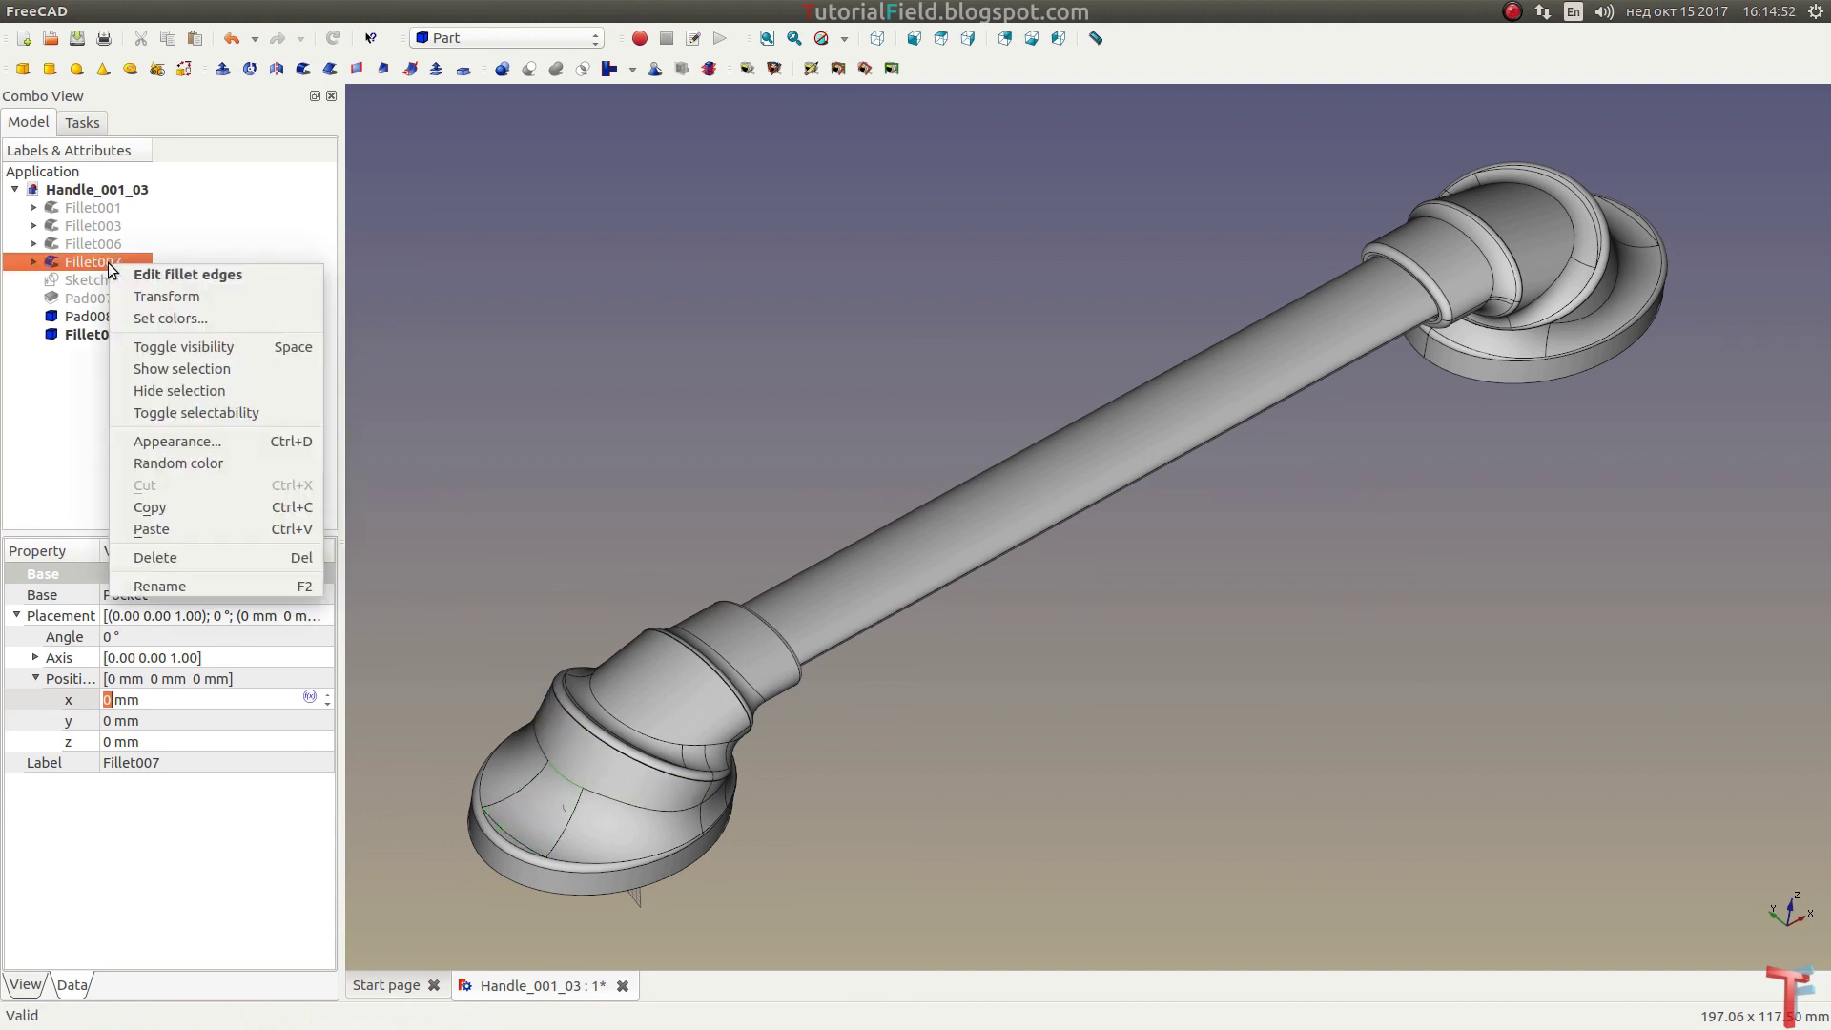
click(184, 441)
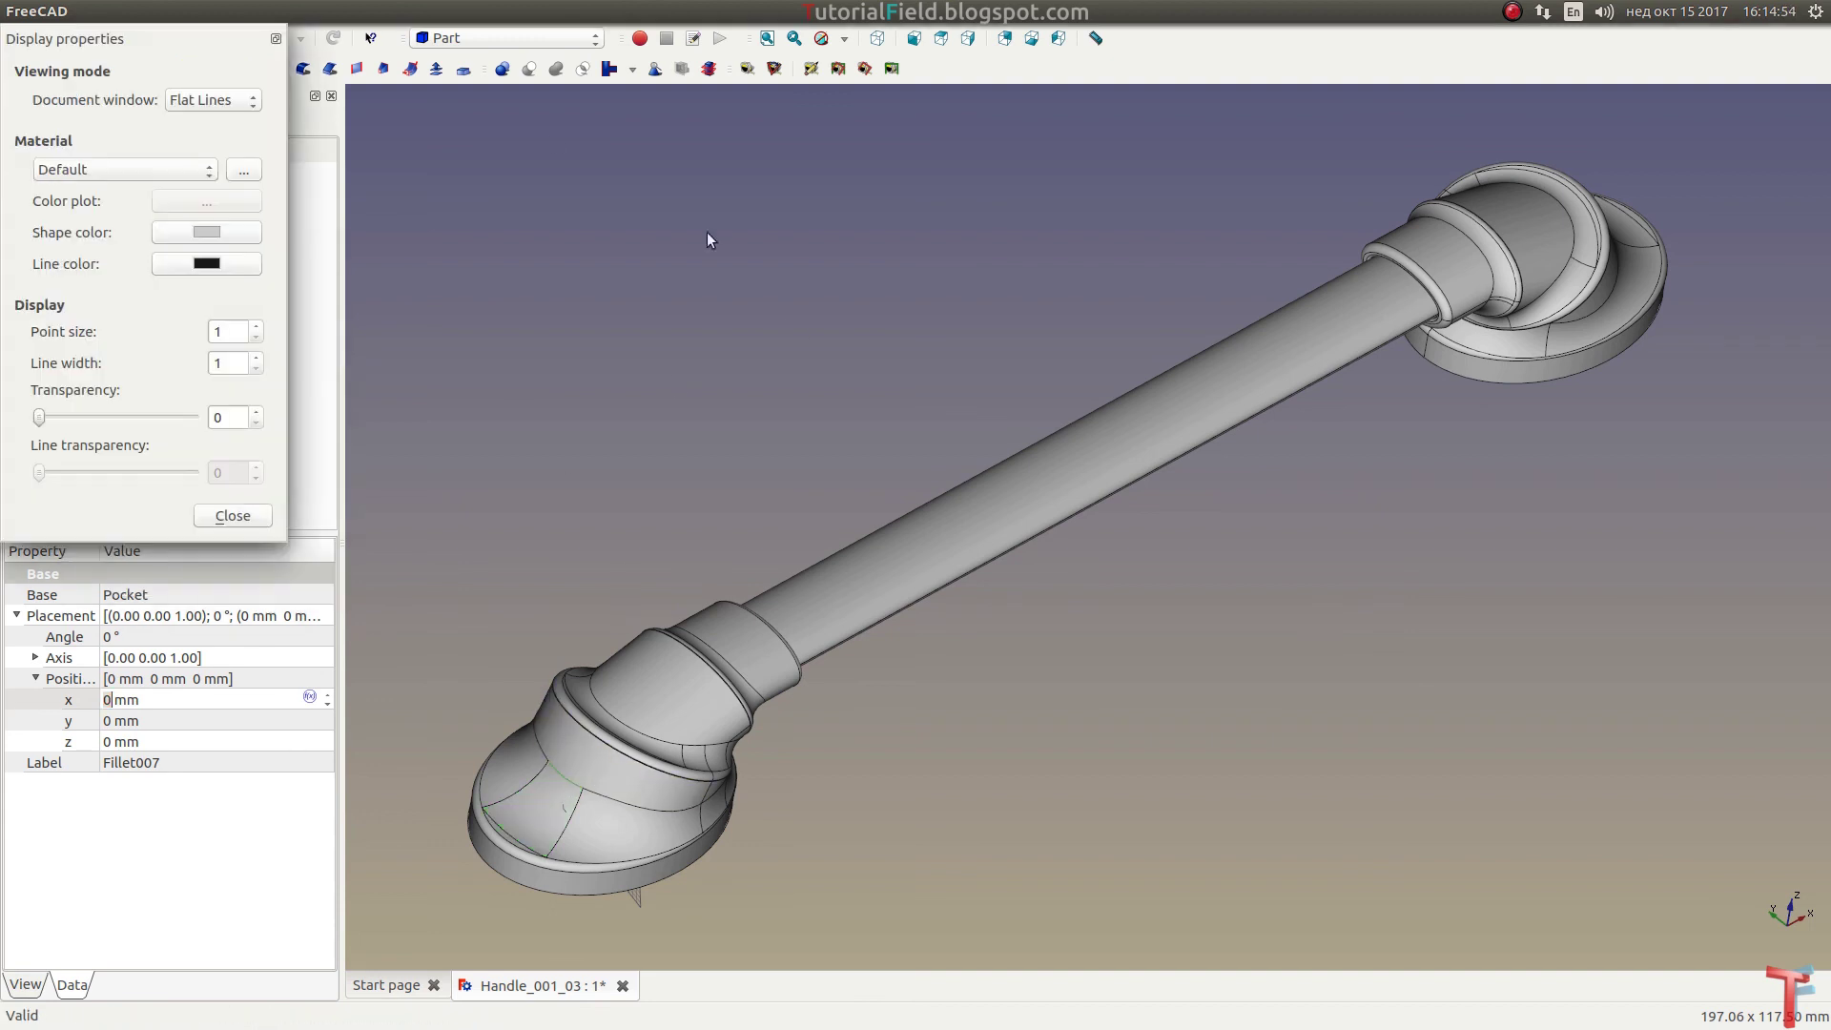
drag(202, 36, 1277, 308)
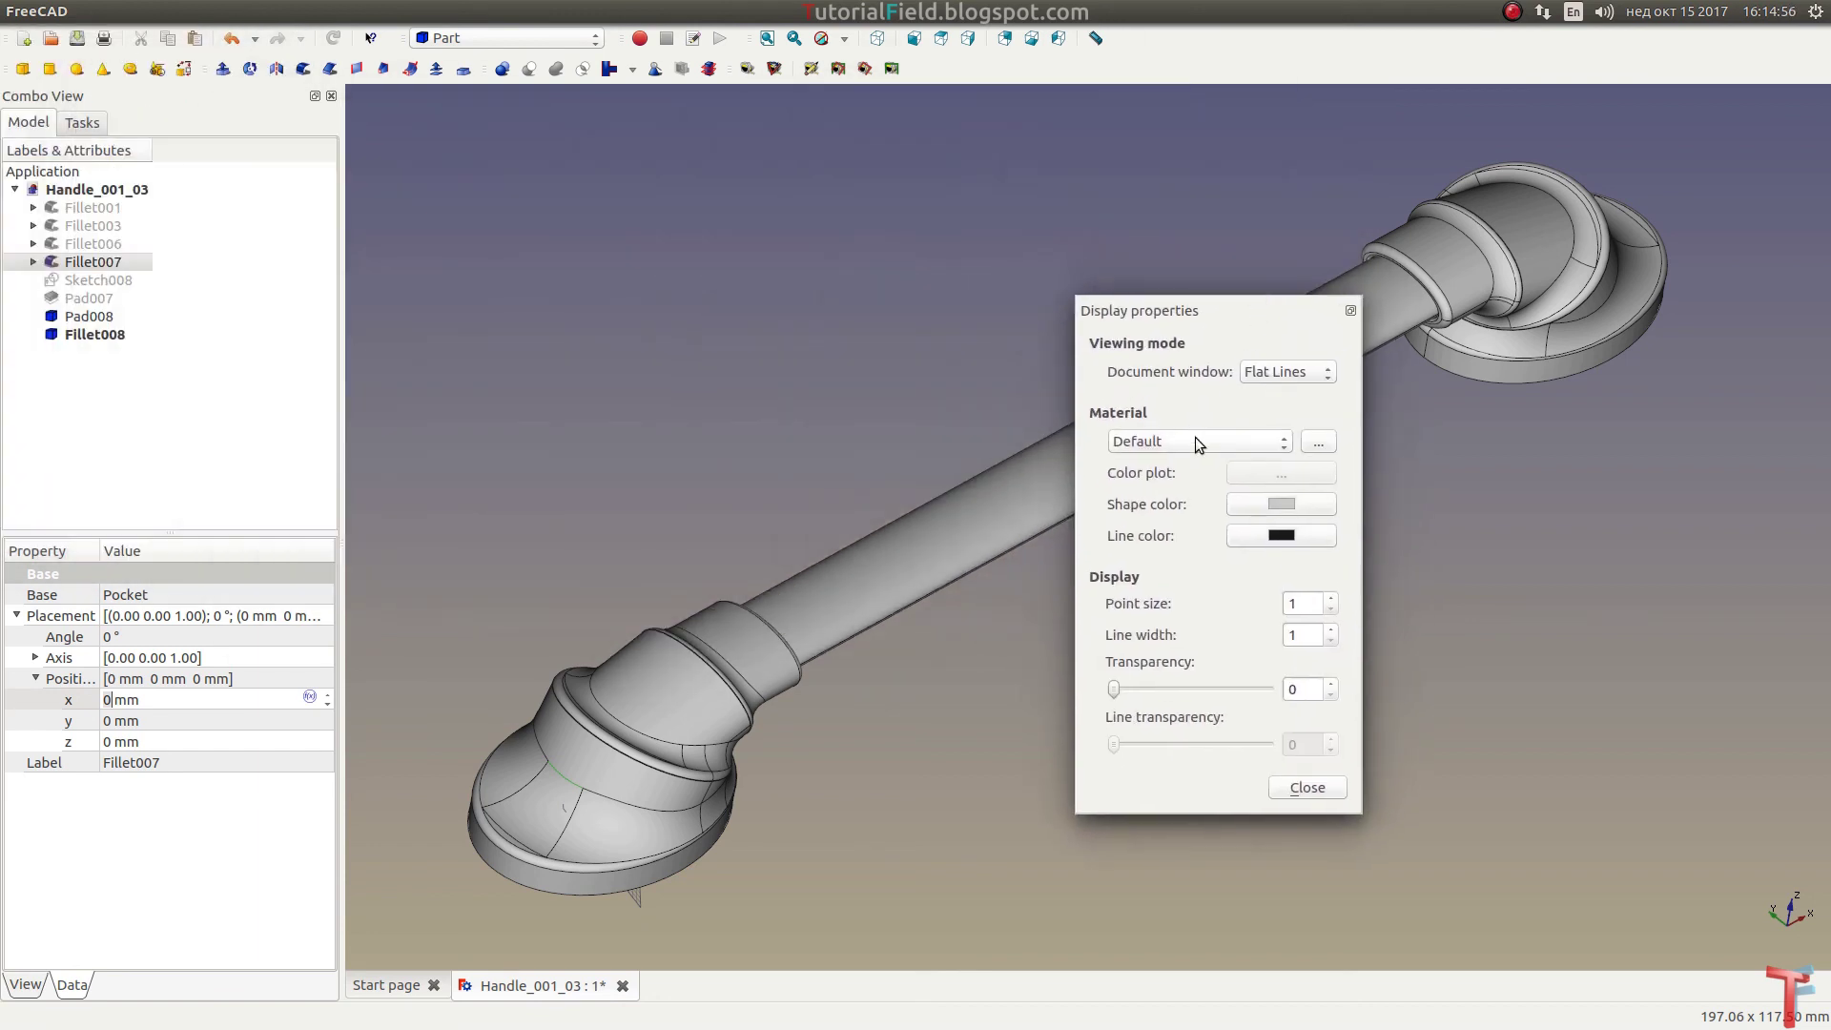
click(1192, 439)
click(1175, 507)
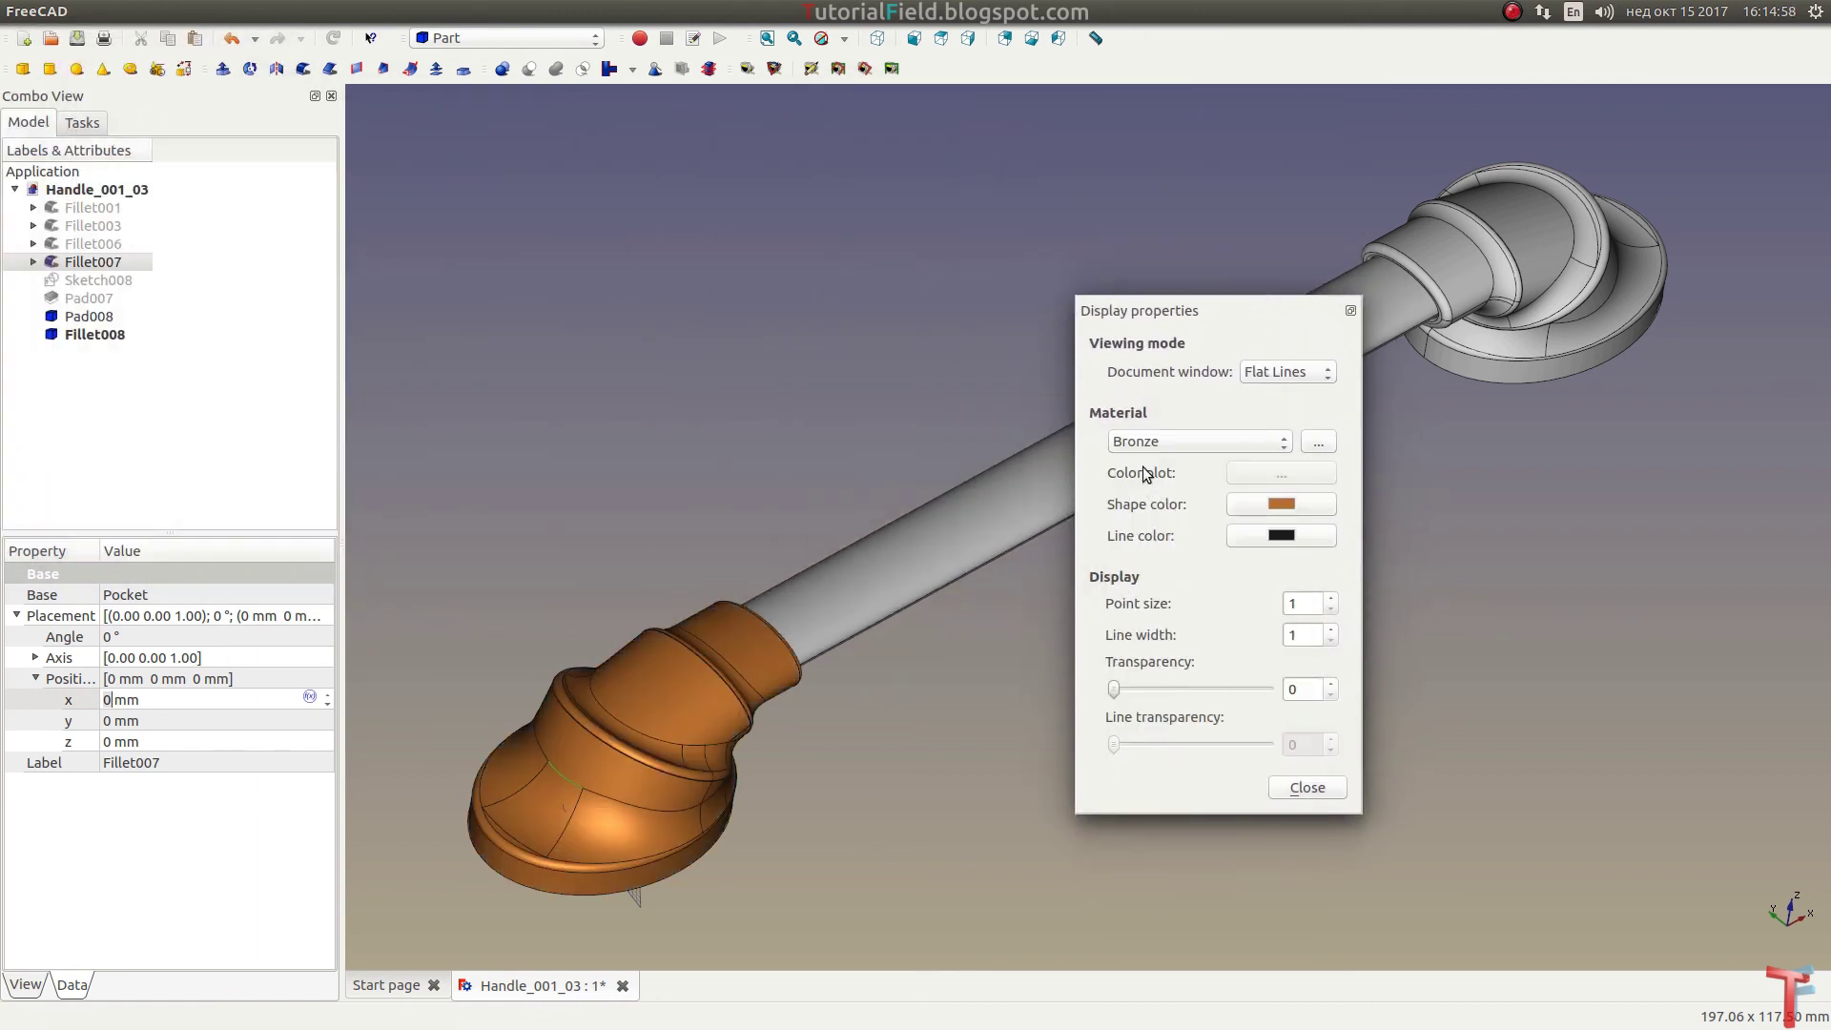
click(1442, 378)
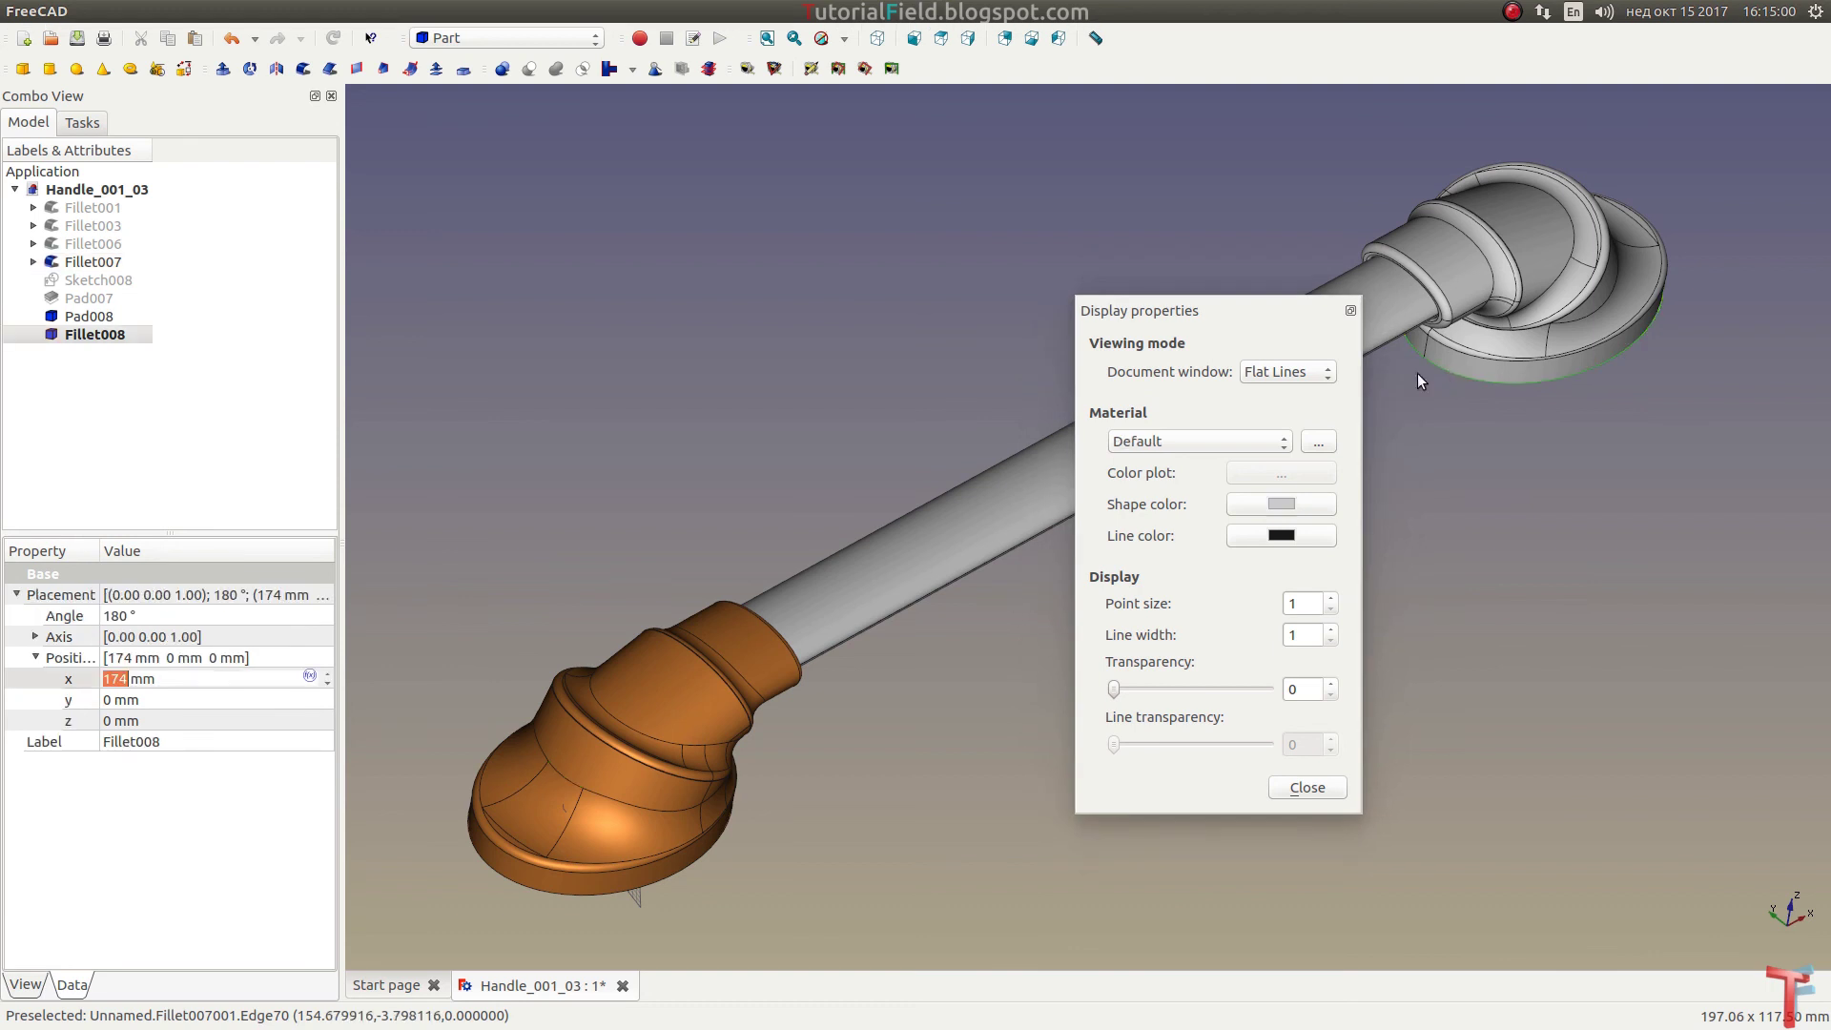
click(1175, 442)
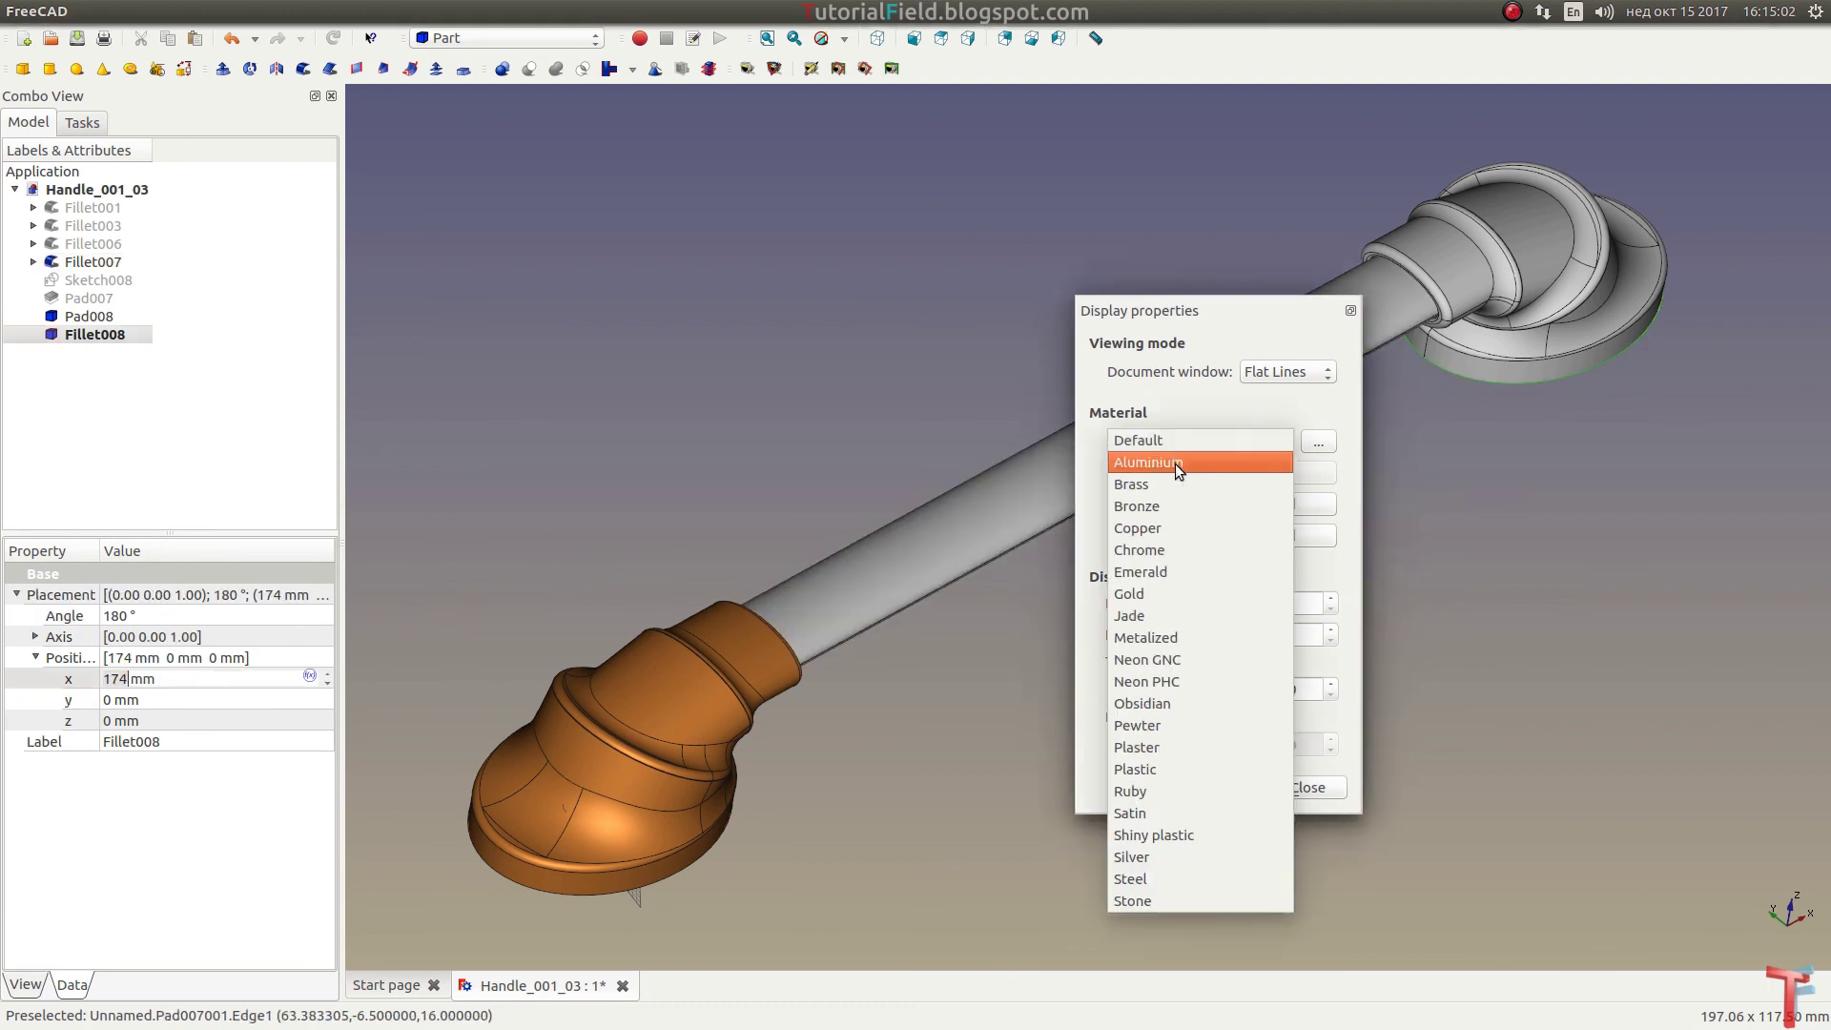
click(1174, 506)
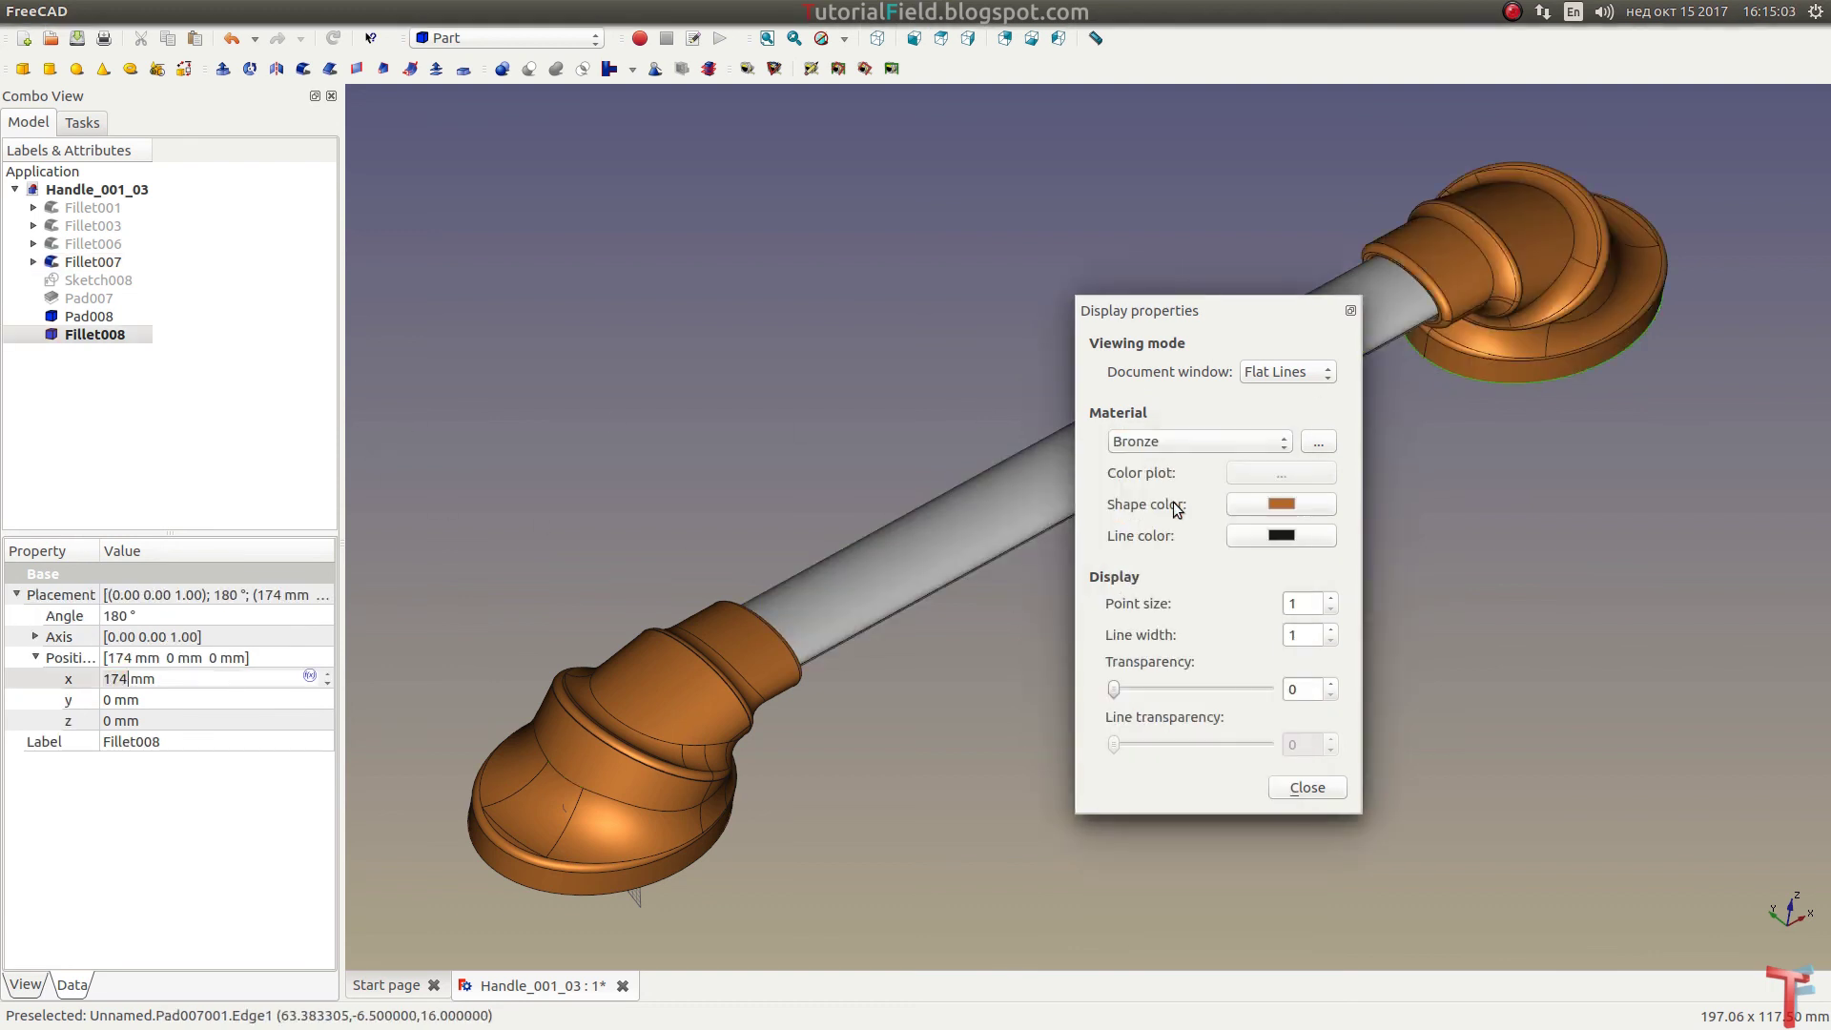
Step: Set the rod Pad008 to Shiny plastic with a brown shape colour, then close Appearance
click(979, 565)
click(1171, 449)
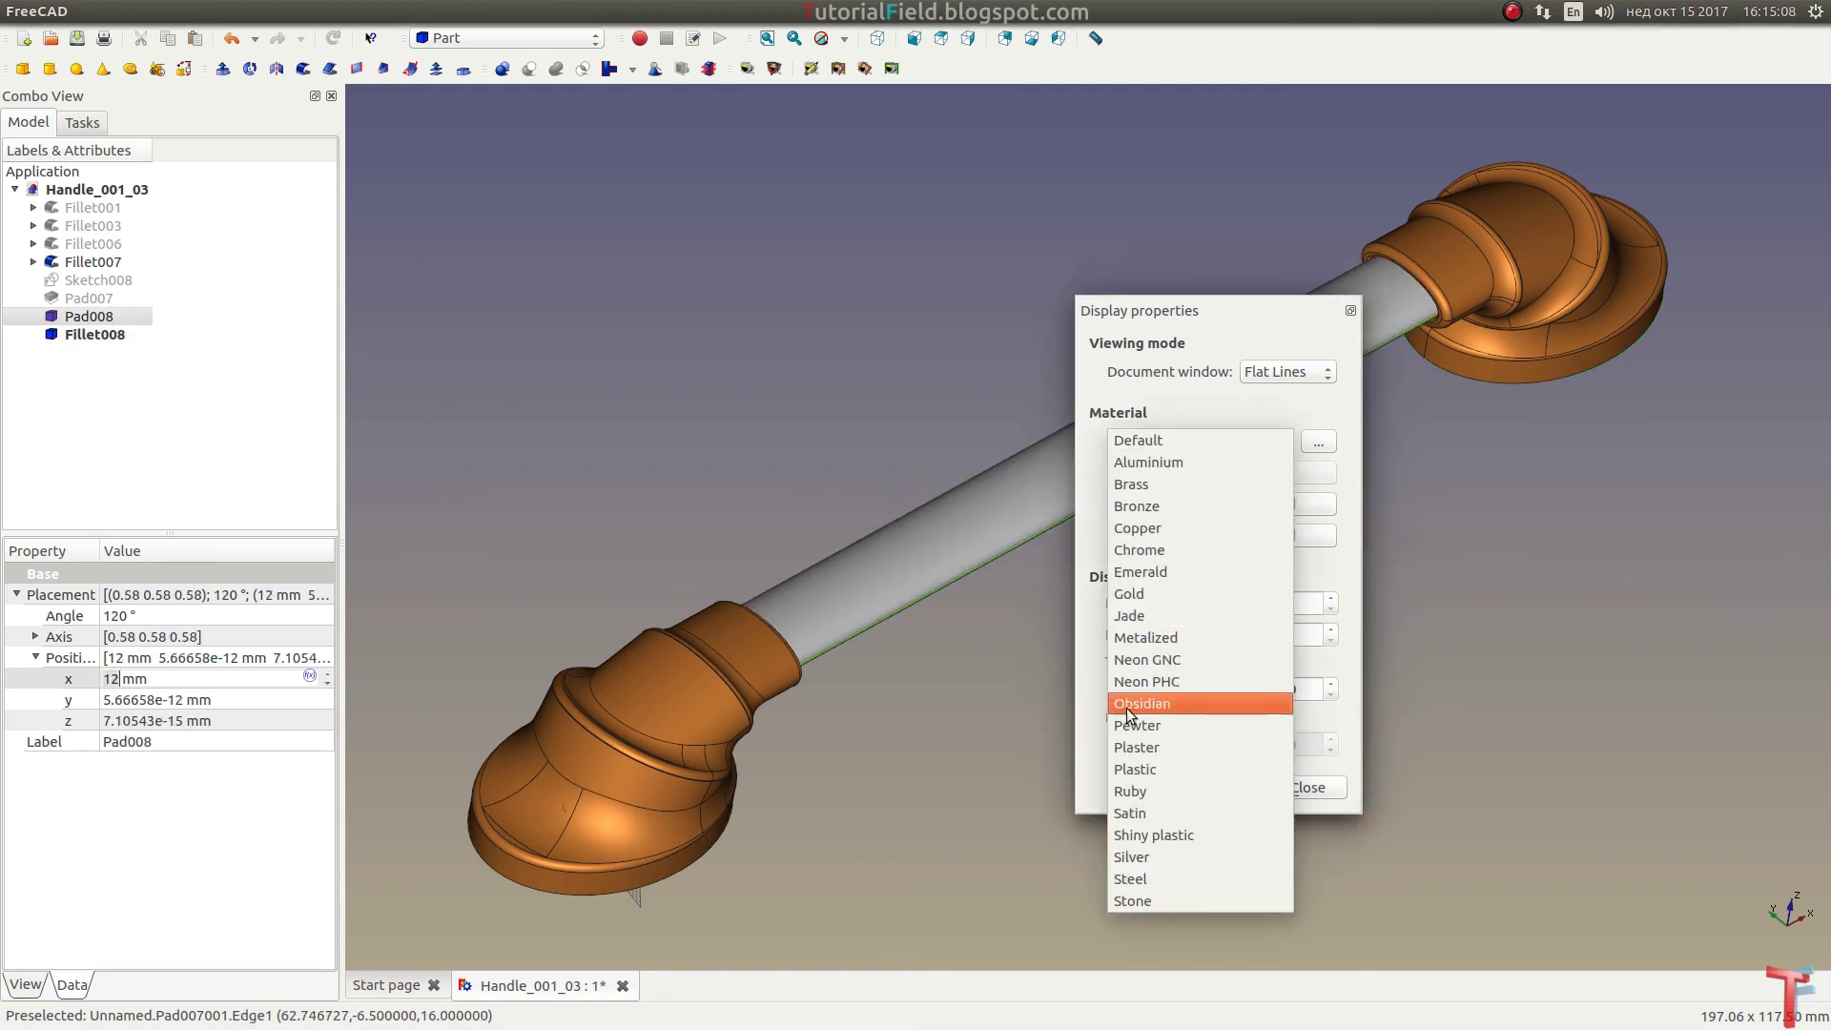
click(1163, 836)
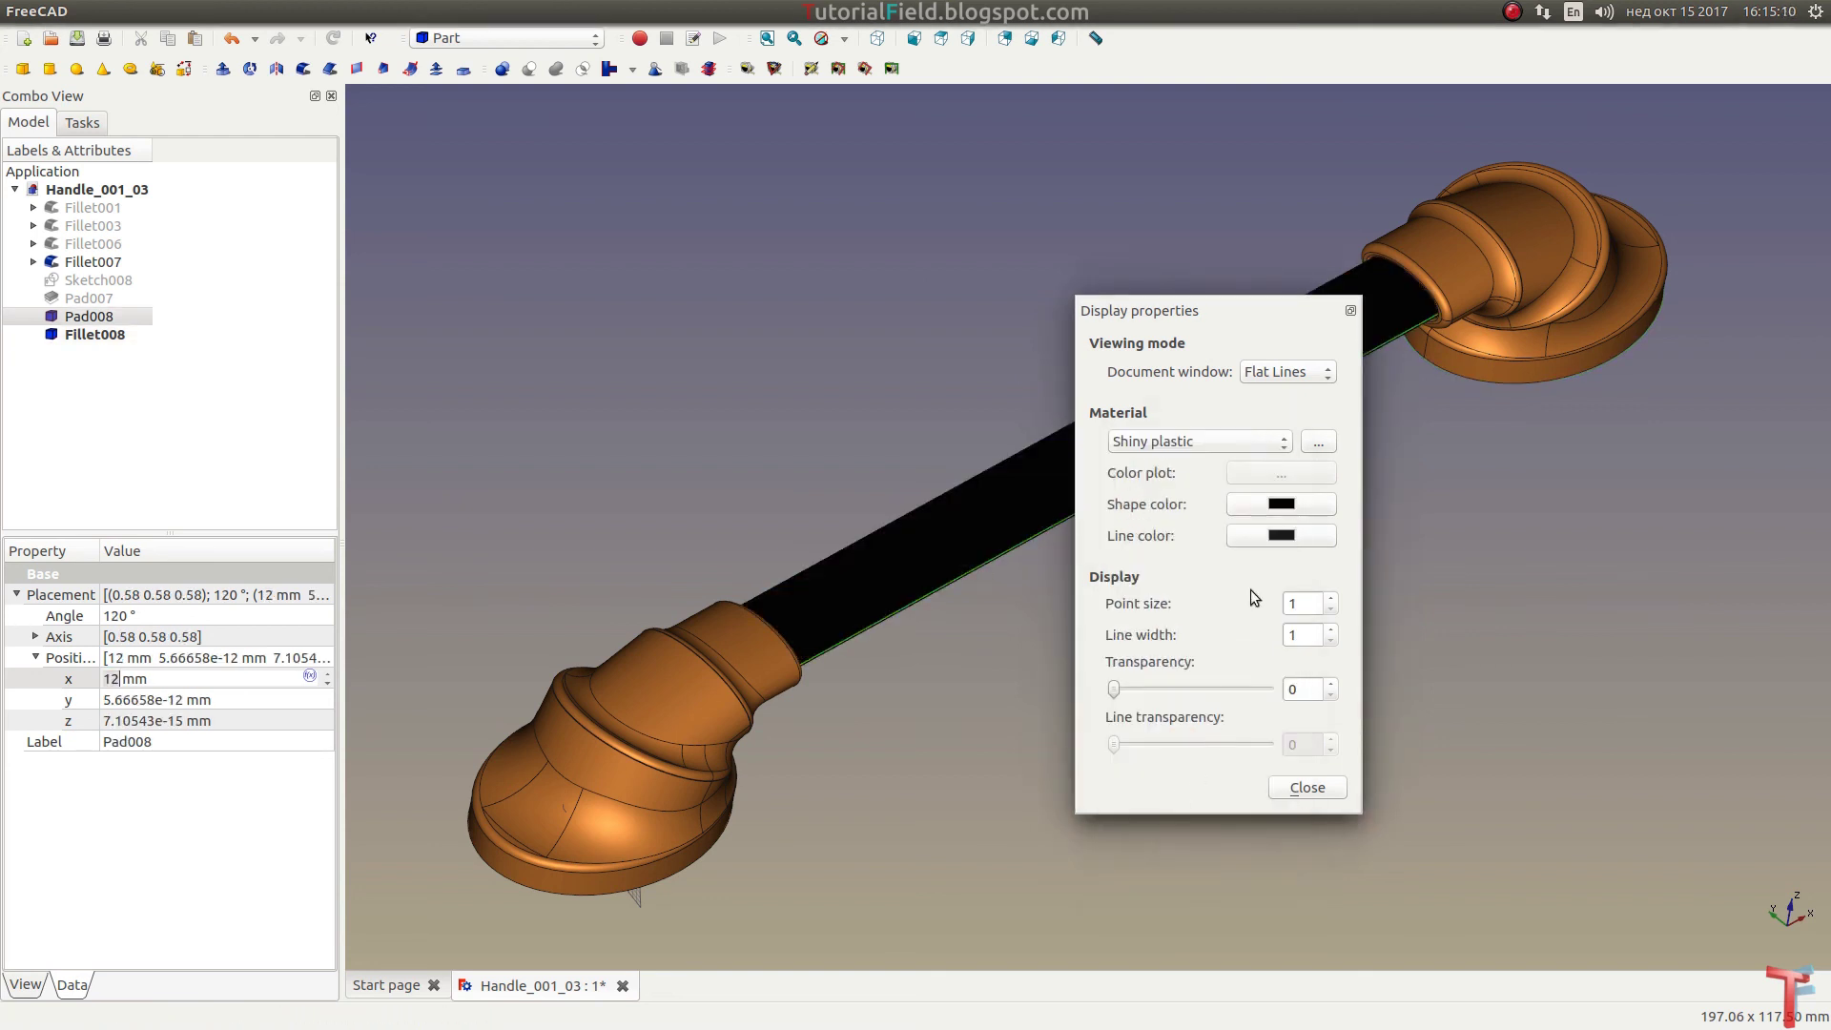
click(1276, 506)
click(1063, 417)
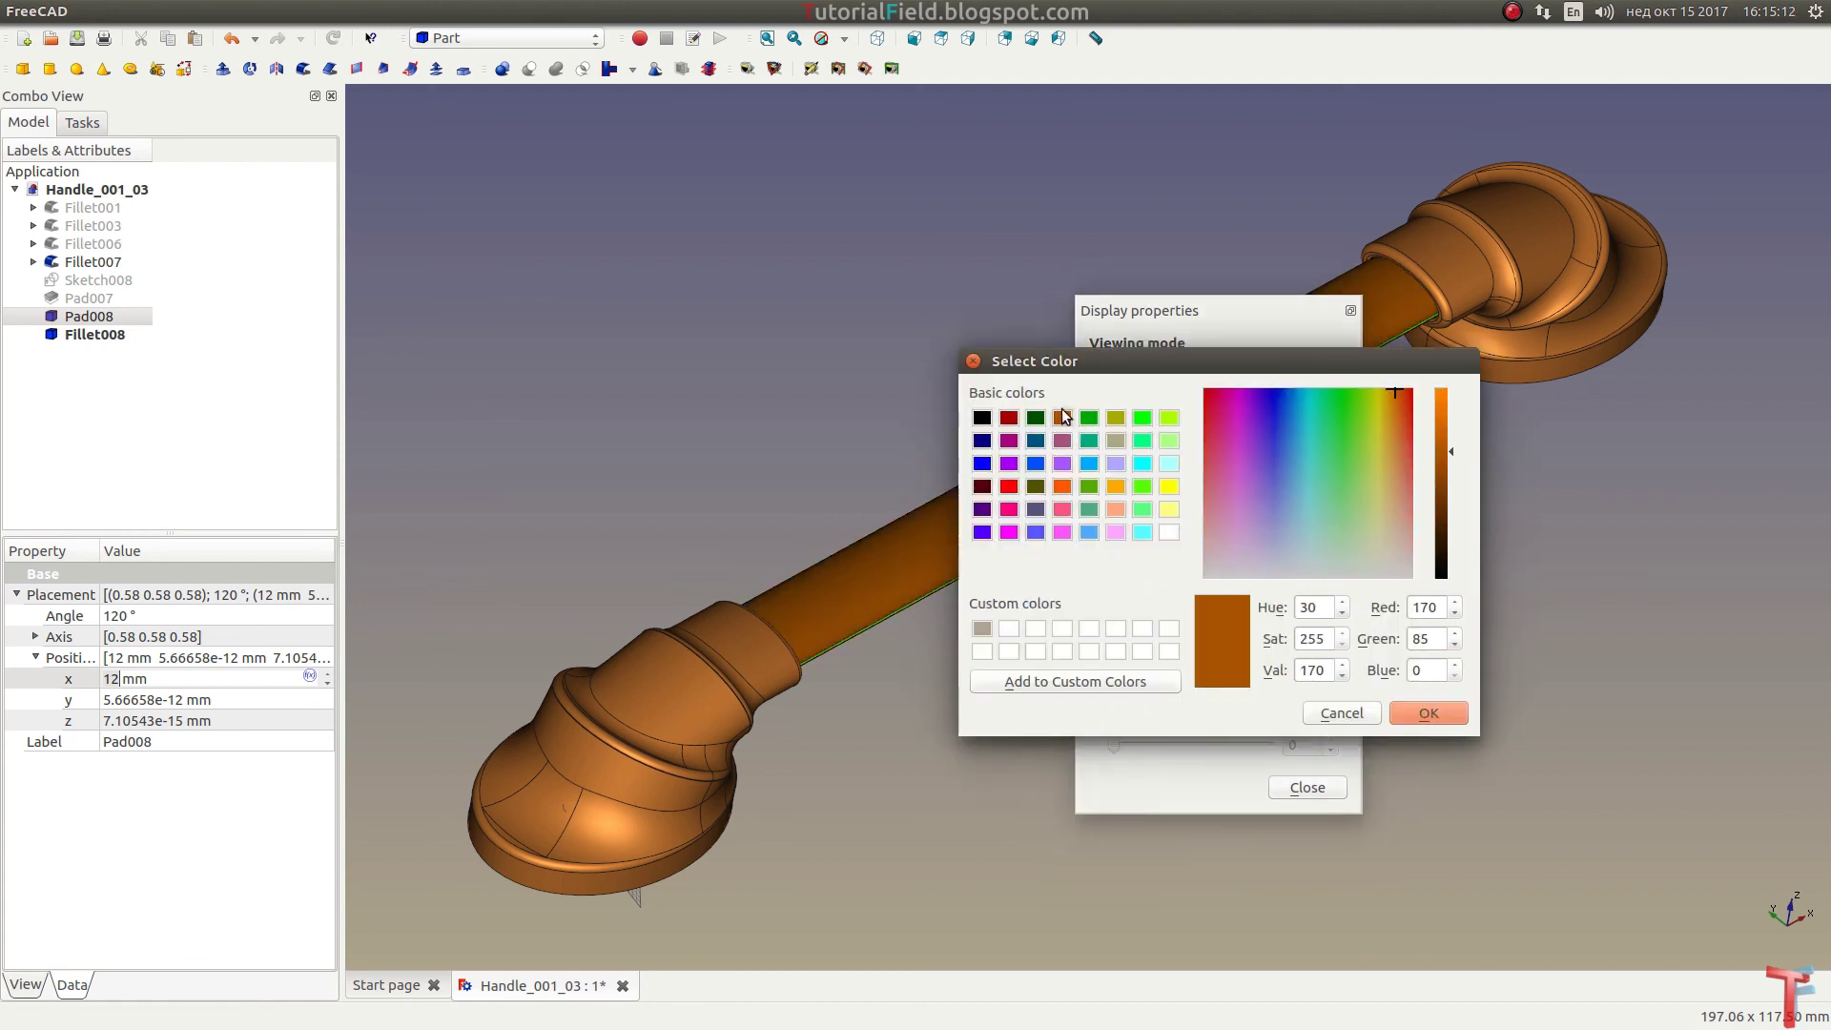
click(1422, 714)
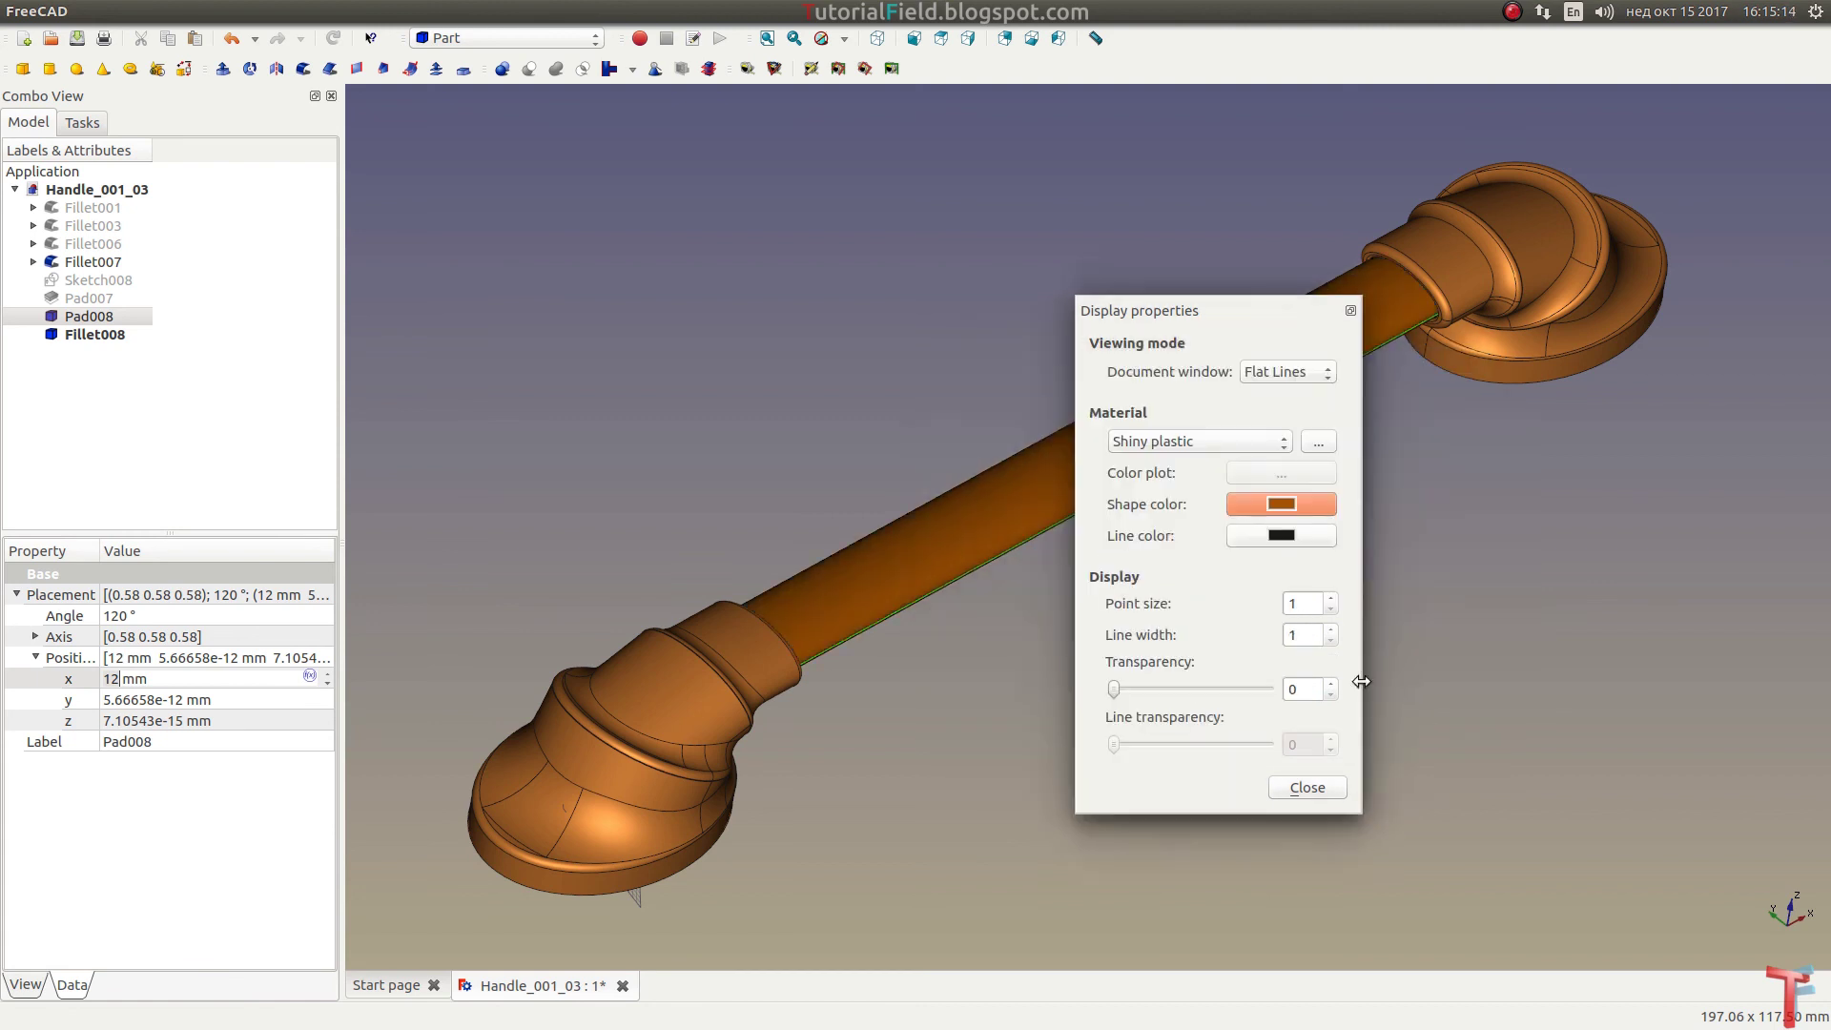
click(1309, 789)
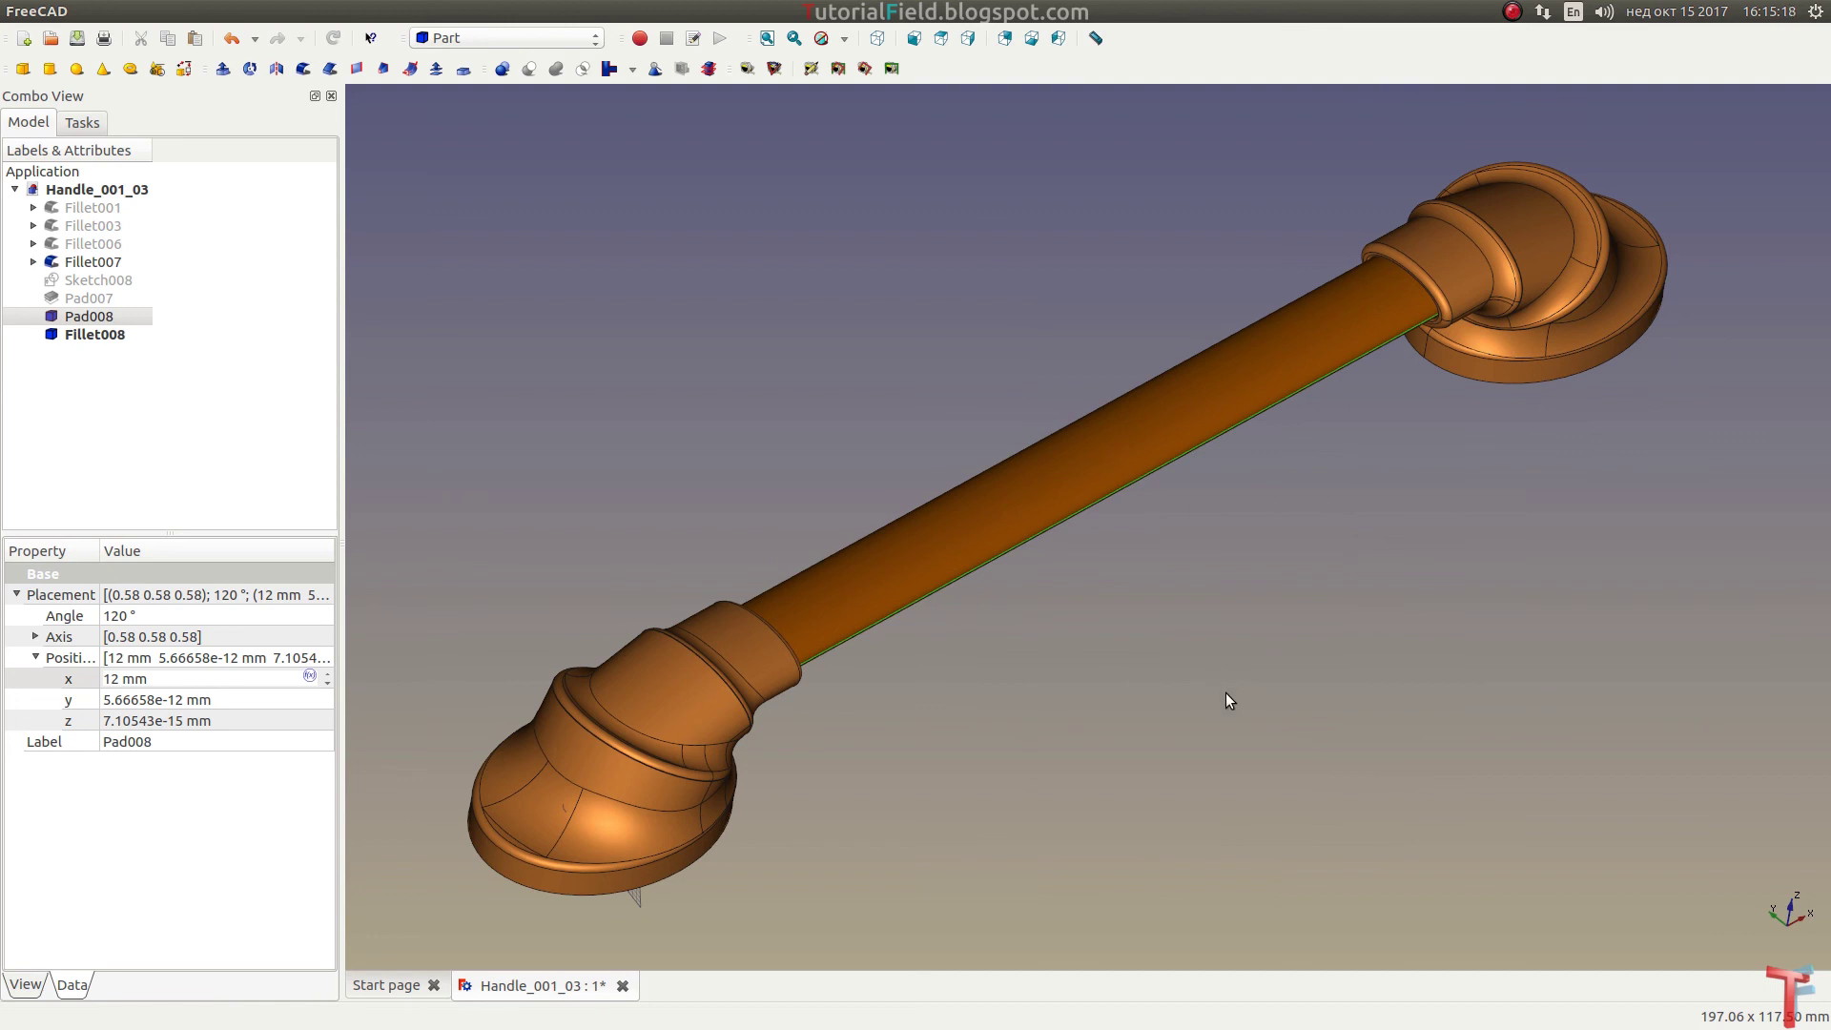
Step: Orbit around the handle and unhide the 4 mm base plate Pad007002 beneath it
mouse_move(1234, 689)
middle_down()
mouse_move(1227, 524)
mouse_move(1219, 570)
mouse_move(1097, 619)
mouse_move(777, 694)
mouse_move(811, 724)
mouse_move(1062, 687)
mouse_move(1180, 636)
mouse_move(1218, 657)
middle_up()
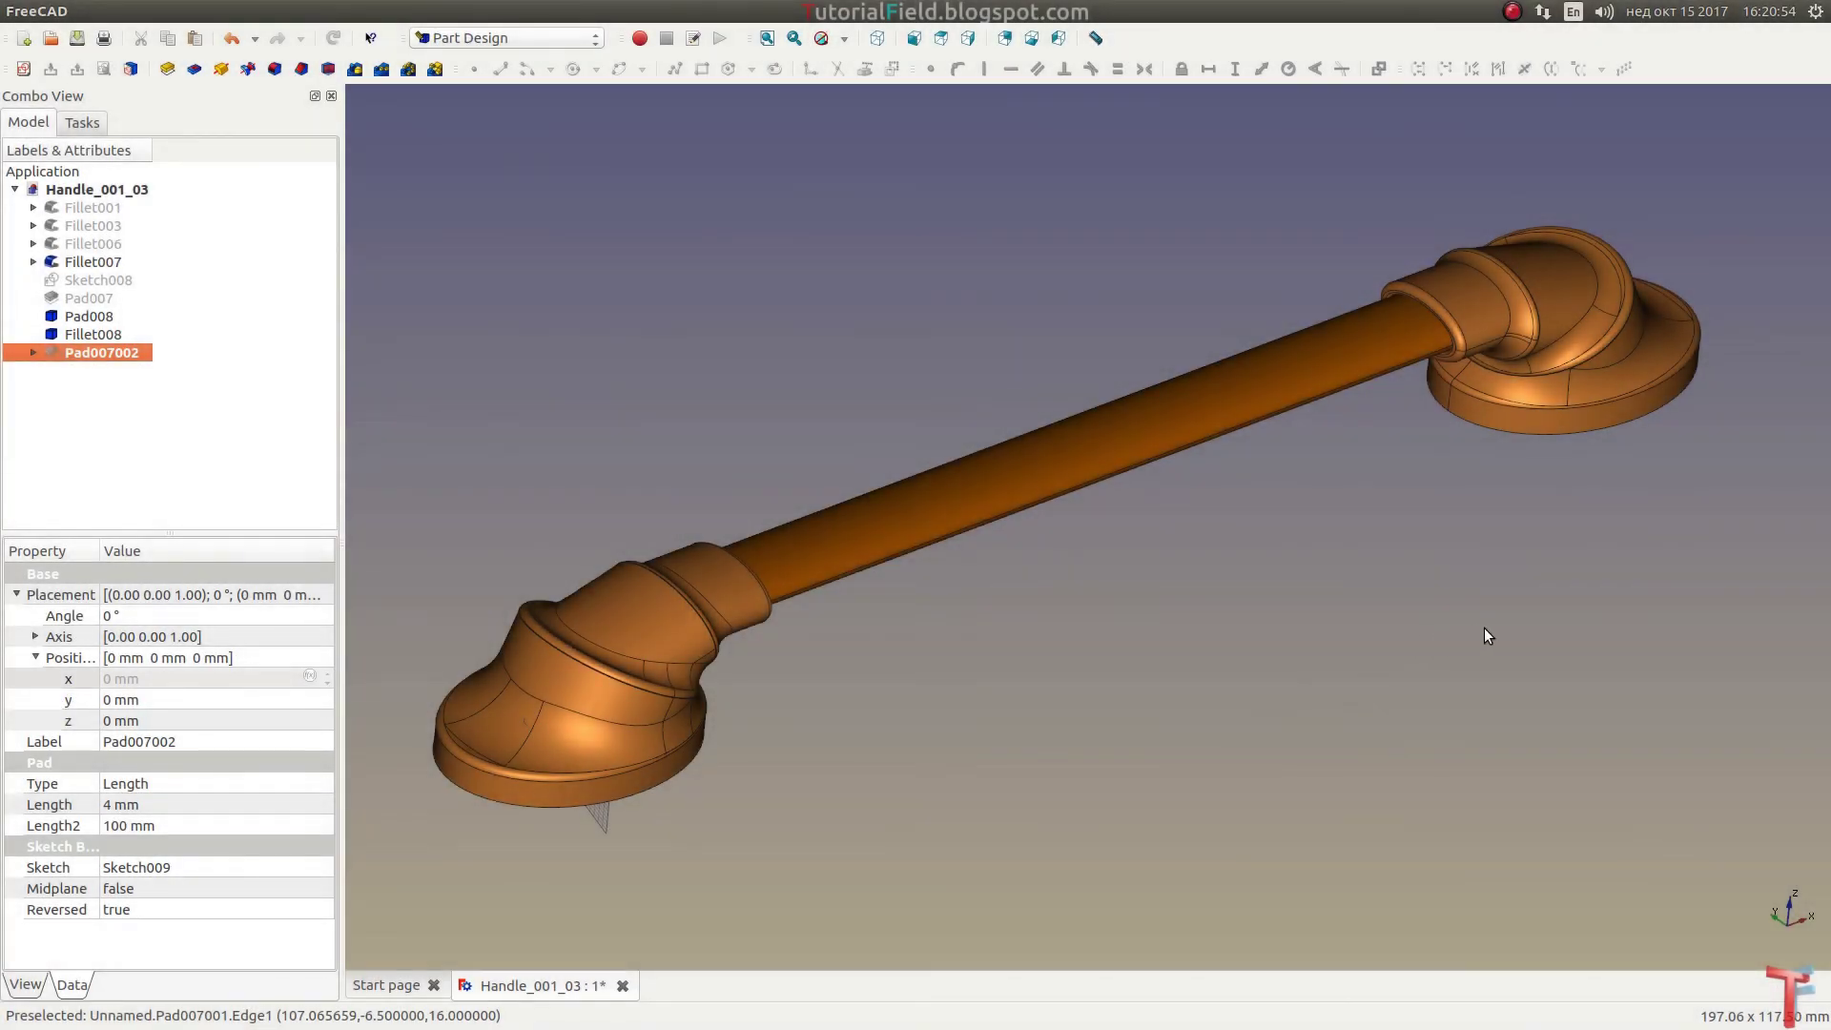
mouse_move(1484, 634)
middle_down()
mouse_move(1316, 744)
mouse_move(1084, 740)
mouse_move(1015, 688)
mouse_move(993, 634)
mouse_move(1255, 668)
middle_up()
mouse_move(1120, 639)
middle_down()
mouse_move(1316, 605)
mouse_move(1352, 637)
mouse_move(1229, 674)
mouse_move(1528, 621)
mouse_move(1651, 523)
mouse_move(1528, 592)
mouse_move(1029, 620)
mouse_move(982, 645)
mouse_move(1439, 372)
mouse_move(1465, 390)
mouse_move(1689, 309)
mouse_move(1732, 375)
mouse_move(1756, 473)
mouse_move(1621, 475)
middle_up()
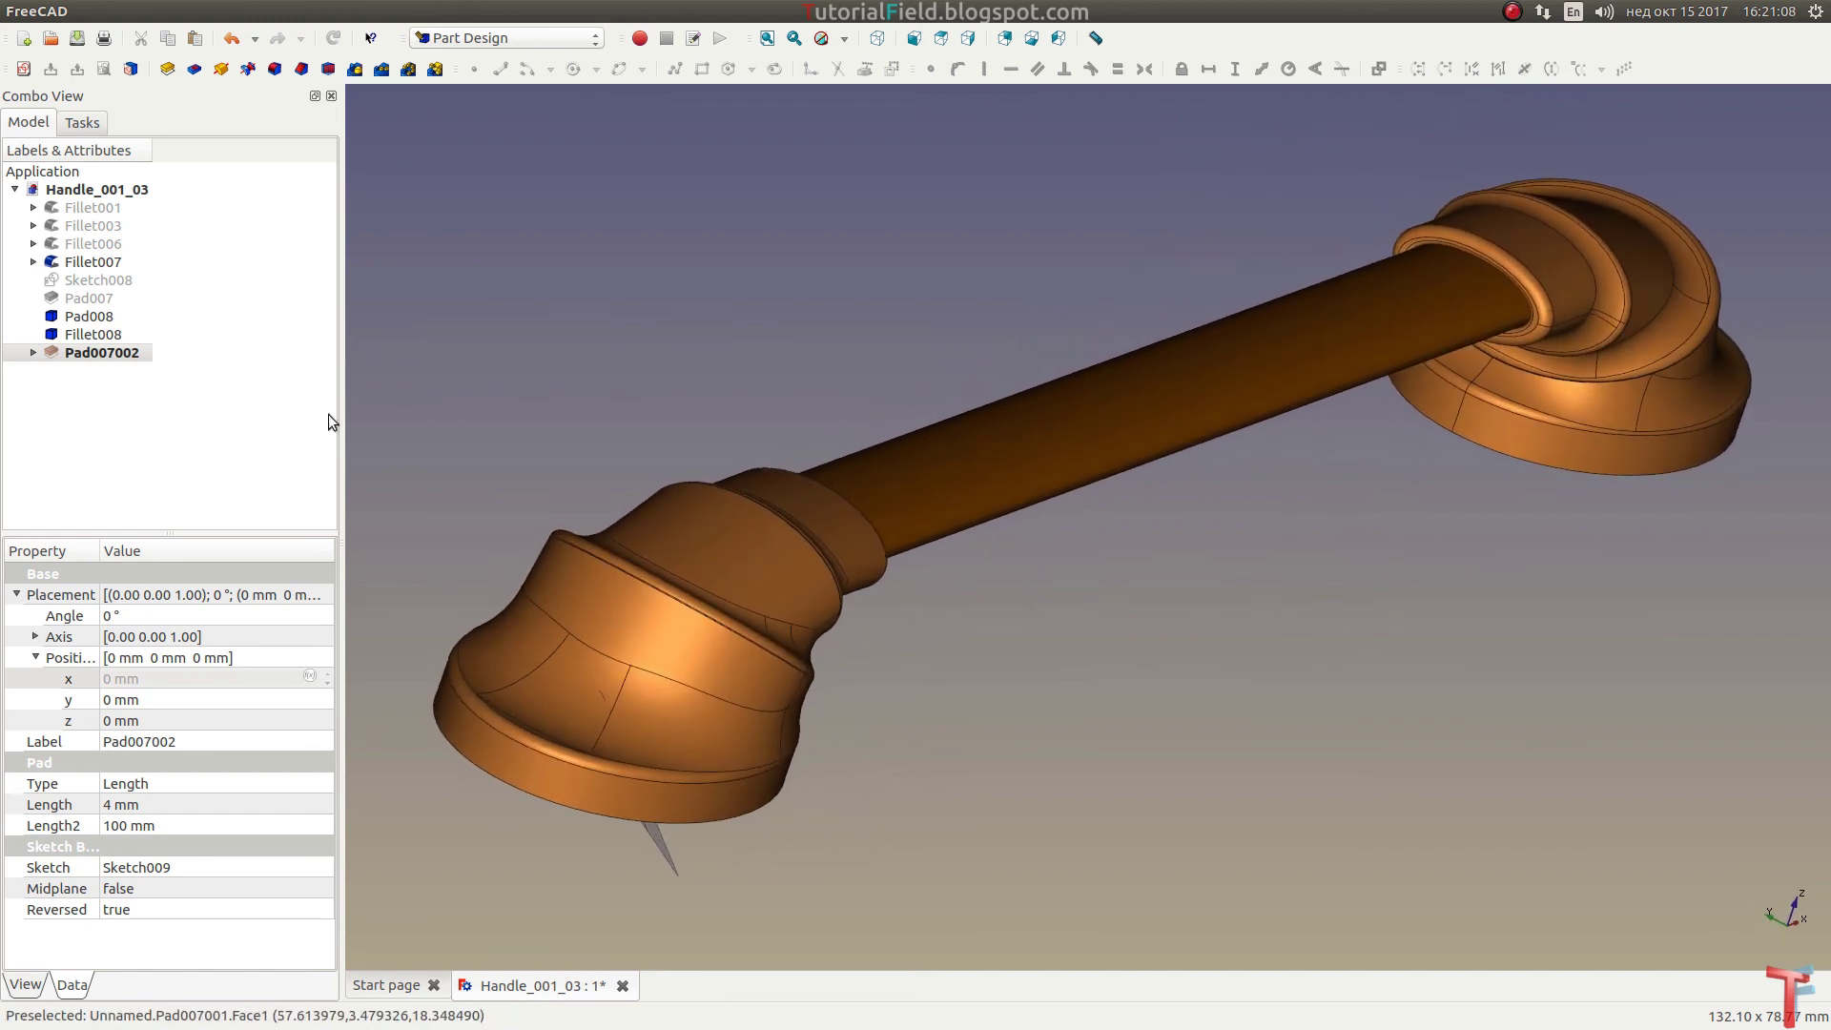
key(space)
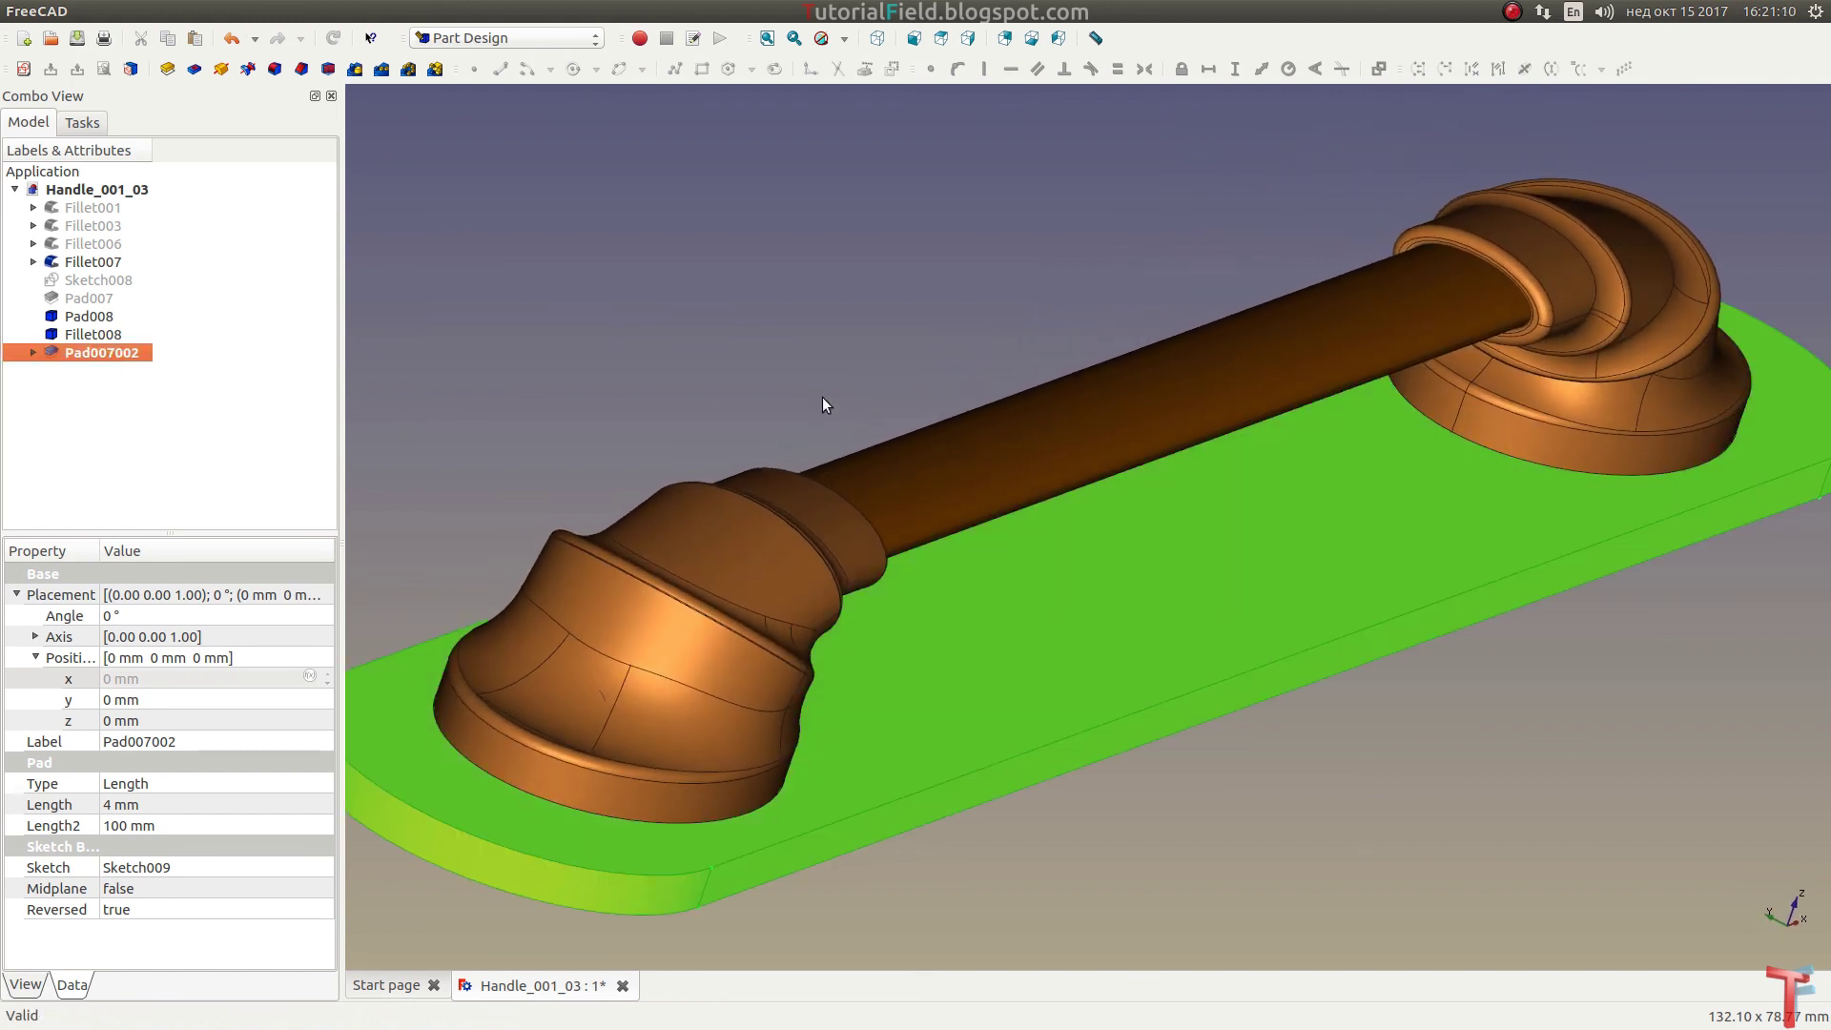
click(822, 397)
mouse_move(1382, 716)
middle_down()
mouse_move(1382, 752)
mouse_move(1319, 733)
mouse_move(1177, 752)
mouse_move(1009, 465)
mouse_move(1104, 356)
mouse_move(1510, 234)
mouse_move(1515, 284)
mouse_move(1056, 297)
mouse_move(1088, 310)
middle_up()
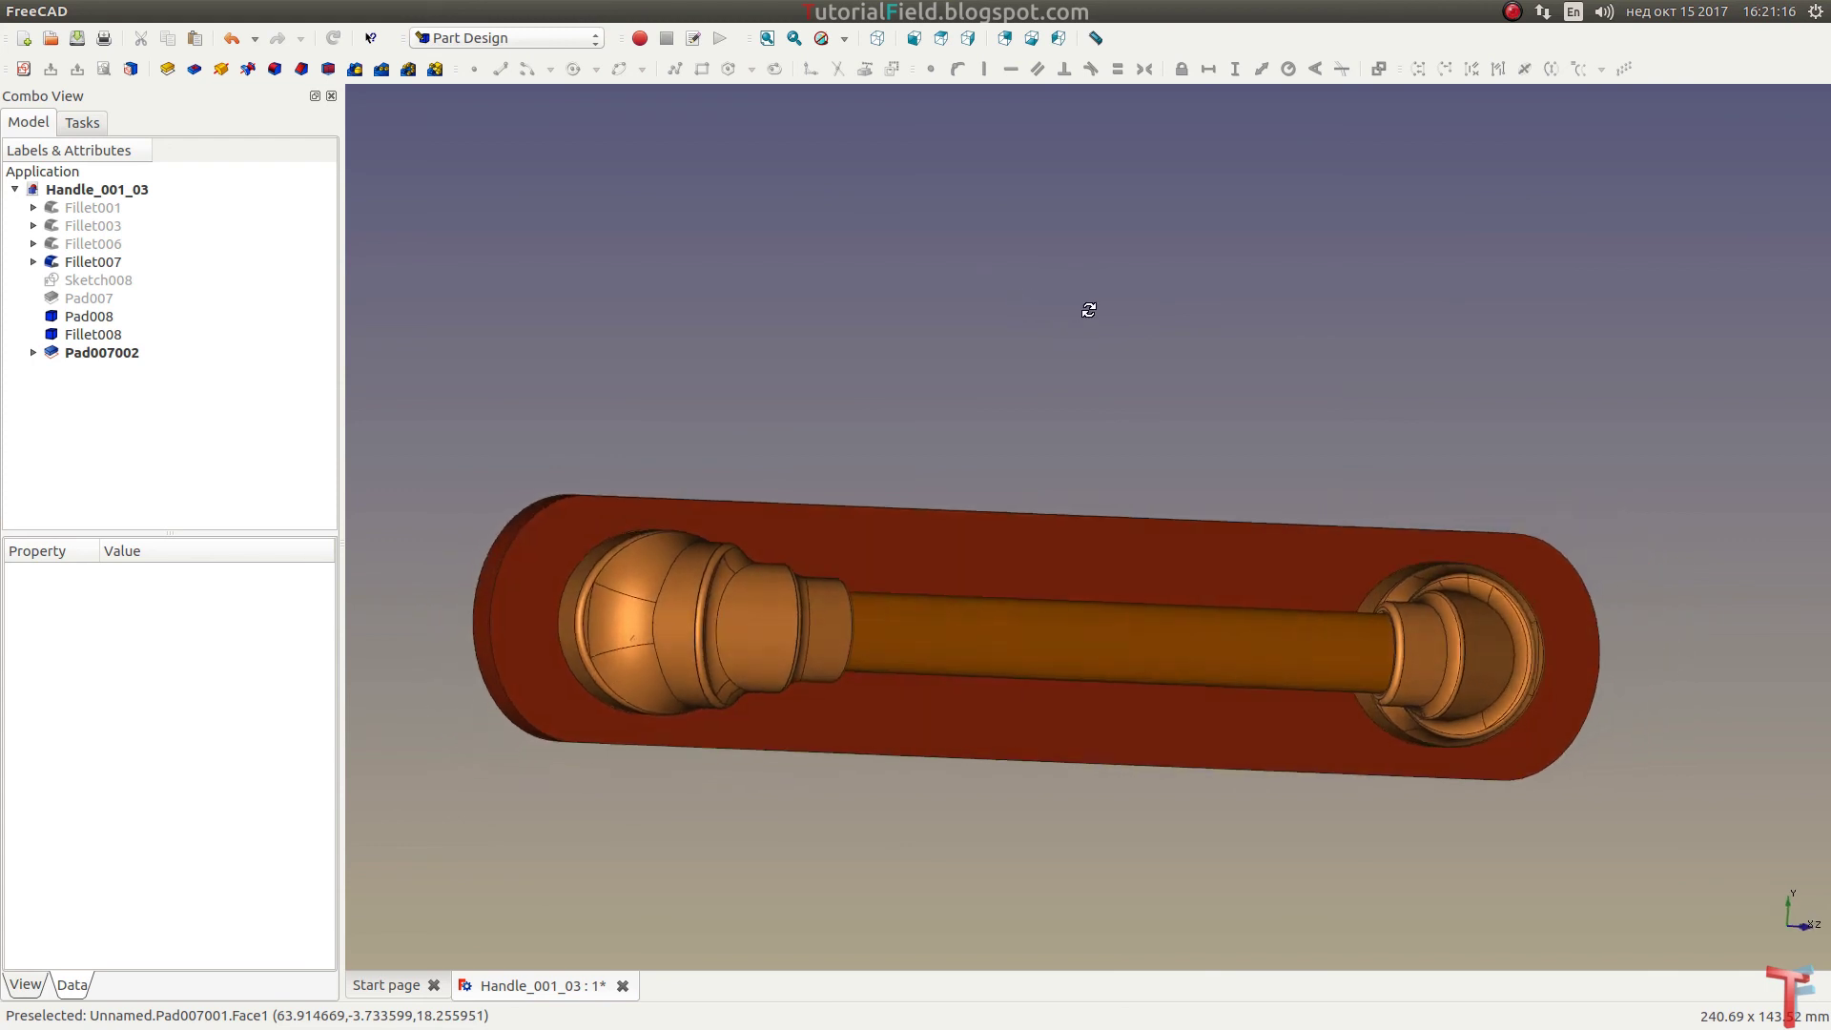
mouse_move(948, 621)
middle_down()
mouse_move(969, 674)
mouse_move(1066, 696)
mouse_move(1267, 559)
mouse_move(1552, 430)
mouse_move(1515, 455)
mouse_move(1504, 438)
mouse_move(634, 295)
middle_up()
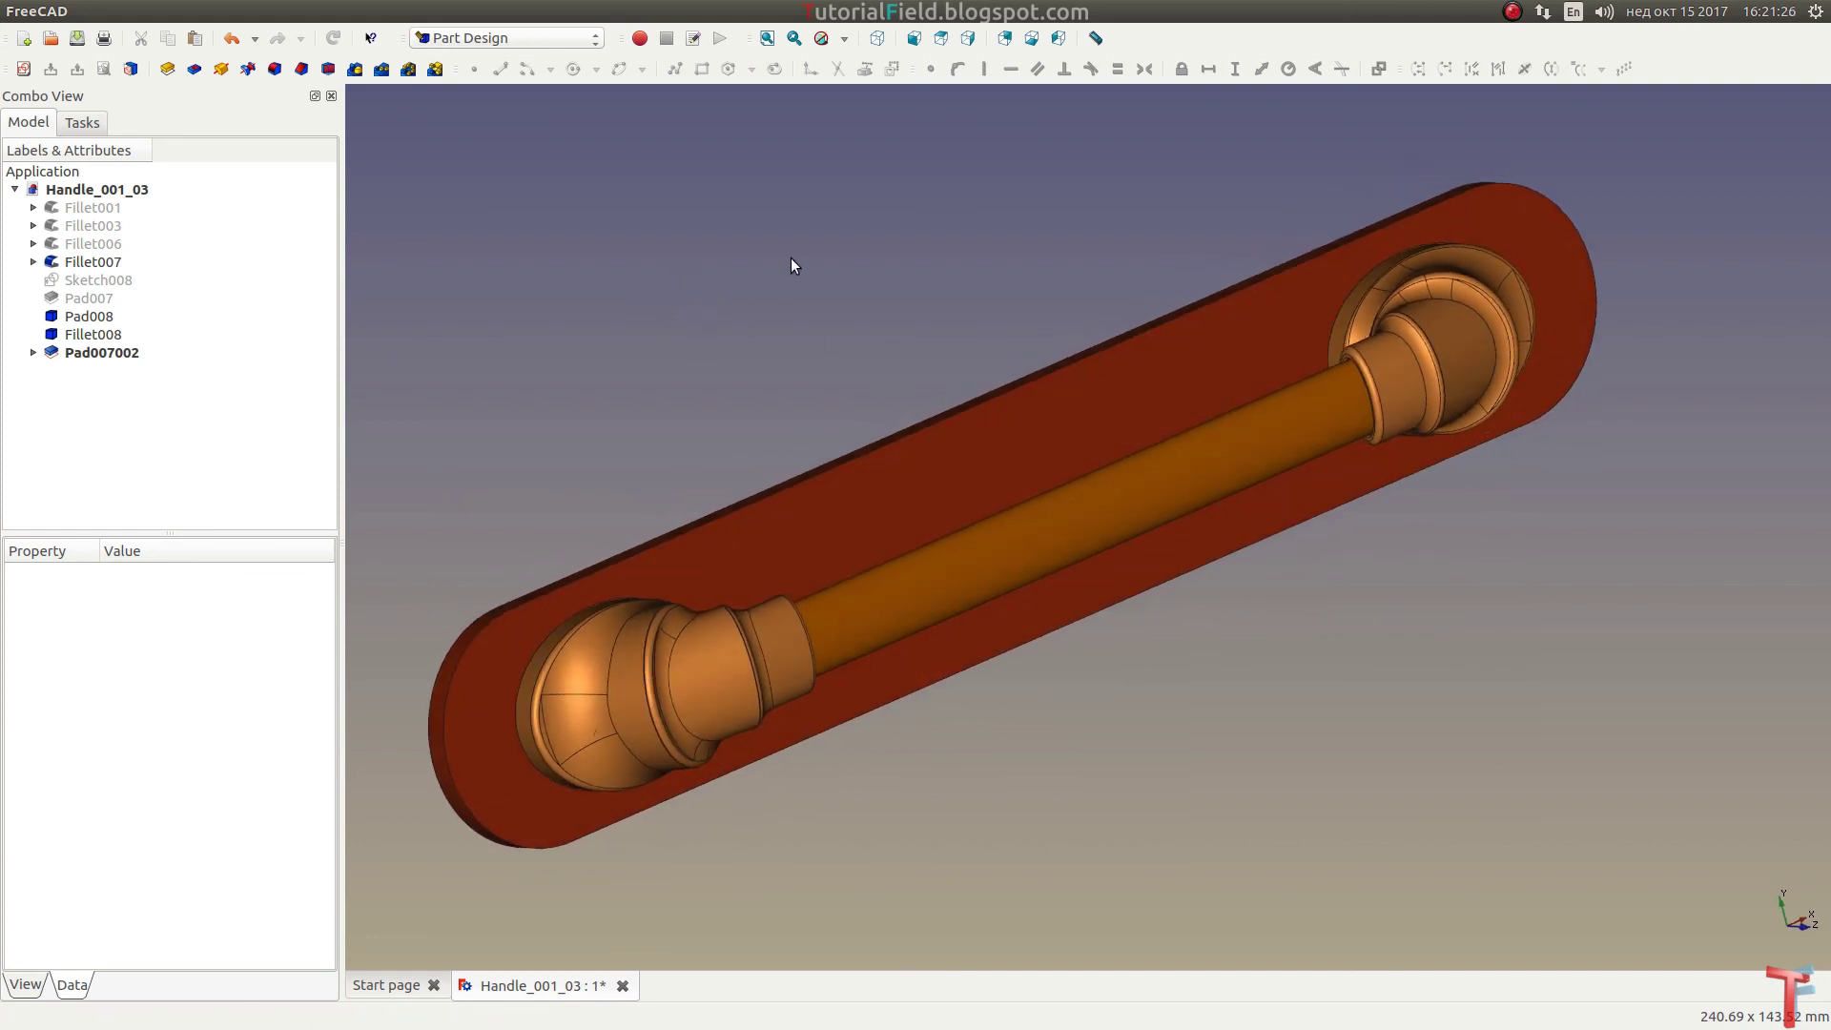
middle_drag(1112, 188, 1247, 172)
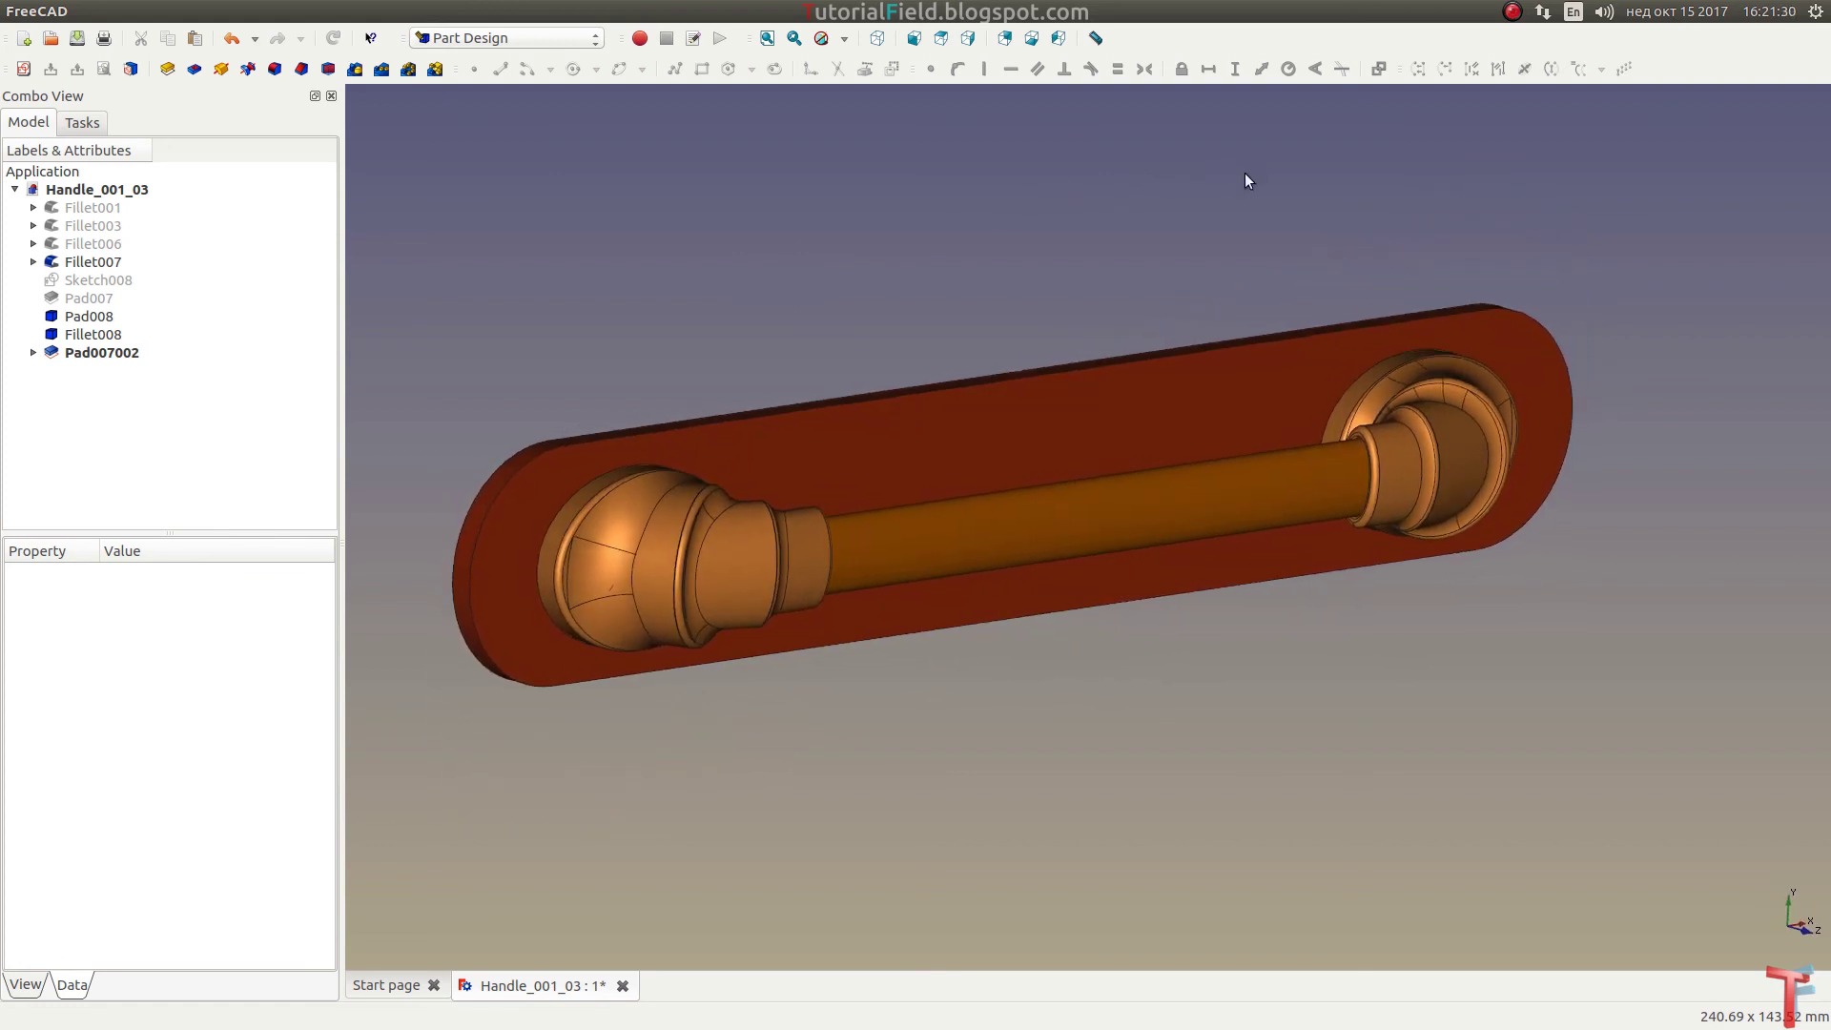
scroll(569, 181, up, 3)
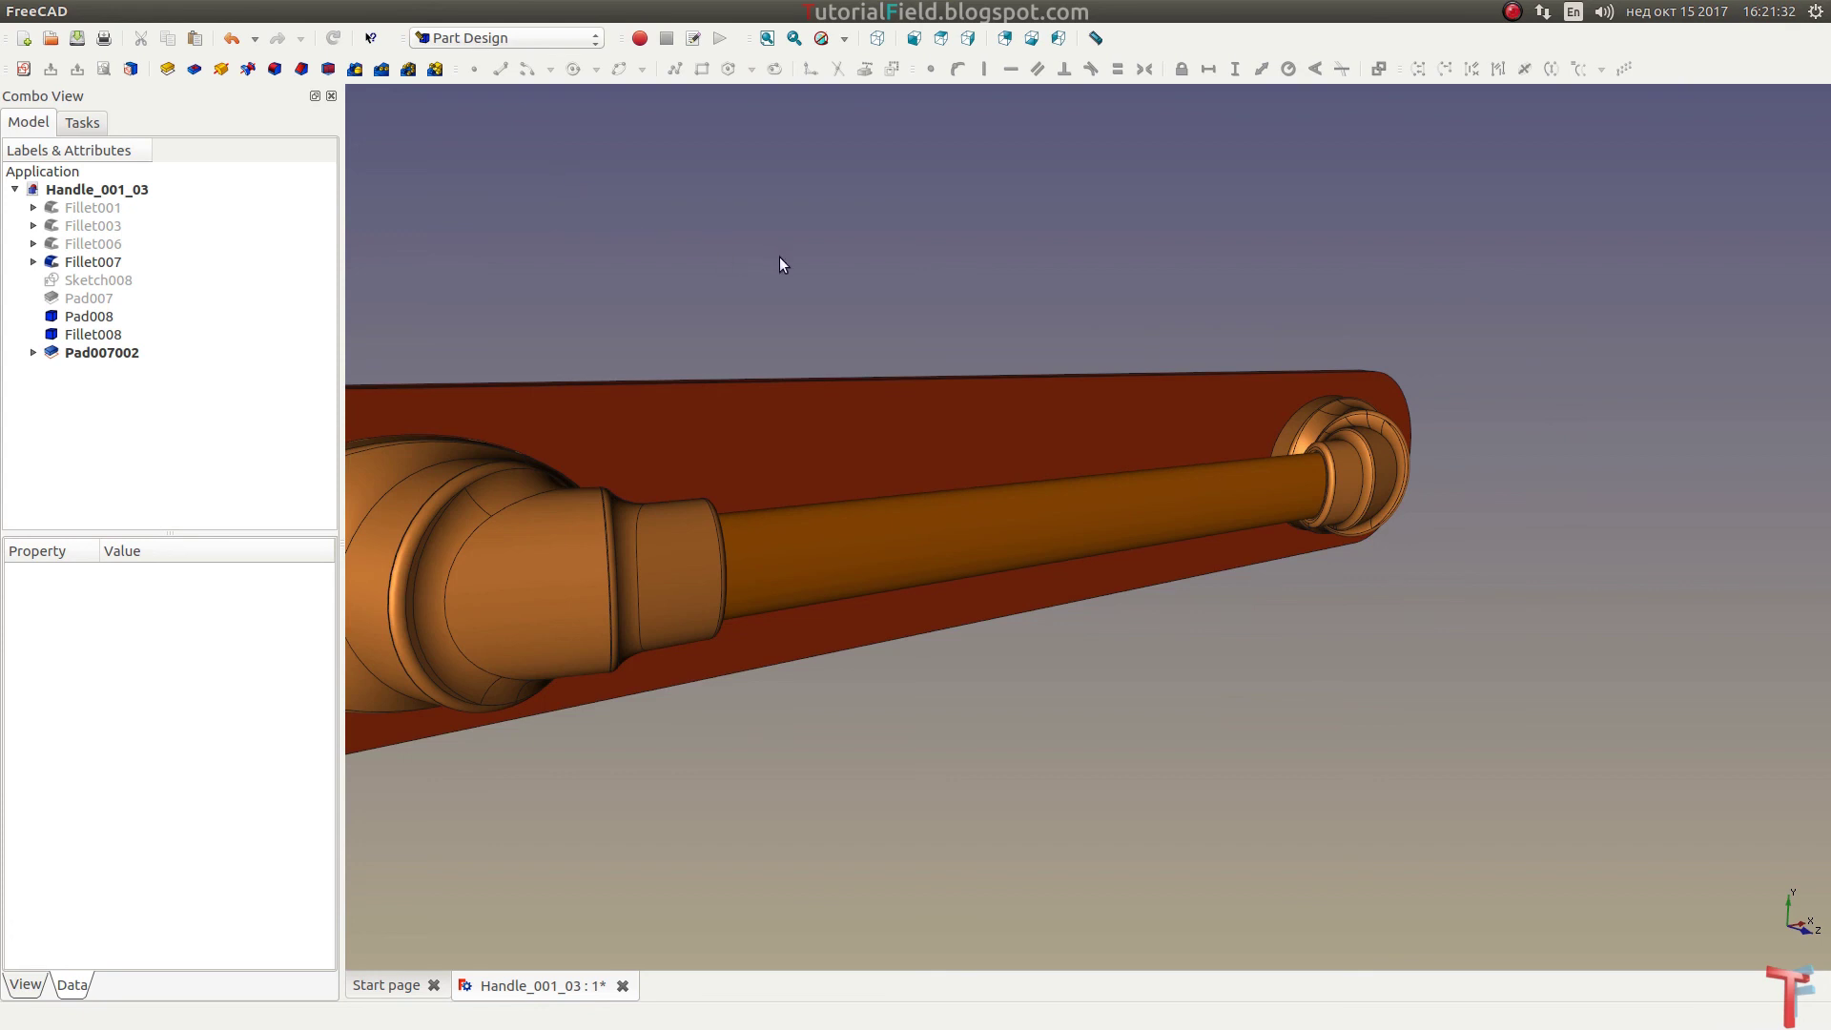
scroll(780, 265, down, 2)
mouse_move(826, 277)
middle_down()
mouse_move(867, 286)
mouse_move(831, 289)
middle_up()
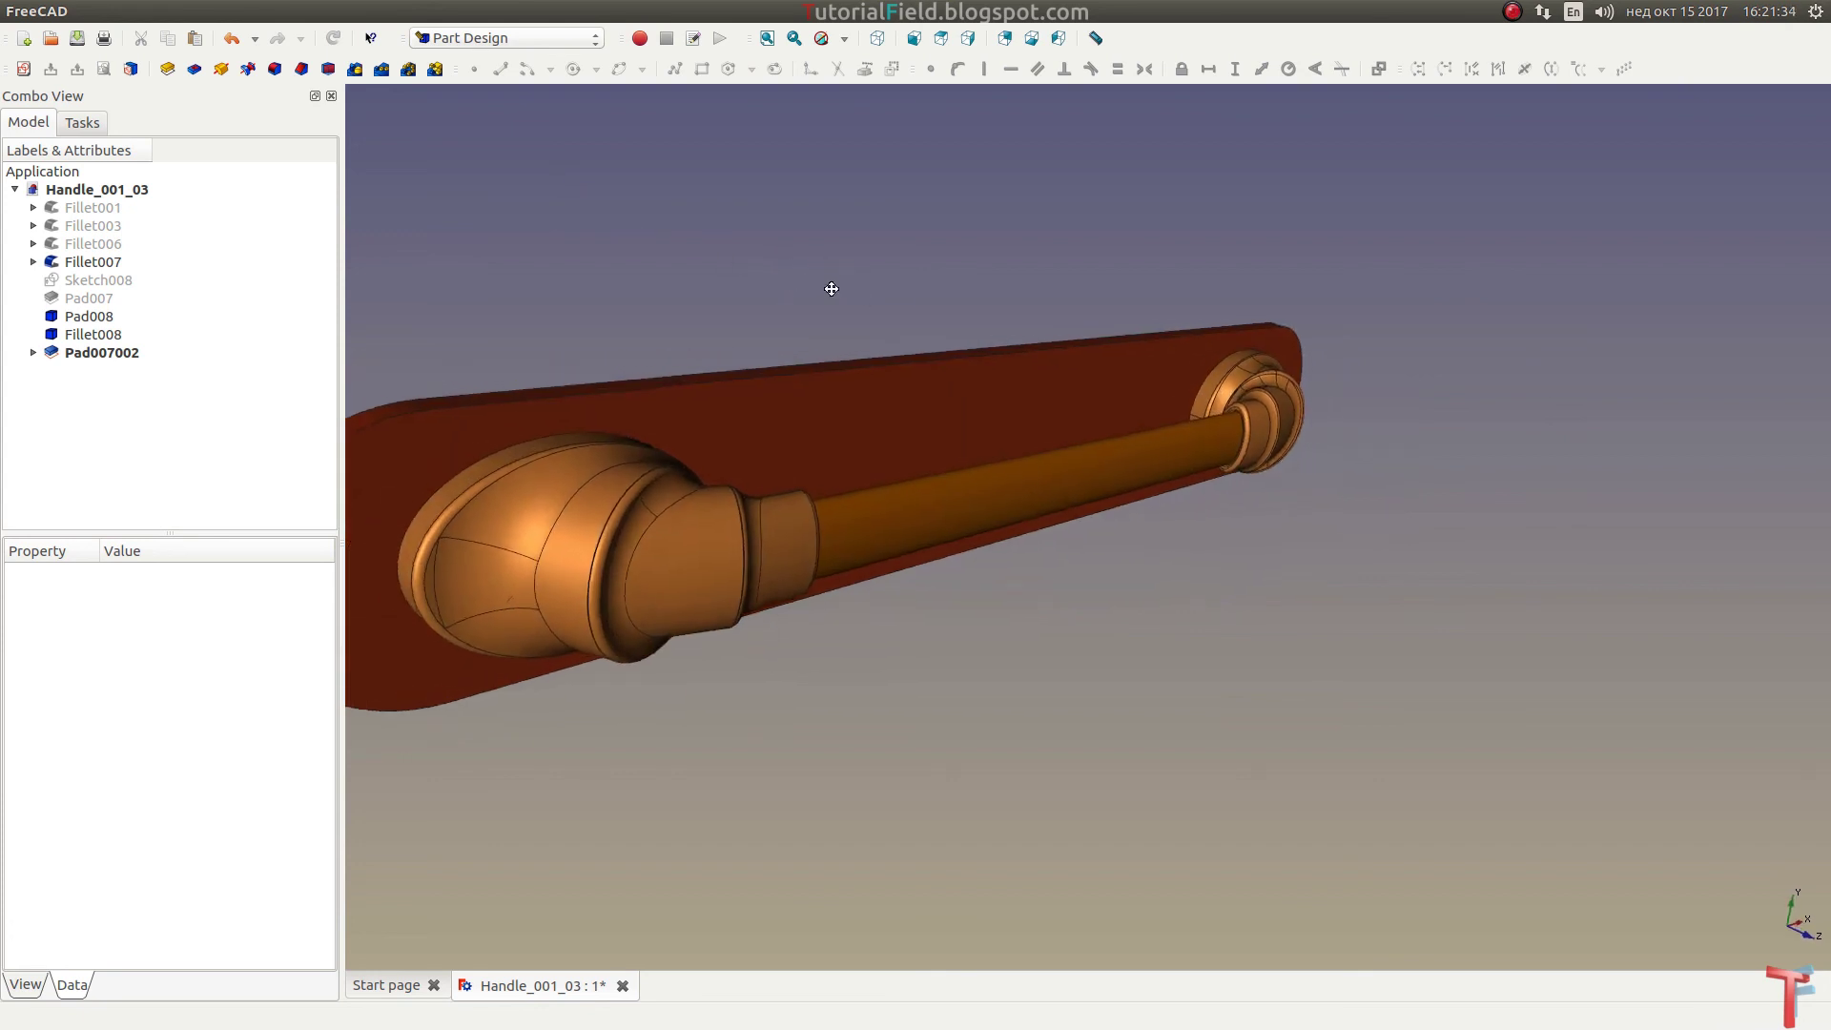
scroll(957, 302, down, 2)
mouse_move(1602, 560)
middle_down()
mouse_move(1603, 490)
mouse_move(1626, 488)
mouse_move(1055, 613)
mouse_move(1071, 573)
mouse_move(1255, 540)
mouse_move(1532, 523)
mouse_move(1599, 544)
mouse_move(1569, 536)
middle_up()
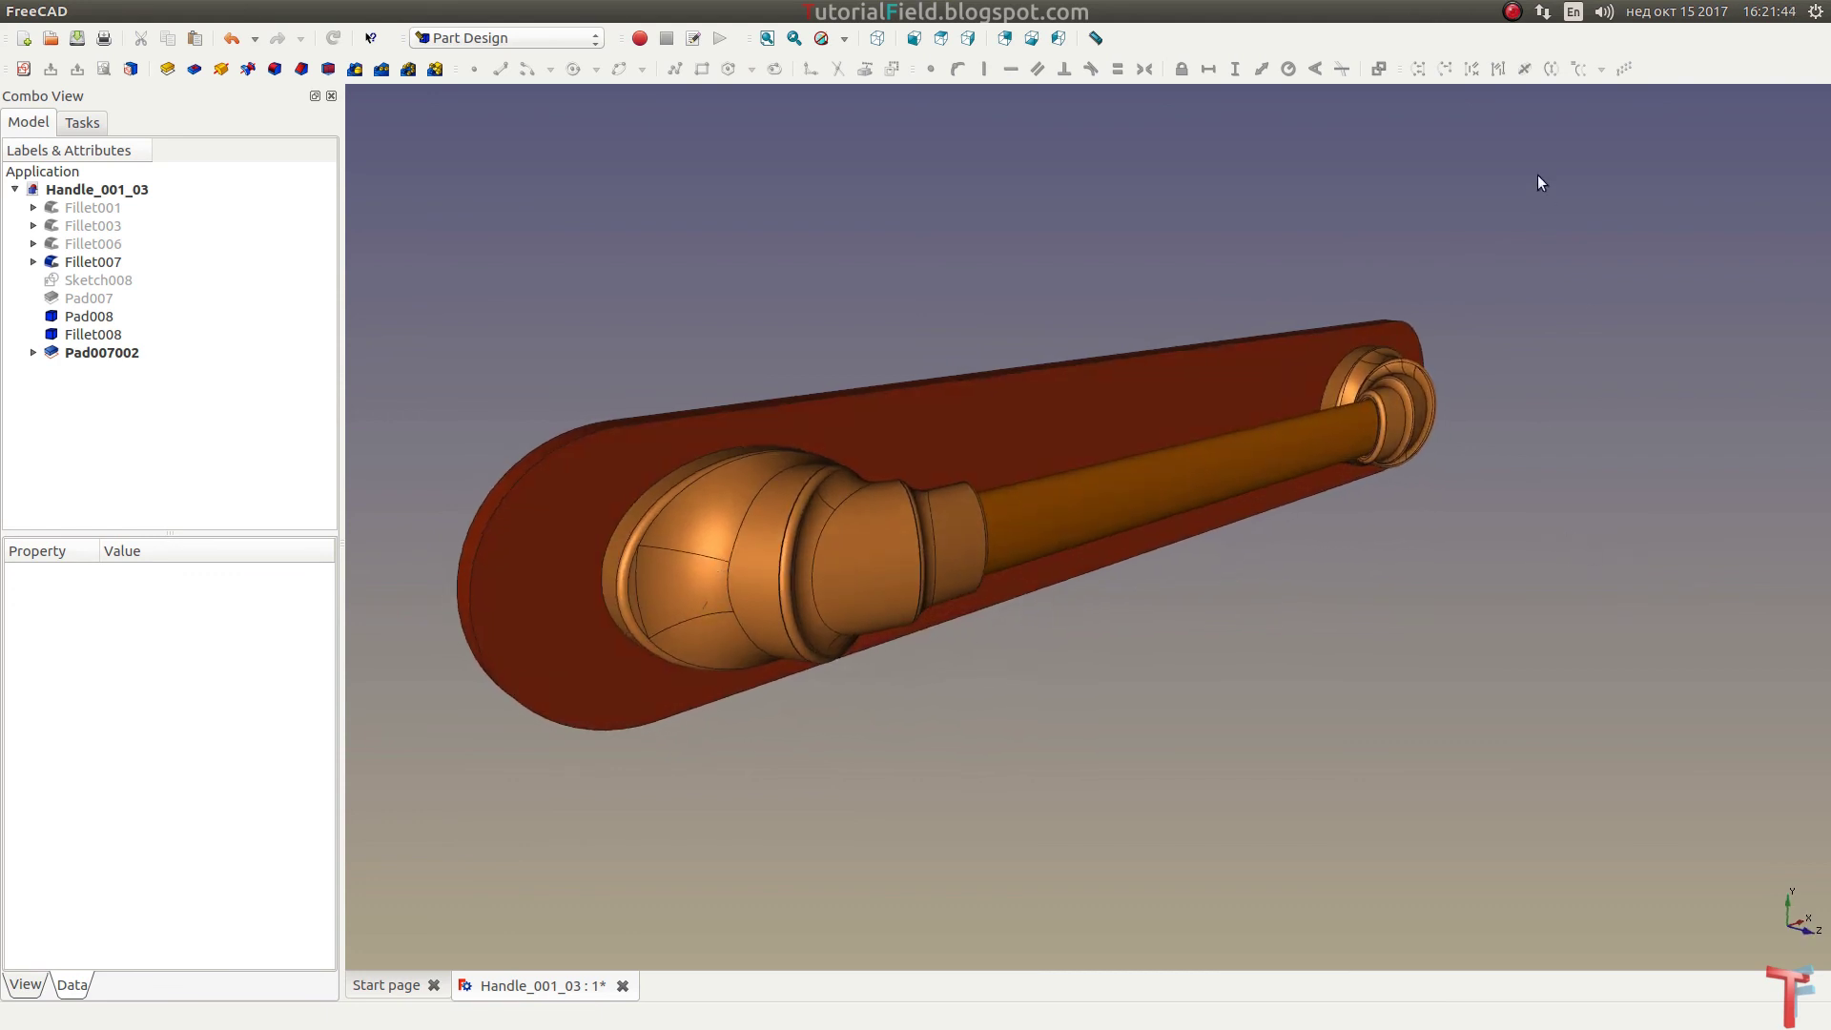